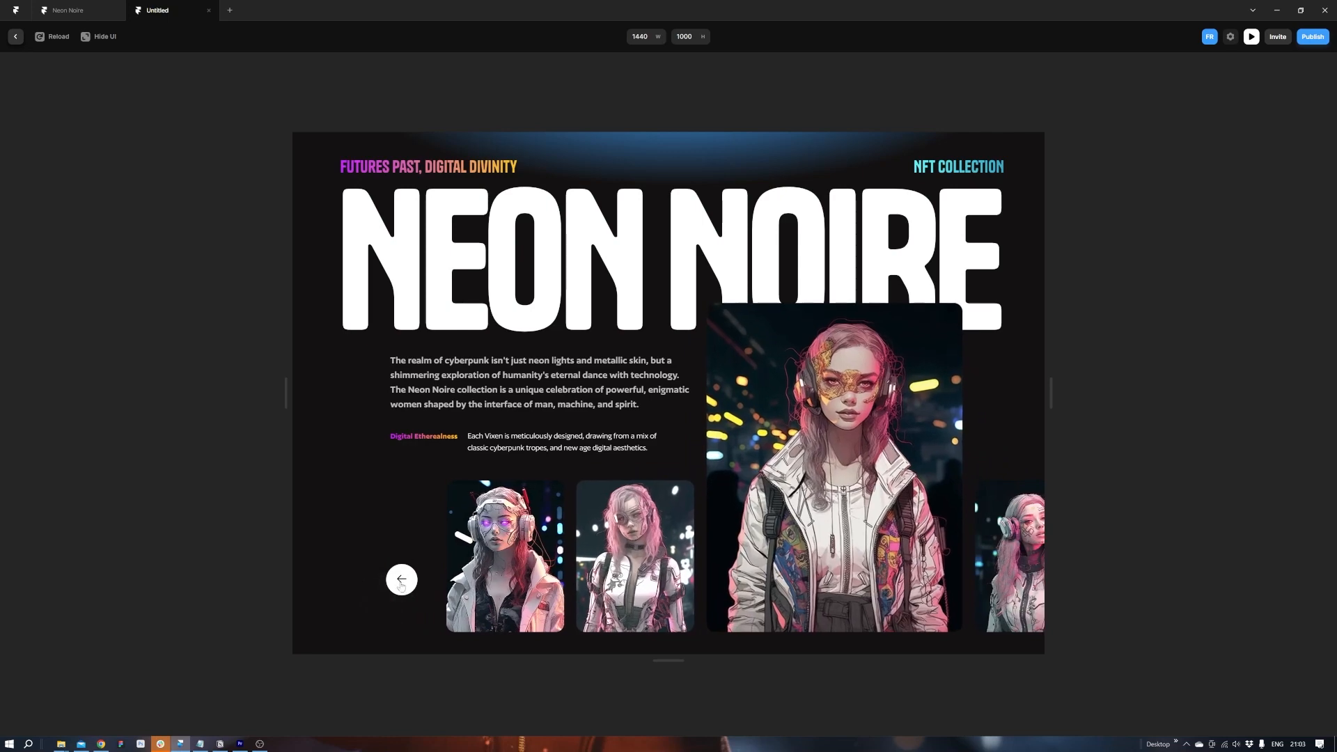
Test the carousel's previous and next arrows in the finished page preview and reload it.
click(401, 584)
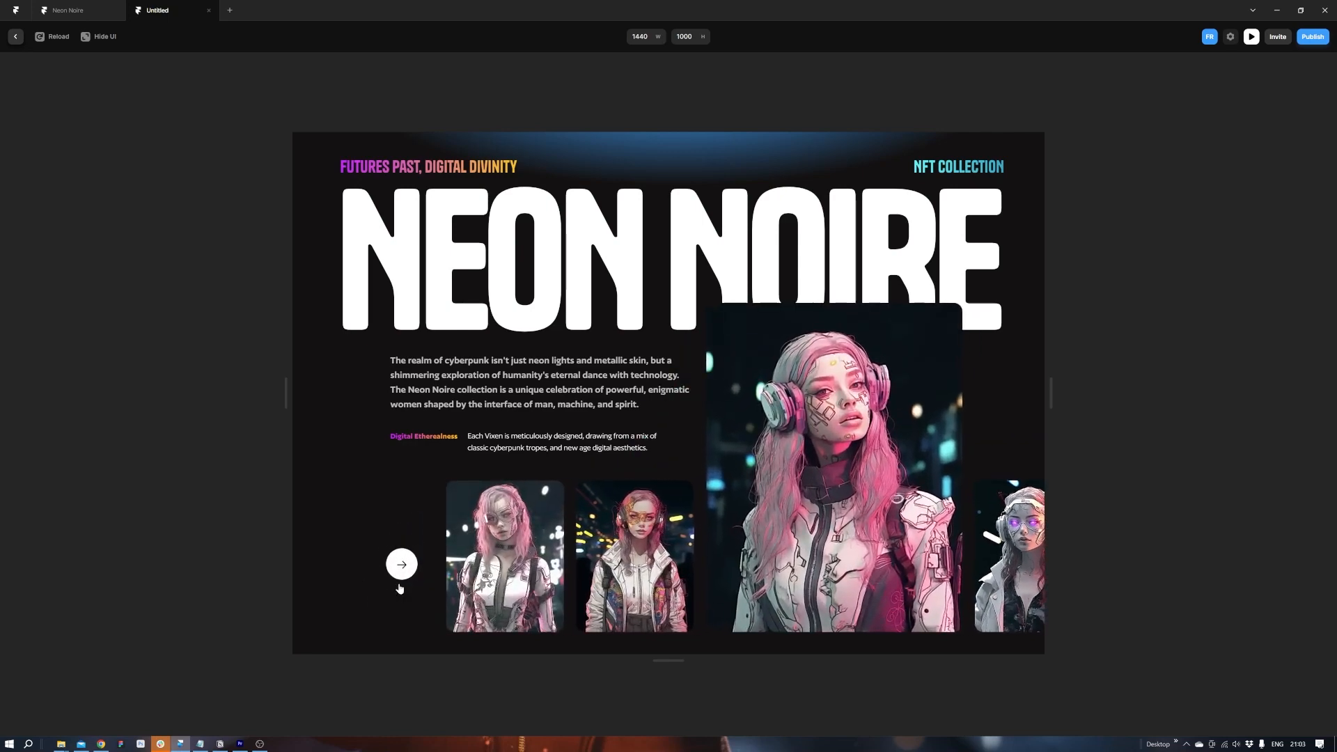
click(403, 557)
click(56, 38)
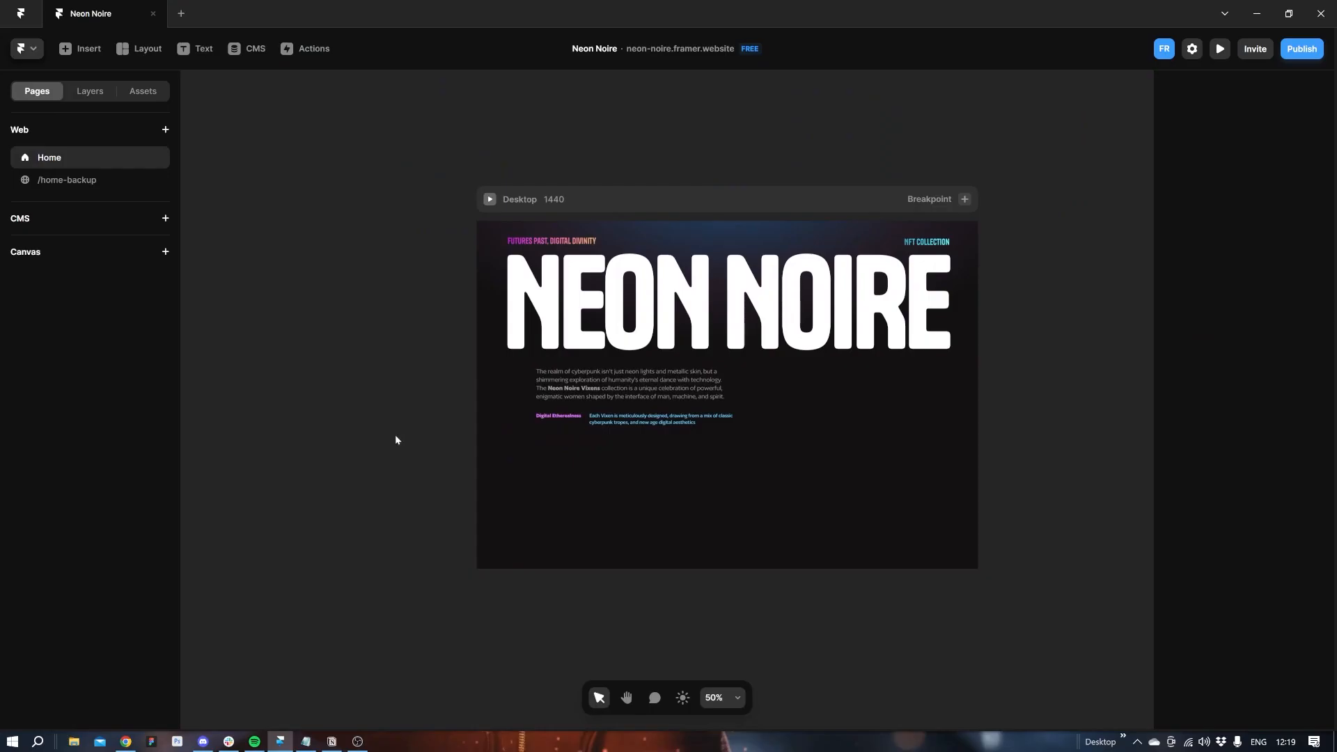
Preview the Neon Noire home page and test stepping through the image carousel with its arrows, reloading once in between.
key(ctrl+p)
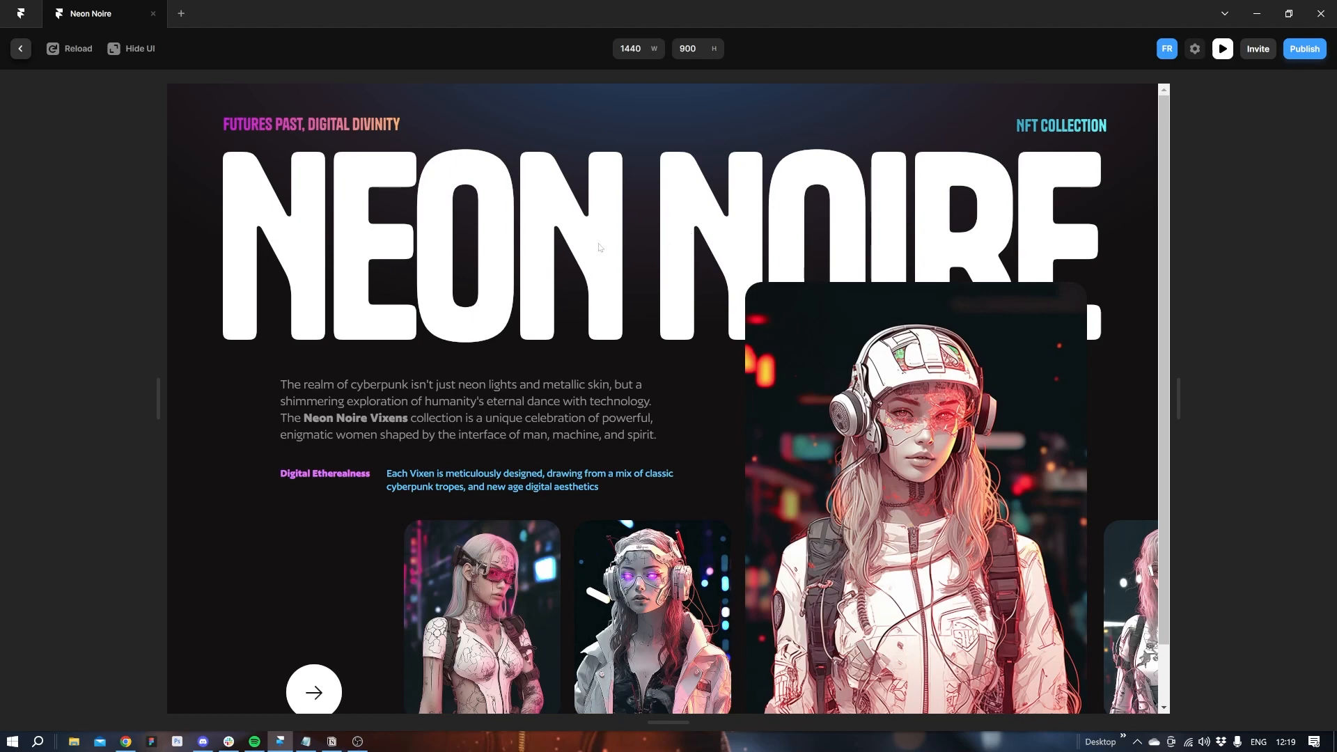
click(330, 693)
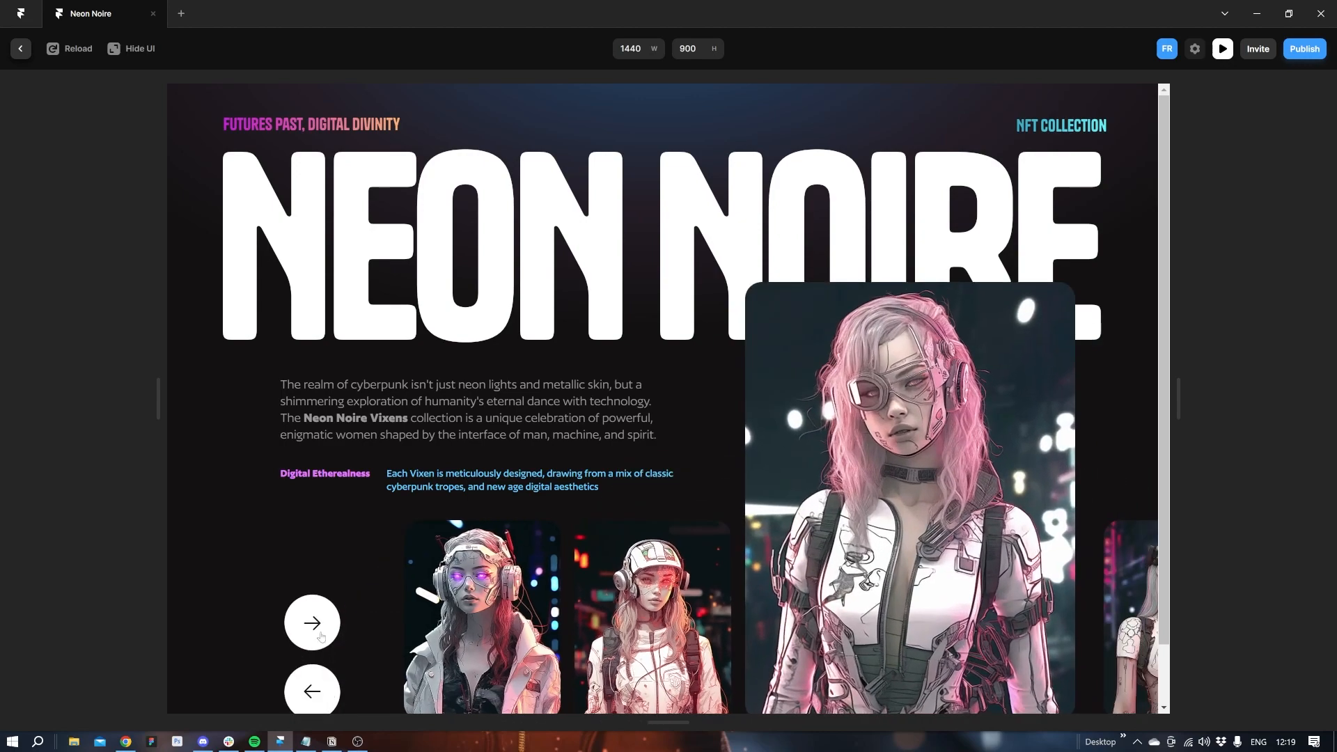
click(321, 635)
click(321, 636)
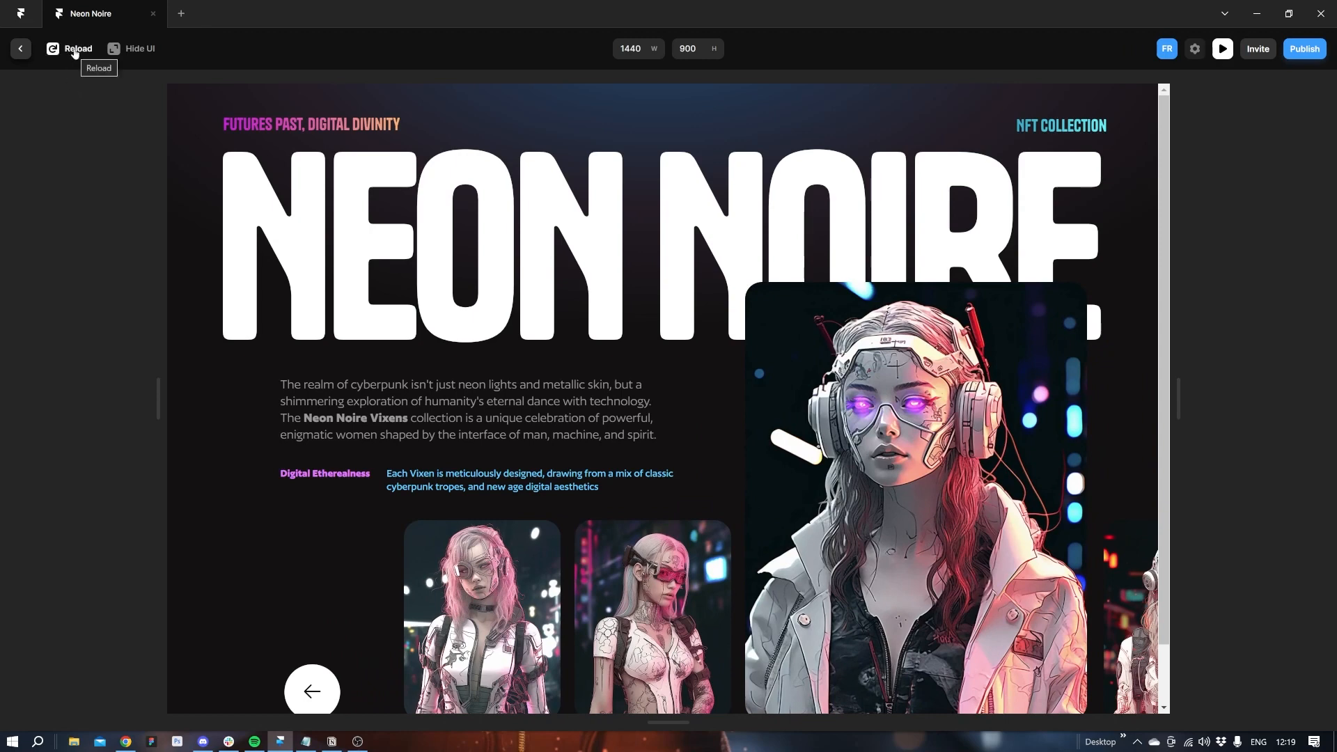
click(75, 50)
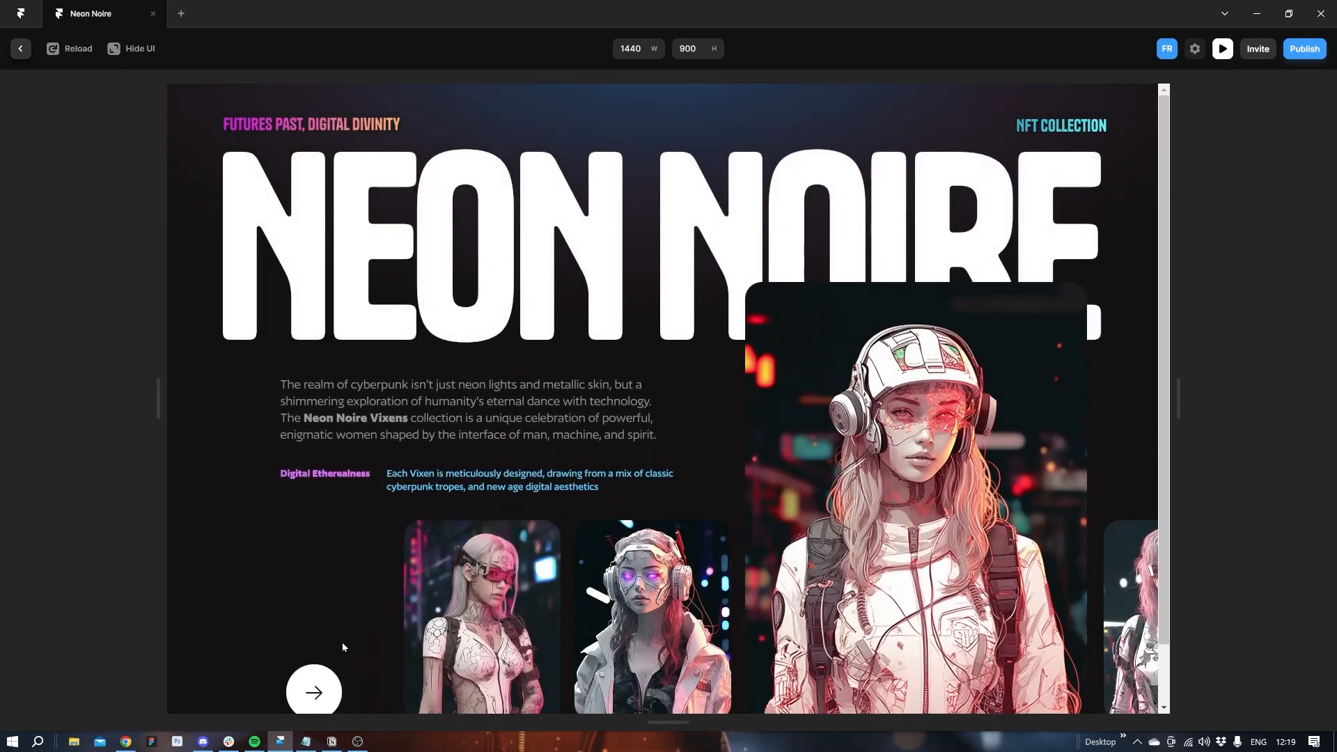
click(314, 693)
click(312, 623)
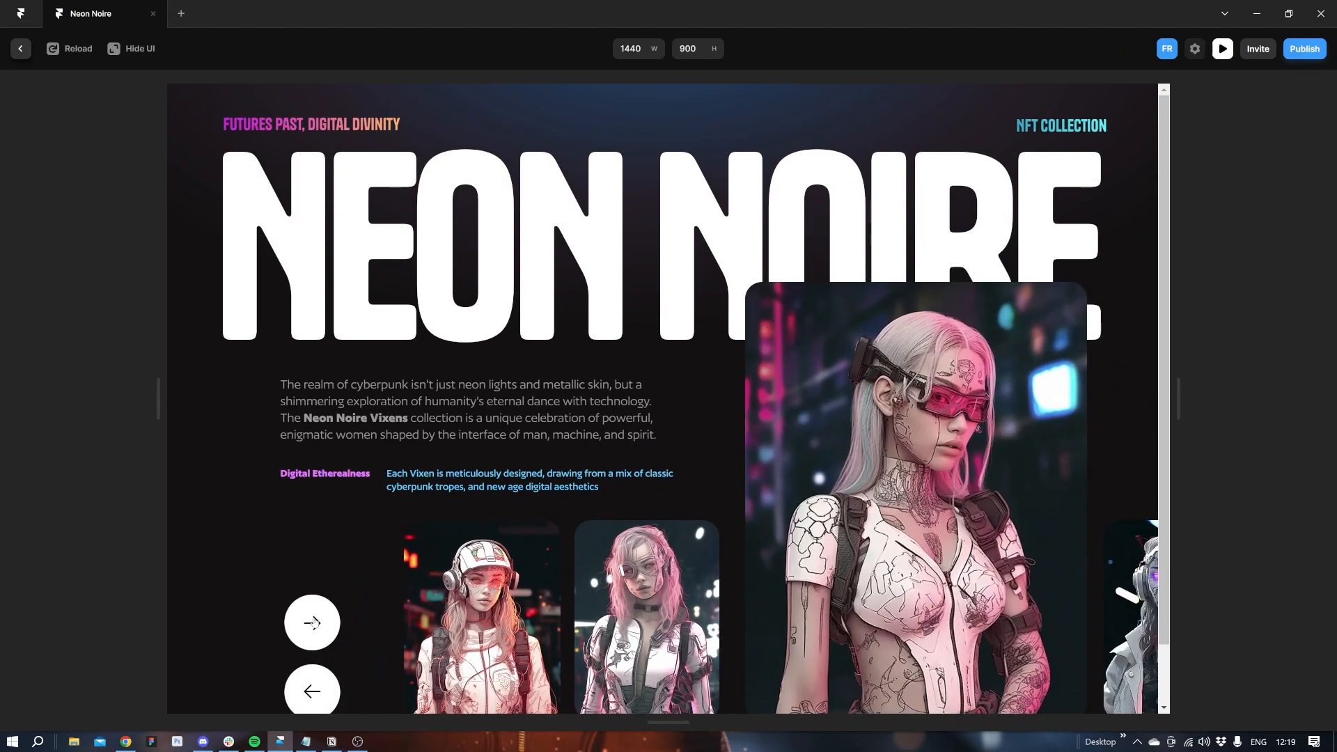
click(312, 624)
Create a new project and set its desktop breakpoint width to 1440.
click(181, 15)
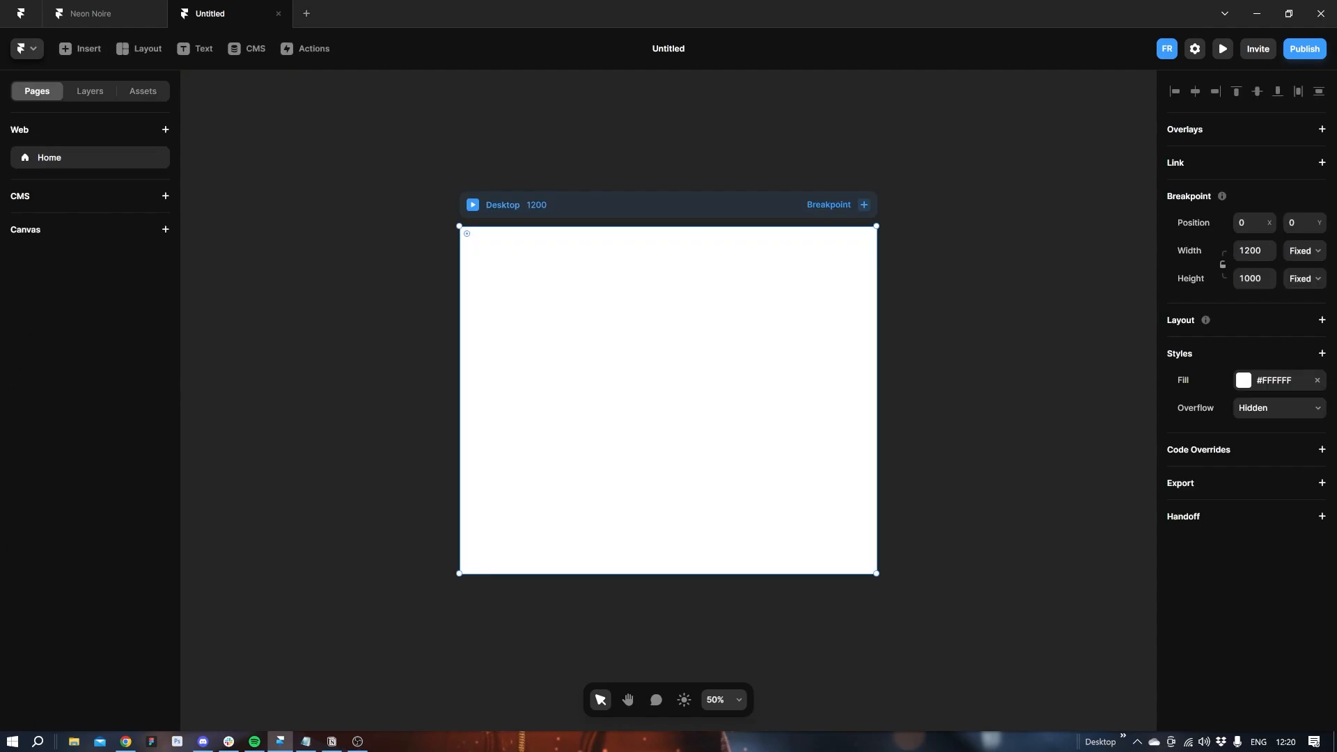
click(1253, 251)
text(1)
key(Return)
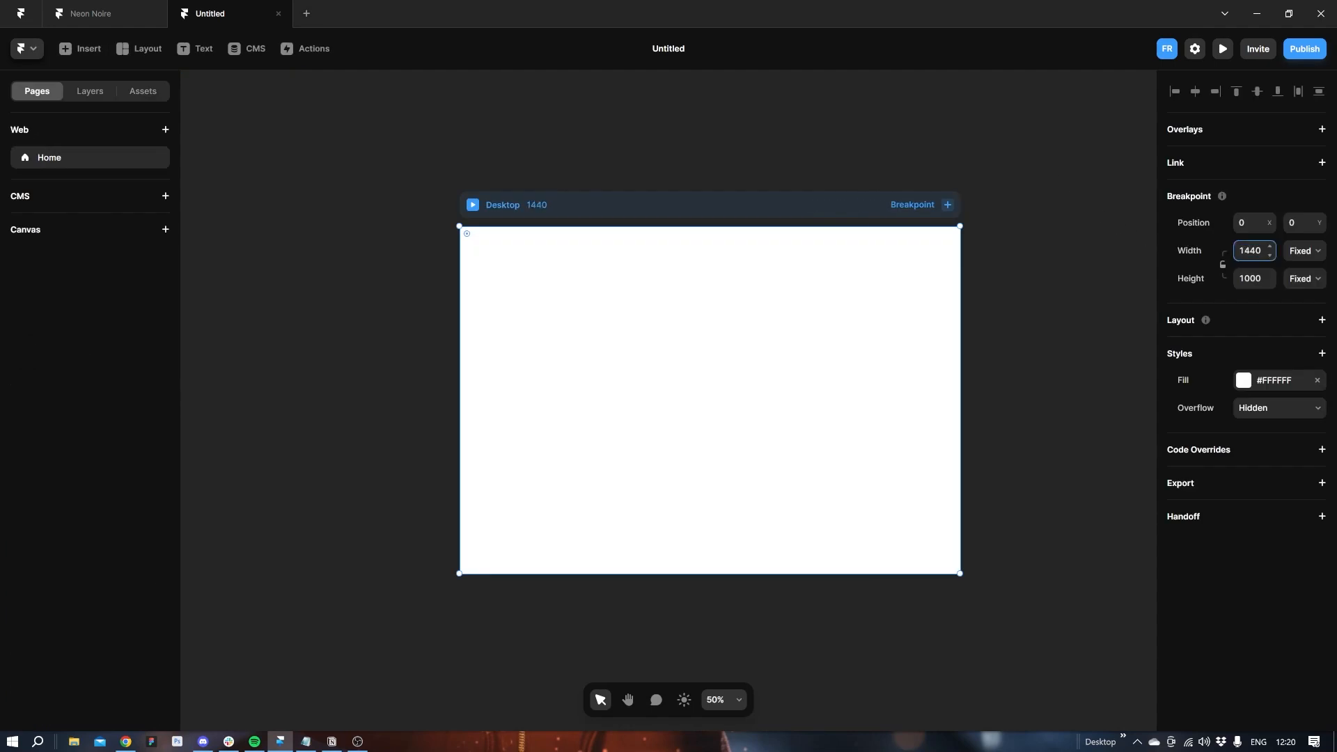
Set the desktop frame's fill color to #131111.
click(1288, 382)
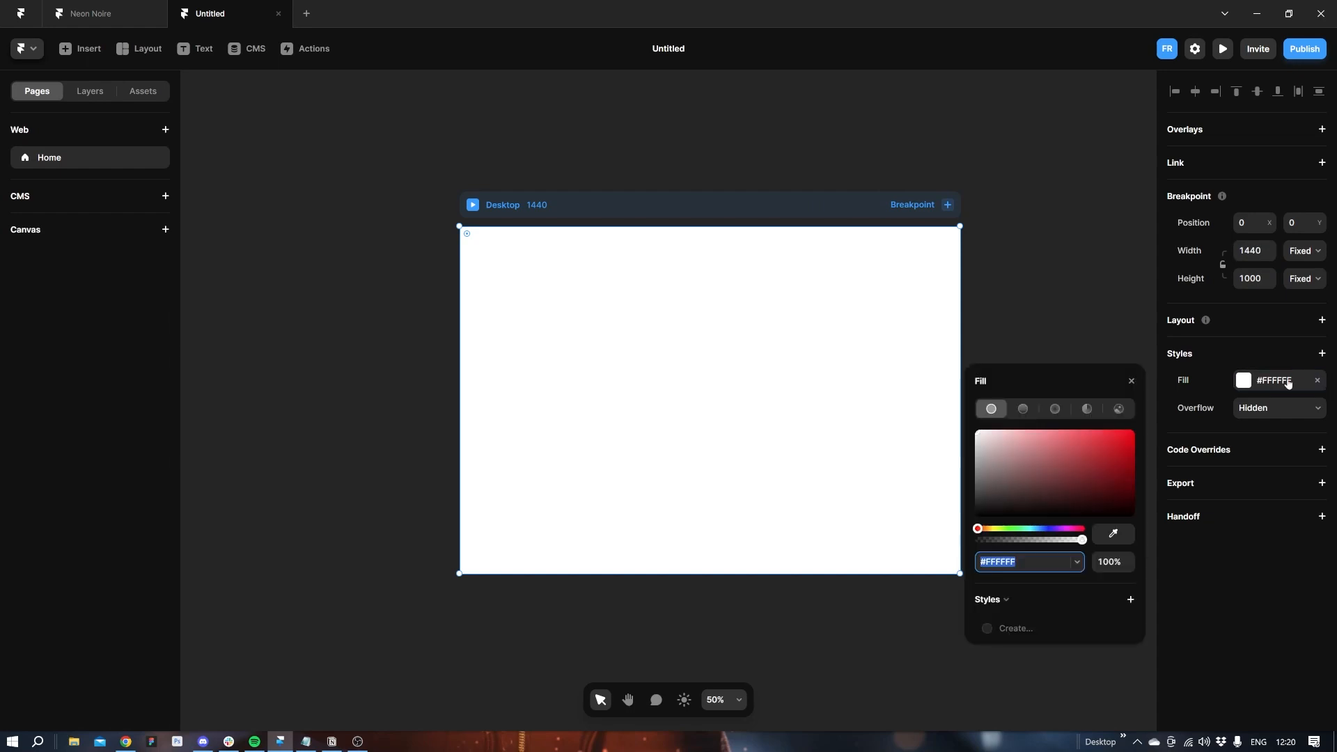
text(#131111)
key(Return)
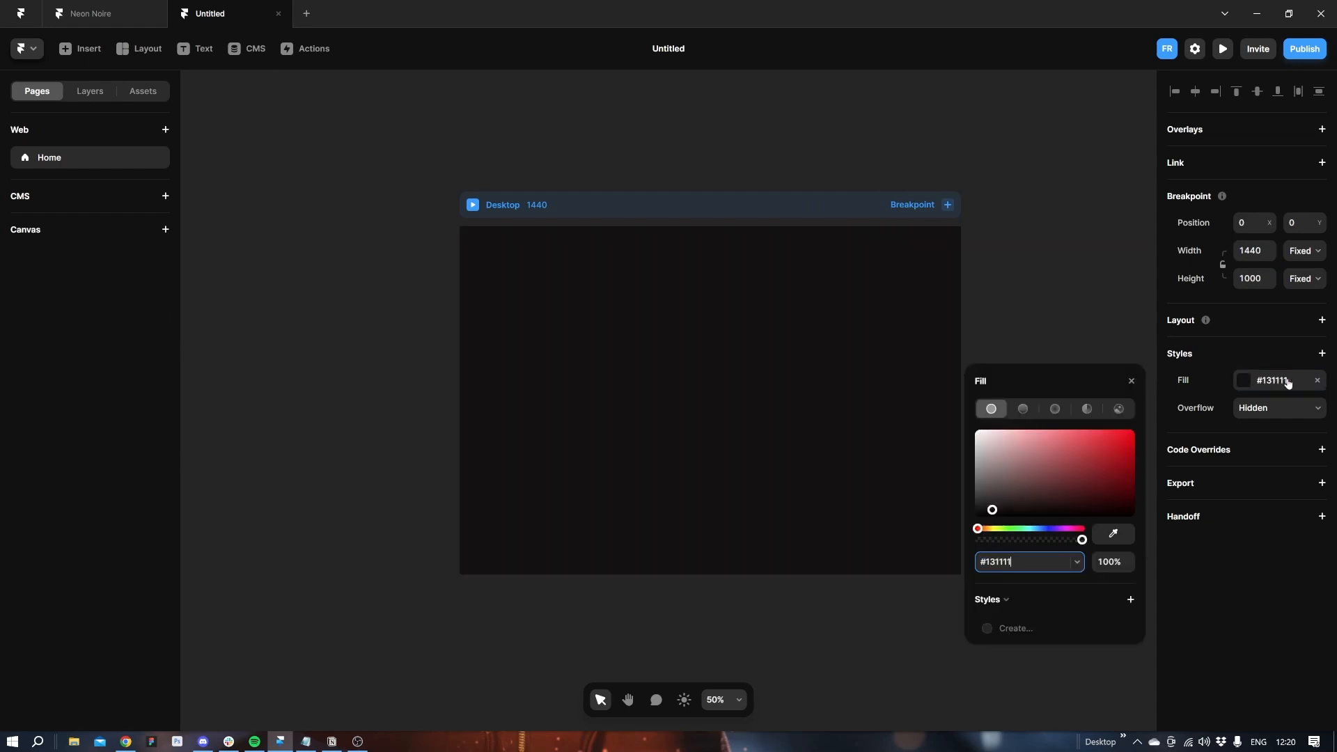
click(1051, 352)
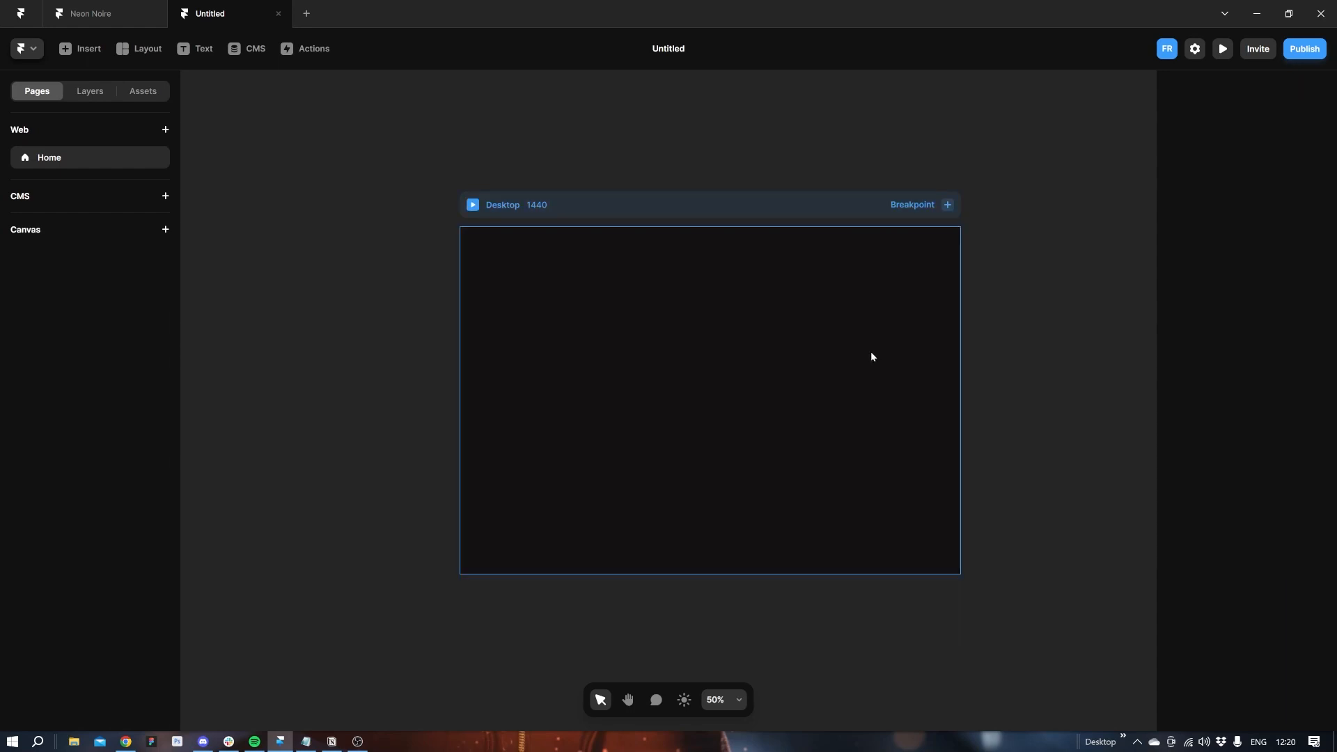
Add a NEON NOIRE text layer to the desktop frame and color it white (#FFFFFF).
key(t)
click(577, 334)
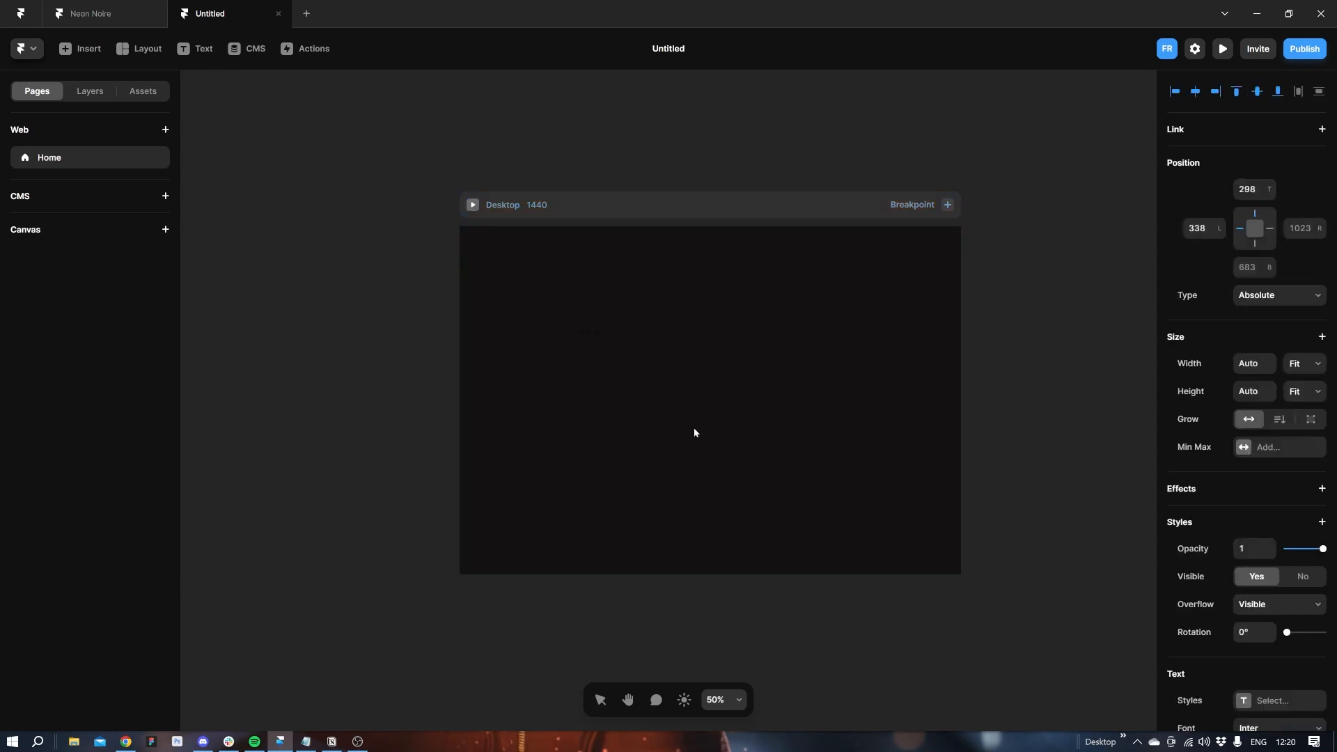
key(Escape)
scroll(1208, 577, down, 5)
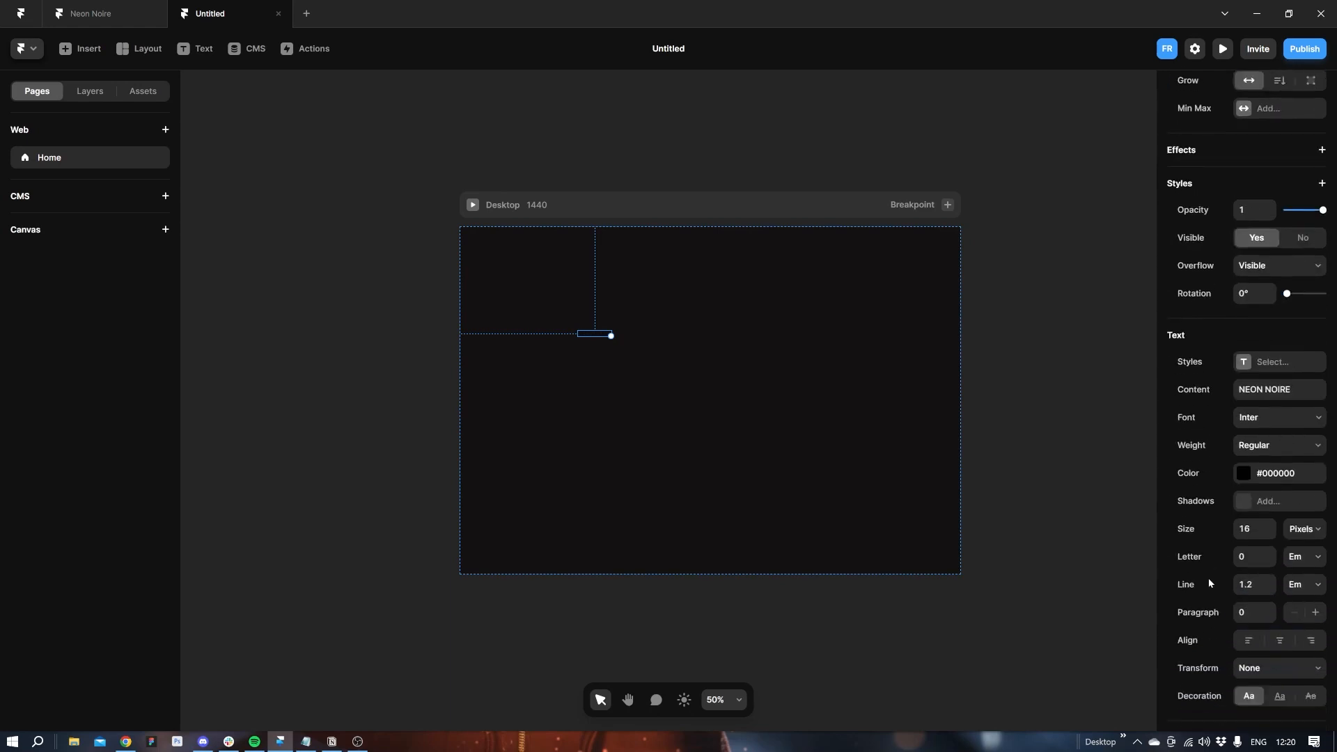
click(1244, 465)
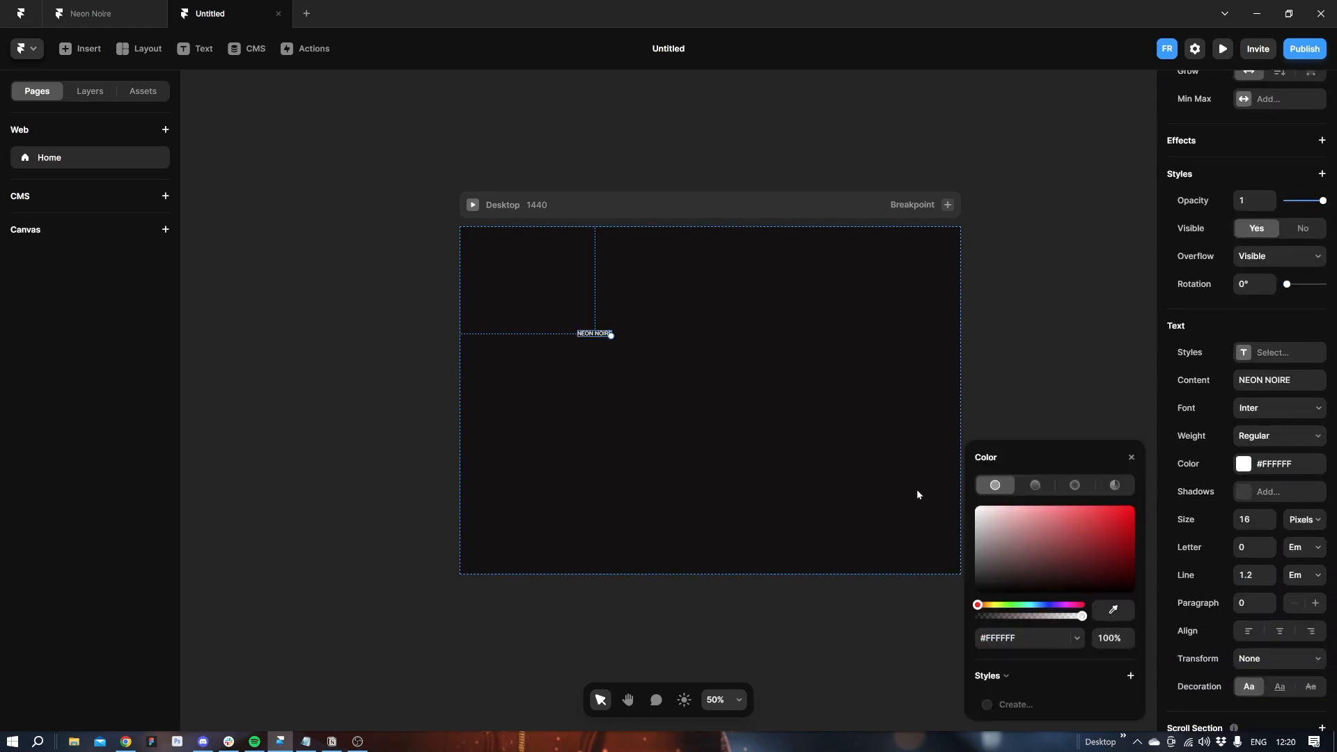
click(319, 340)
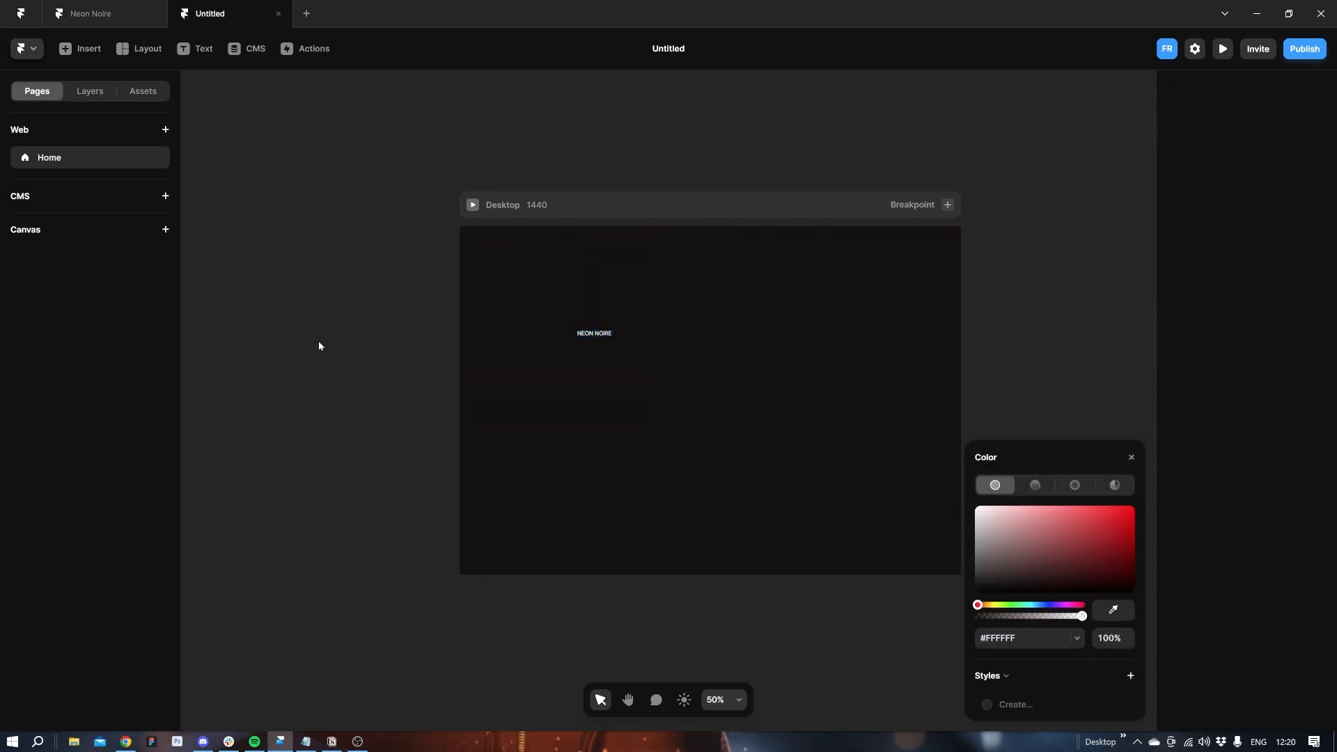
Change the NEON NOIRE layer's font to Tanker.
click(90, 92)
click(60, 178)
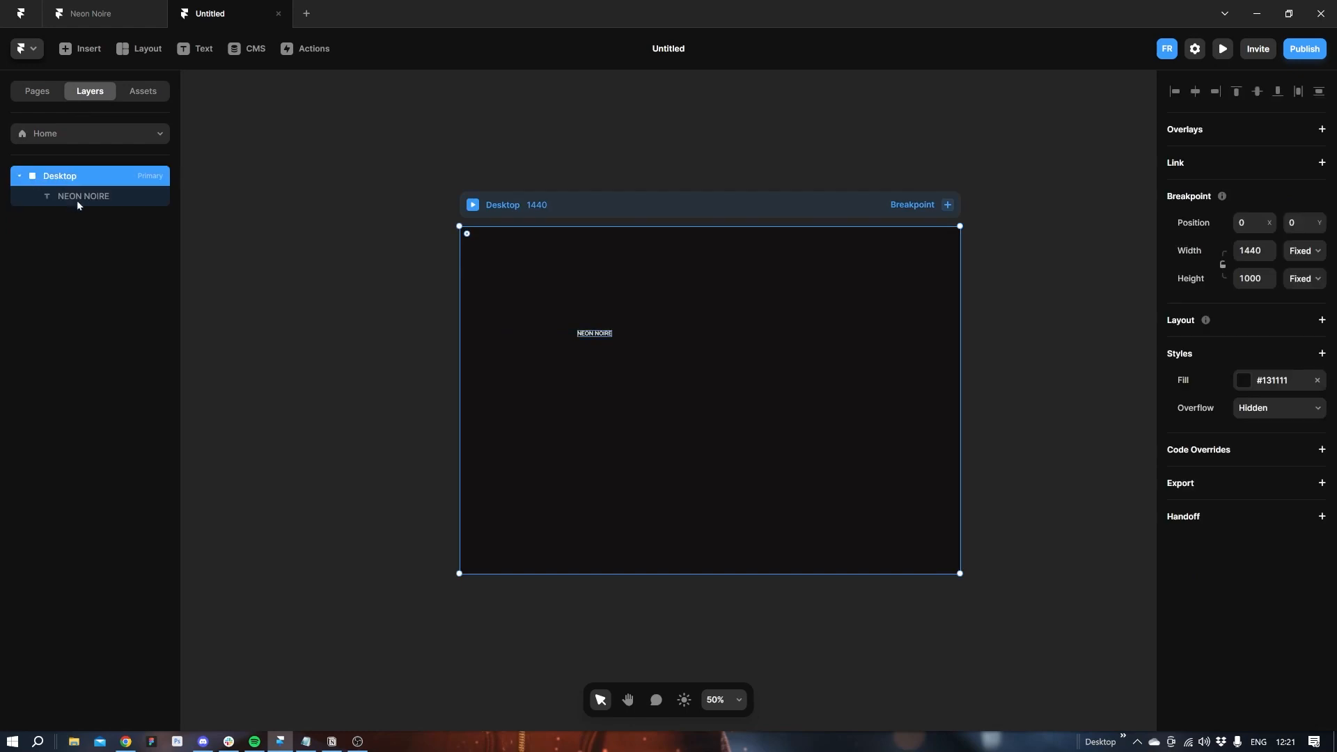
click(82, 200)
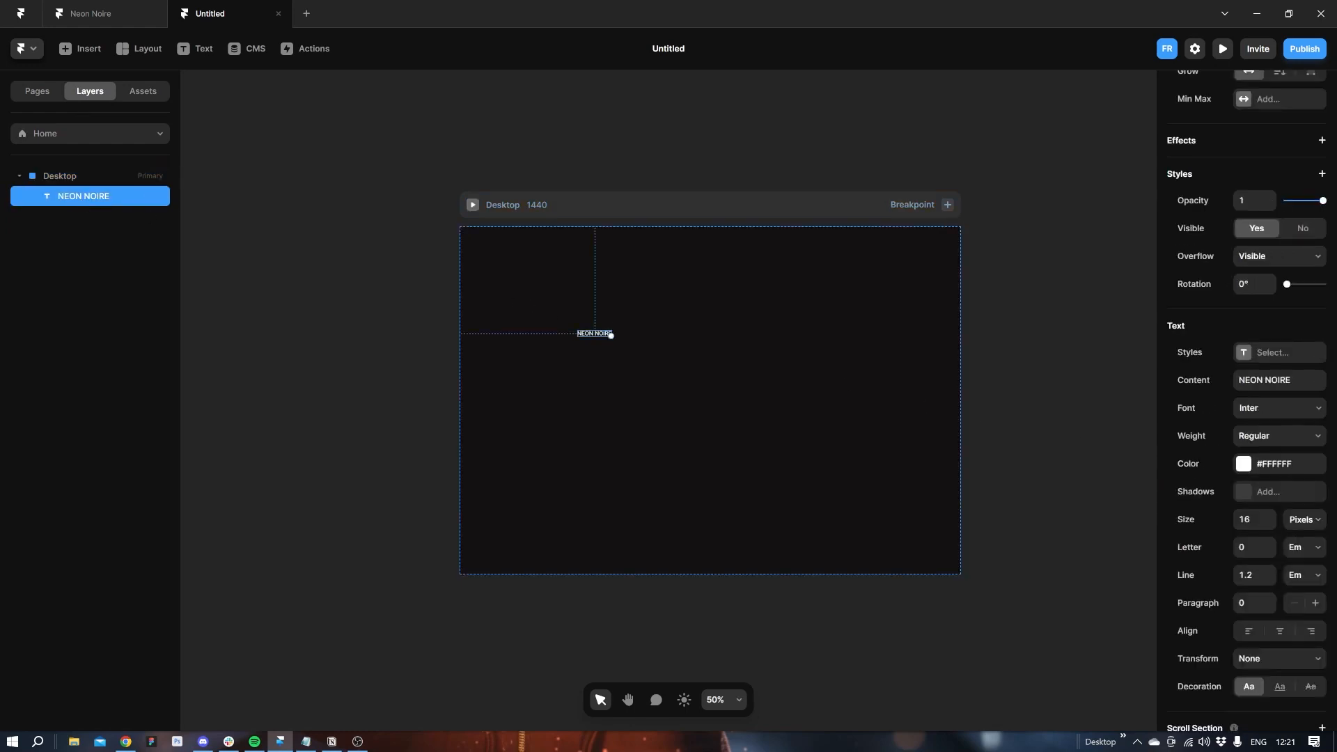
click(1273, 406)
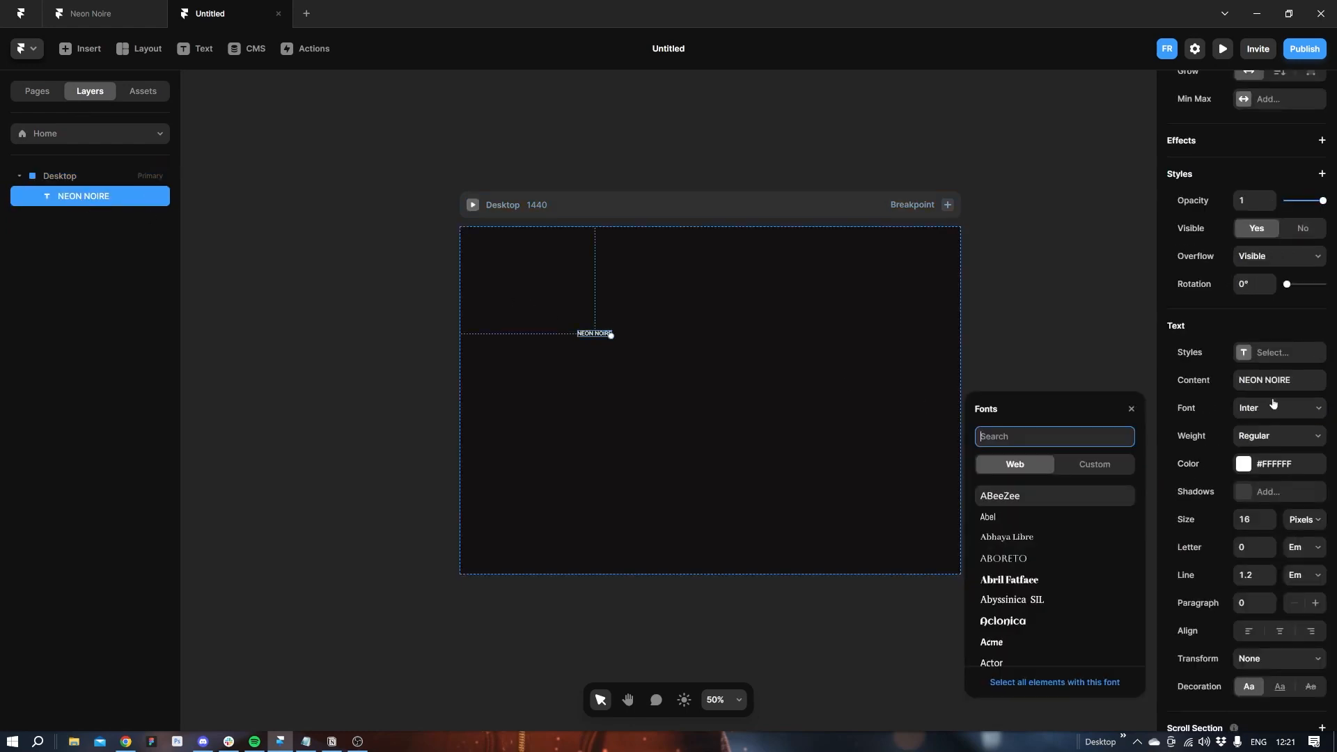
text(Tanker)
key(Return)
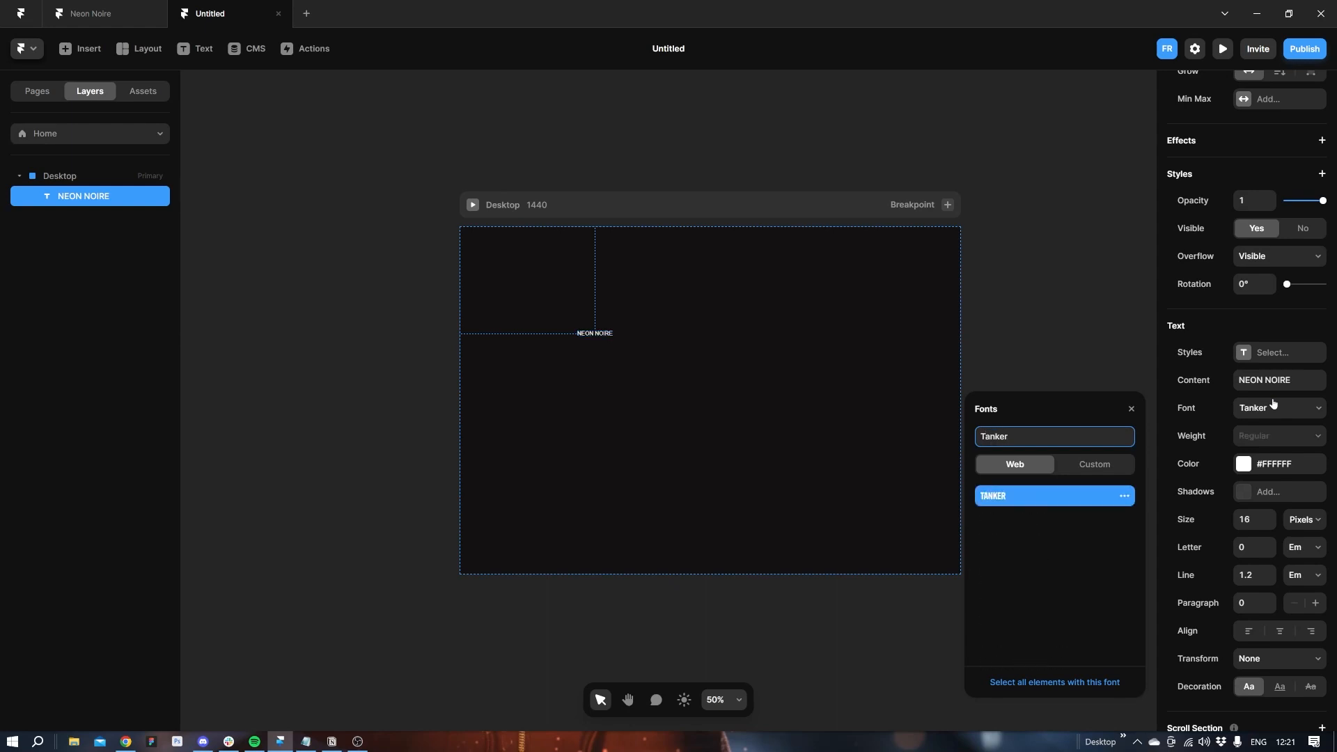
click(1048, 361)
key(ctrl+z)
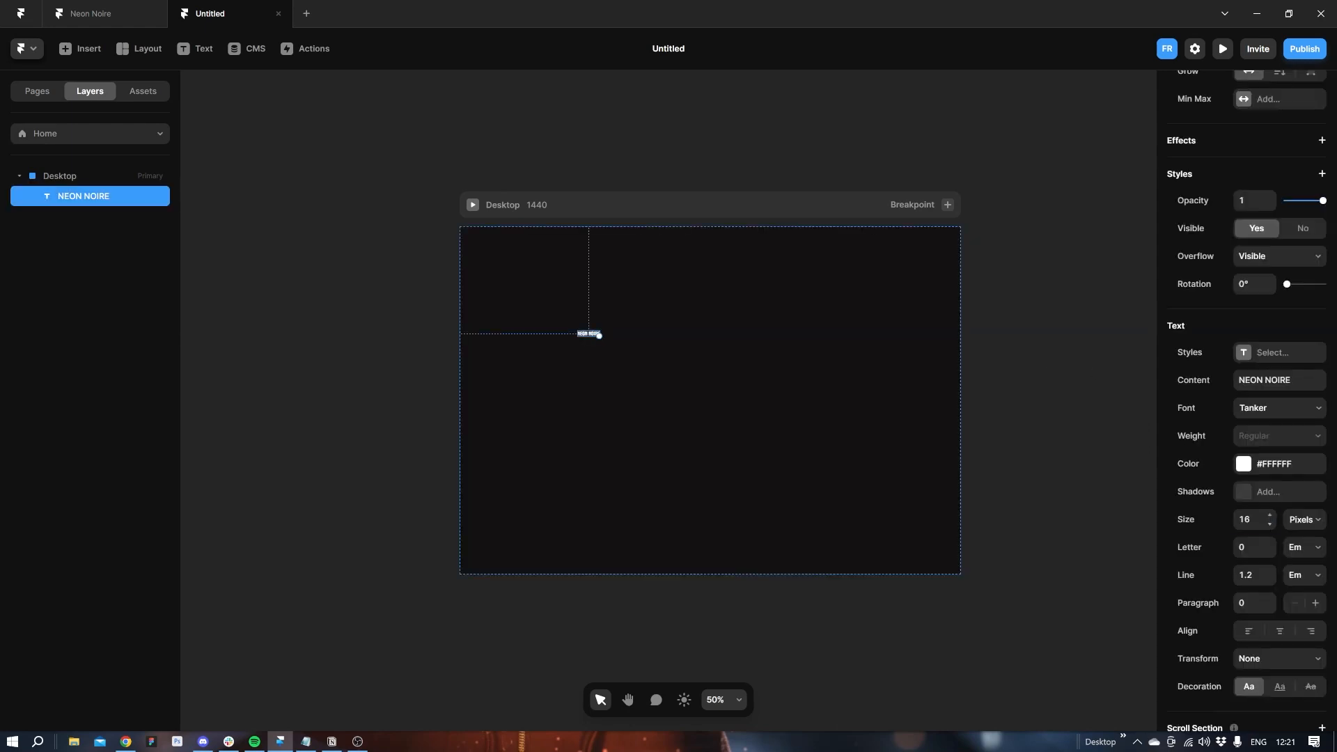
Set the NEON NOIRE text size to 360 pixels and its letter spacing to -0.05 em.
click(1253, 520)
text(360)
key(Return)
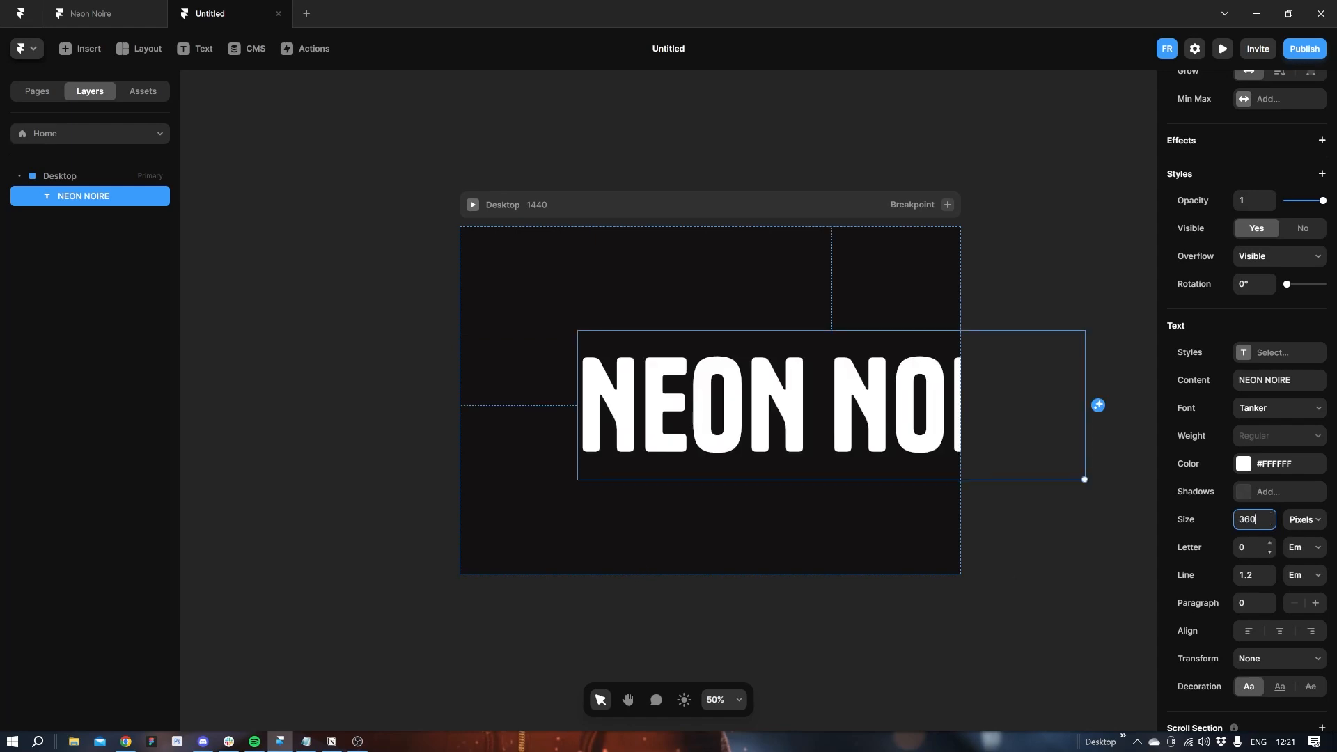
click(1271, 555)
click(1271, 555)
click(1271, 555)
click(1271, 555)
click(1271, 555)
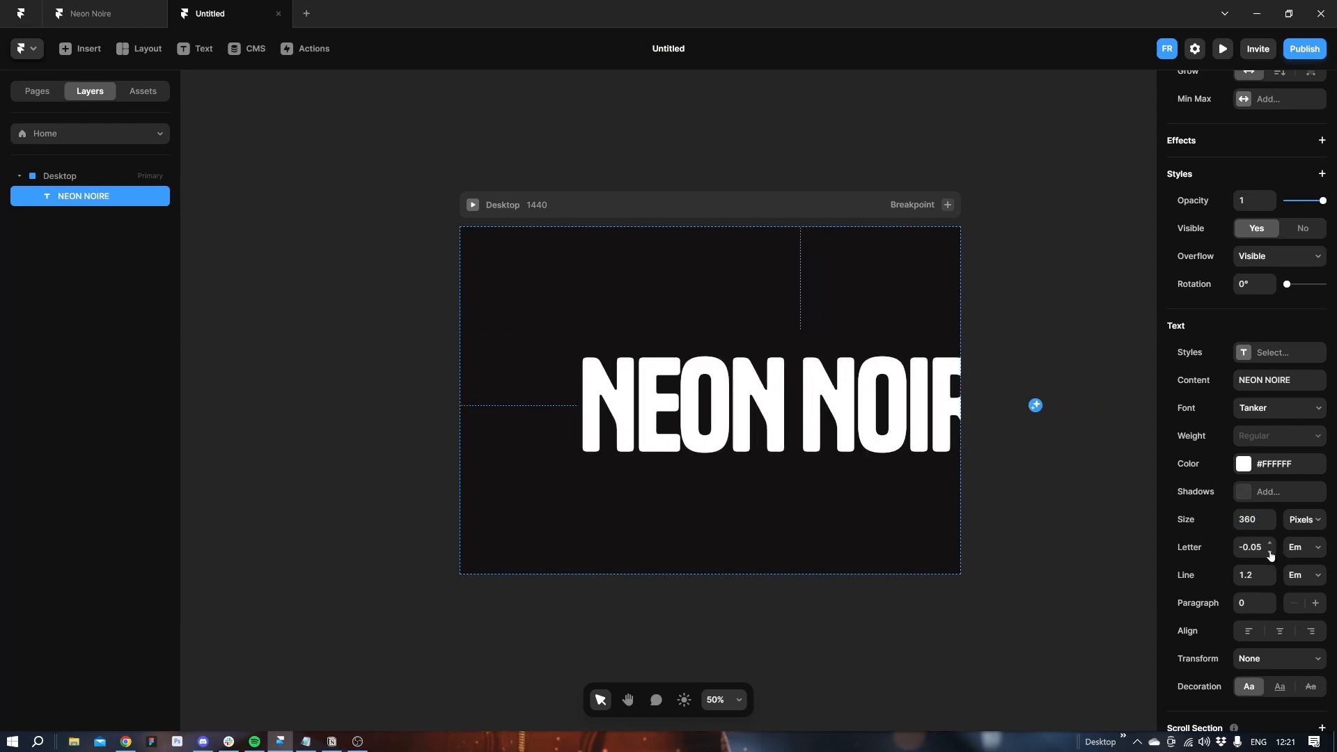
Move the heading to the frame's horizontal center, about 96 px from its top edge, and center-align the text.
drag(809, 452, 735, 430)
click(1280, 631)
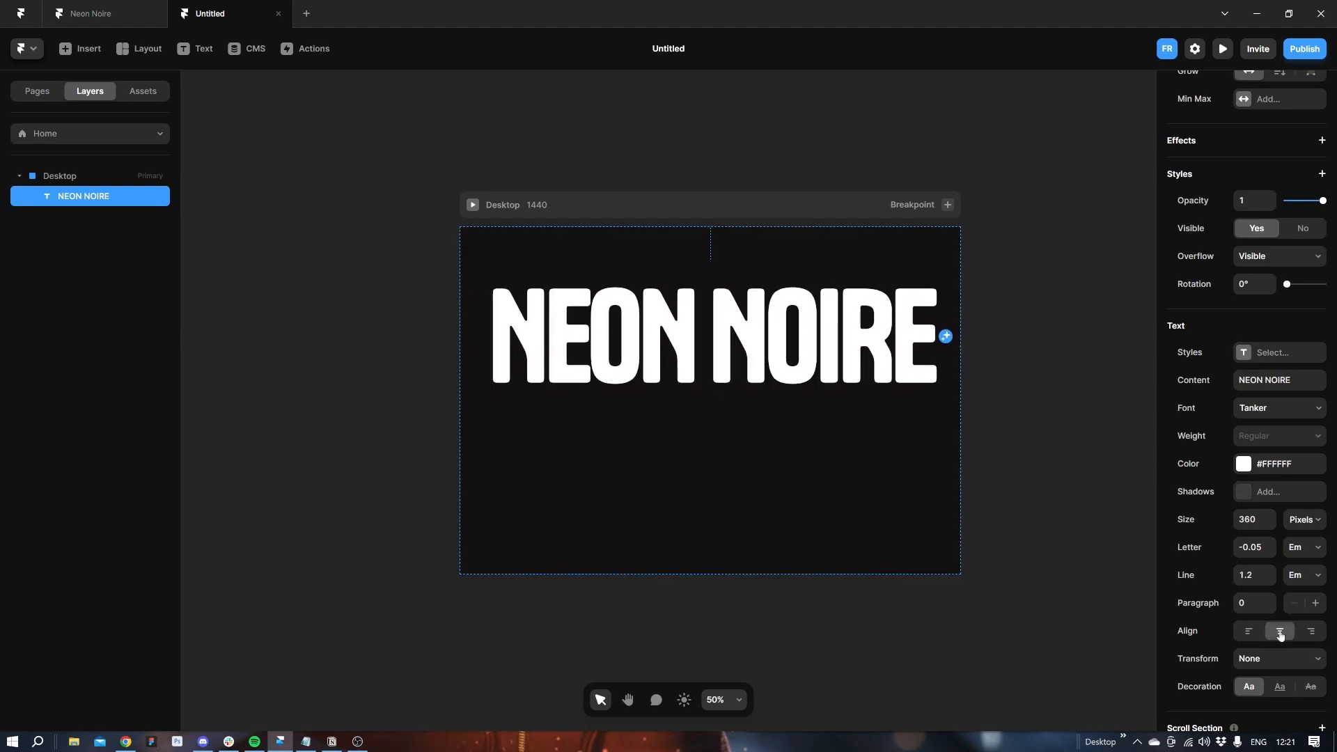
scroll(1196, 91, up, 10)
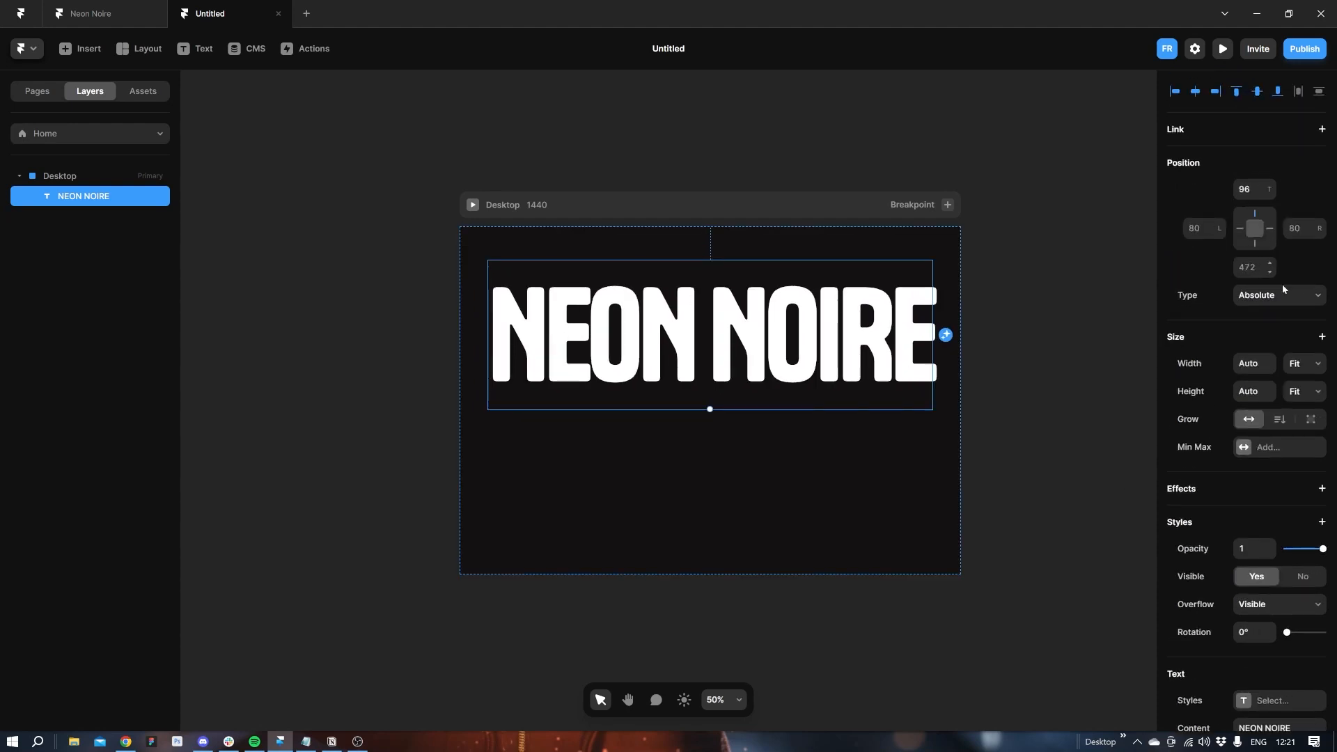
click(430, 305)
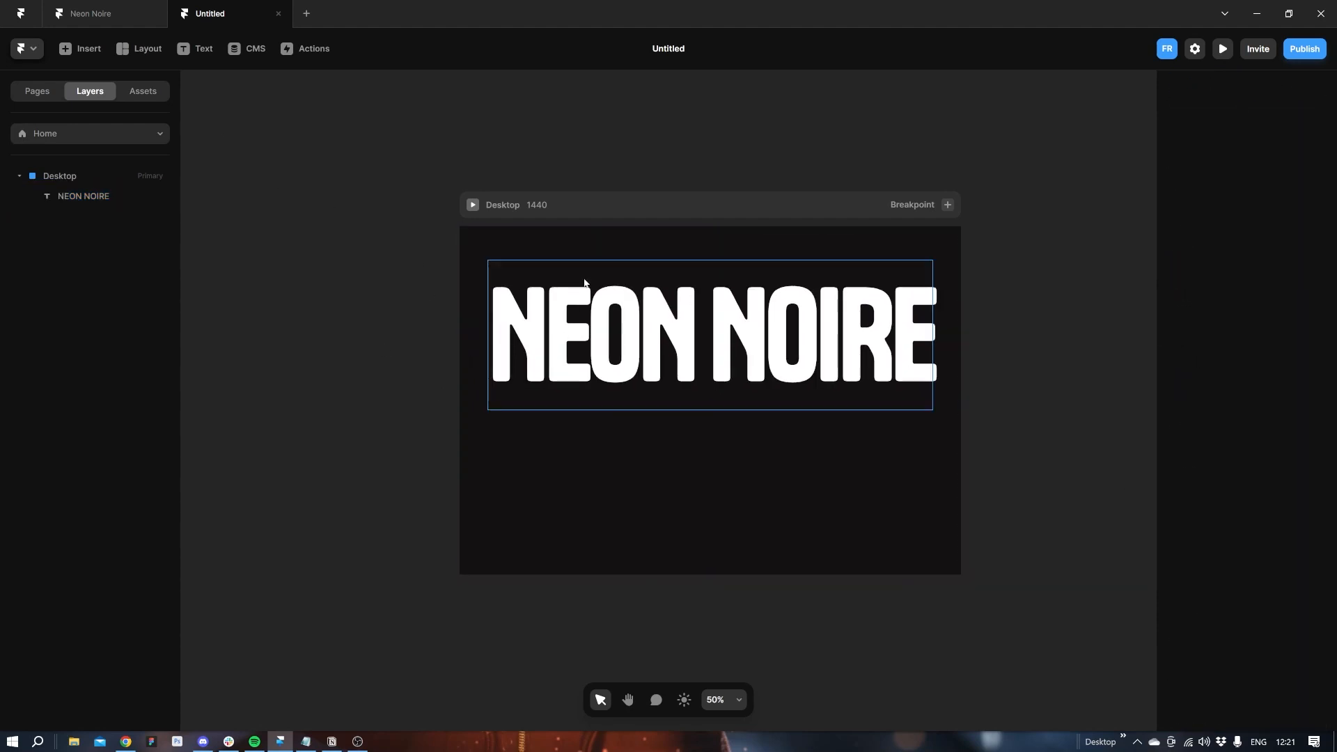
Lock the NEON NOIRE text layer.
click(105, 196)
right_click(103, 196)
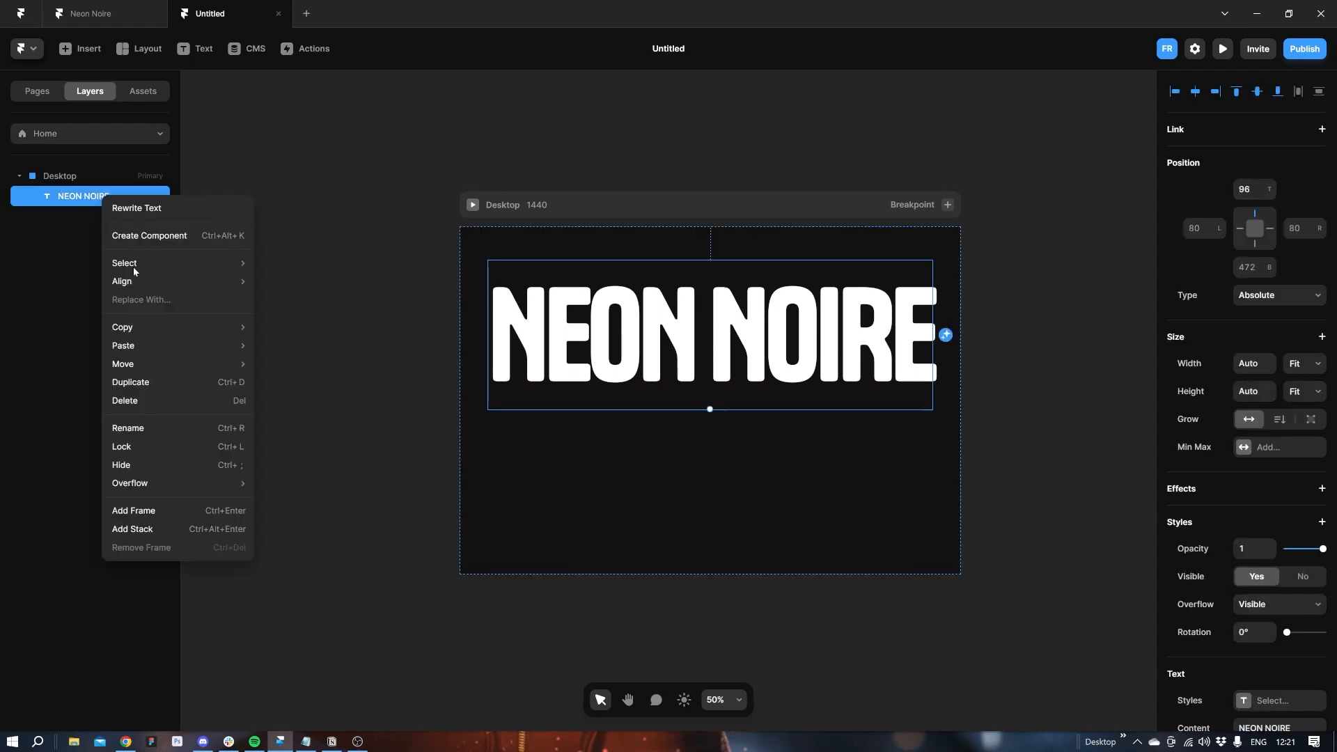
click(160, 447)
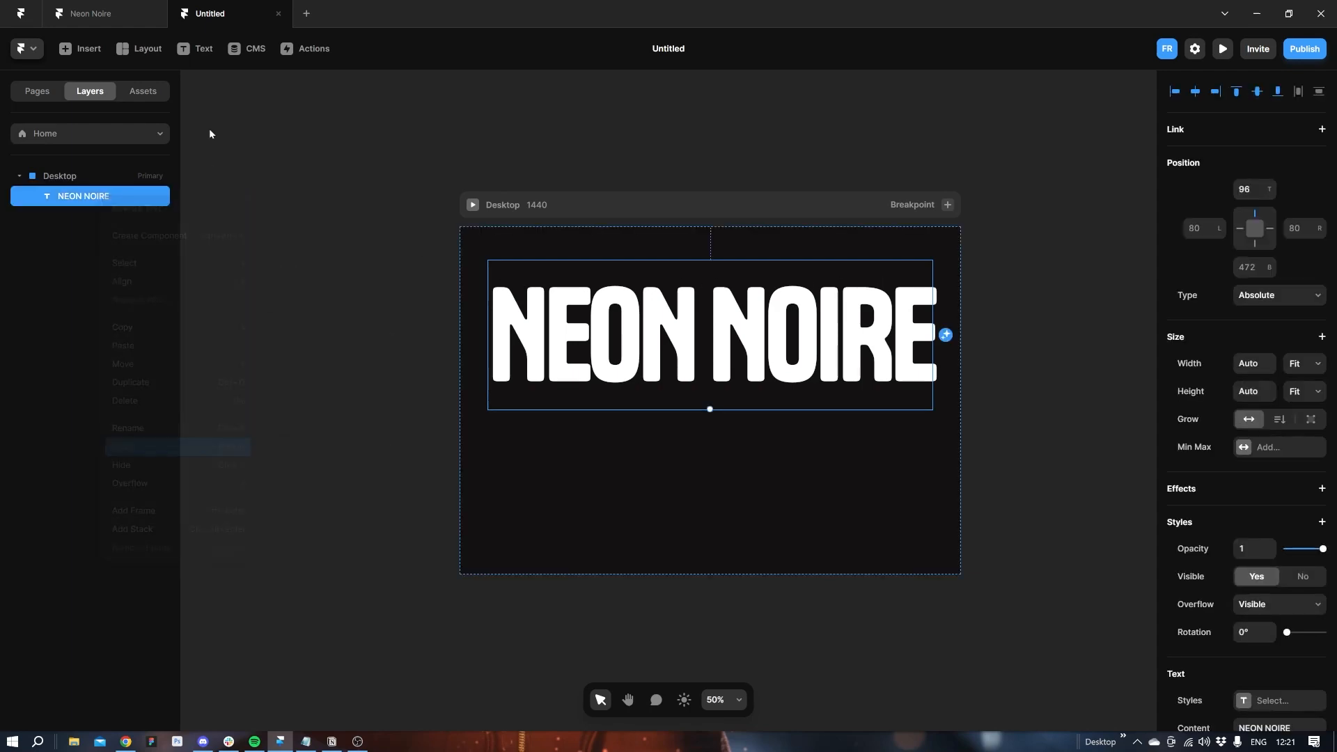
Switch to NeonNoire_intro.txt in Notepad and copy the tagline "Futures Past, Digital Divinity" without its period.
click(199, 49)
key(alt+Tab)
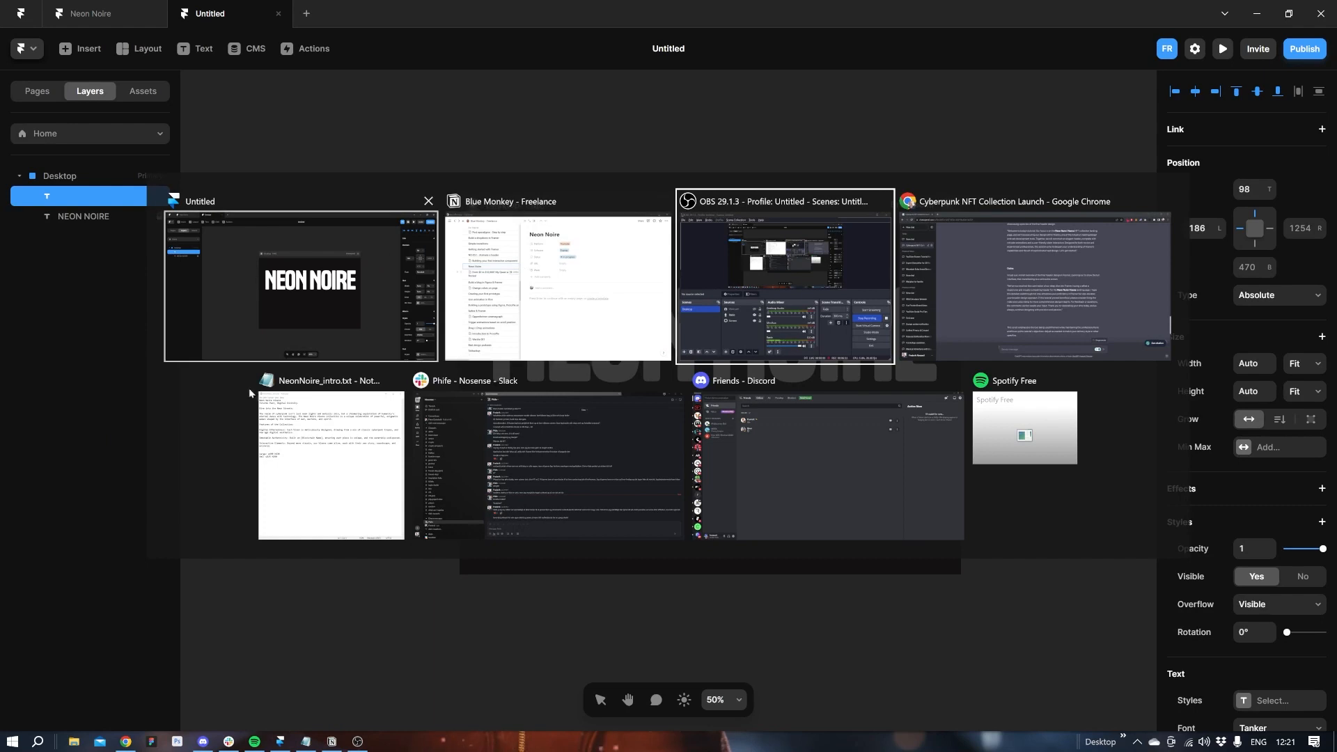
click(327, 478)
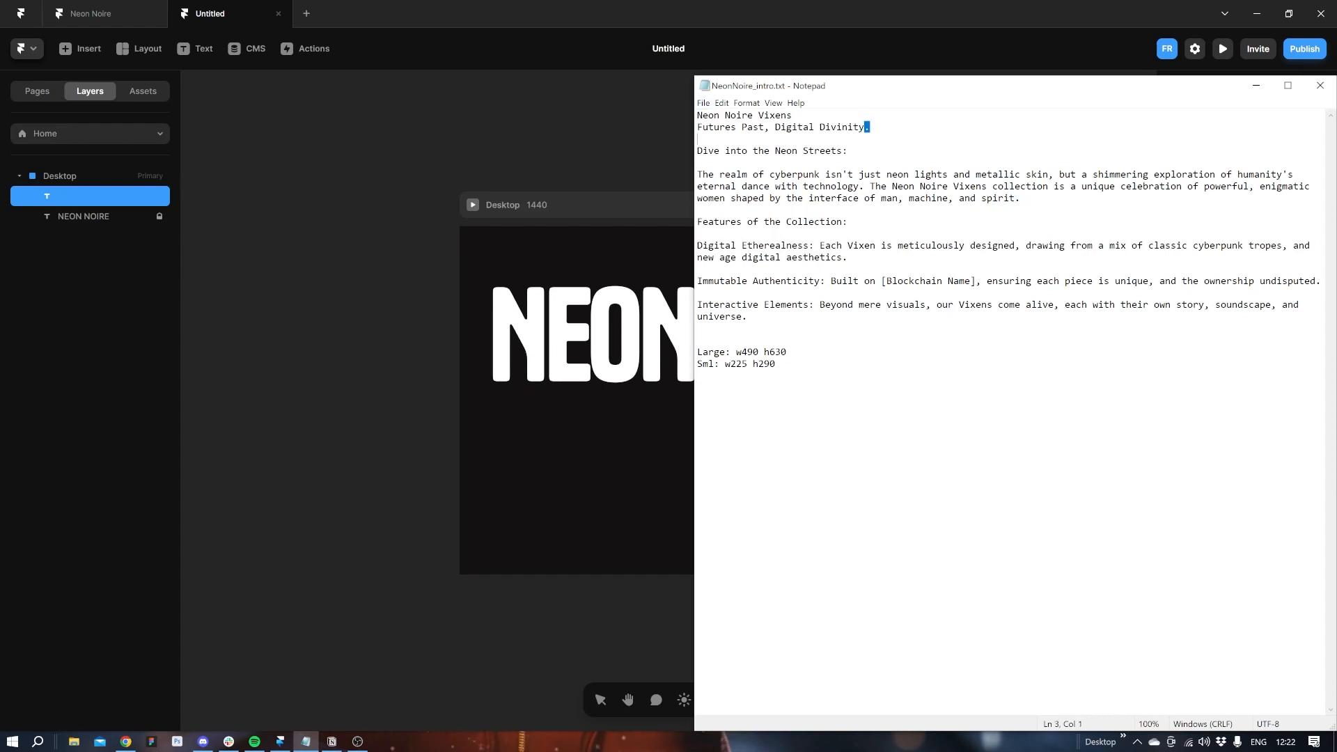
drag(865, 127, 696, 126)
key(ctrl+c)
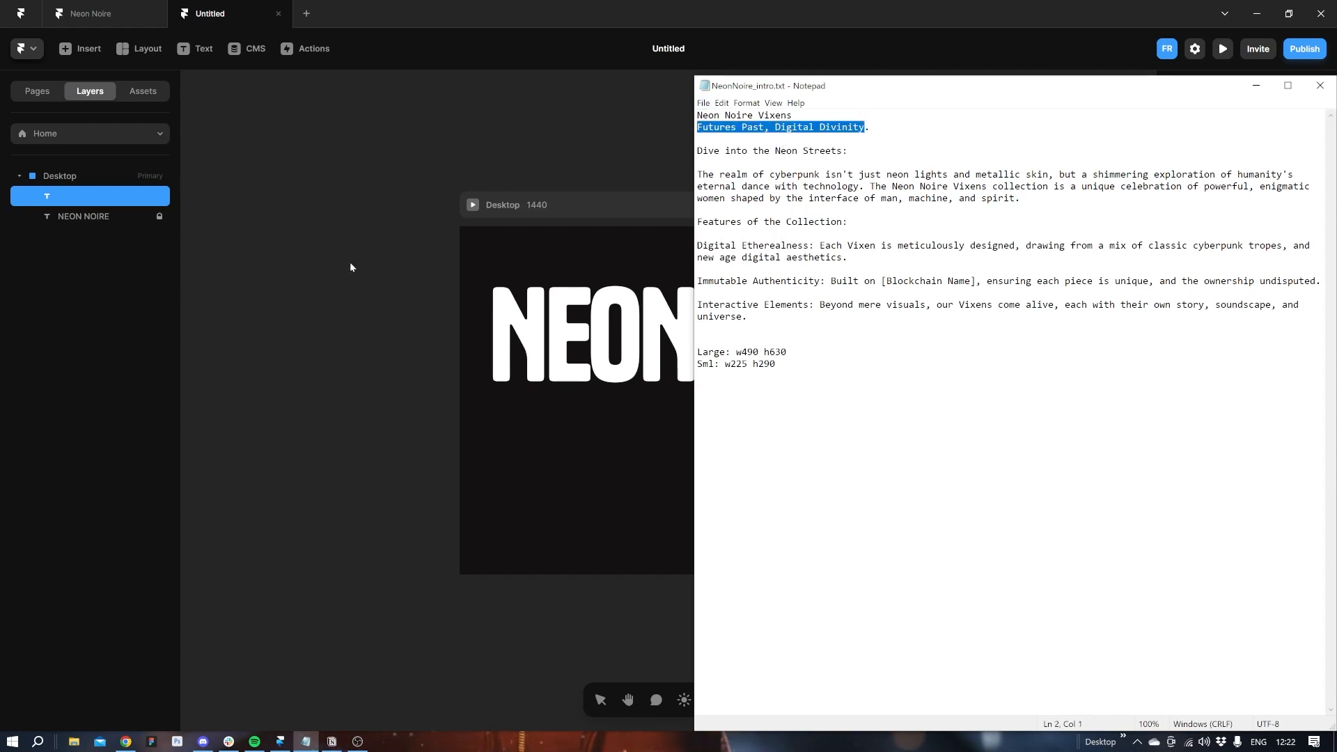
Return to Framer, paste the copied tagline as a new text layer in the desktop frame, and position it below the heading.
click(350, 262)
click(184, 52)
click(569, 457)
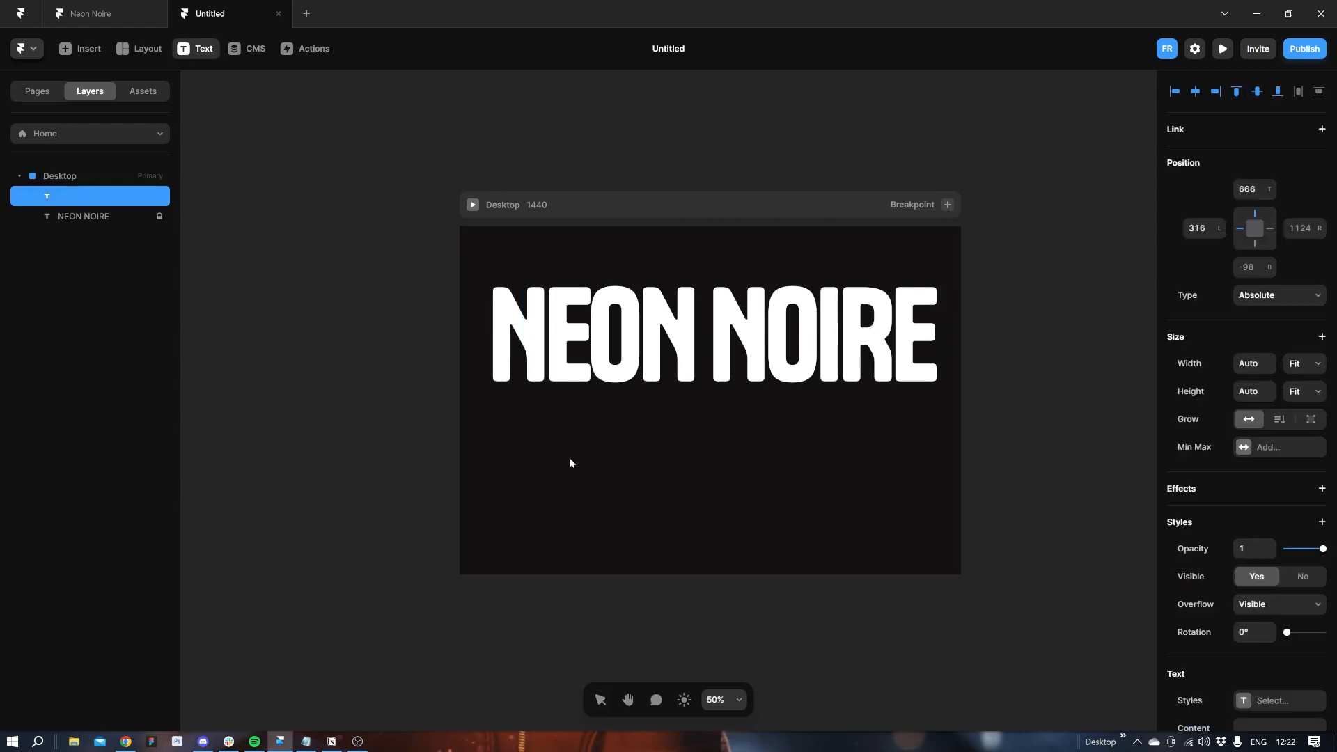
key(ctrl+v)
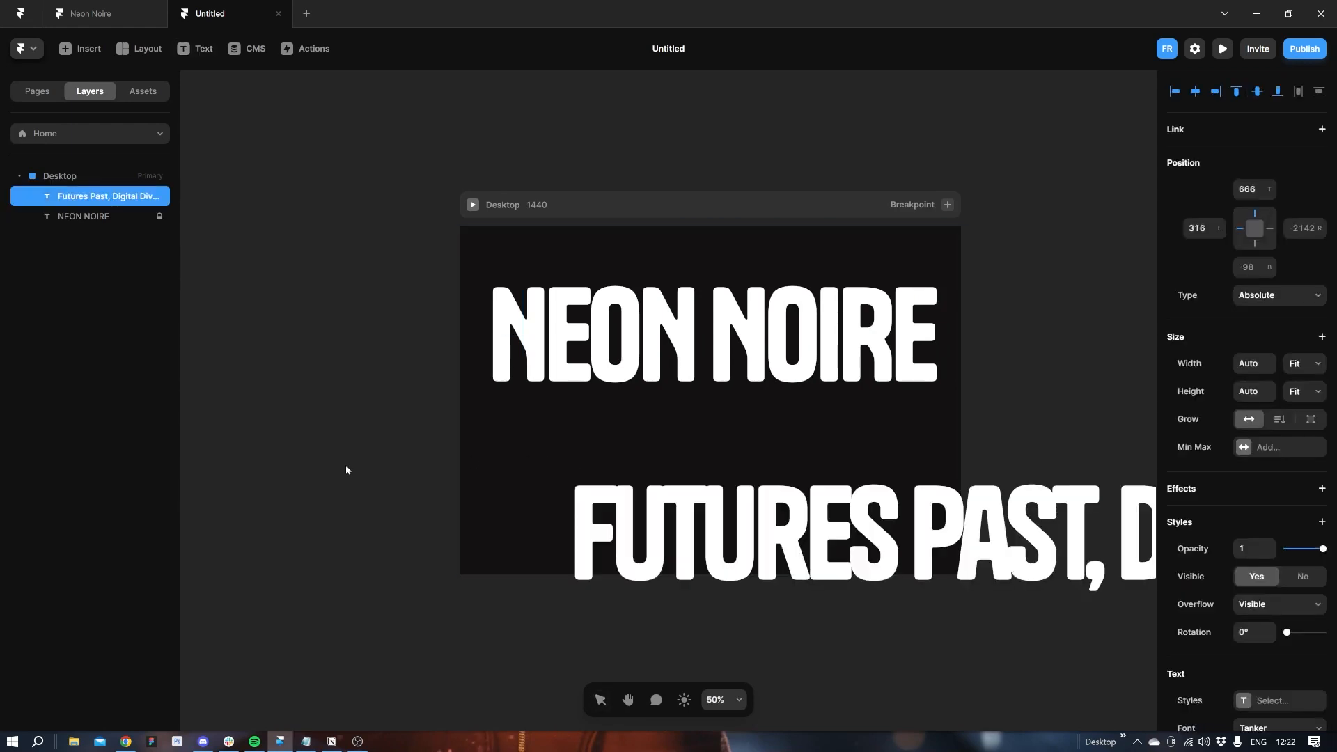
key(Escape)
drag(762, 522, 710, 493)
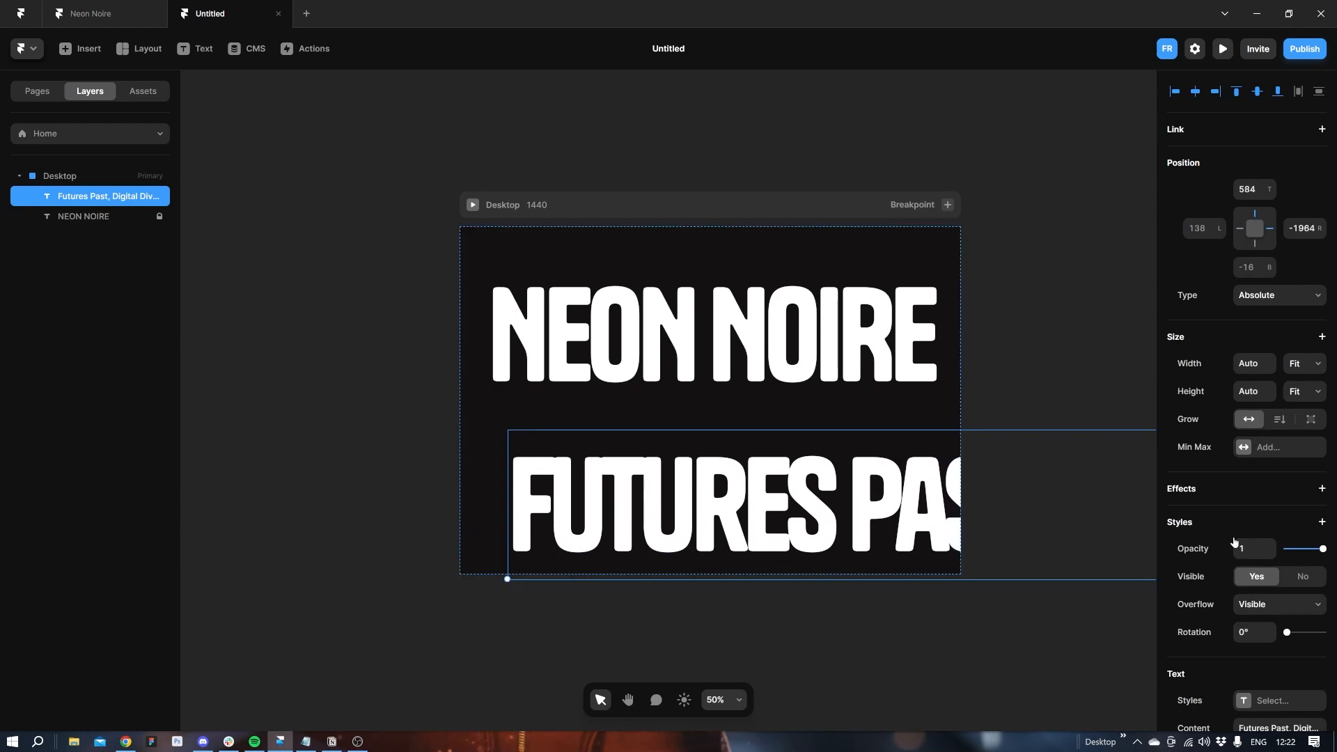
scroll(1184, 514, down, 8)
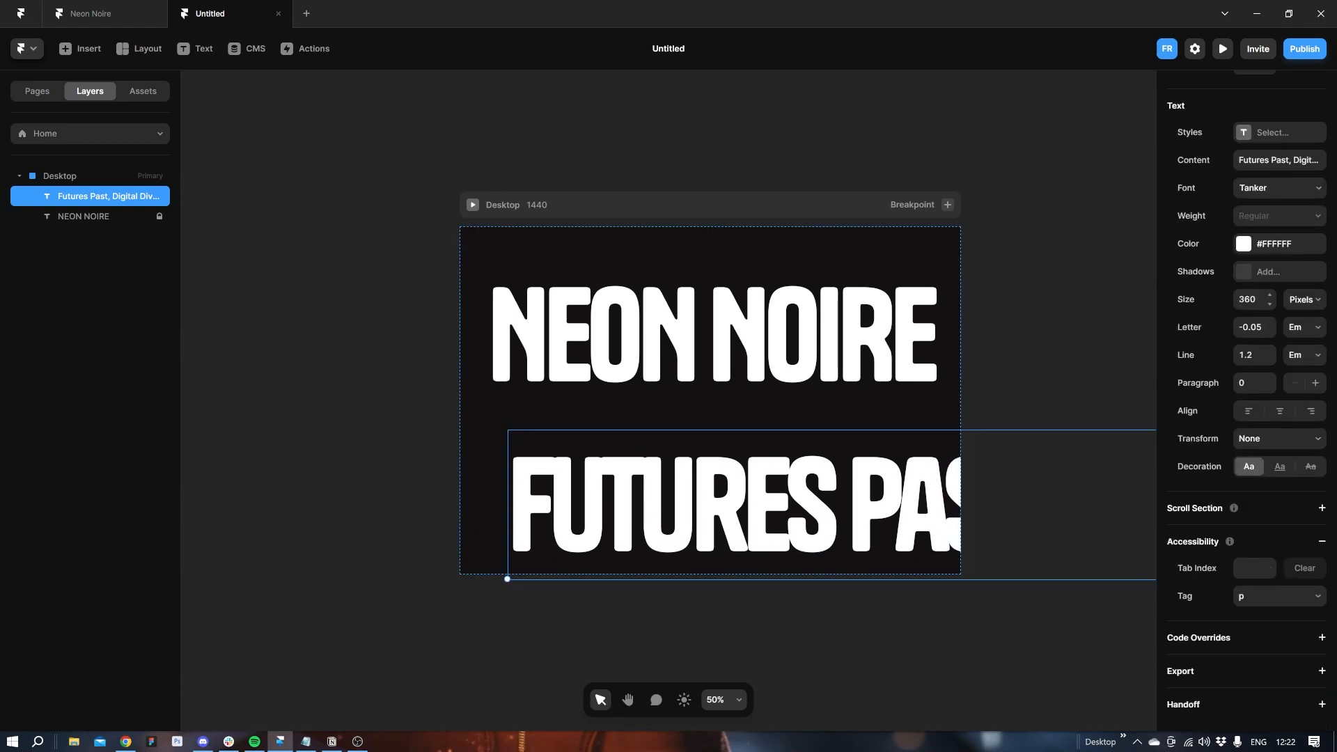
Set the tagline's font size to 16 px and its right offset to 0, and place it above the heading's left edge.
click(1248, 299)
text(16)
scroll(695, 242, up, 1)
scroll(1243, 209, up, 8)
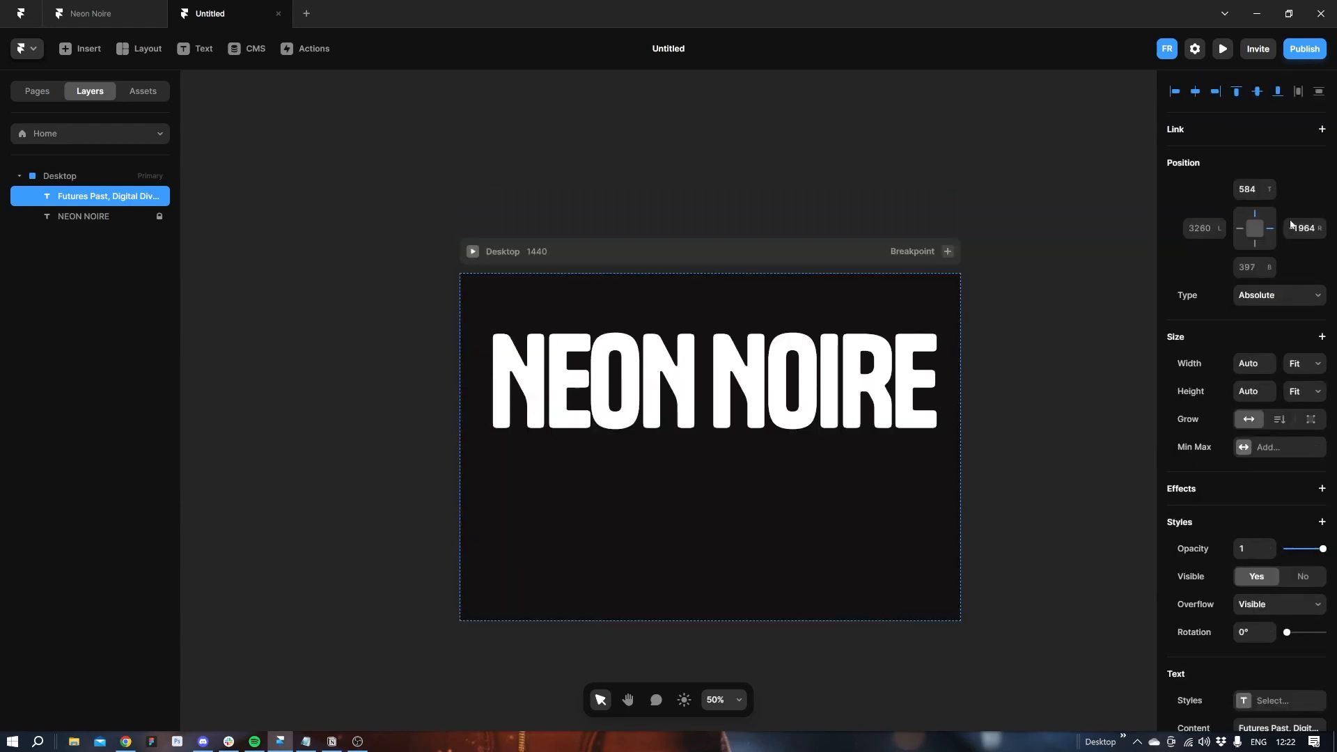
click(1301, 228)
text(0)
scroll(1307, 230, down, 2)
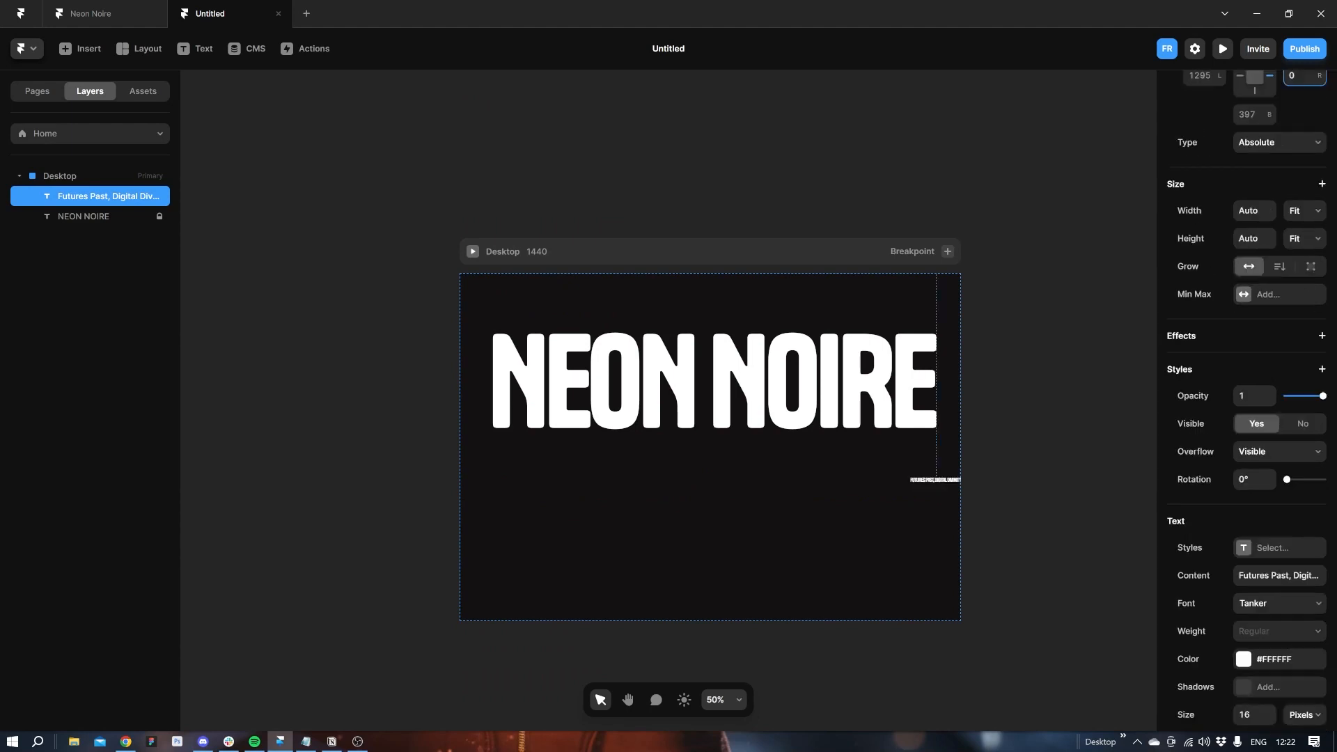
drag(928, 480, 510, 315)
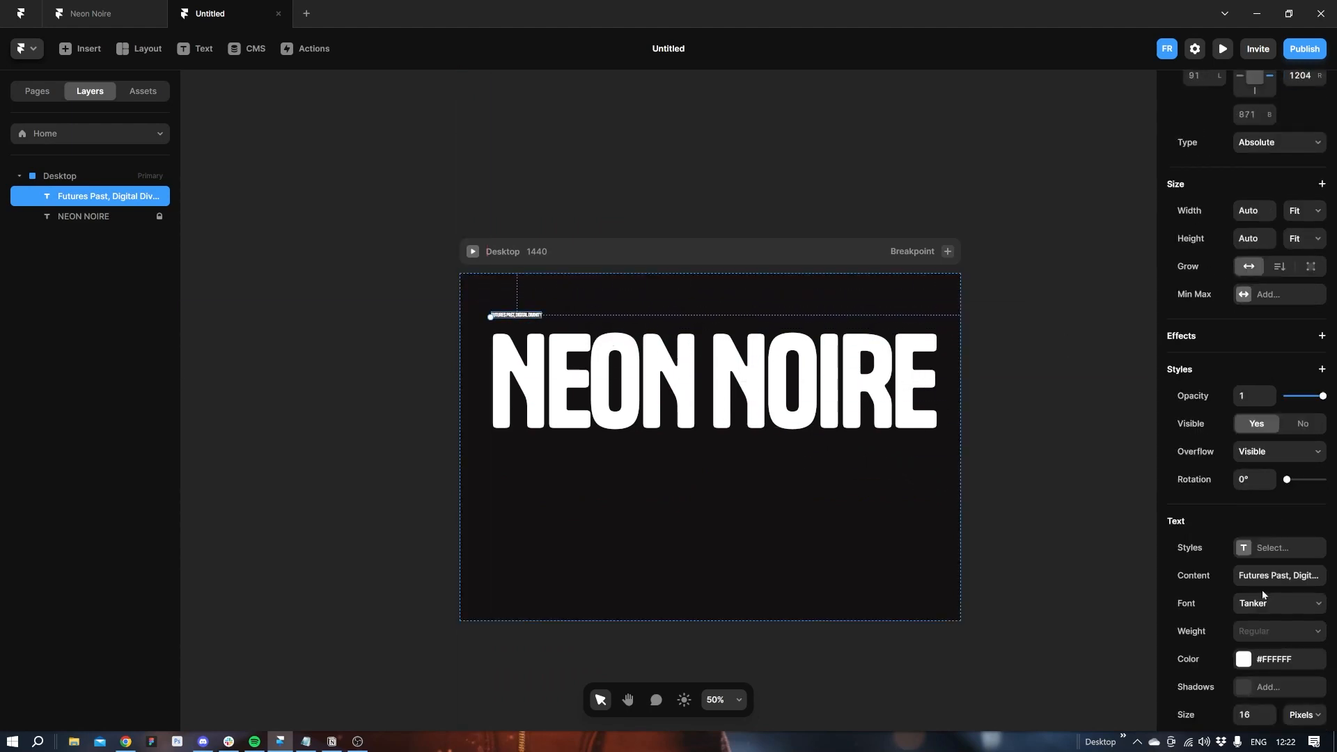
Set the tagline's letter spacing to 0 em with left alignment, and move it slightly higher above the heading.
scroll(1263, 594, down, 5)
click(1251, 394)
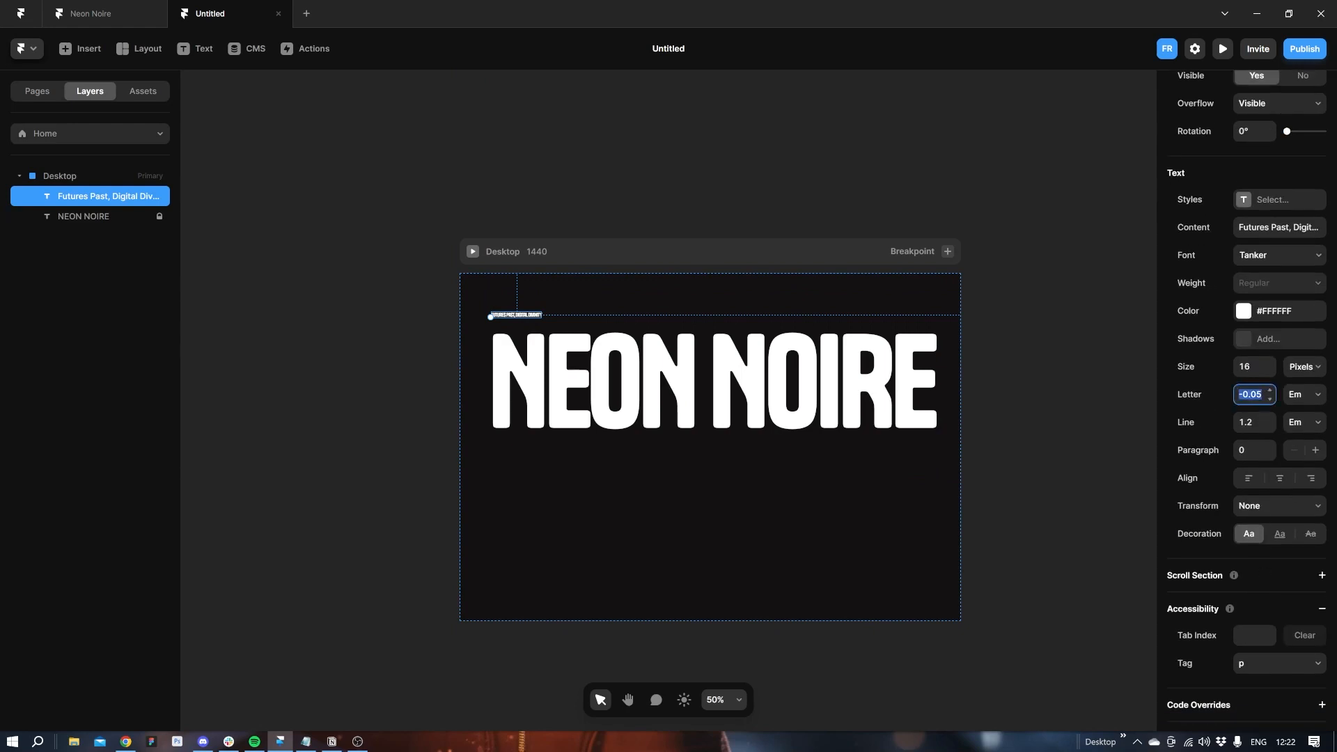
text(0)
click(1239, 478)
drag(504, 322, 519, 300)
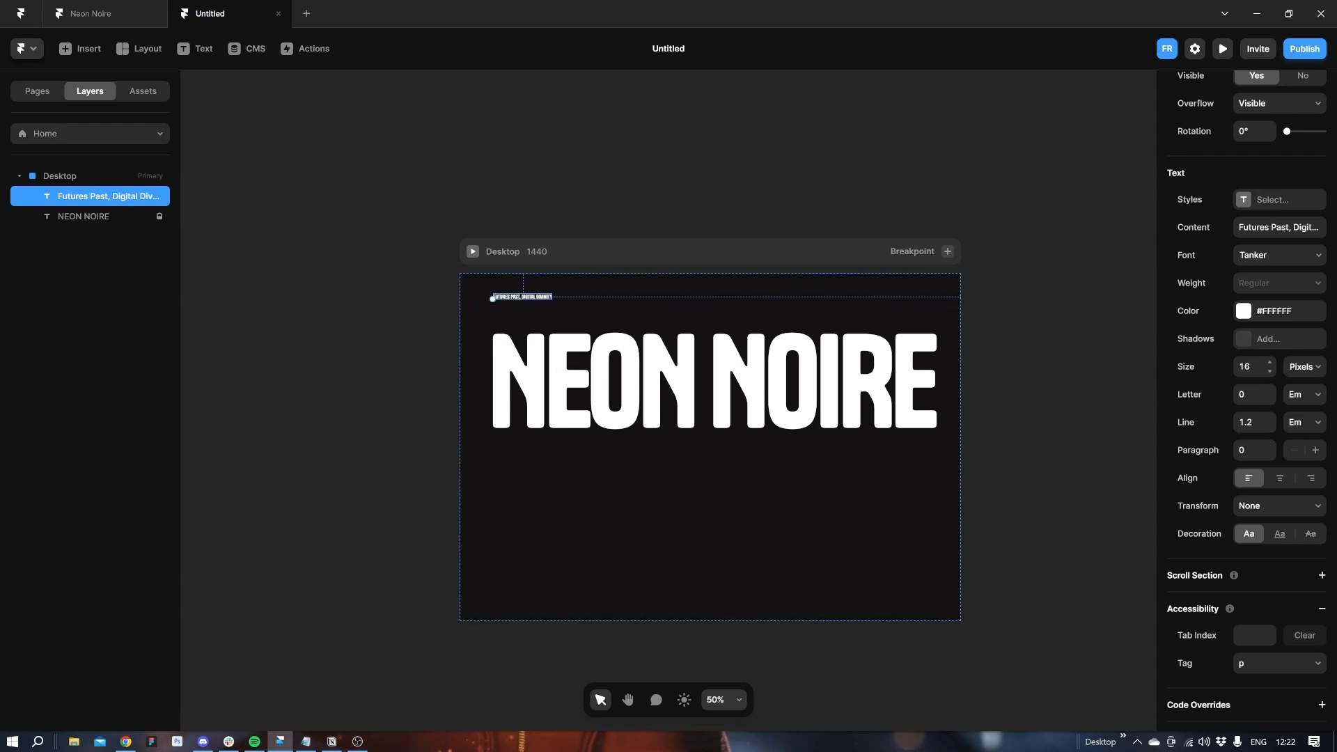
Set the tagline's font size to 43 px and line it up with the heading's left edge.
click(1253, 366)
text(43)
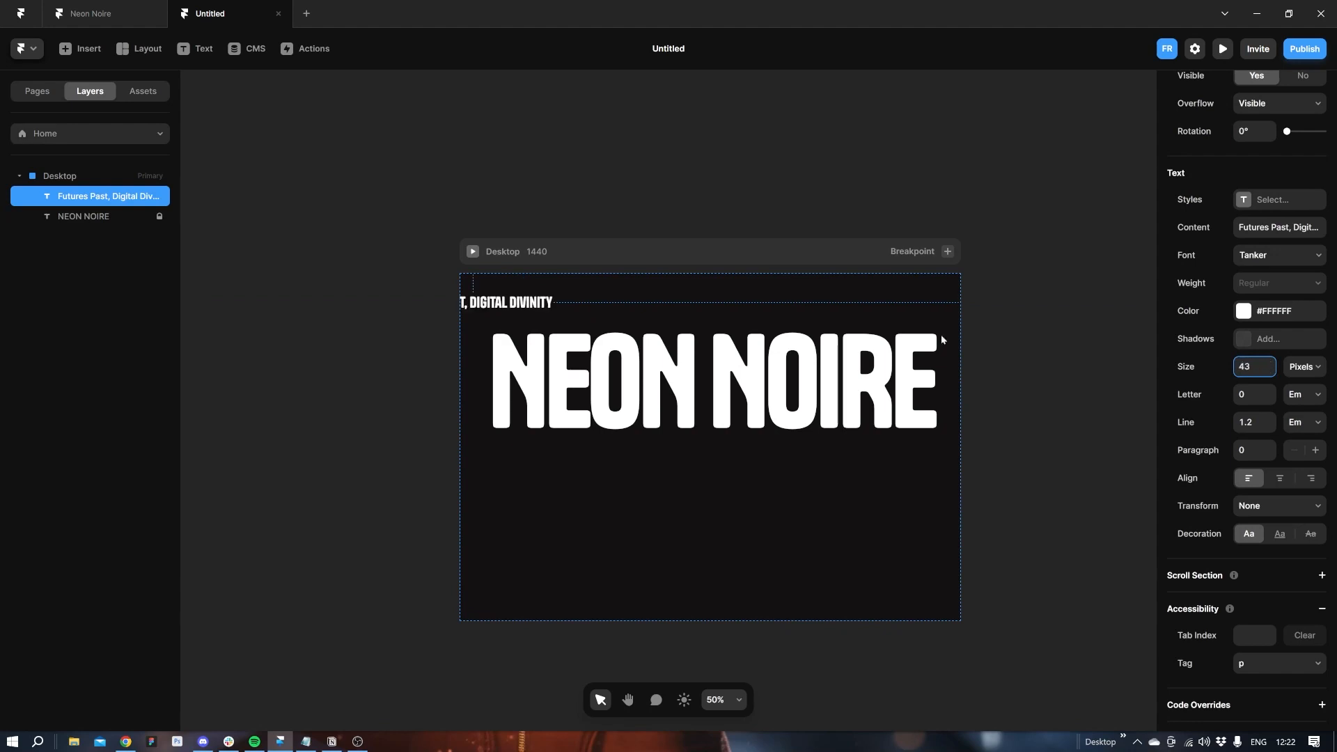
click(1143, 481)
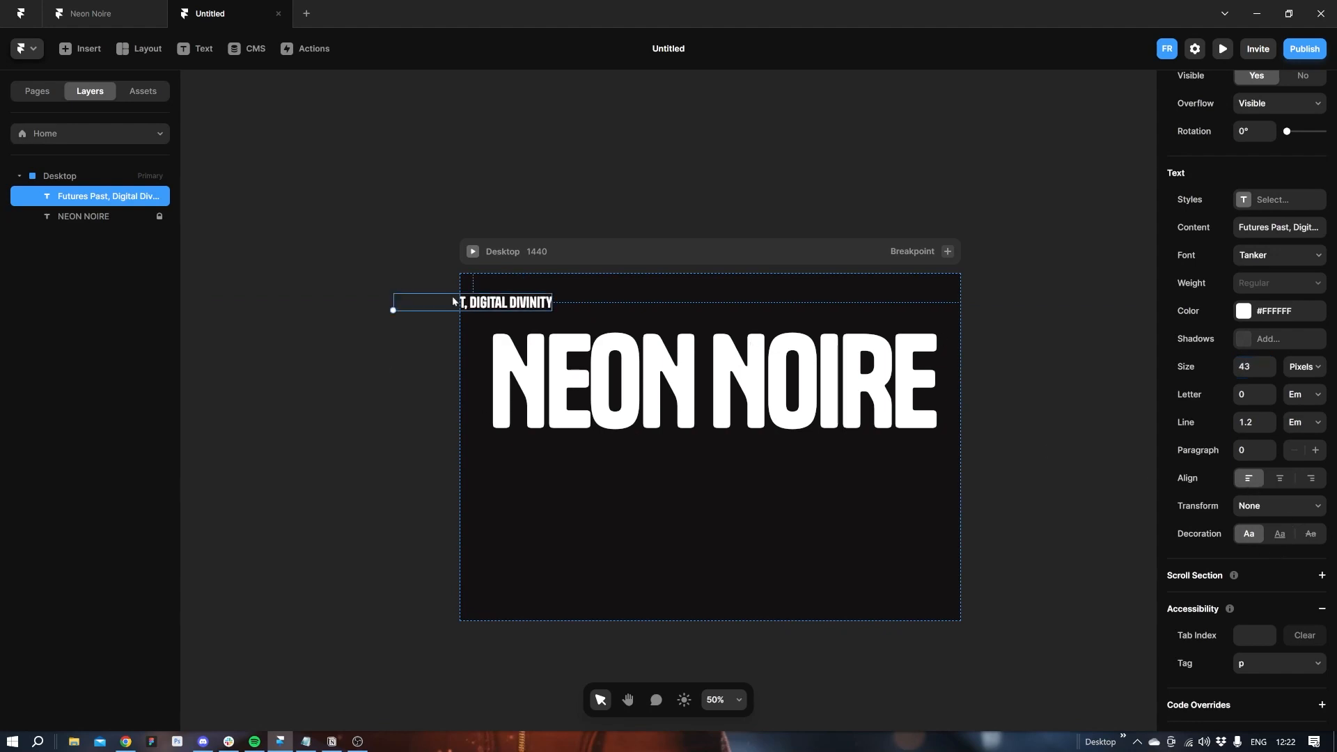
drag(454, 301, 592, 311)
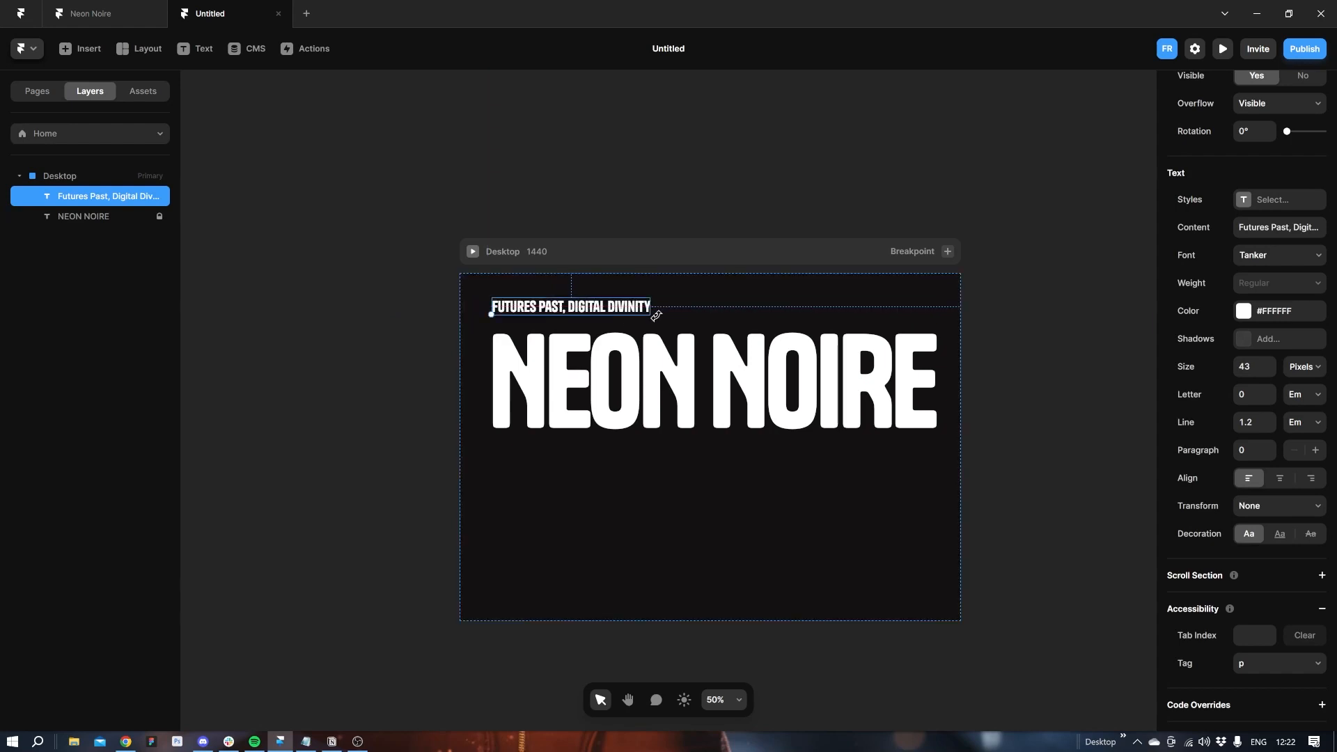
Change the tagline's fill to a linear gradient using the purple gradient preset.
click(1243, 311)
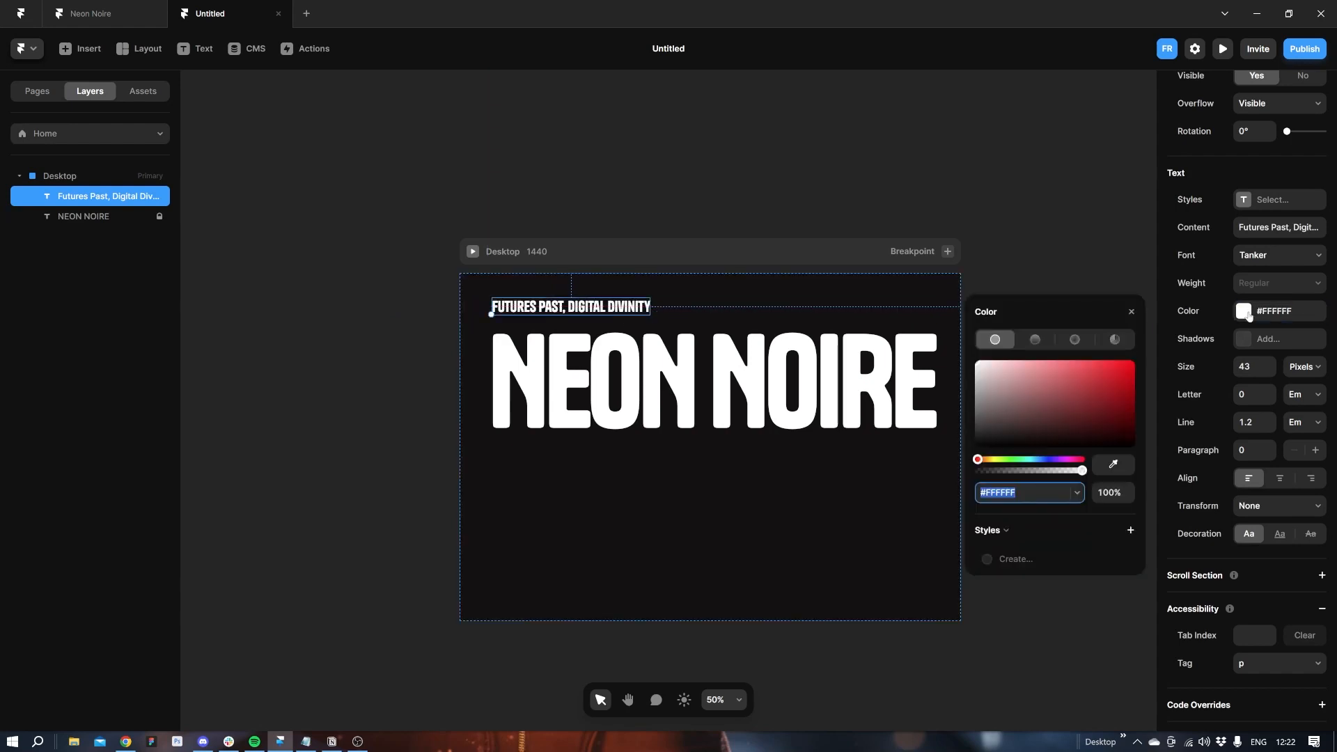
click(1036, 342)
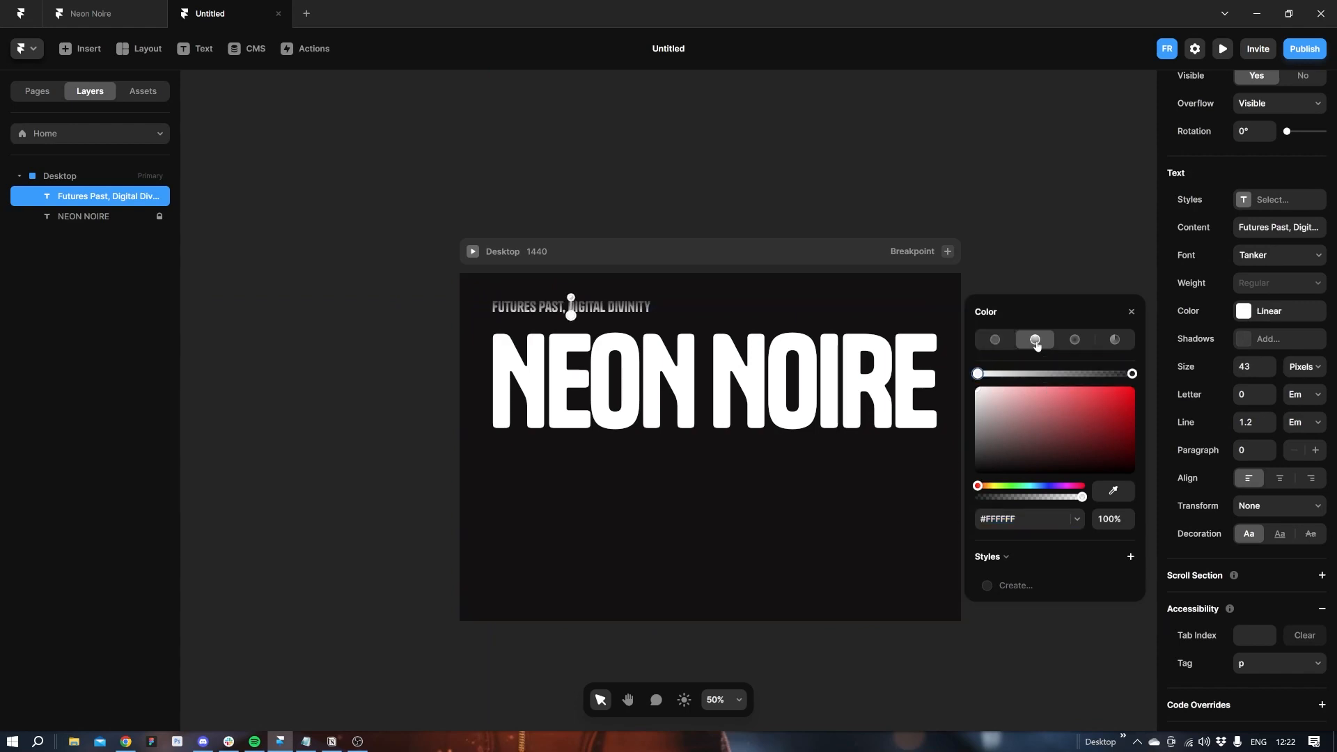
click(1007, 567)
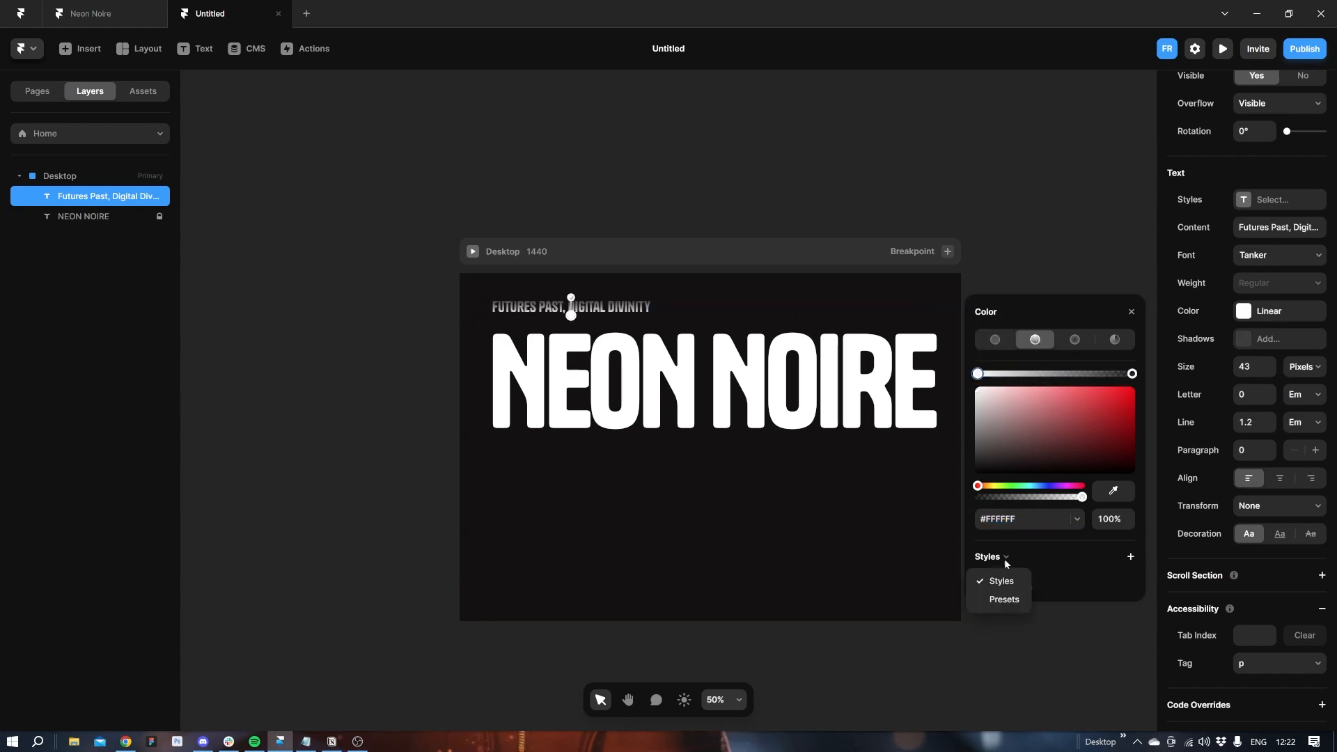
click(997, 594)
click(1125, 591)
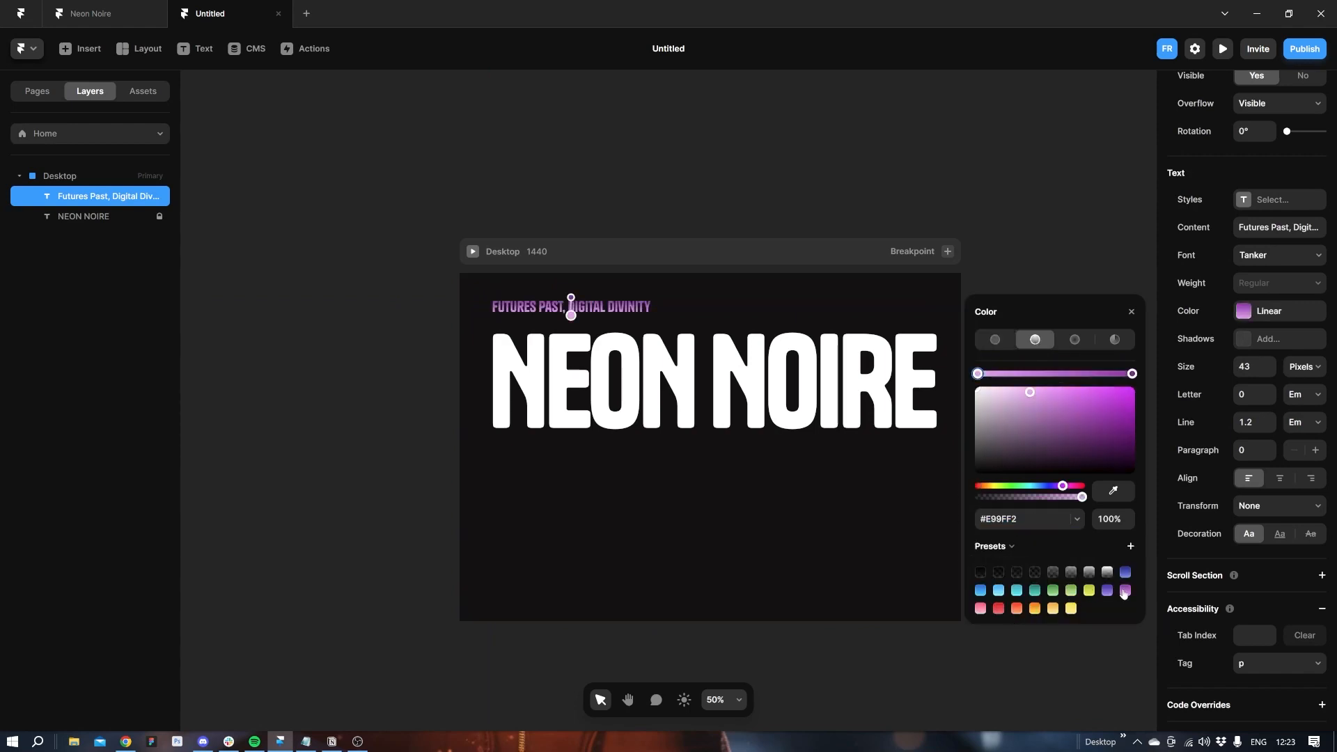
Stretch the tagline's gradient horizontally across the full text and set its right-hand stop to yellow #FFC400.
drag(571, 315, 618, 307)
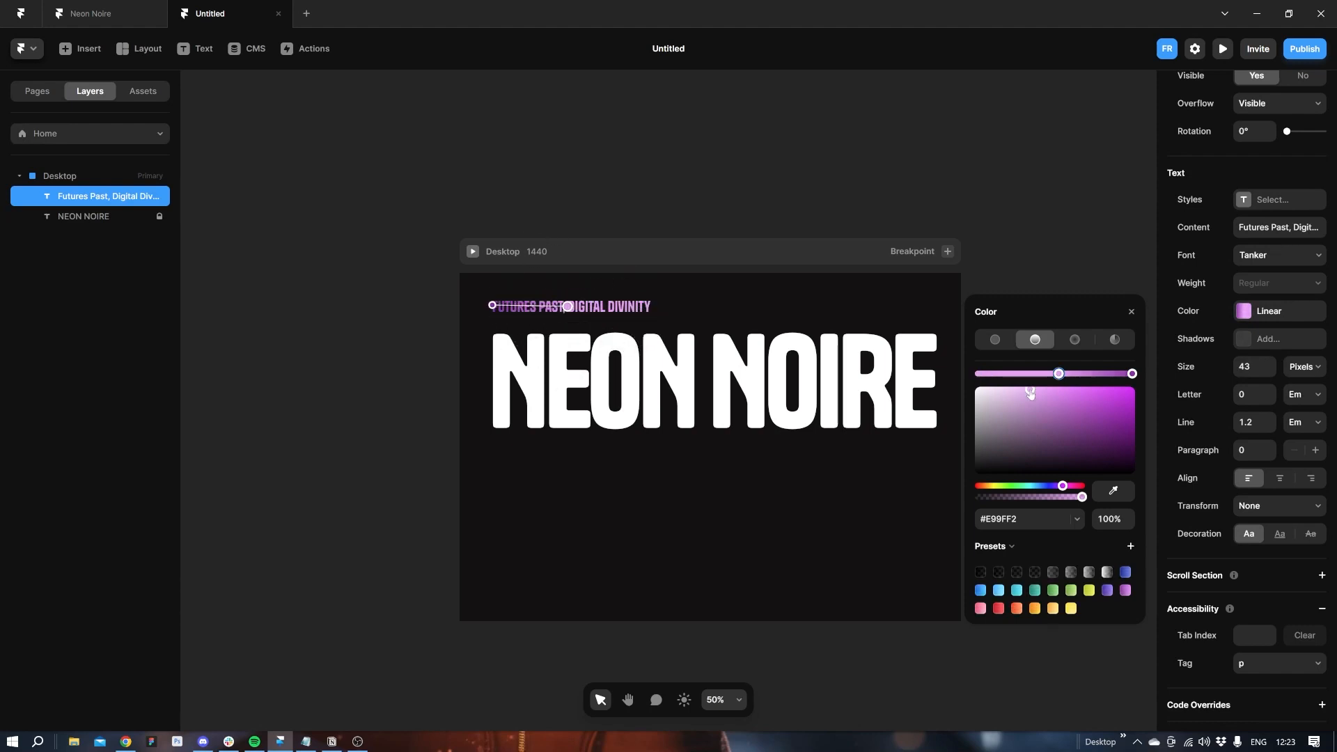
drag(1030, 392, 1043, 397)
click(987, 486)
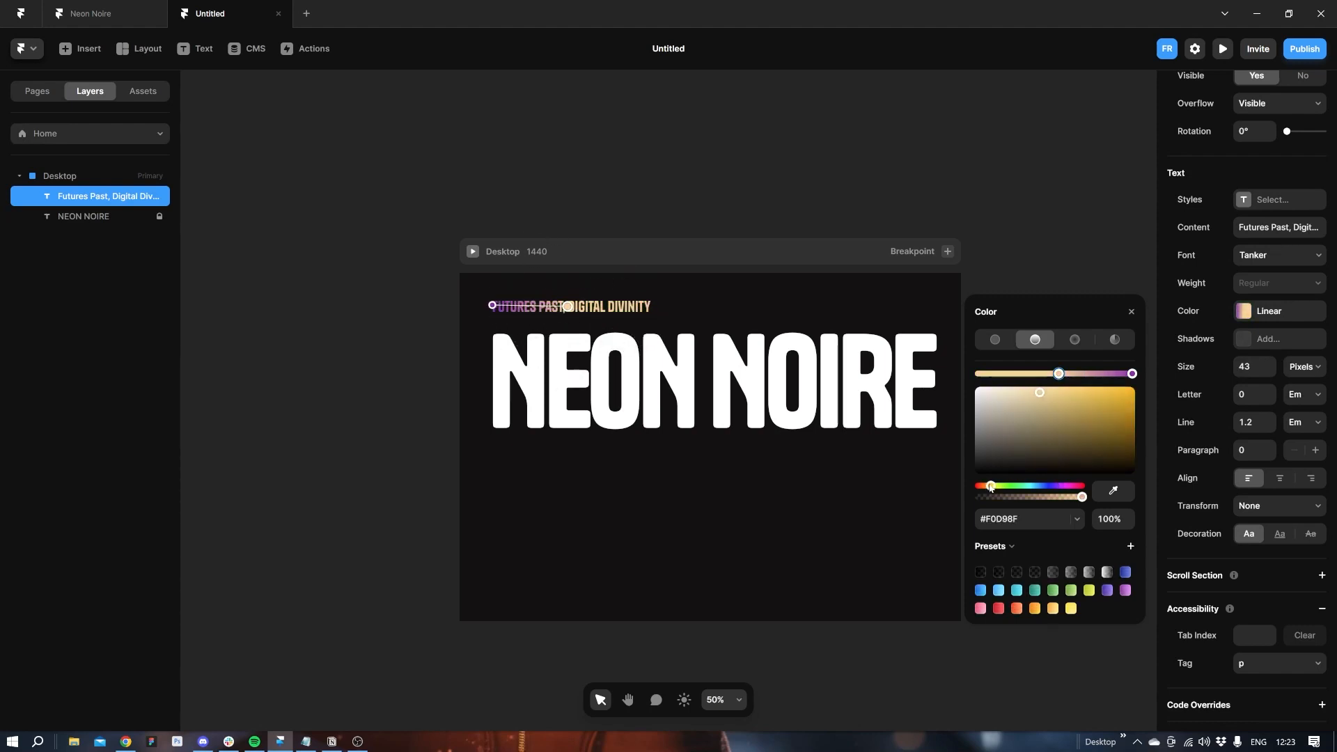
drag(1041, 394, 1135, 387)
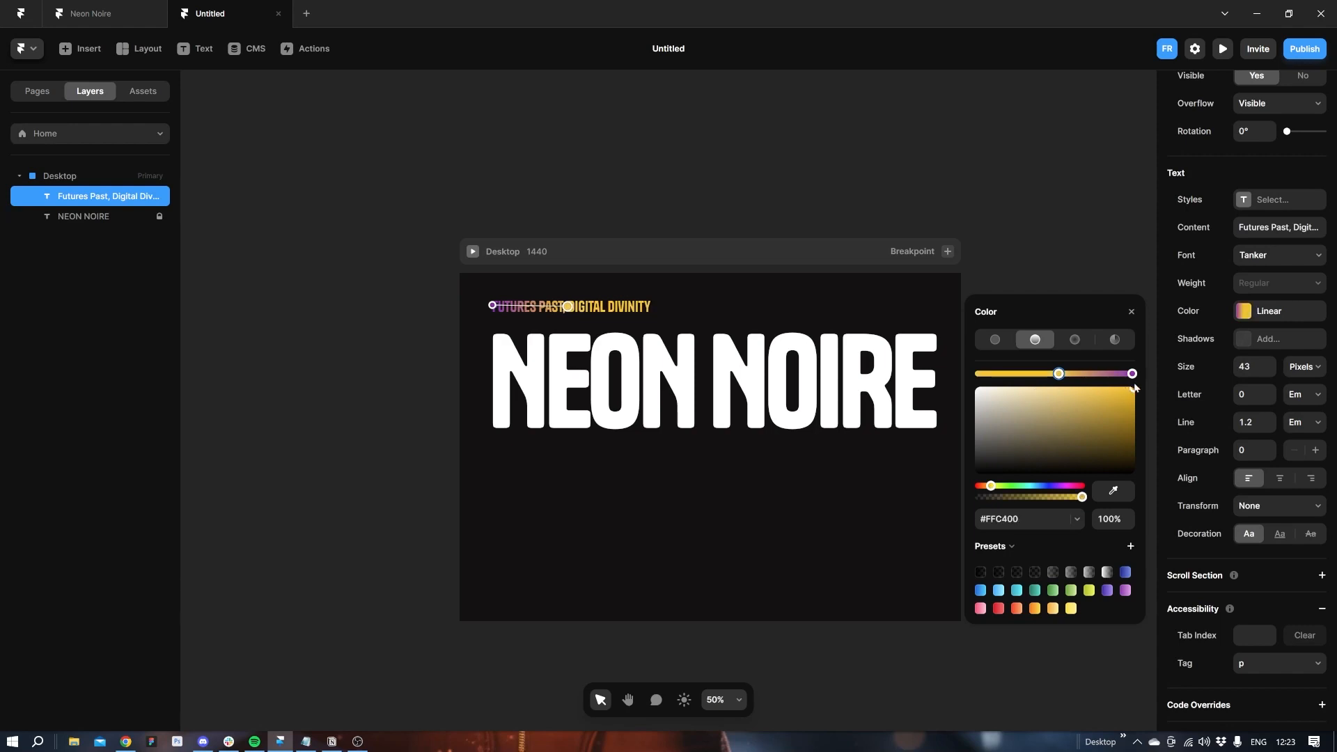
drag(569, 306, 657, 301)
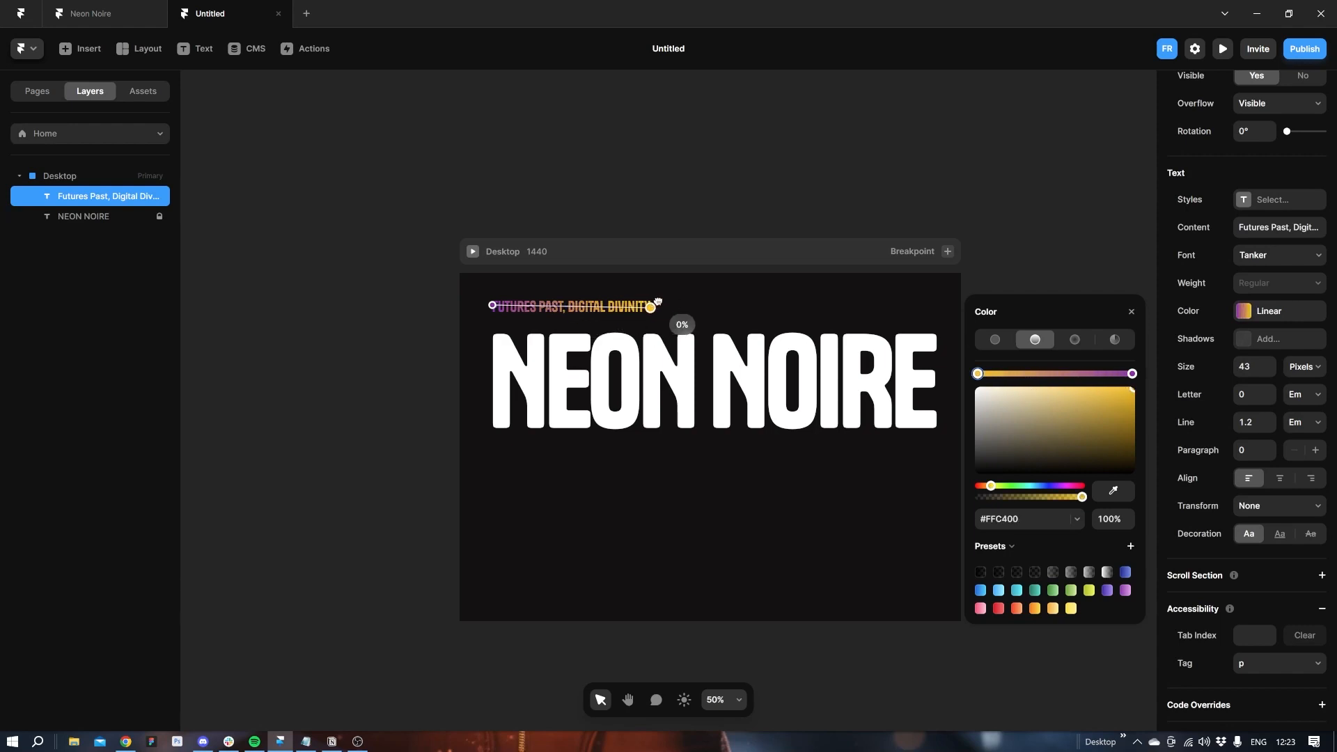
Make the left-hand stop of the tagline's gradient a brighter, fully saturated purple.
click(1131, 374)
drag(1103, 408, 1144, 384)
click(580, 305)
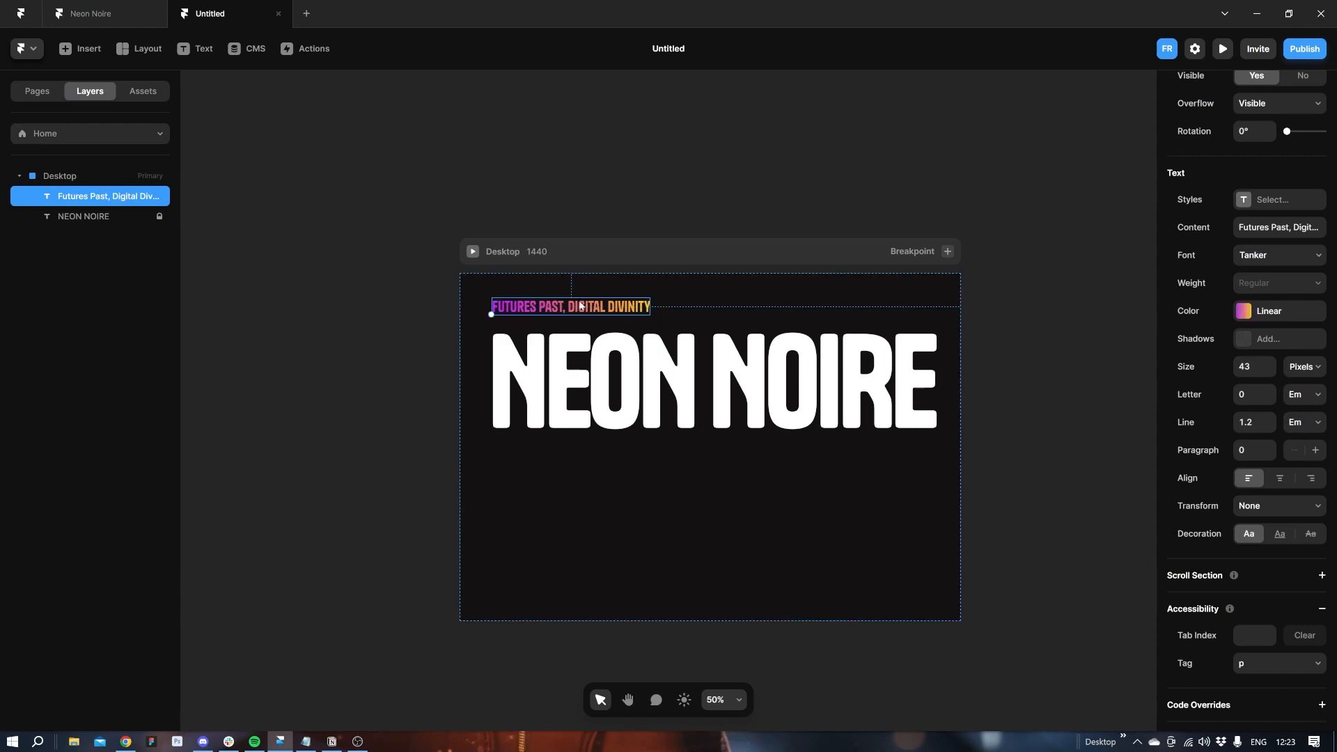
Set the tagline's font size to 32 px, keep it left-aligned, and reposition it above the heading's left edge.
key(shift+Down)
click(1266, 373)
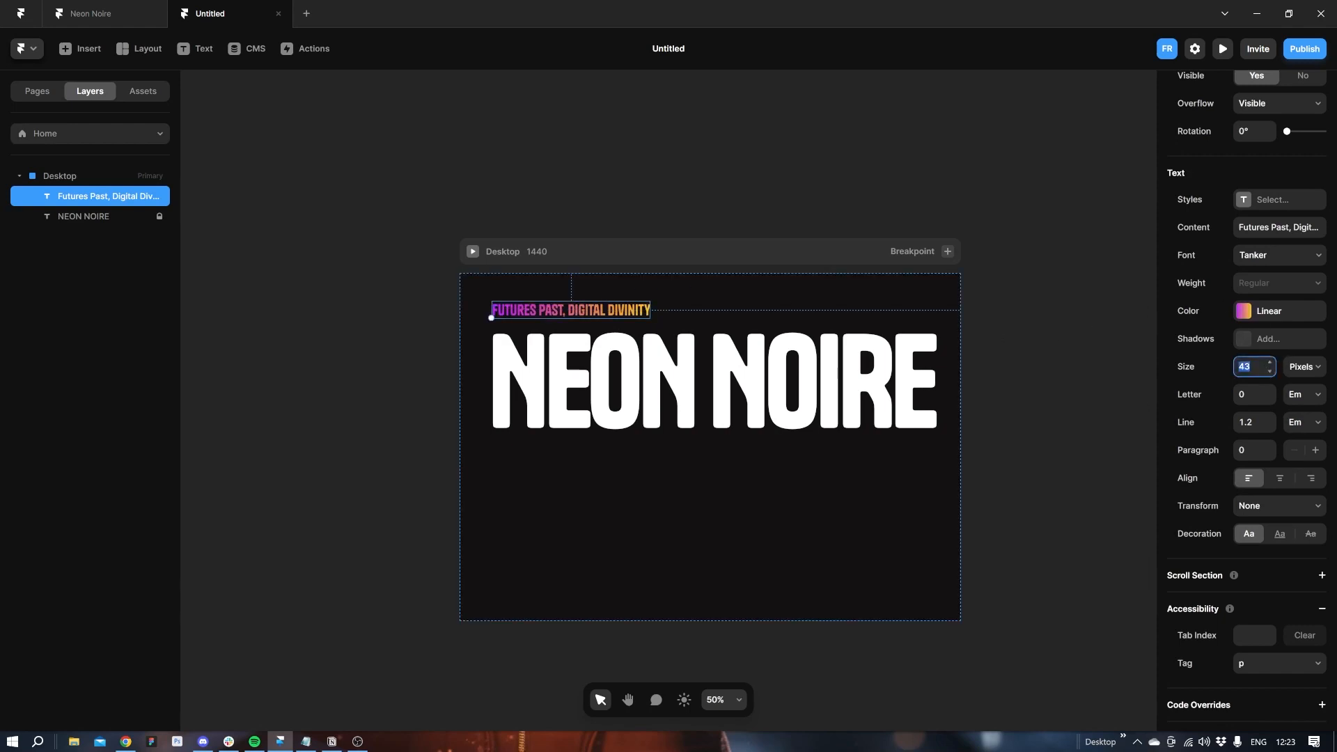
key(Return)
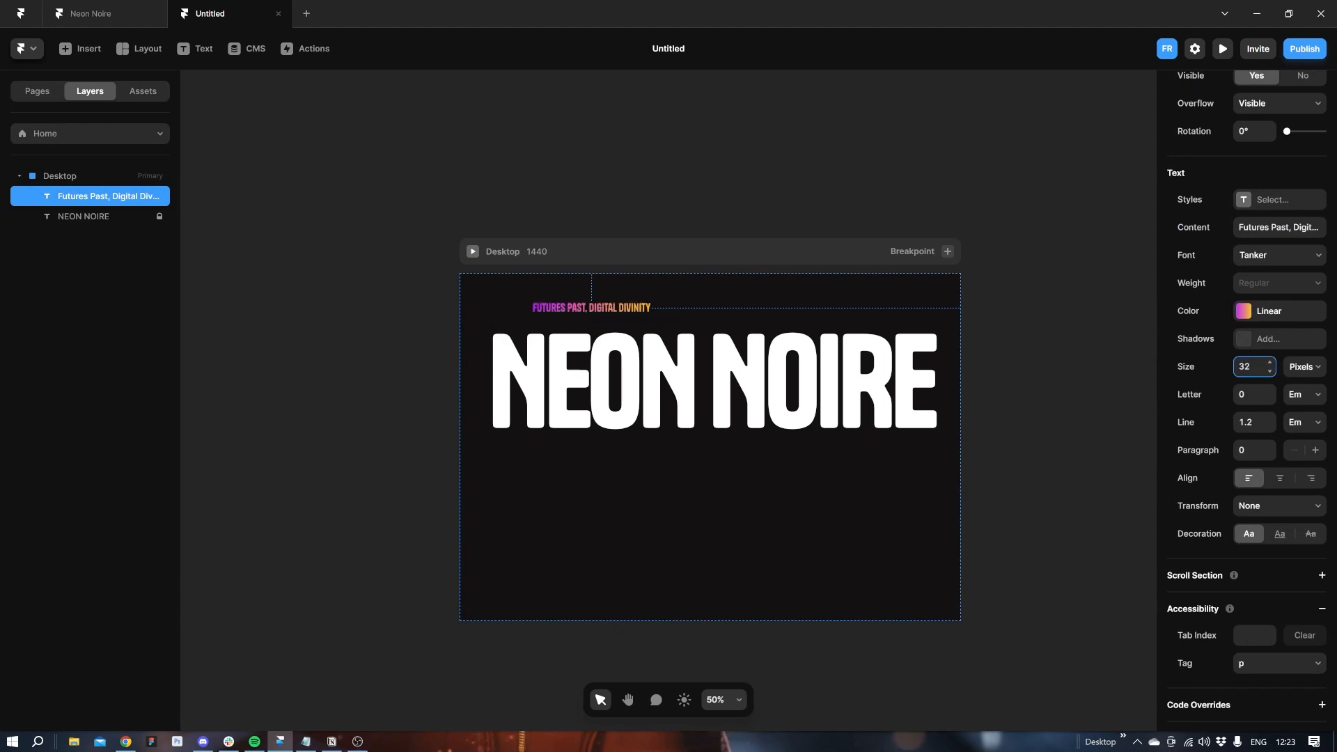
click(1278, 477)
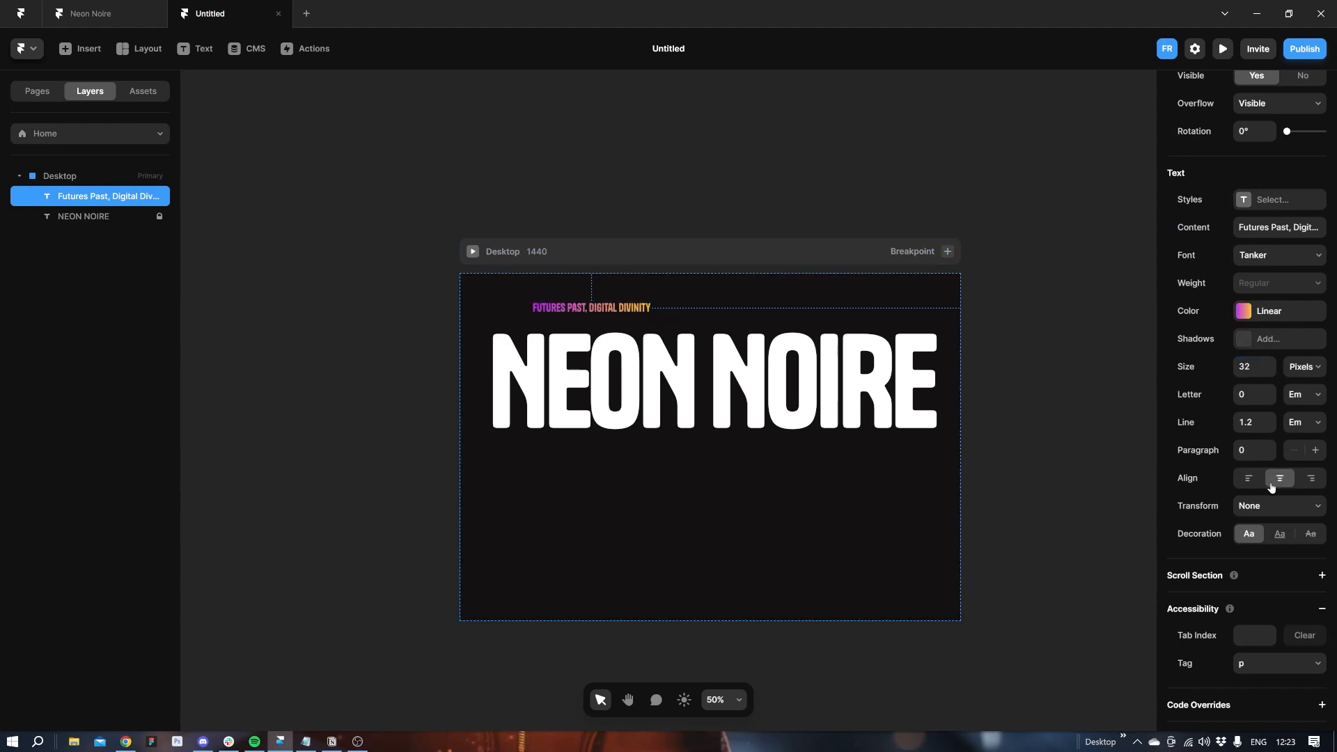
click(1248, 477)
drag(585, 306, 543, 302)
Rename the tagline layer as "Topheader left".
key(ctrl+r)
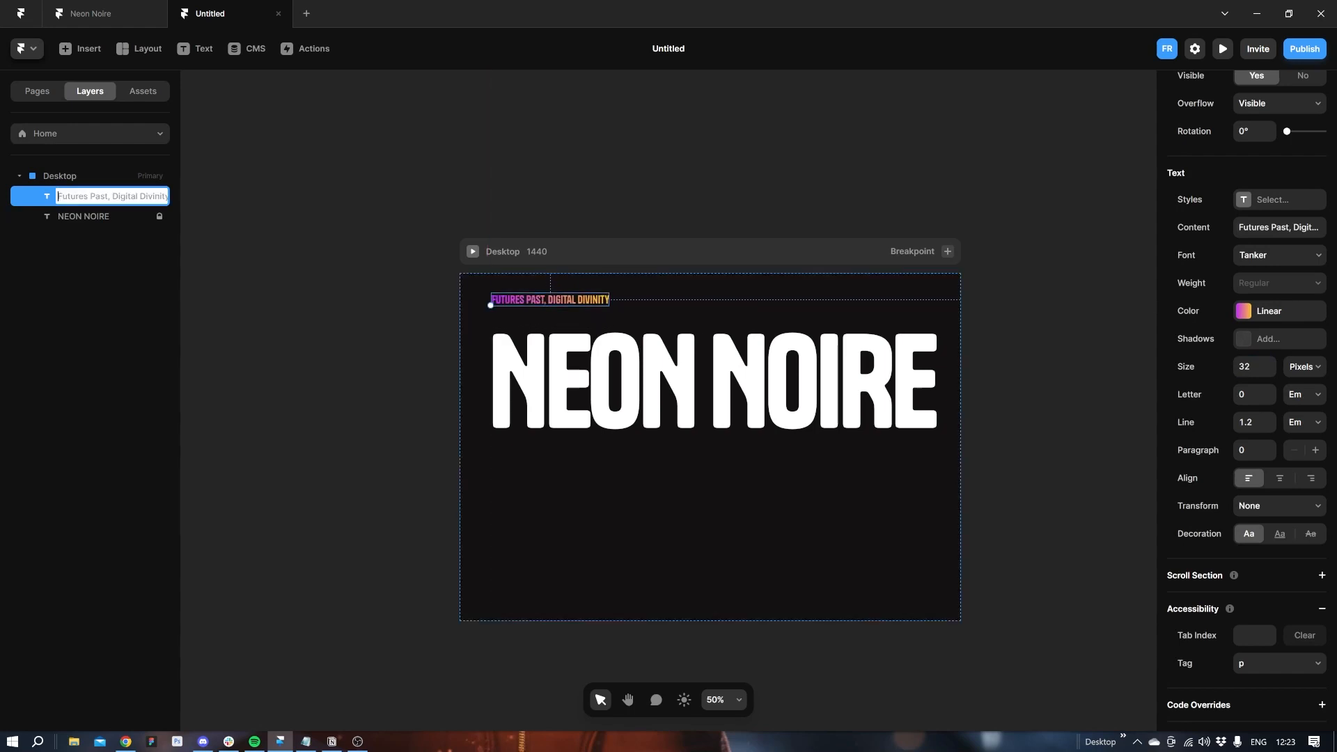
text(Topheader left)
key(Return)
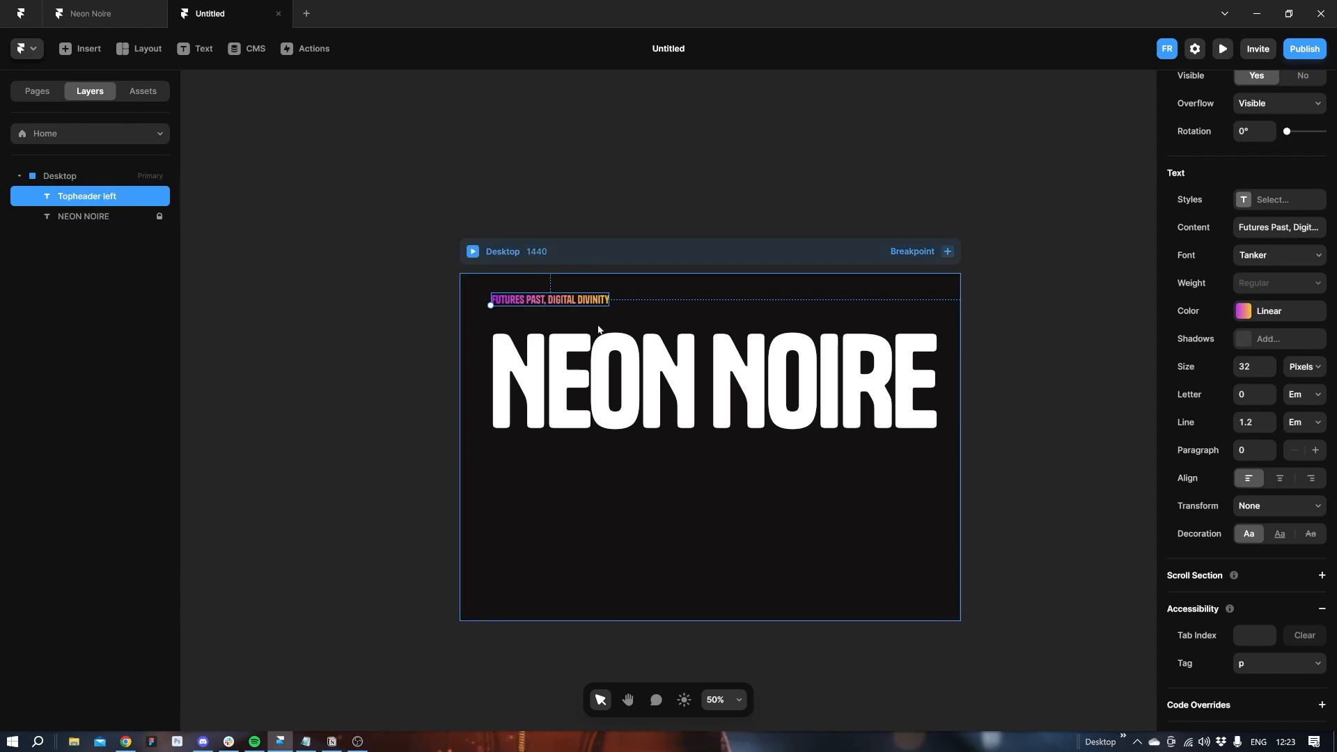
Duplicate the tagline, place the copy level with it above the heading's right end, and right-align its text.
key(ctrl+d)
drag(546, 300, 883, 318)
scroll(1240, 540, down, 5)
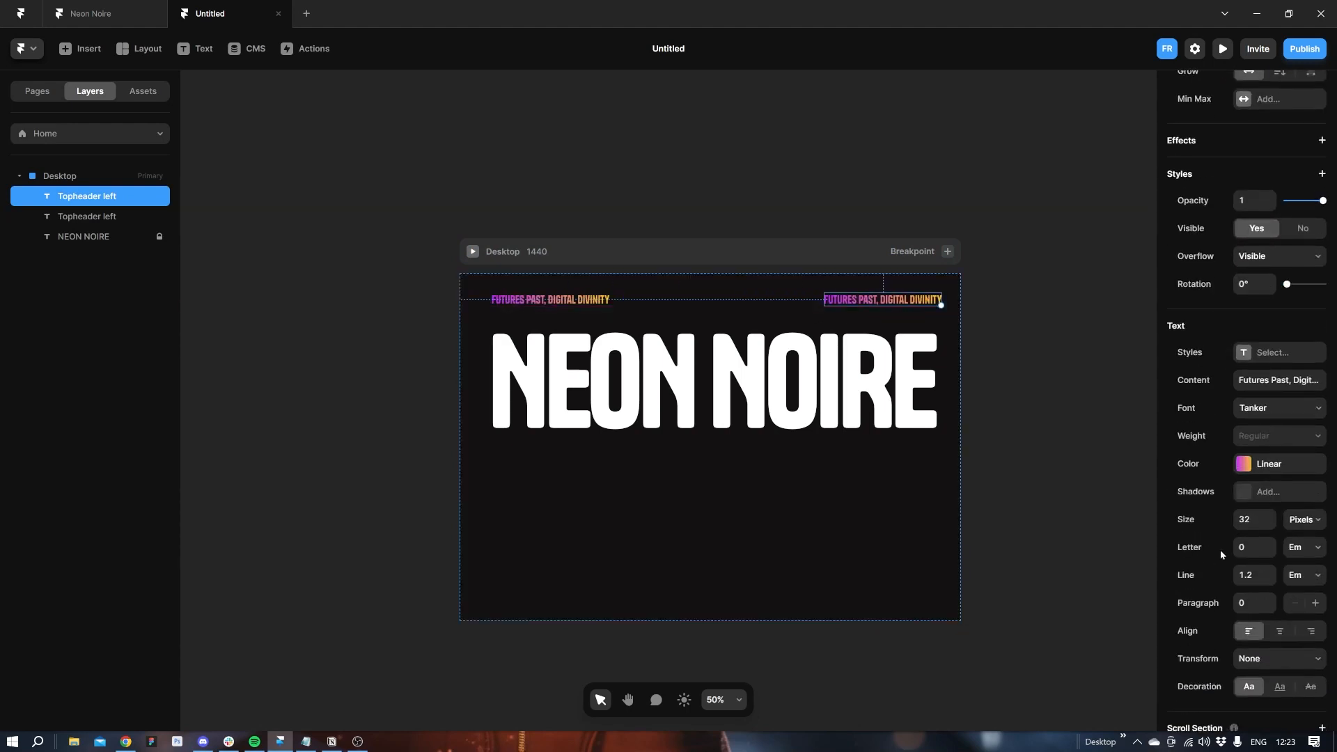
scroll(1208, 611, down, 1)
click(1307, 559)
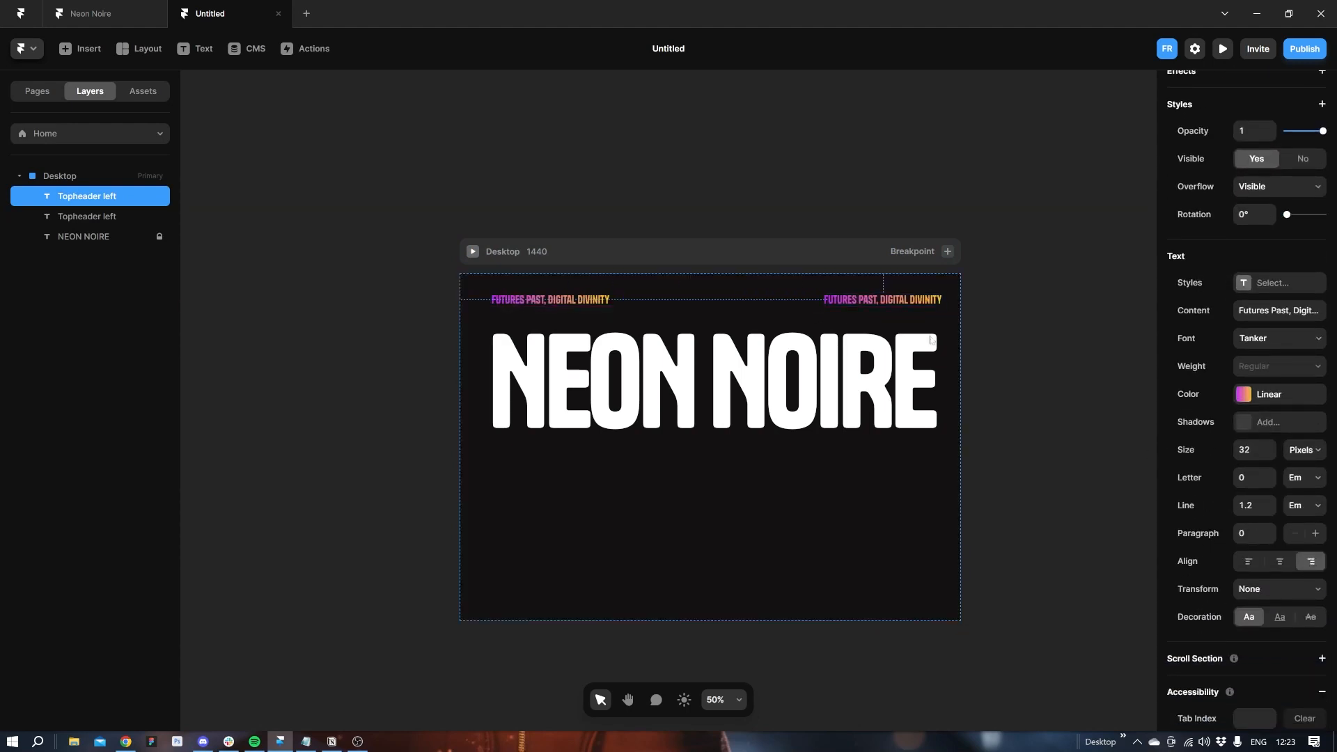
Replace the duplicate's text with "NFT COLLECTION" and move it to the heading's right edge.
double_click(840, 300)
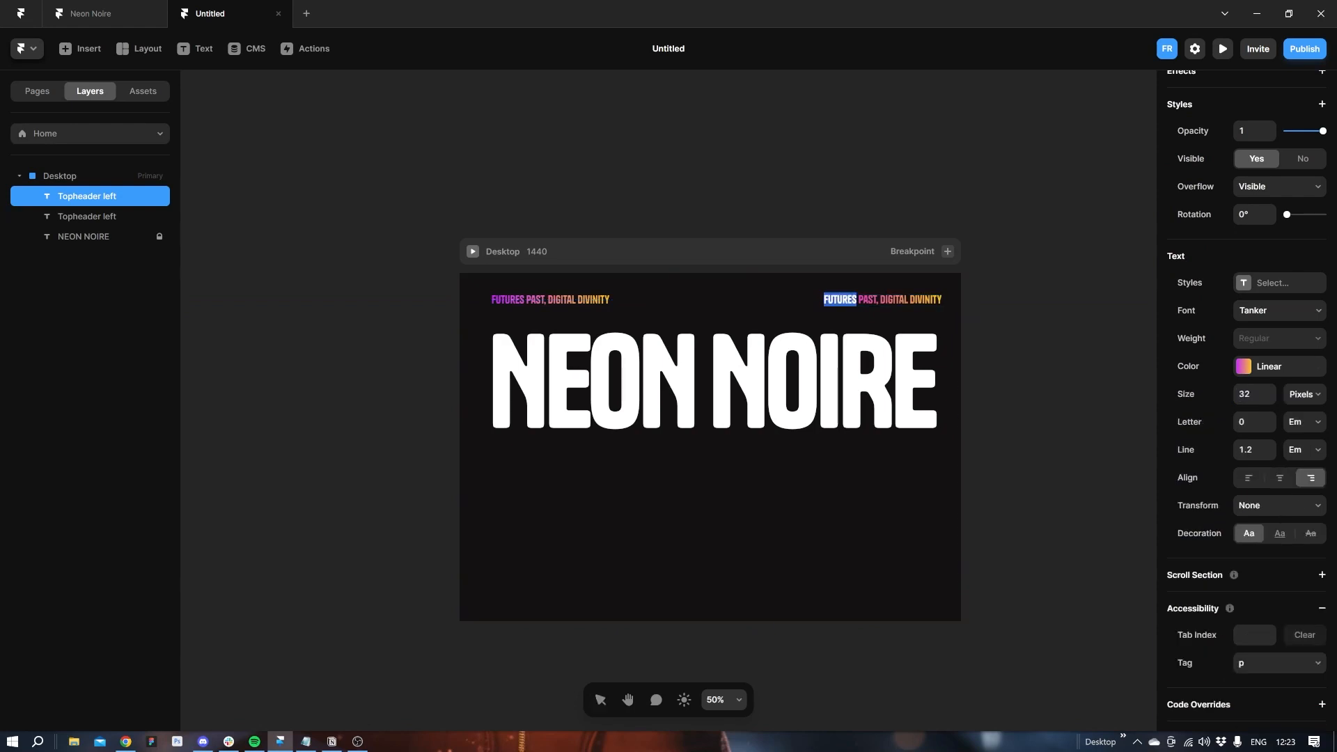
key(ctrl+a)
text(NFT COLLE)
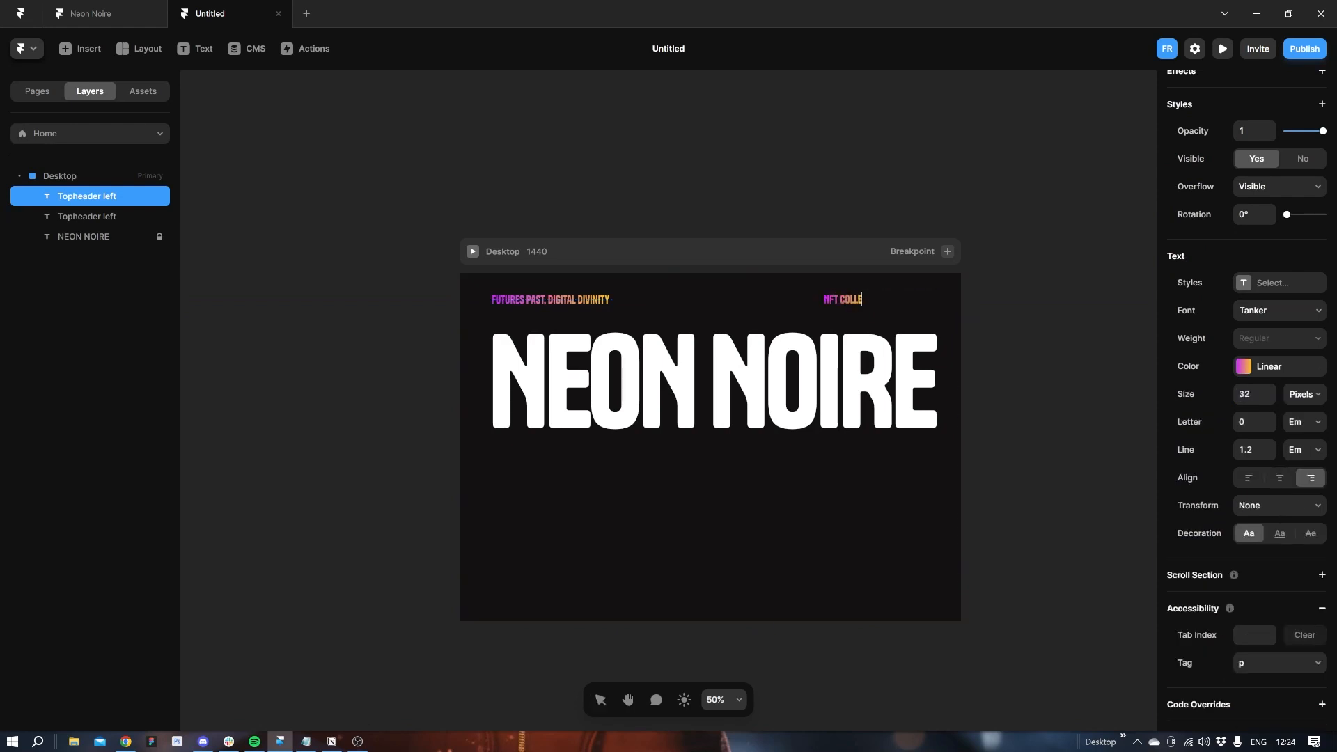
text(CTION)
key(Escape)
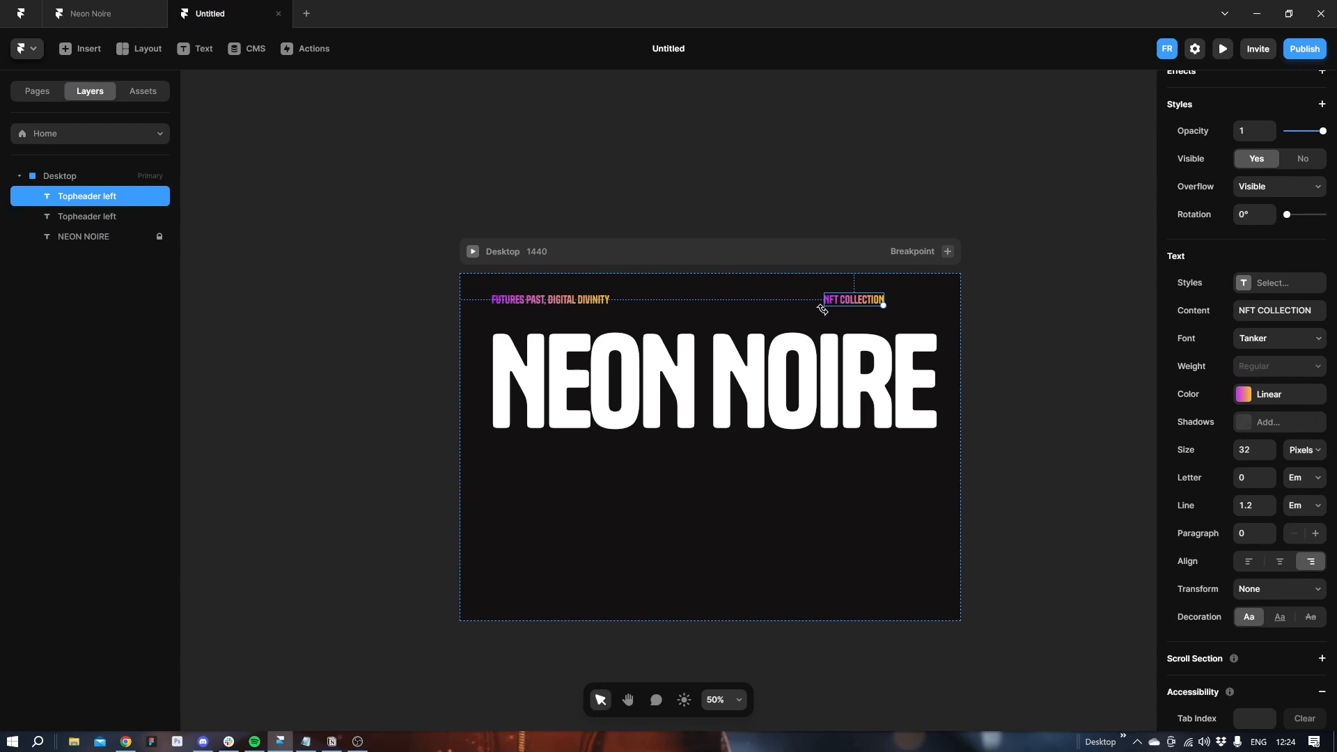
drag(837, 302, 888, 304)
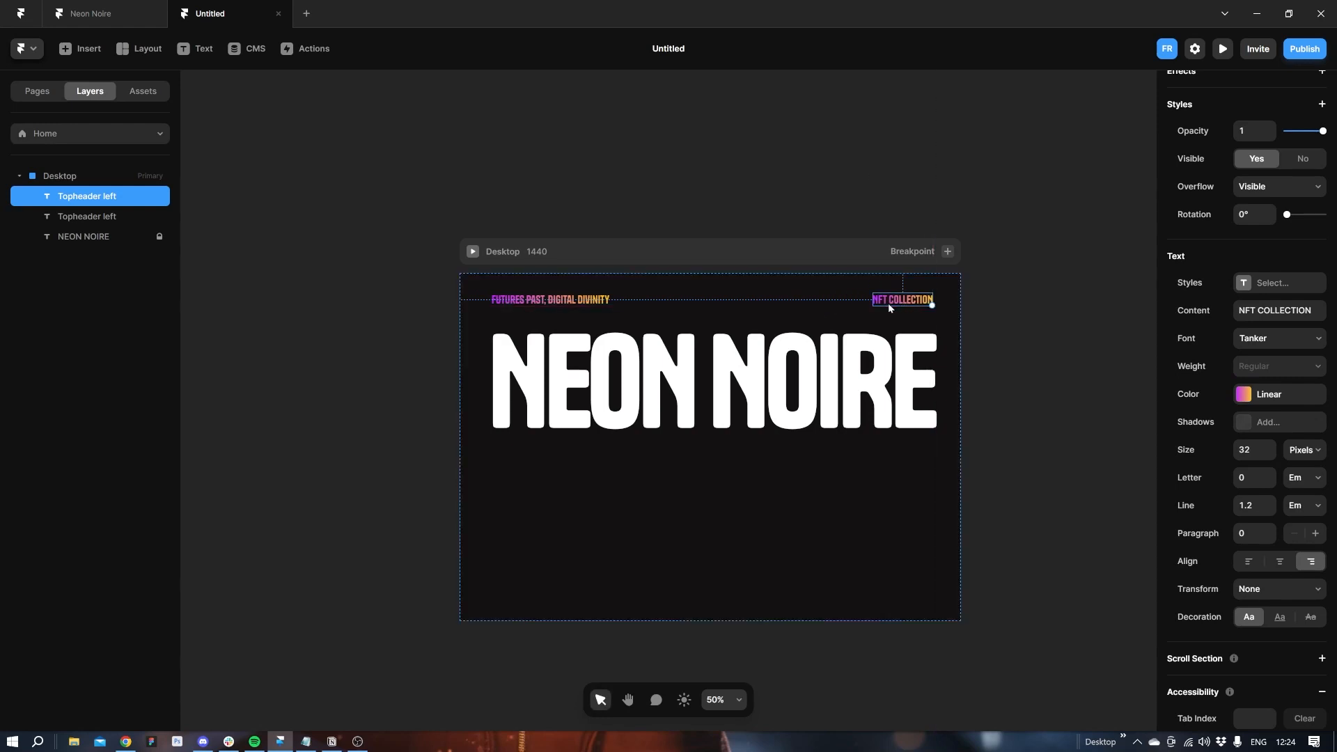
Apply the cyan gradient preset to the NFT COLLECTION text and swap its stops so the brighter cyan is on the left.
click(1253, 394)
click(1017, 673)
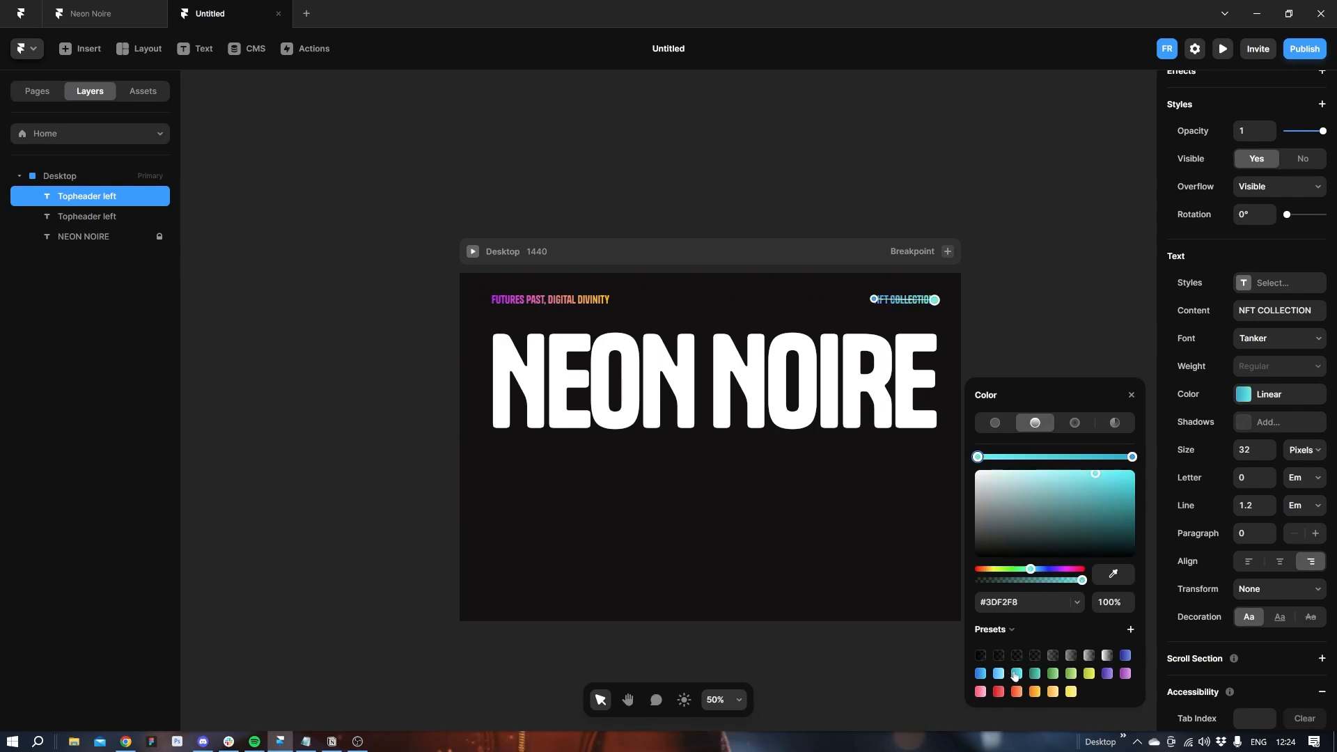
drag(978, 457, 920, 441)
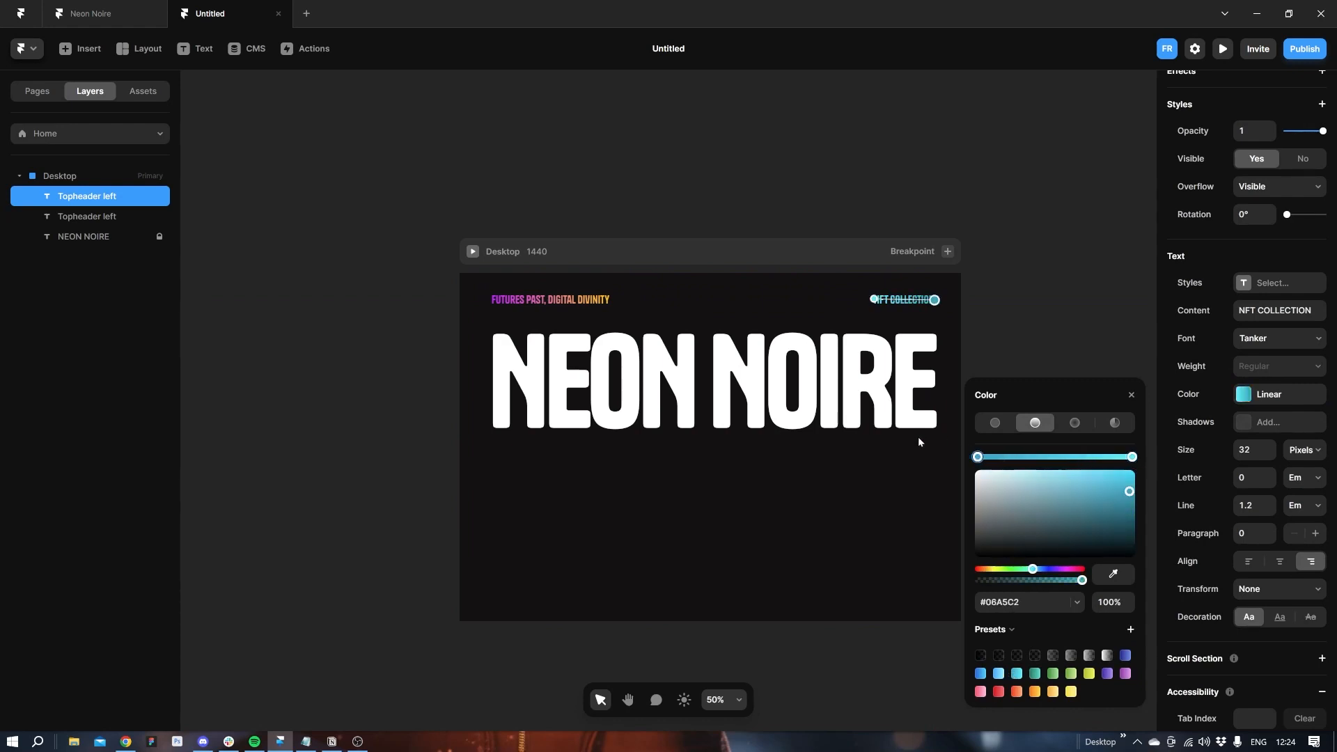
Rename the NFT COLLECTION text layer as "Topheader Right".
double_click(102, 196)
click(117, 196)
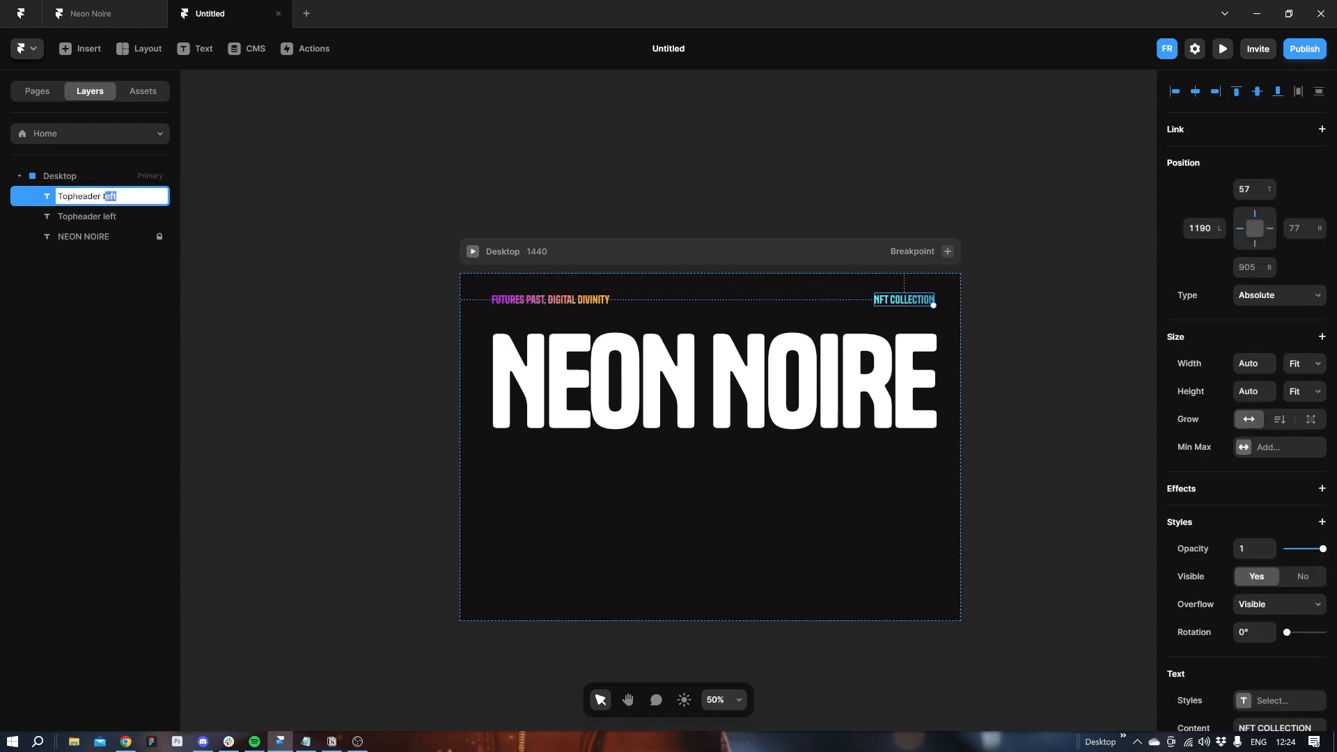
text(Right)
key(Return)
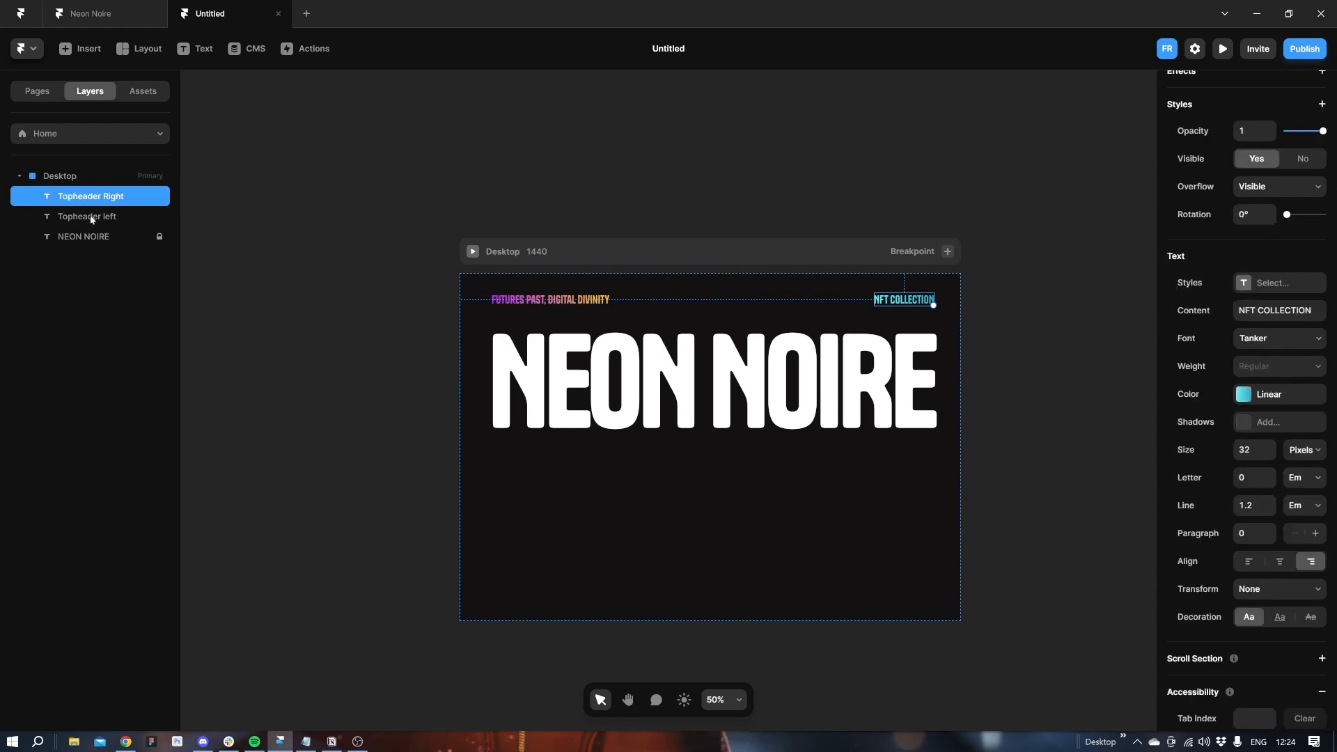
Unlock the NEON NOIRE heading and nudge it up to 37 px from the frame's top, just beneath the two small header texts.
click(99, 217)
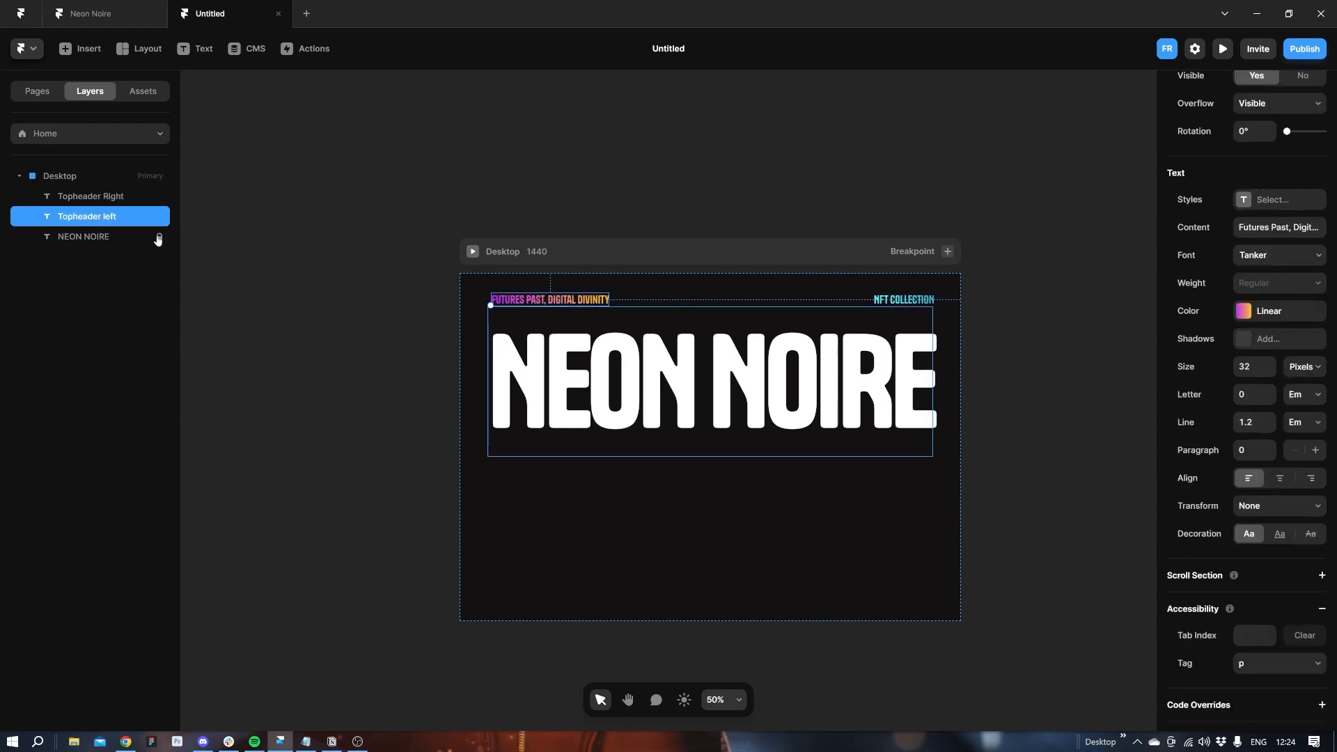
click(90, 238)
key(Up)
key(Up)
key(Up)
key(Up)
key(Up)
key(Up)
key(Up)
key(Up)
key(Up)
key(Up)
key(Up)
key(Up)
key(Up)
key(Up)
key(Up)
key(Up)
key(Up)
key(Up)
key(Up)
key(Up)
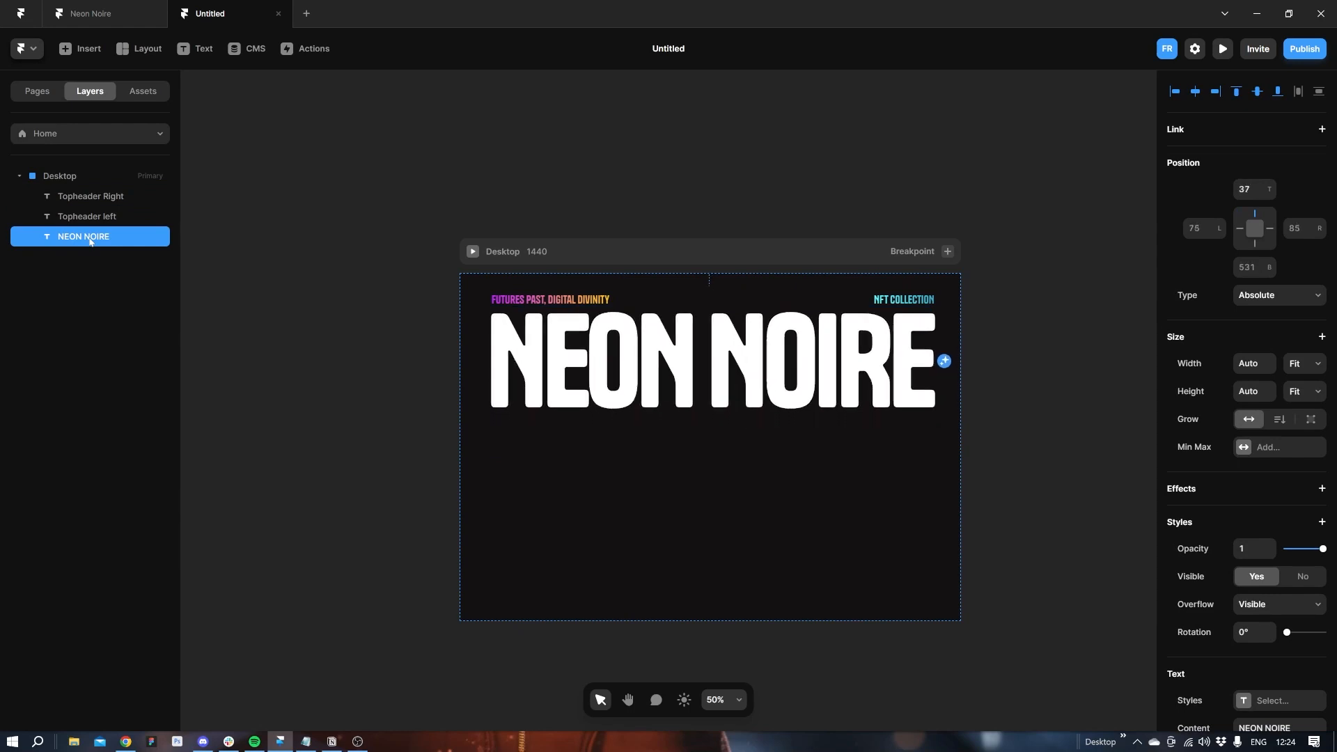
click(416, 394)
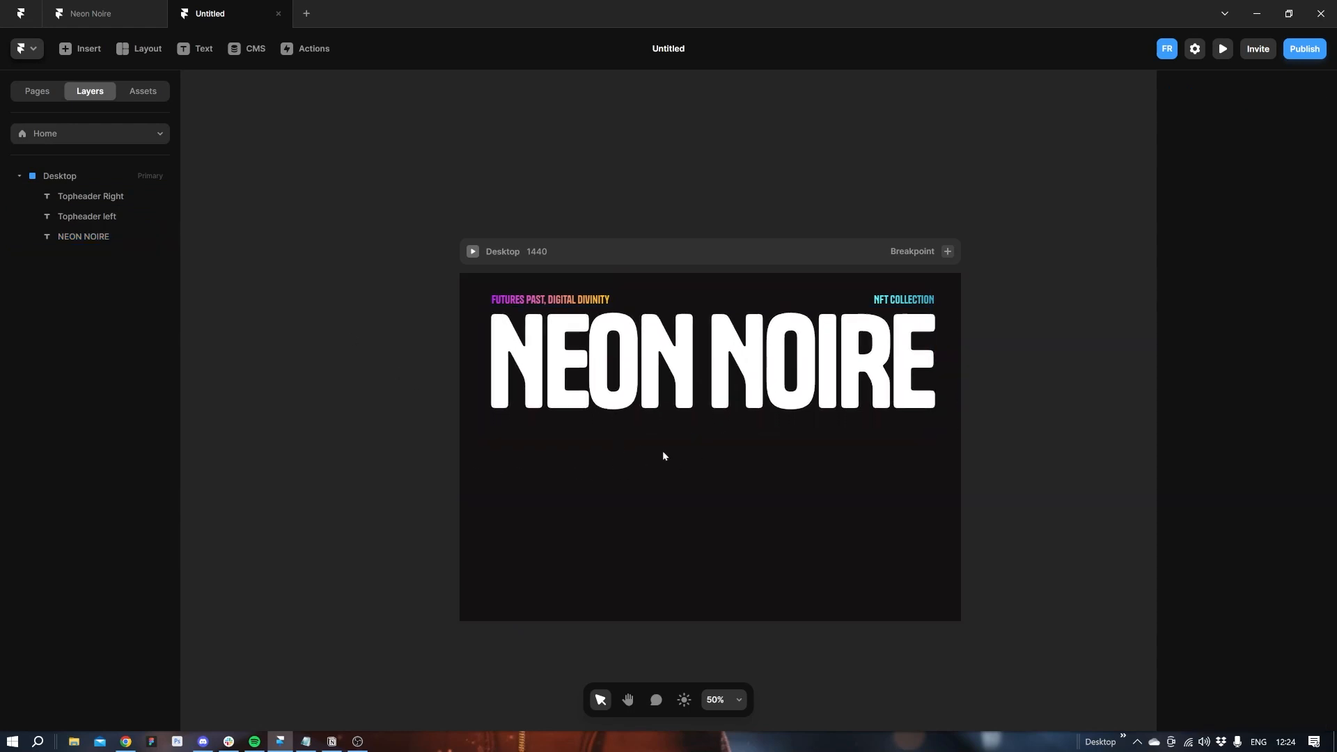
Lock the NEON NOIRE heading layer.
click(103, 238)
right_click(108, 239)
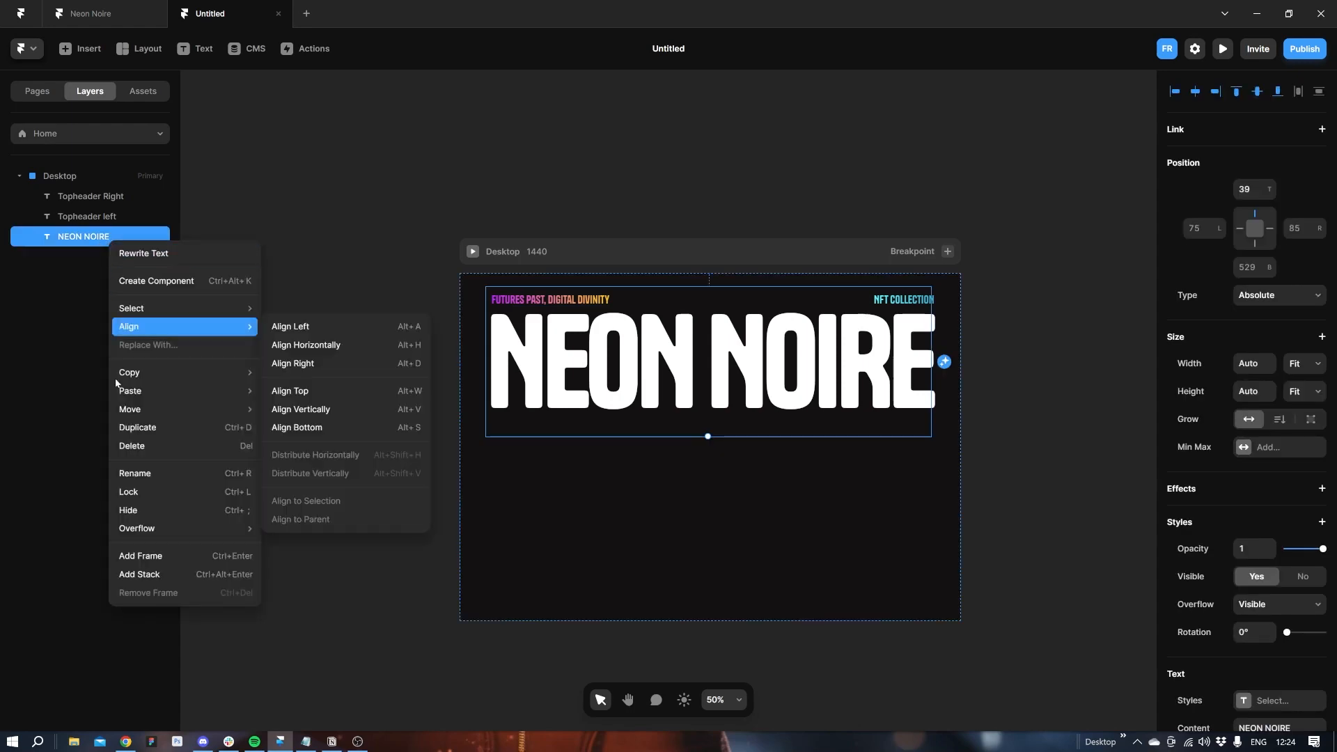
click(129, 492)
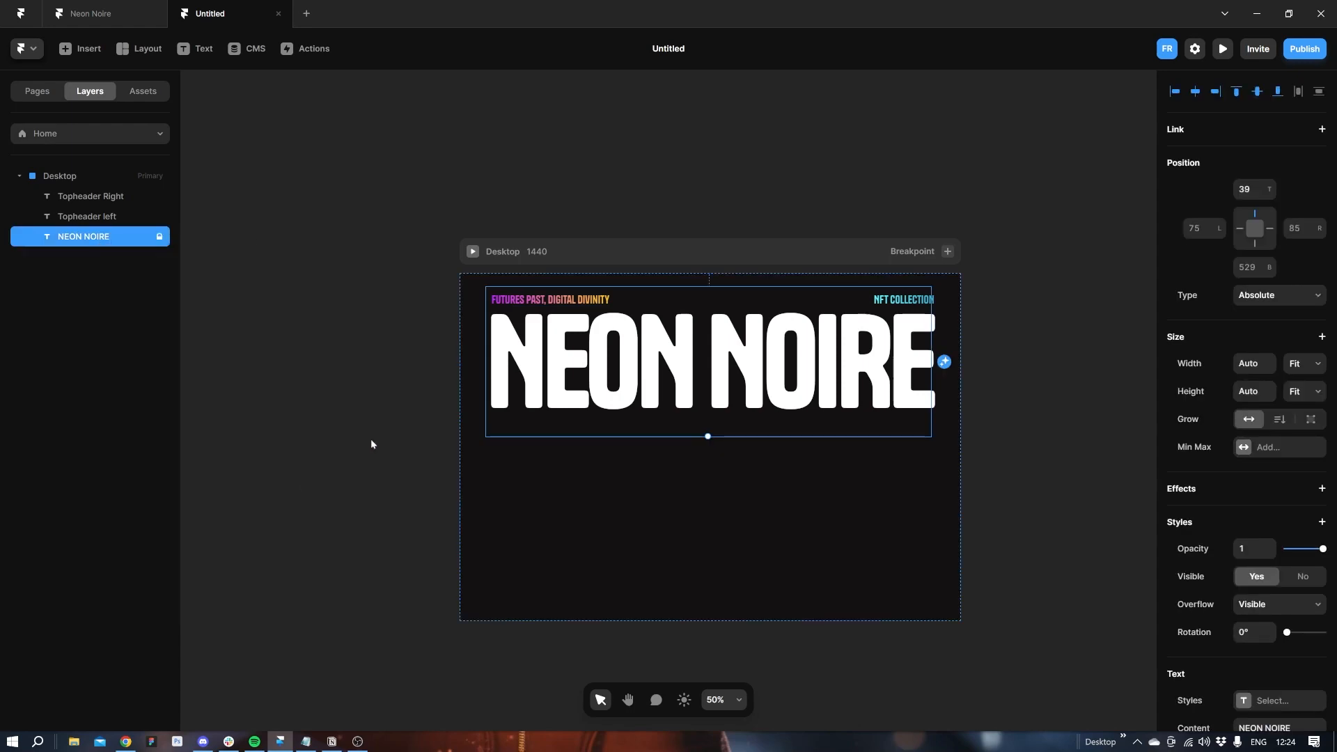
Copy the paragraph starting "The realm of cyberpunk" from NeonNoire_intro.txt in Notepad and paste it into the Framer page as a text layer.
key(alt+Tab)
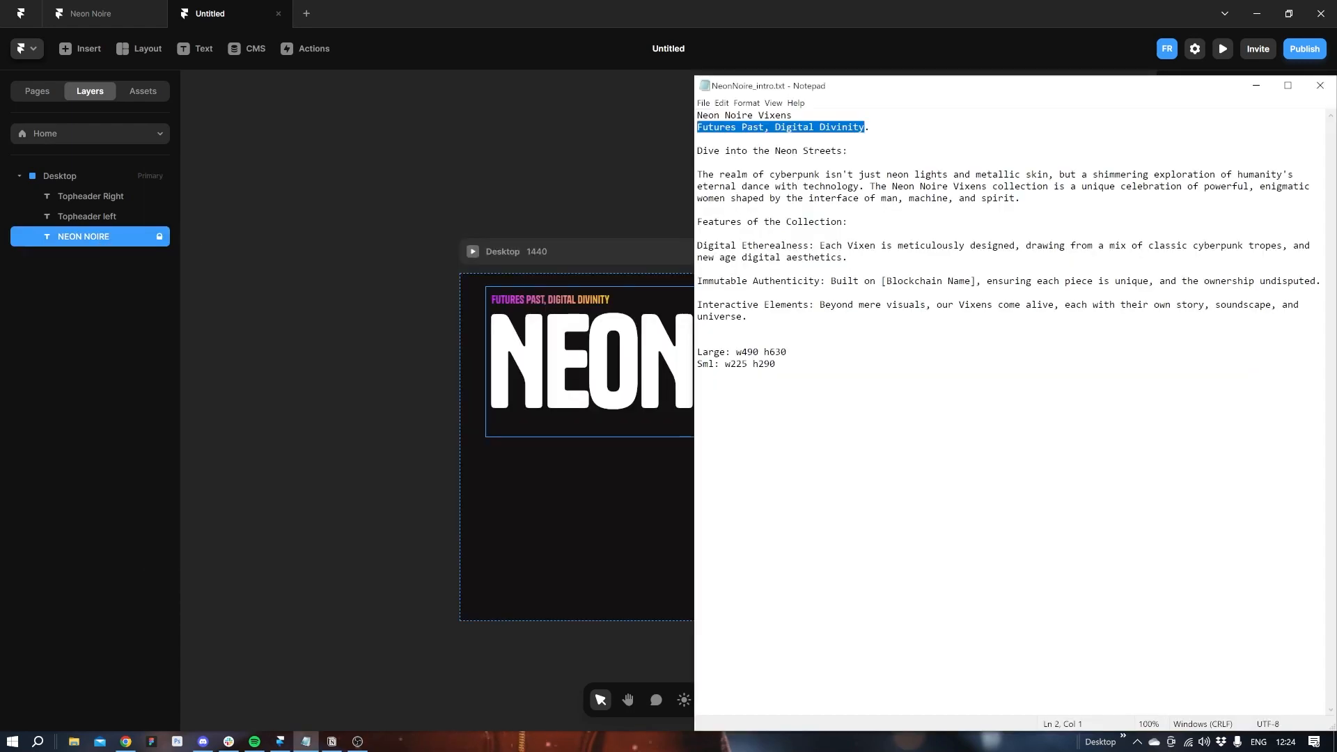
drag(1021, 199, 697, 175)
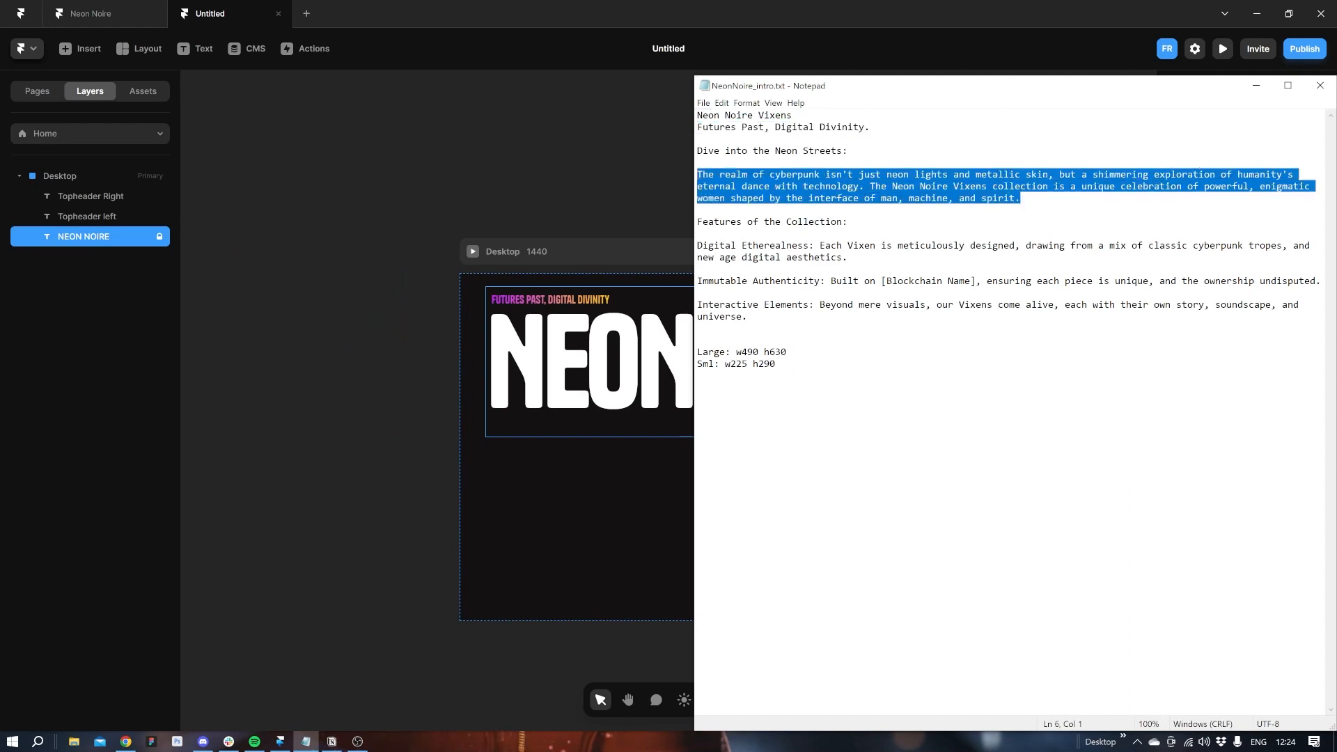
key(ctrl+c)
key(alt+Tab)
key(ctrl+v)
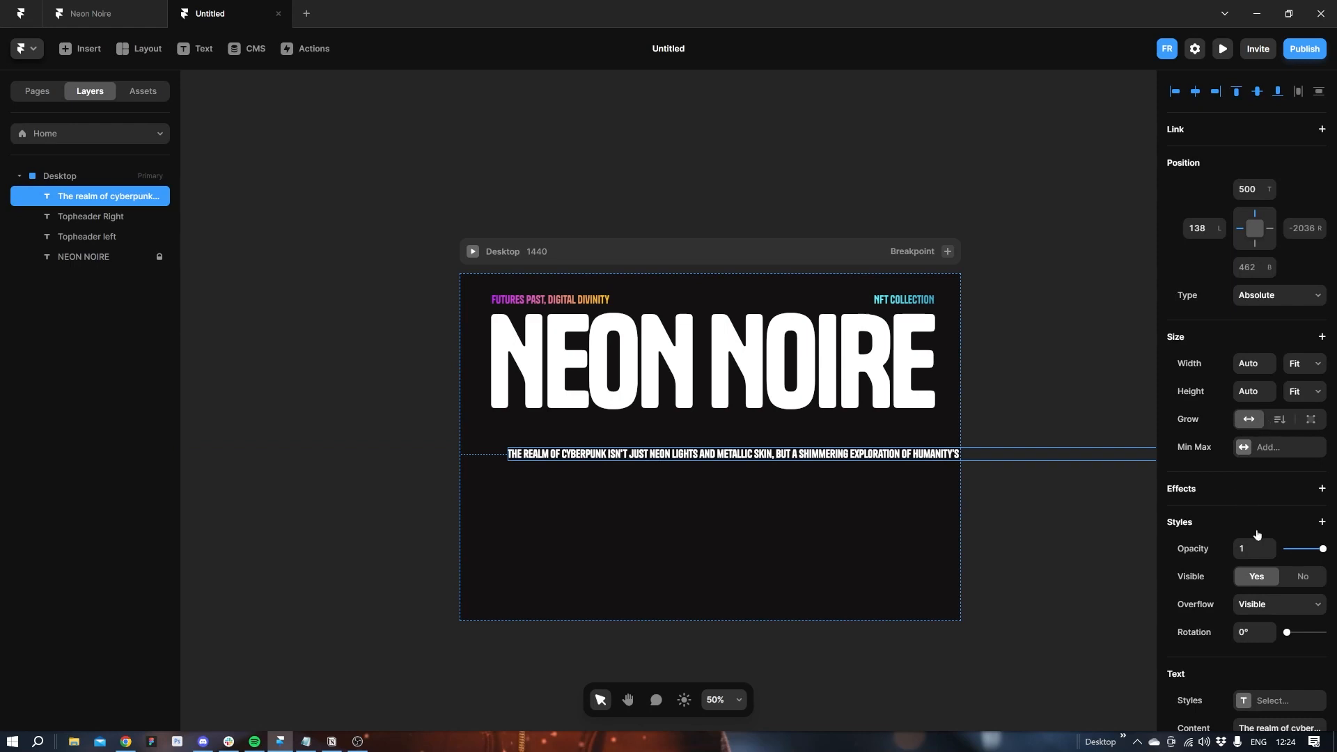
Set the pasted intro paragraph's font to Inter and its text size to 16 pixels.
scroll(1256, 533, down, 3)
click(1278, 518)
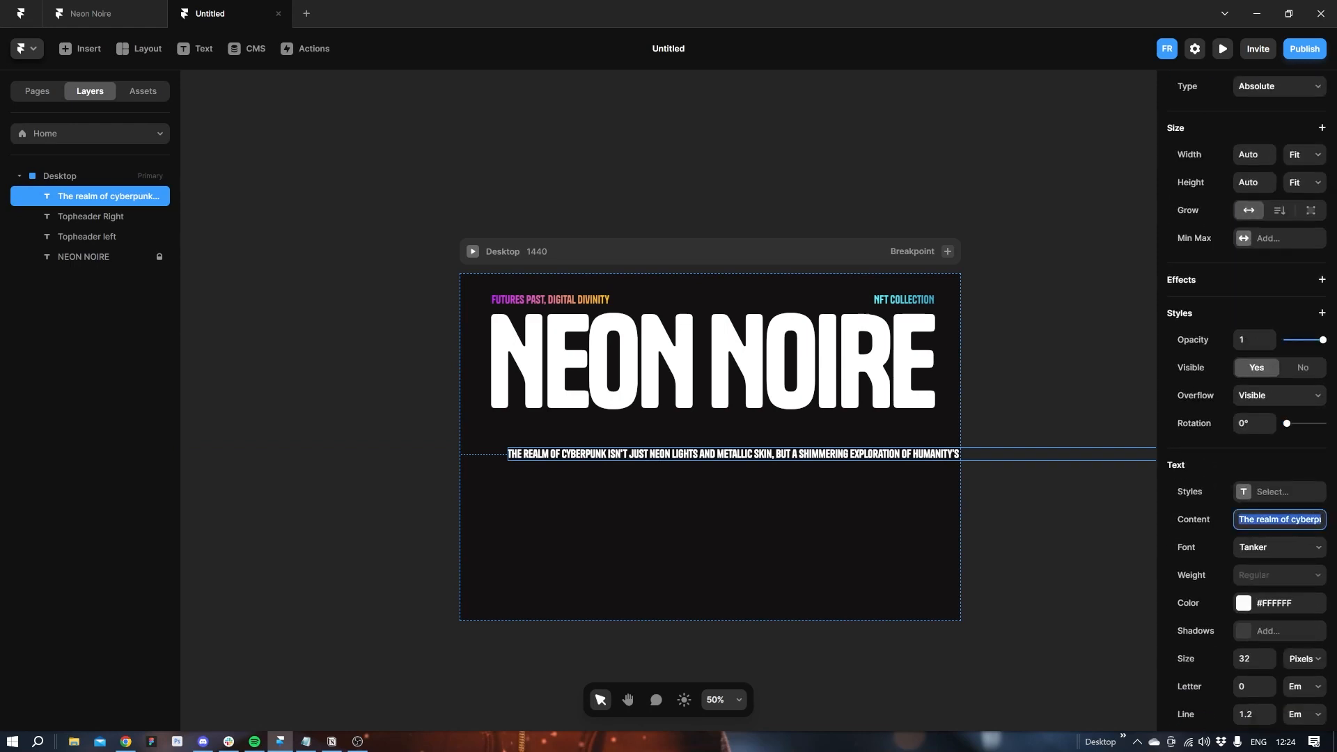
click(1265, 547)
text(inter)
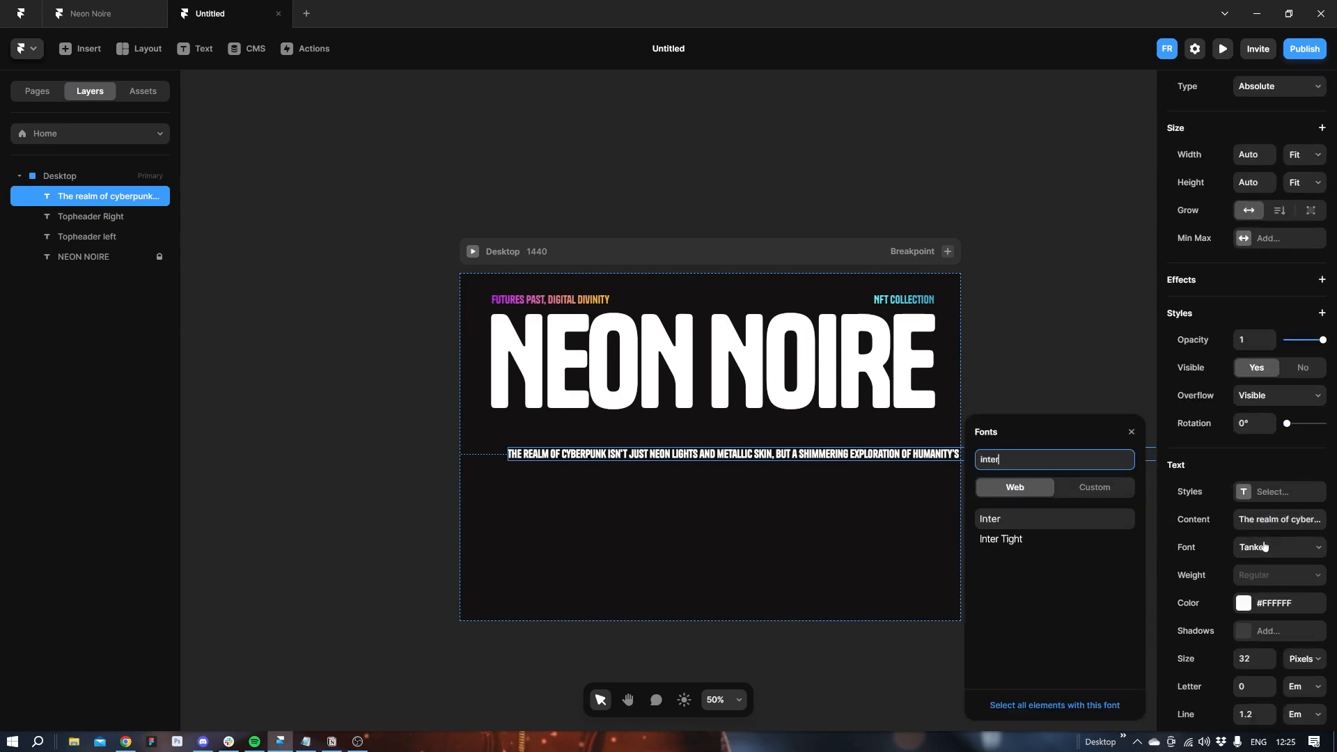
key(Return)
click(1254, 658)
text(16)
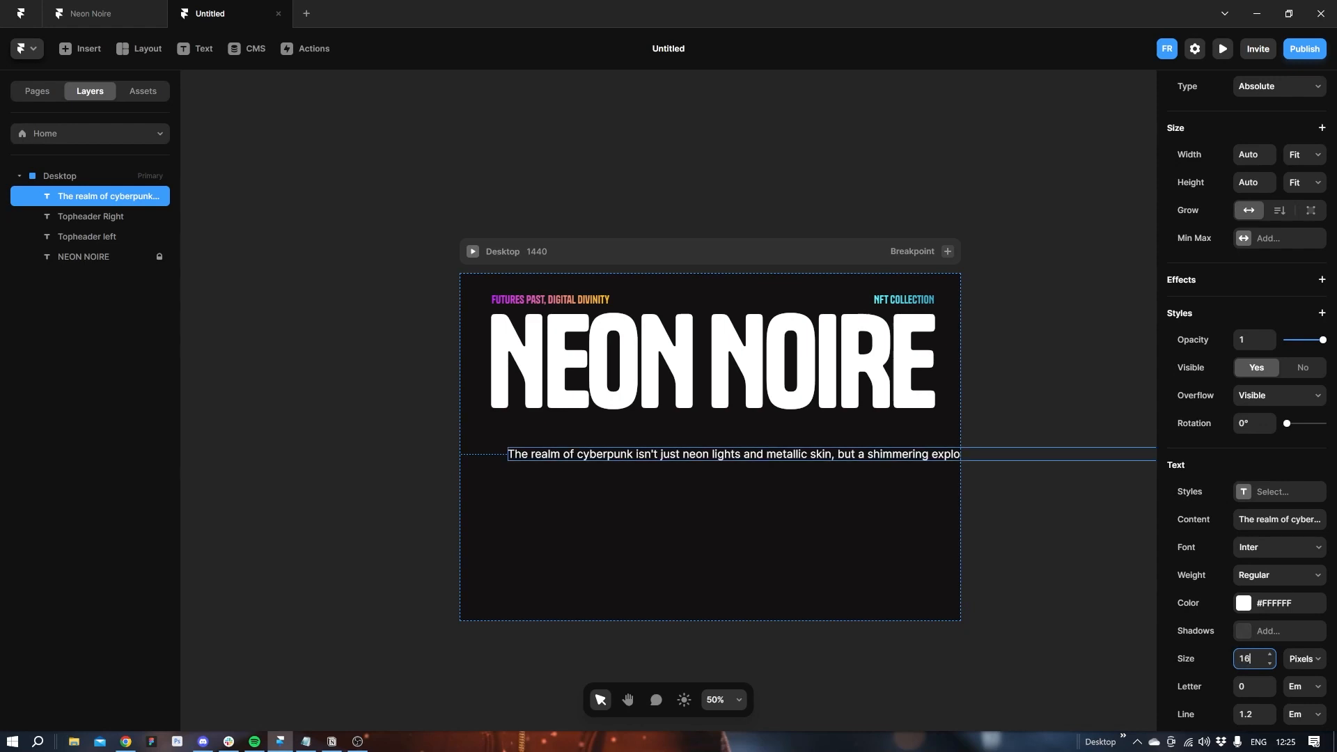
key(Return)
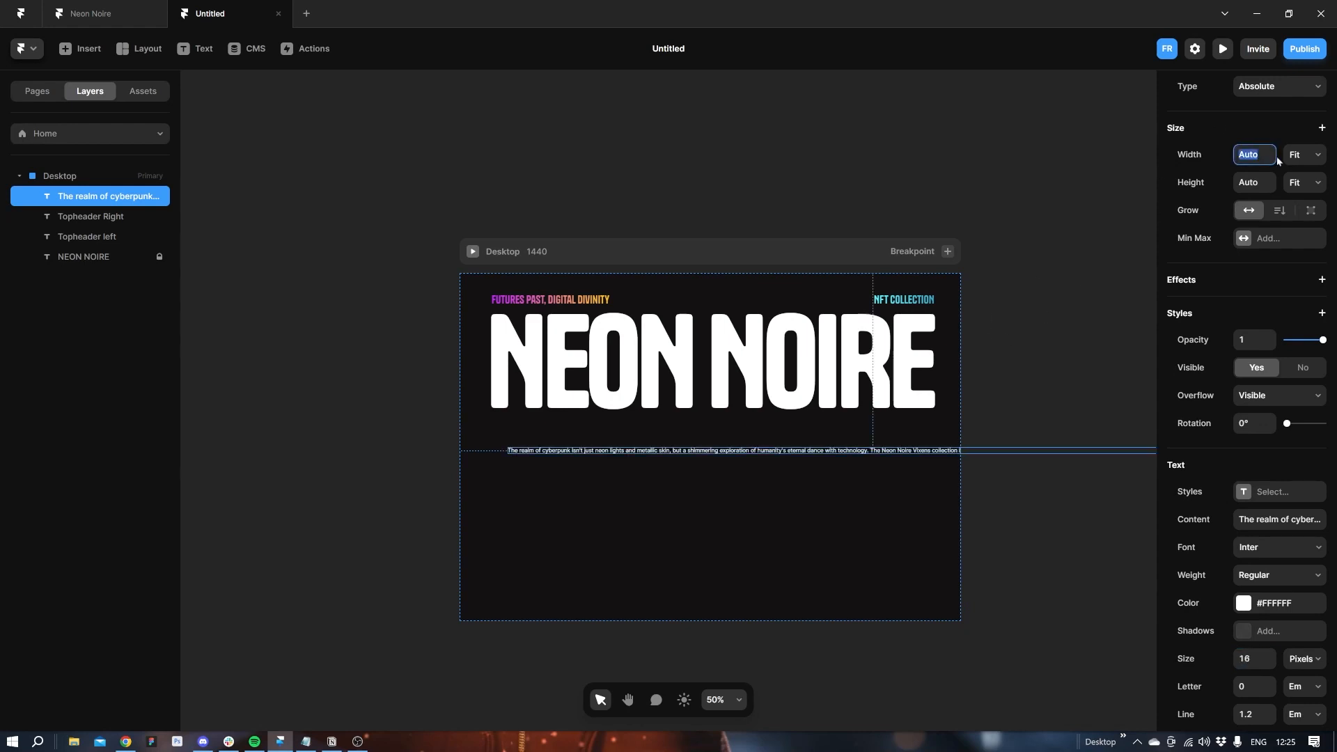
Give the intro paragraph a fixed width of 600 and a text size of 20 pixels.
click(1302, 154)
click(1287, 169)
click(1251, 155)
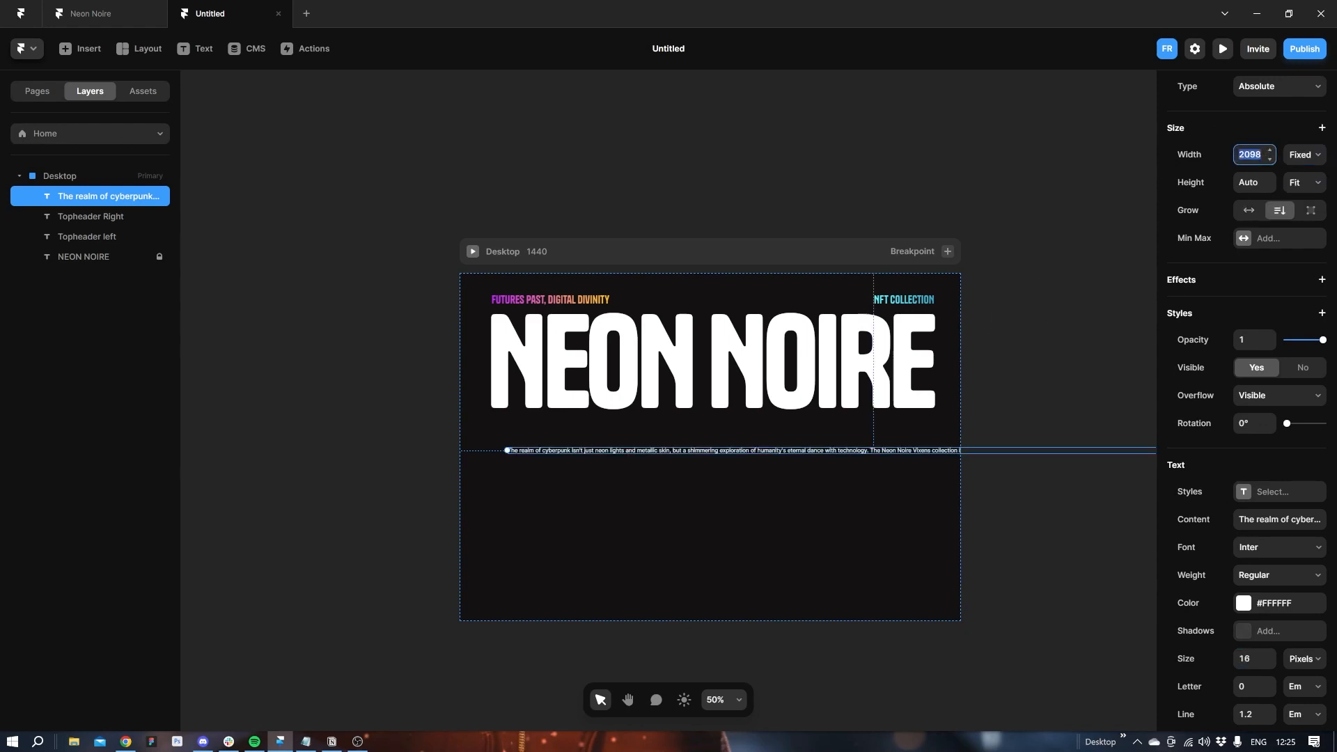
text(600)
click(1251, 658)
text(24)
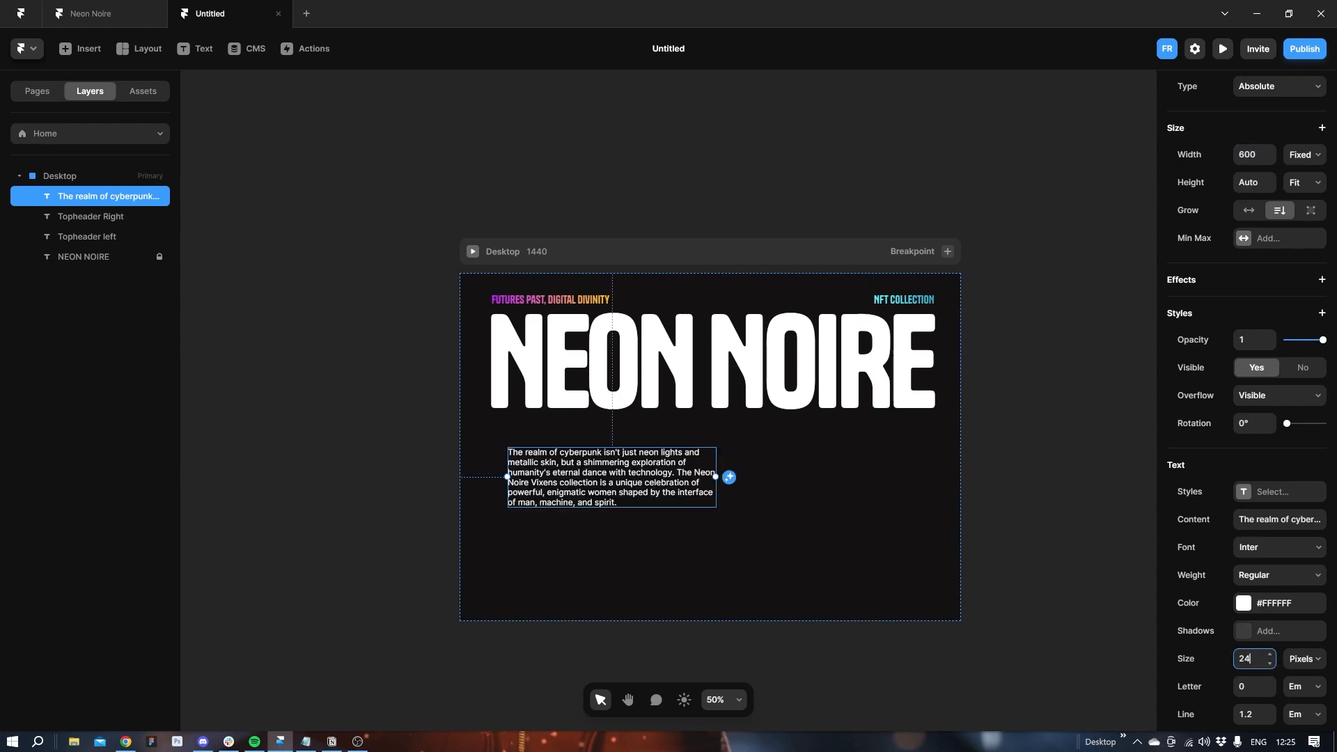
key(Return)
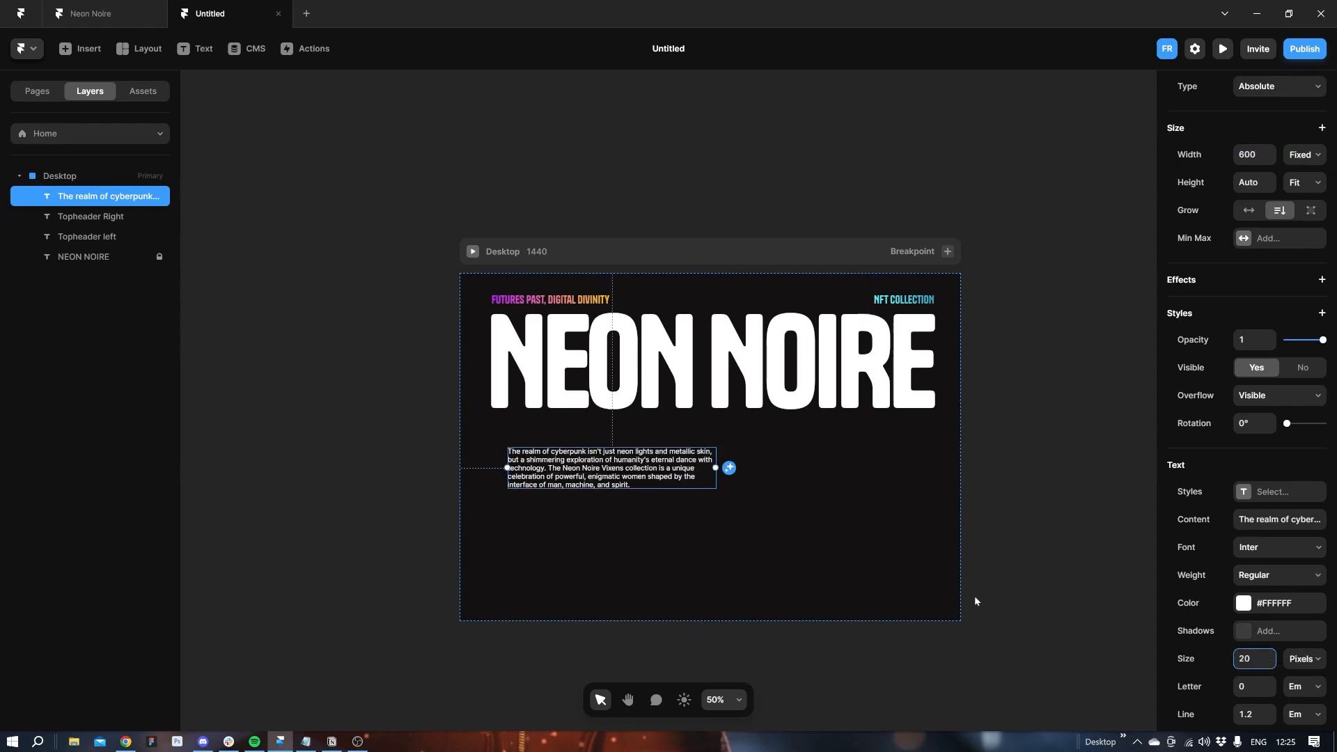
Set the intro paragraph's line height to 1.4 em and move it just below the heading, aligned with the heading's left edge.
click(1271, 709)
click(1271, 709)
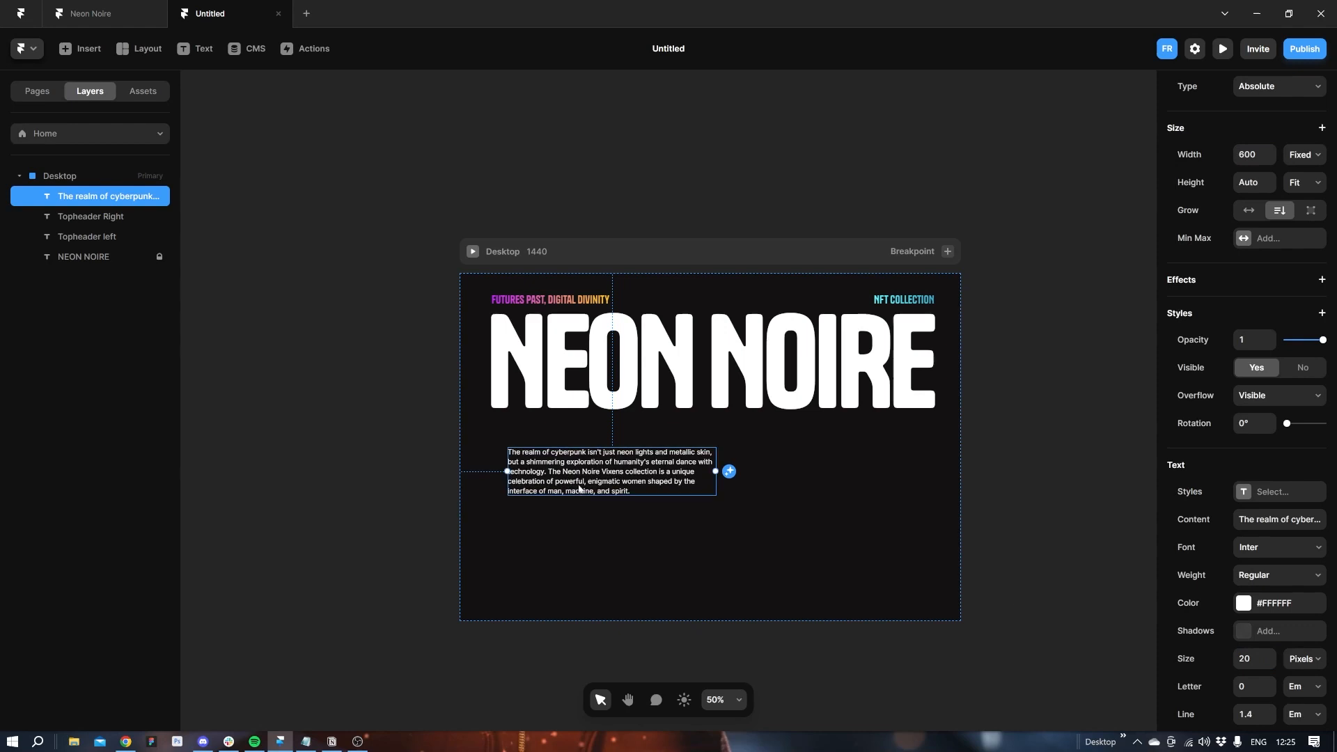
drag(555, 481, 538, 479)
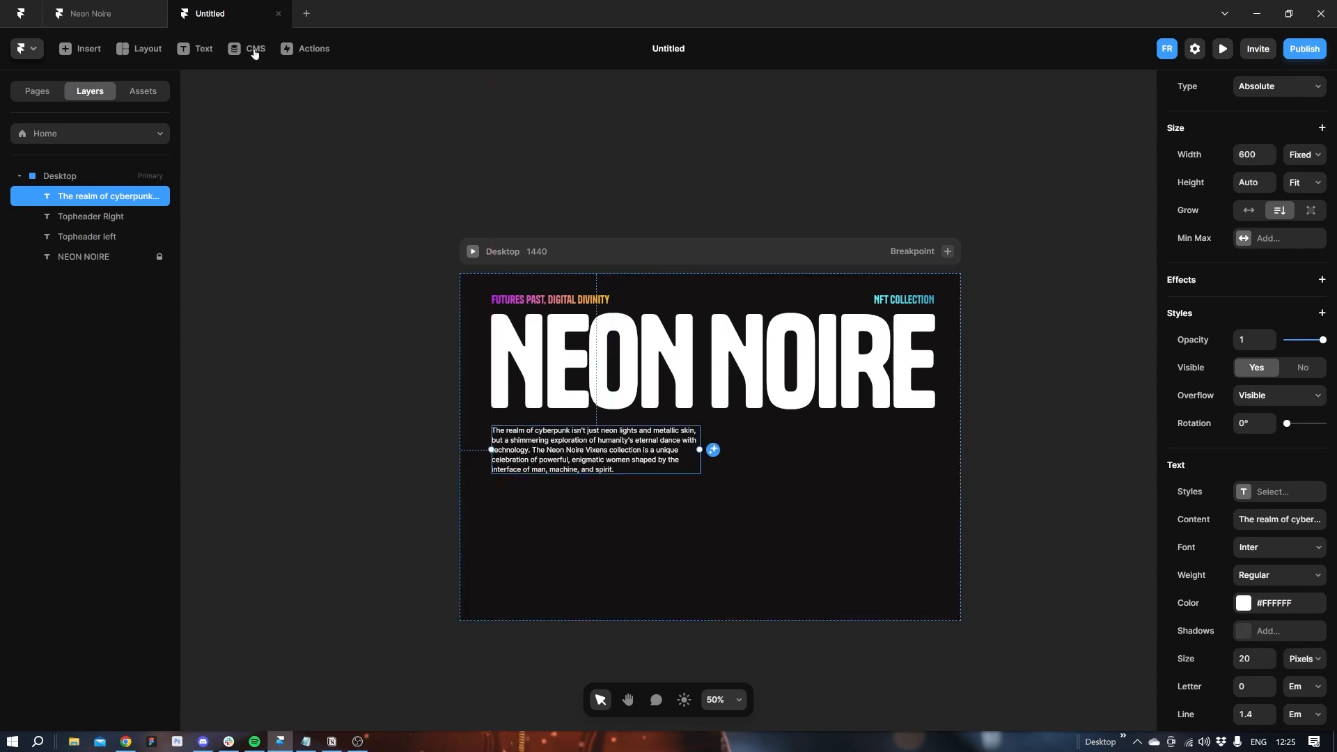
Switch to the Neon Noire project, lock its Header component and examine the text settings of the Description layer.
click(113, 22)
click(672, 370)
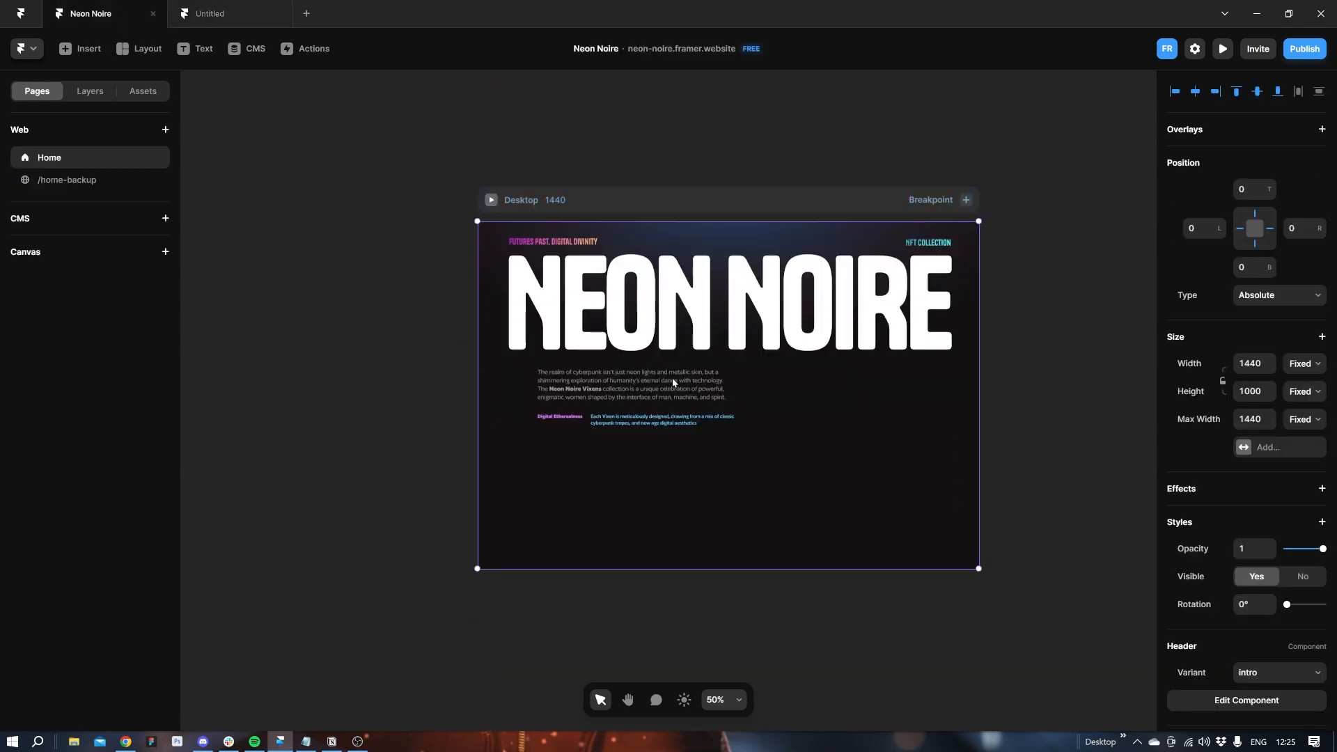
click(90, 97)
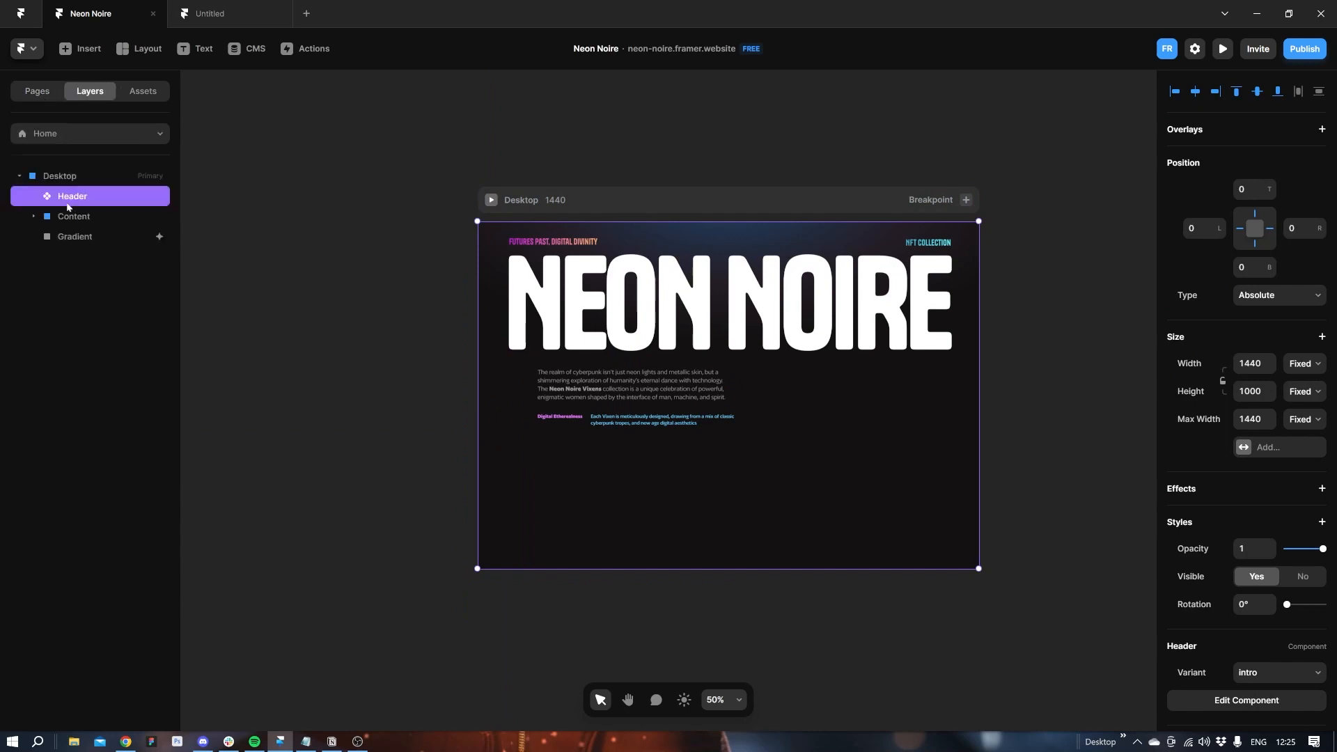
right_click(121, 198)
click(151, 451)
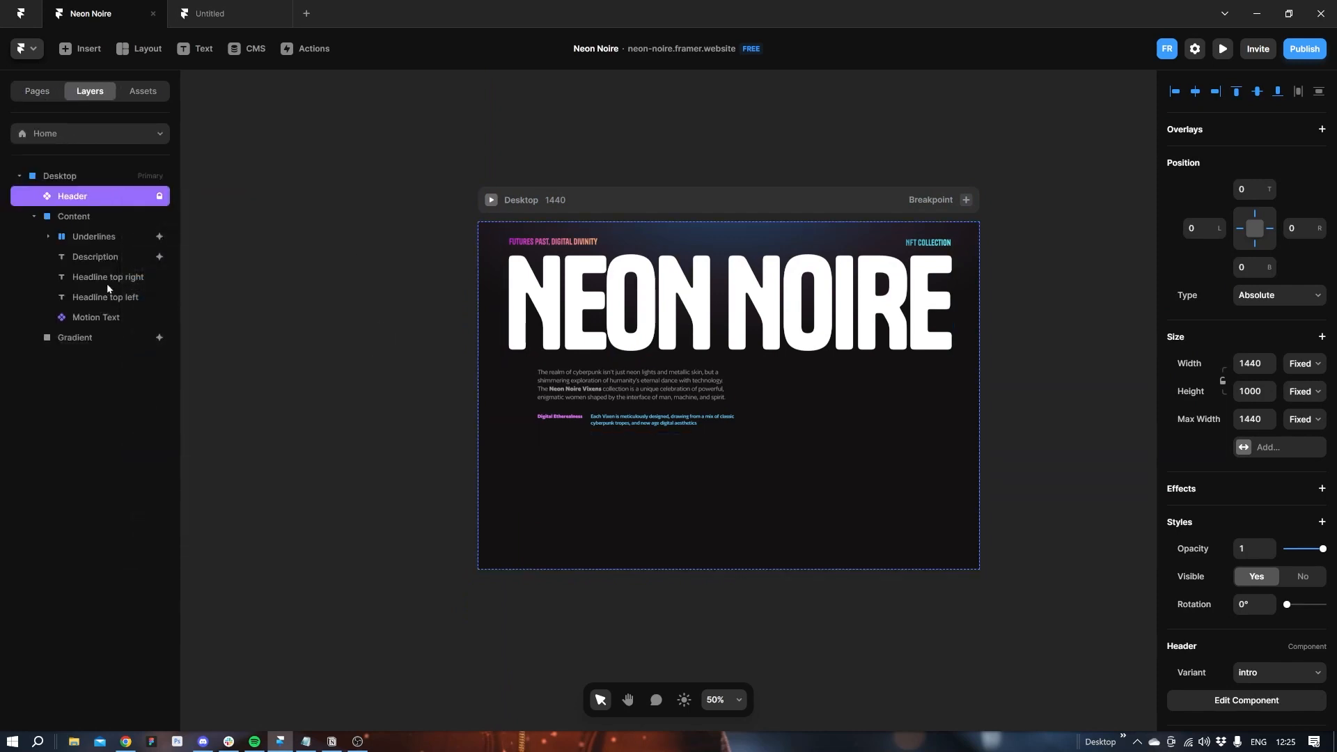
click(102, 257)
scroll(1269, 600, down, 5)
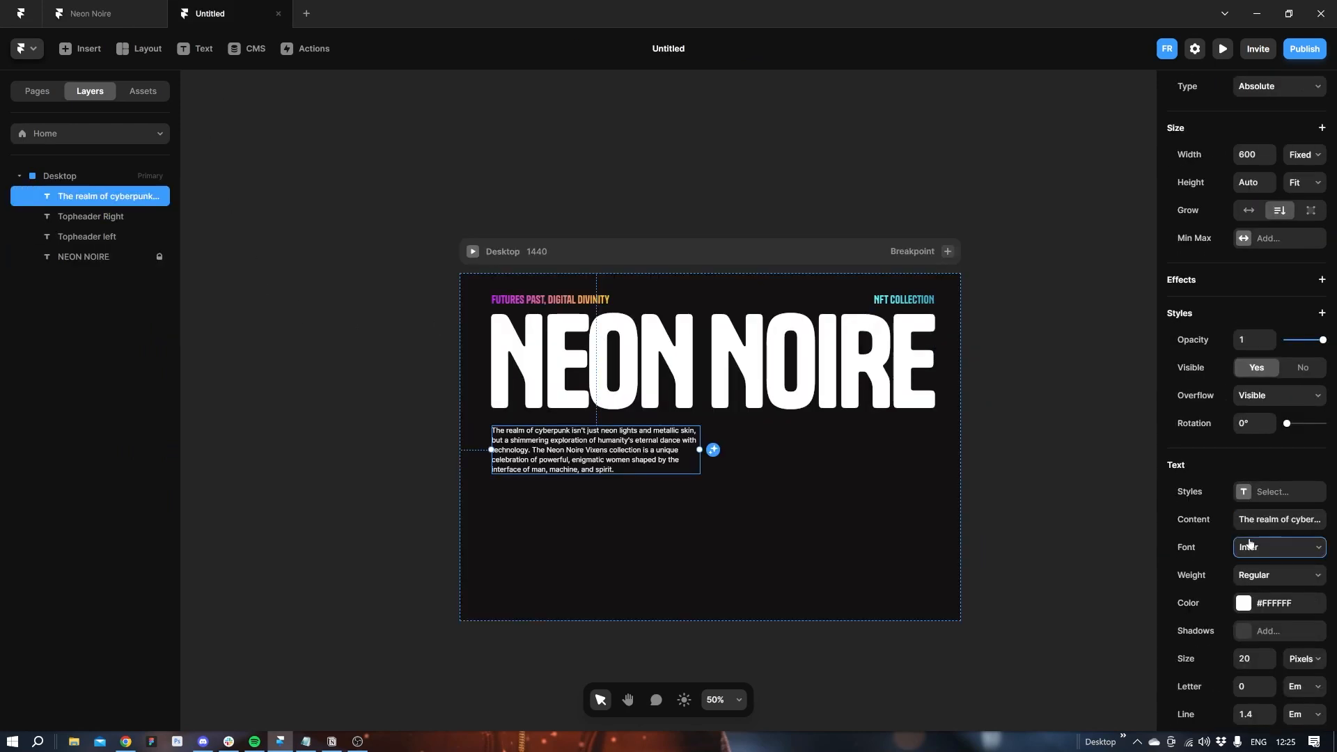
Back in the Untitled project, change the intro paragraph's font to Author and shift it slightly right and down.
click(1250, 543)
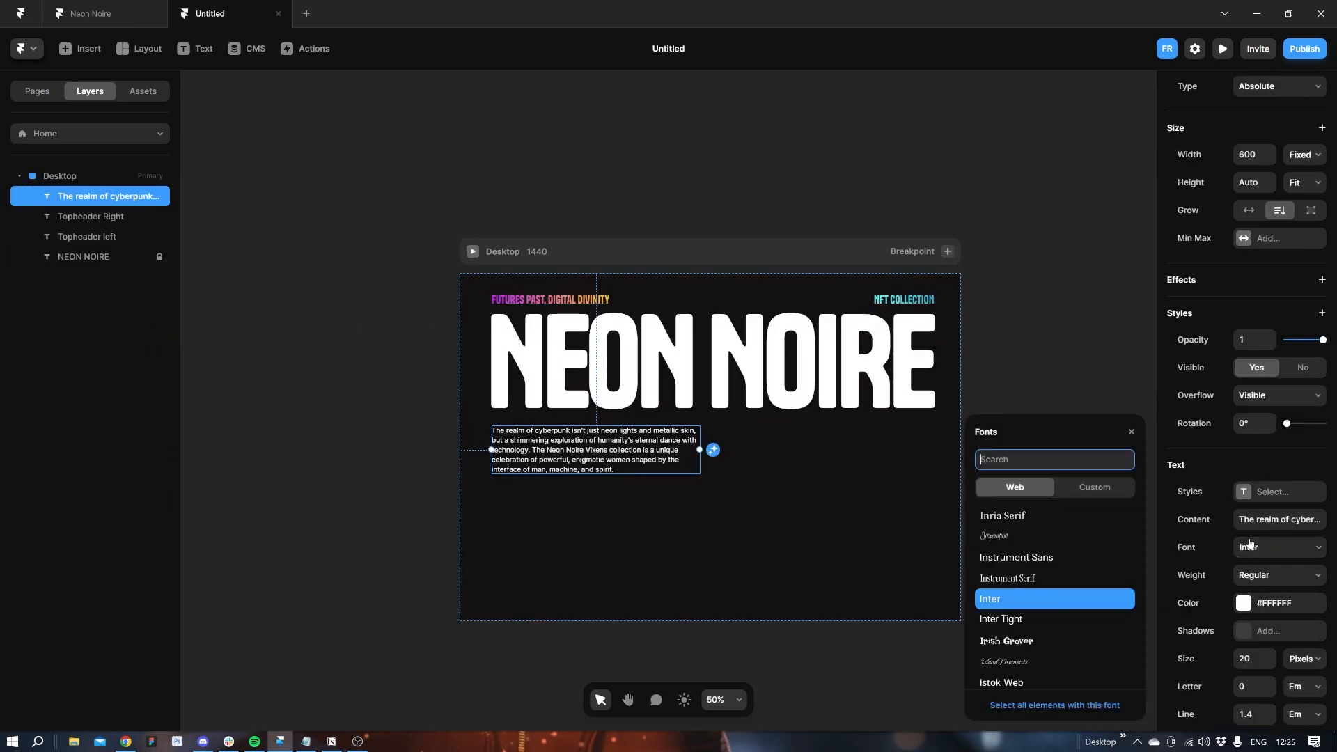
text(author)
key(Return)
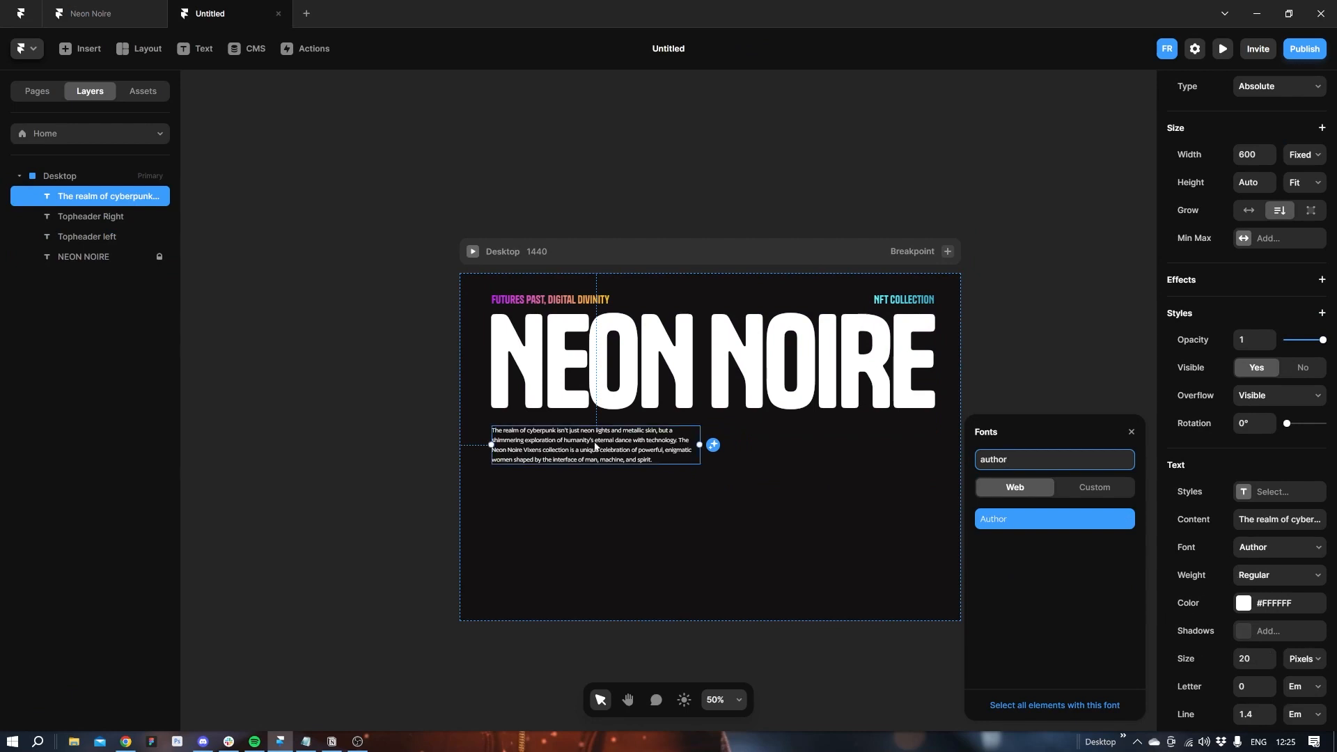
drag(597, 446, 606, 453)
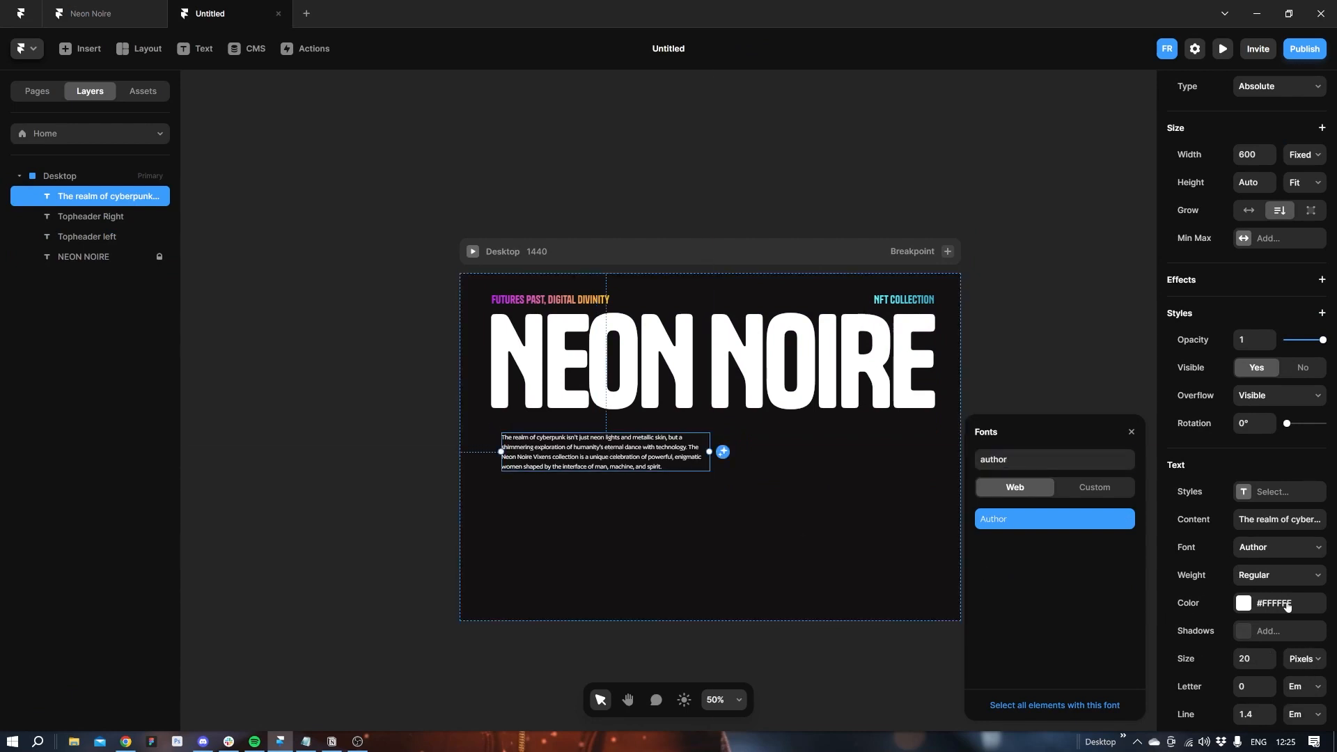
Colour the intro paragraph with the light grey preset #BBBBBB.
click(1250, 608)
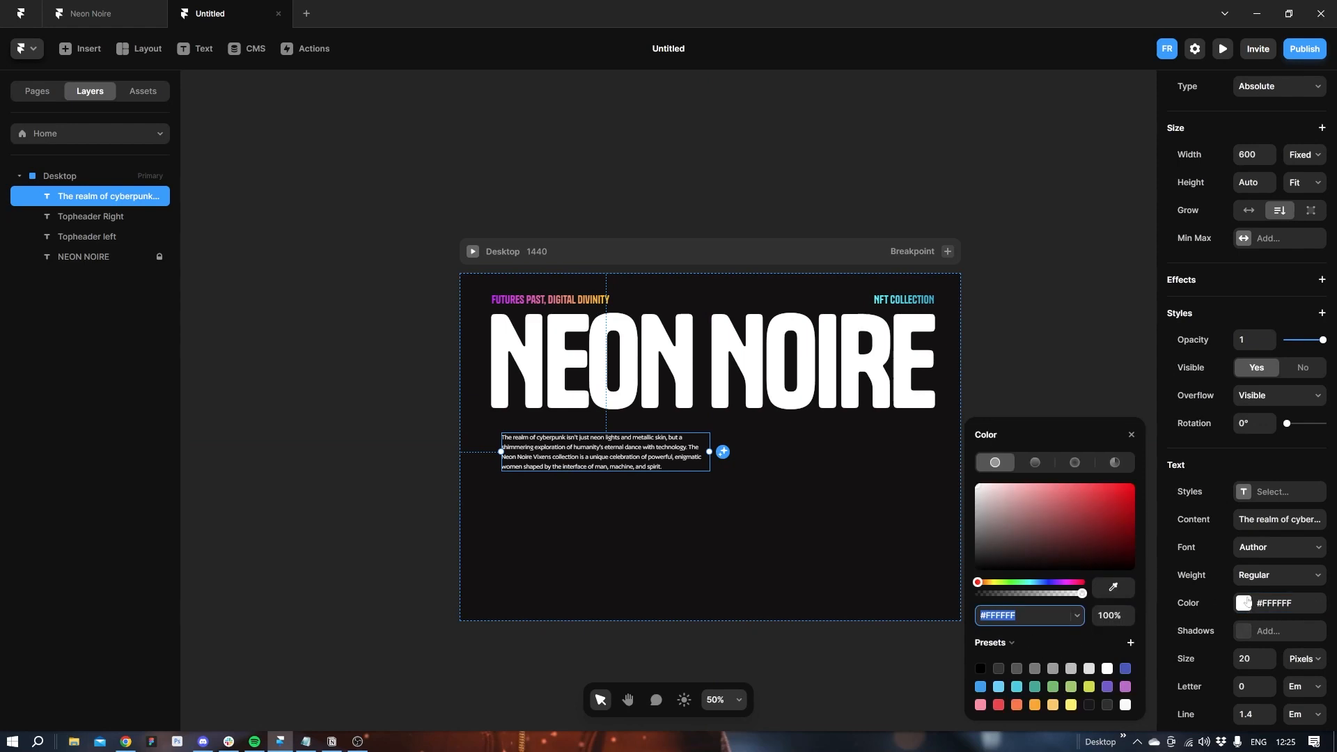
click(1071, 669)
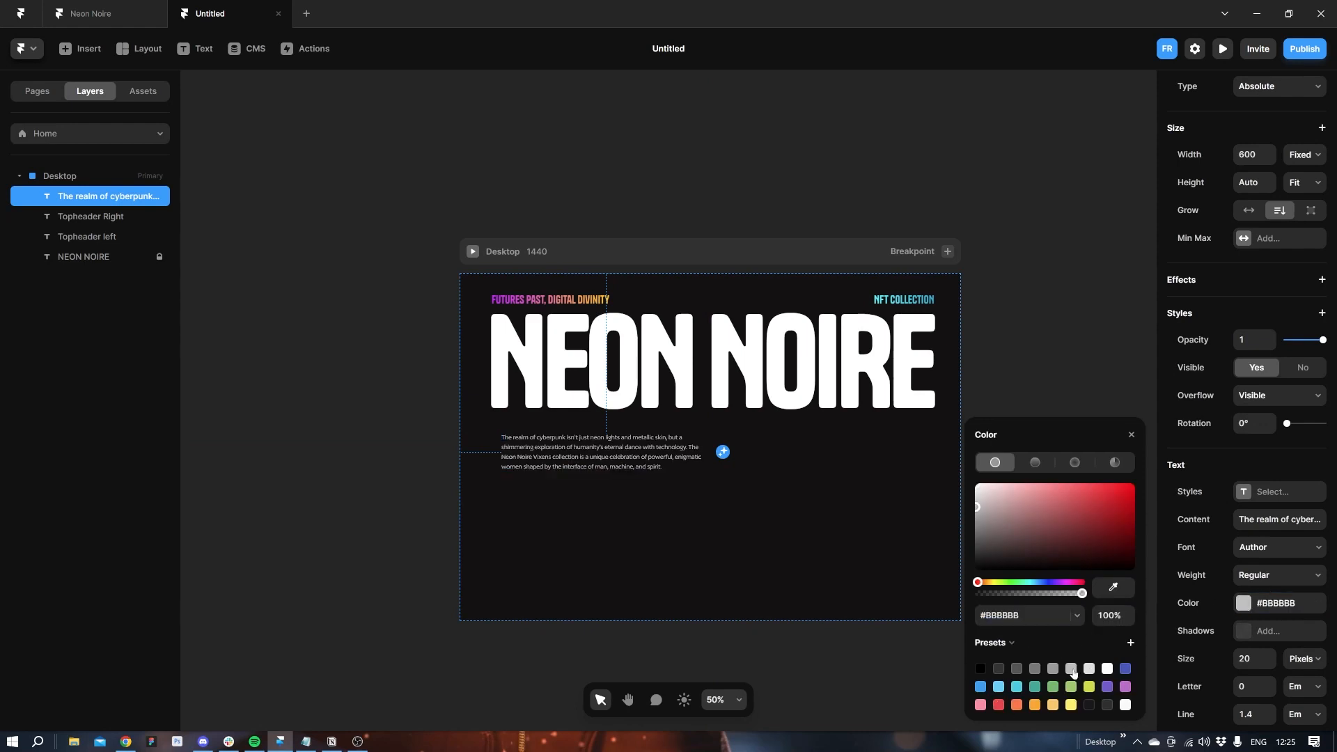
click(364, 477)
Delete the word "Vixens" from the intro paragraph and start a new line at "The Neon Noire collection".
ctrl+scroll(445, 461, up, 5)
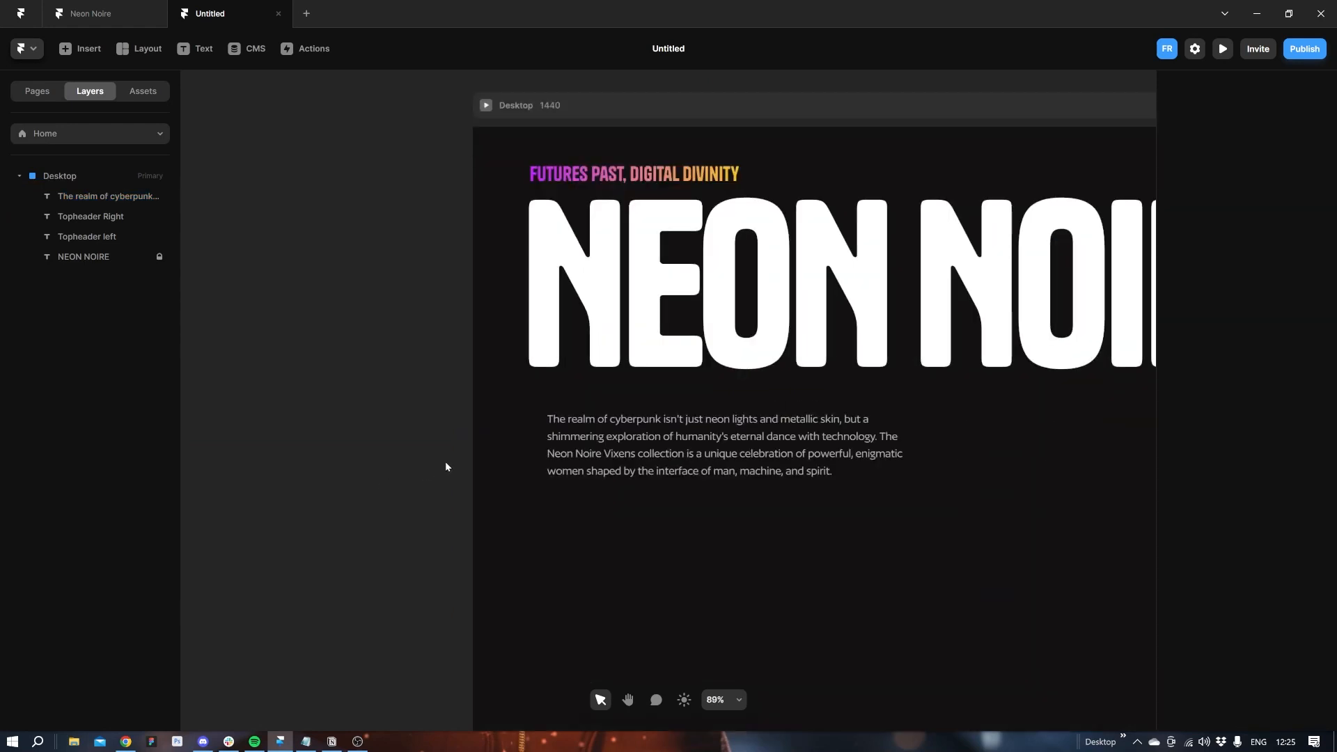
double_click(608, 459)
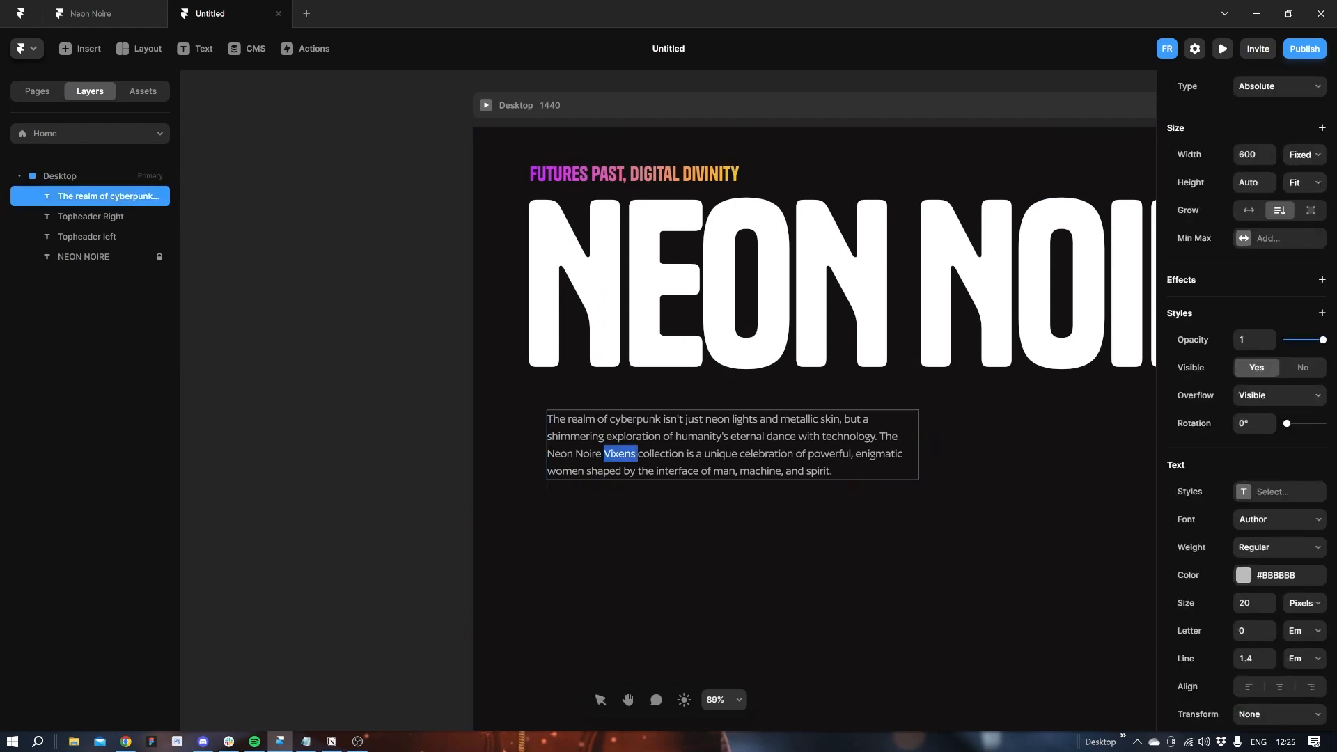
key(BackSpace)
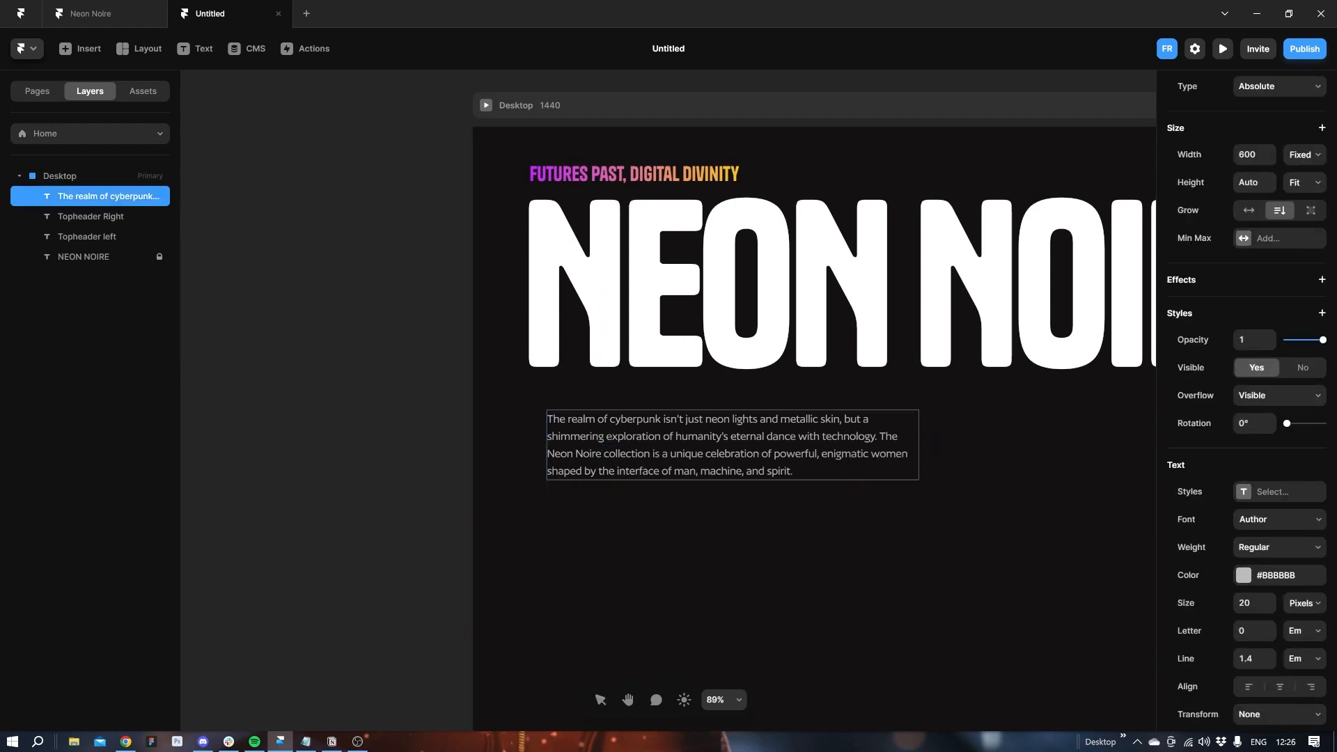
key(Return)
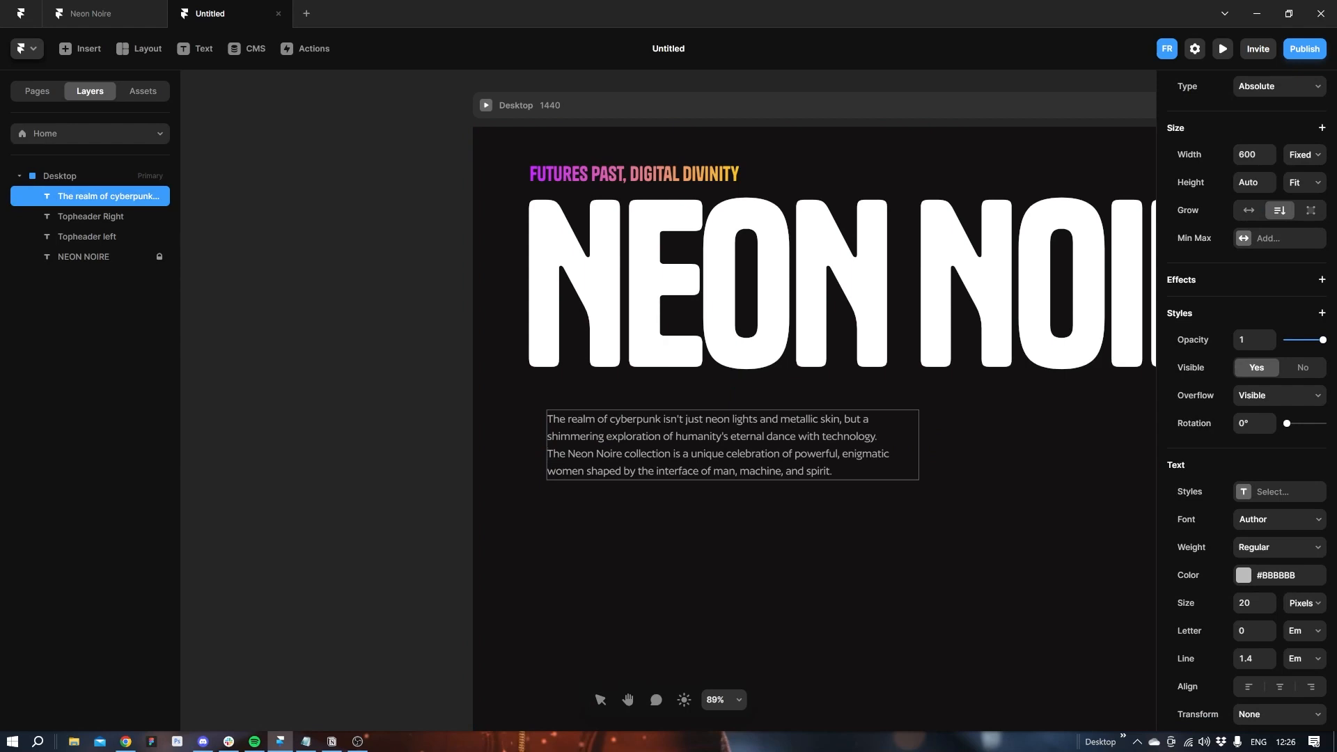
key(Escape)
Move the intro paragraph further right so it sits indented beneath the NEON NOIRE heading.
ctrl+scroll(373, 457, down, 5)
drag(478, 454, 497, 452)
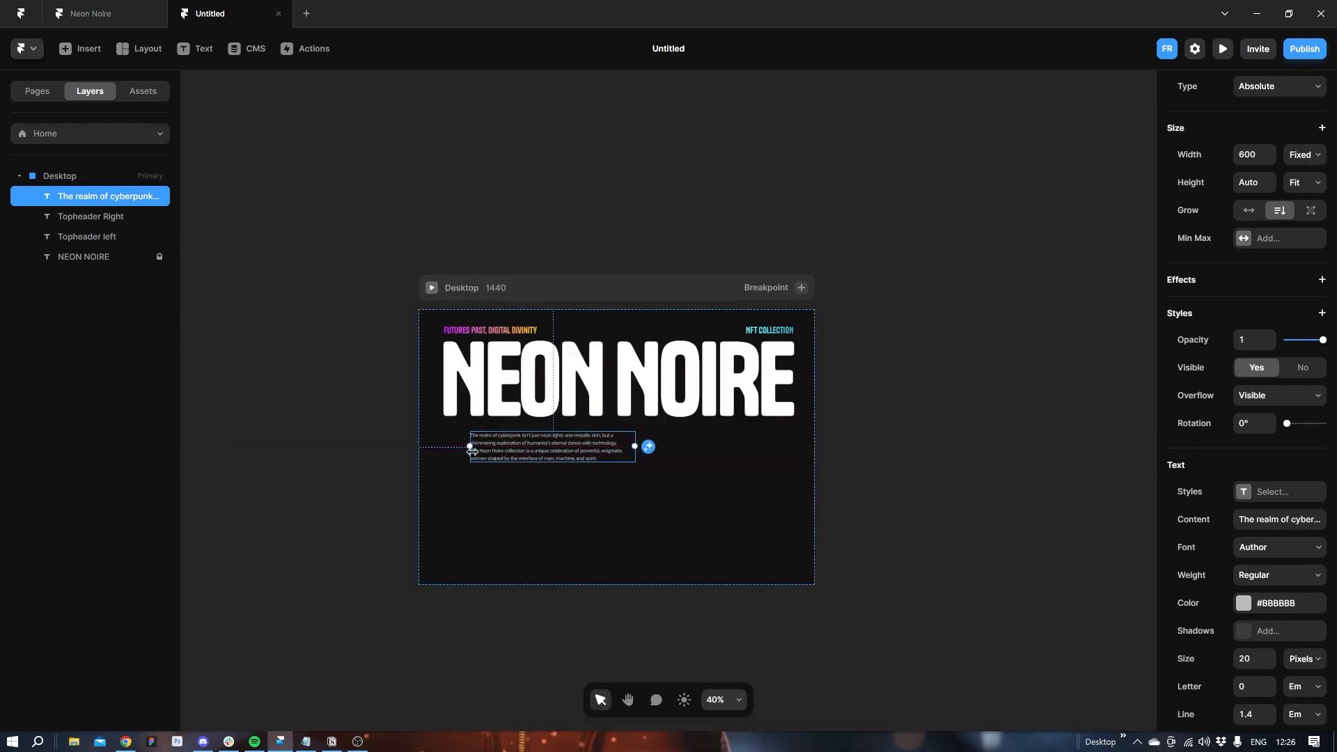
click(382, 496)
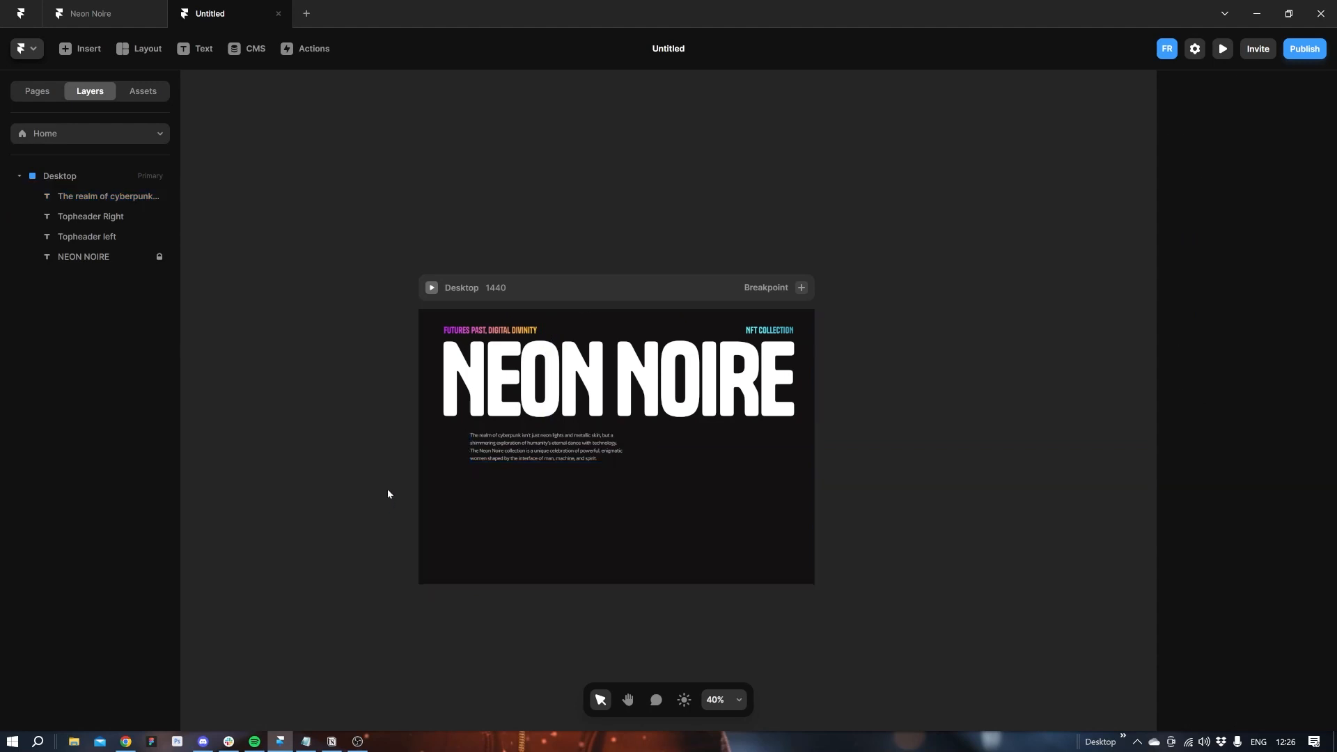
Copy "Digital Etherealness" from the Notepad text and paste it into a new text layer in Framer below the intro paragraph.
ctrl+scroll(387, 491, up, 3)
key(alt+Tab)
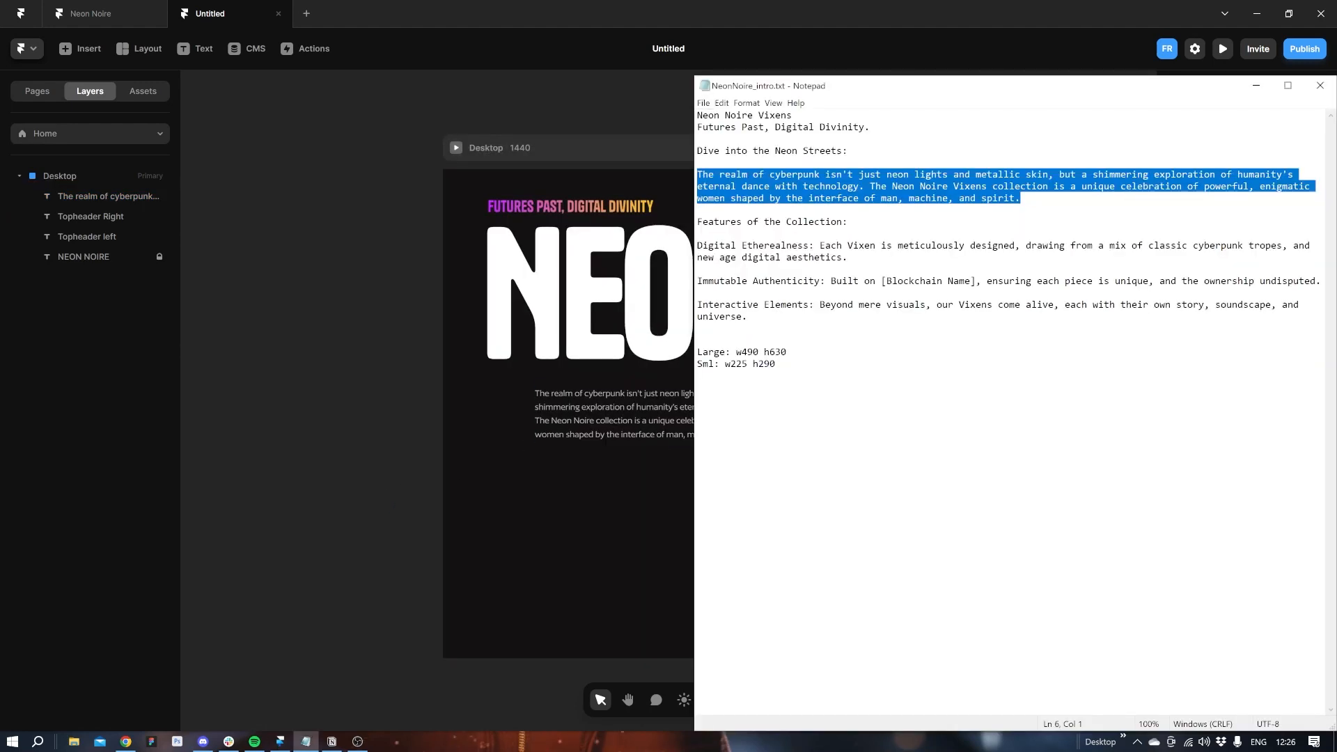
drag(808, 245, 697, 245)
key(ctrl+c)
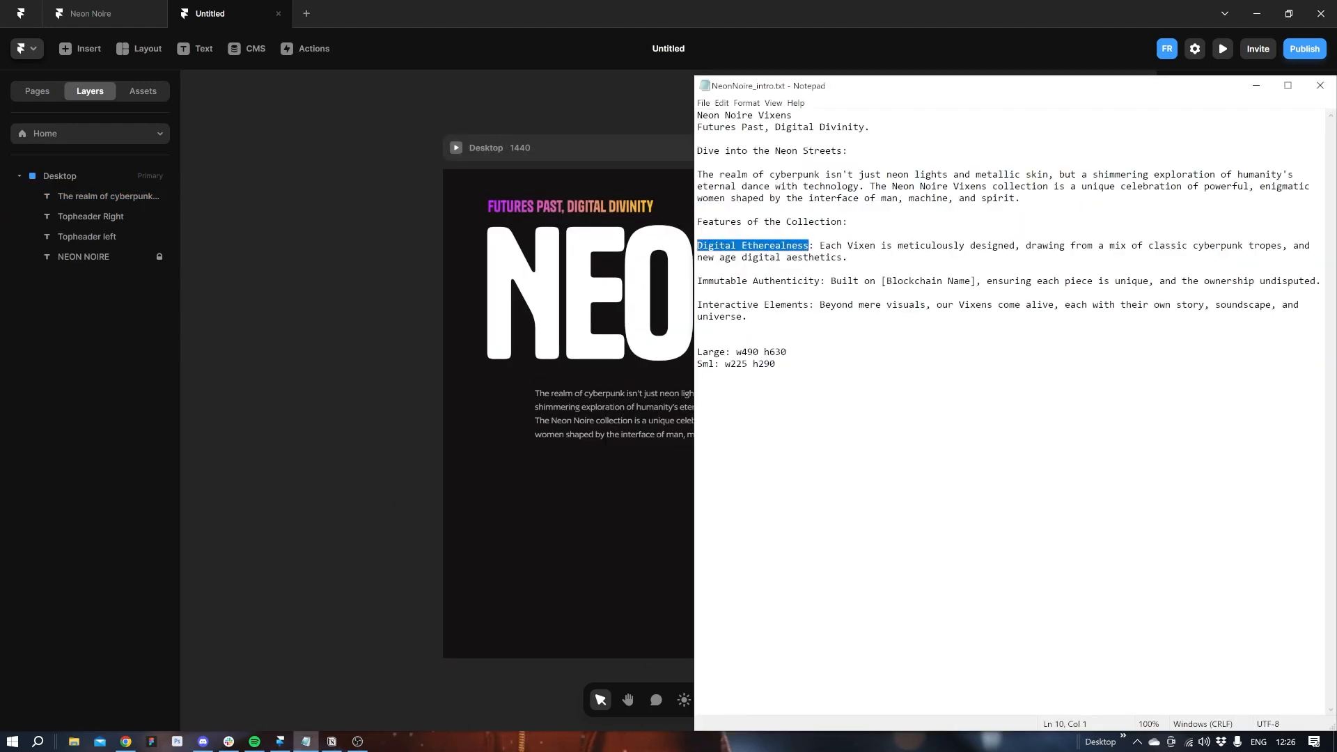
key(alt+Tab)
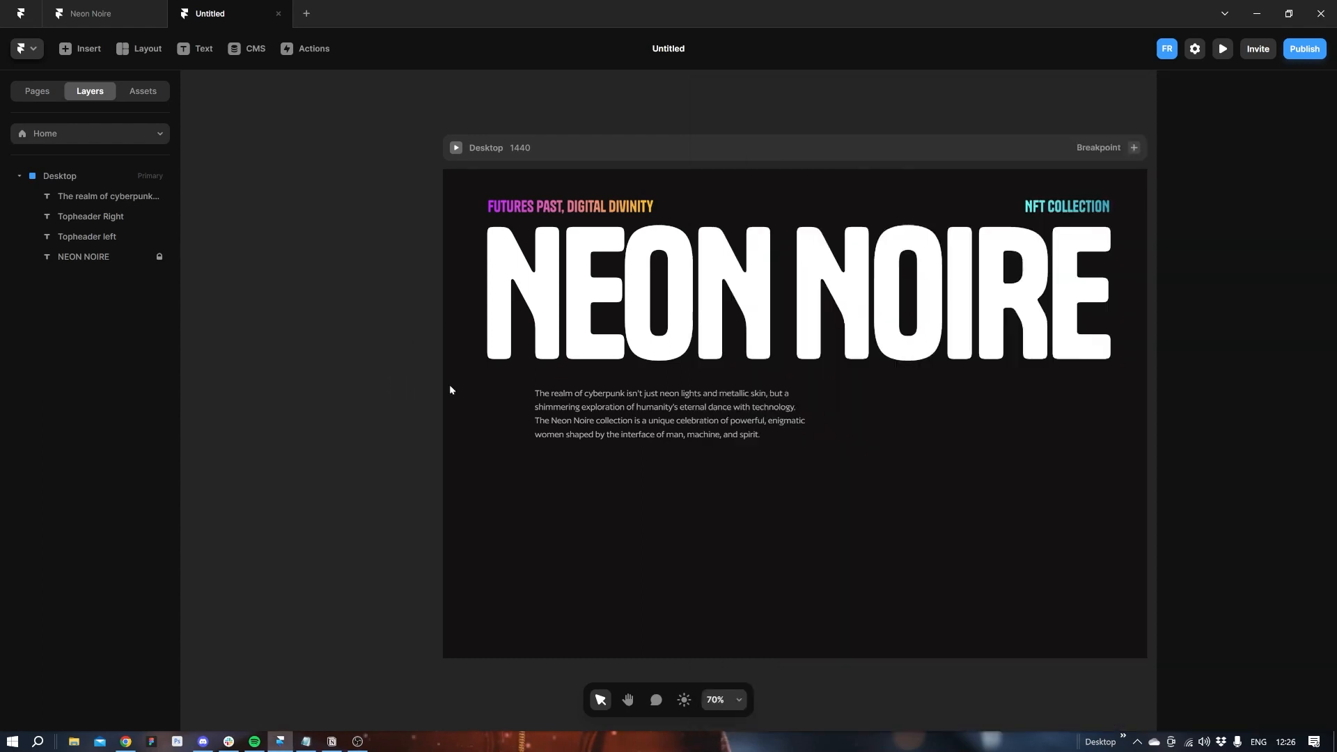
click(195, 48)
click(543, 472)
key(ctrl+v)
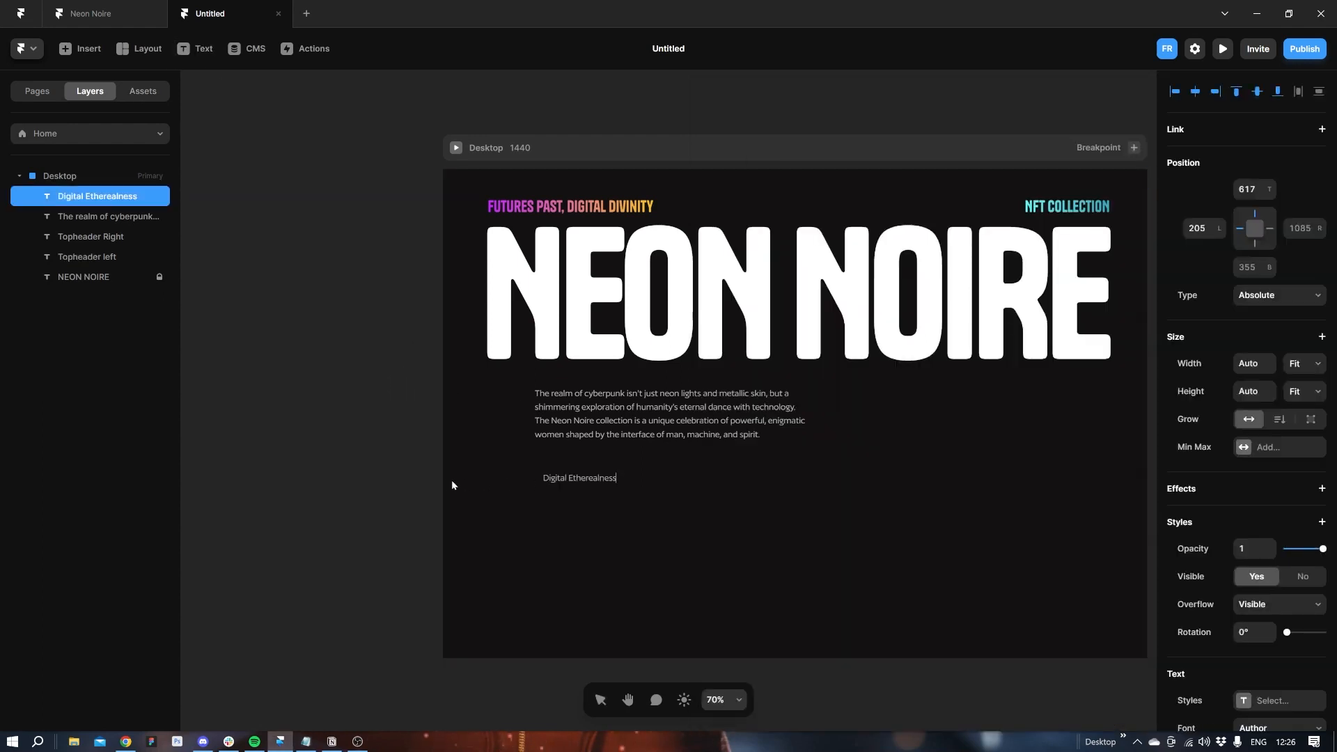
key(Escape)
Set the Digital Etherealness text to Bold weight and move it to align with the intro paragraph's left edge.
scroll(1215, 581, down, 5)
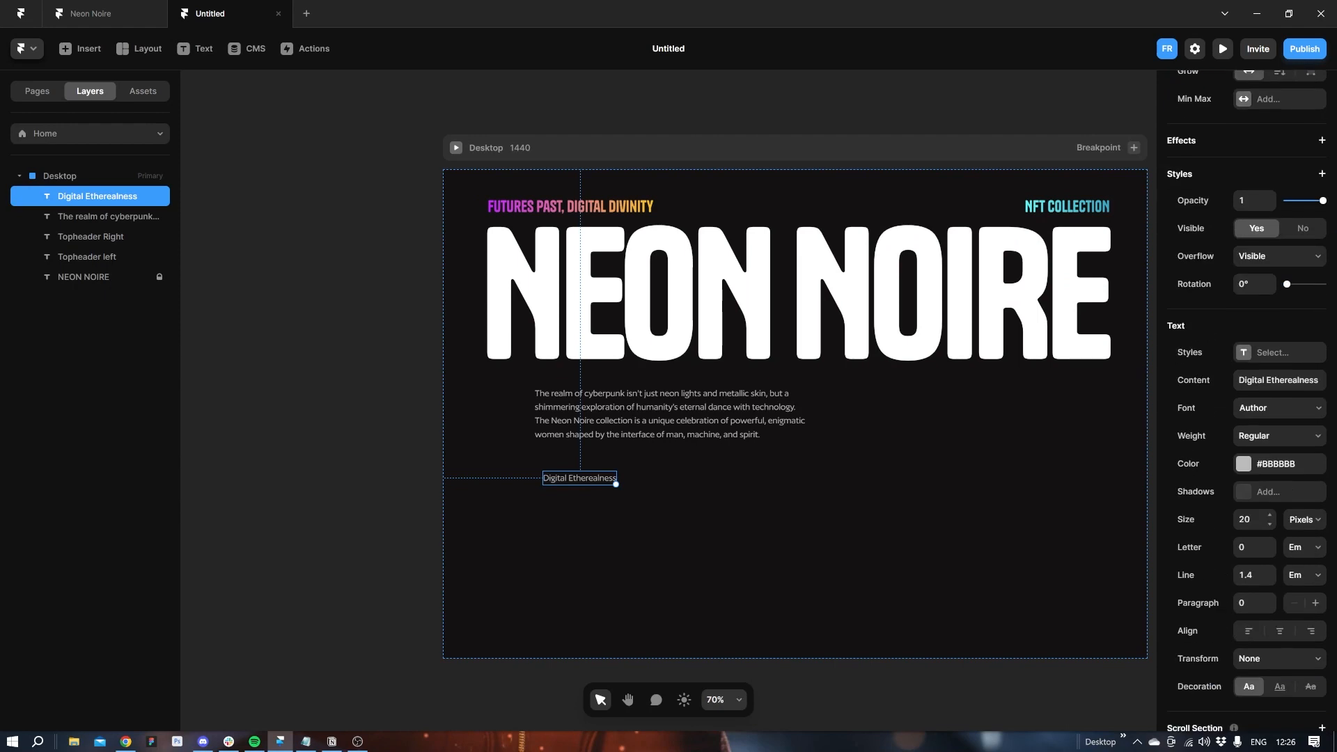
click(1268, 437)
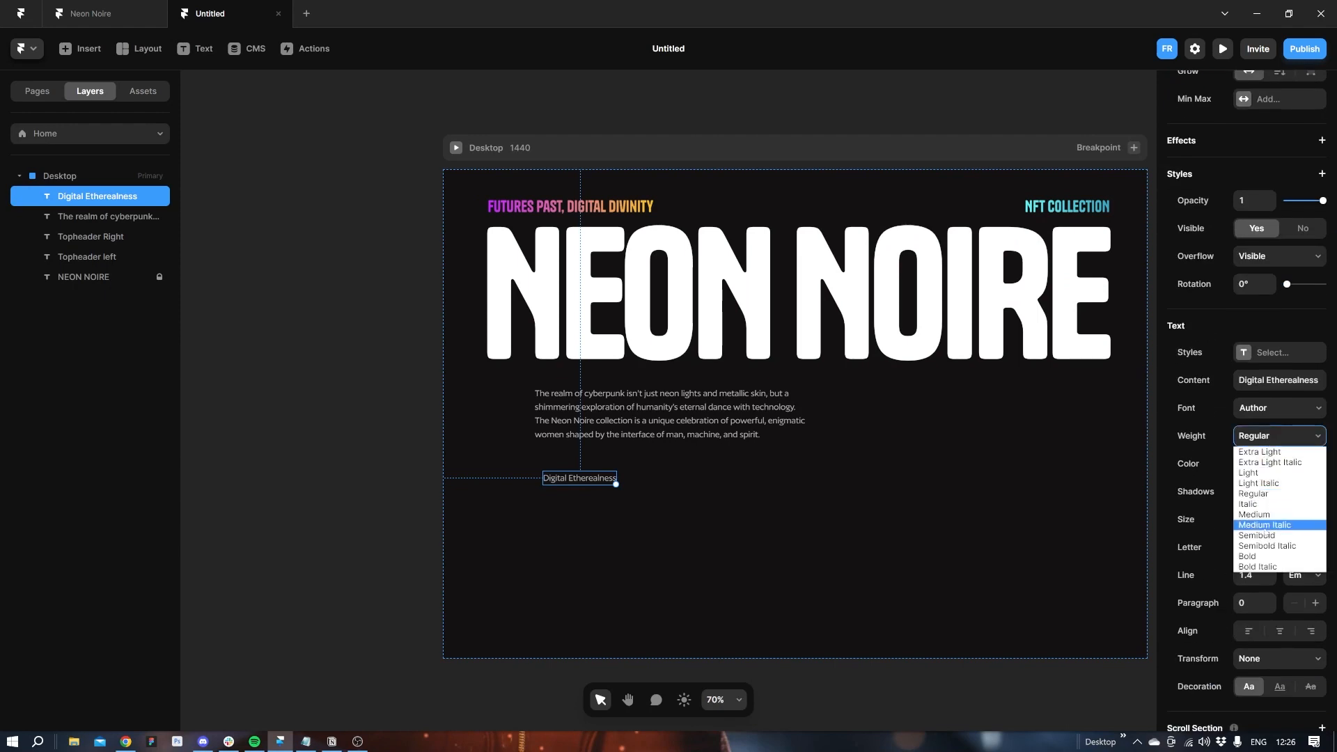
click(1268, 549)
drag(589, 481, 581, 469)
Fill the Digital Etherealness text with the pink linear gradient preset and run the gradient horizontally across the words.
click(1243, 464)
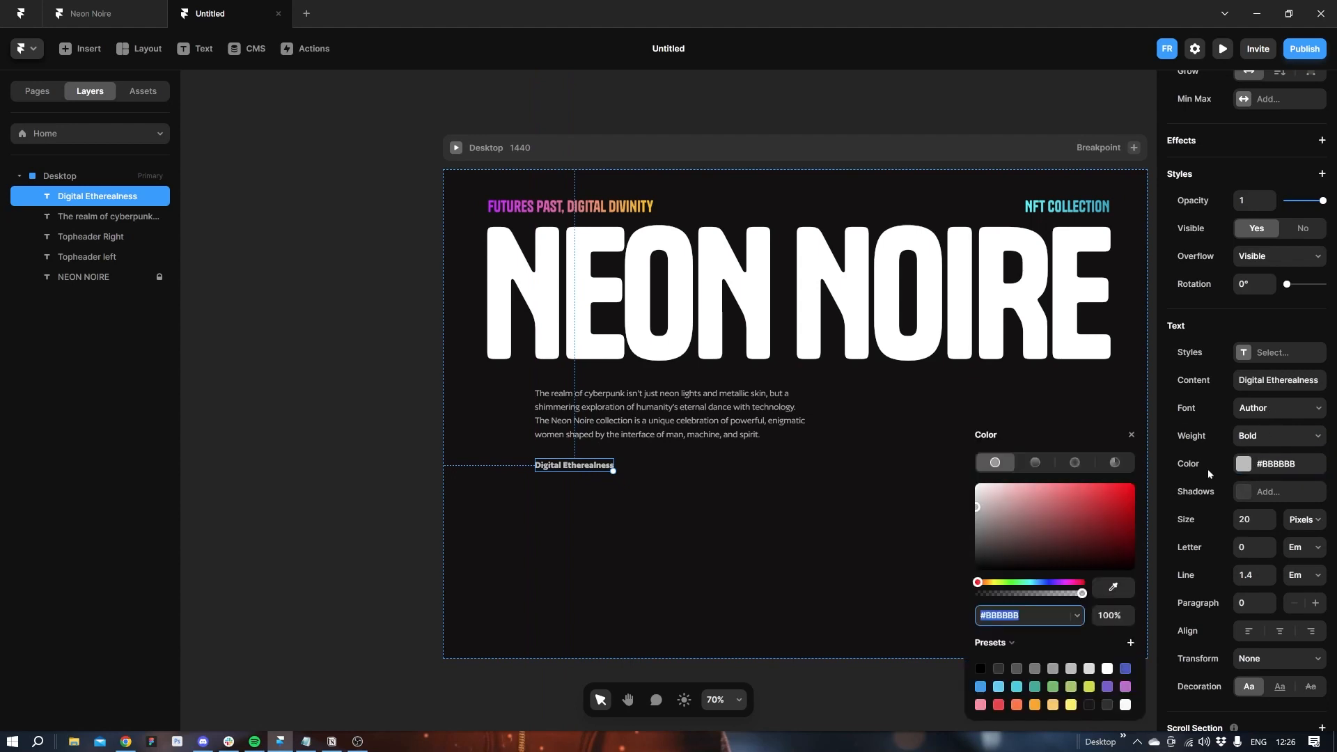
click(1035, 462)
click(1124, 686)
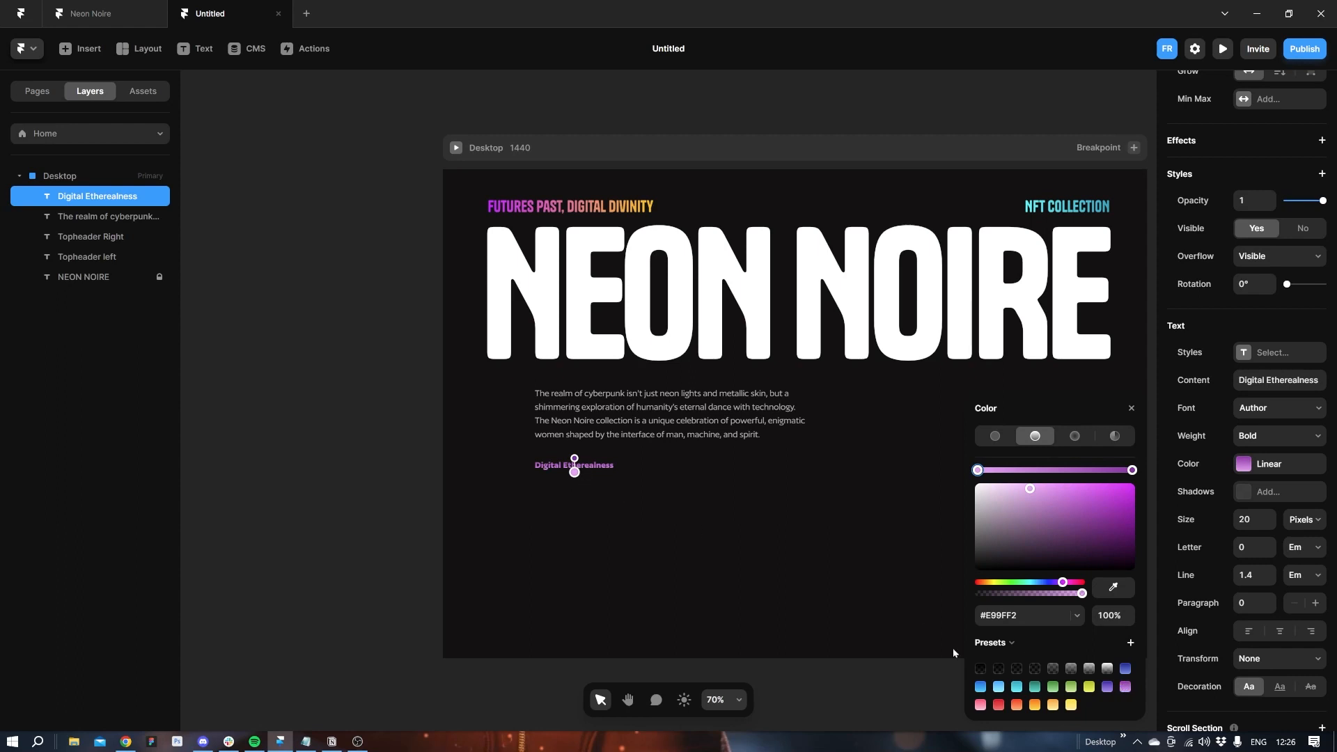
click(981, 705)
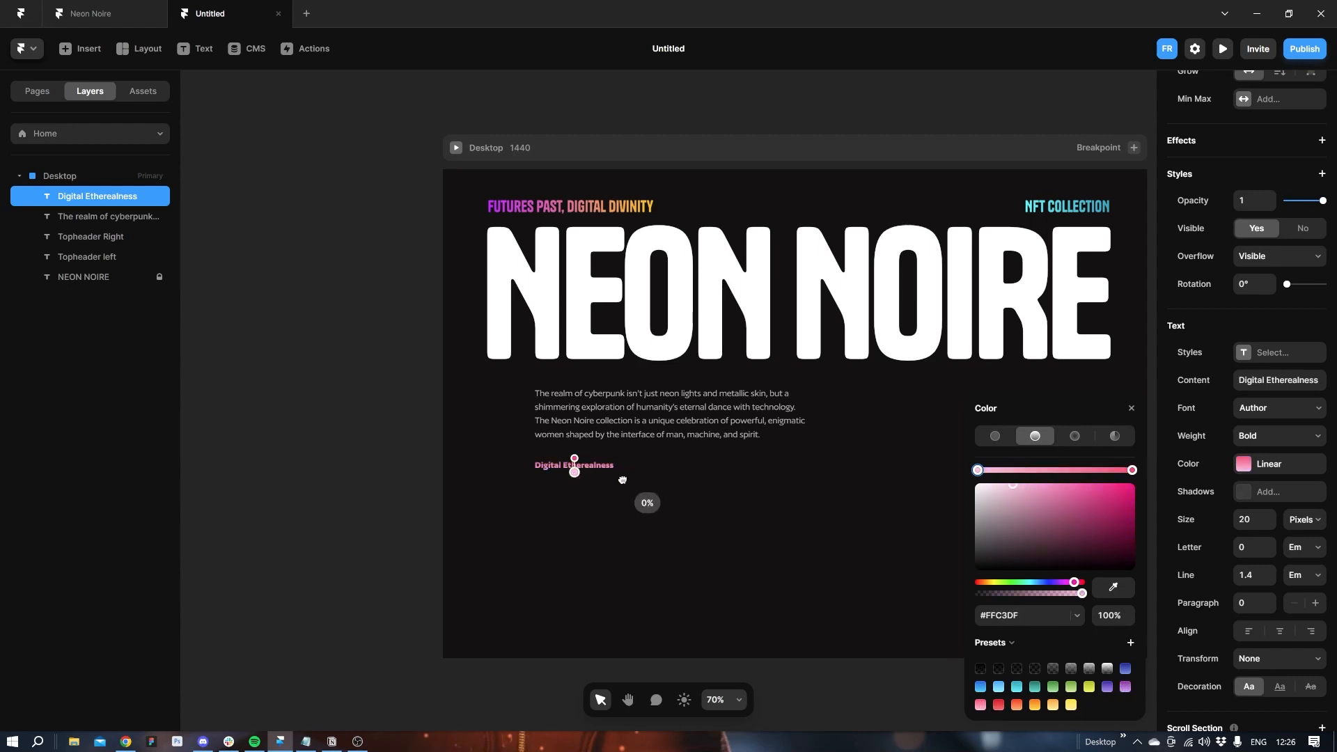
drag(575, 458, 656, 468)
click(444, 467)
Duplicate the Digital Etherealness text to its right and replace the copy's wording with the "Each Vixen is meticulously designed..." description from Notepad.
click(569, 467)
key(alt+Tab)
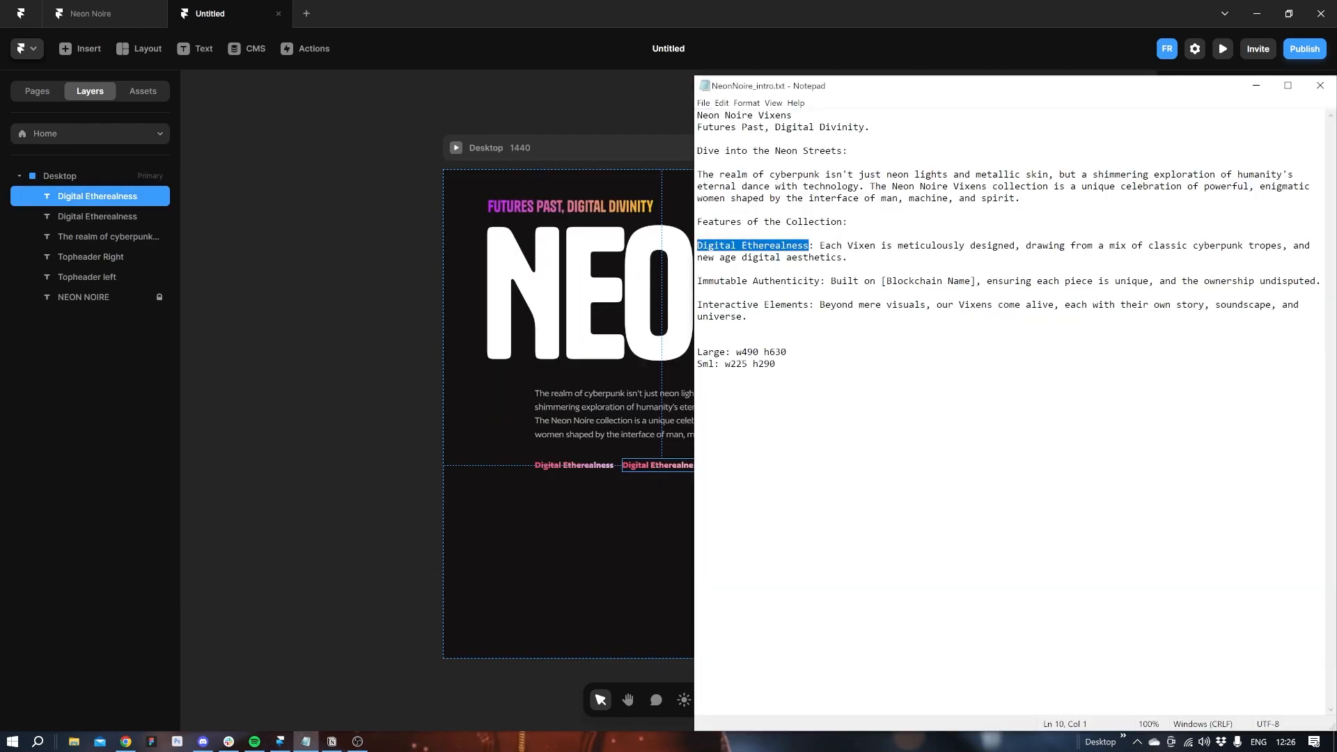
drag(820, 246, 843, 257)
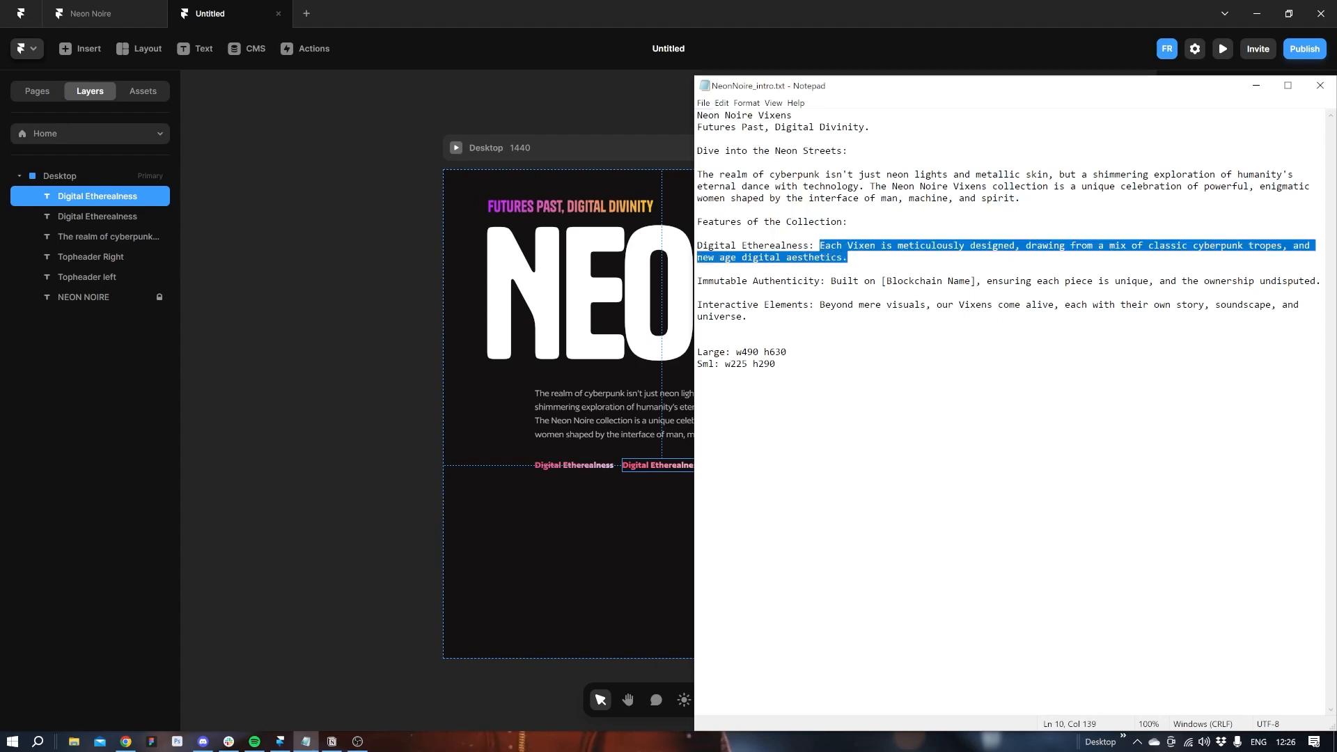
key(alt+Tab)
double_click(680, 469)
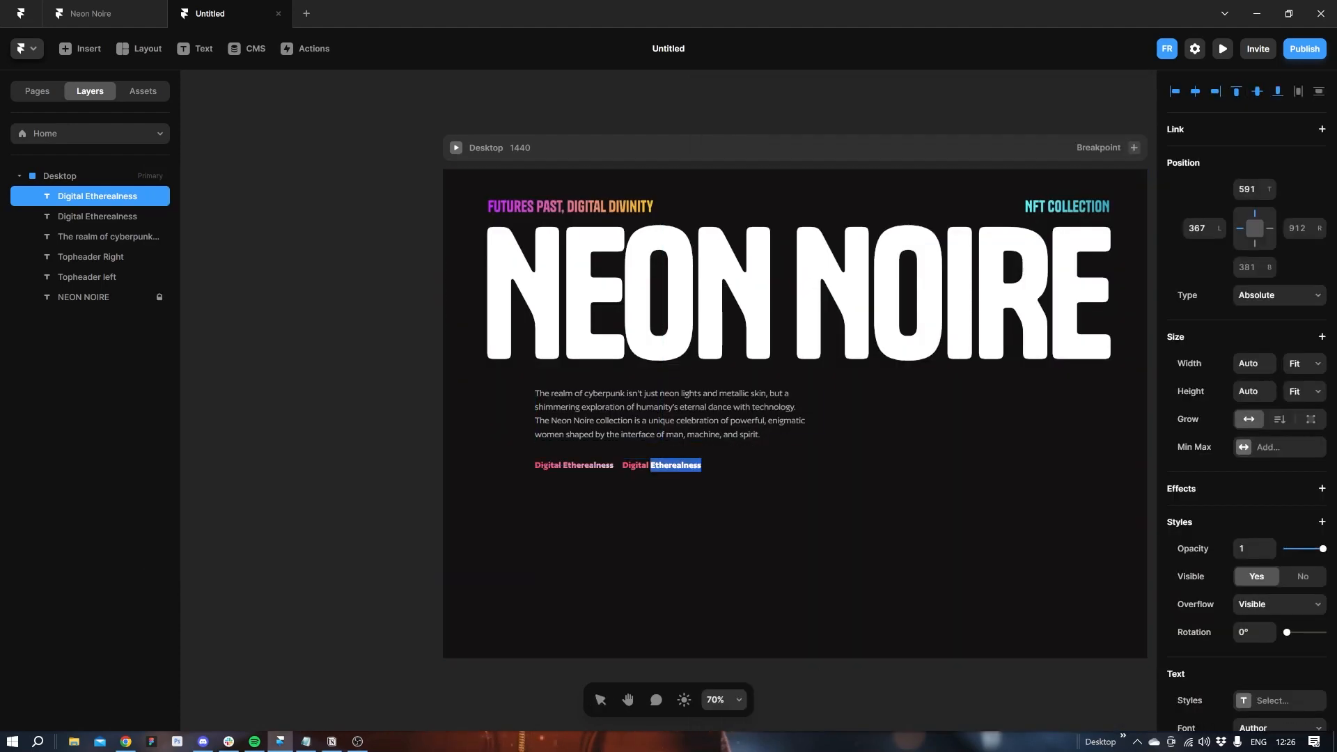
text(Each Vixen is meticulously designed, drawing from a mix of classic cyberpunk tropes, and new age digital aesthetics.)
key(Escape)
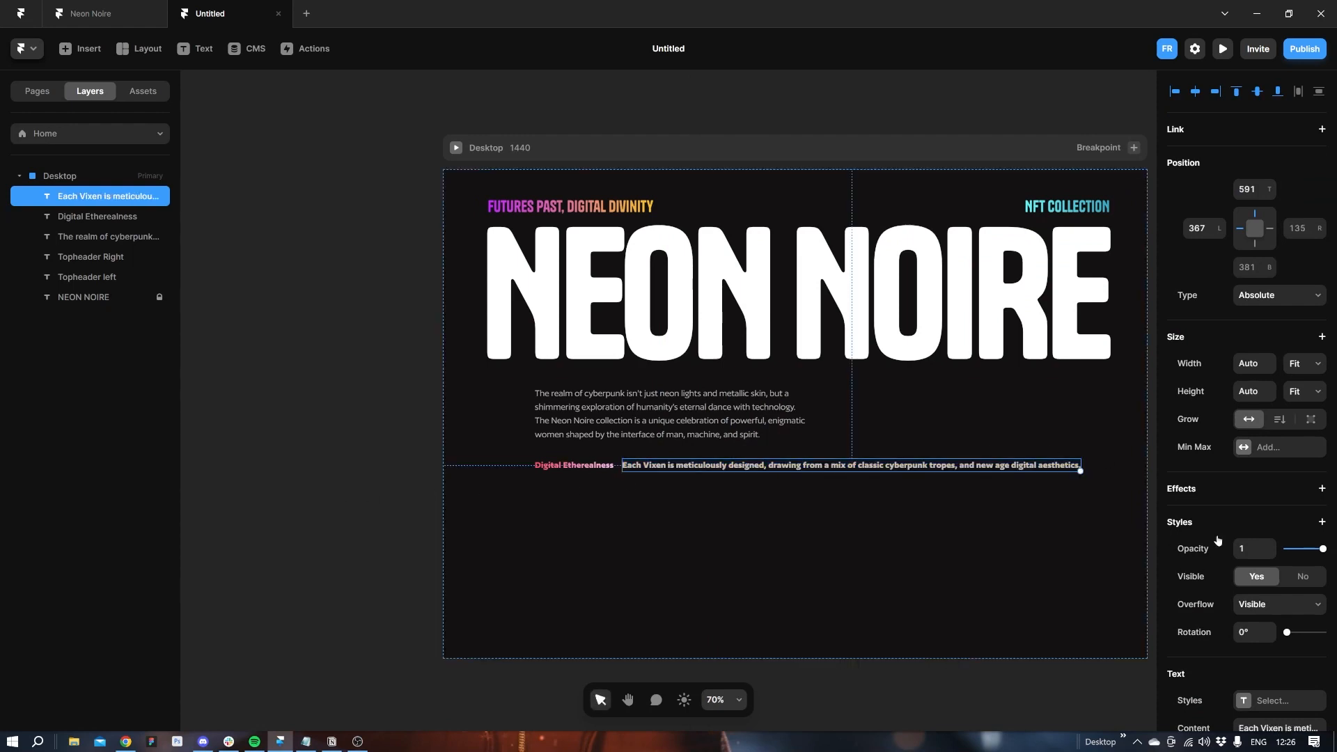
Set the "Each Vixen" description to Regular weight with a fixed width of 400.
scroll(1216, 556, down, 4)
click(1267, 506)
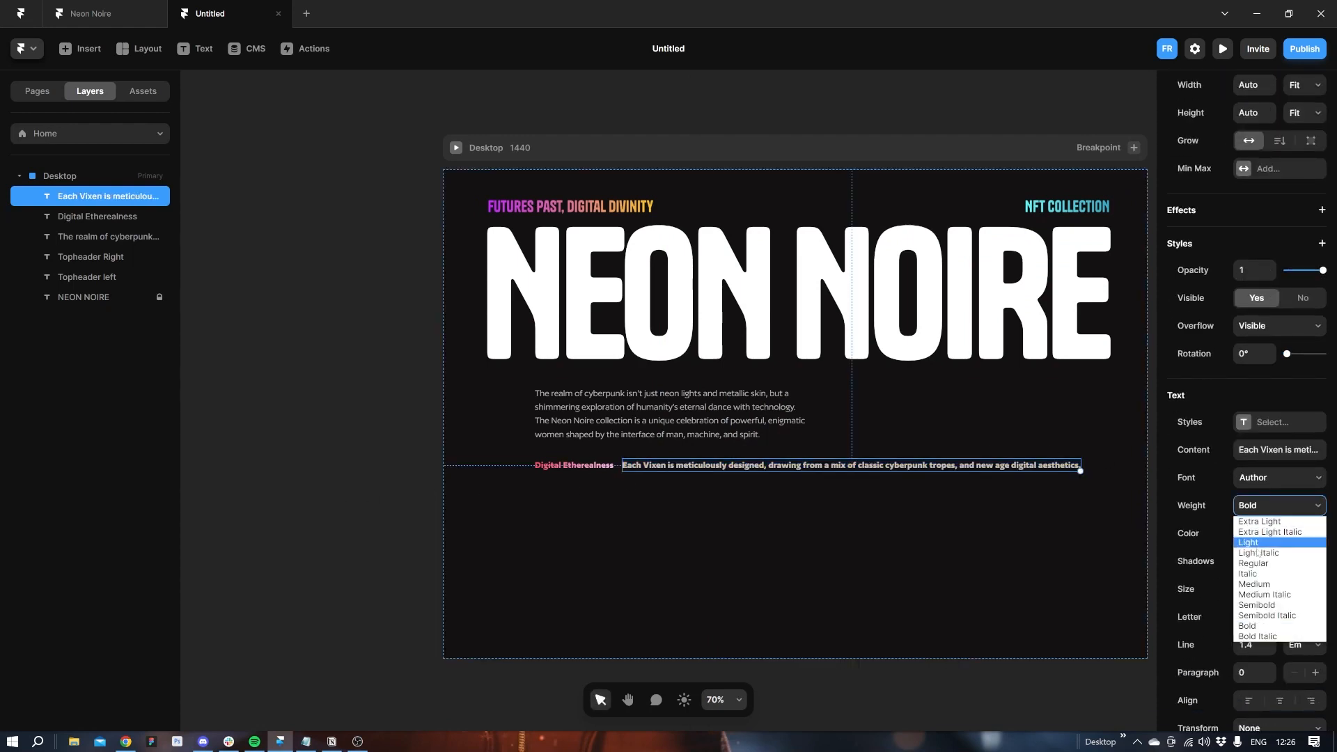
click(1261, 564)
scroll(1261, 564, up, 4)
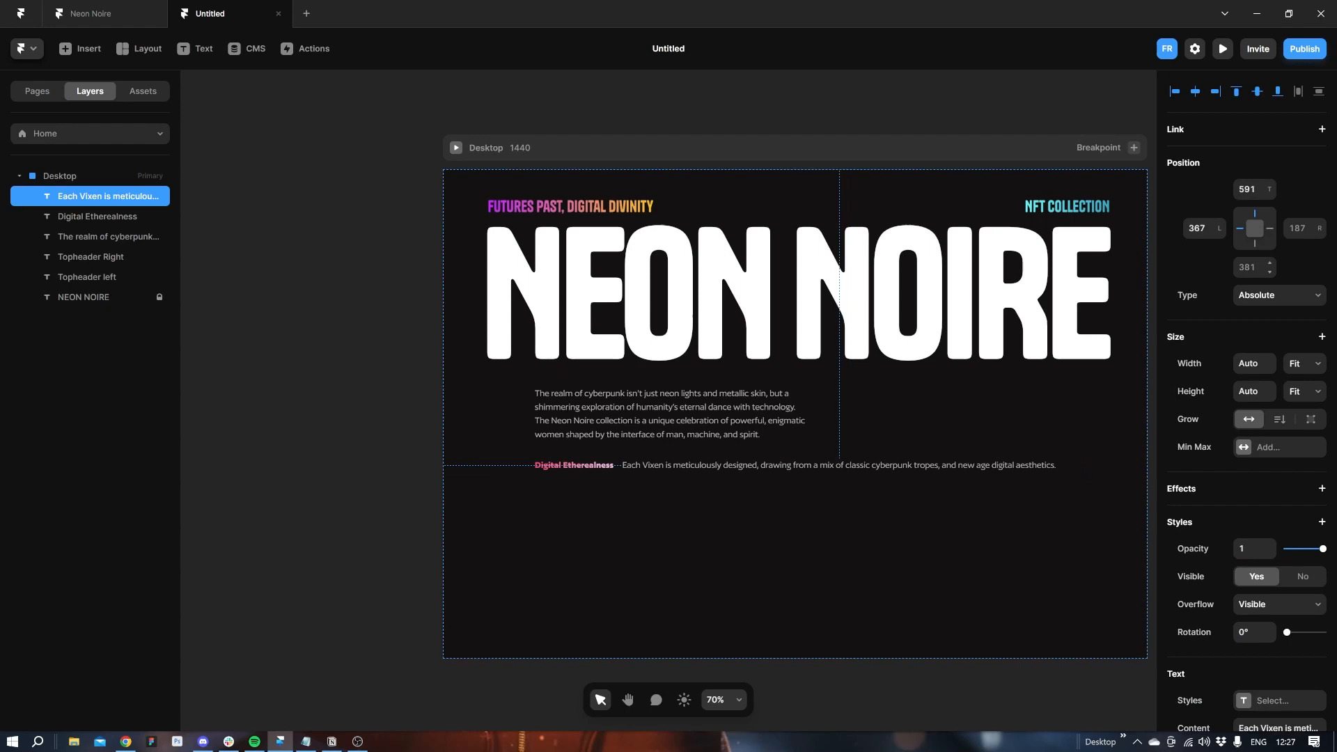
click(1297, 367)
click(1299, 379)
click(1250, 363)
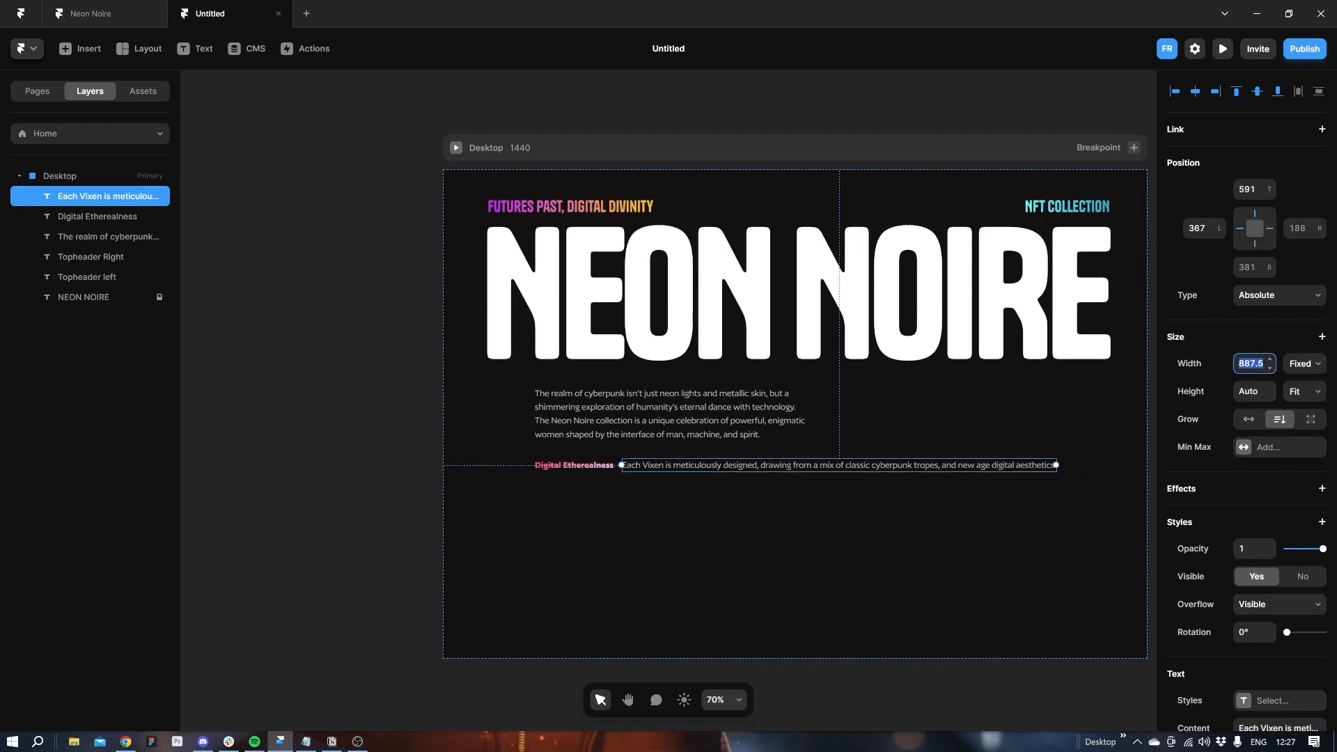
text(400)
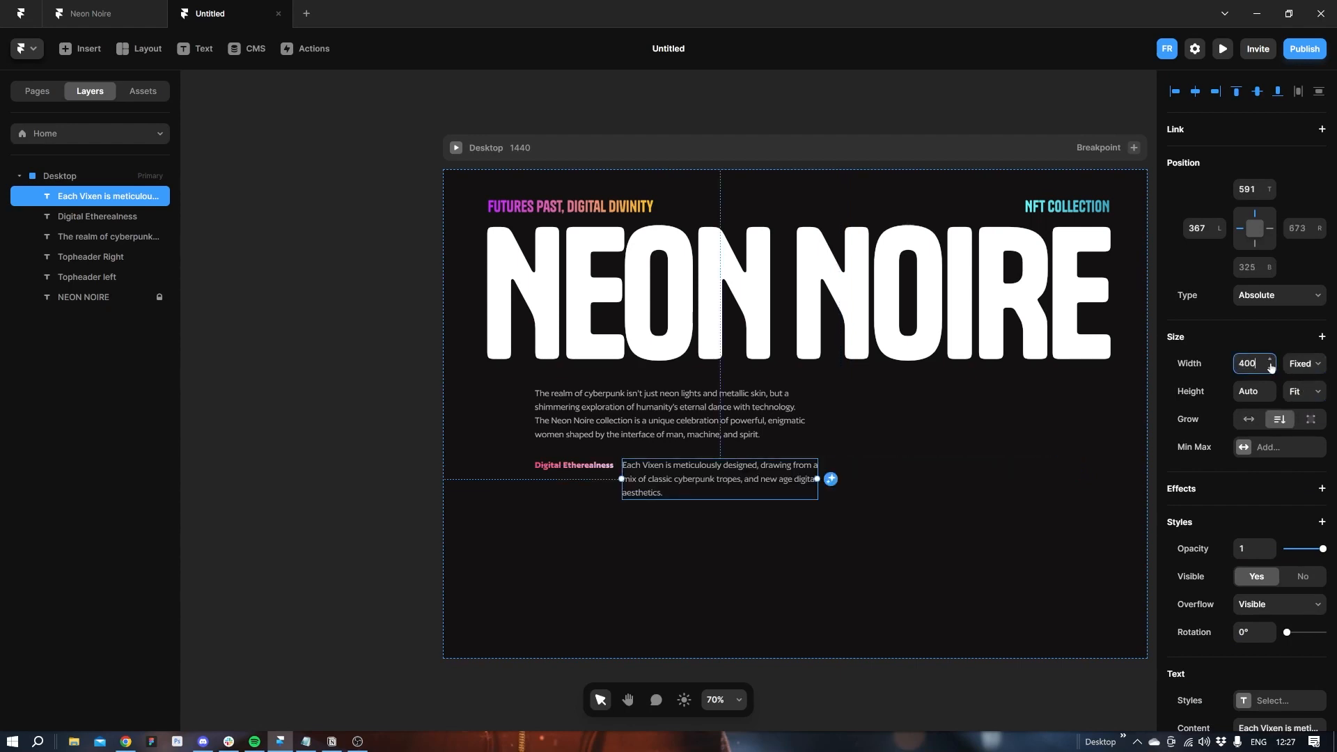
Set the font size of both the "Each Vixen" description and the Digital Etherealness label to 16 pixels.
scroll(1236, 611, down, 5)
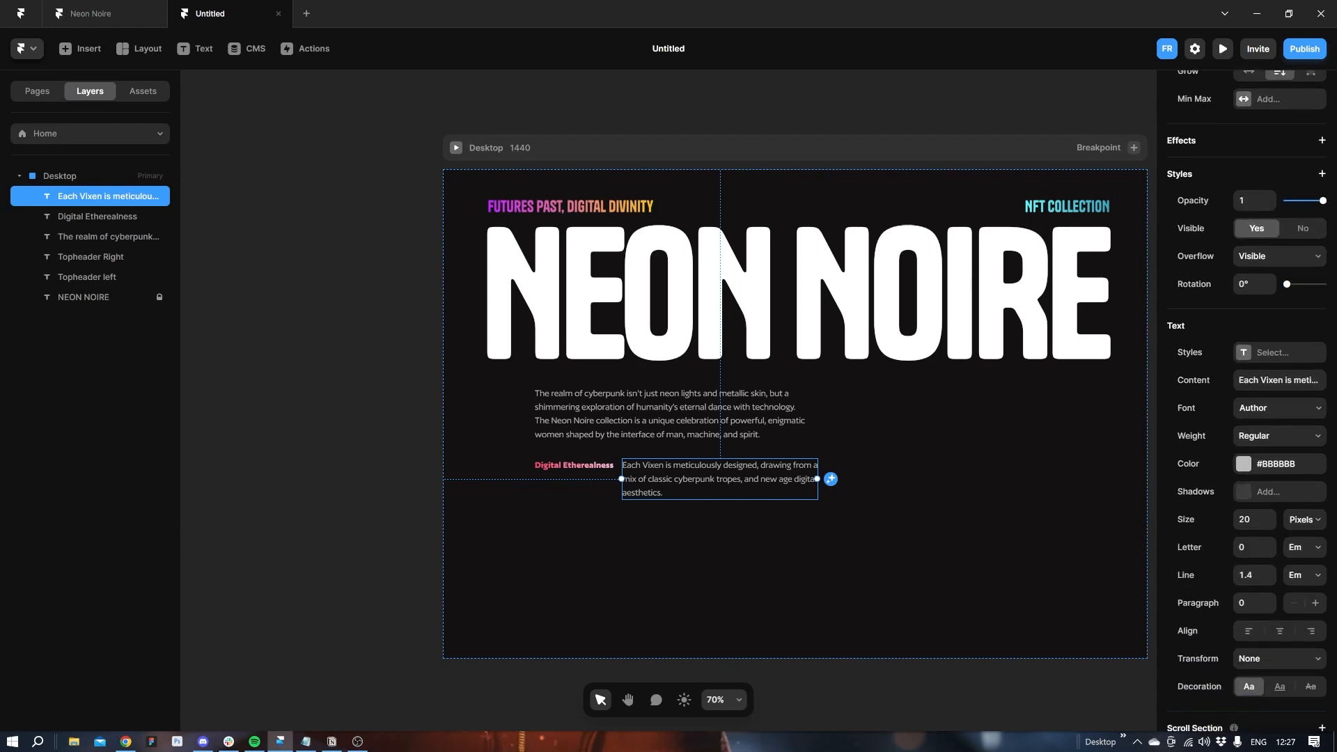
click(1253, 518)
text(16)
key(Return)
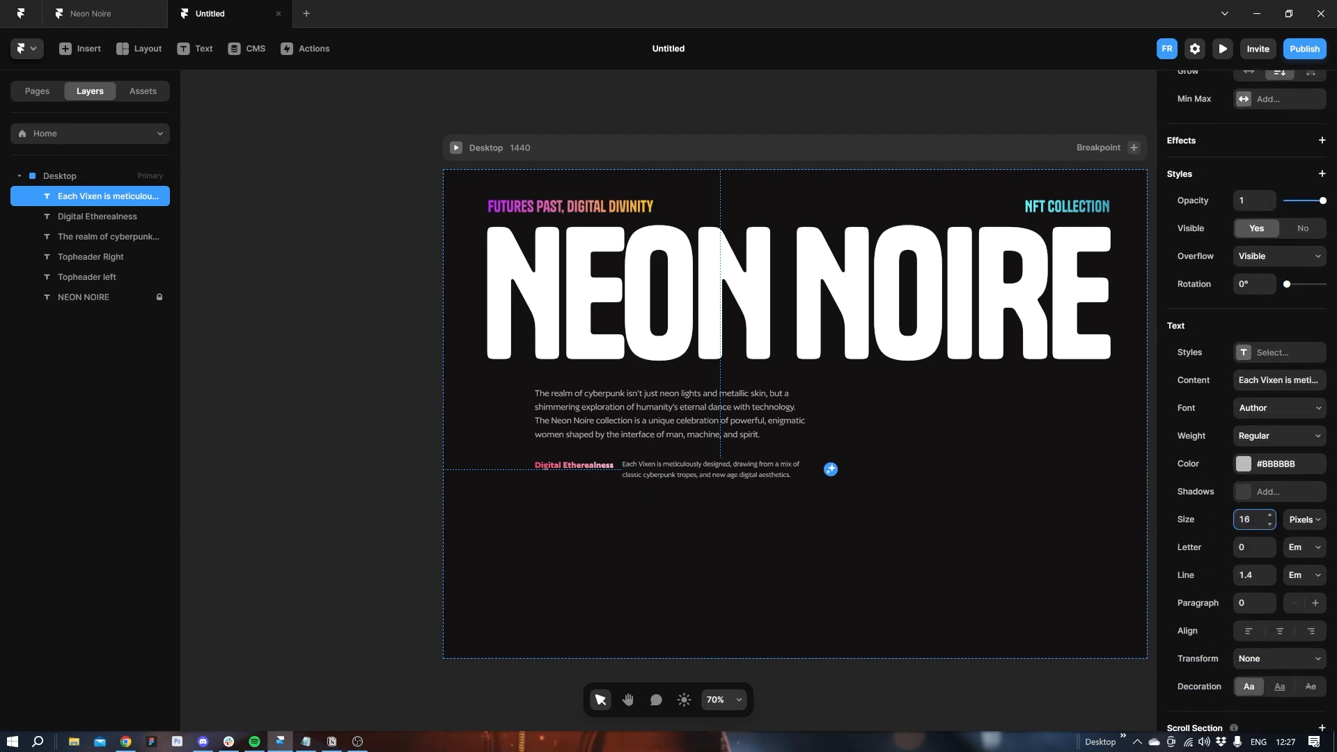
click(562, 465)
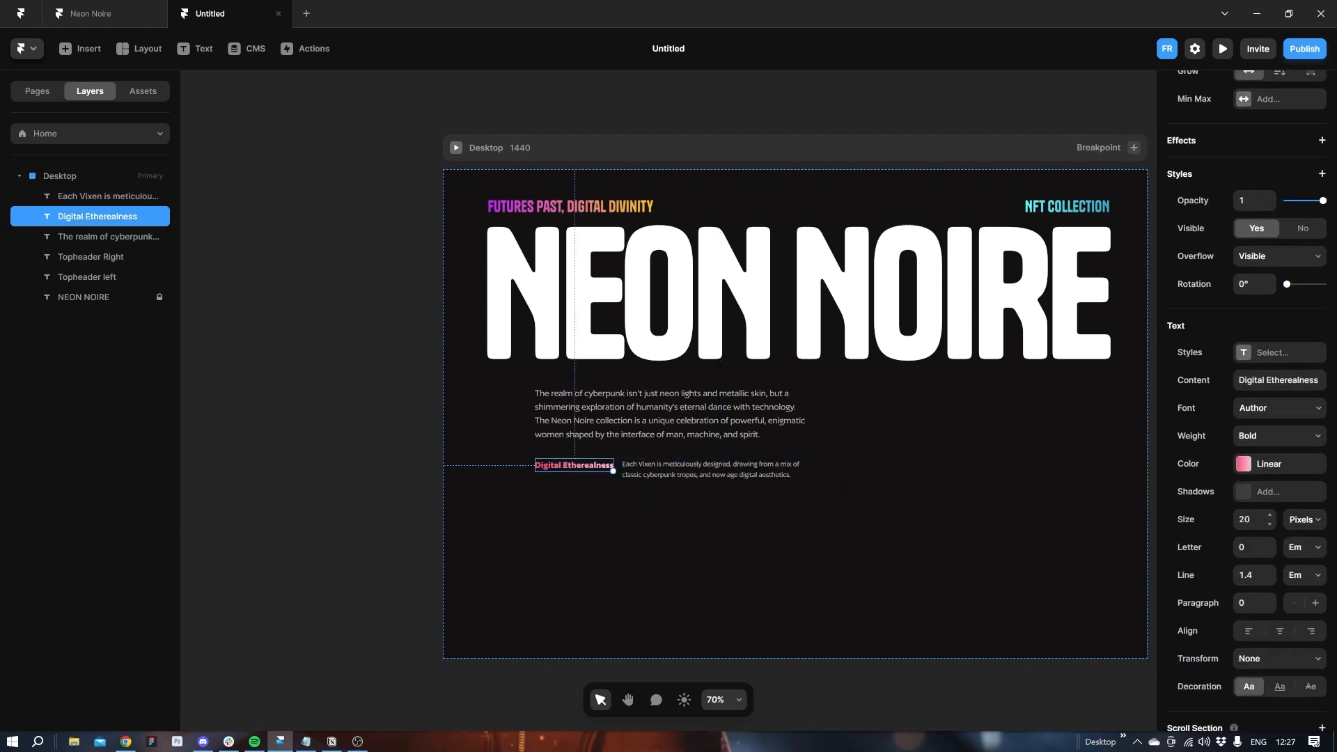
click(1250, 519)
text(16)
key(Return)
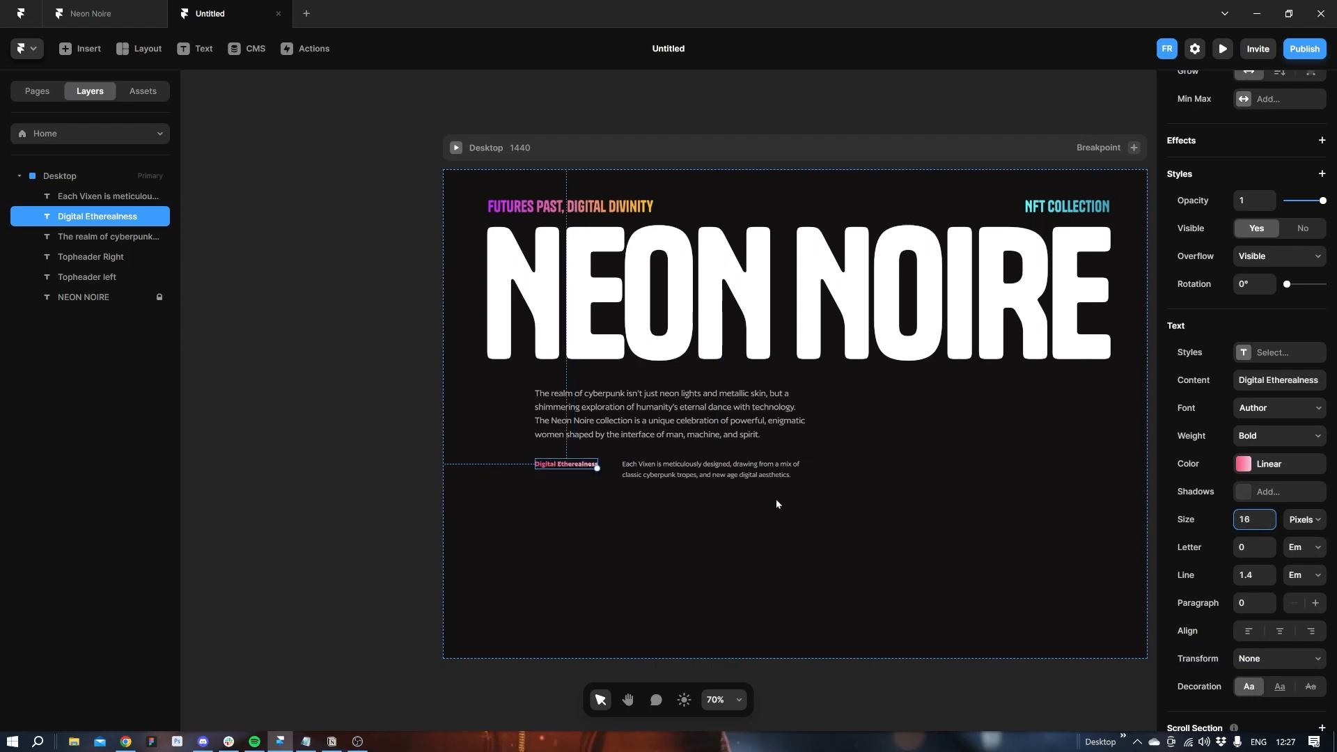
Move the "Each Vixen" description closer to the Digital Etherealness label and colour it white #FFFFFF.
drag(699, 473, 683, 472)
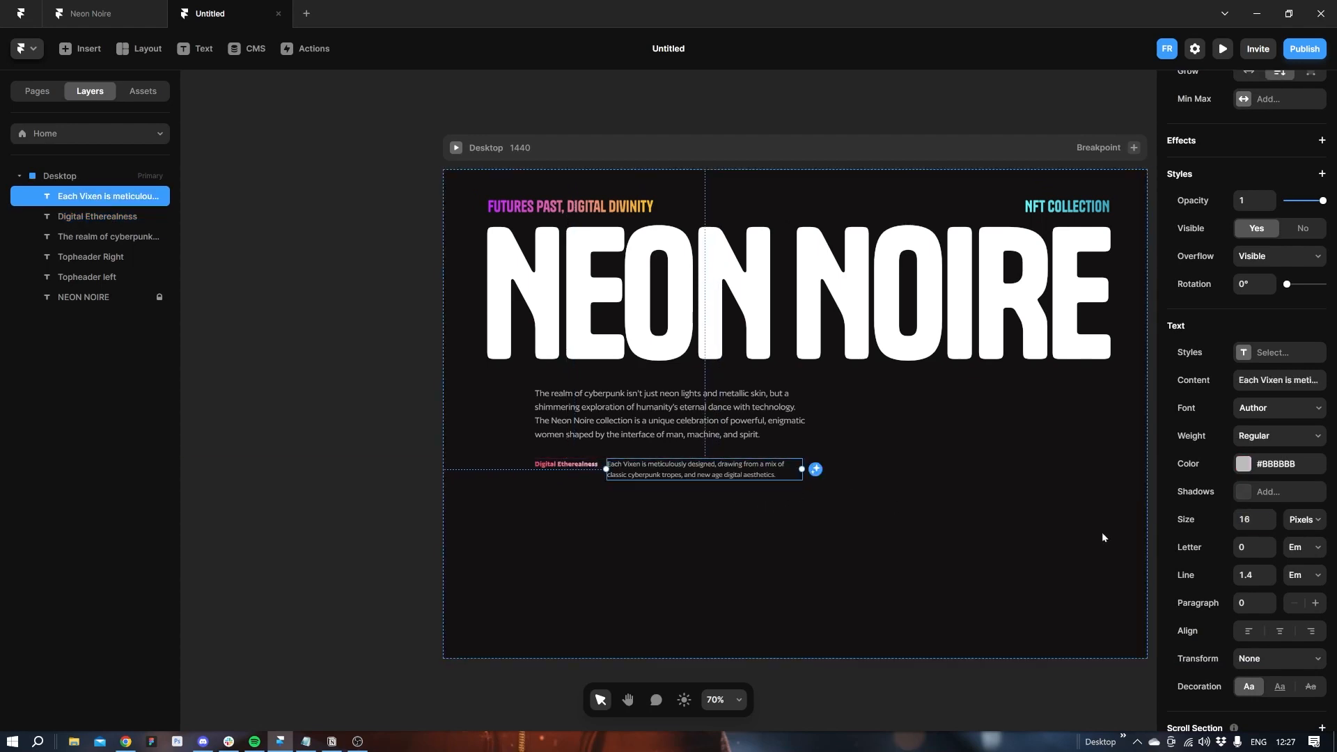
click(1281, 463)
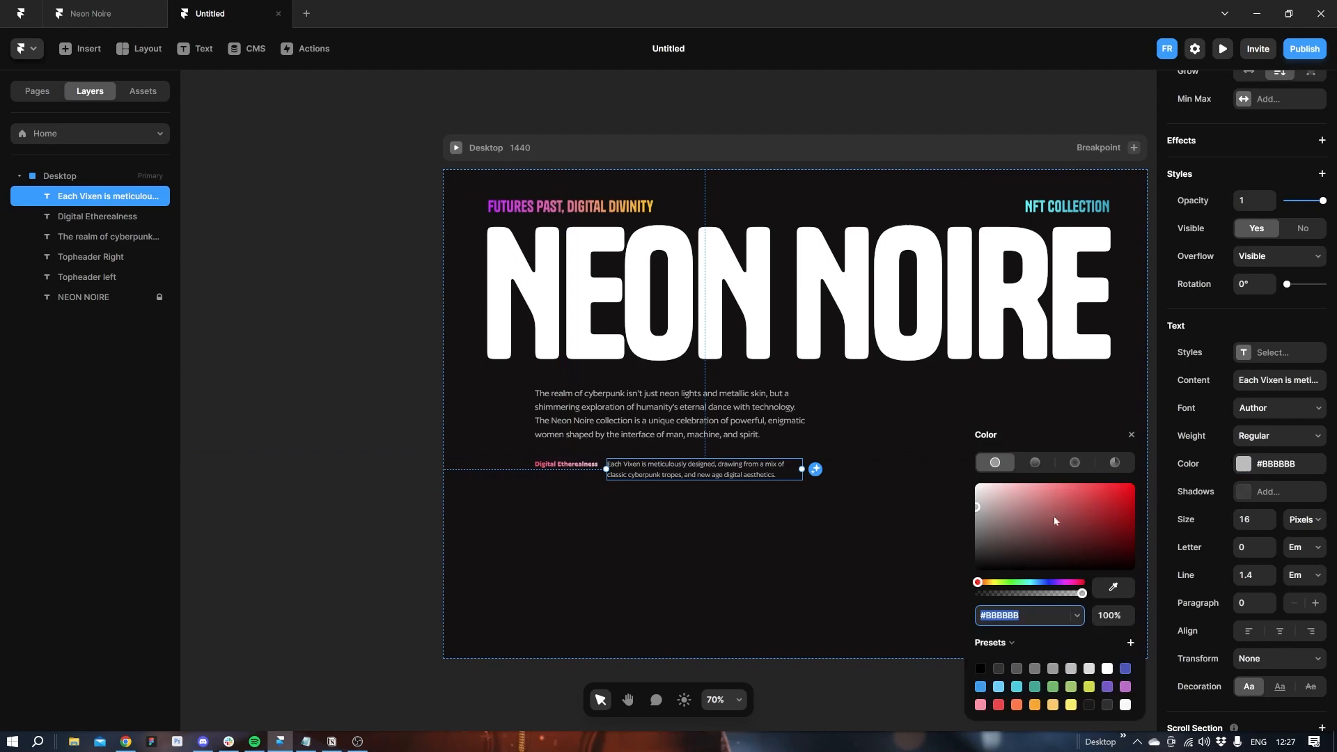
drag(1055, 518, 950, 479)
click(291, 463)
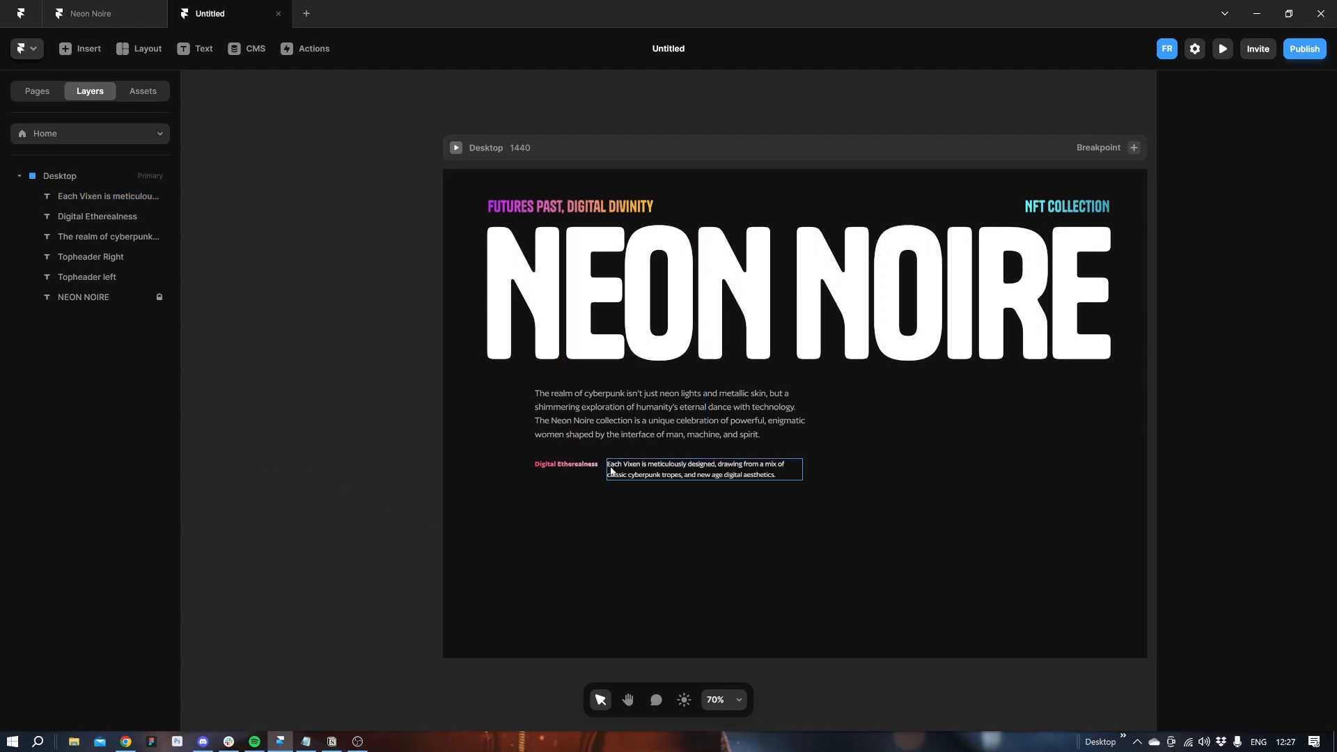
Set the weight of the intro paragraph to Semibold.
click(627, 418)
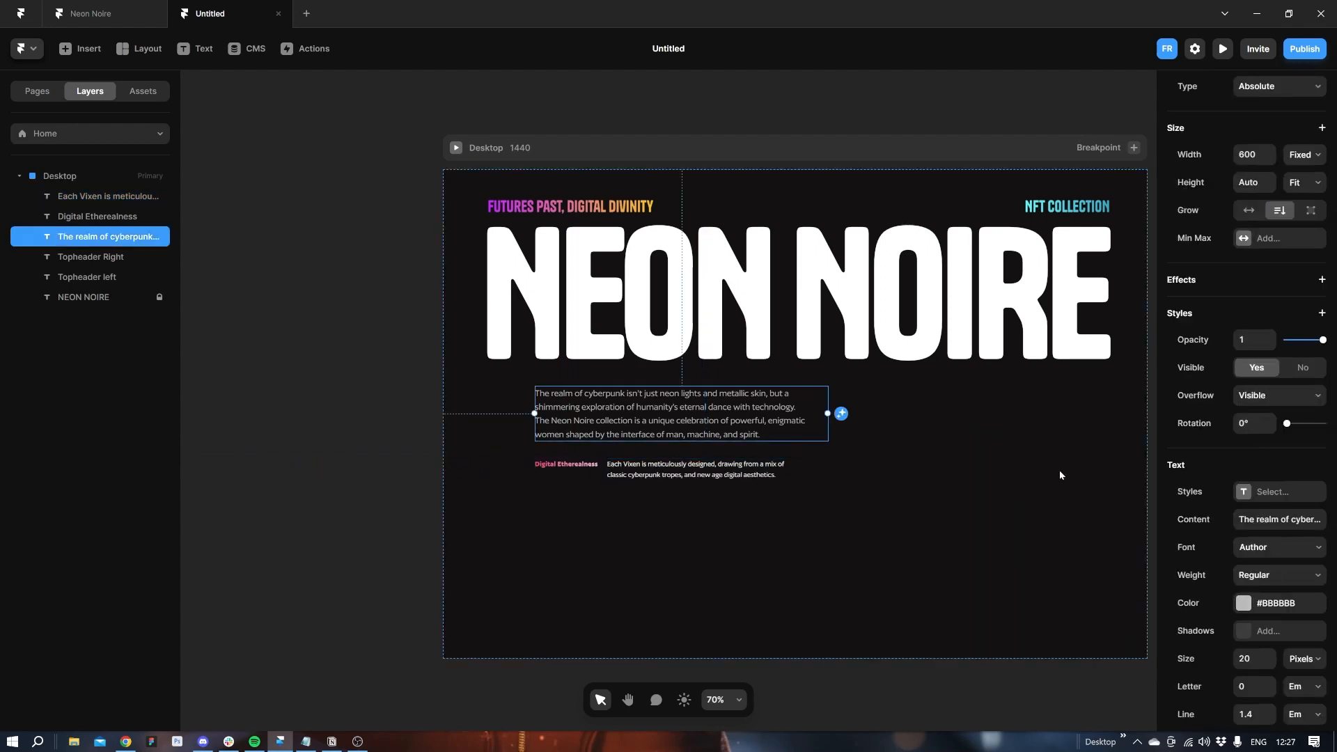
click(1277, 577)
click(1264, 650)
click(1282, 573)
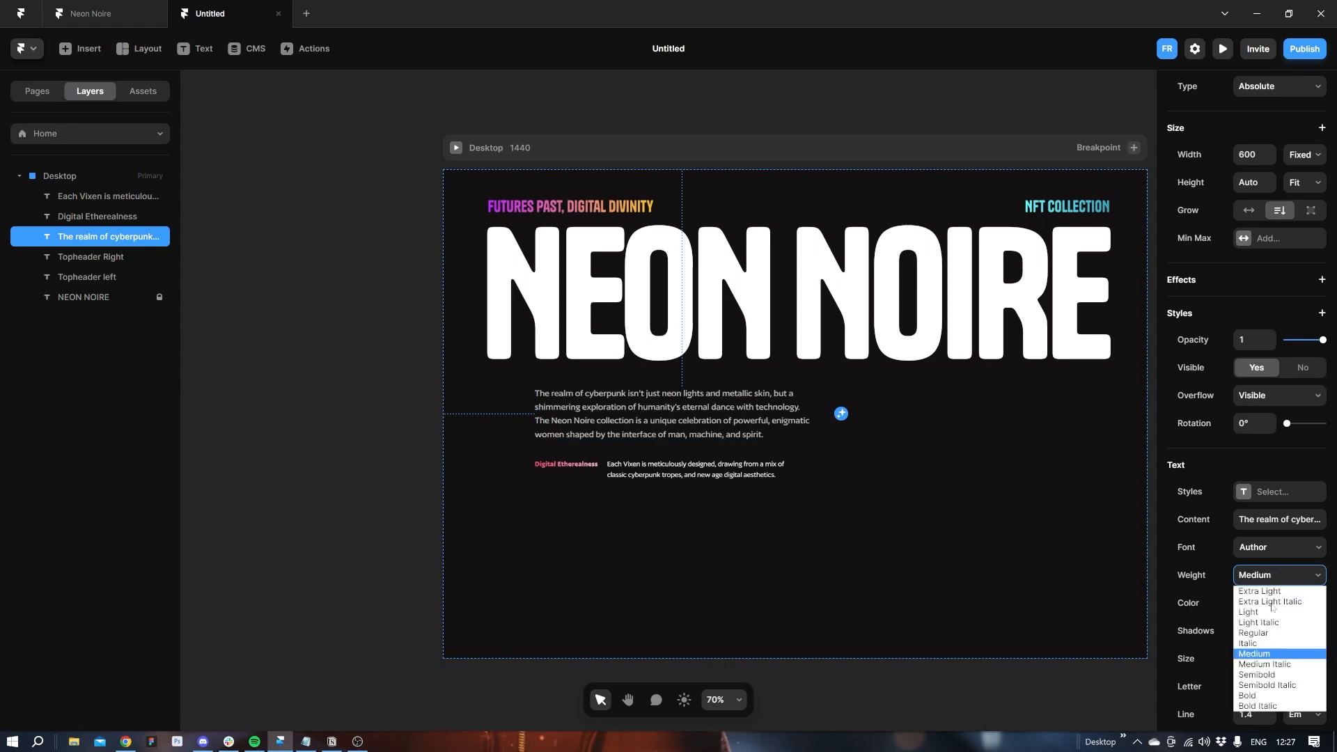
click(1261, 673)
click(345, 503)
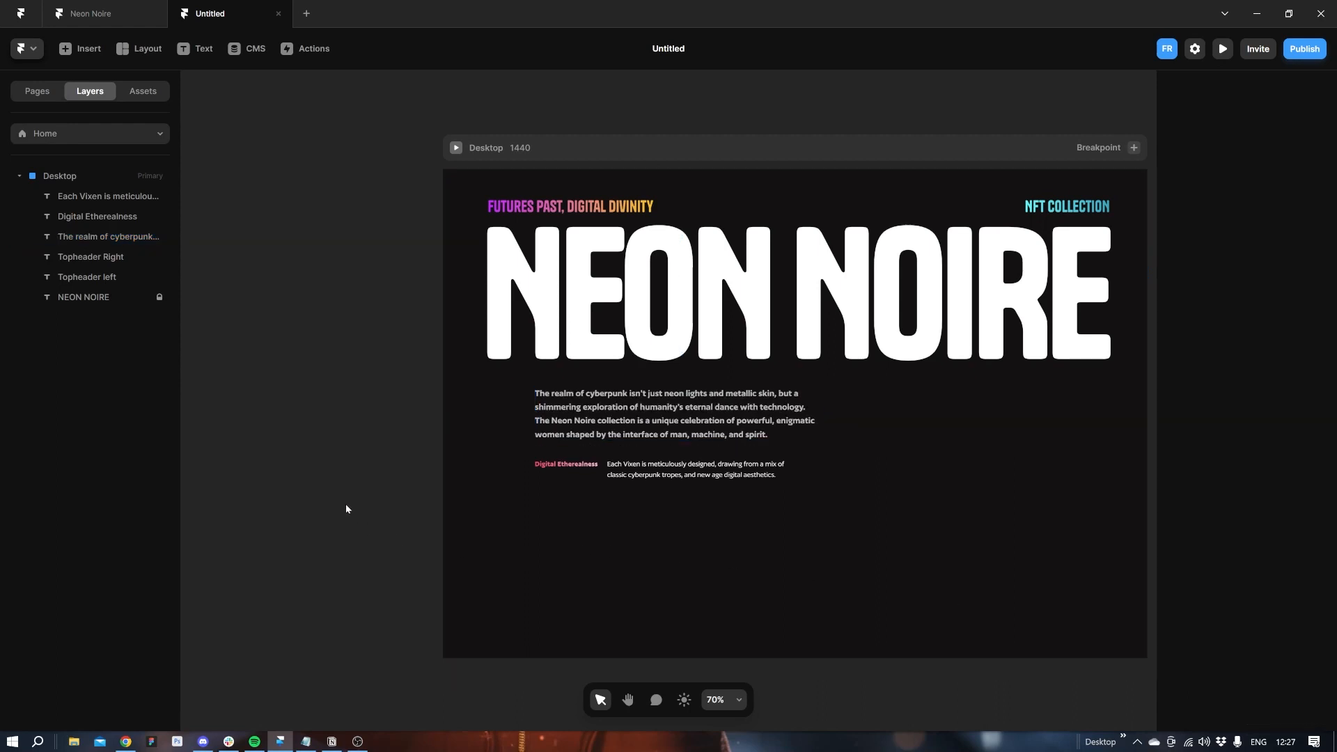
click(604, 407)
Save the purple-to-yellow gradient of the "Futures Past, Digital Divinity" text as a colour preset.
click(559, 465)
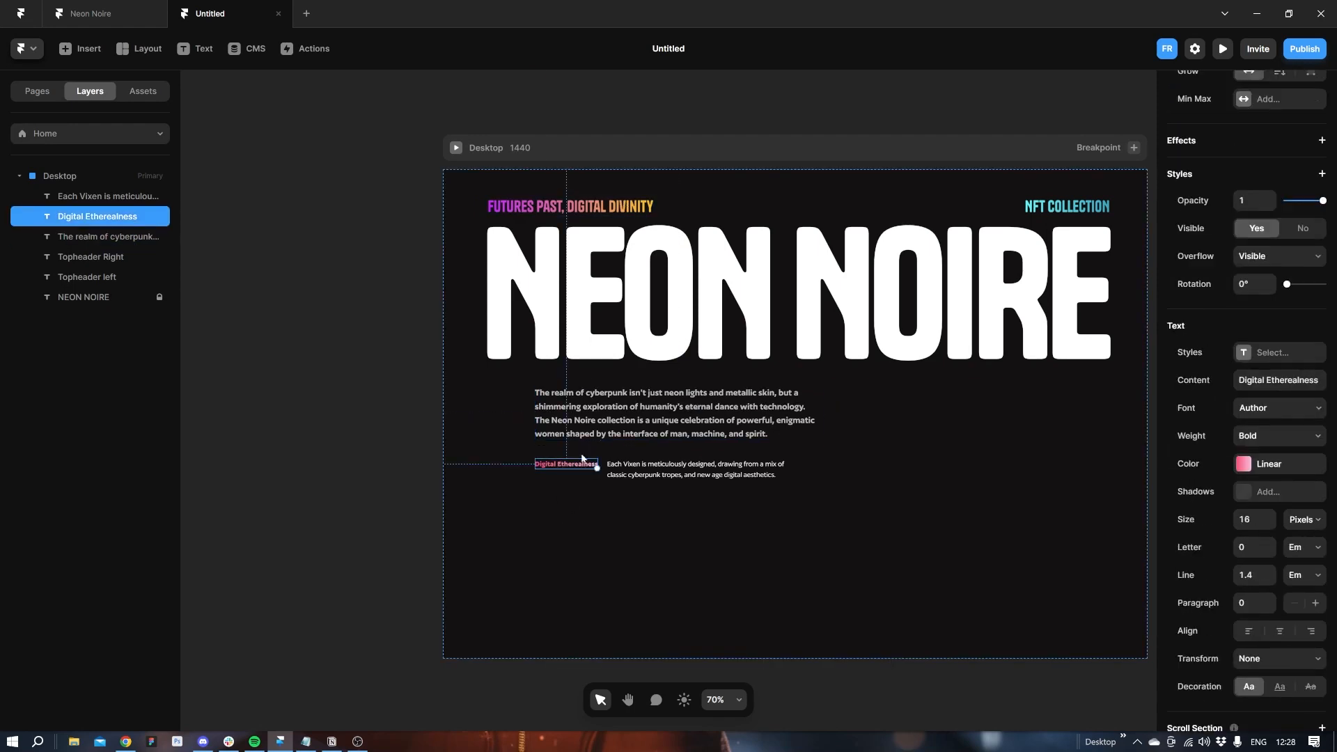
click(618, 208)
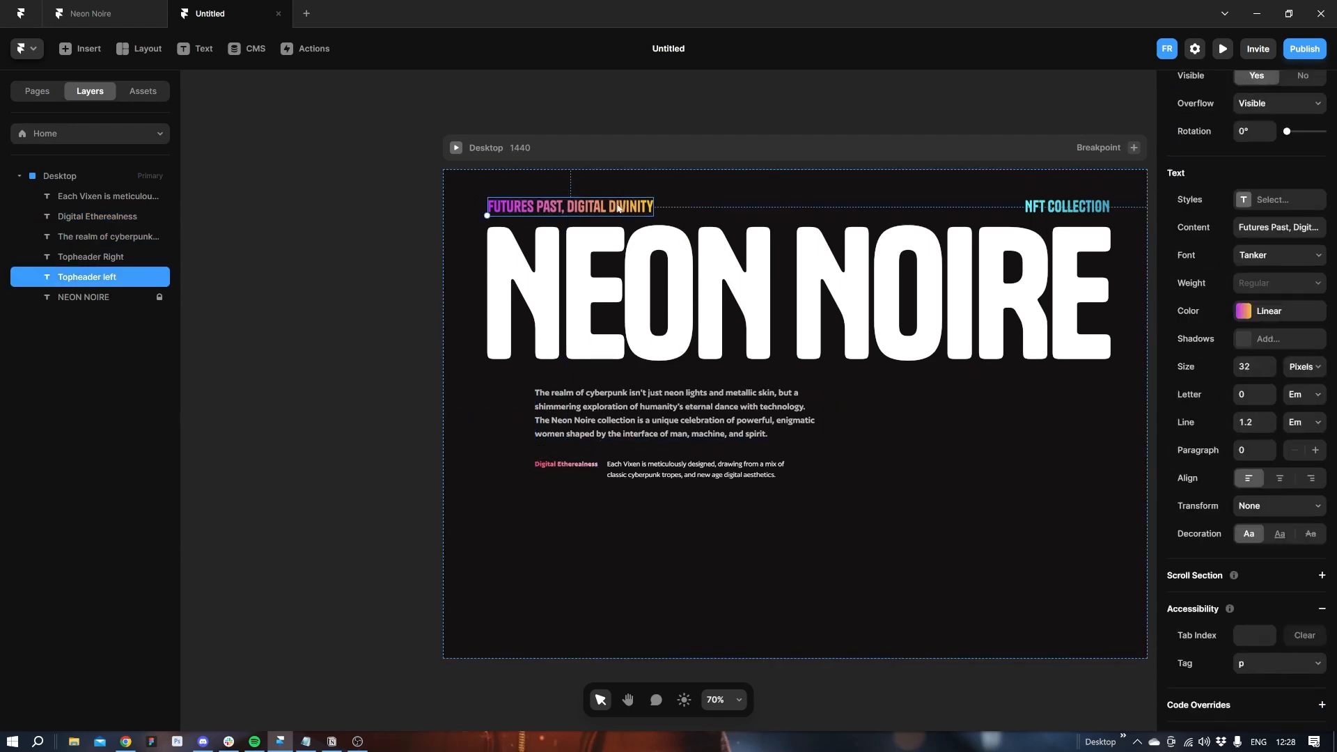
click(1245, 313)
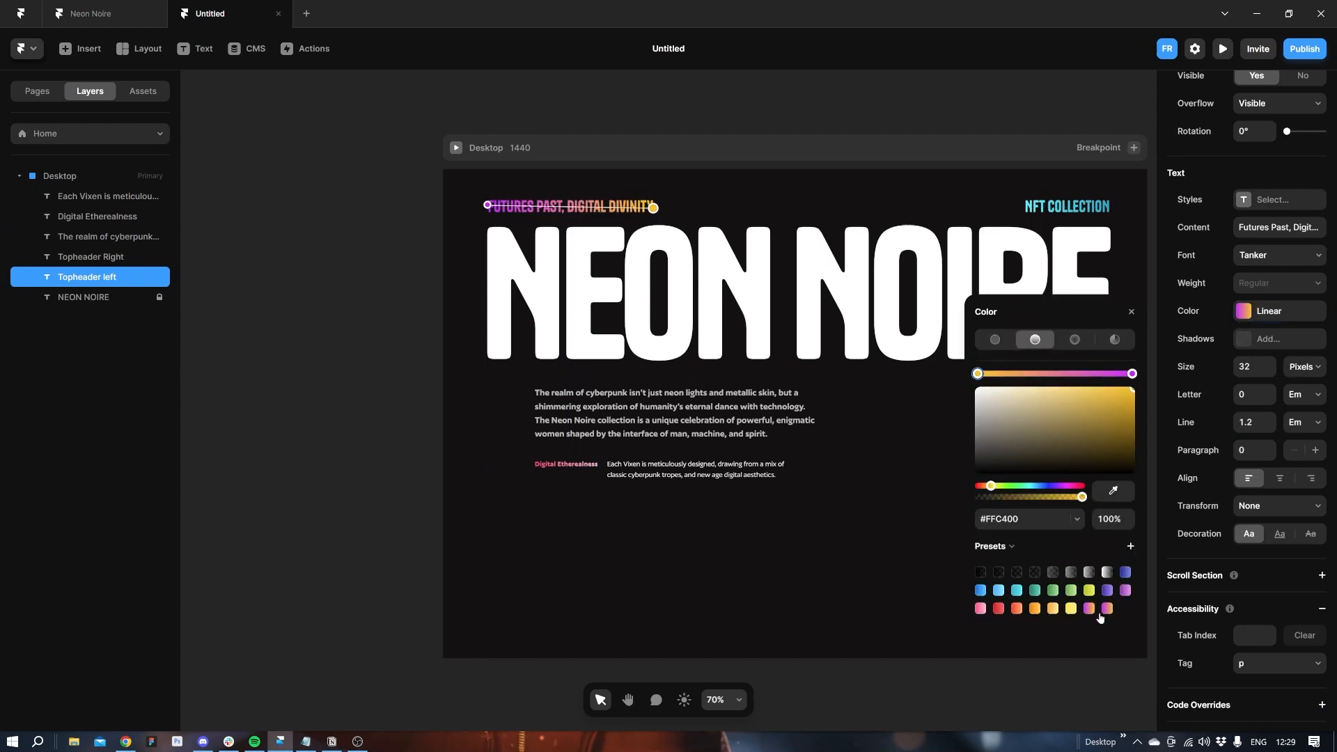
click(426, 398)
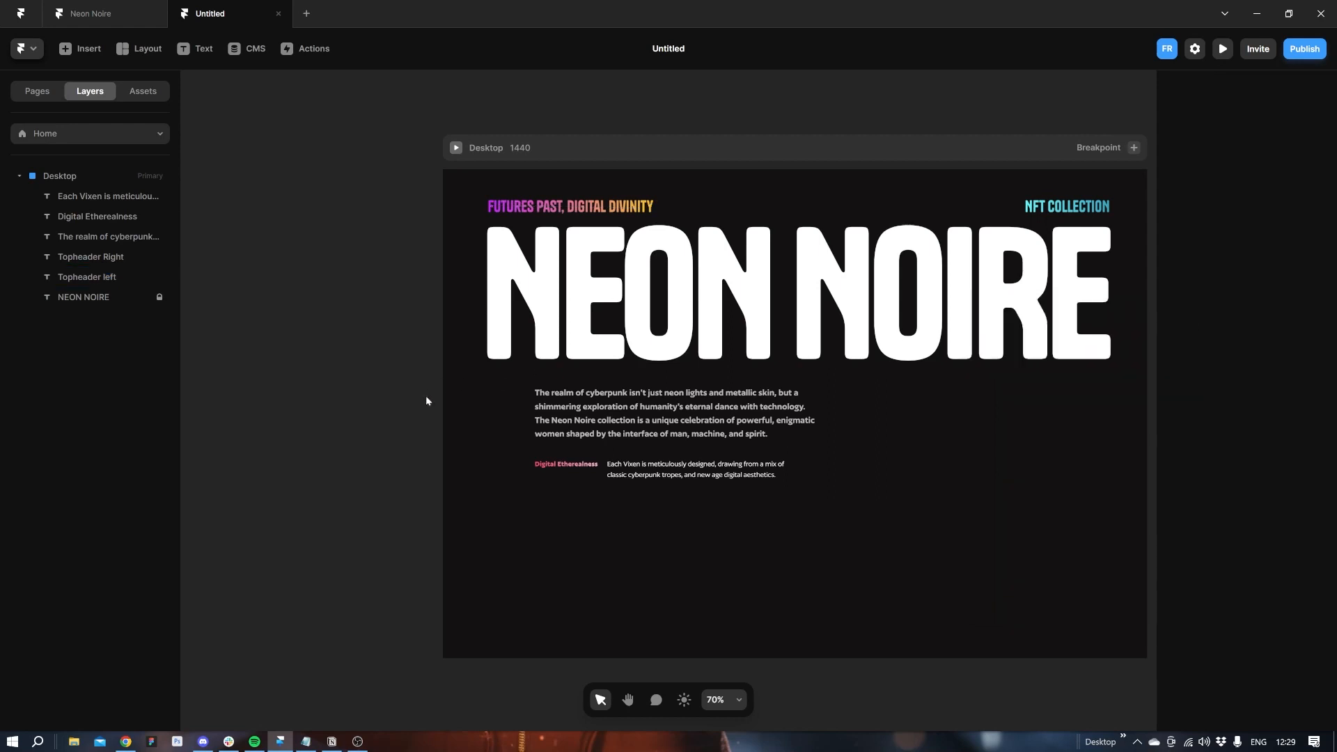
Apply the saved purple-to-yellow gradient preset to the Digital Etherealness label.
click(563, 463)
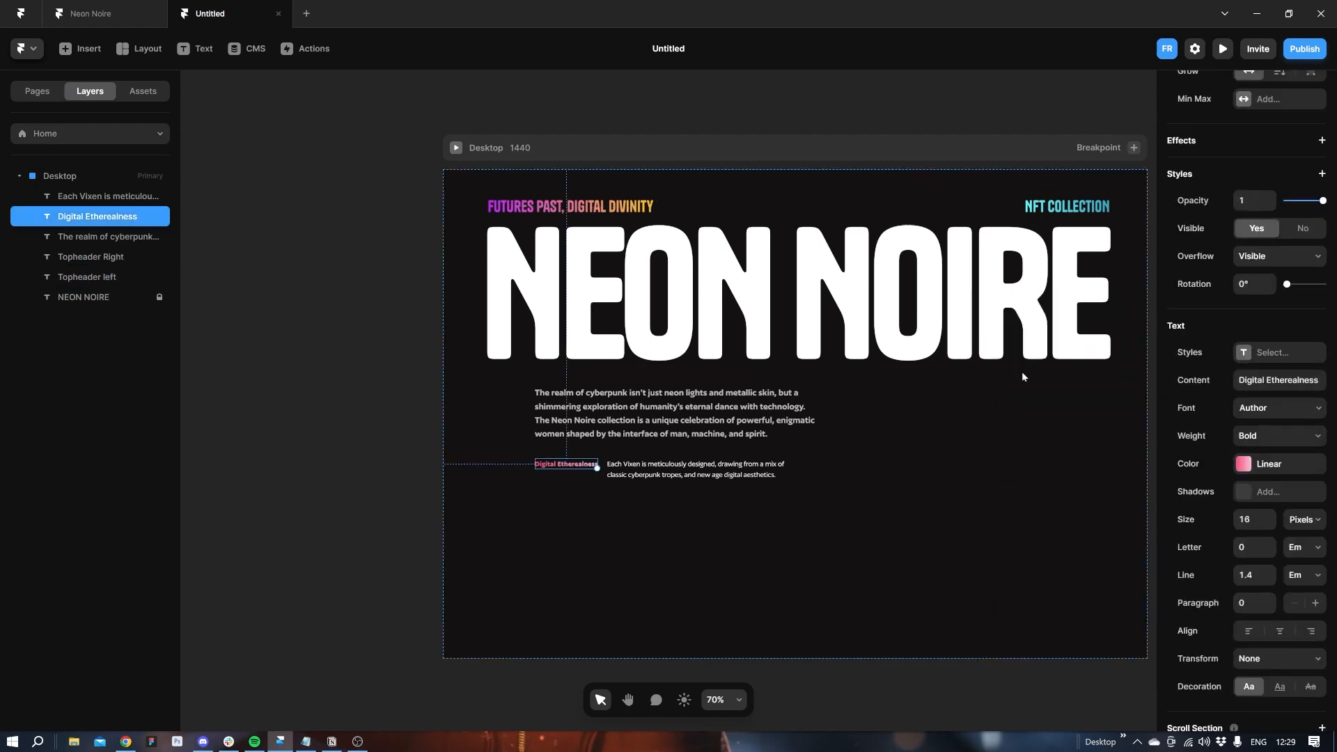
click(1245, 463)
click(1106, 705)
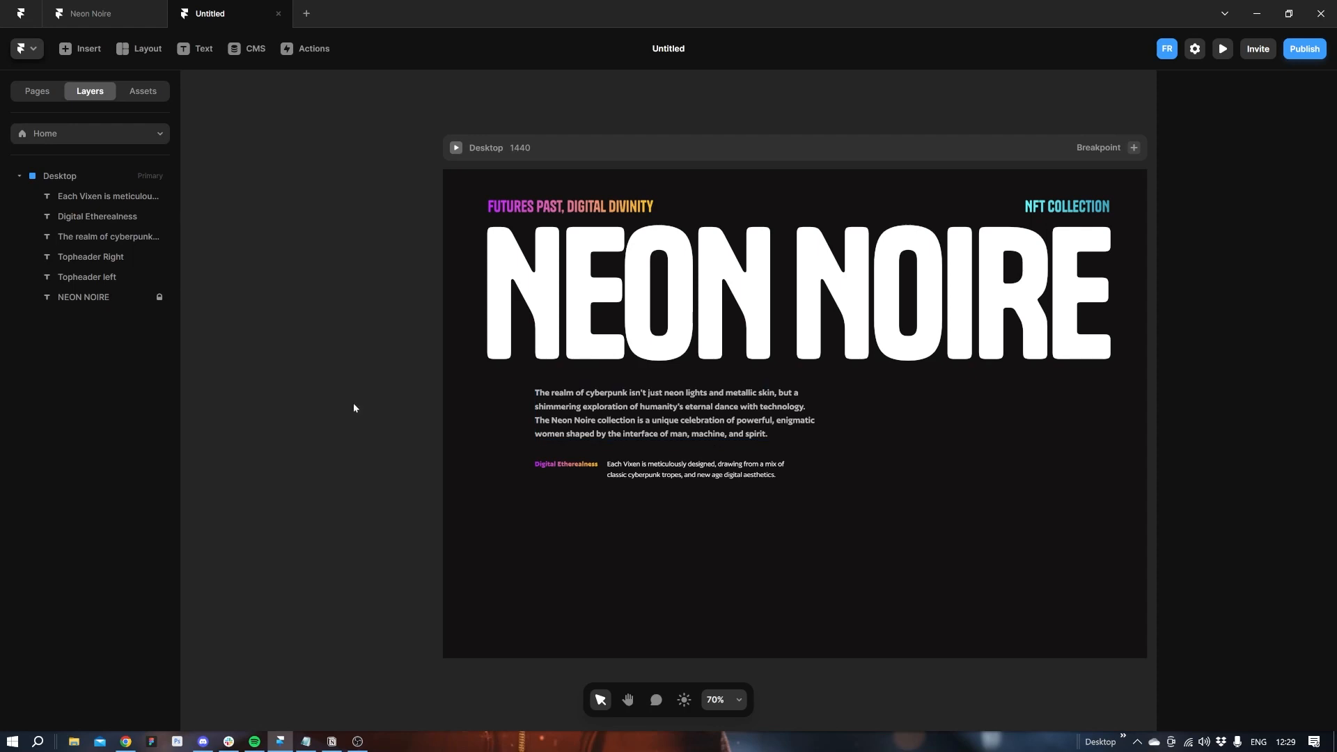
Select all six text layers, from the "Each Vixen" description to NEON NOIRE, and wrap them in a frame.
click(98, 237)
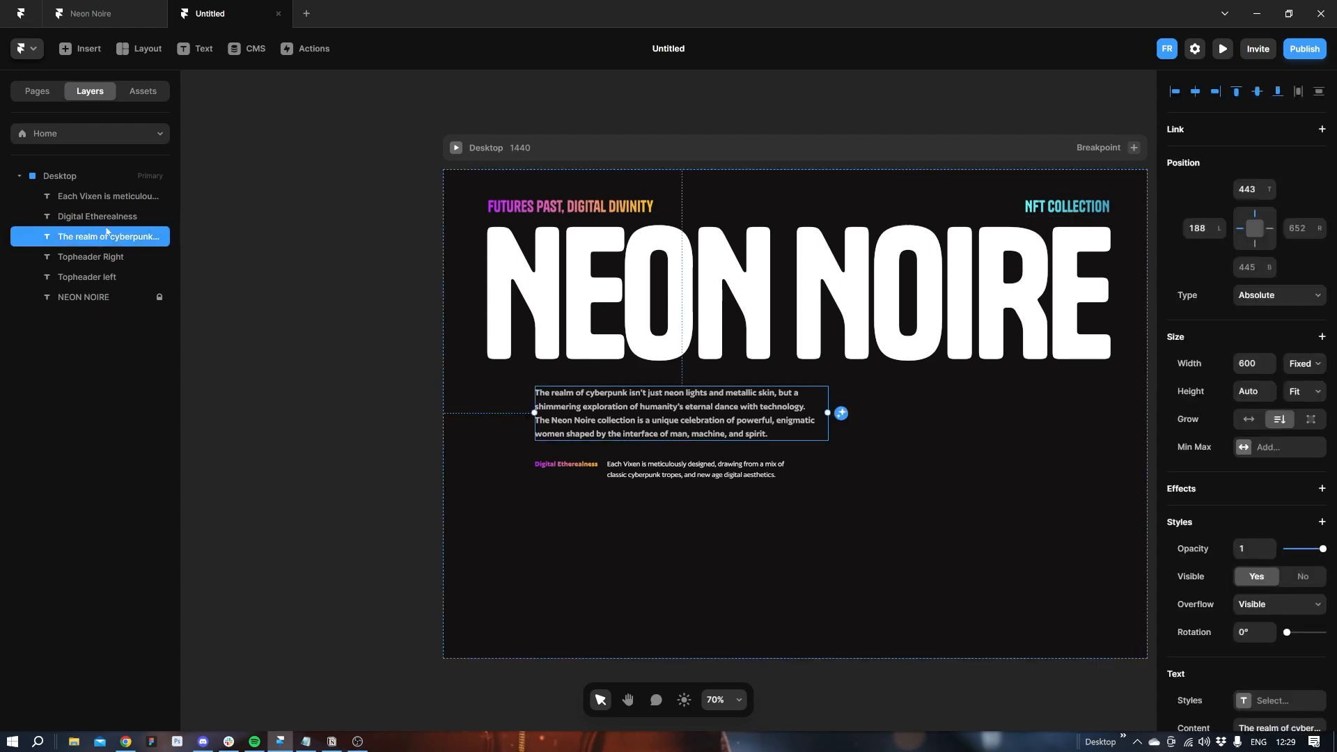
click(105, 196)
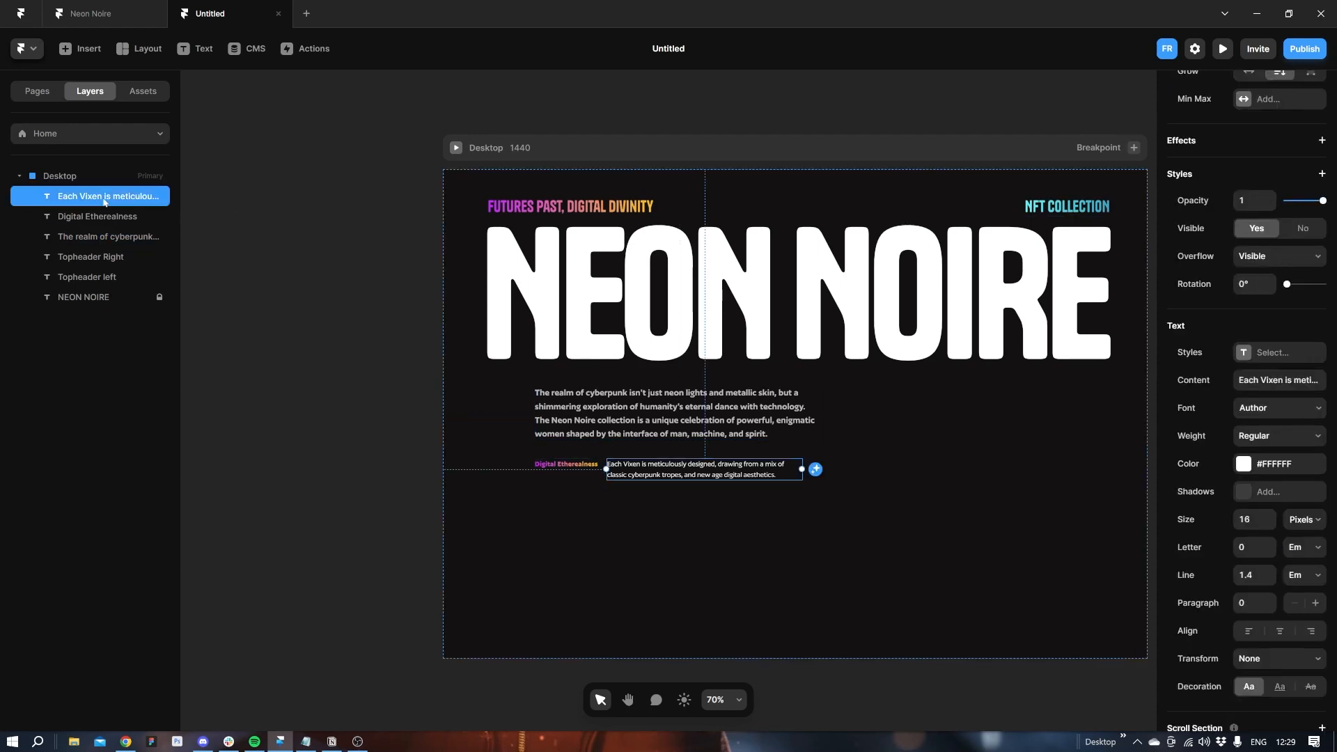
shift+click(101, 277)
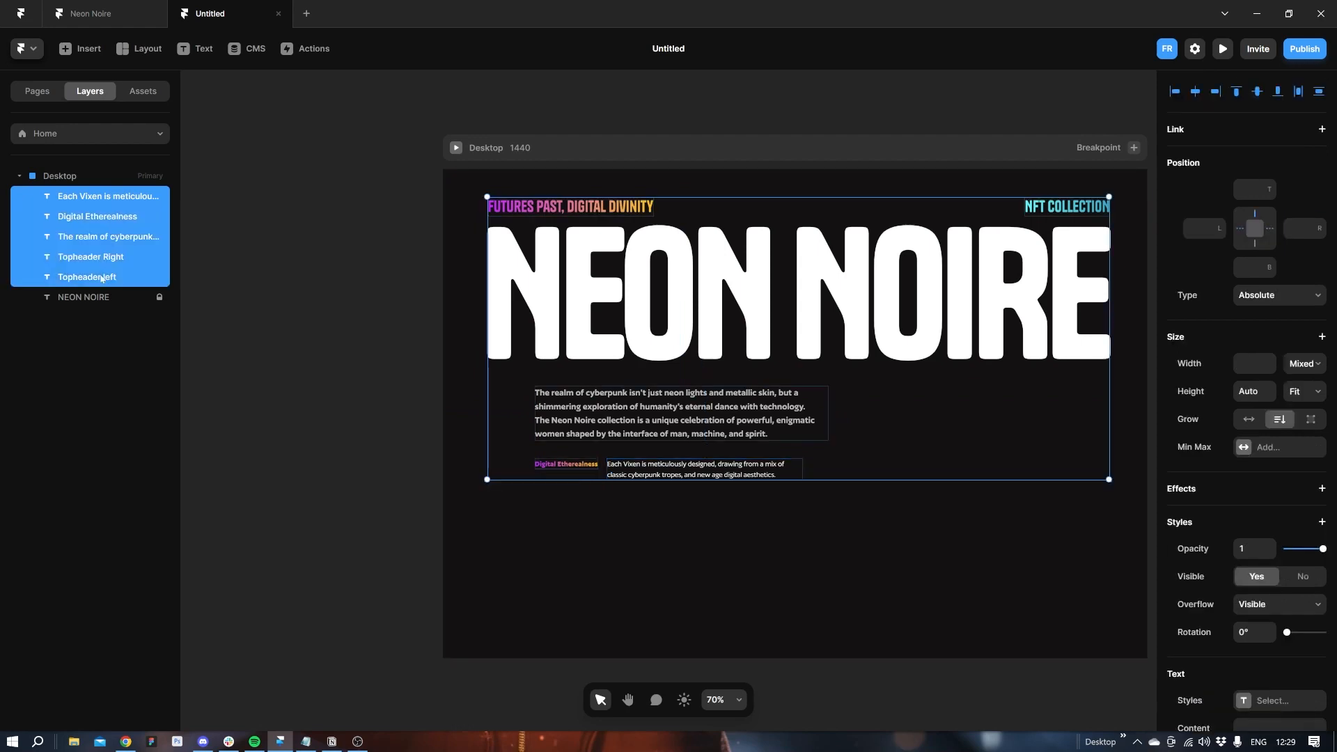
click(231, 298)
click(102, 297)
shift+click(114, 198)
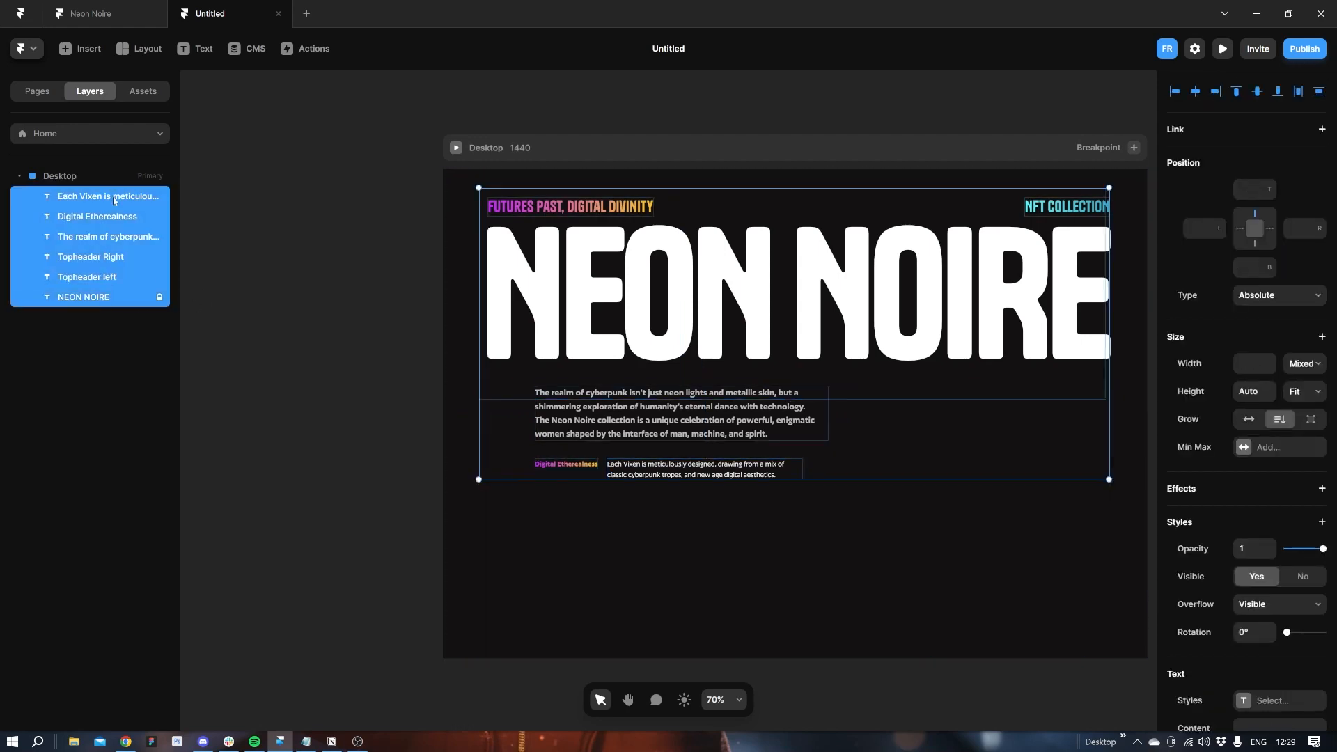
right_click(114, 201)
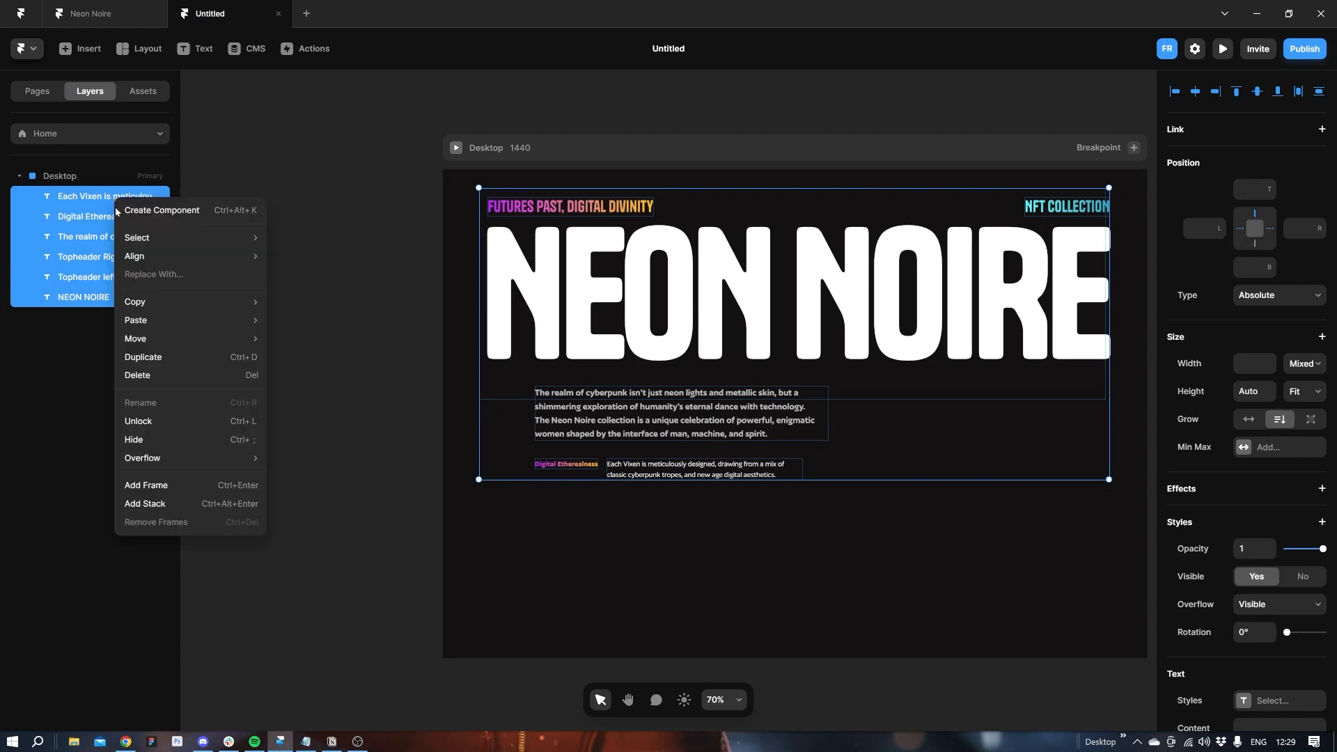
click(154, 486)
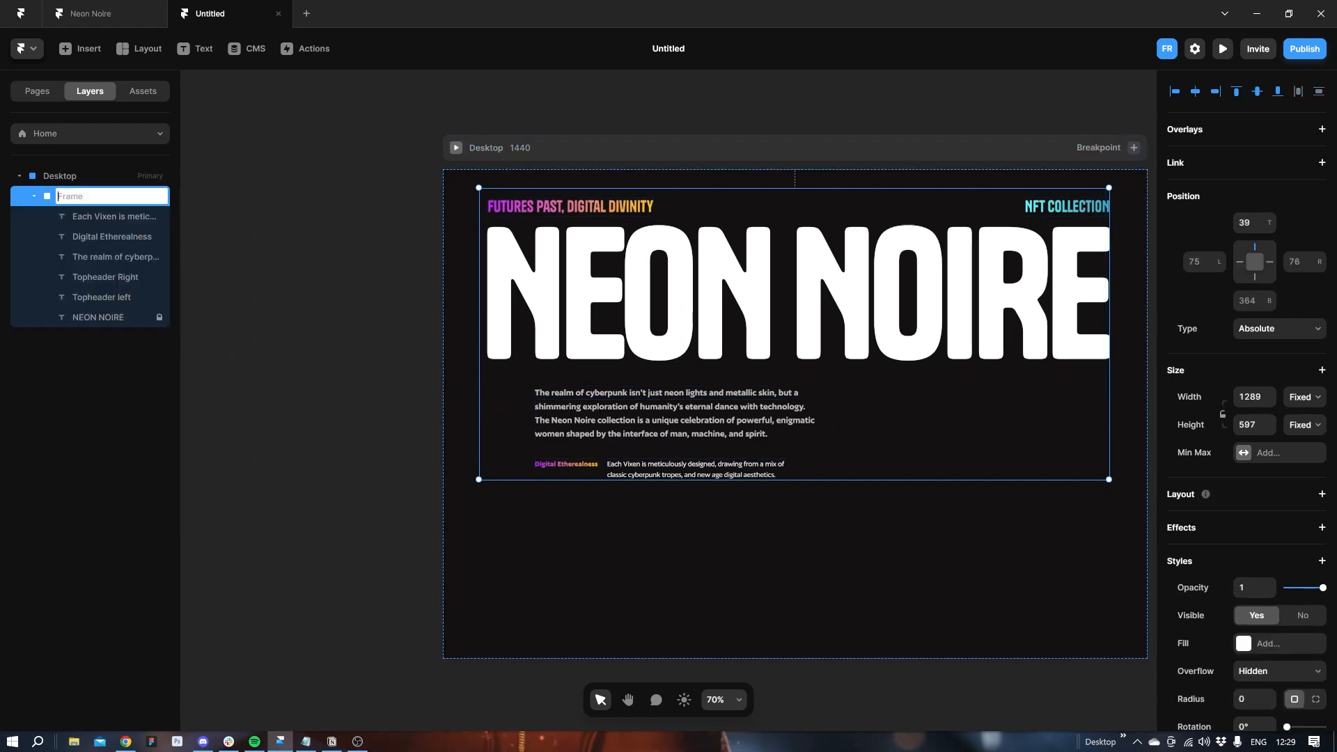
Rename the new frame holding the six text layers as Content and collapse it in the layer list.
text(Content)
key(Return)
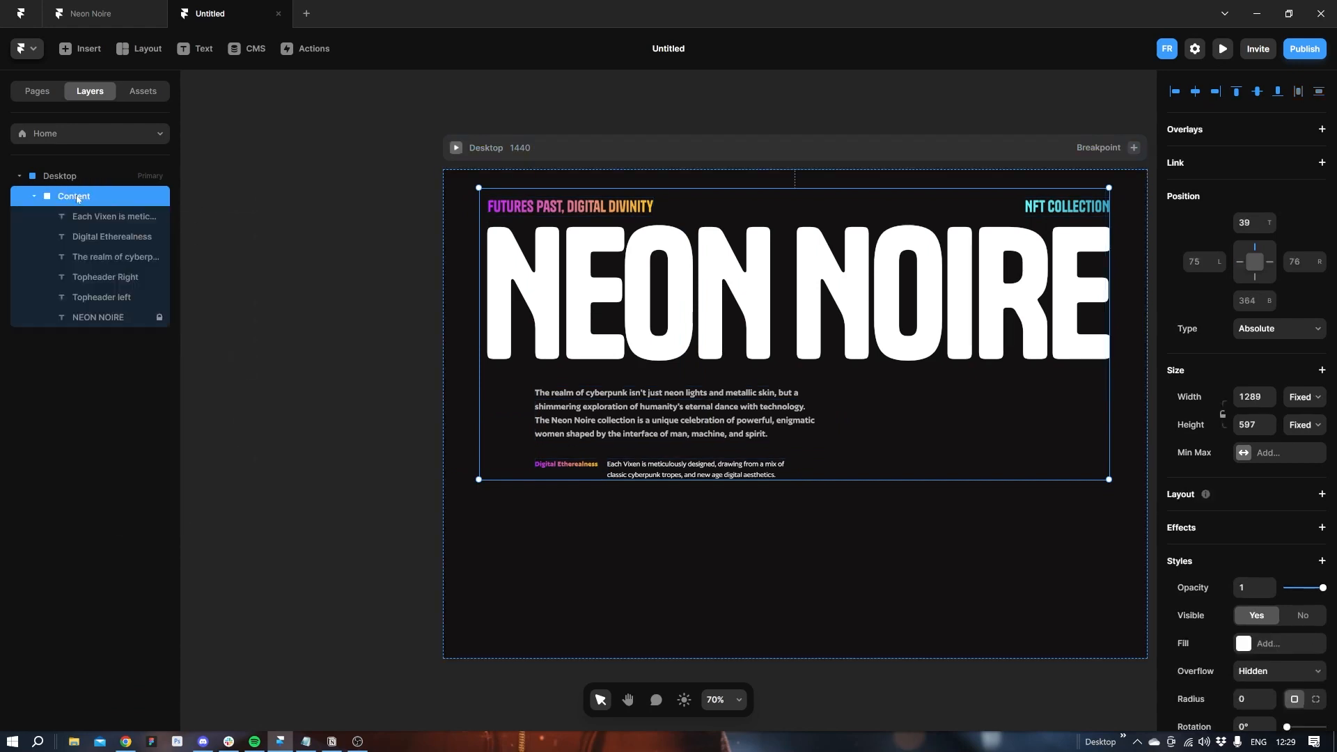
click(35, 197)
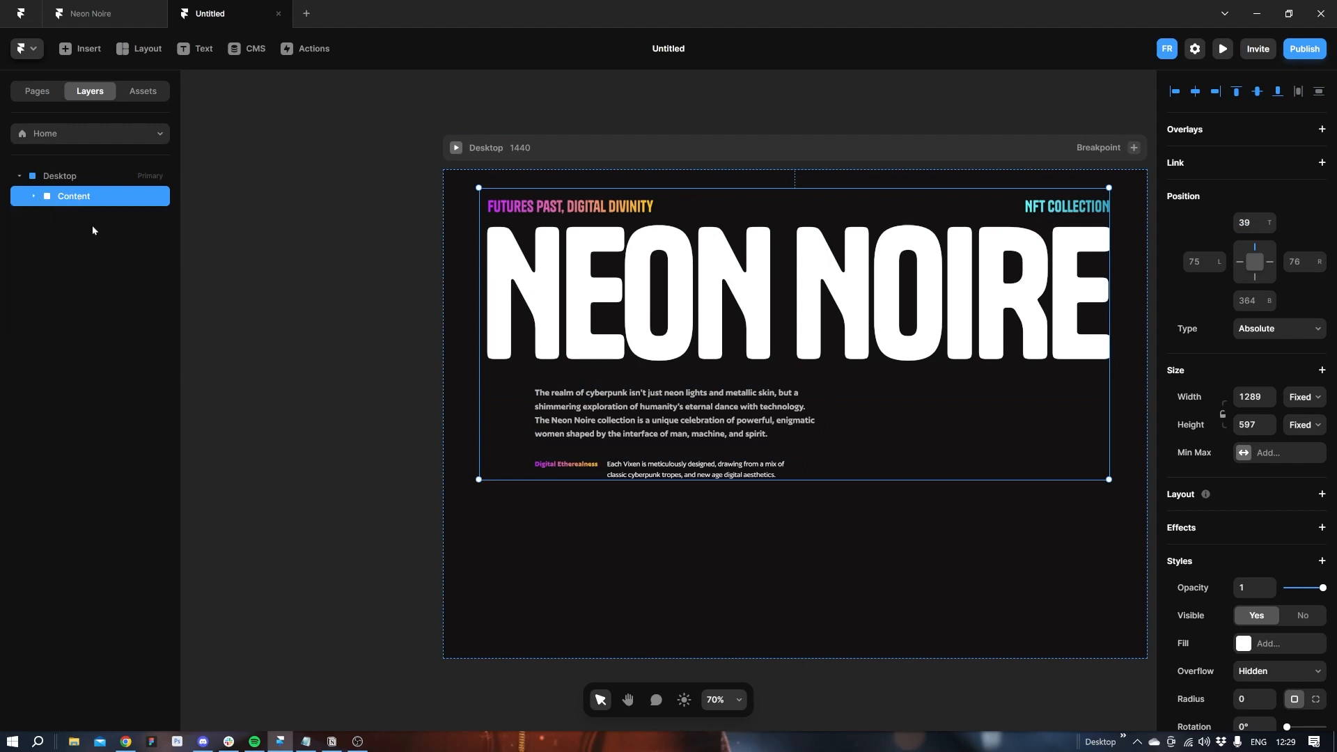
click(318, 310)
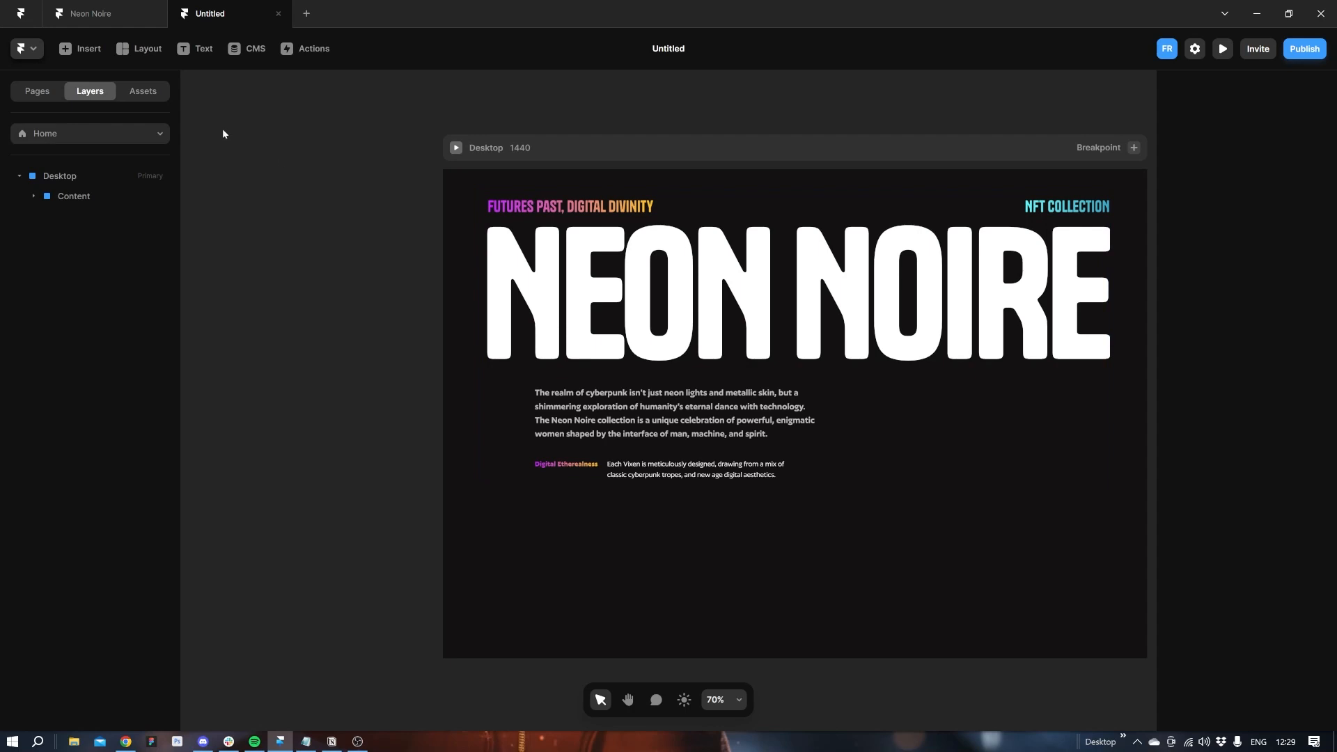
Draw a frame about 1576 × 689 over the upper part of the page and give it a radial gradient fill.
key(f)
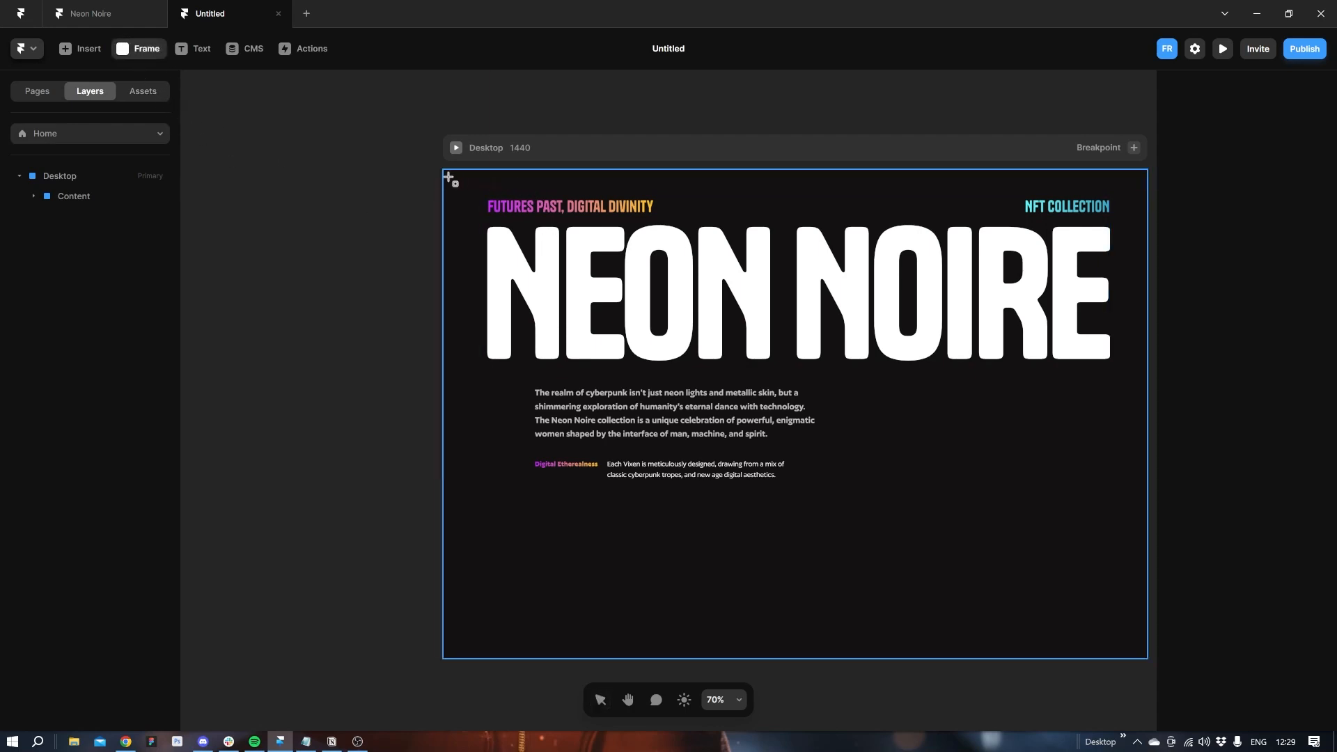
drag(420, 165, 1018, 504)
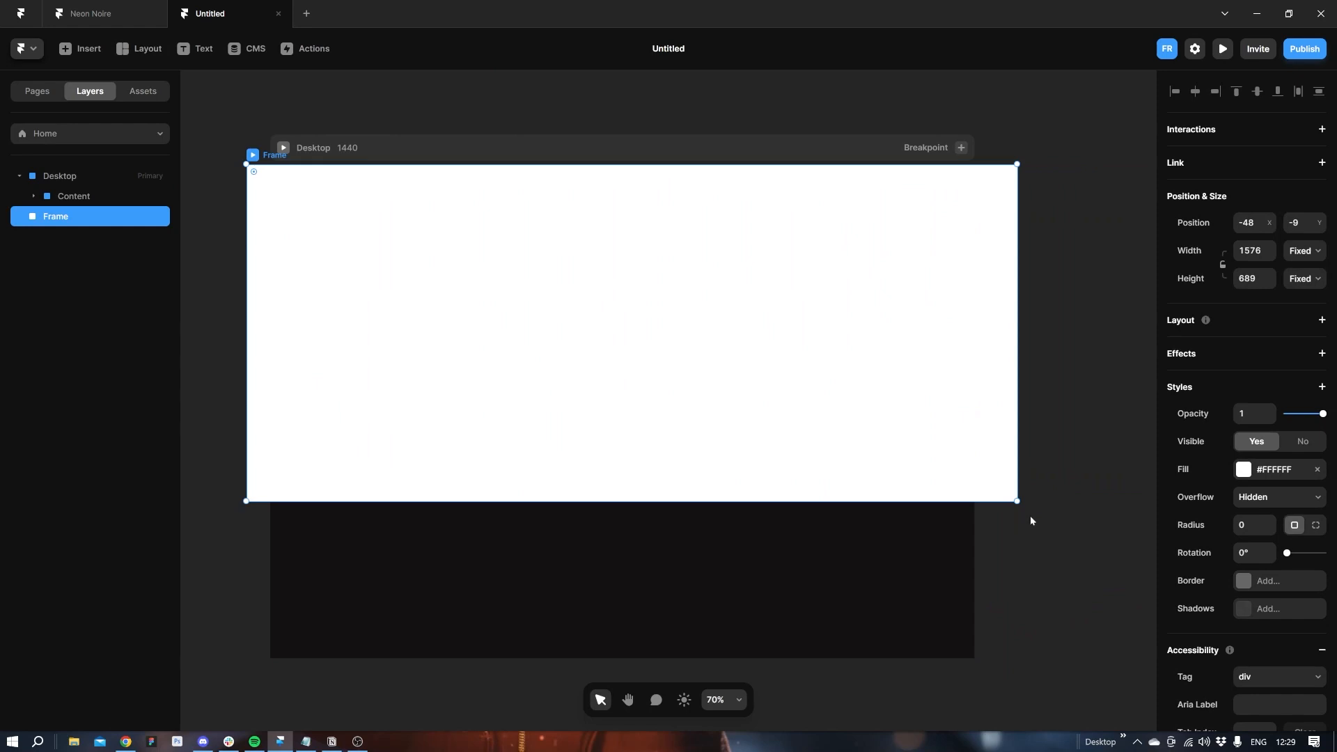
click(1242, 470)
click(1023, 445)
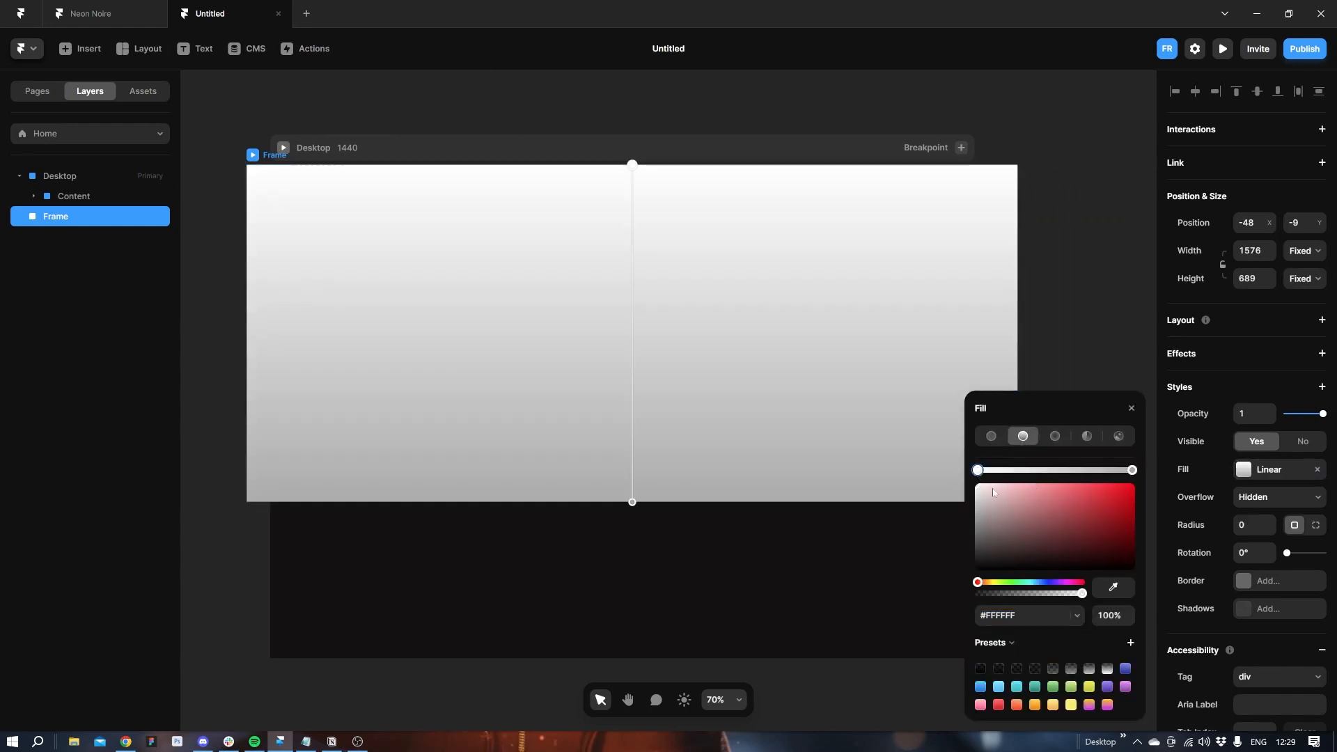
drag(1082, 594, 954, 595)
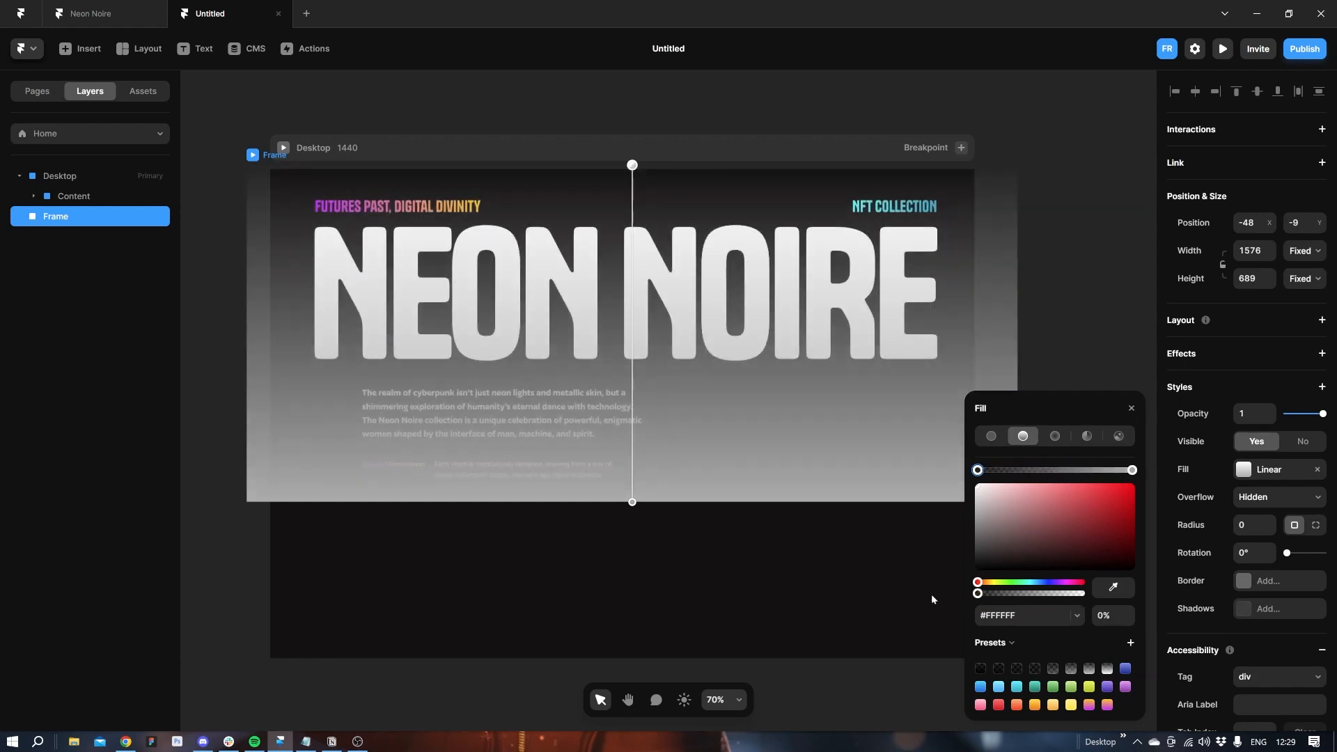
click(1055, 436)
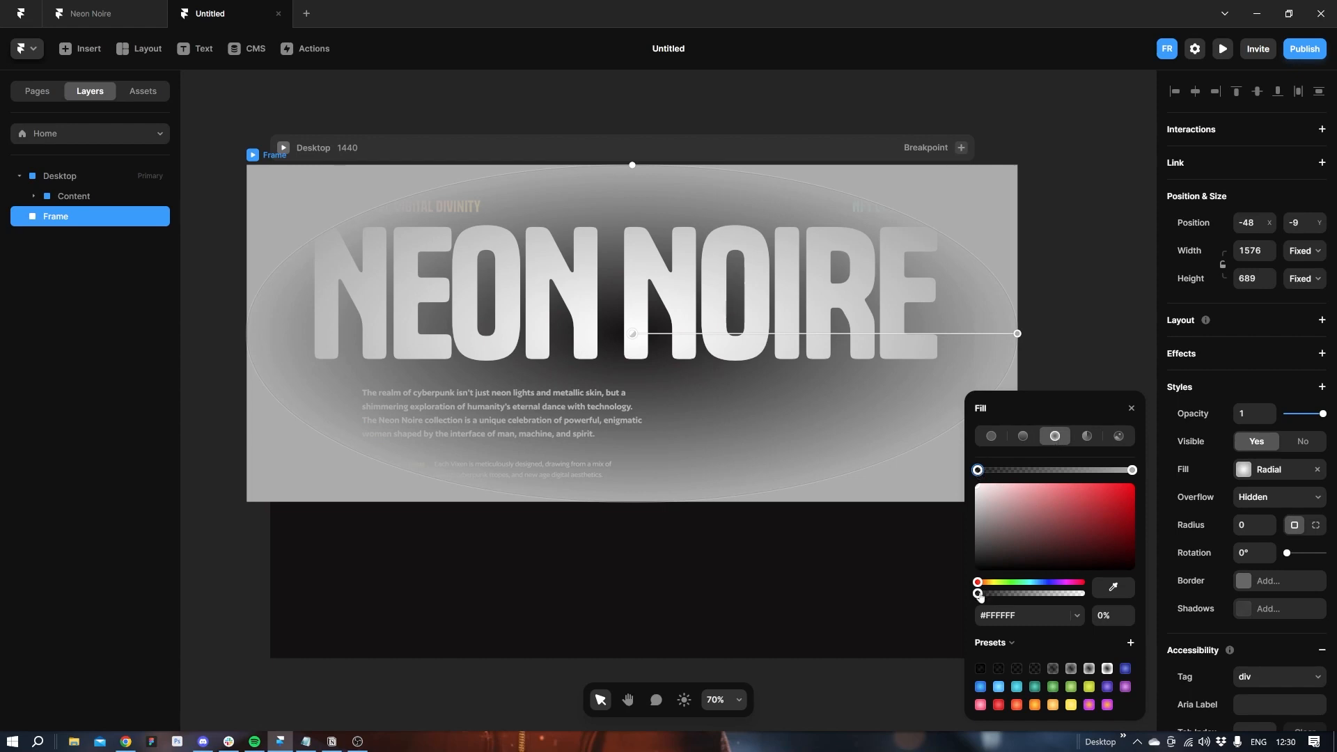
Make the frame's radial gradient fade from blue #1A9FFF at the centre to fully transparent black #000000 at the outer edge.
mouse_move(978, 593)
mouse_down()
mouse_move(1084, 593)
mouse_move(963, 592)
mouse_move(1009, 594)
mouse_move(979, 584)
mouse_up()
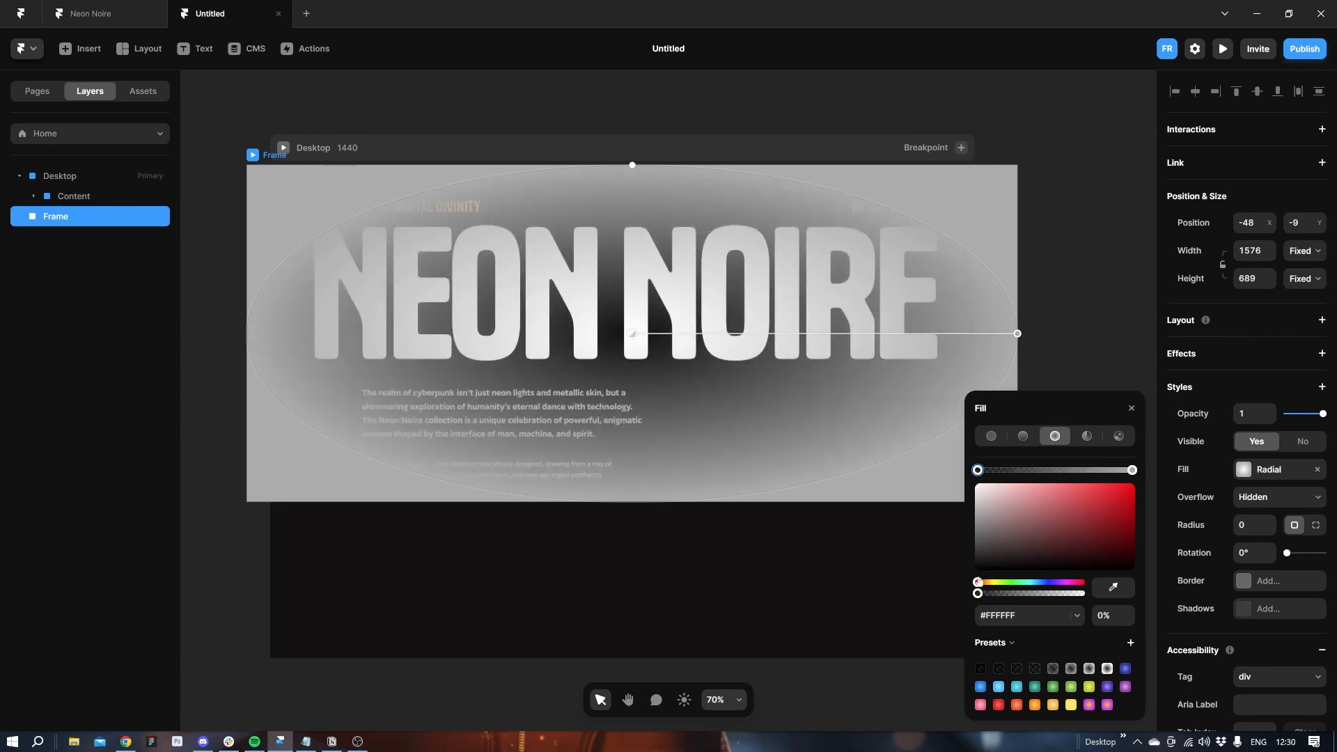
click(1133, 470)
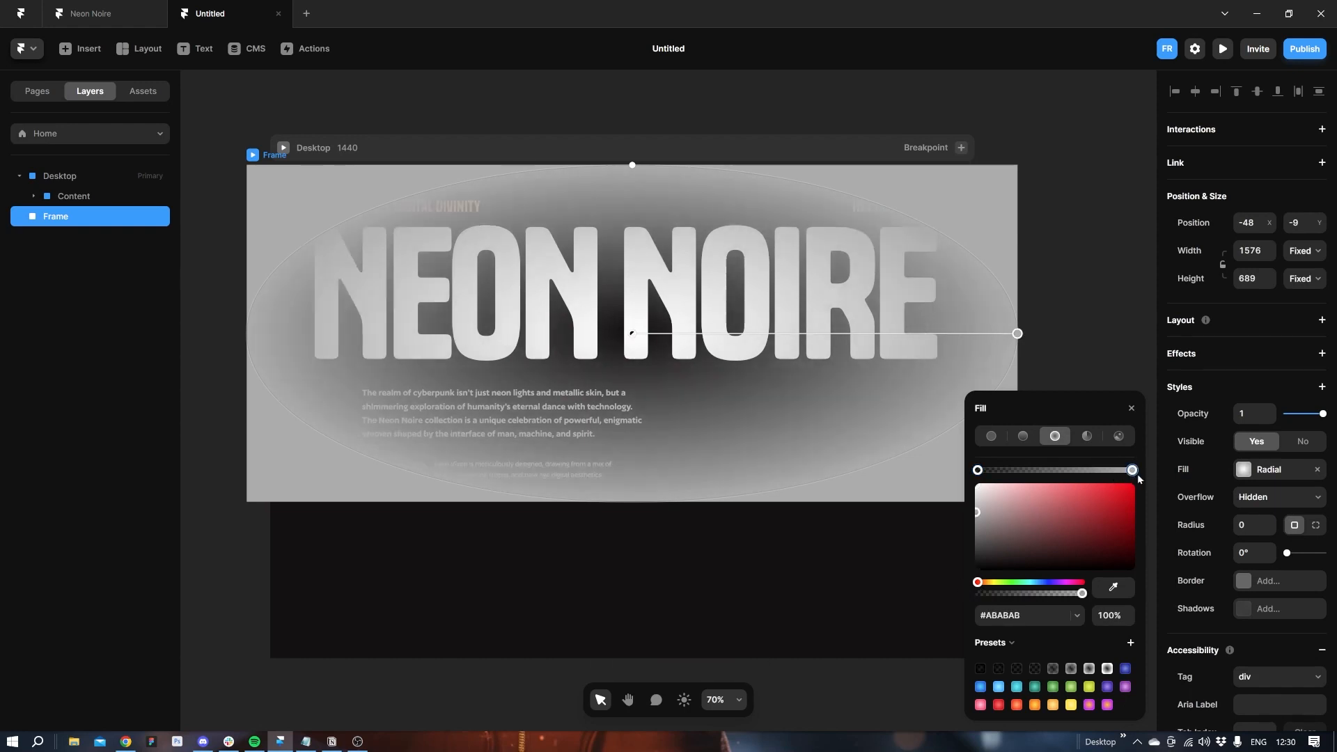
click(1126, 486)
drag(1132, 470, 1179, 478)
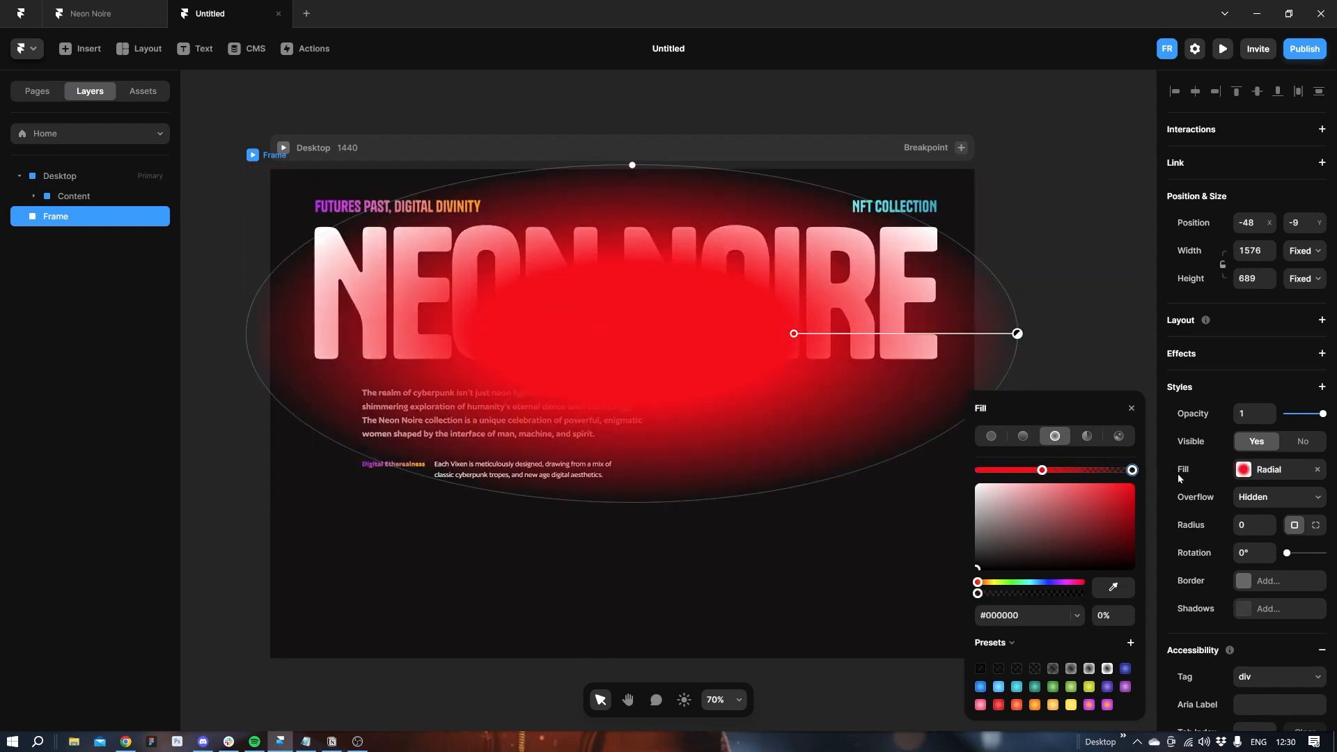
drag(1042, 470, 943, 466)
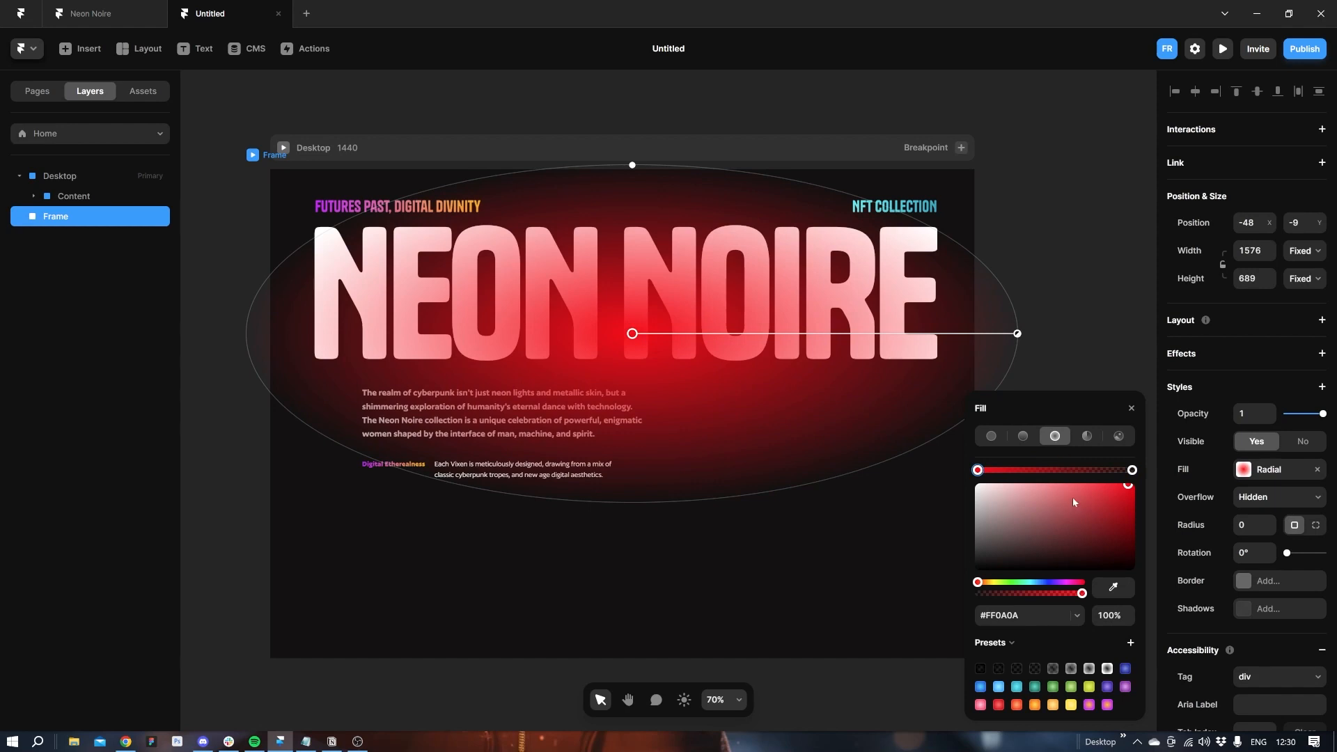
click(1037, 582)
drag(1084, 517, 1118, 484)
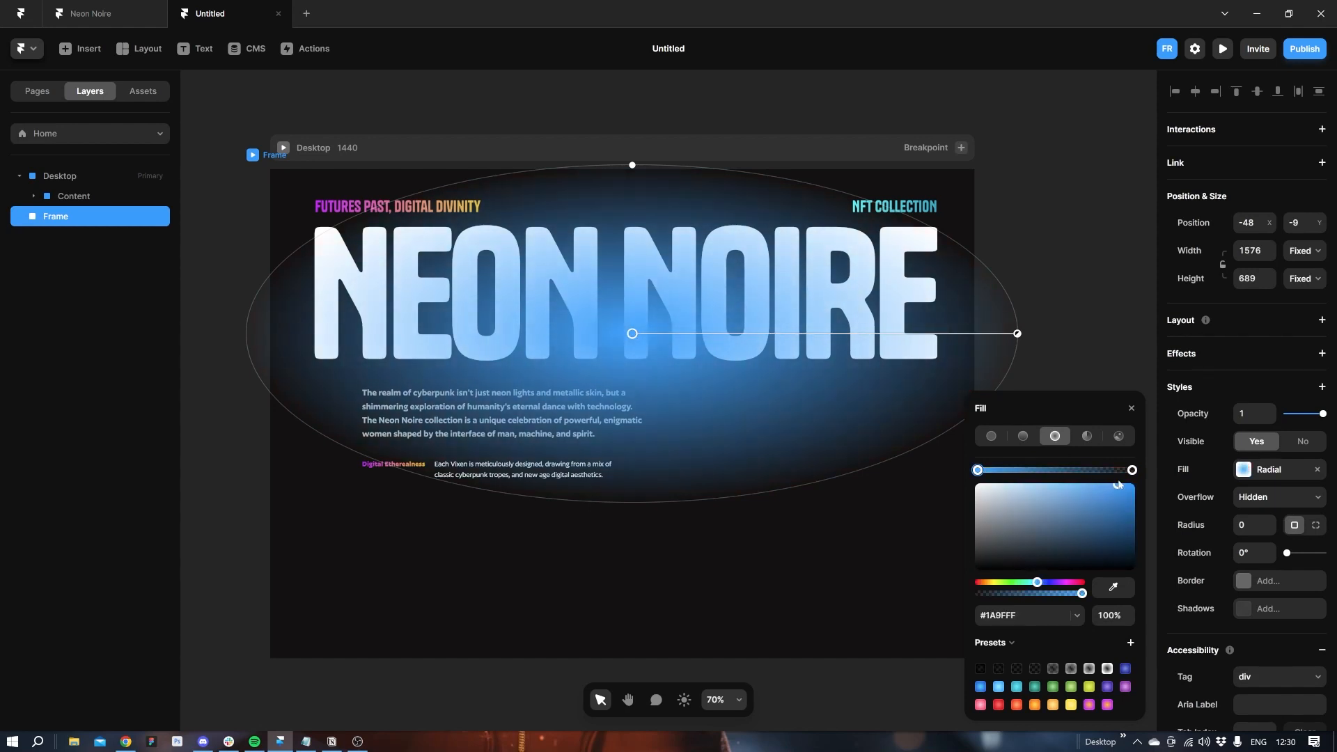
Add a middle stop to the frame's radial gradient, coloured pink #FB80FF at 20% opacity.
click(1038, 479)
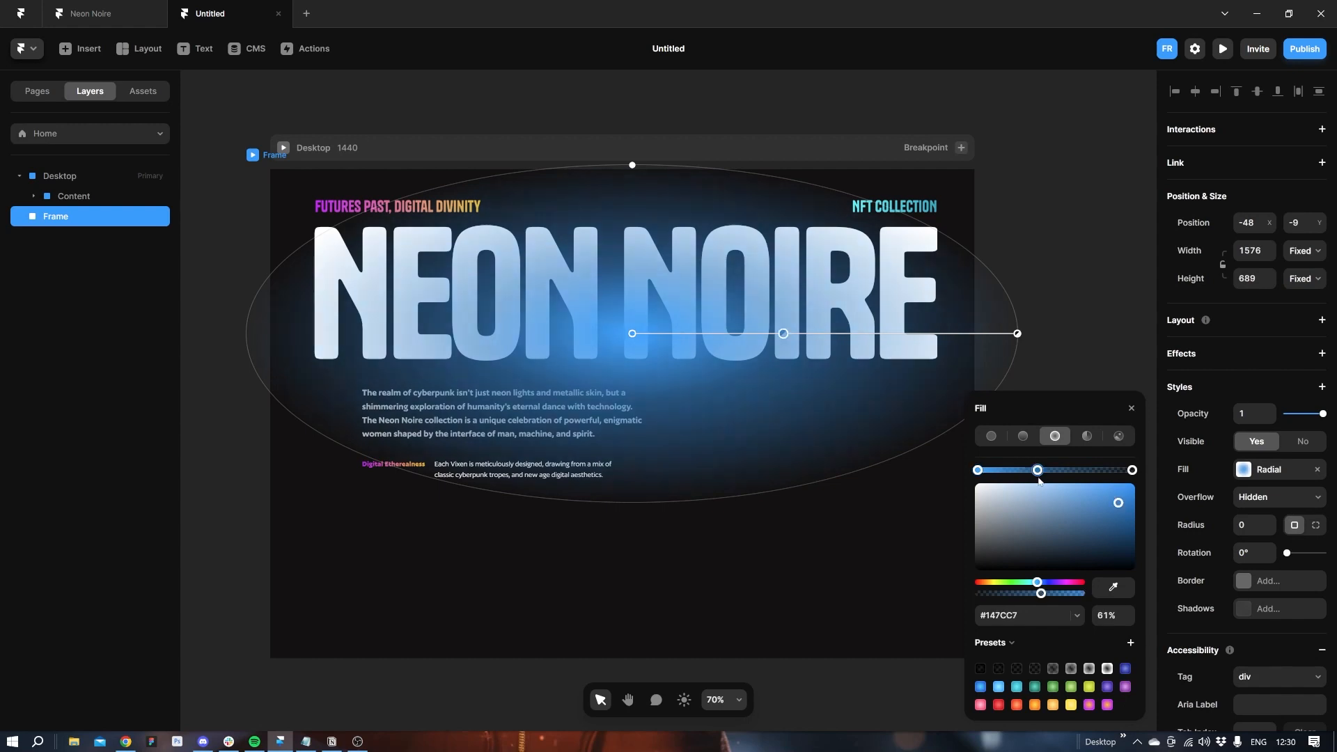
click(1065, 582)
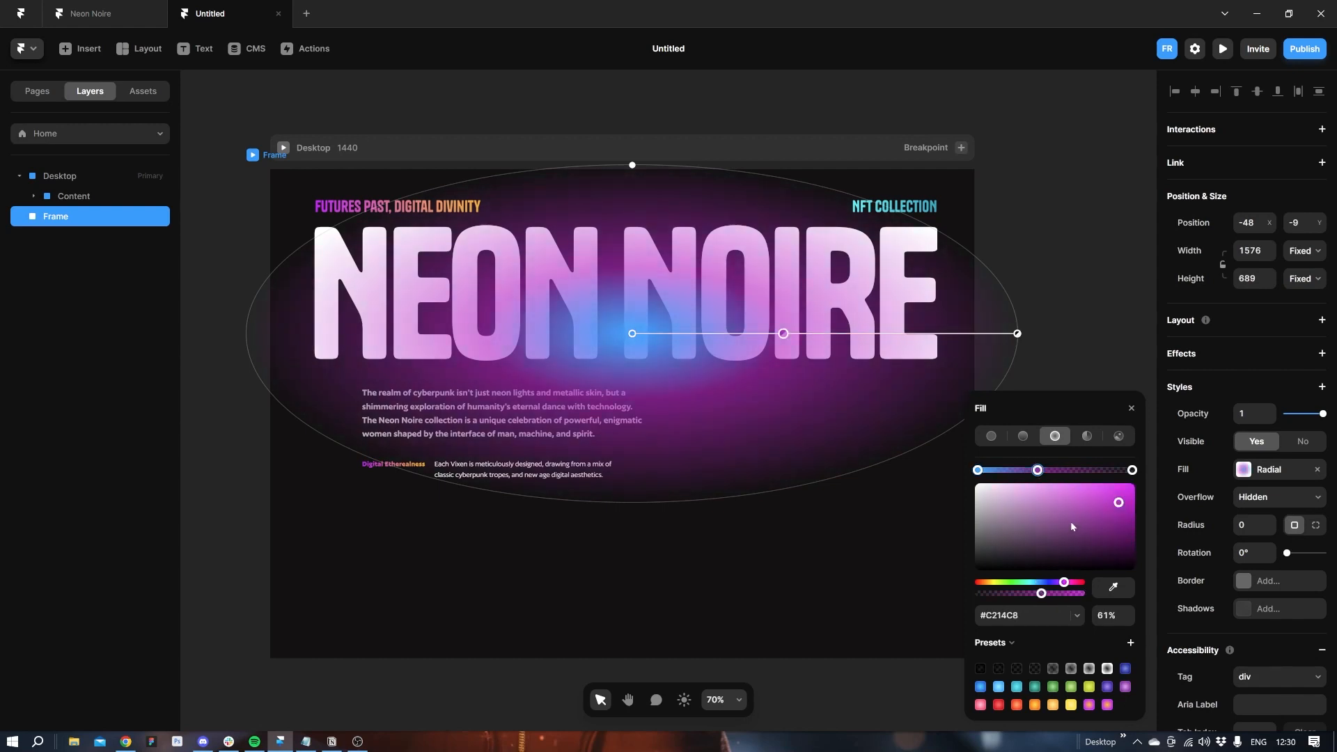
drag(1119, 502, 1052, 487)
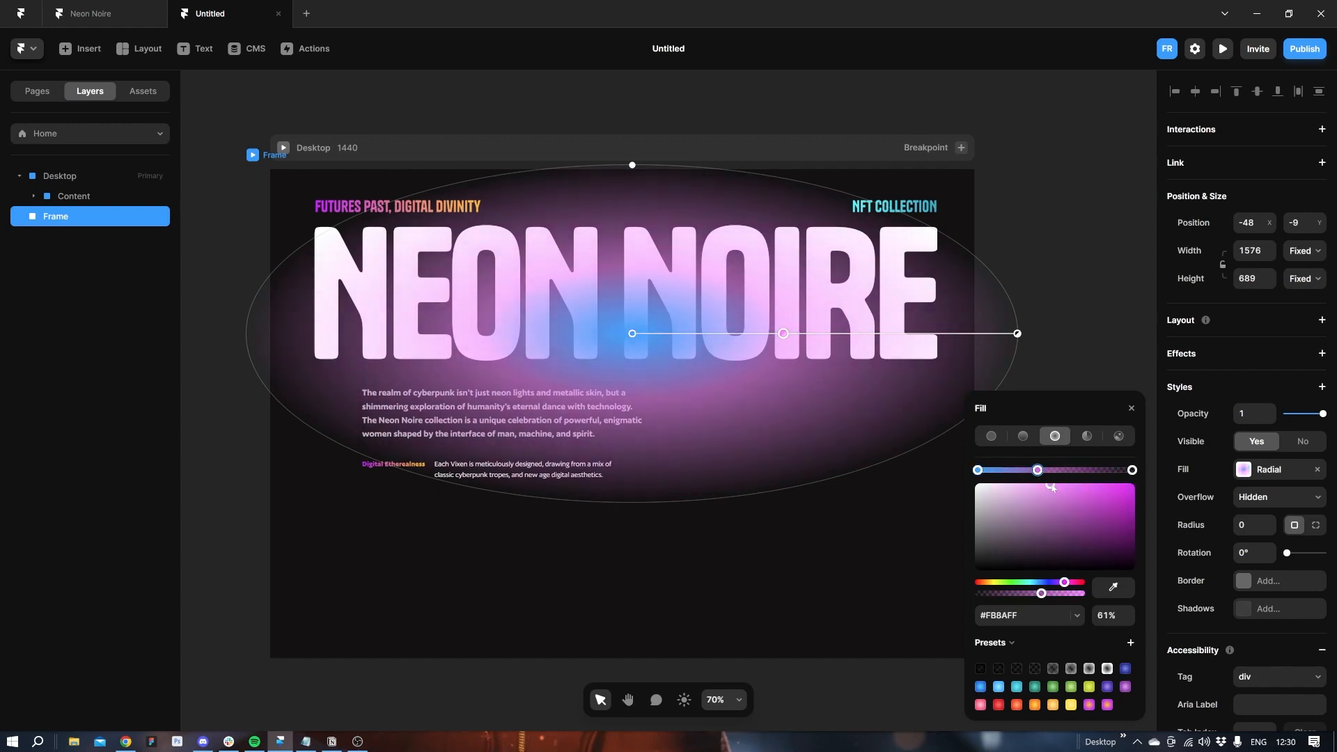
drag(1041, 593, 998, 603)
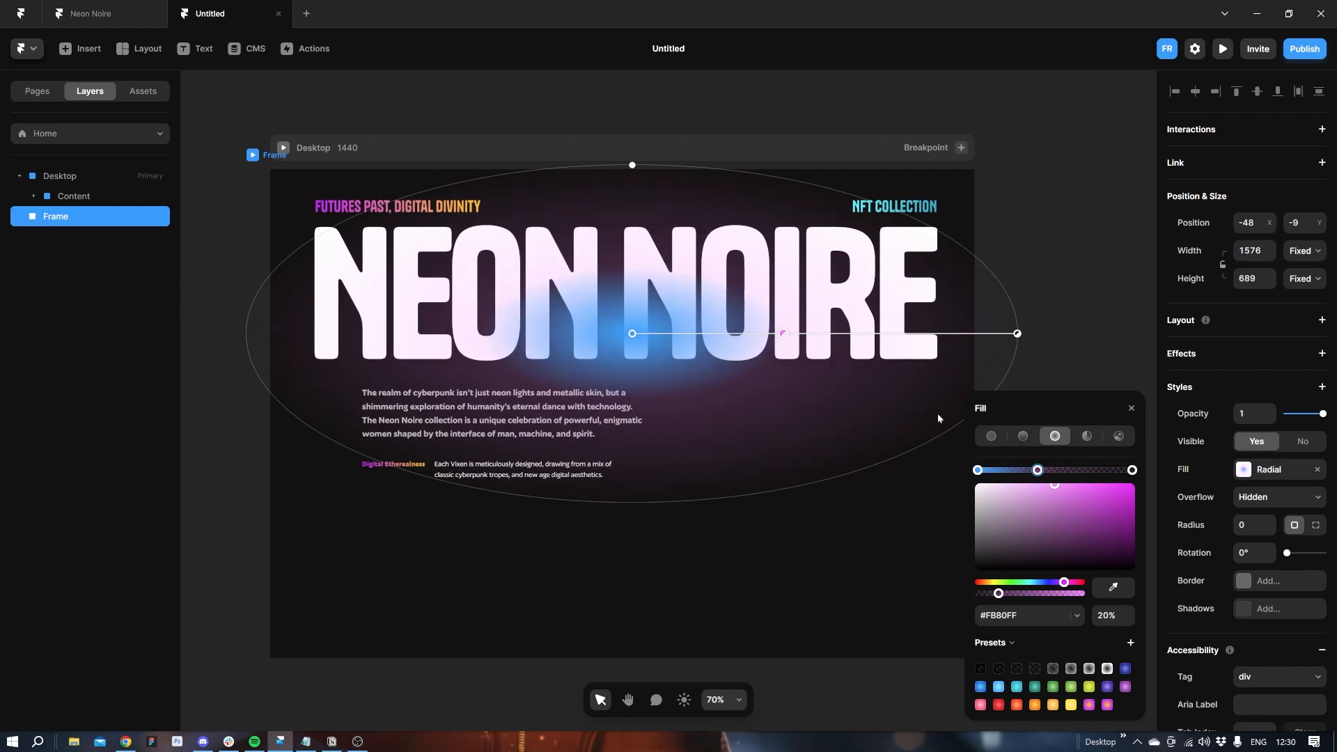
click(1131, 408)
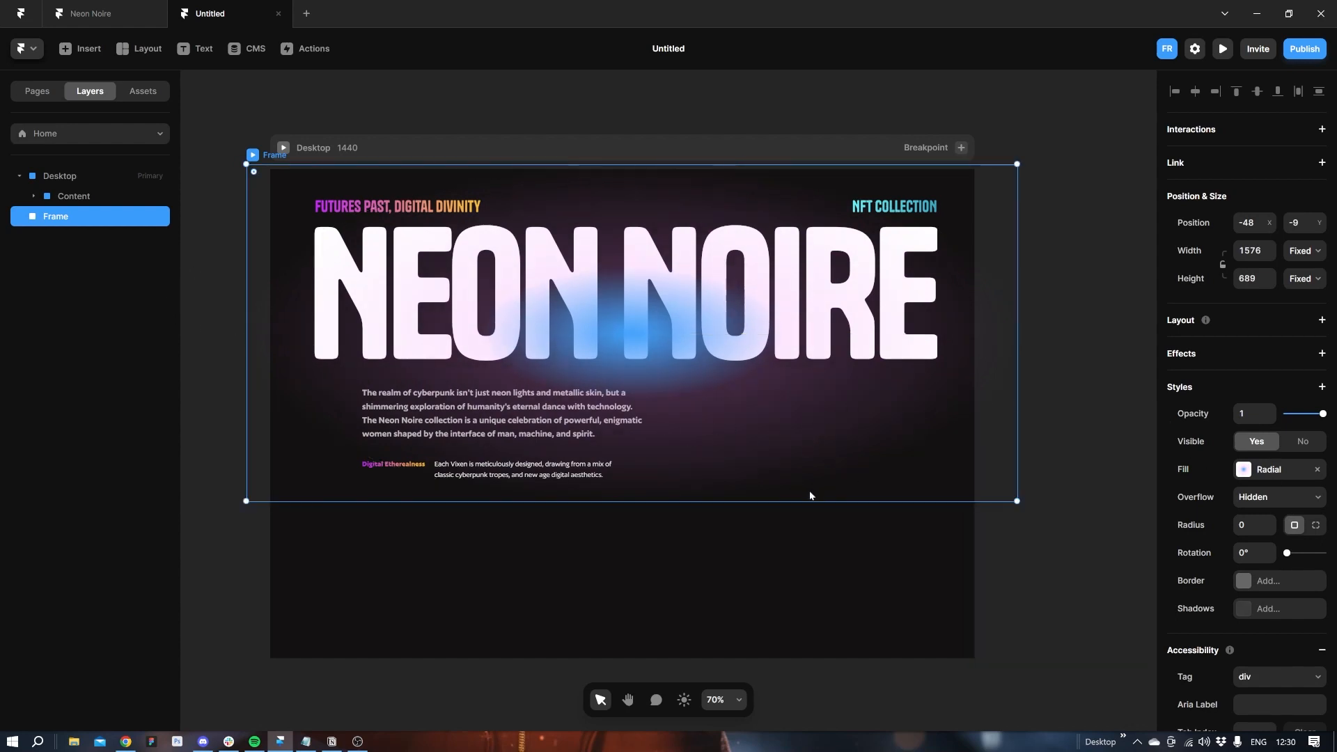
Move the gradient frame up into the Desktop page, overlapping its upper edge, and enlarge it to about 2598 × 847.
drag(809, 494, 799, 346)
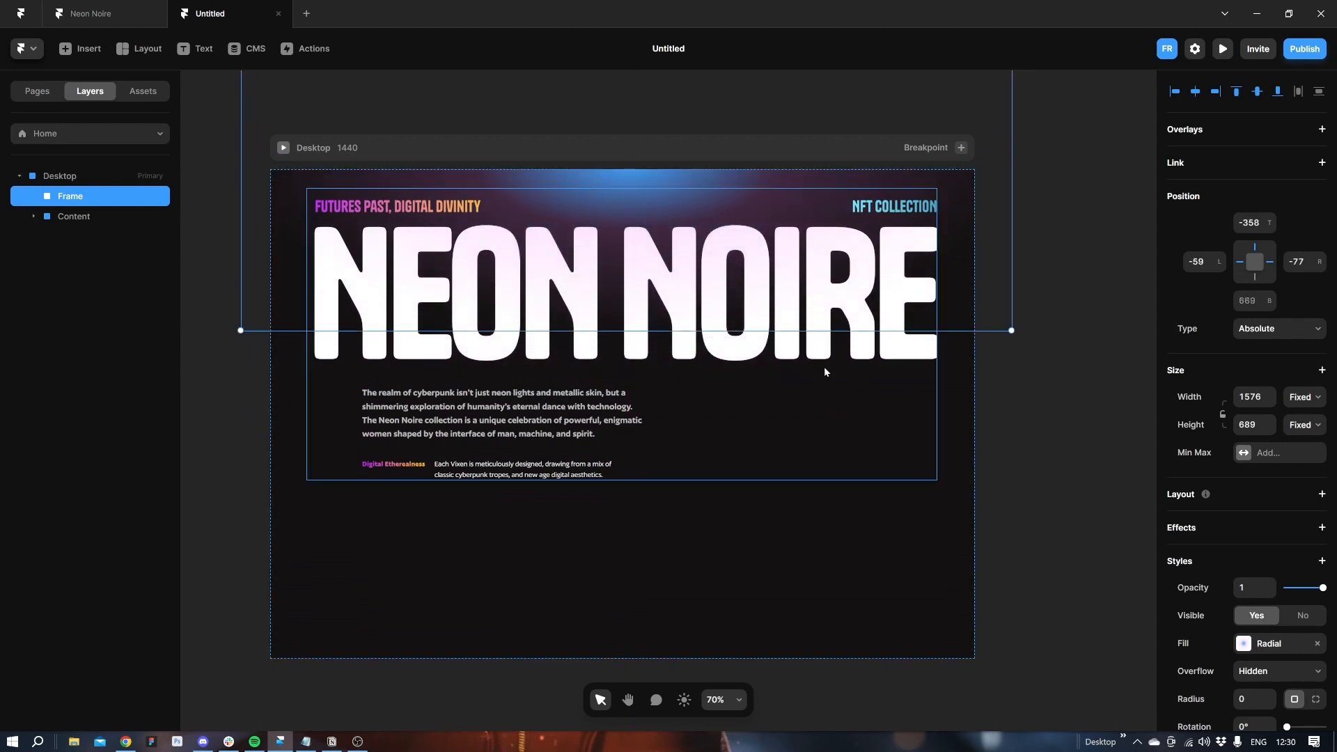
scroll(825, 366, down, 5)
drag(910, 269, 1021, 273)
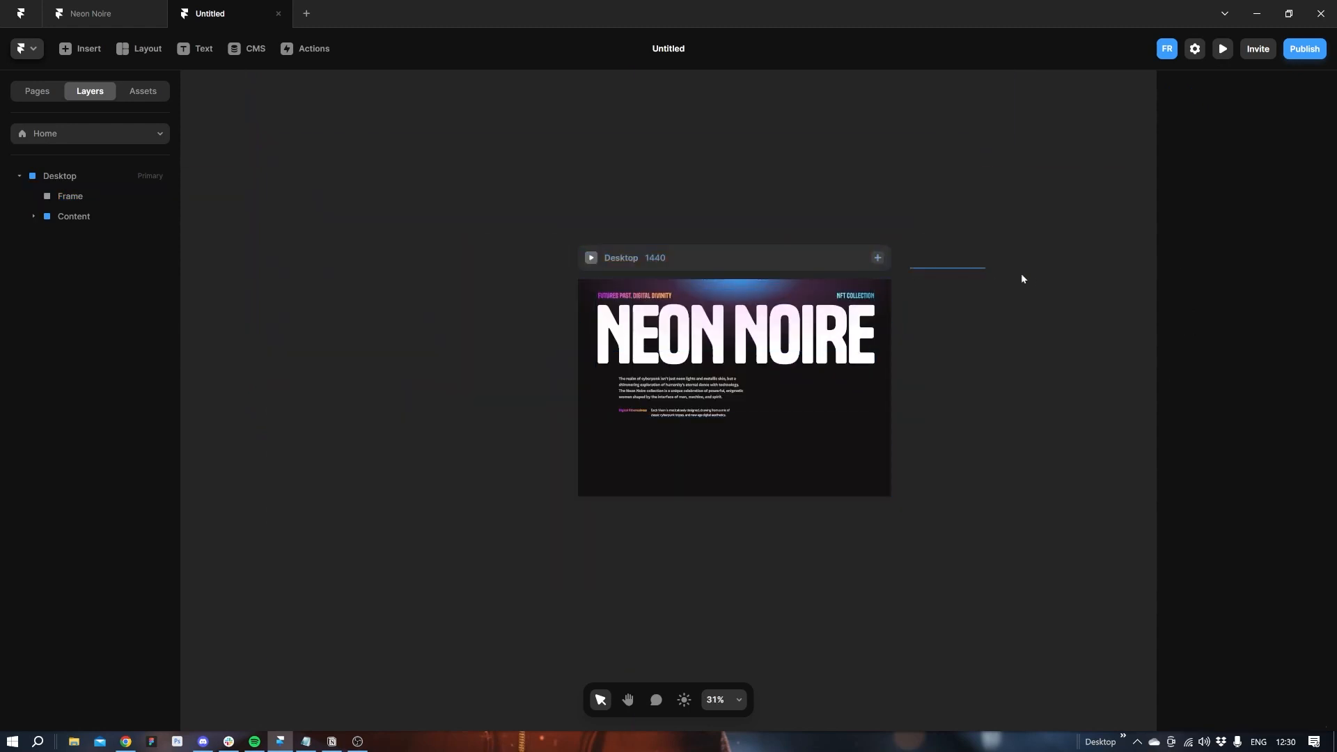
click(75, 218)
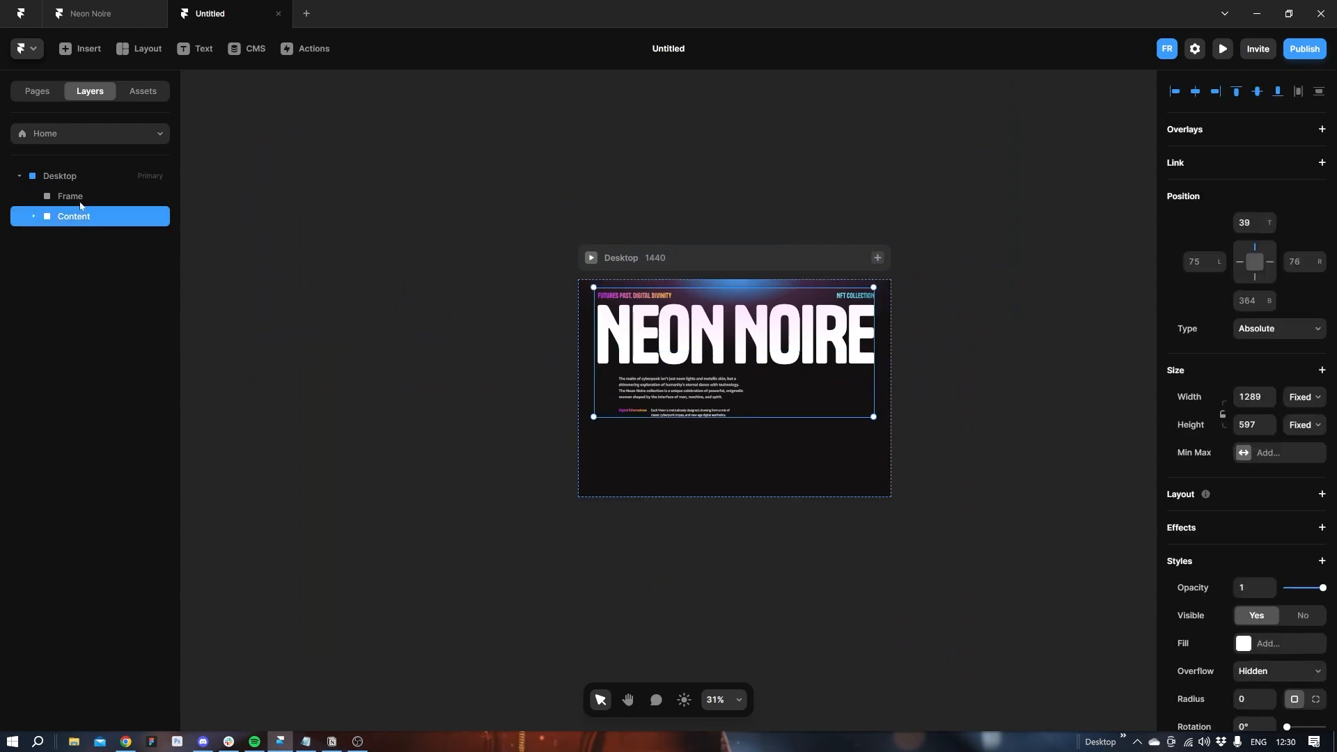
click(578, 287)
drag(564, 257, 443, 258)
drag(907, 266, 1008, 267)
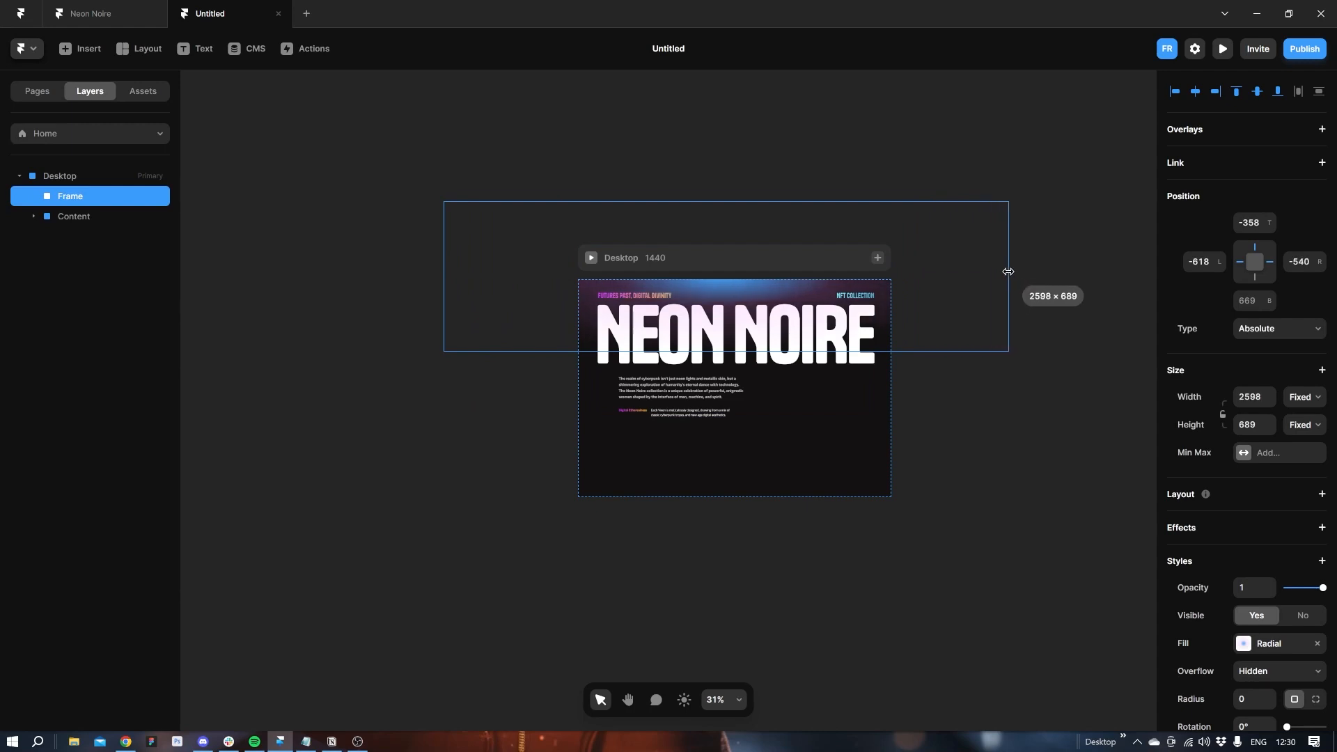
drag(736, 200, 737, 166)
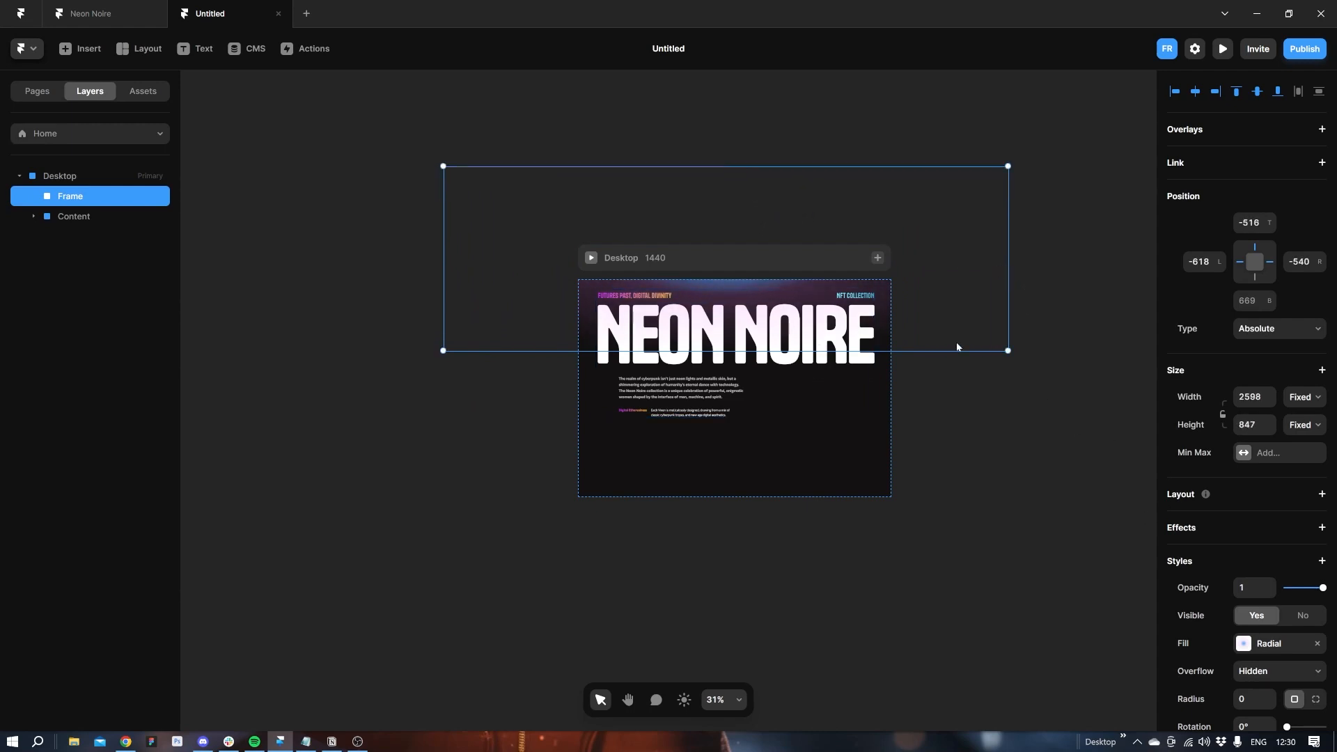
Delete the middle stop of the frame's radial gradient and pull the transparent outer stop inward to about halfway.
click(1241, 644)
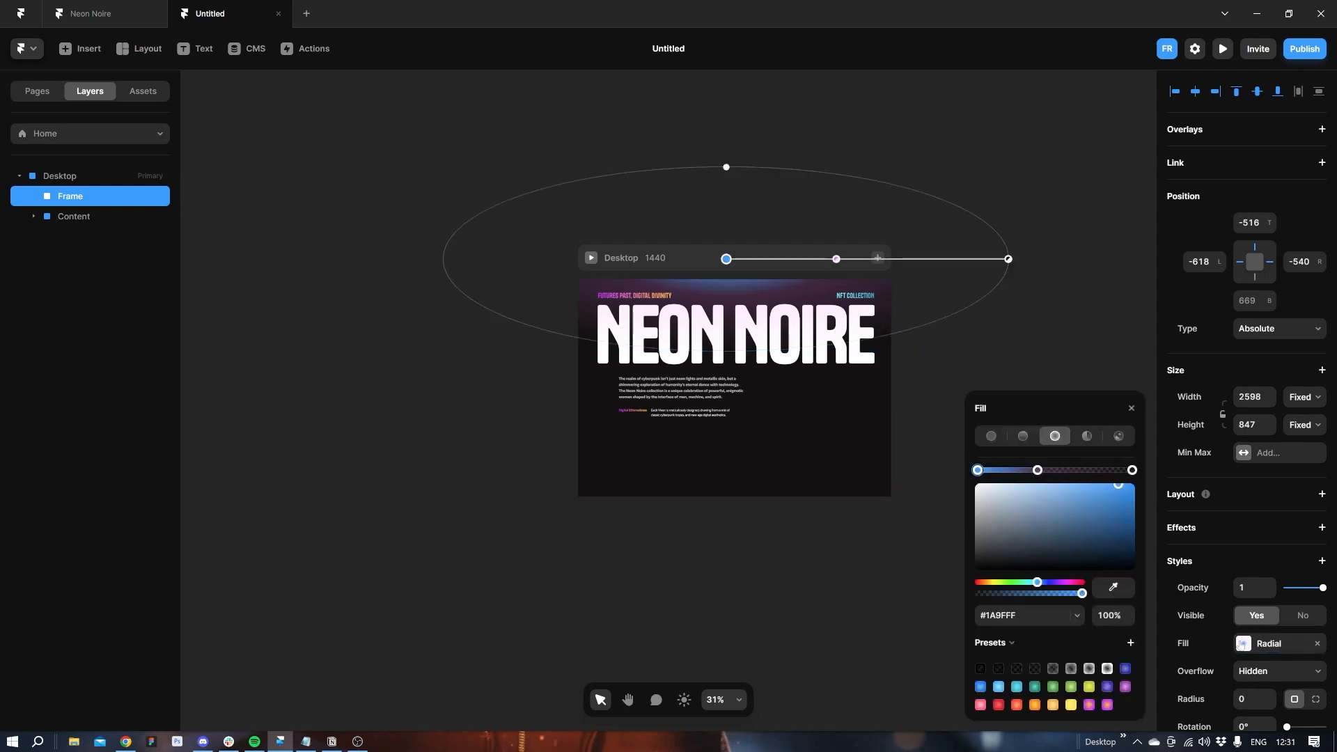
click(1036, 471)
key(Delete)
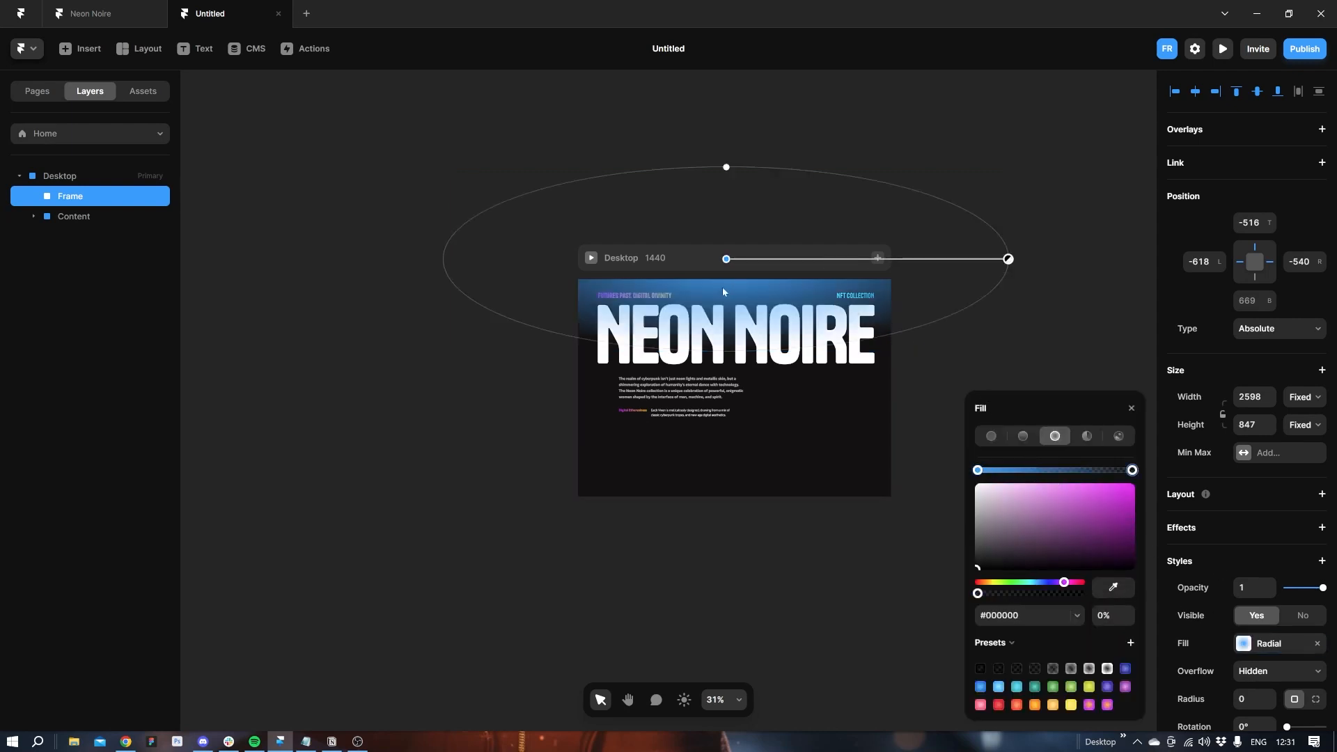
drag(1132, 471, 1055, 476)
click(1080, 391)
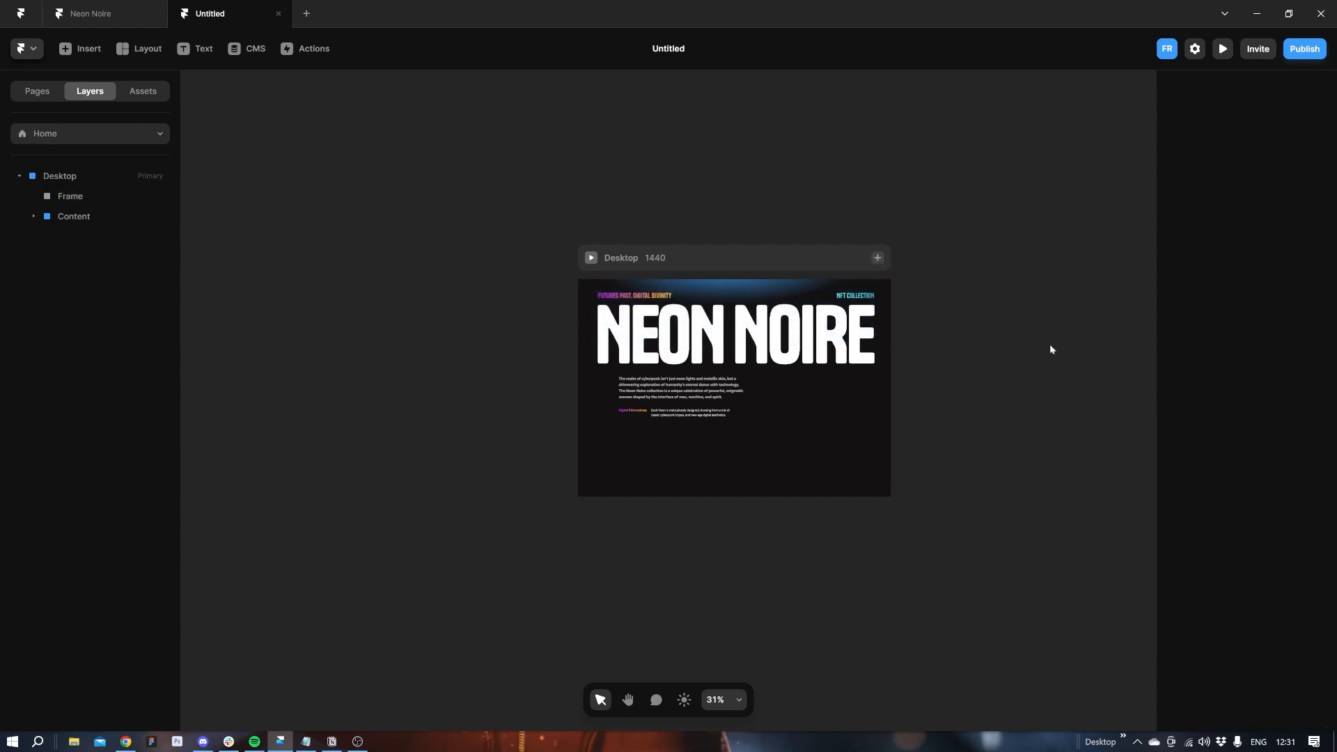
Shift the gradient frame to about -523 top and -563 left on the page, and rename it Gradient.
scroll(768, 386, up, 5)
drag(719, 226, 746, 206)
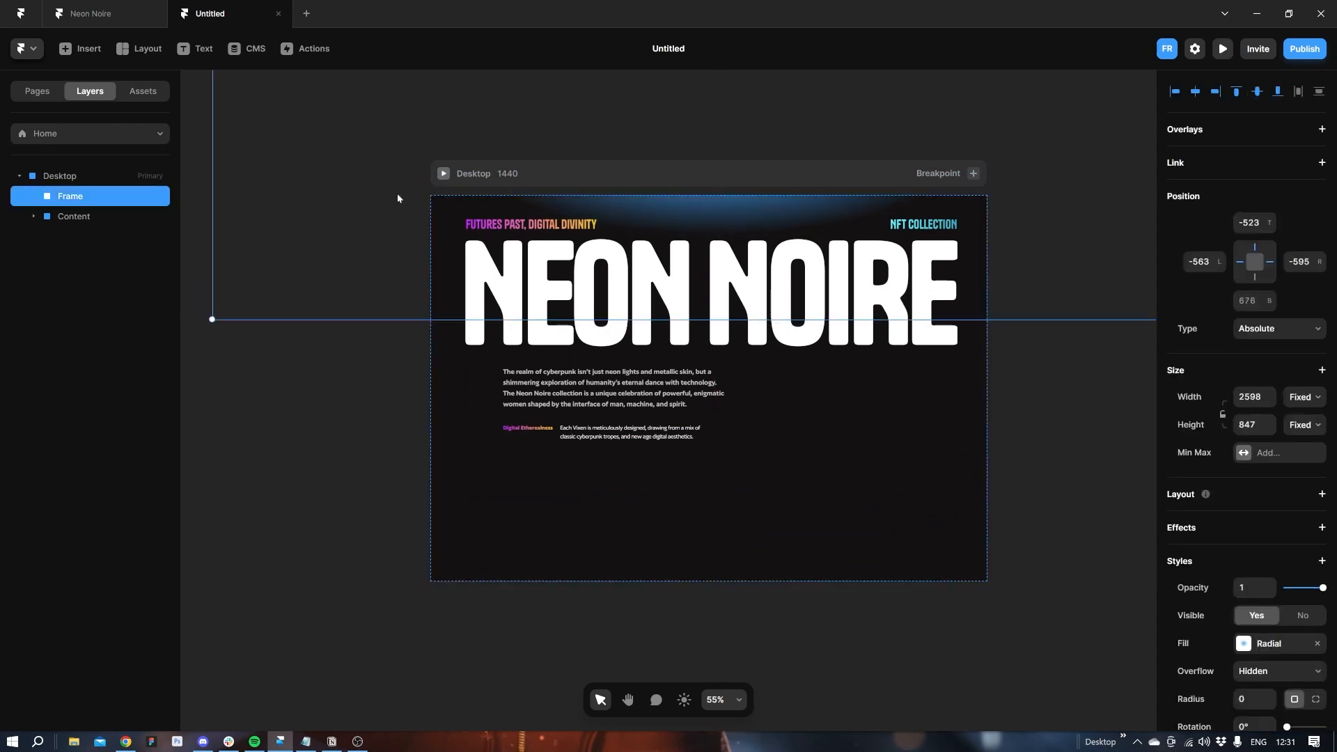
double_click(86, 197)
text(Gradient)
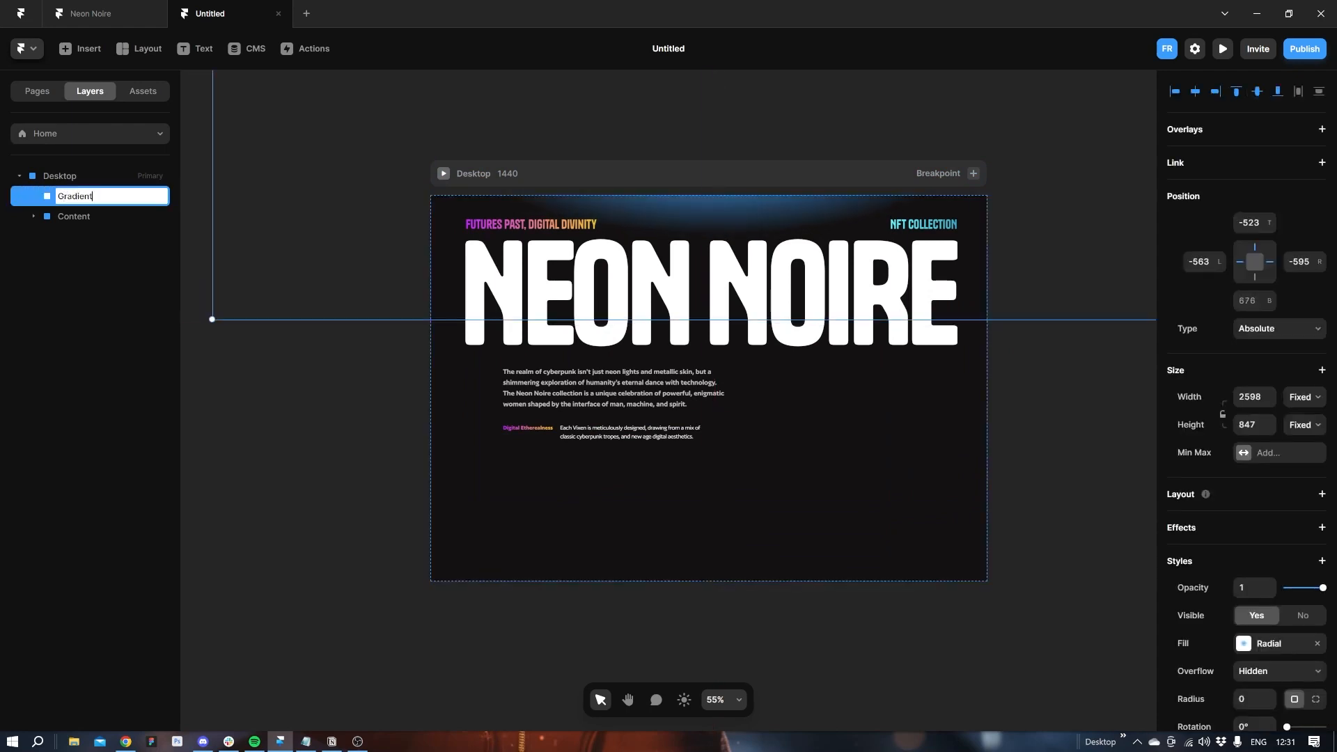
key(Return)
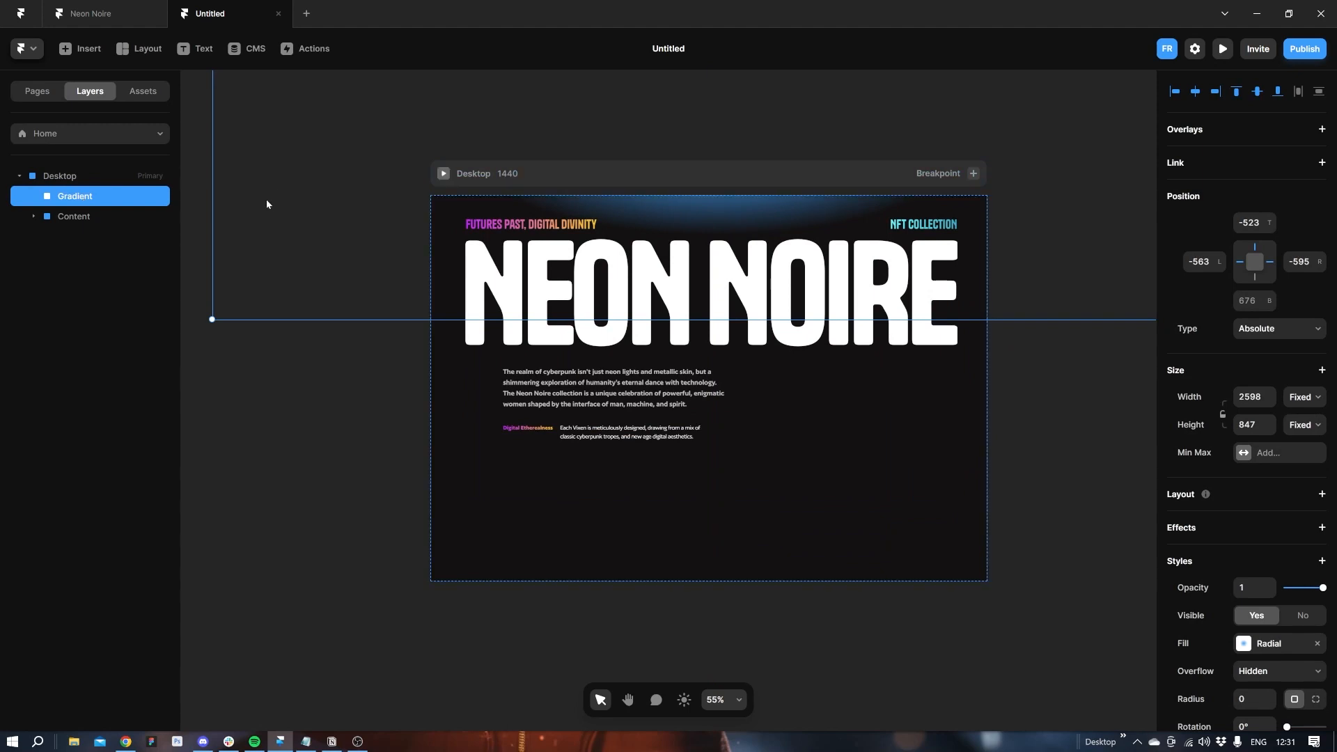
click(276, 315)
Place the Gradient layer beneath the Content layer in the stacking order and lock both layers.
drag(77, 195, 75, 241)
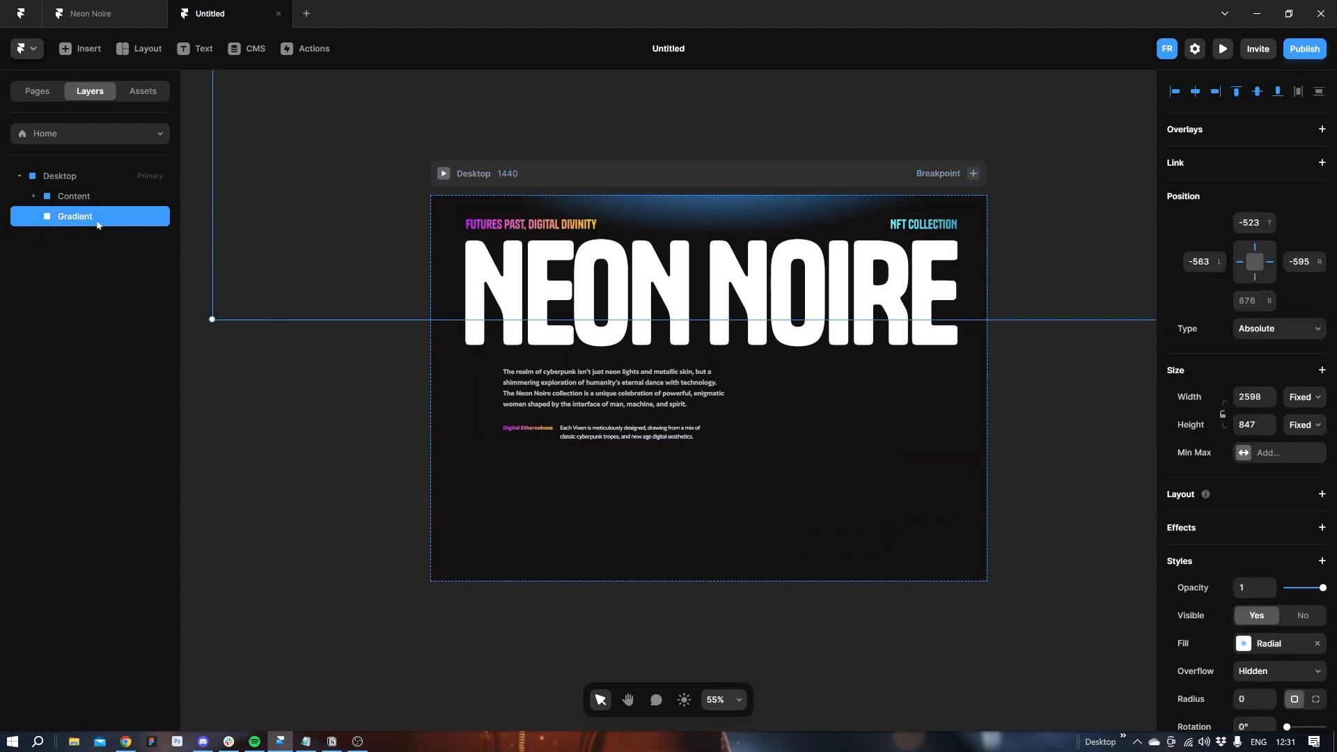
right_click(97, 225)
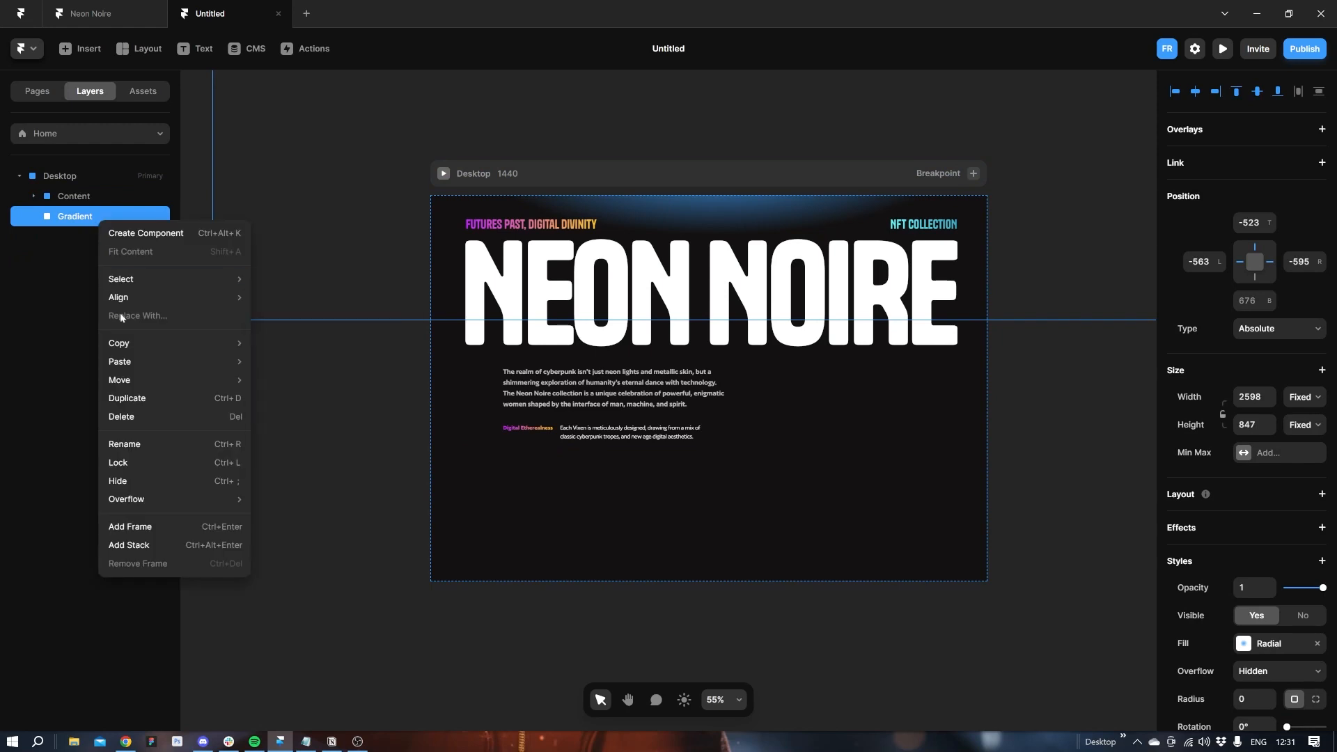
click(134, 469)
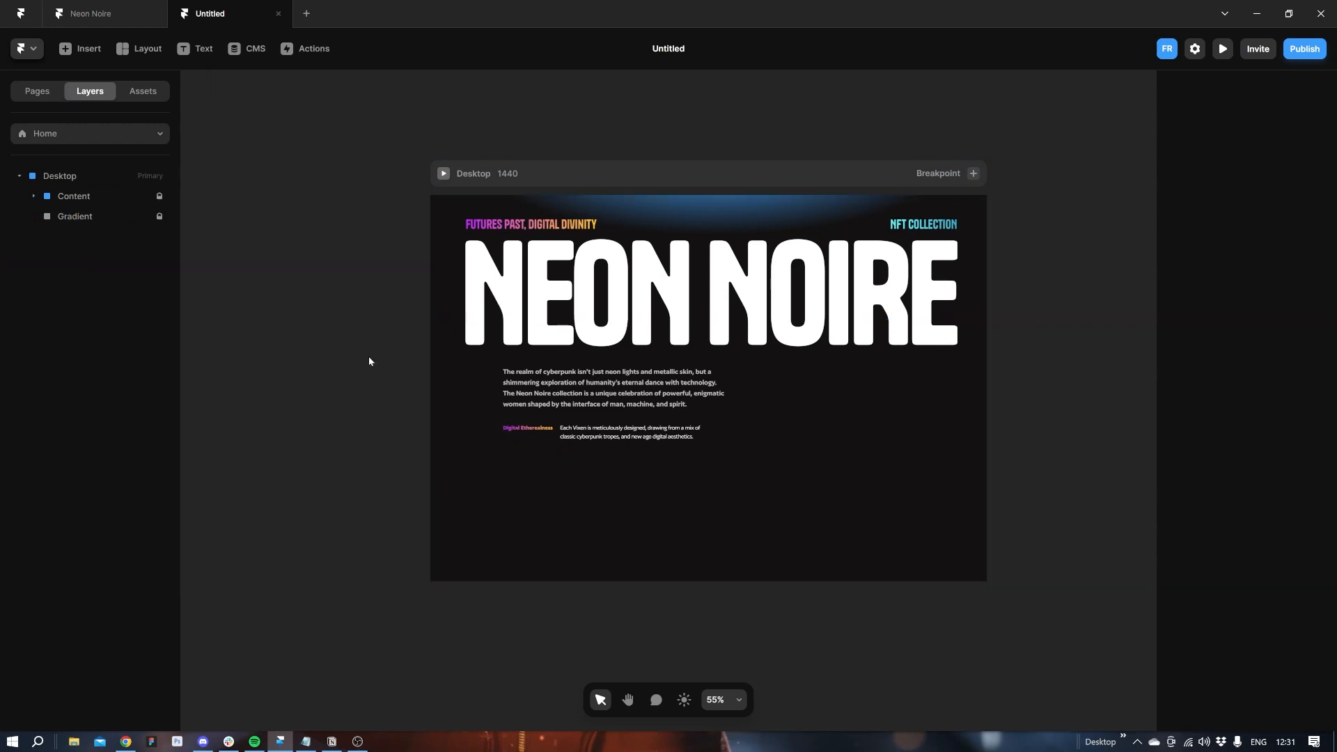
Draw a frame about 196 × 285 below the heading's middle, and check the image sizes listed in the Notepad intro file.
click(84, 49)
click(143, 50)
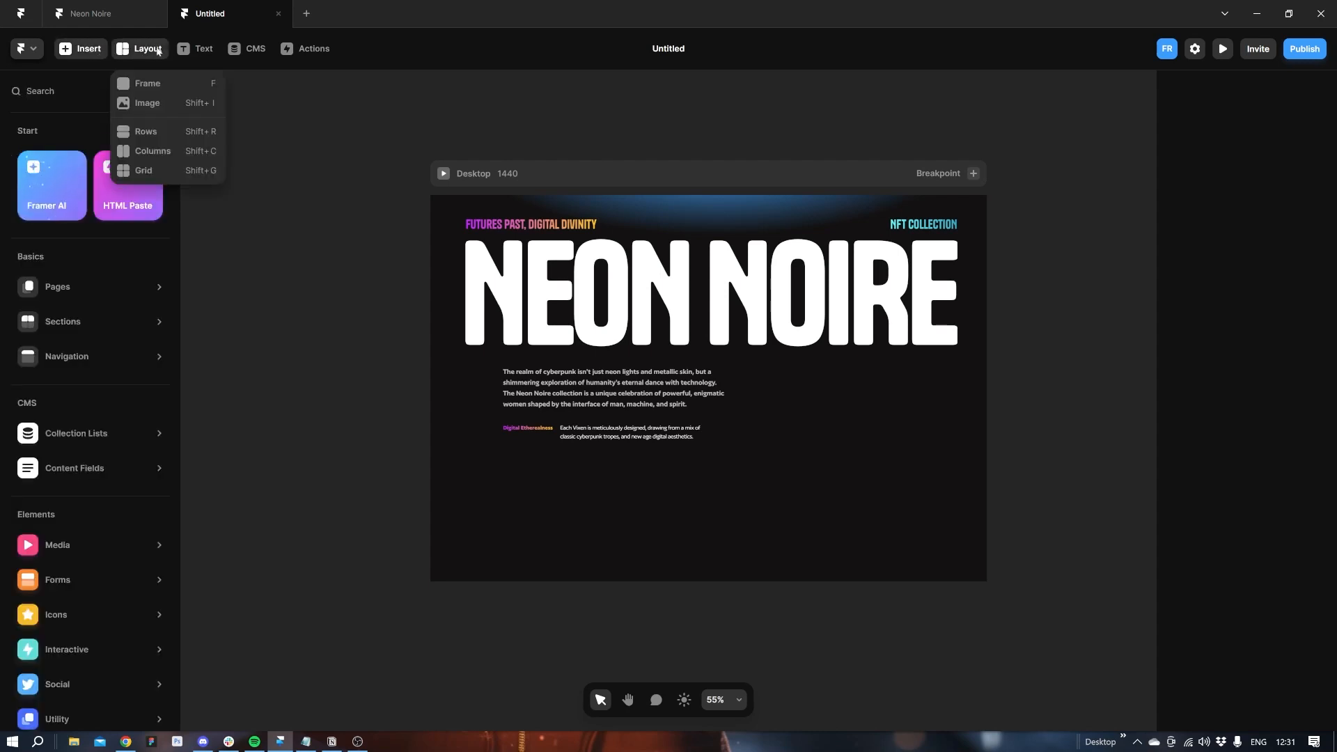
click(159, 83)
drag(735, 441, 811, 550)
key(alt+Tab)
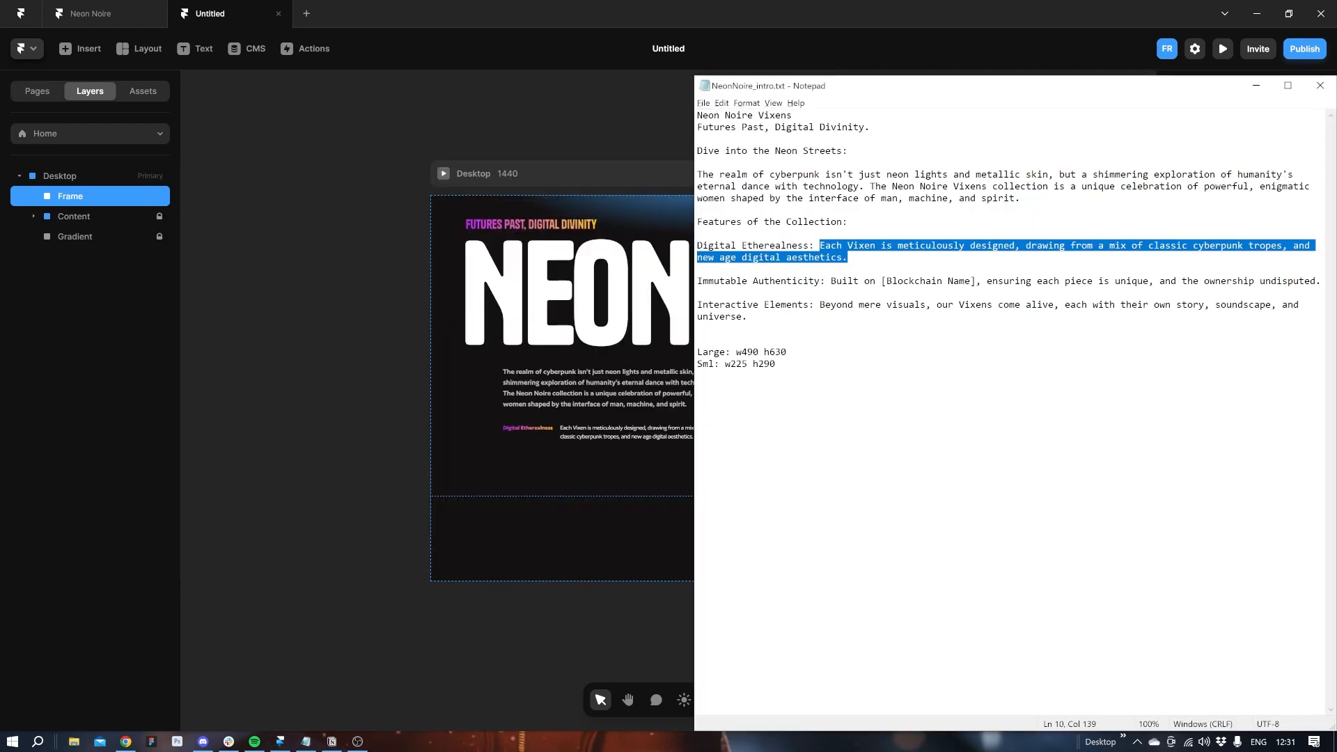
key(alt+Tab)
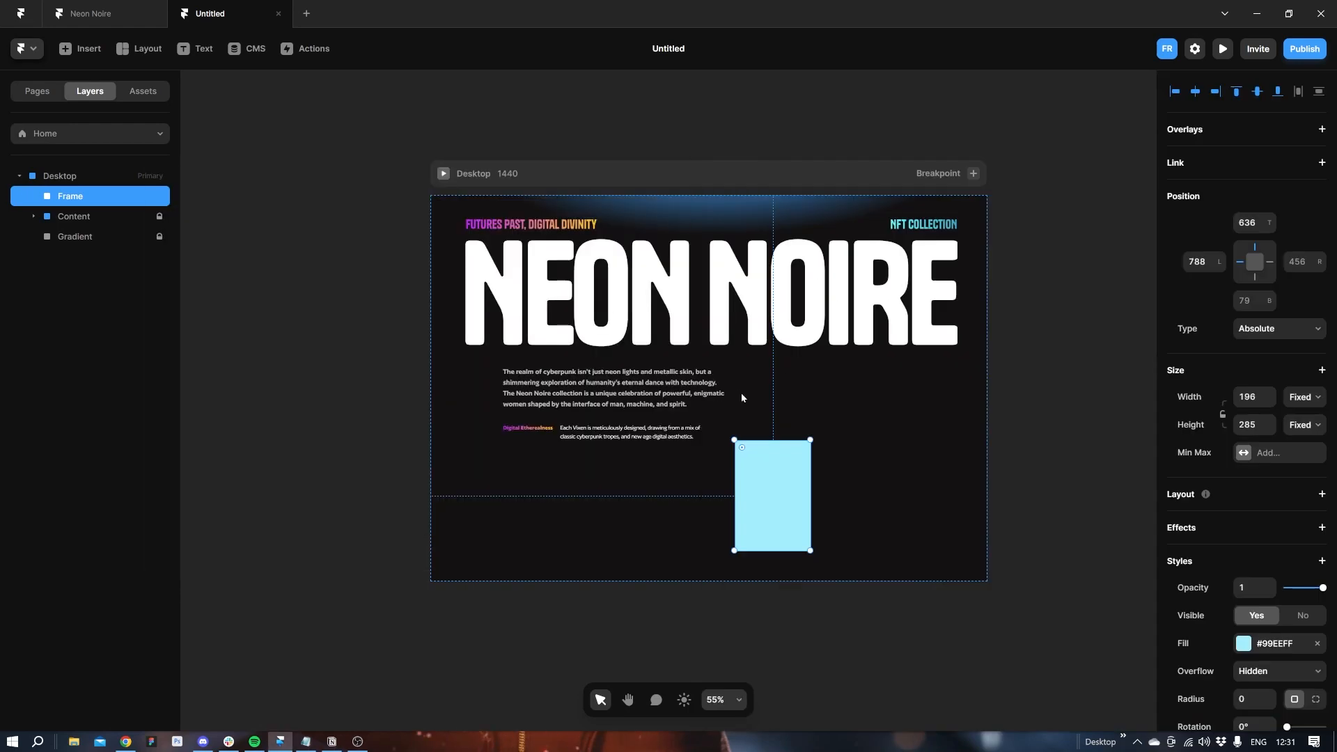
Resize the frame to 225 × 290 and shift it to about 645 top and 747 left on the page.
click(1237, 395)
text(225)
key(Tab)
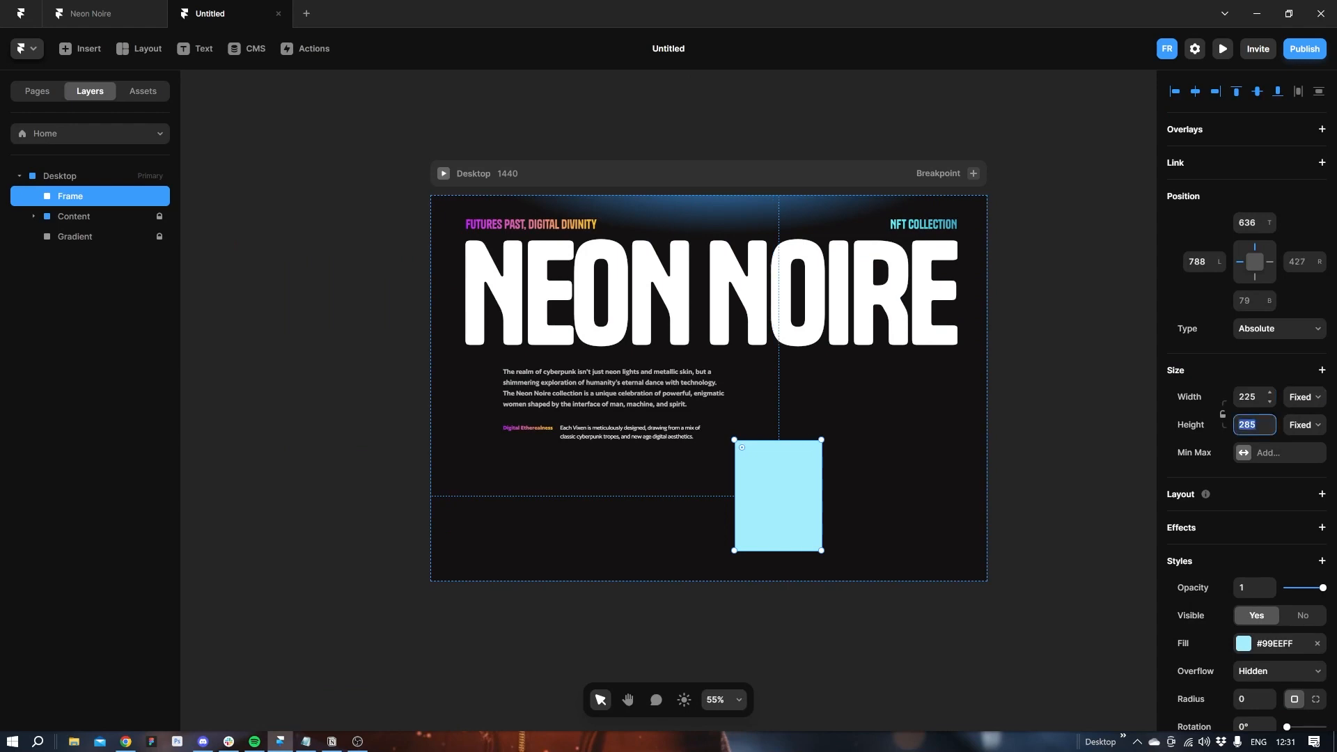
text(290)
drag(778, 506, 761, 509)
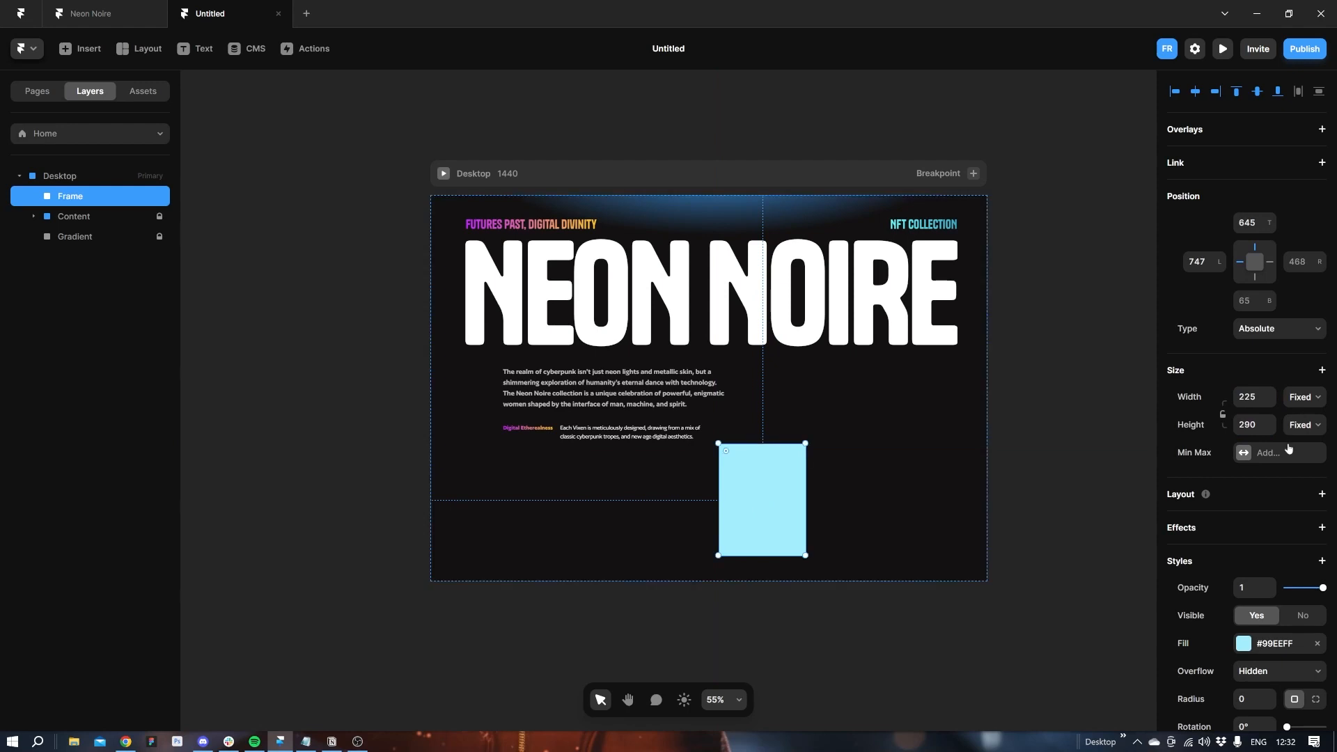
Round the frame's corners to a radius of 16, and duplicate it twice into a row of three beneath the text.
scroll(1212, 562, down, 3)
click(1247, 490)
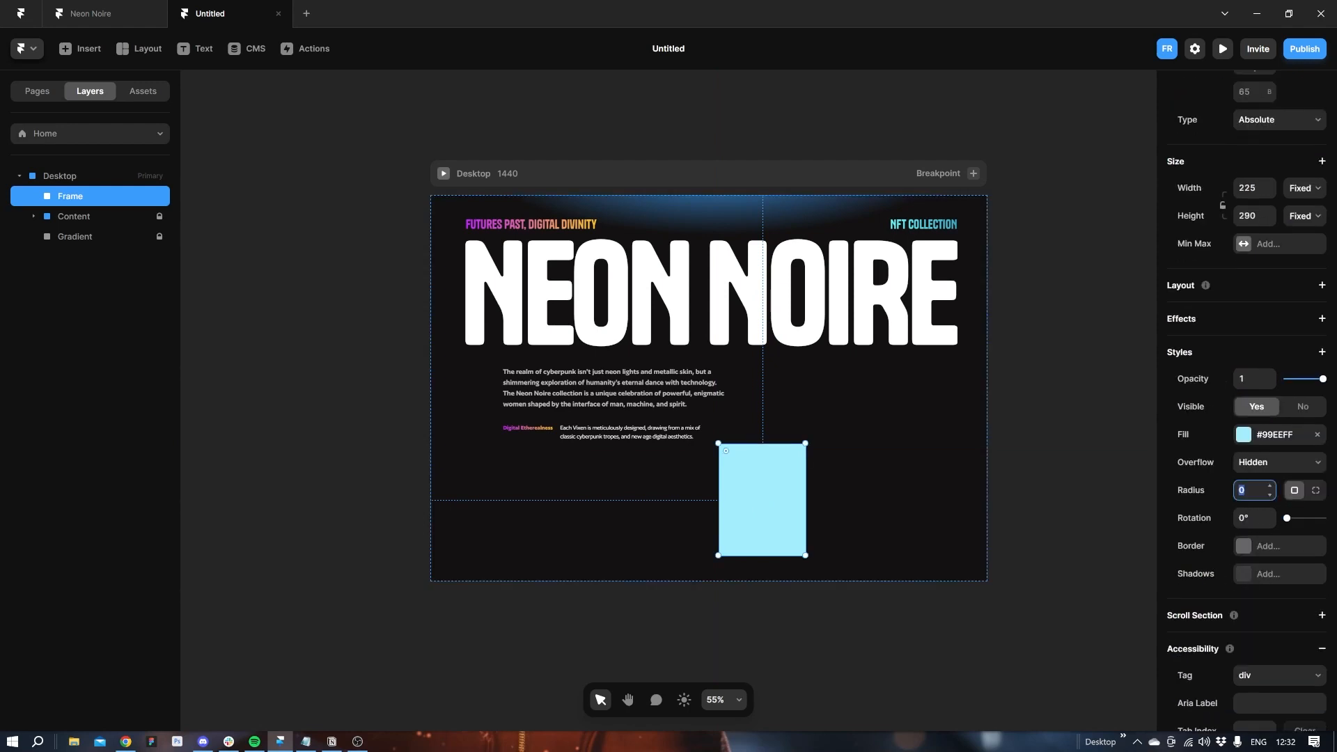
text(25)
key(Return)
click(1266, 493)
text(16)
mouse_move(768, 499)
mouse_down()
mouse_move(749, 495)
mouse_move(759, 507)
mouse_up()
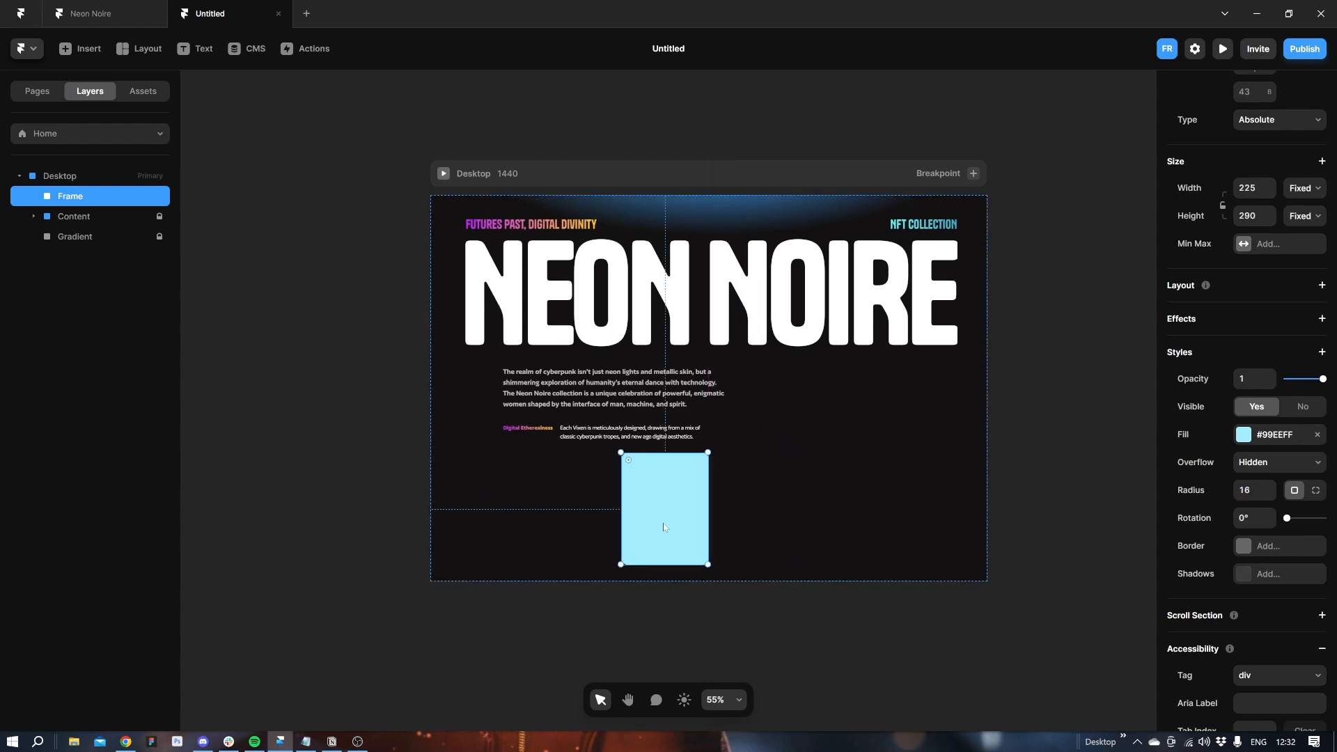
drag(665, 528, 849, 532)
Resize the rightmost copy to the large Notepad size, 490 × 630, and raise it to about 324 top so it ends level with the small frames.
key(alt+Tab)
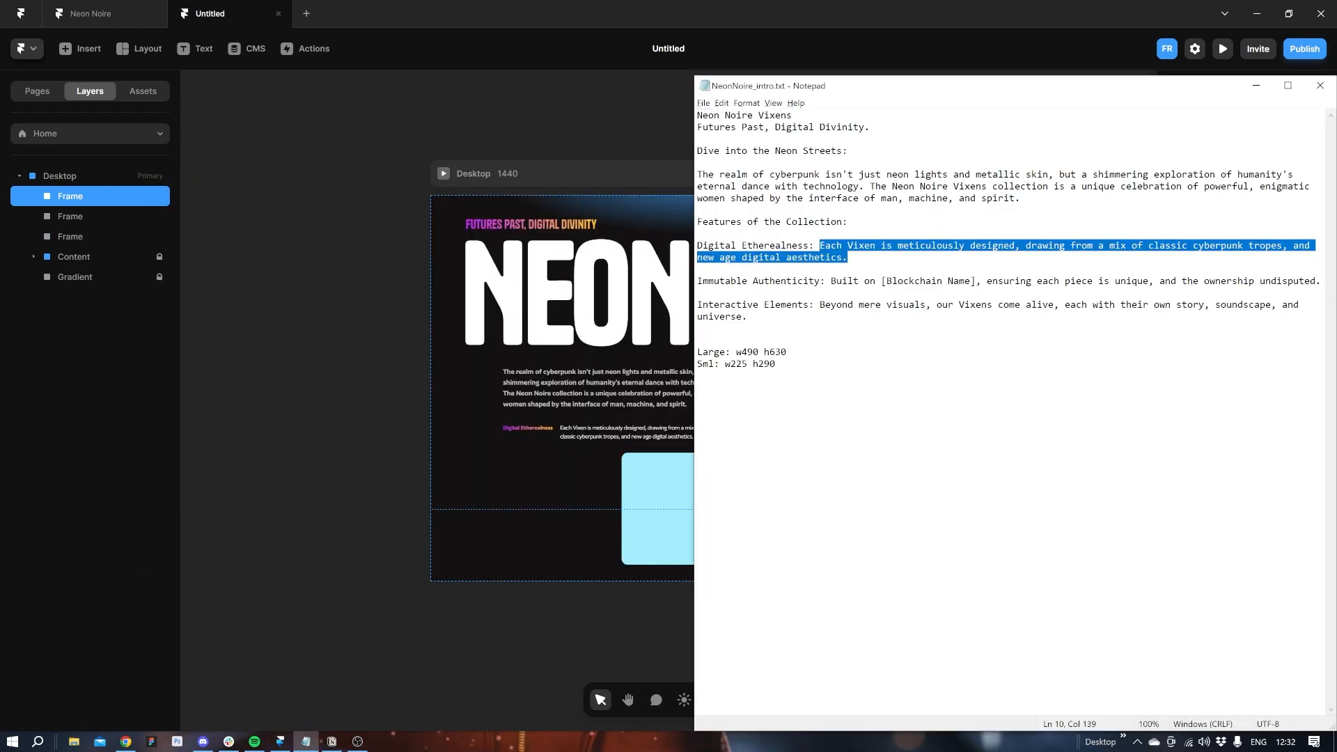
key(alt+Tab)
click(1247, 396)
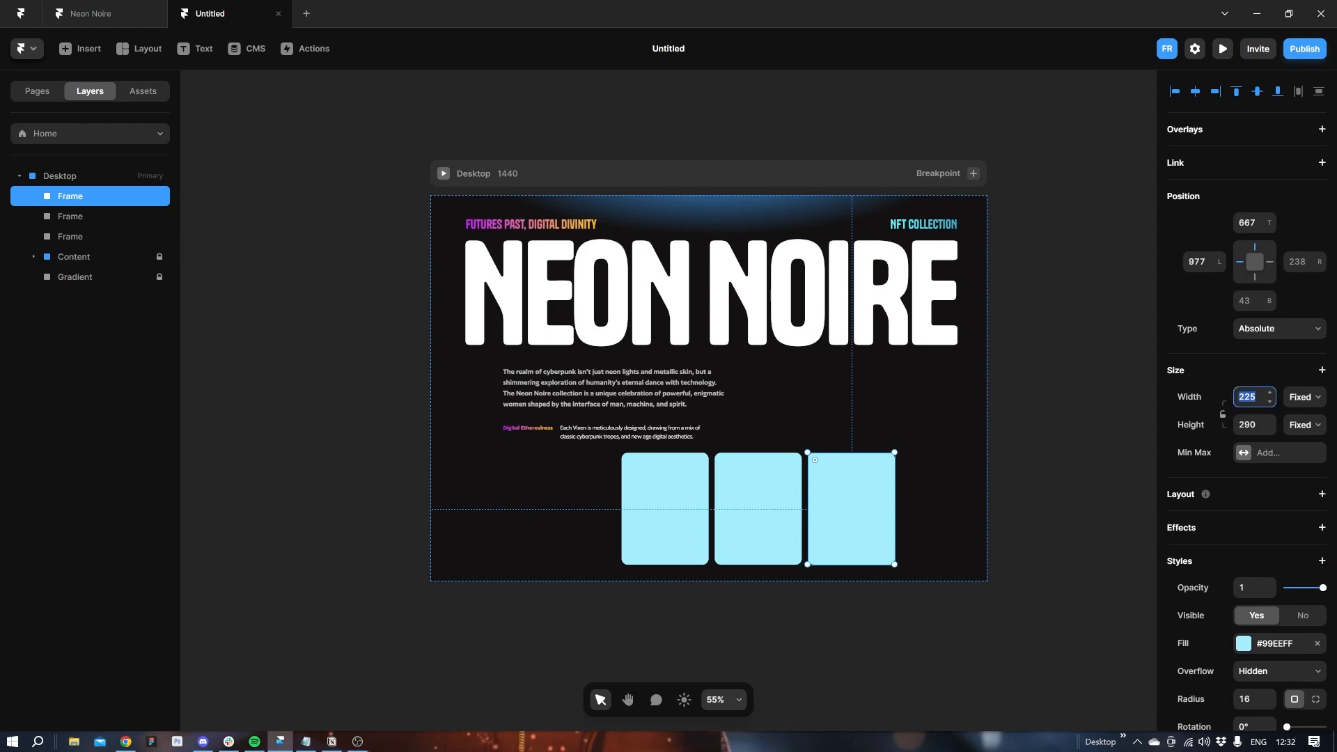
text(490)
key(Tab)
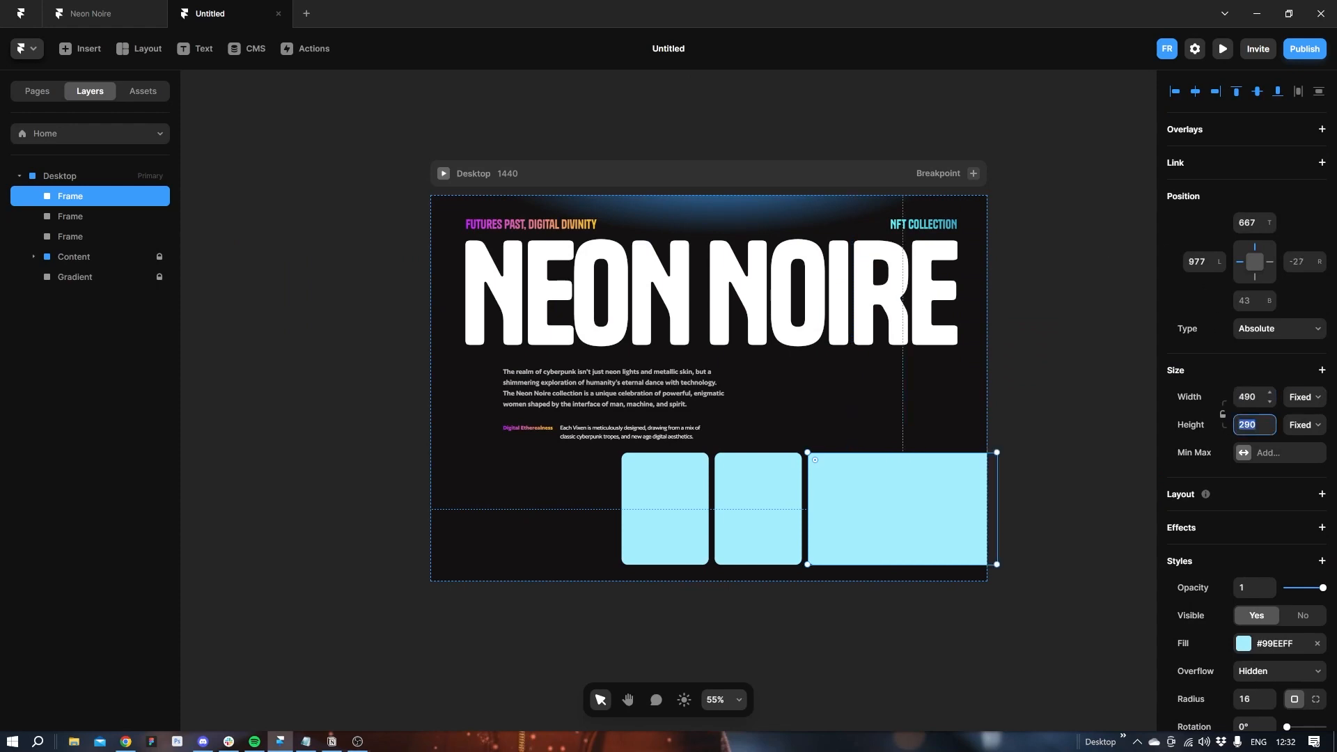
text(630)
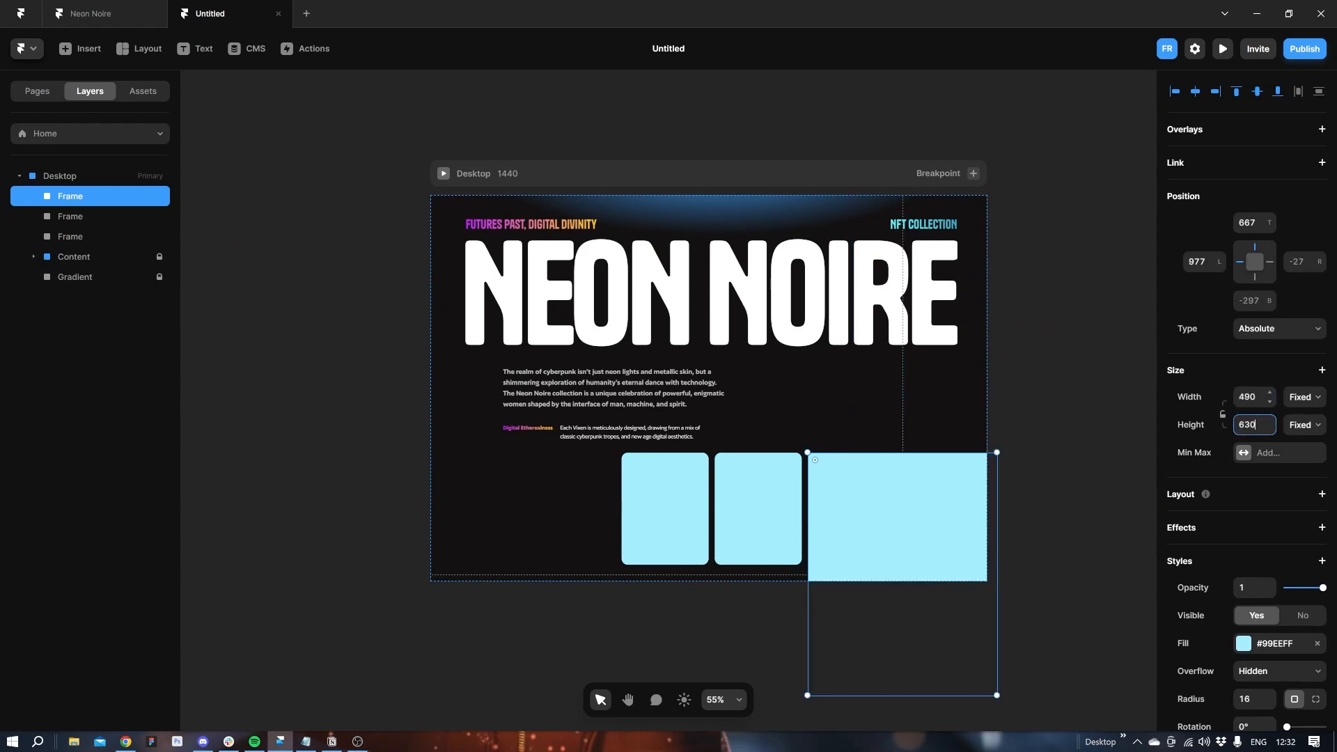
drag(852, 554, 864, 411)
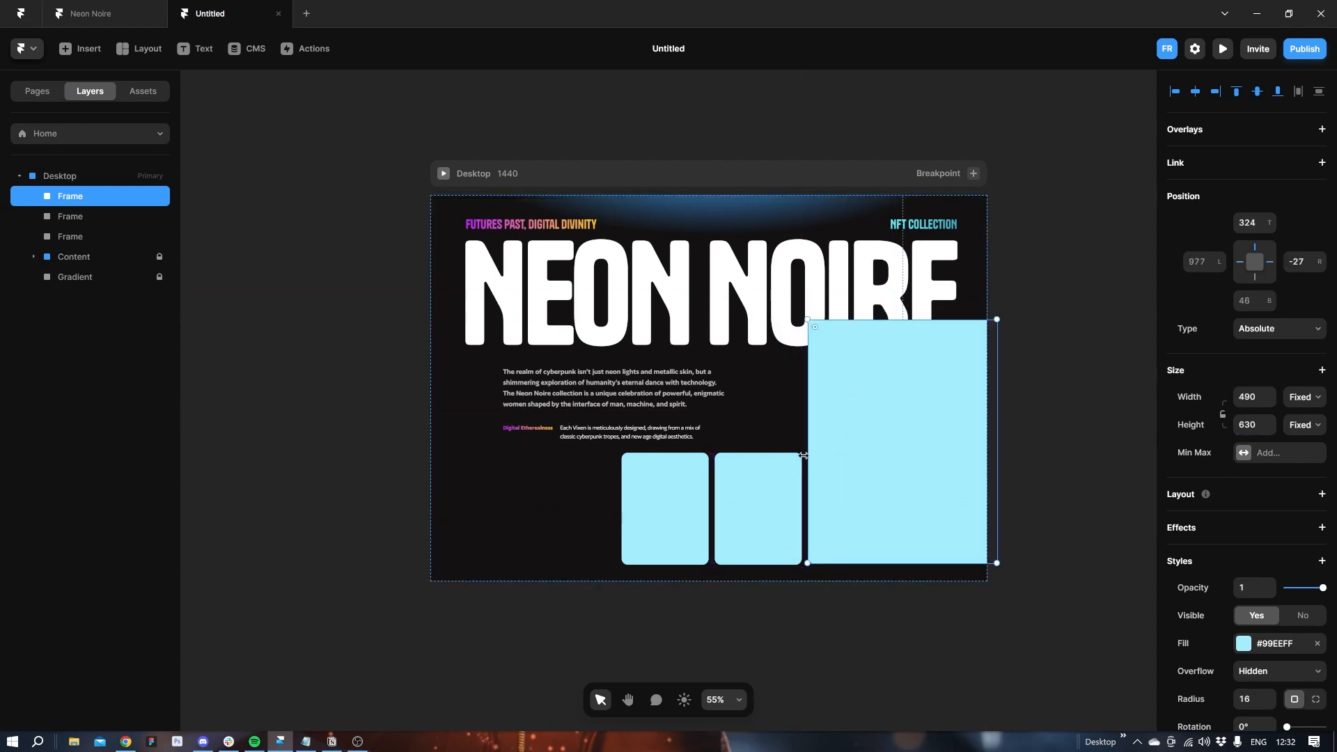
Shift the three frames left and place a copy of a small frame to the right of the large one, running off the page edge.
shift+click(752, 502)
shift+click(665, 505)
drag(741, 512, 956, 509)
click(953, 558)
click(671, 515)
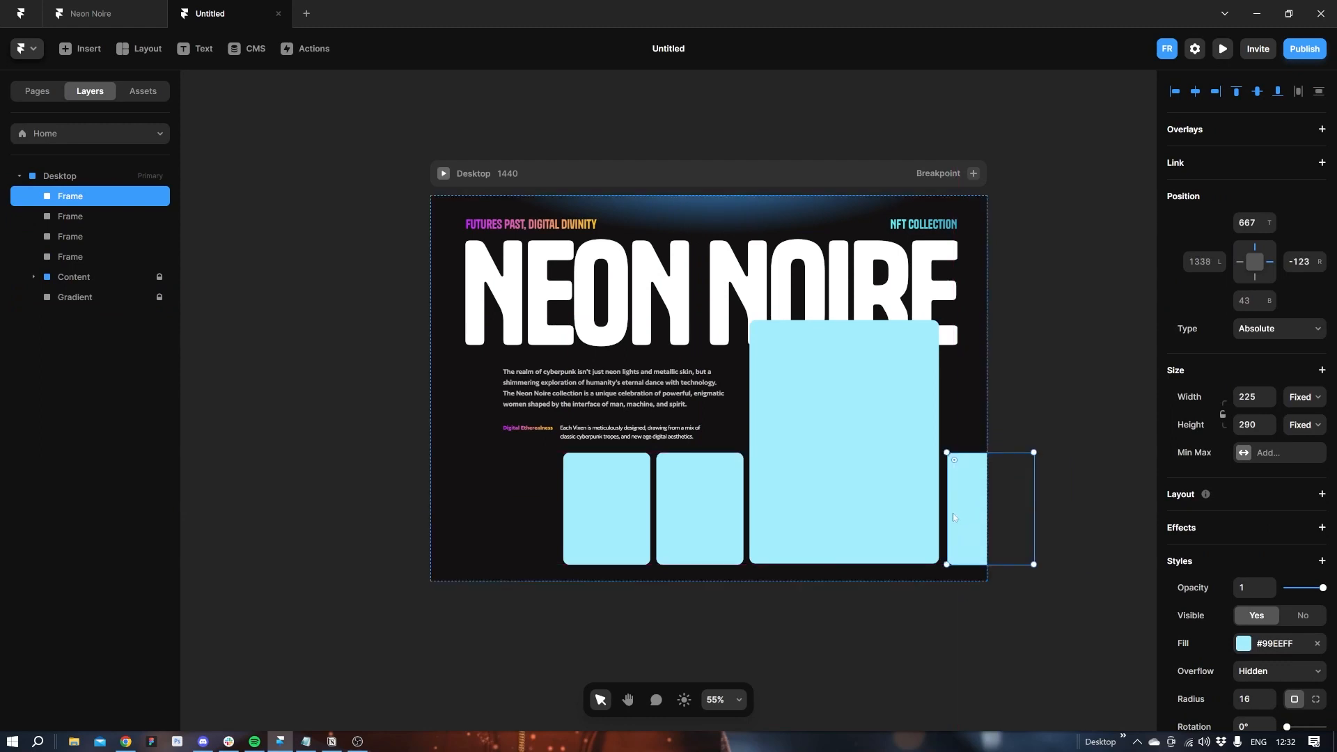
Nudge the two small frames and the large frame left to space the row evenly with gaps of 24.
shift+click(895, 510)
shift+click(698, 505)
shift+click(593, 505)
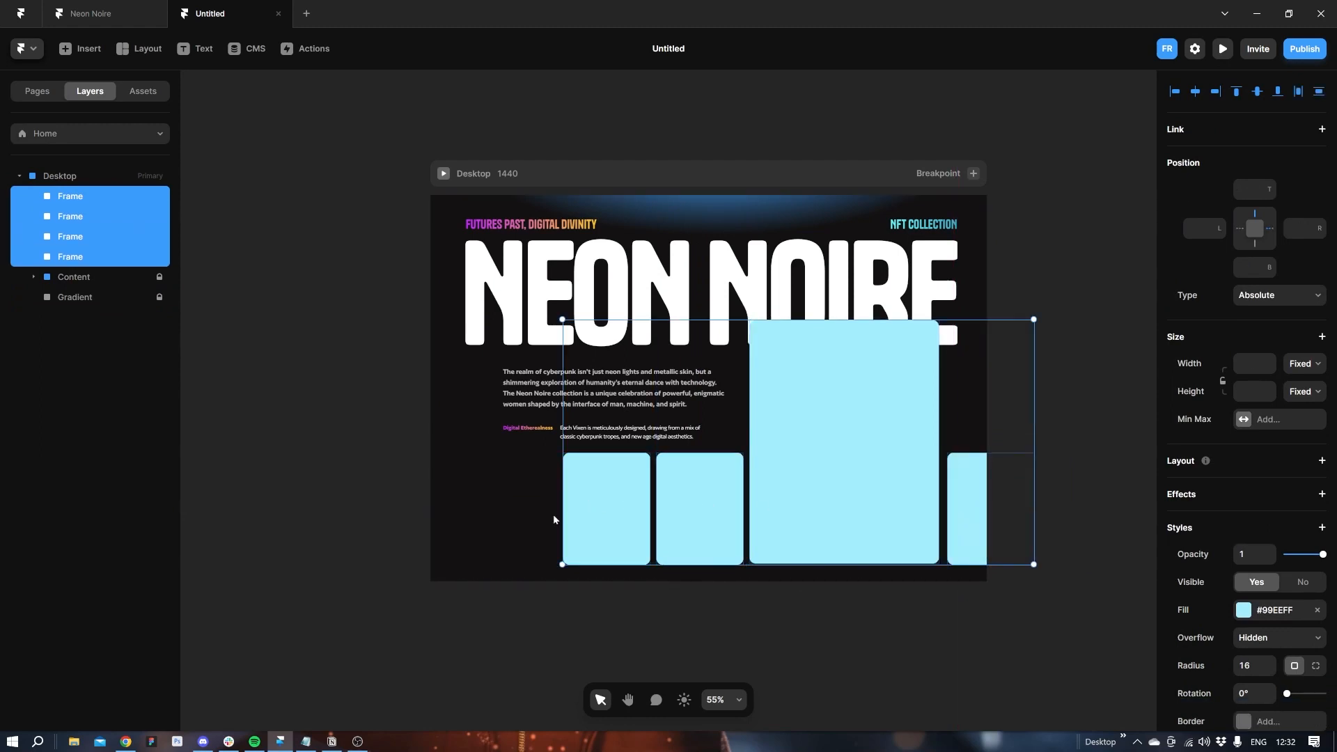
click(608, 569)
drag(615, 549, 673, 535)
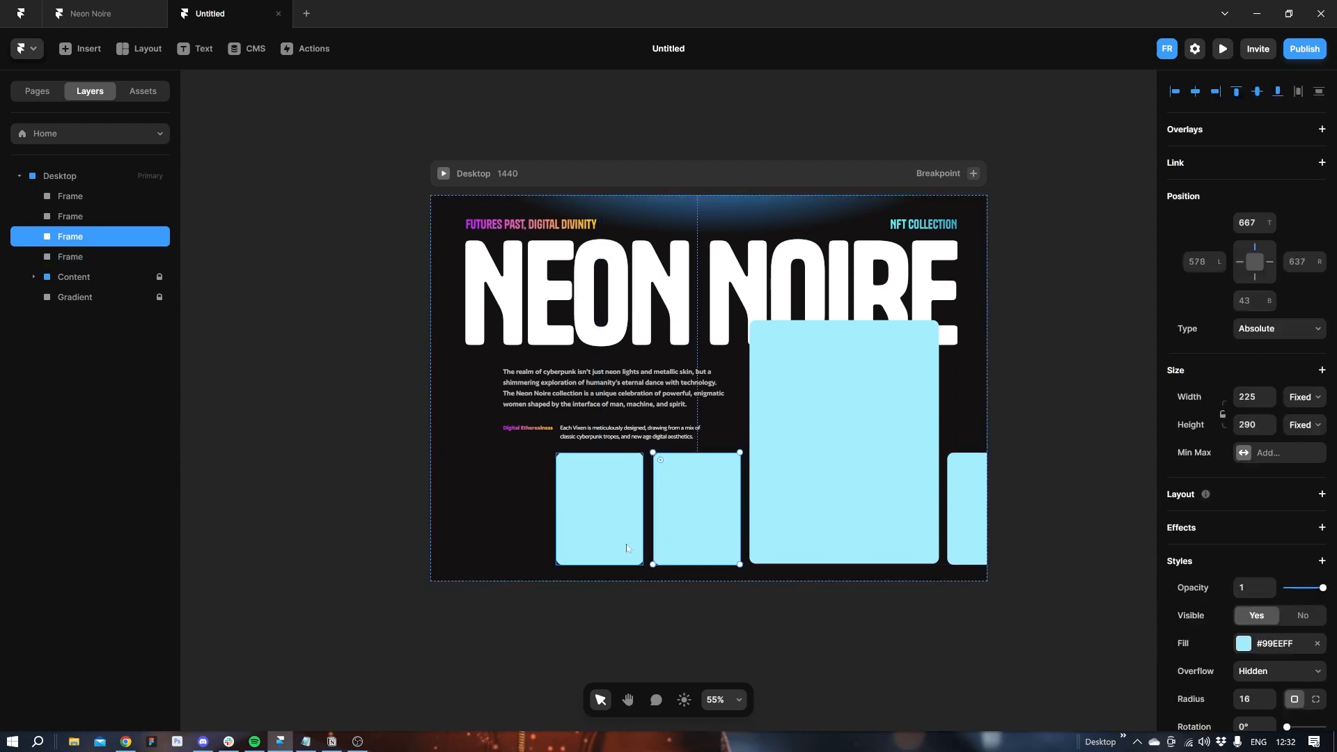
key(alt)
key(Left)
key(Left)
key(Left)
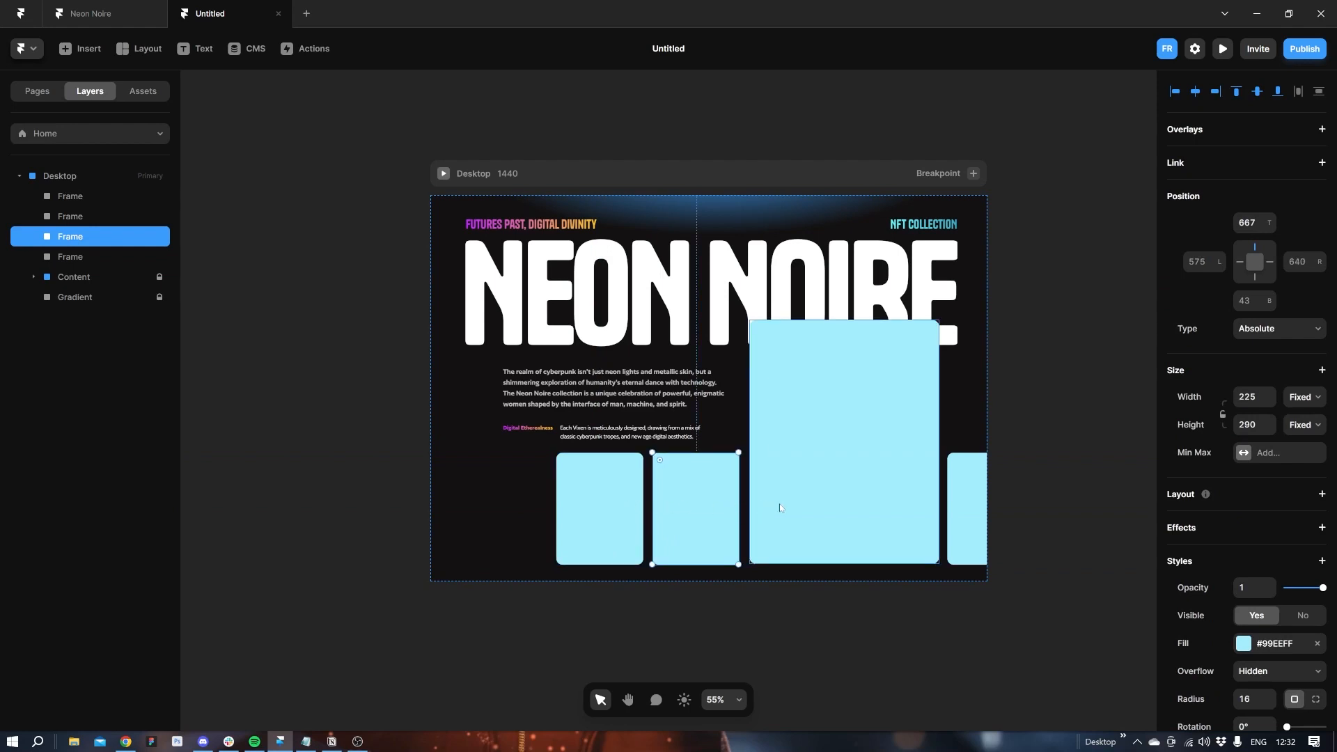
click(780, 503)
key(Left)
key(Left)
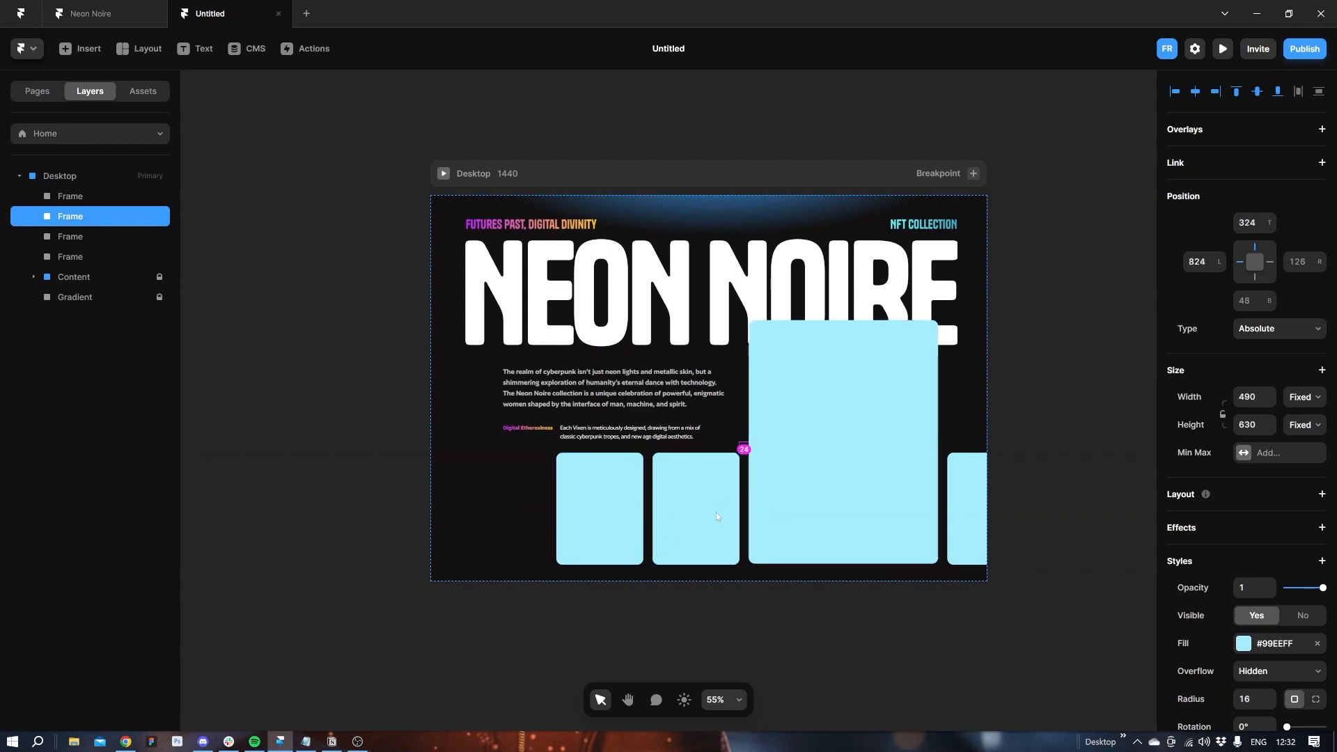
click(949, 506)
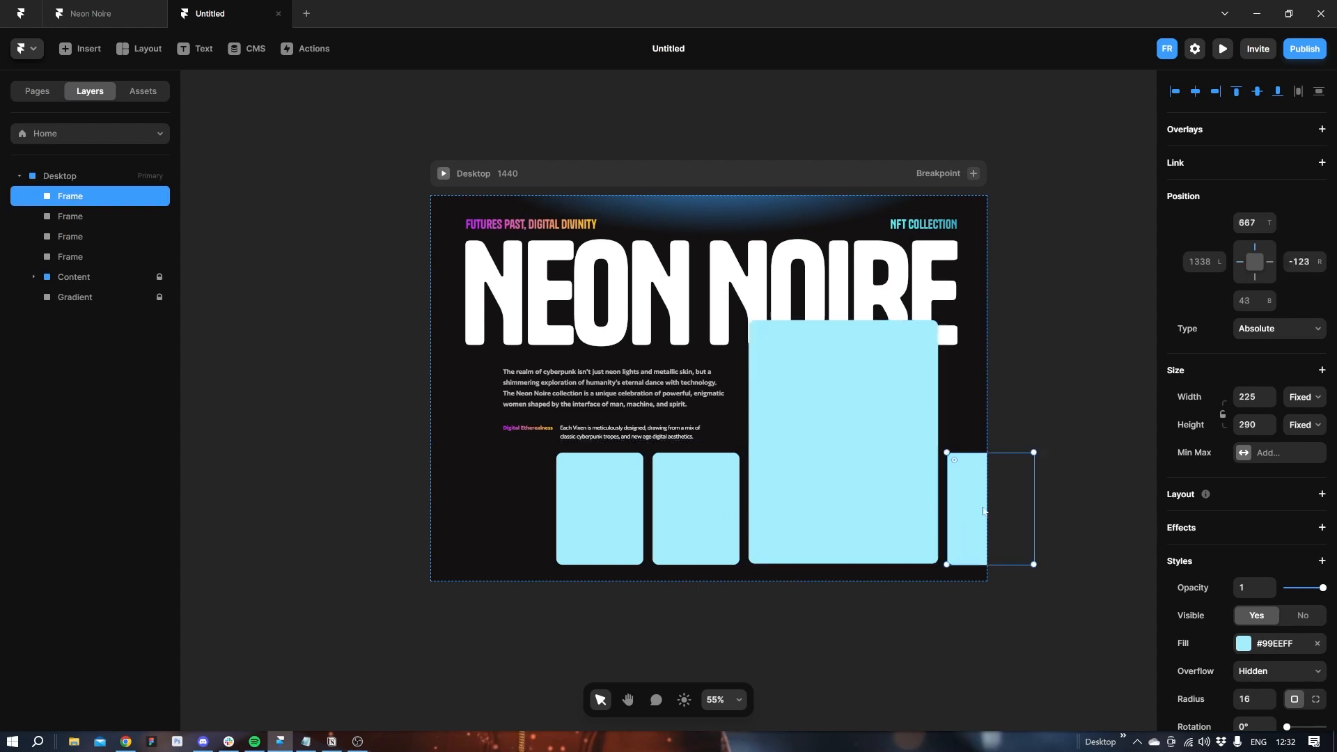
shift+click(891, 518)
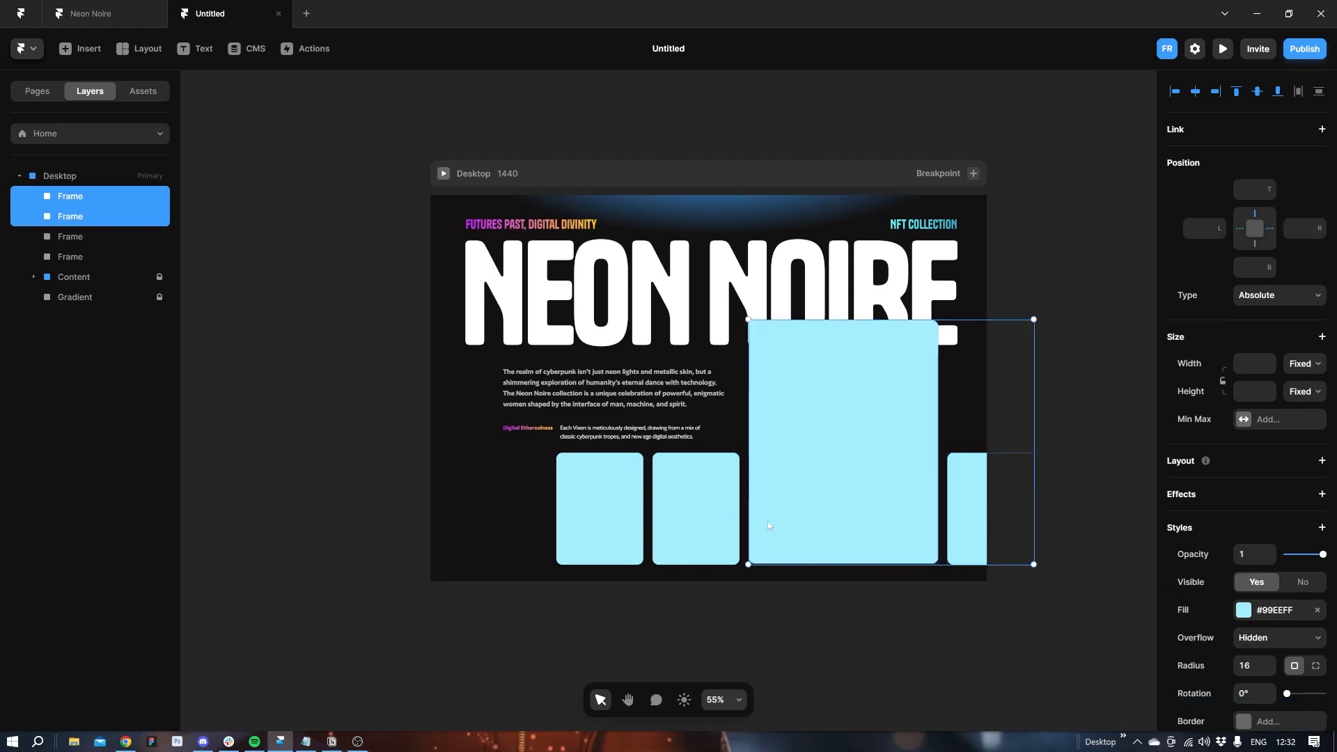
shift+click(696, 519)
shift+click(610, 527)
click(594, 654)
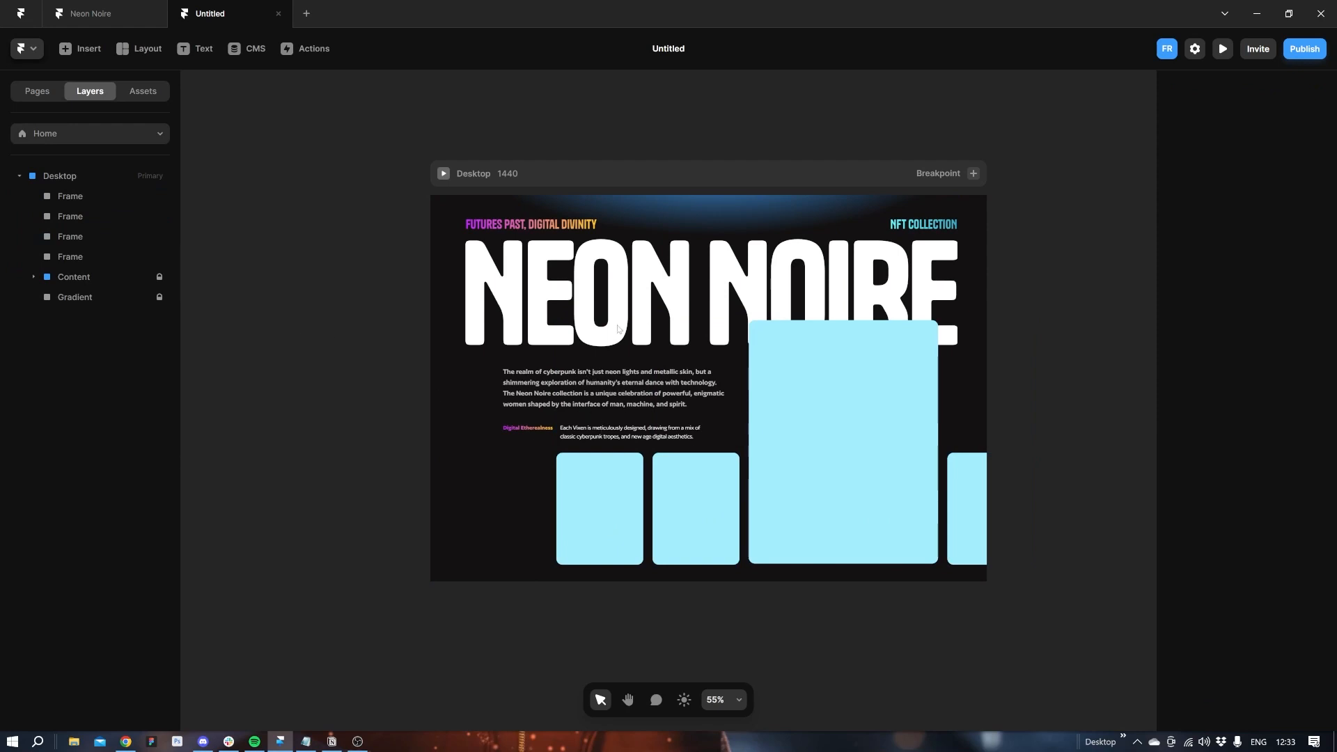
Unlock the Content layer and move it up to 29 from the top of the page.
click(160, 276)
click(87, 283)
key(shift+Up)
key(shift+Up)
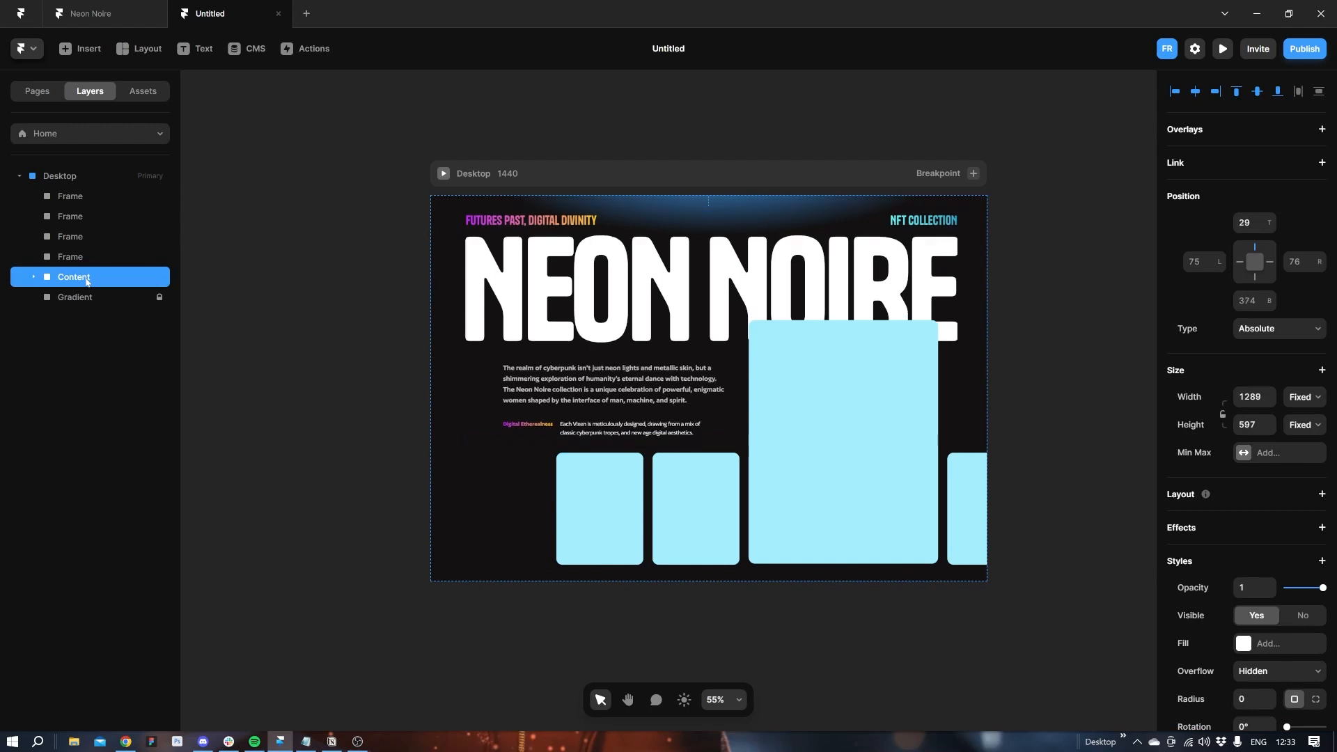
key(shift+Down)
Wrap the Digital Etherealness label and its accompanying description text in a new frame inside Content.
click(35, 277)
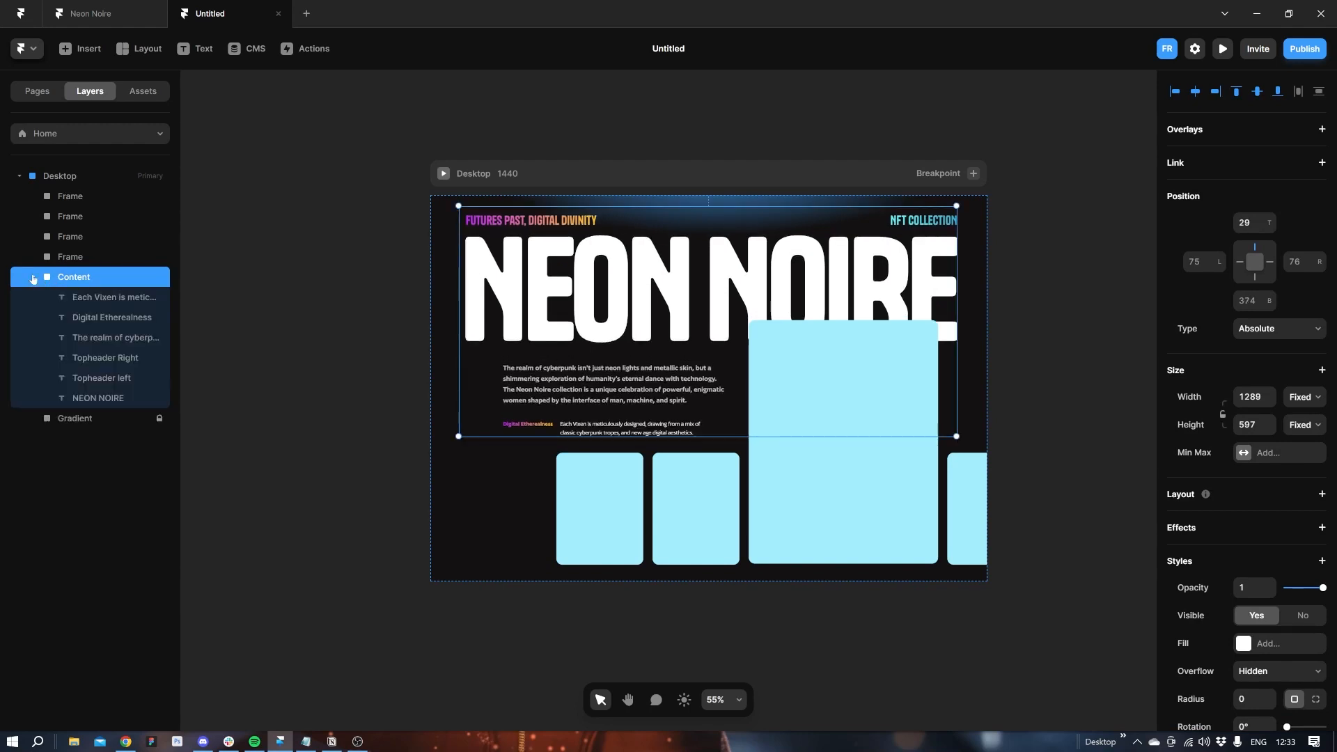
click(103, 360)
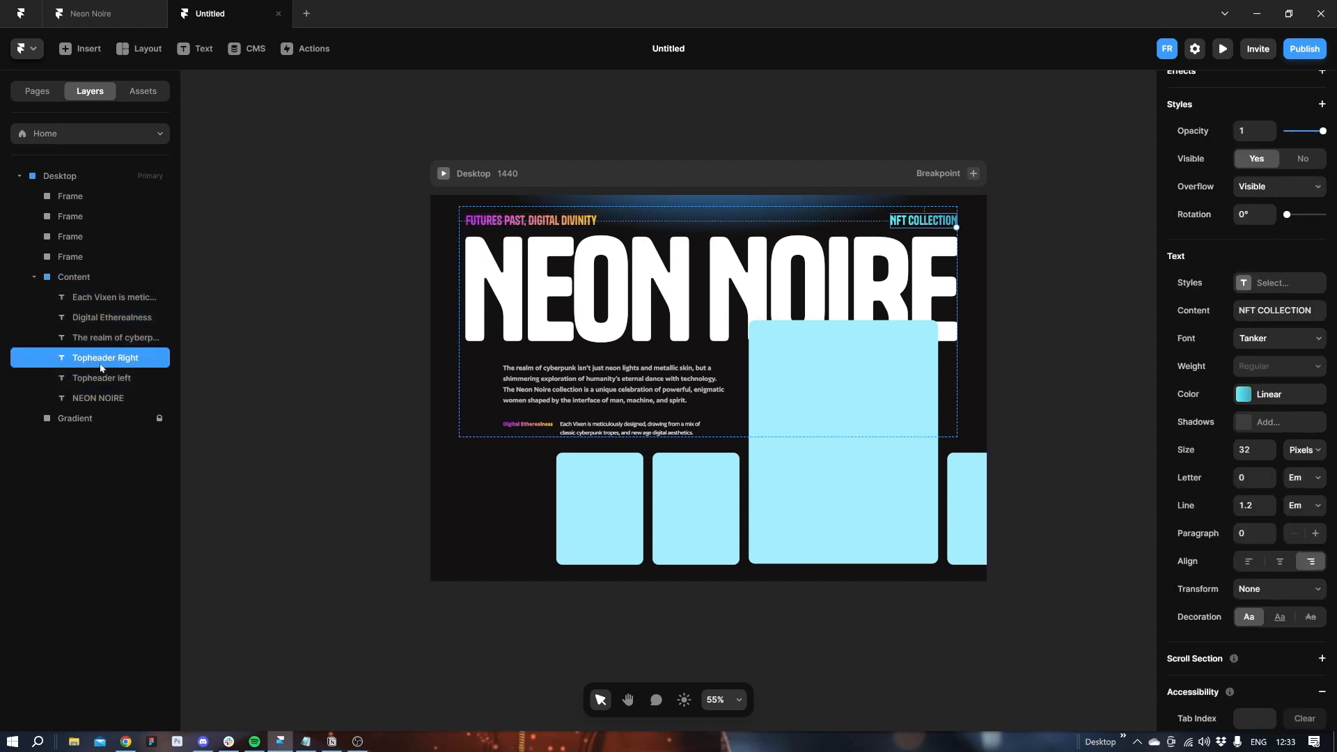
click(107, 318)
shift+click(110, 302)
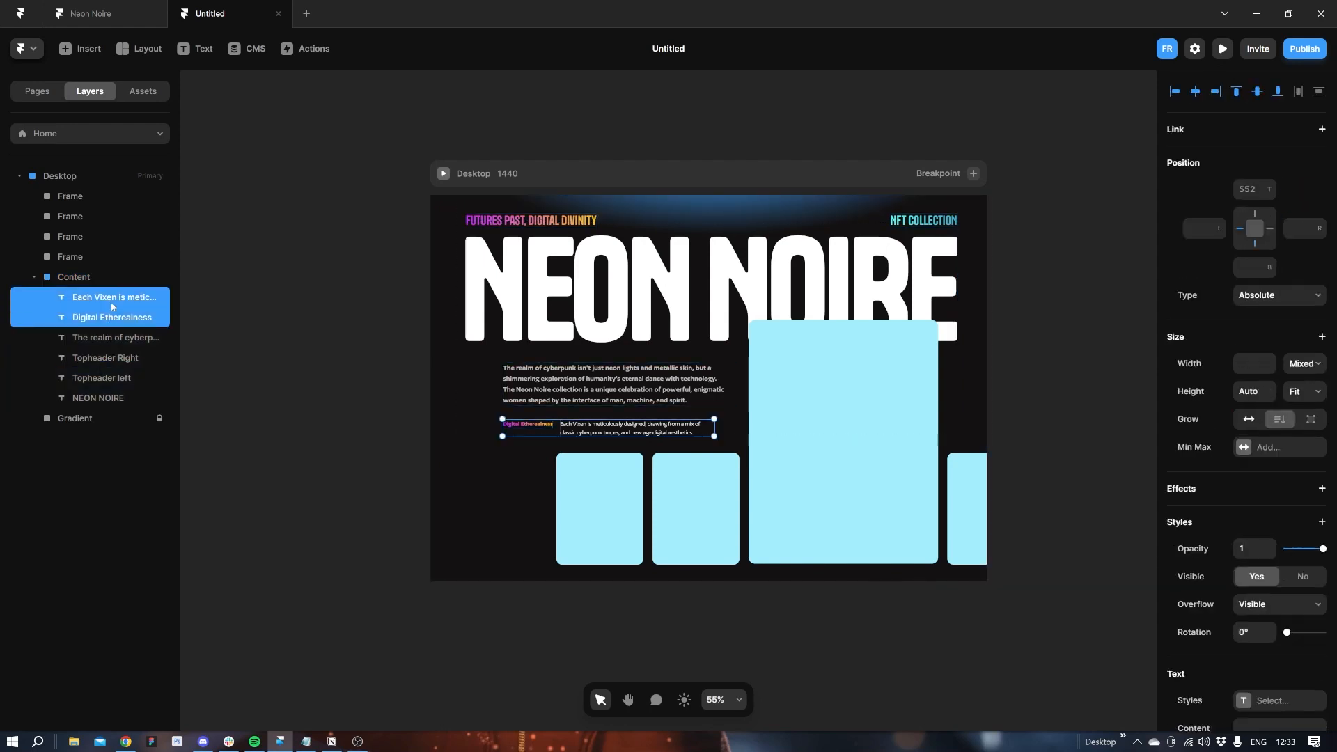
right_click(111, 302)
click(177, 587)
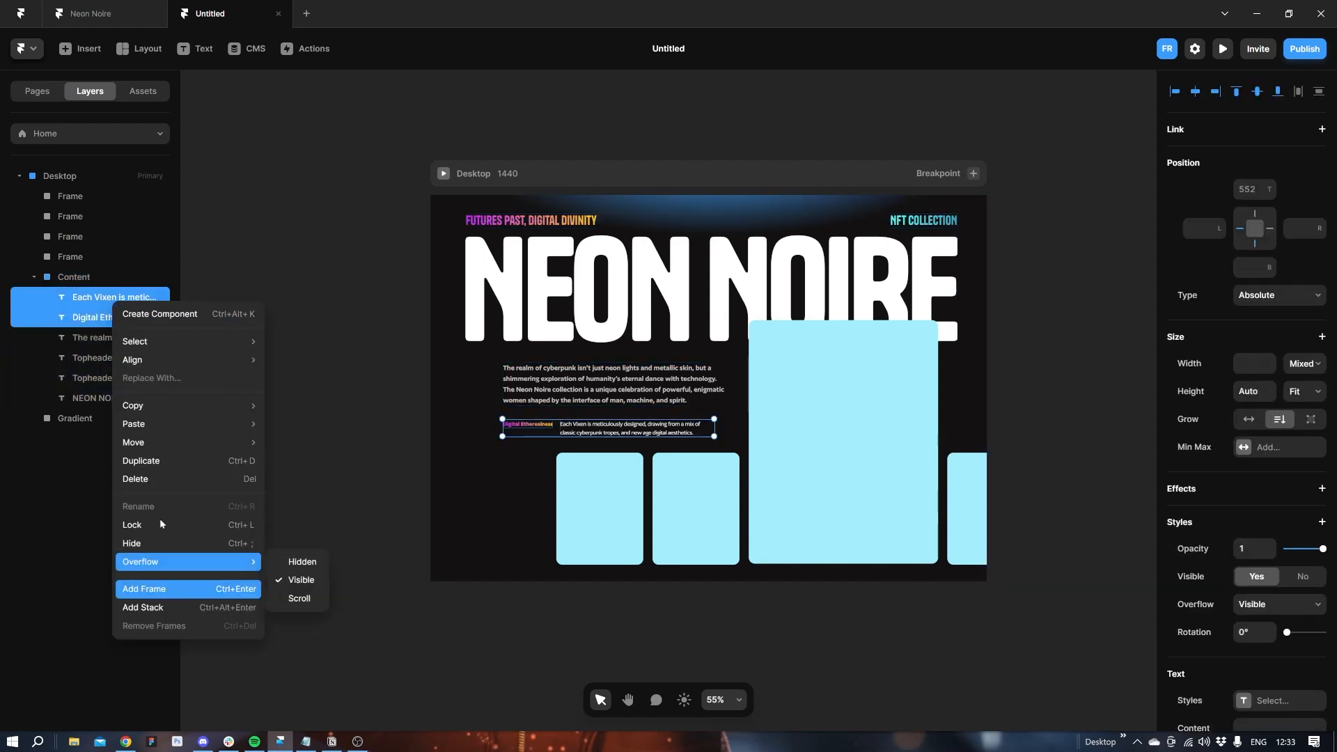
Rename the new text frame Subtexts and raise it to 10 above the bottom of Content.
double_click(93, 304)
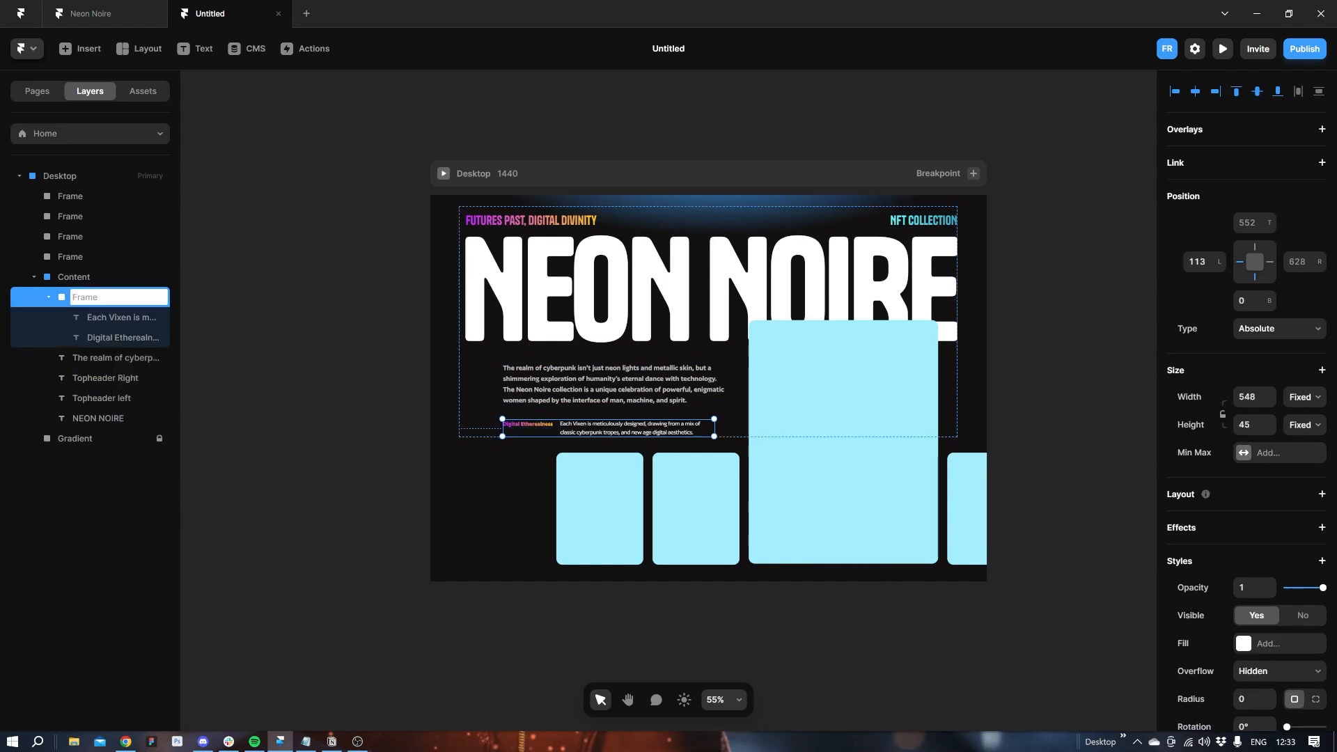
text(Subtexts)
key(Return)
key(shift+Up)
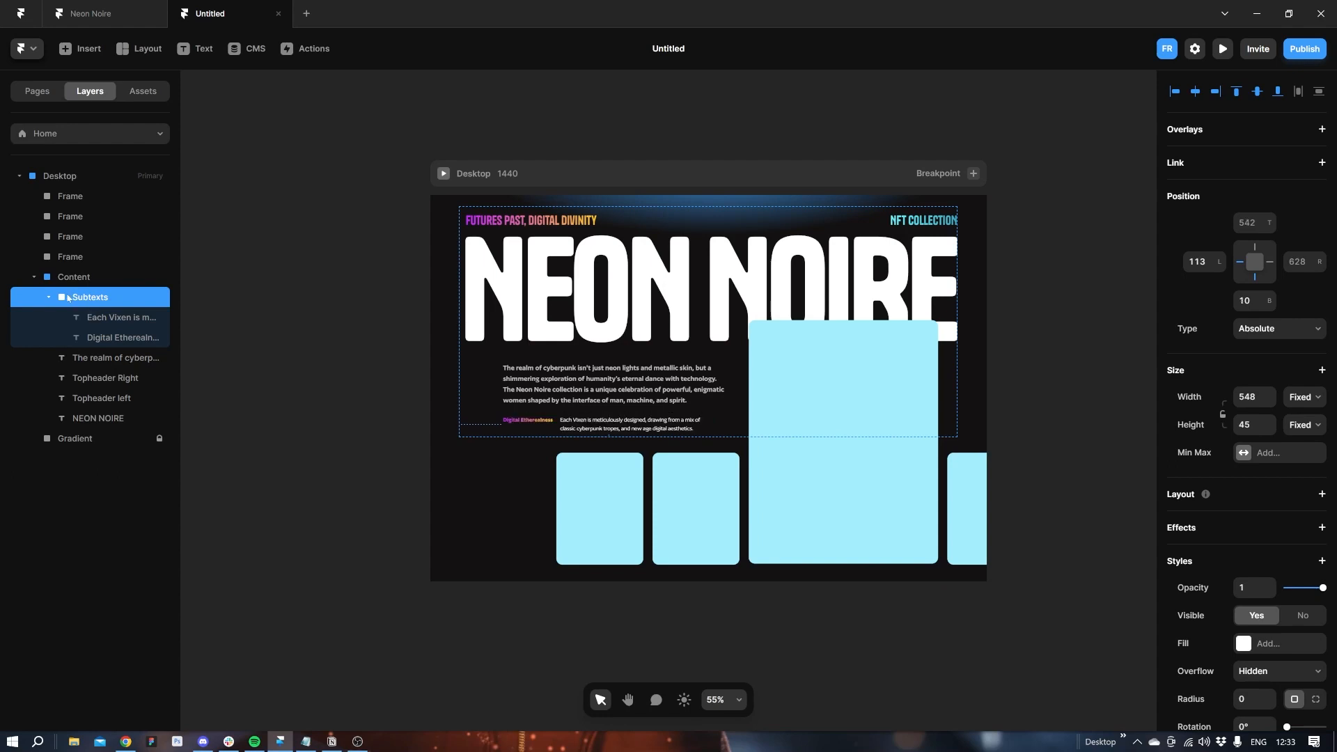
Rename the "The realm of cyberpunk" paragraph layer Description and nudge the paragraph up slightly.
click(48, 297)
double_click(99, 318)
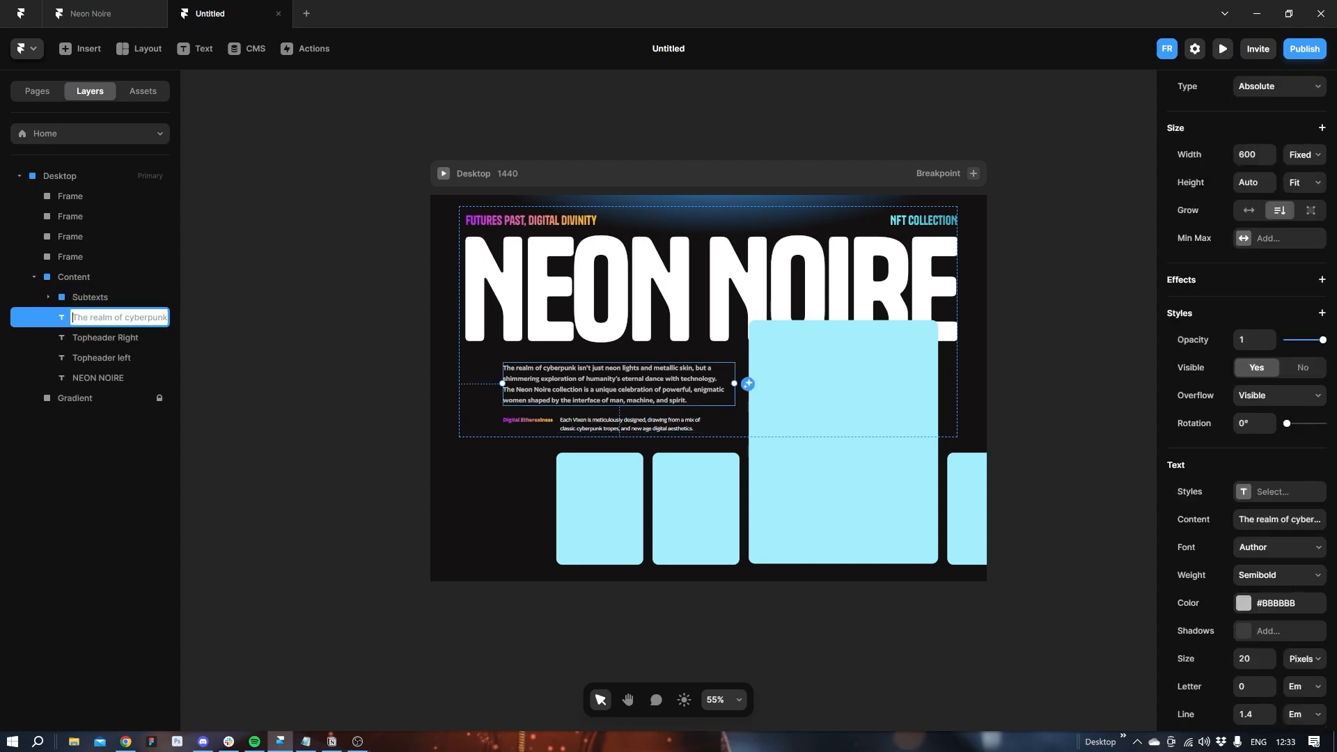
text(Description)
key(Return)
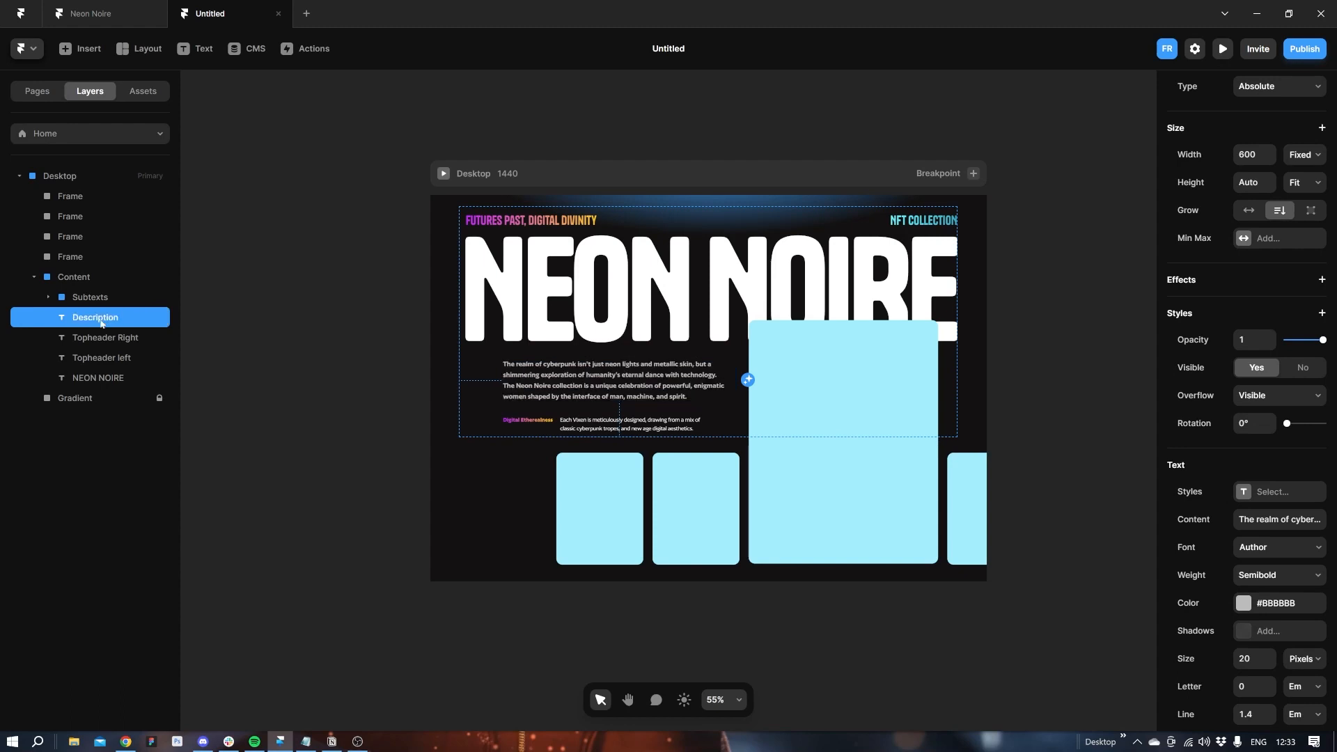
click(257, 408)
Rename the four blue frames 1, 2, 3 and 4 from left to right.
click(611, 533)
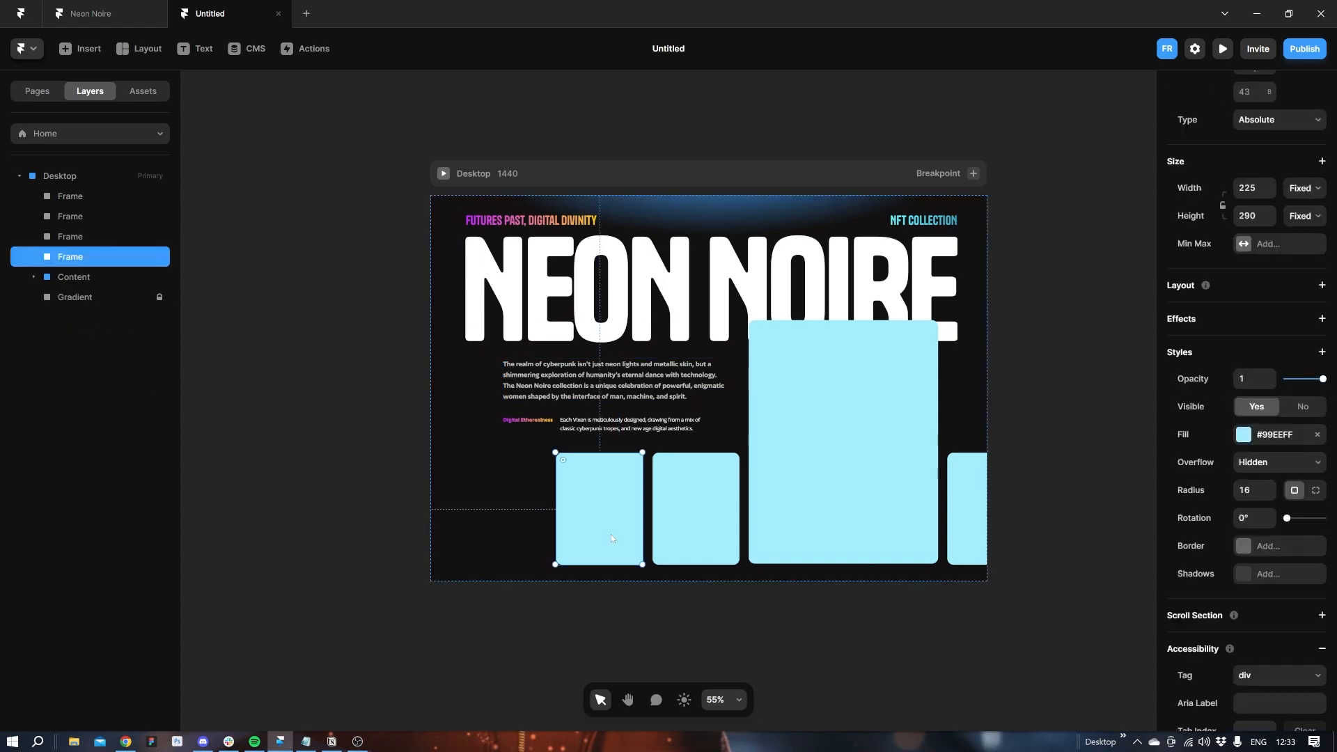
key(ctrl+r)
text(1)
key(Return)
key(Tab)
key(ctrl+r)
text(2)
key(Return)
key(Tab)
key(ctrl+r)
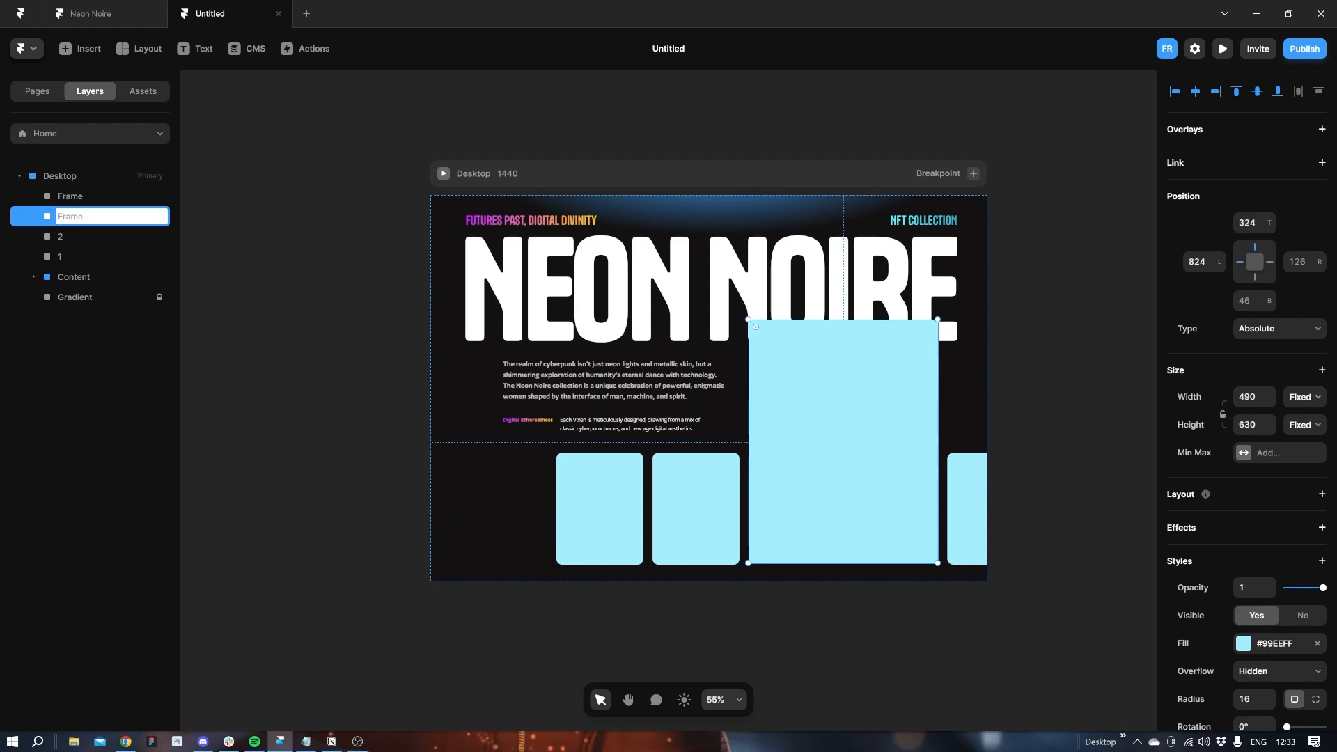
text(3)
key(Return)
key(Tab)
key(ctrl+r)
text(4)
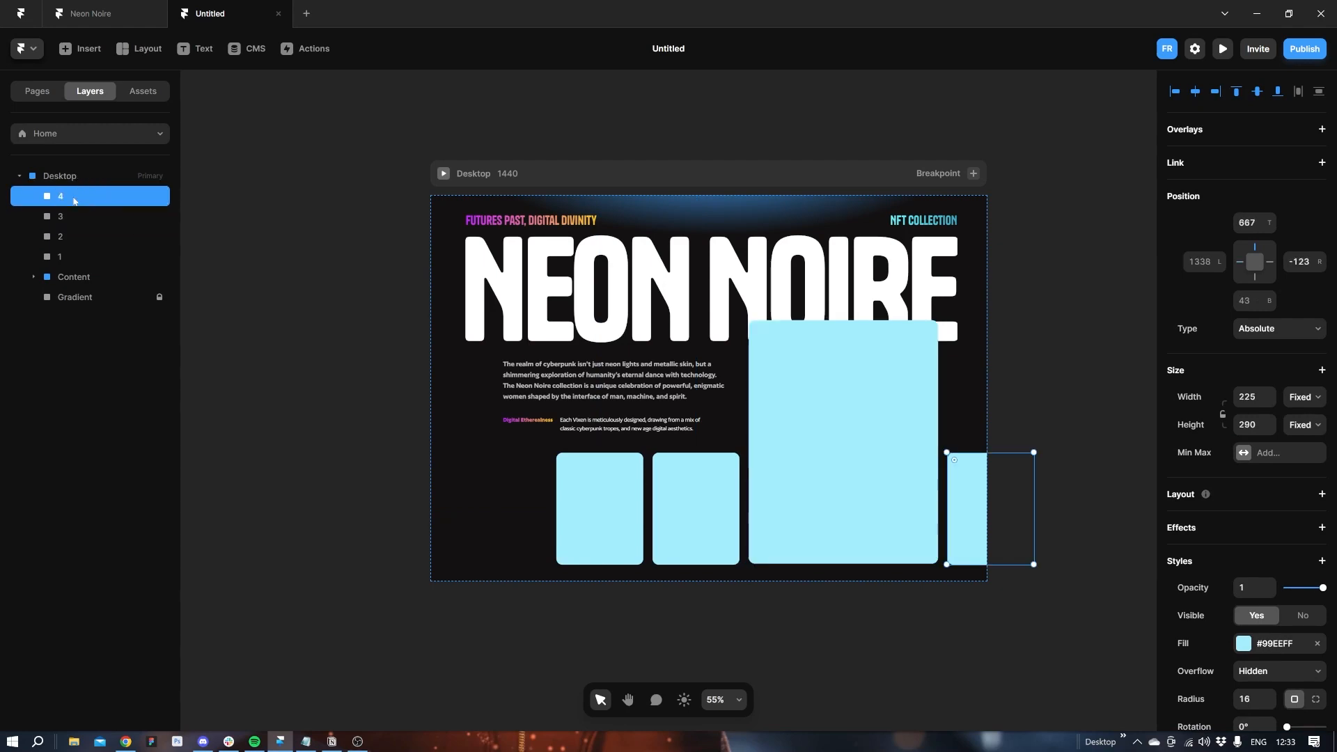
key(Return)
Fill frame 1 with the cyborg_girl PNG image whose identifier starts with 0e16488a.
click(601, 515)
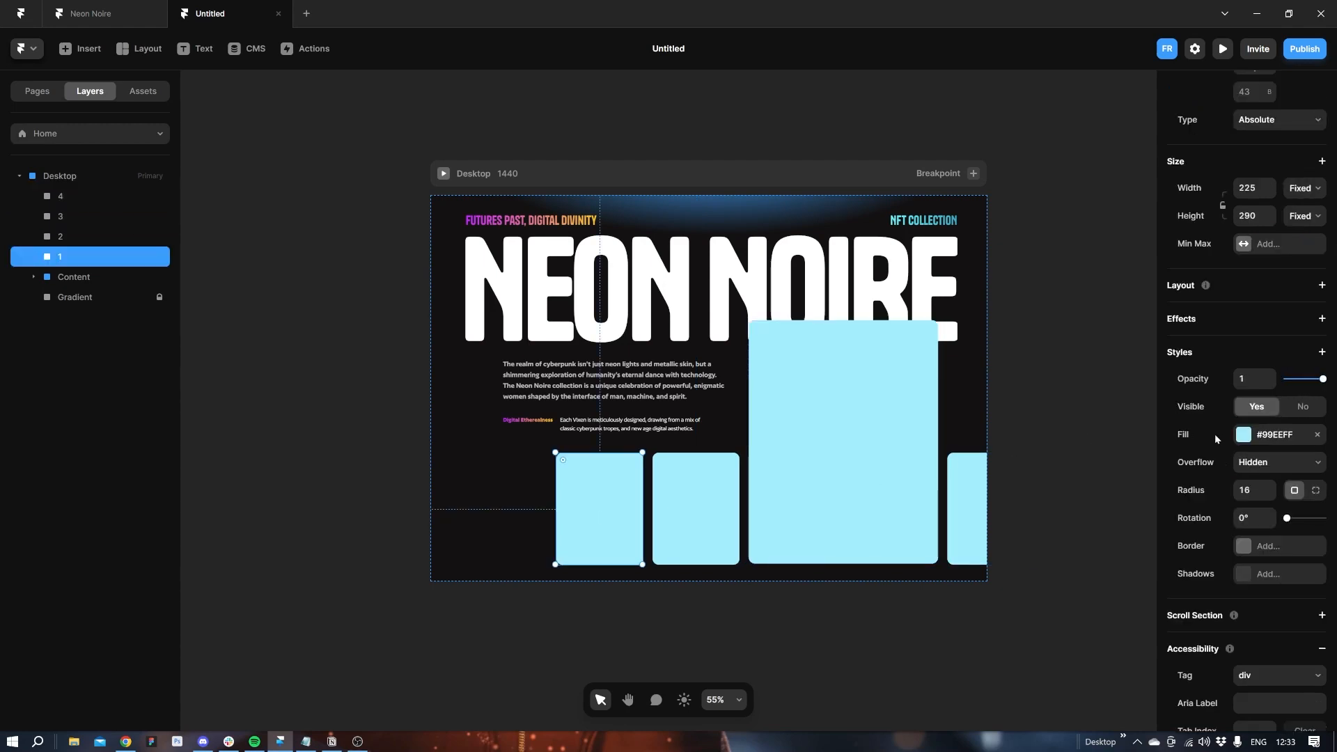
click(1241, 434)
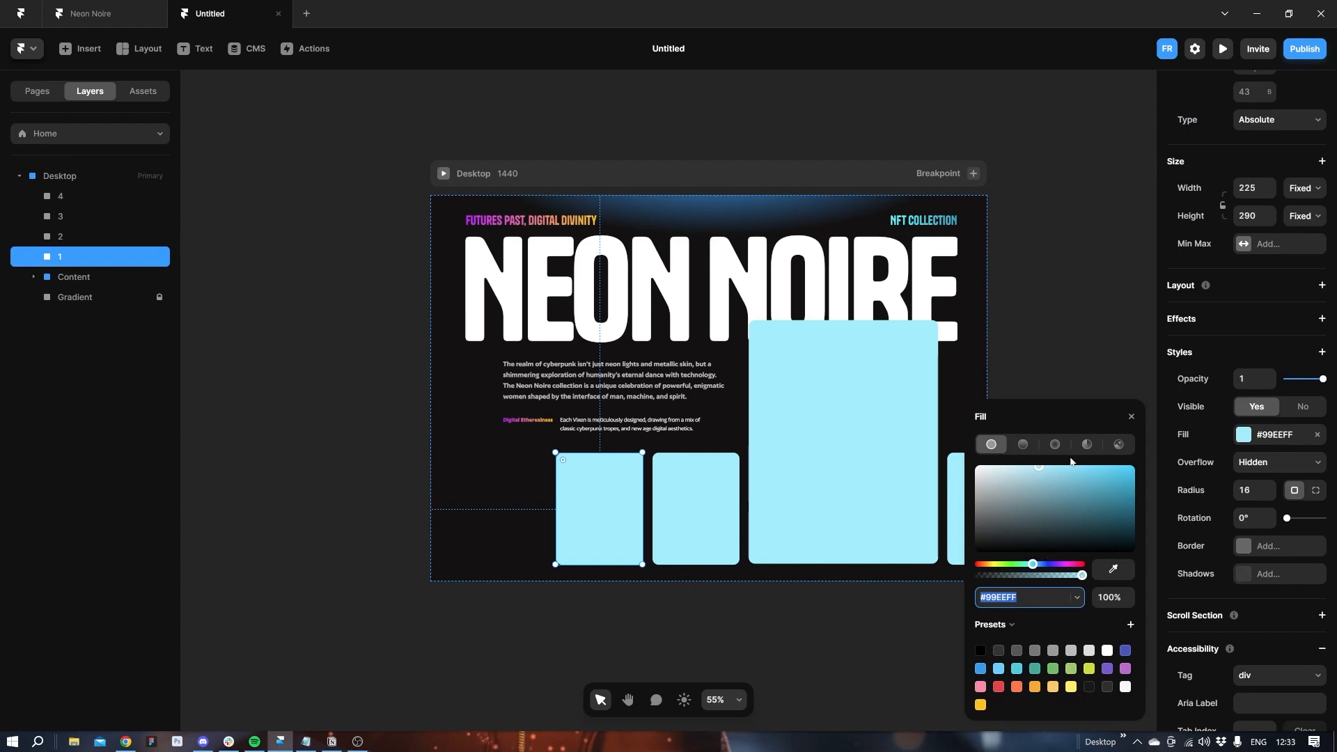
click(1119, 445)
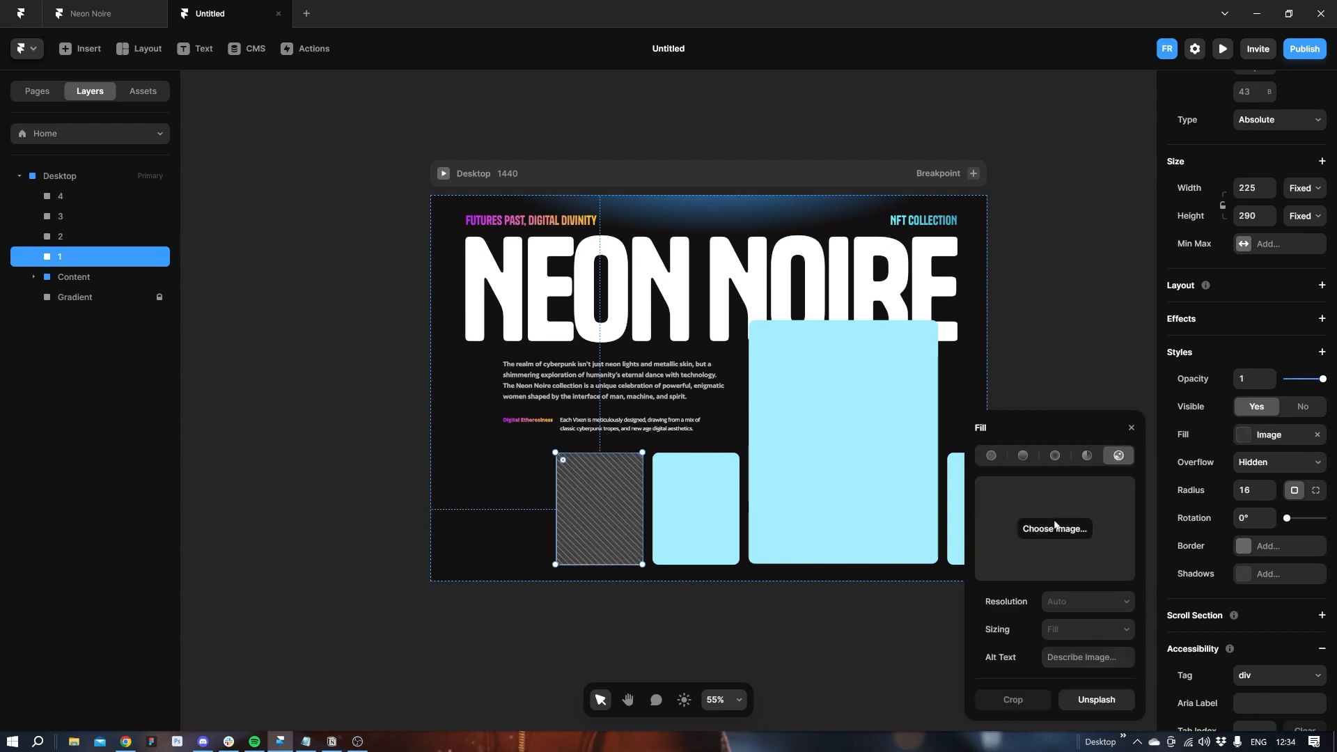
click(1055, 527)
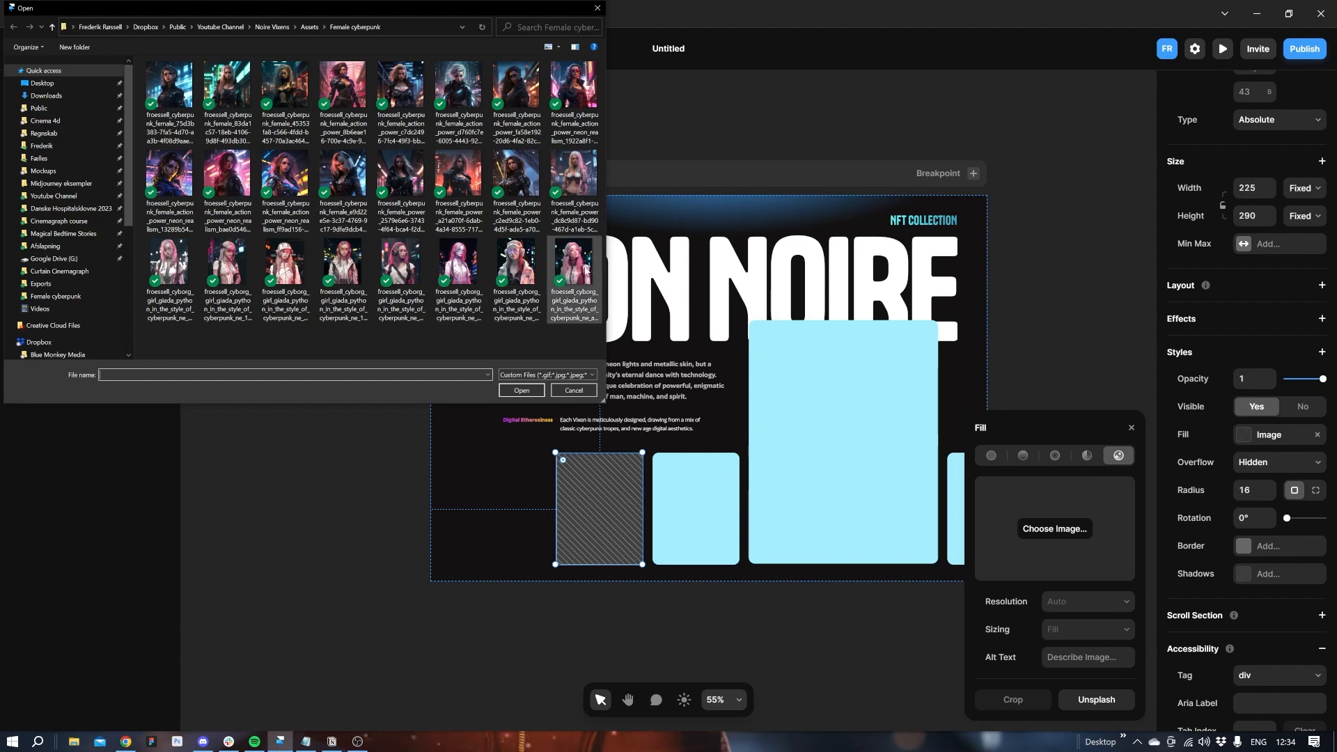
click(284, 272)
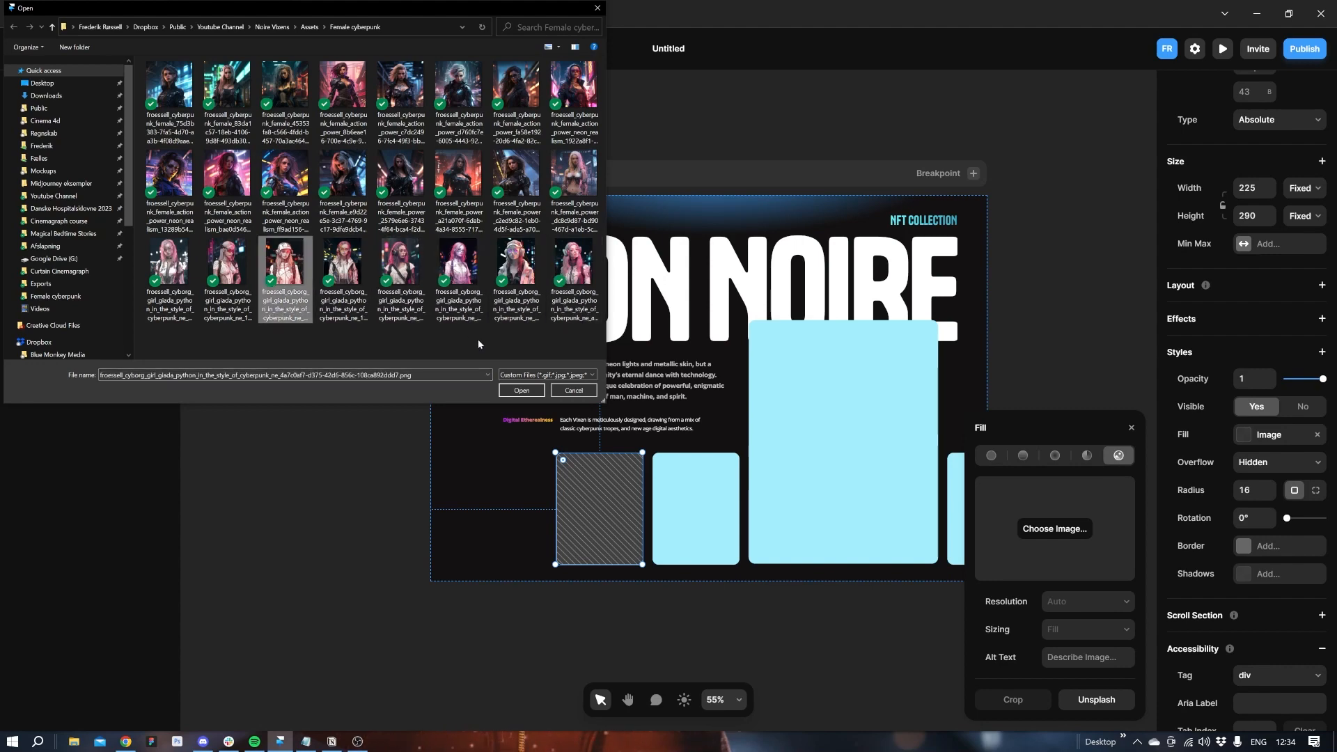
click(167, 265)
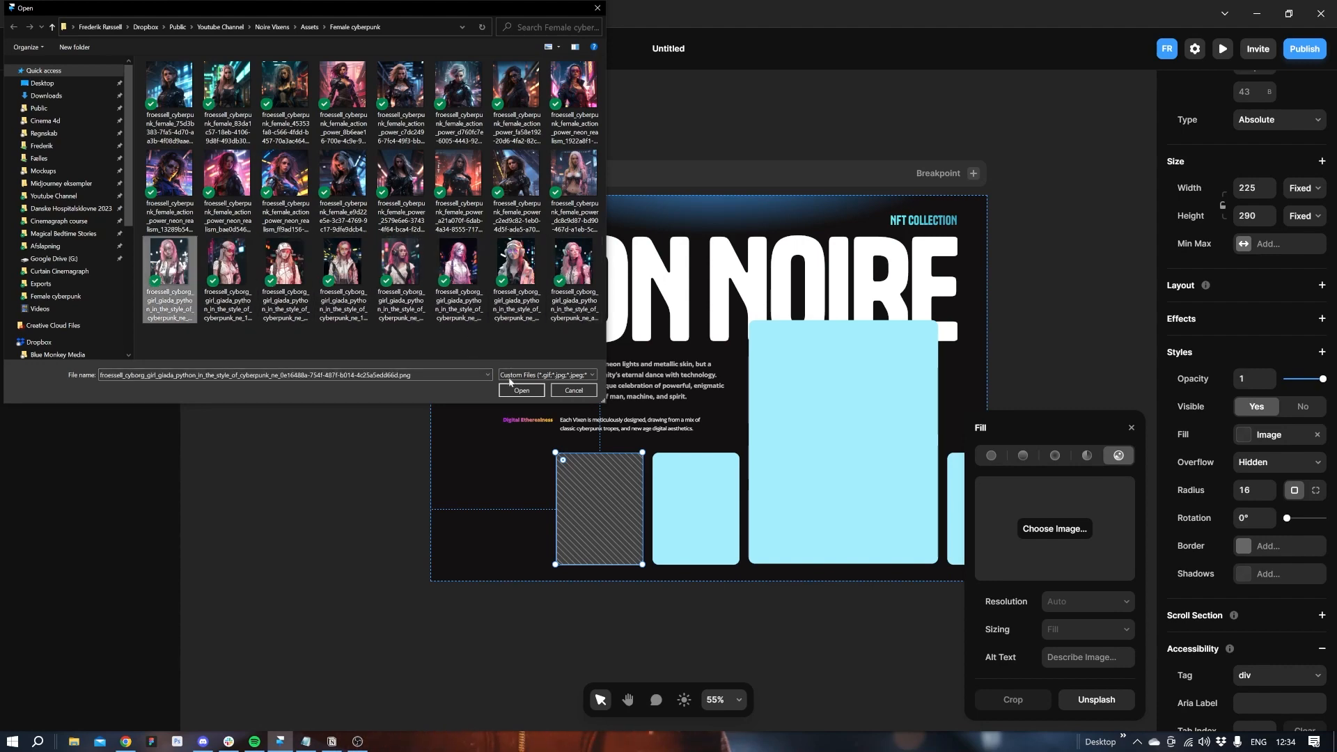
click(516, 390)
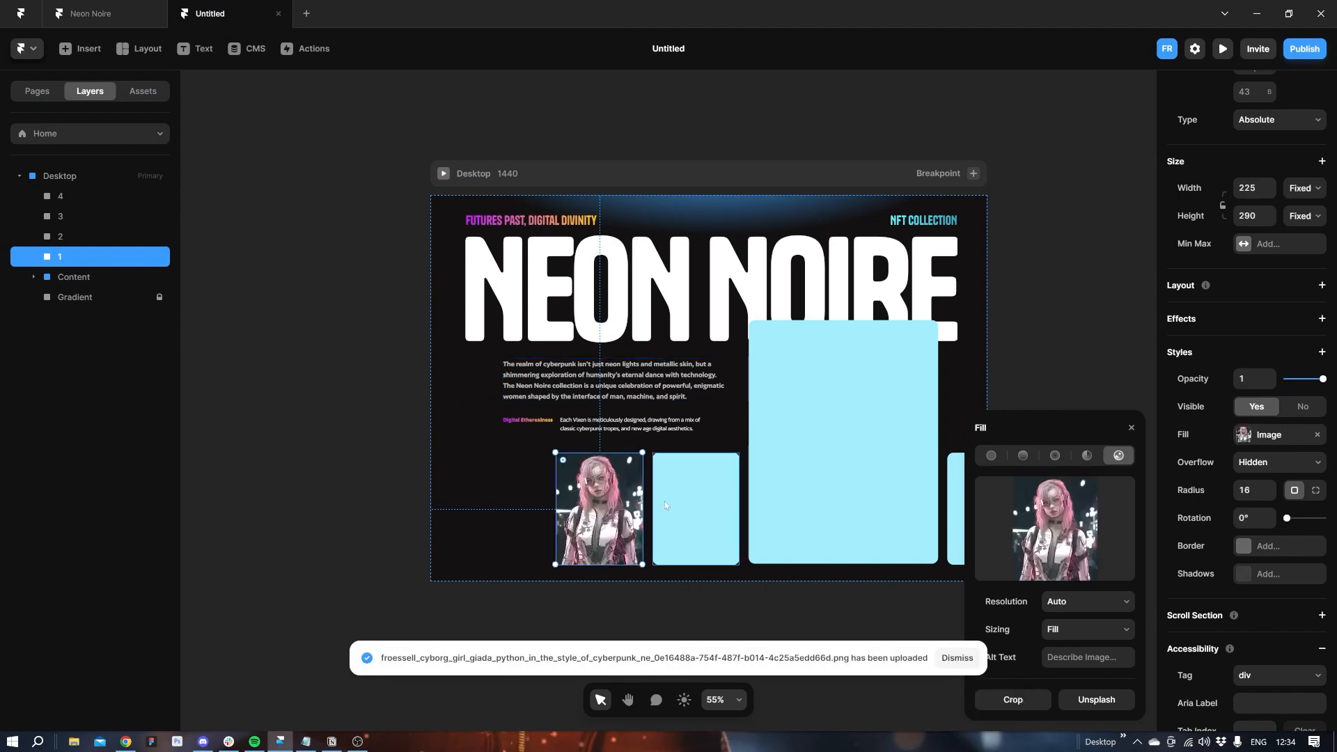
Give frame 2 an image fill using the cyborg_girl PNG whose identifier starts with 17d024dd.
click(705, 515)
click(1119, 445)
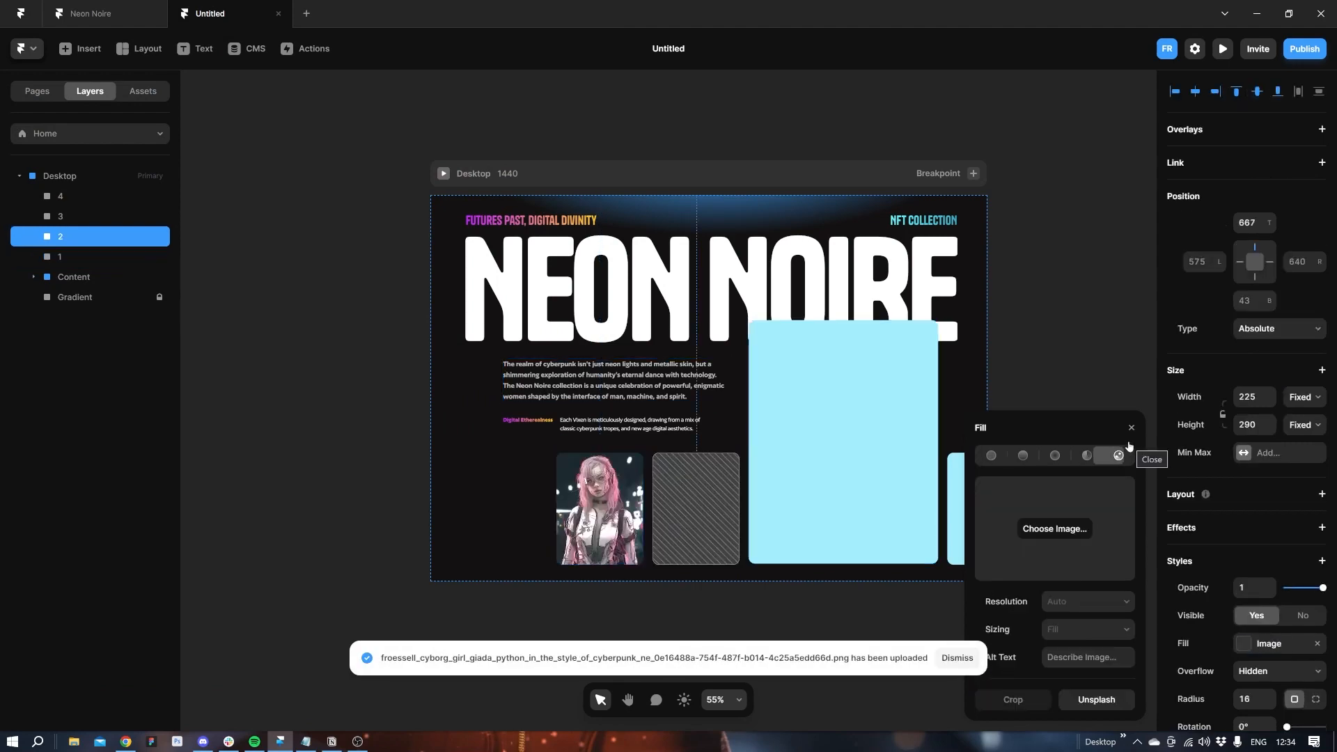
click(1042, 529)
click(343, 268)
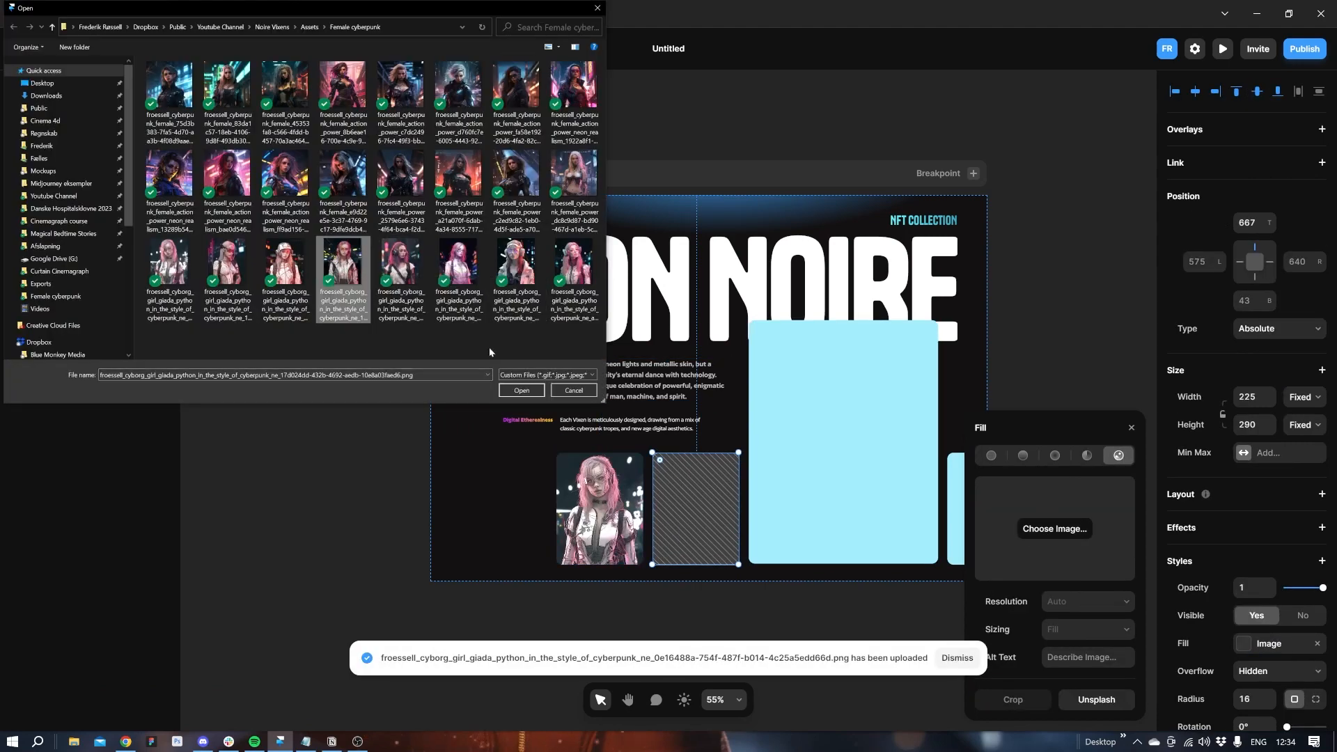
click(520, 390)
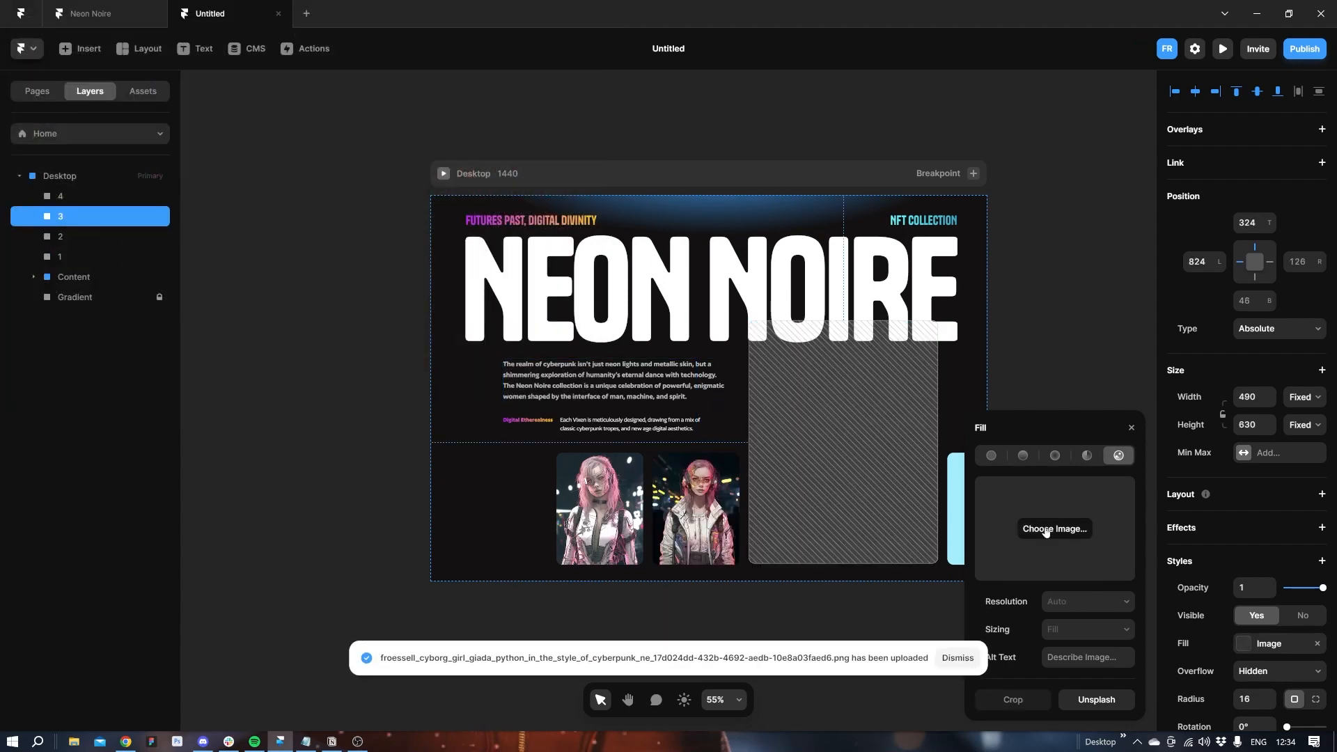
Use the cyborg_girl PNG with identifier starting a924e752 as the image fill of the large frame 3.
click(1045, 529)
click(574, 263)
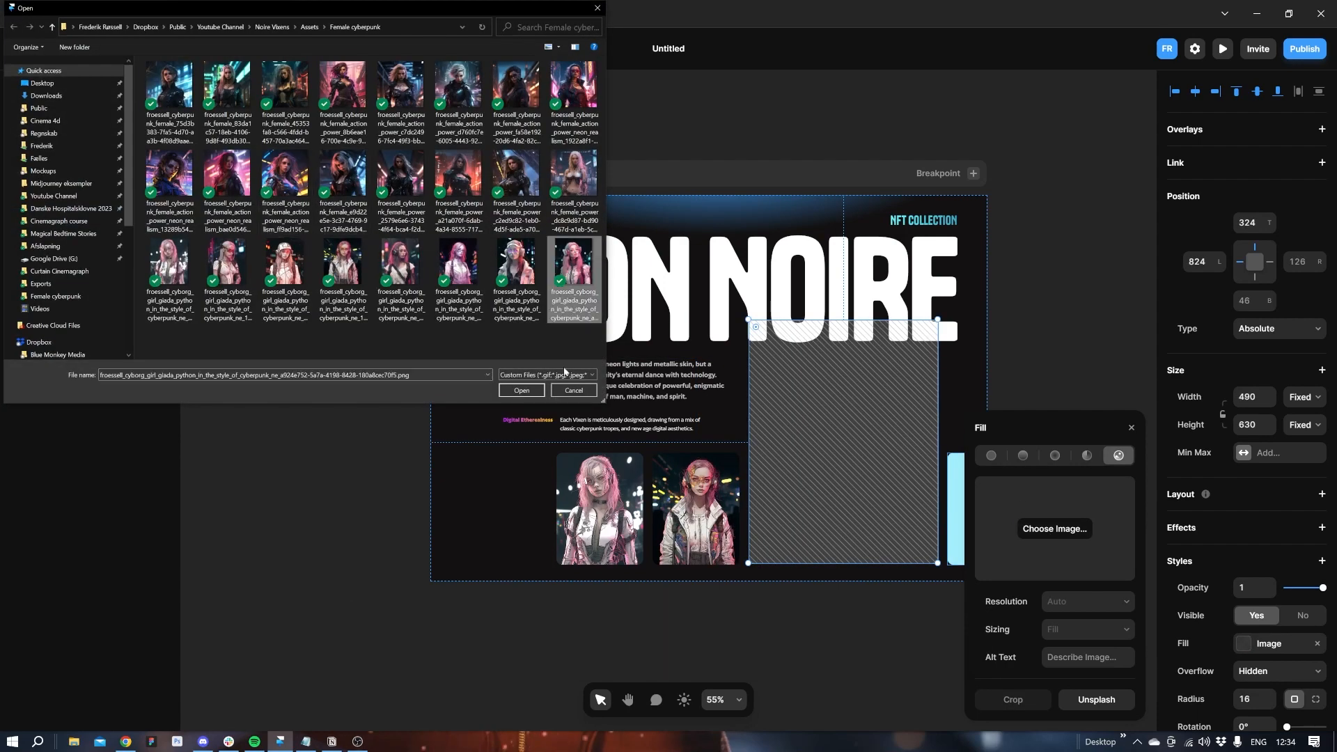
click(520, 390)
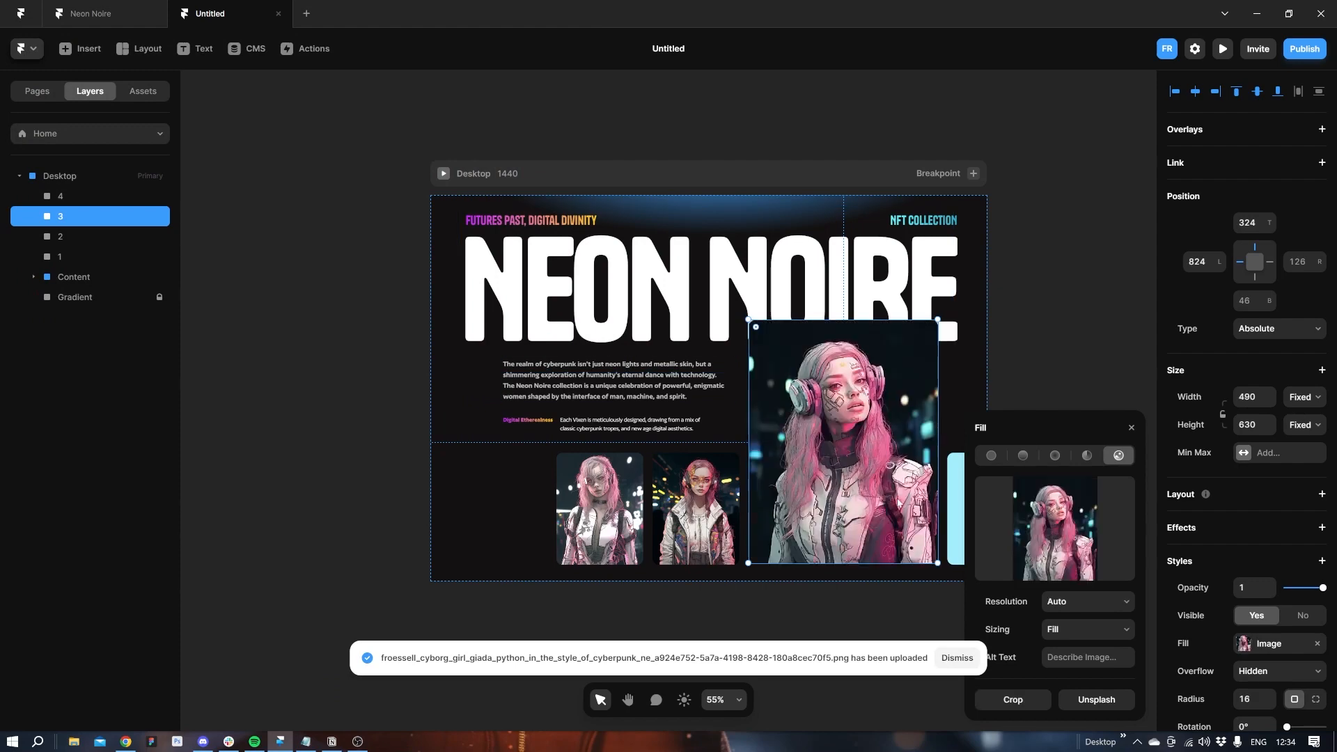
Fill frame 4 with the cyborg_girl PNG whose identifier starts with 7839ee9b, and deselect the frame.
click(955, 511)
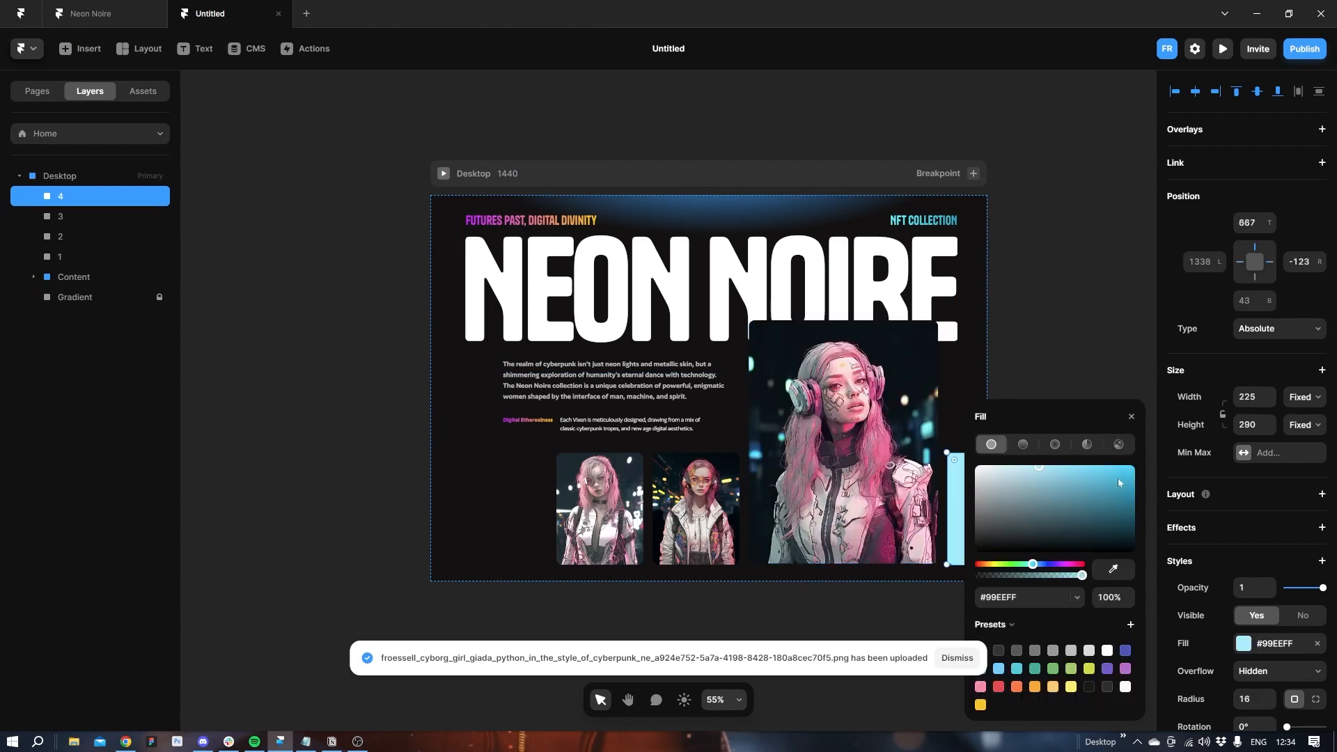
click(1119, 445)
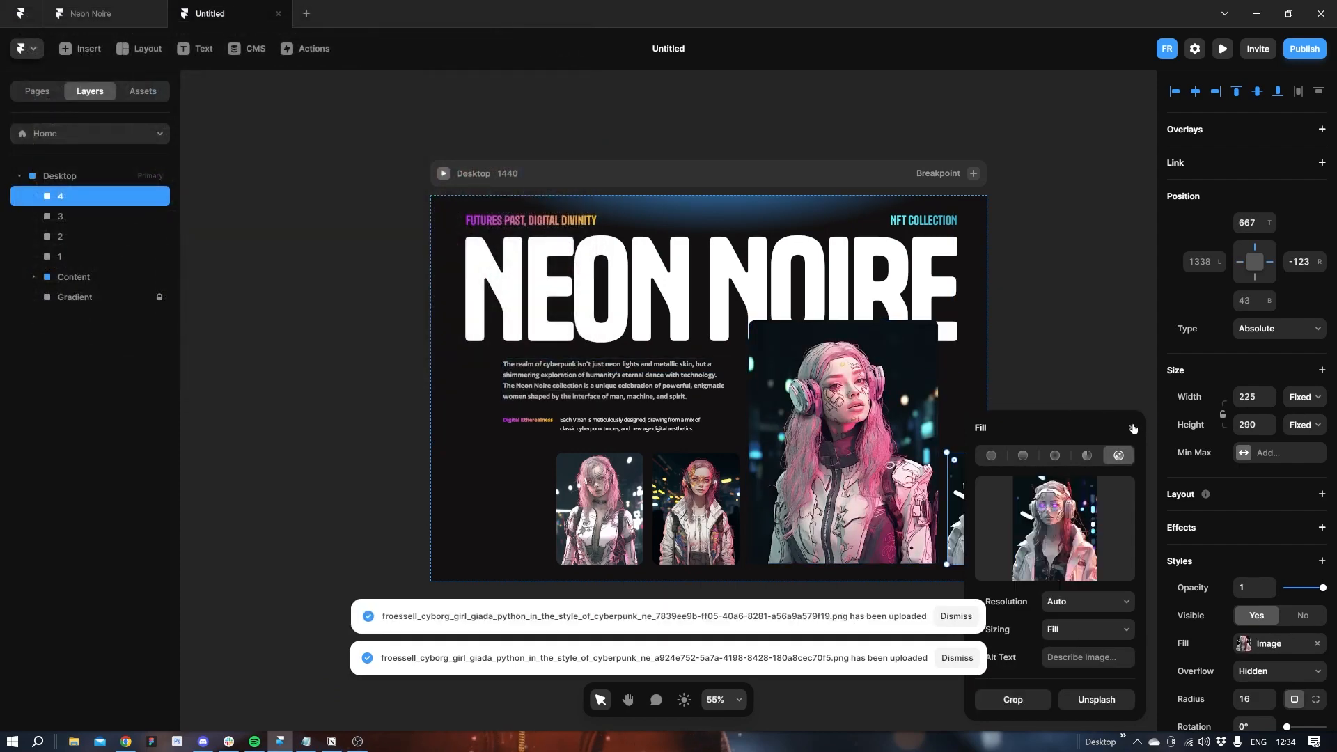
click(1132, 427)
click(1104, 359)
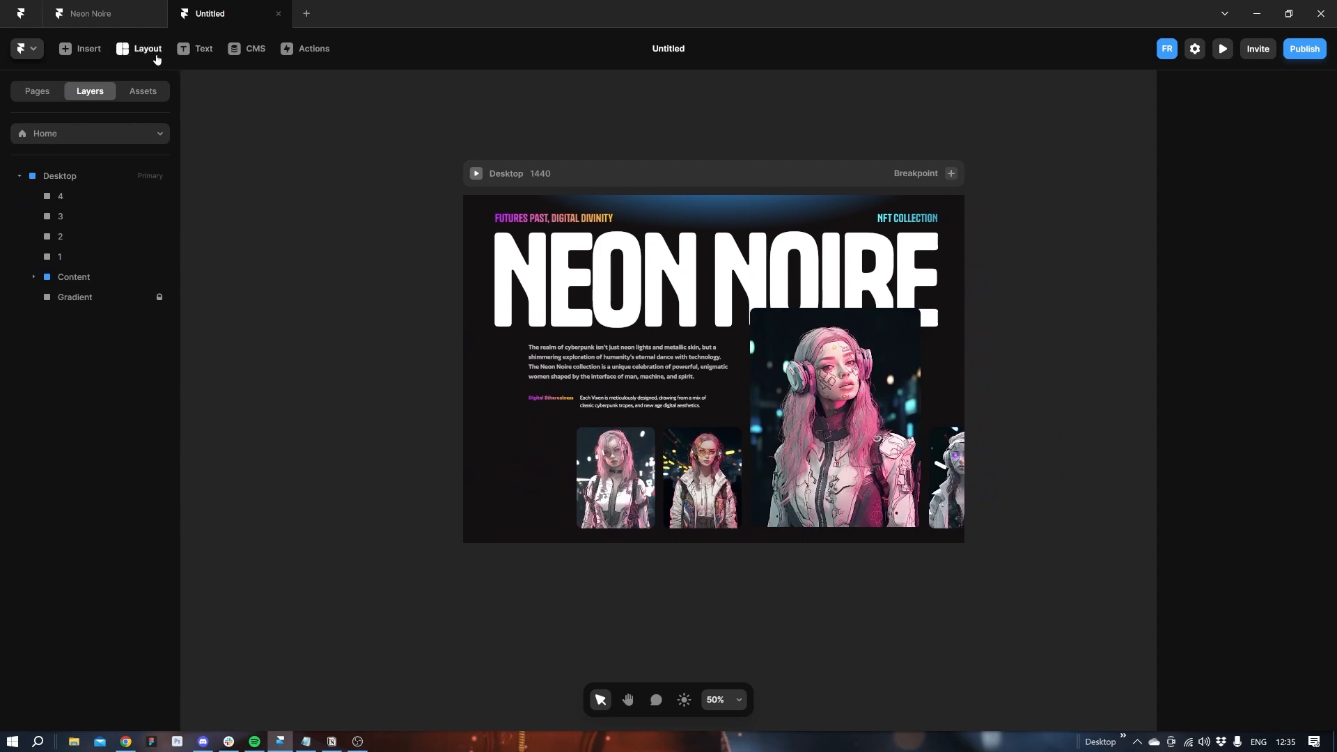
Draw a square frame below the Digital Etherealness label, beside image 1, and set its size to 60 by 60.
click(155, 53)
click(148, 84)
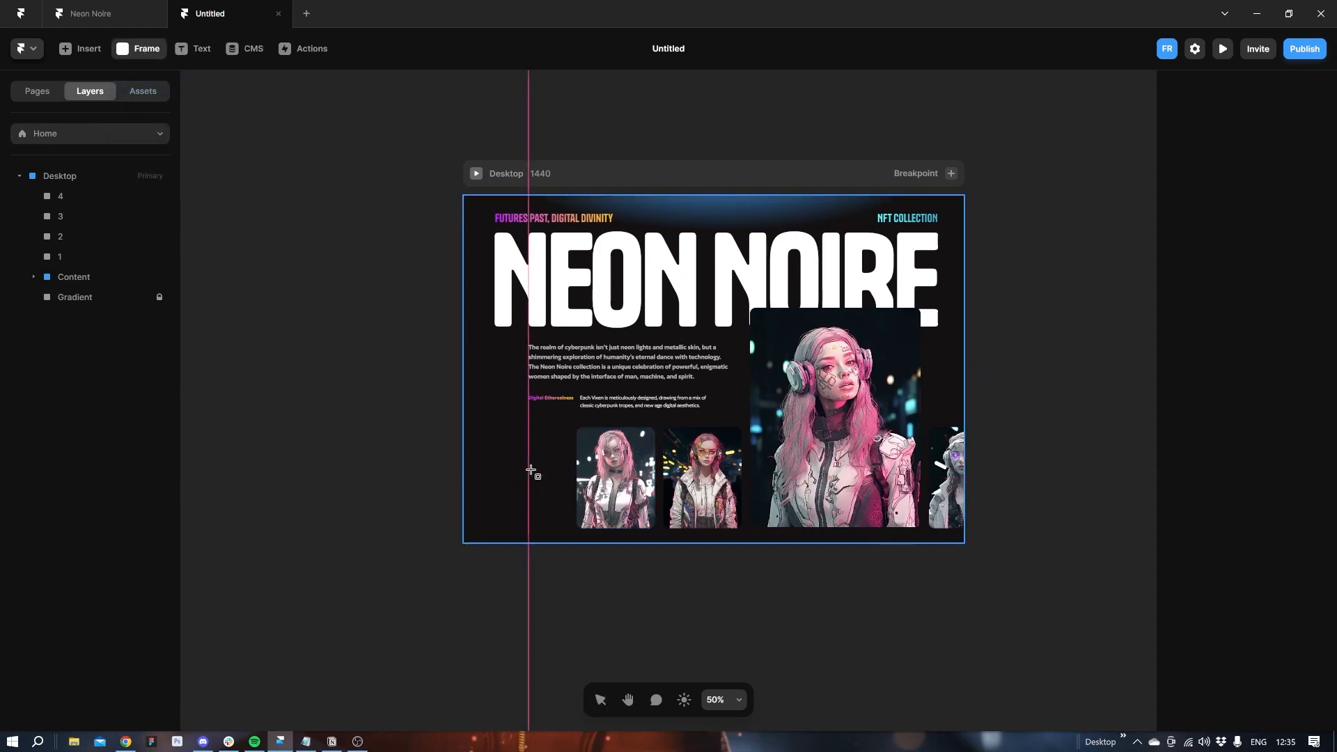
drag(529, 470, 546, 487)
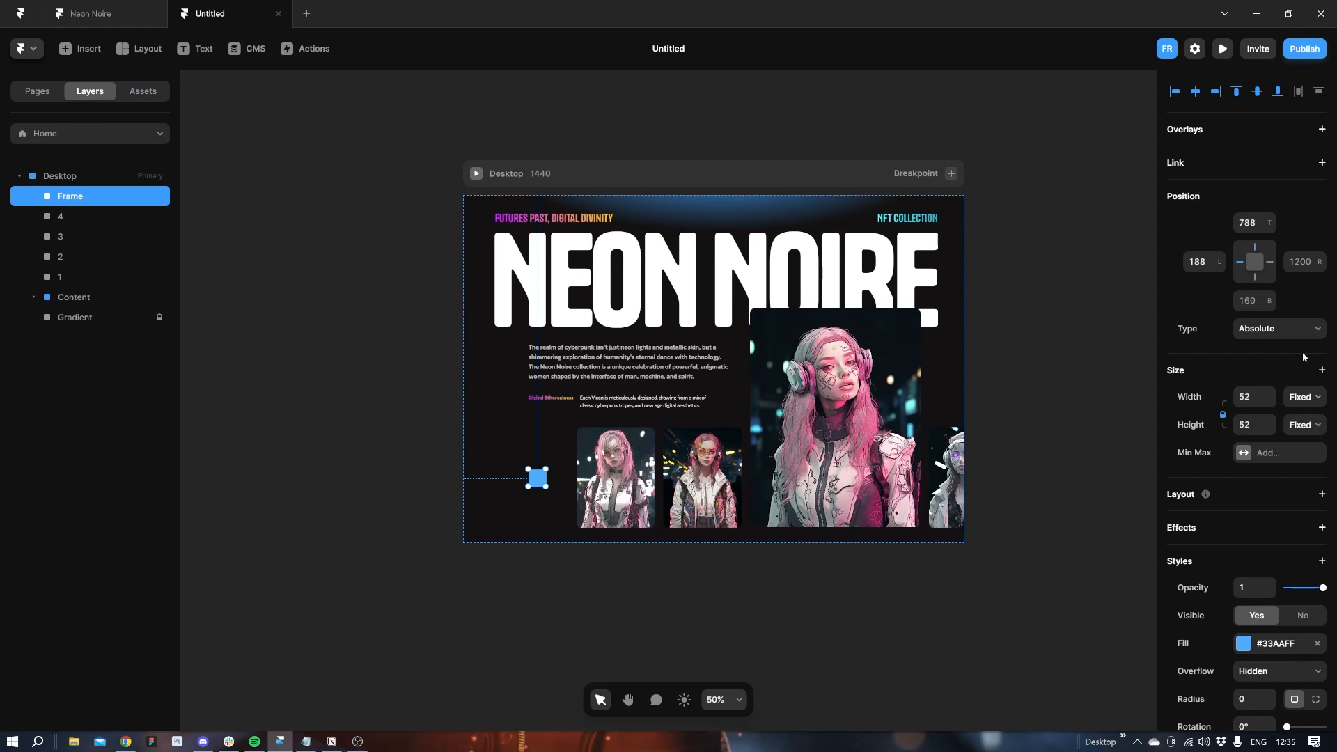
click(1268, 393)
click(1251, 396)
text(60)
key(Tab)
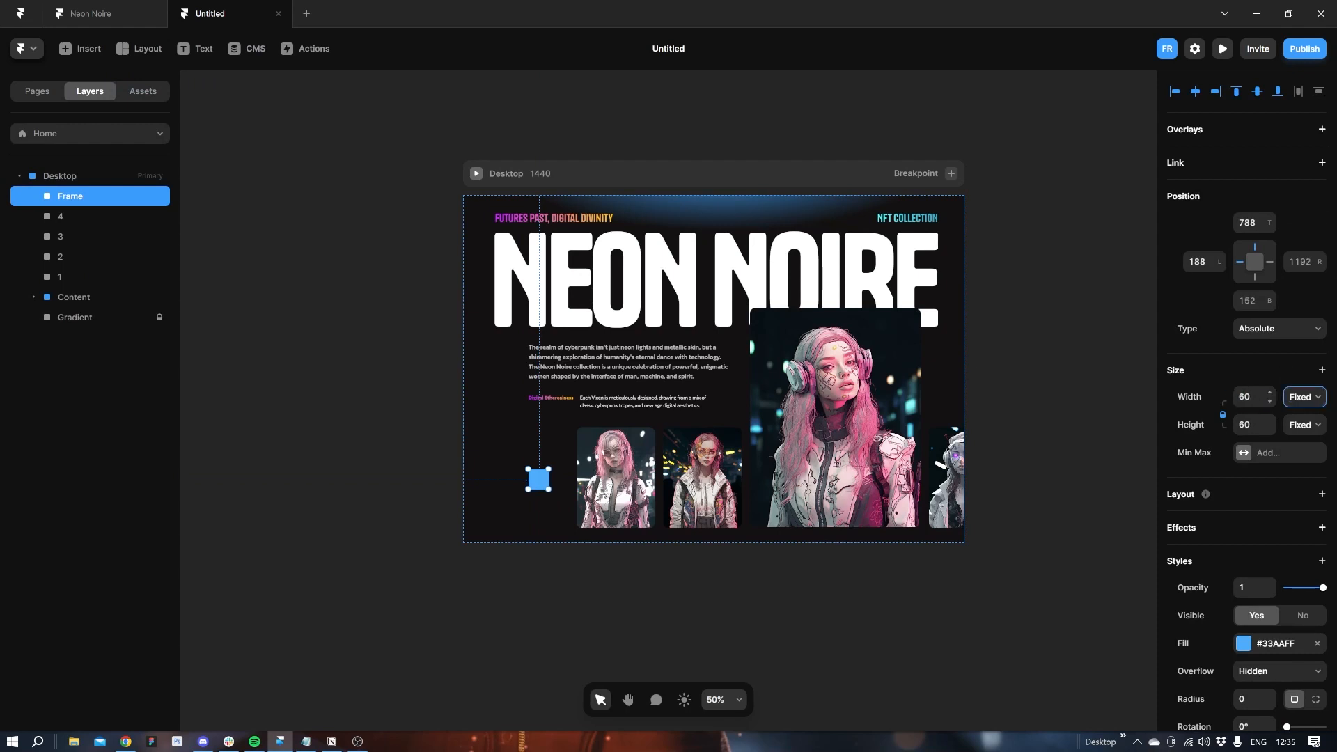
Turn the small square into a white circle with a radius of 100 and fill #FFFFFF.
scroll(1238, 550, down, 3)
click(1250, 559)
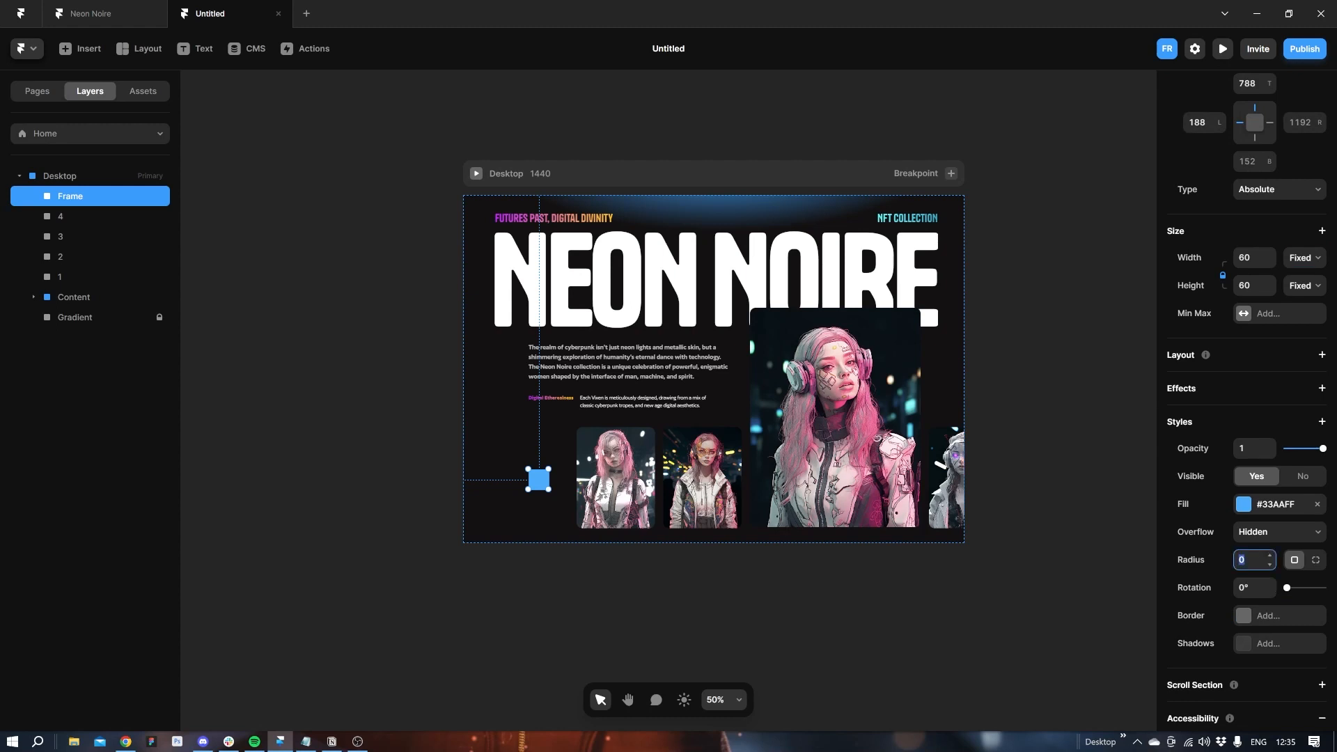
text(100)
key(Return)
click(1244, 505)
drag(979, 478, 973, 463)
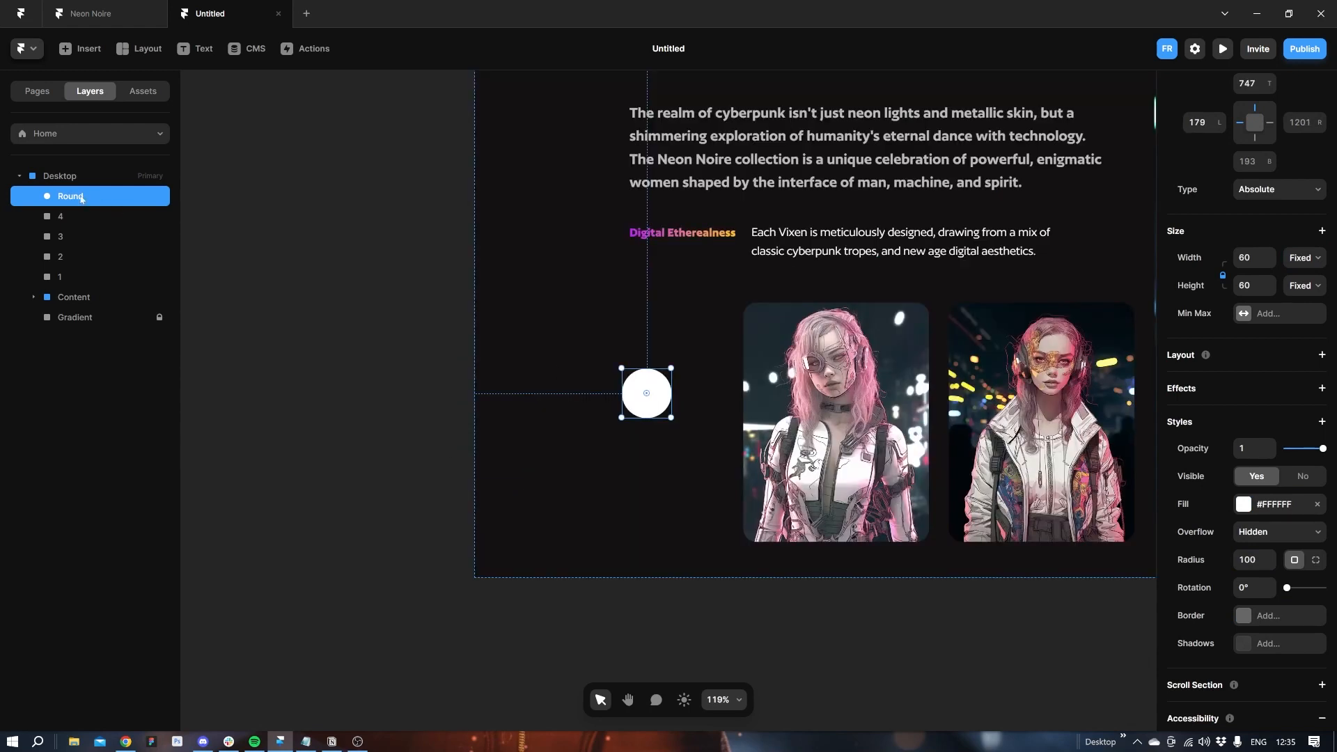
Rename the white circle's layer Button.
double_click(81, 198)
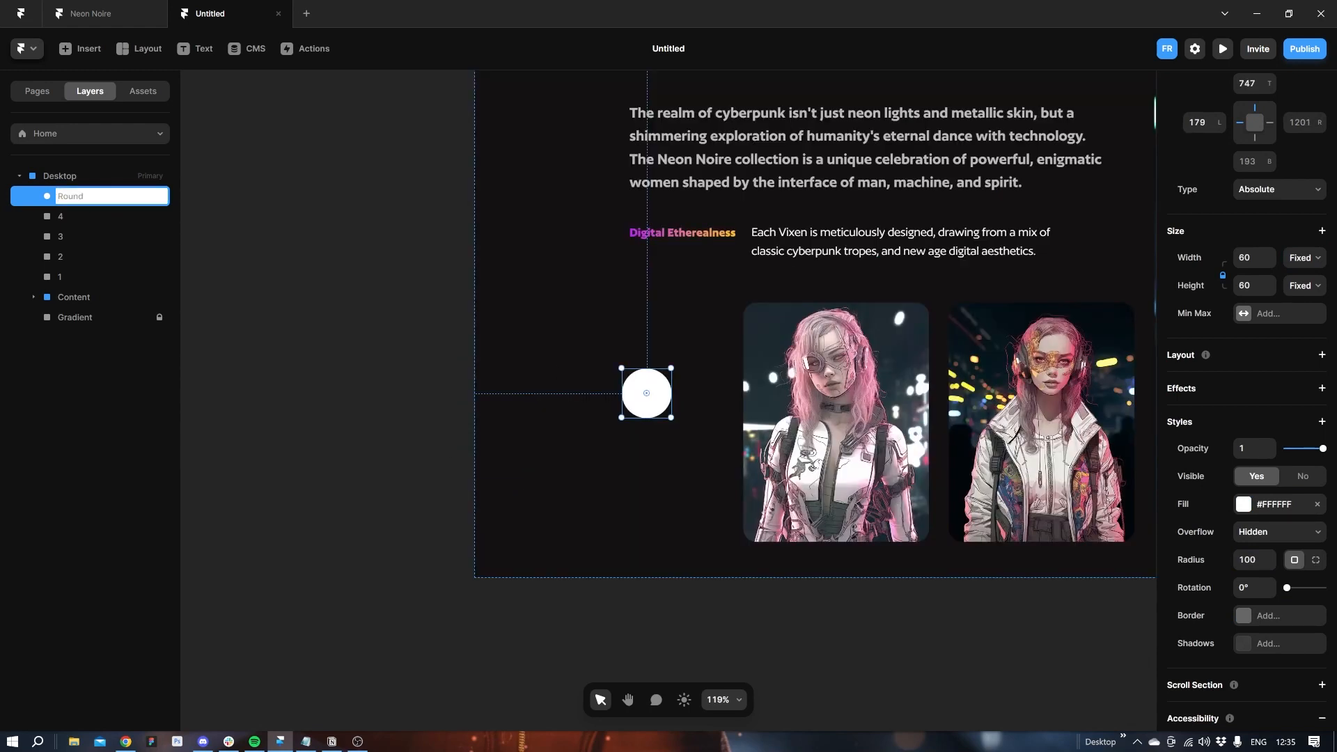
text(Button)
key(Return)
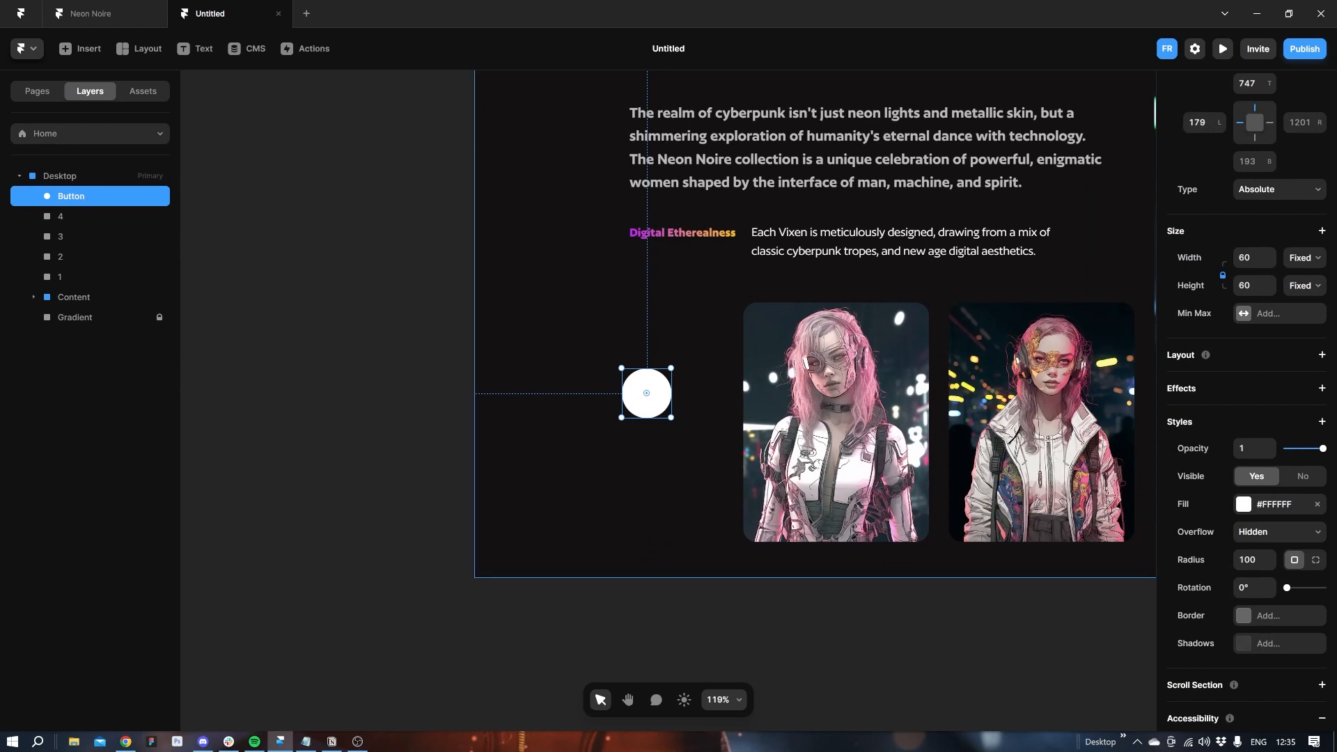
Insert a Phosphor icon into the white circular button.
click(89, 49)
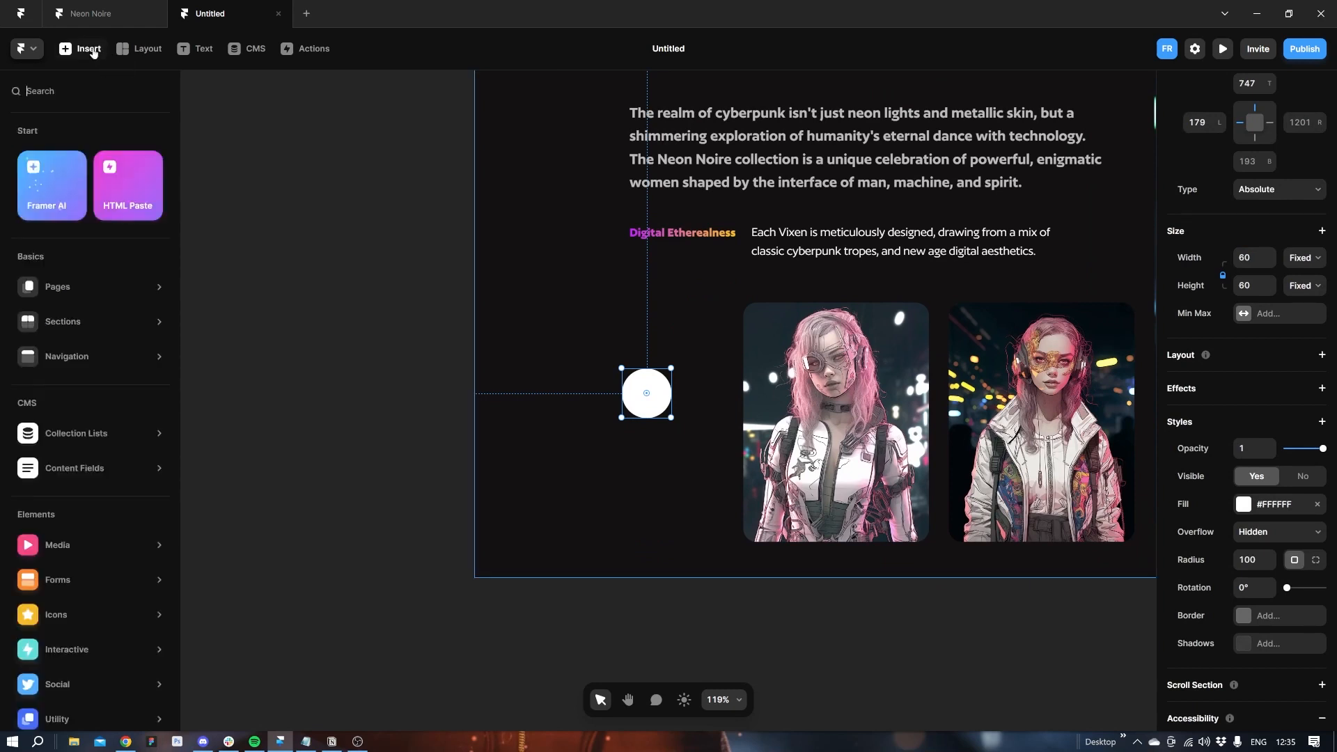
mouse_move(61, 624)
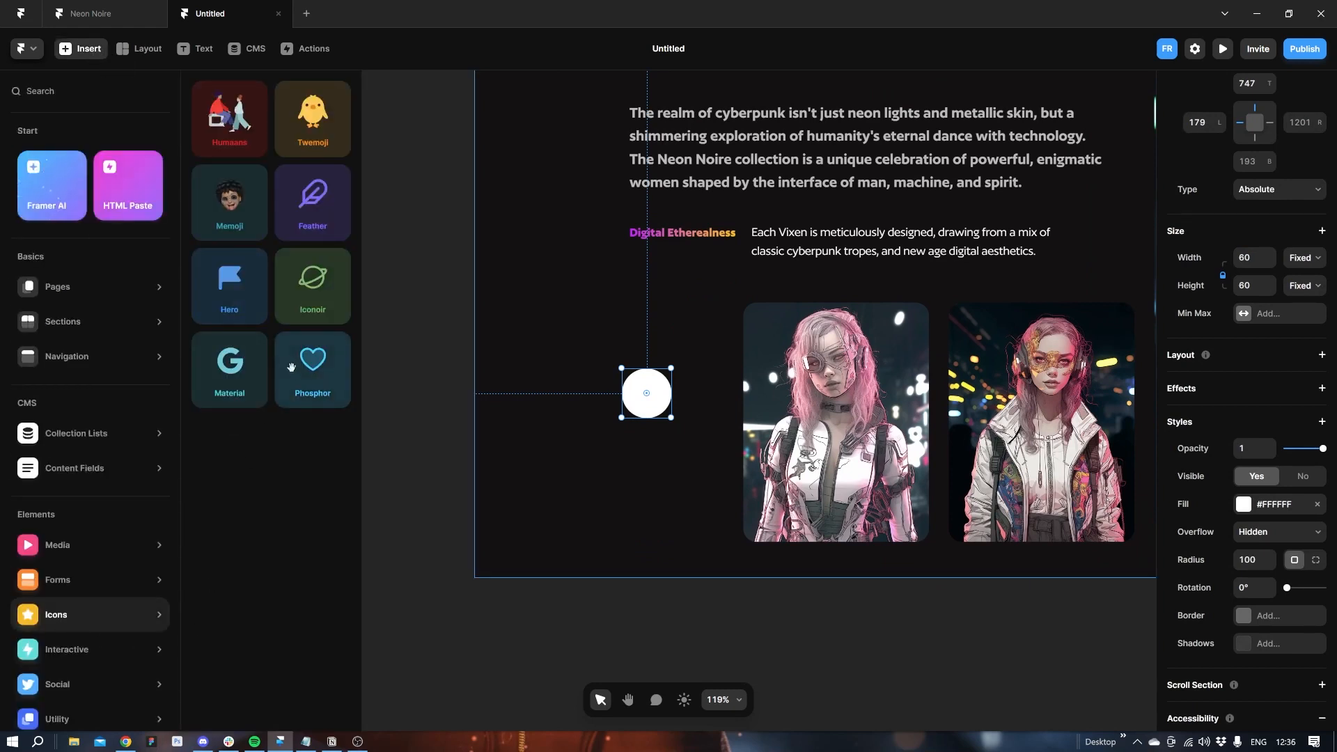
drag(313, 372, 645, 394)
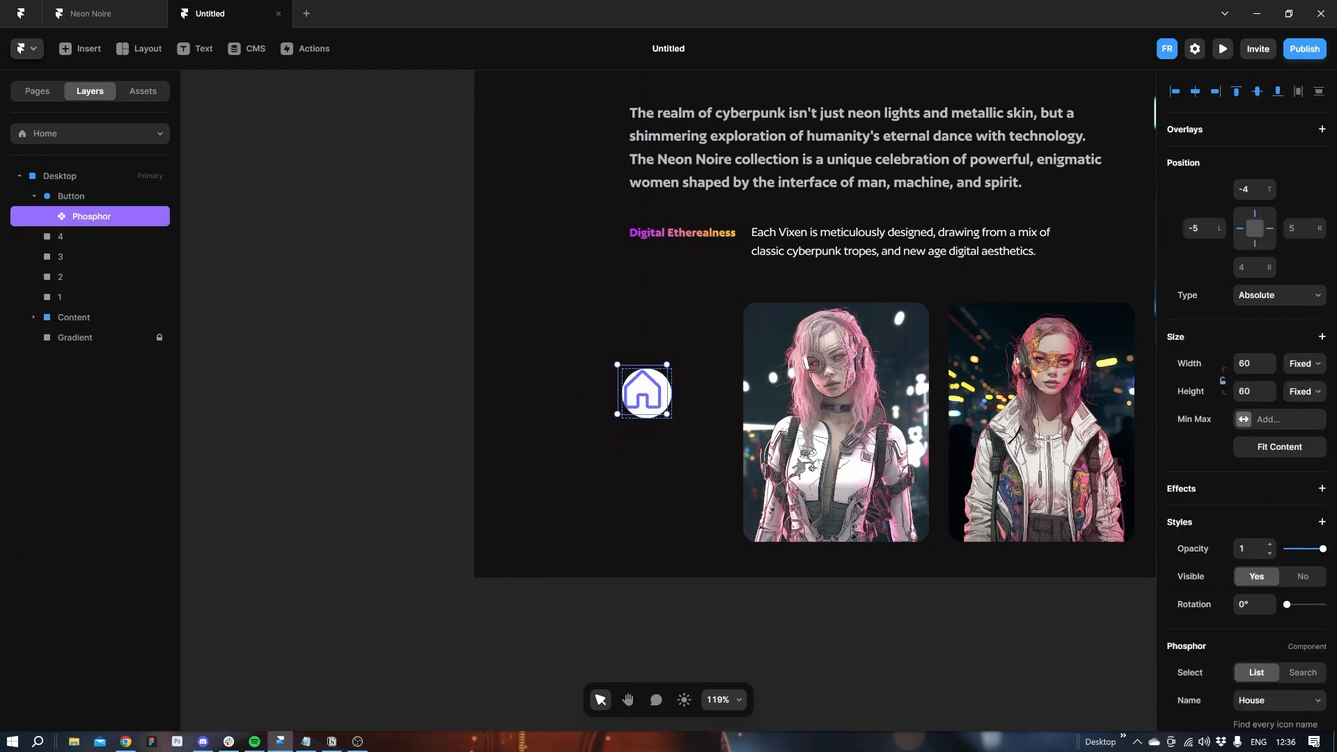
Change the Phosphor icon inside the button to ArrowLeft.
scroll(1259, 546, down, 2)
click(1260, 560)
text(arr)
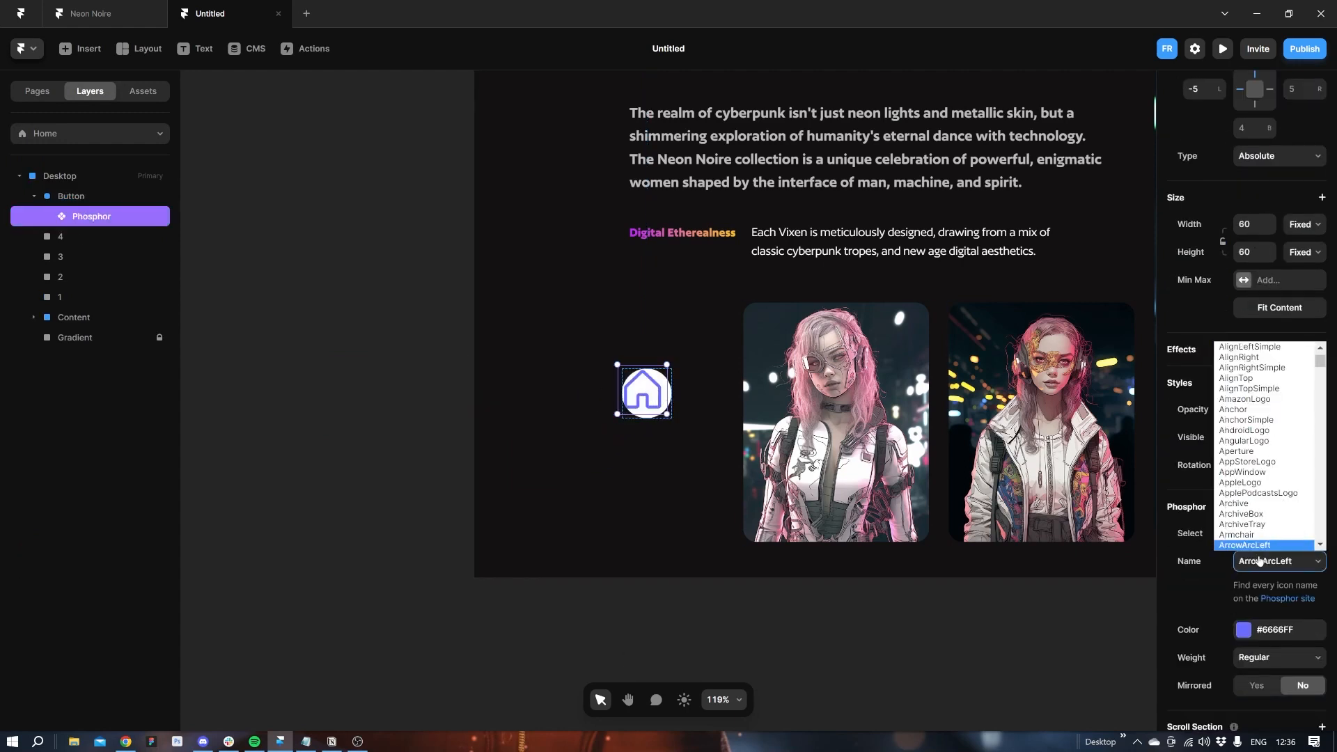
scroll(1257, 543, down, 15)
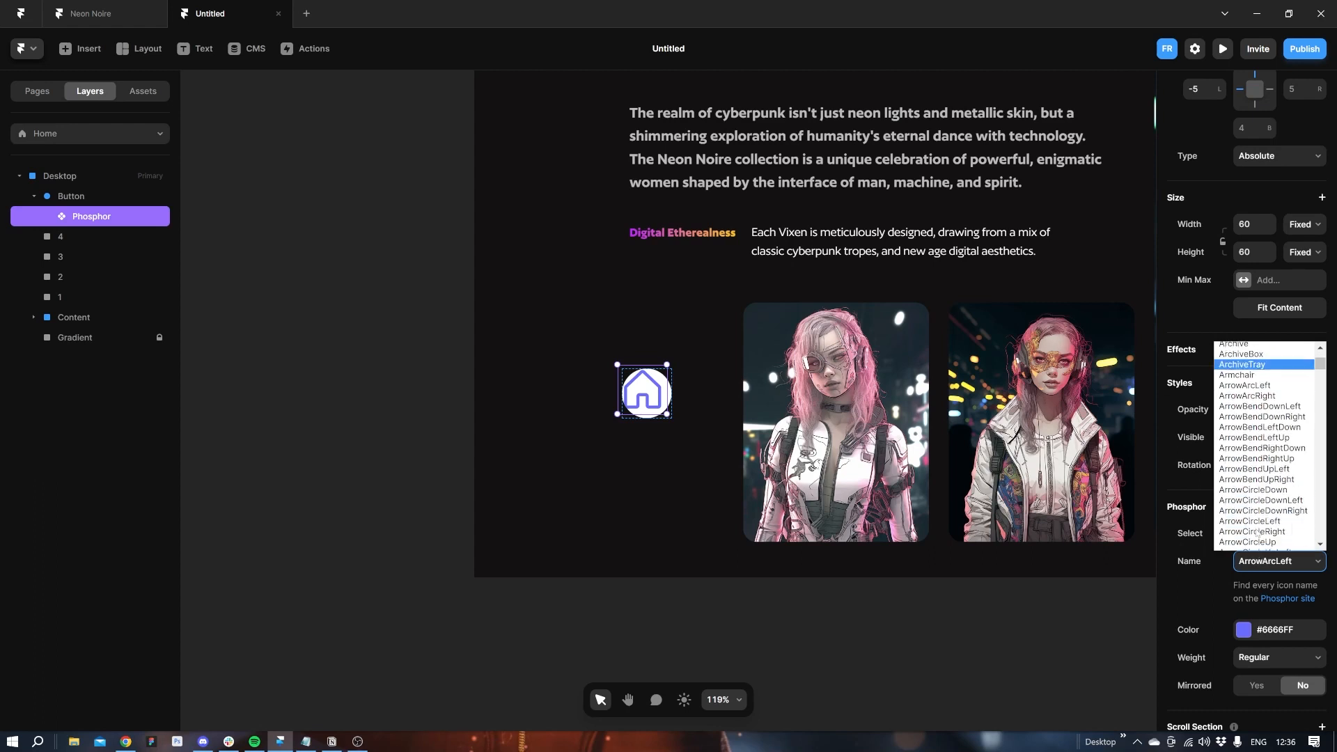
scroll(1257, 533, down, 4)
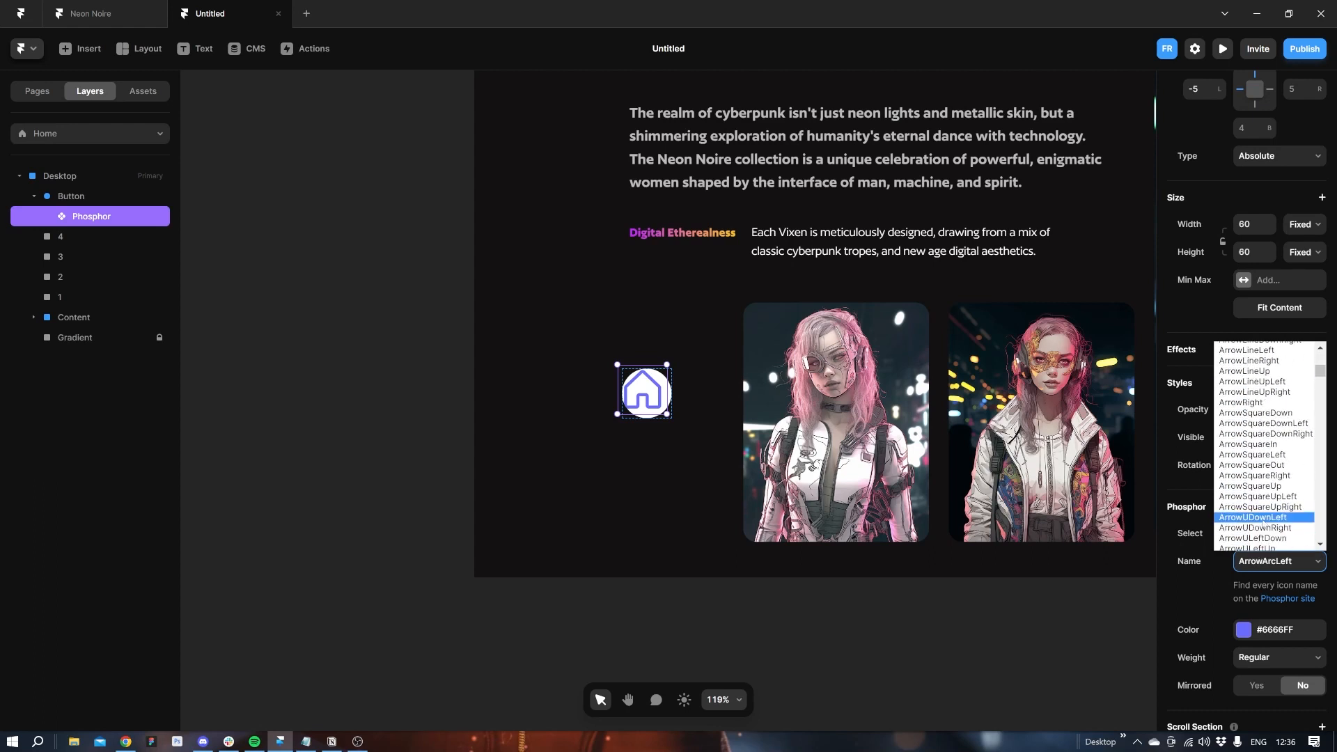
scroll(1273, 445, up, 4)
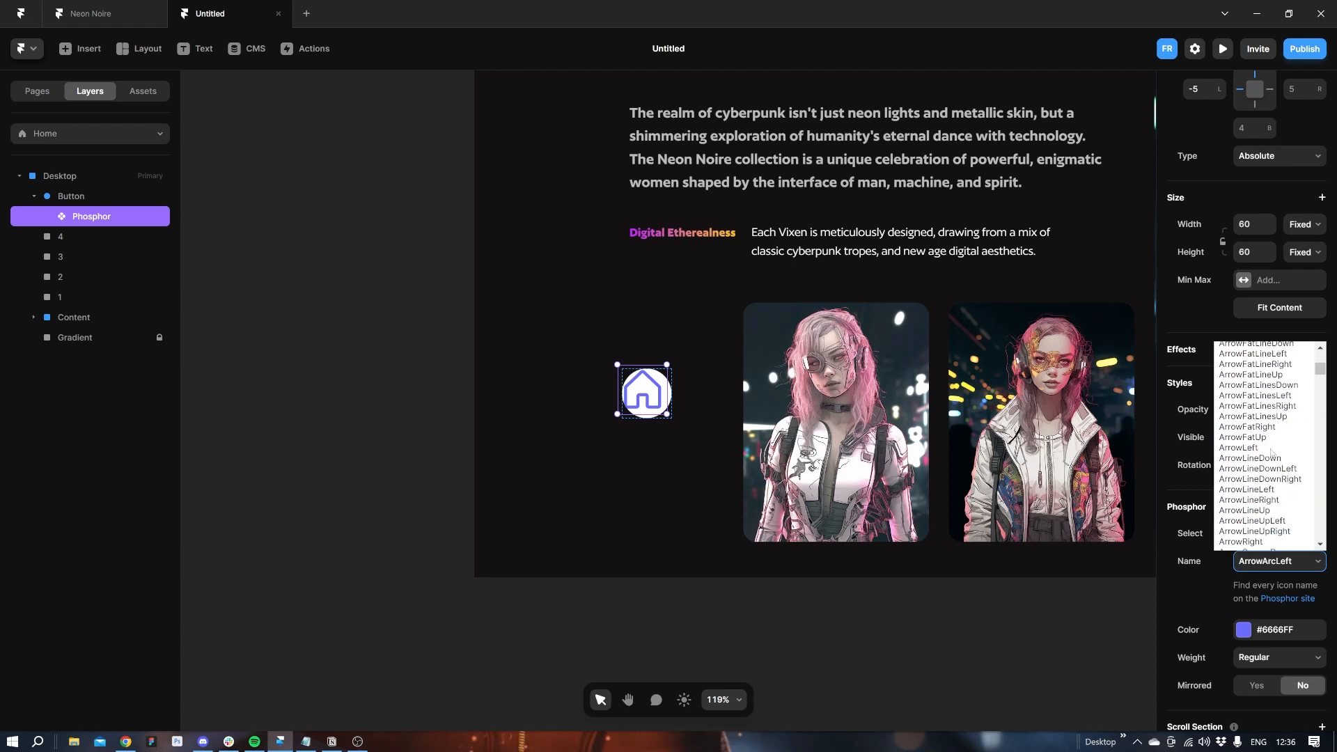
click(1266, 447)
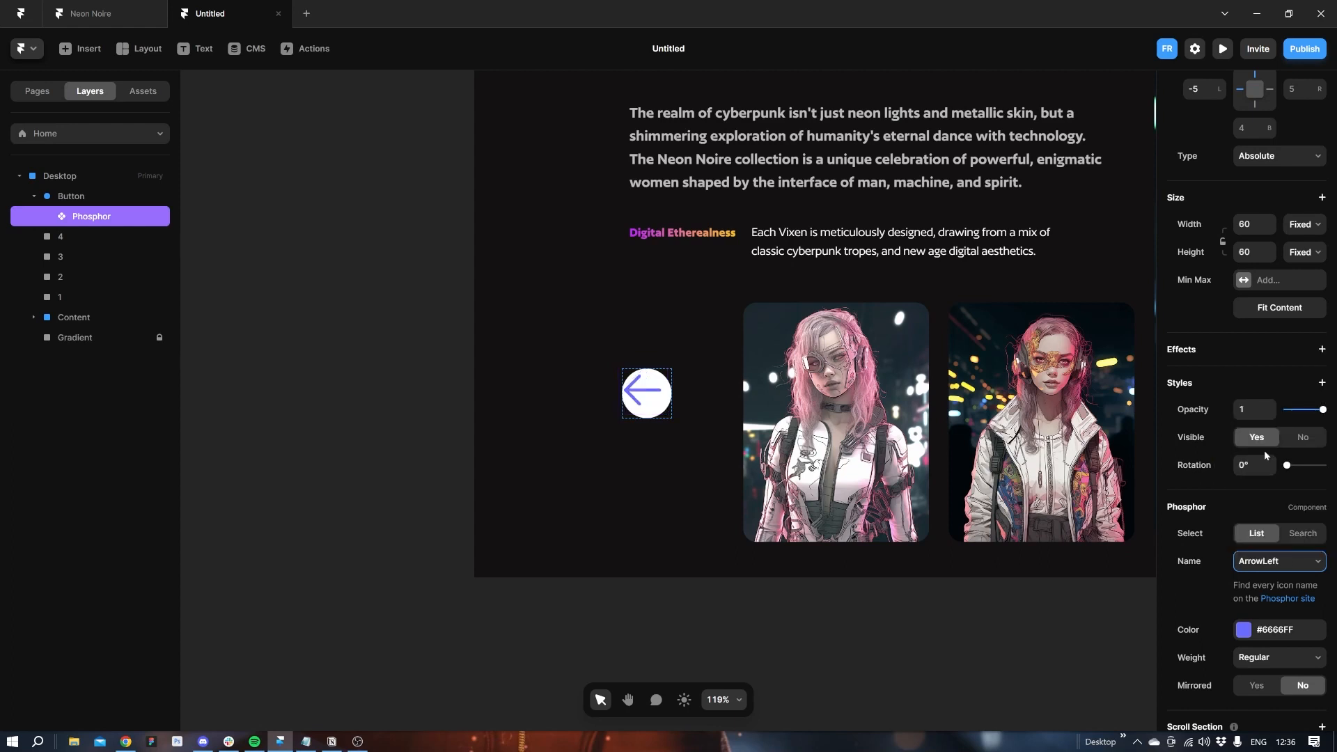
Resize the arrow icon to a width of 24 with its proportions locked, and center it horizontally and vertically in the button.
drag(635, 394, 639, 397)
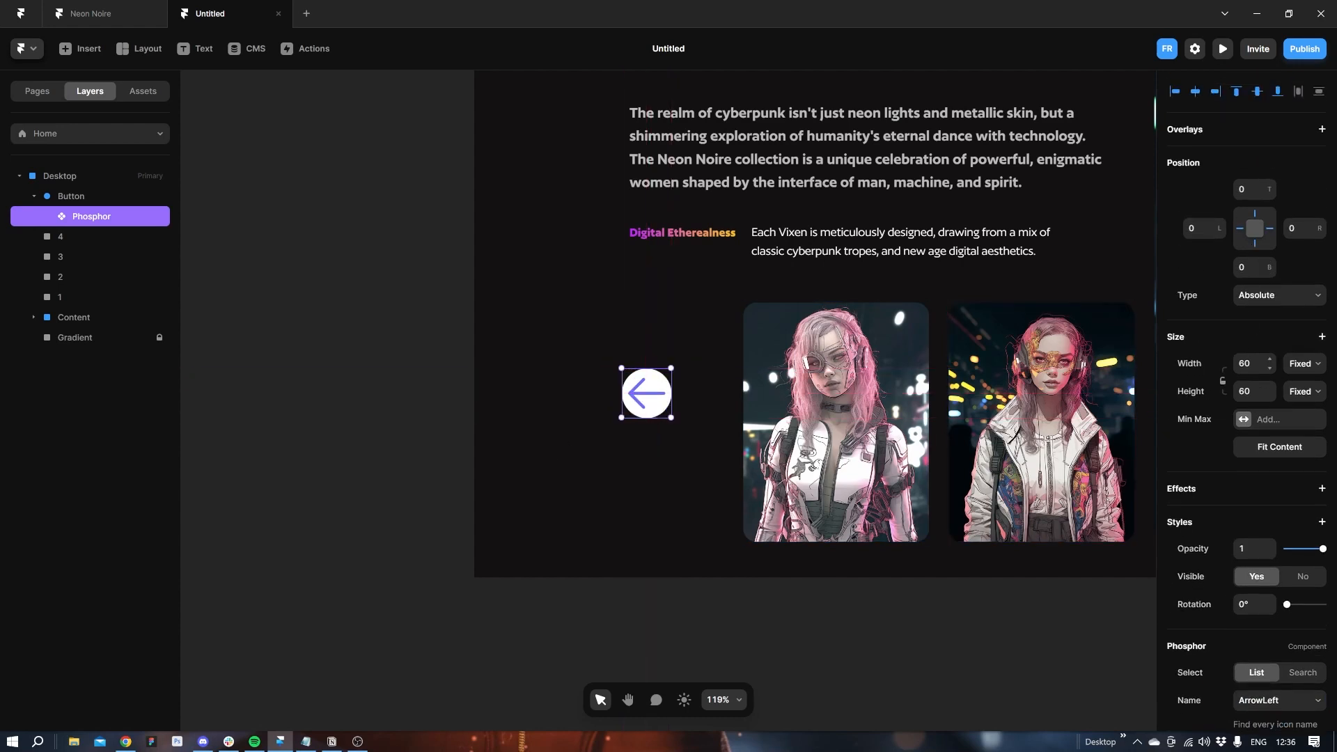
click(1222, 381)
click(1249, 363)
text(24)
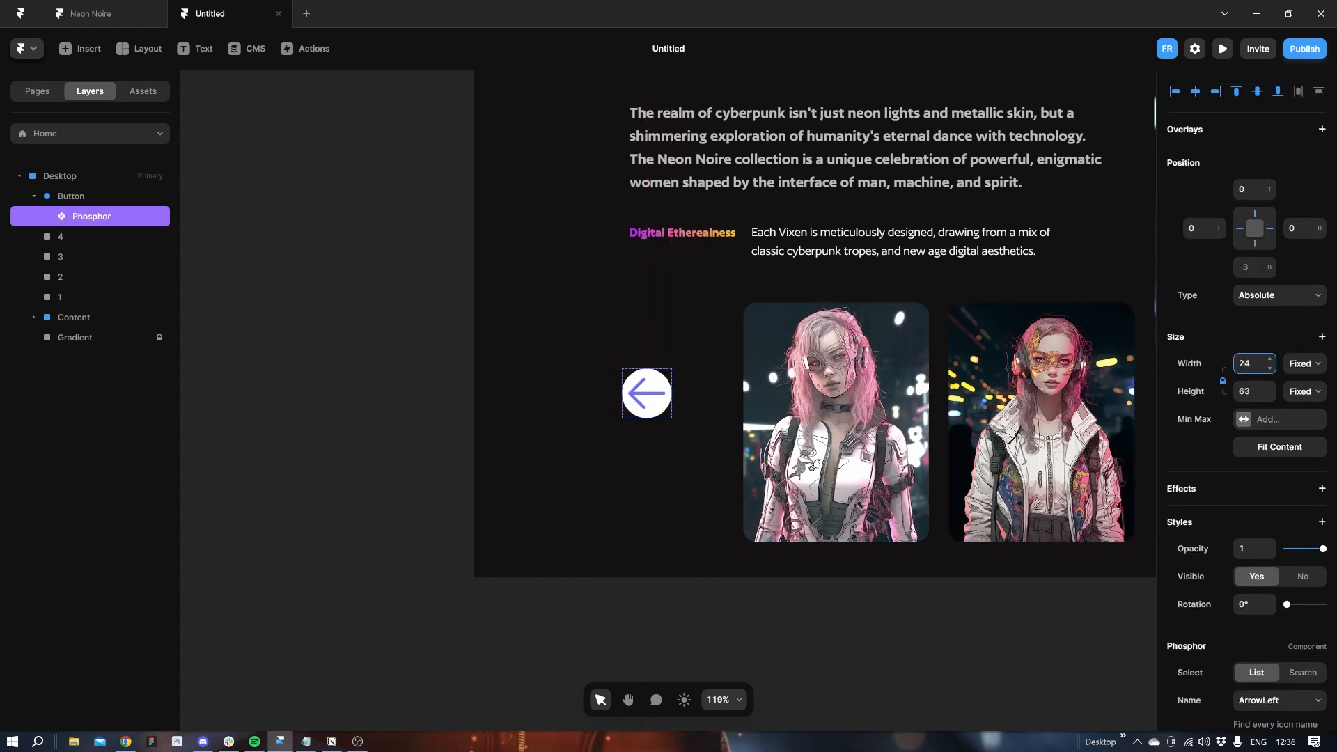
key(Return)
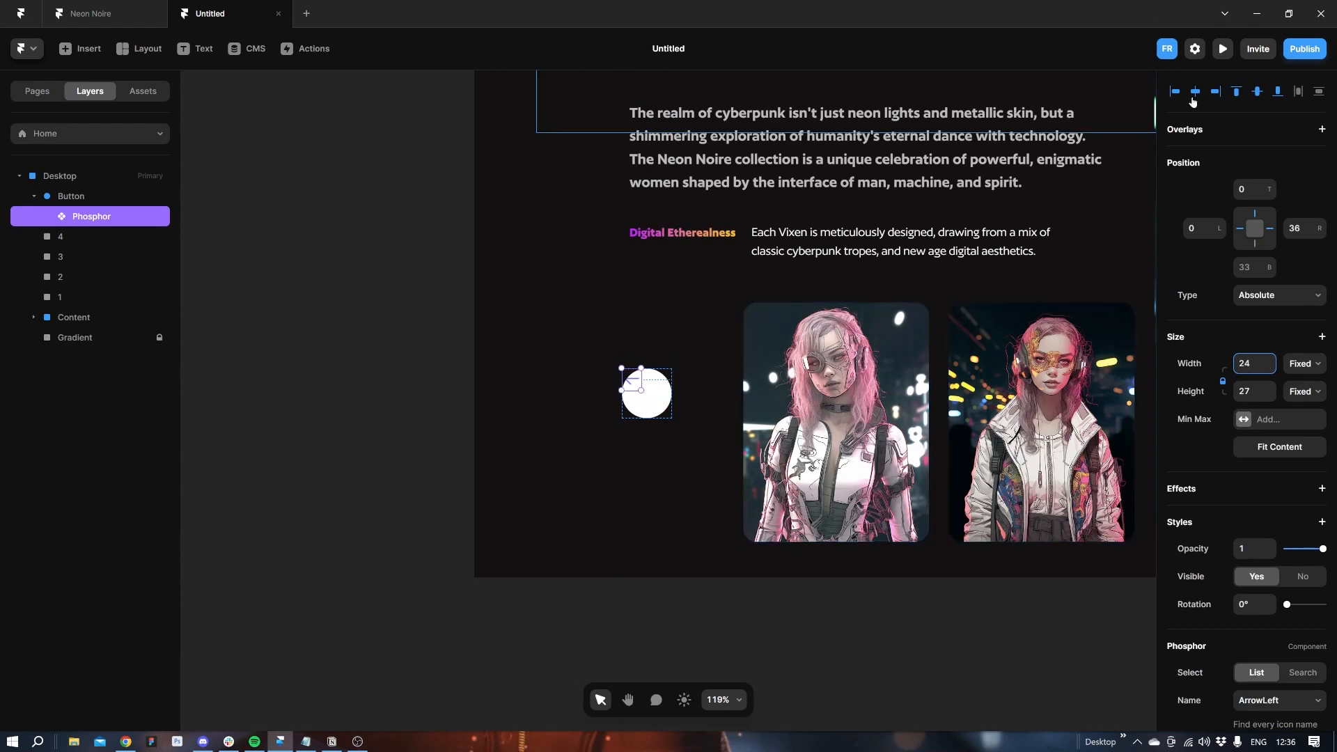
click(1195, 91)
click(1257, 91)
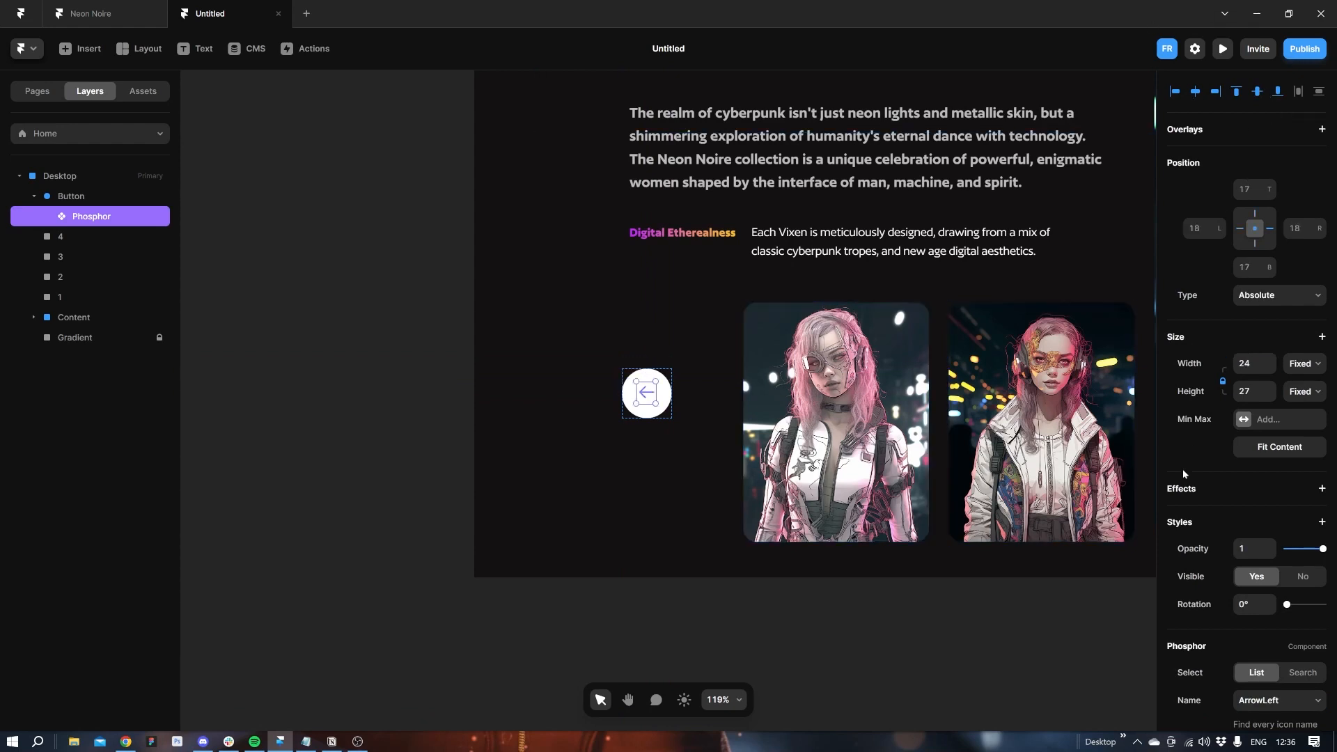
Change the color of the ArrowLeft icon inside the button to black.
scroll(1183, 474, down, 3)
click(1243, 559)
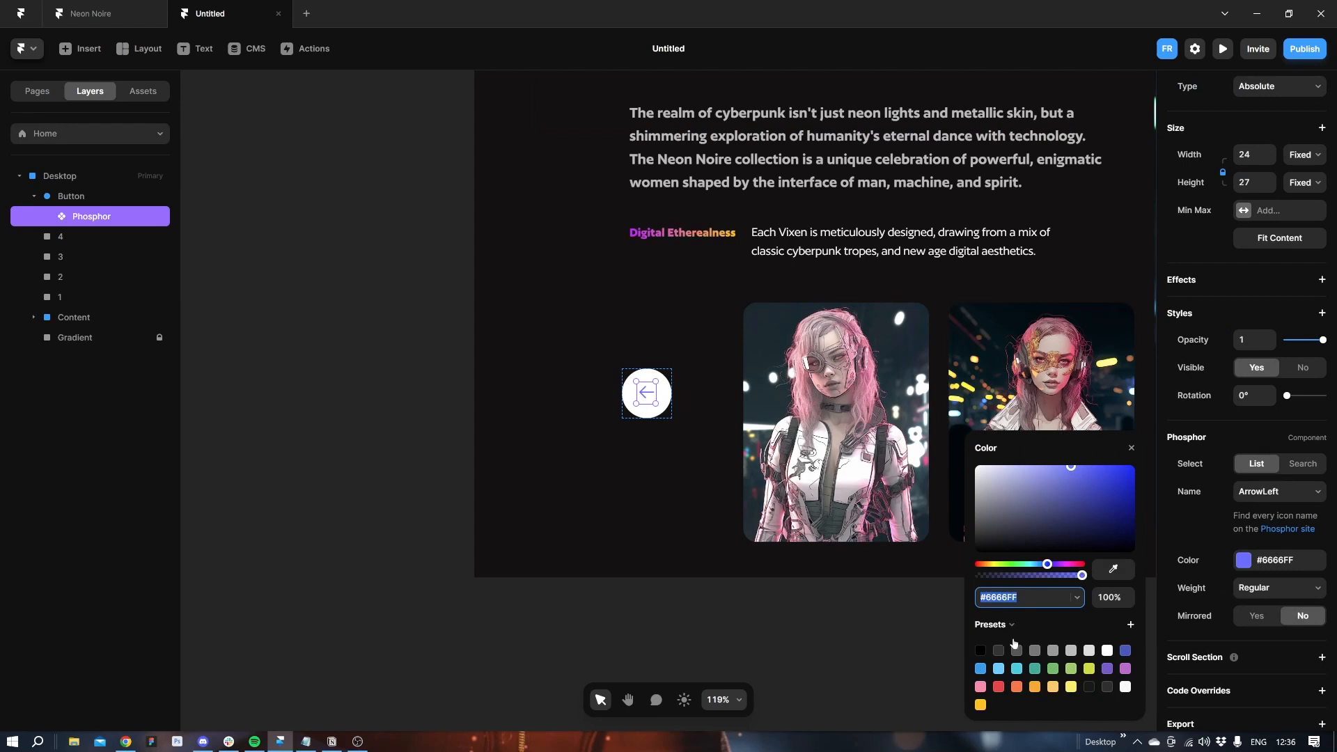
click(980, 650)
click(639, 429)
Turn the white circular button into a component named Button.
click(642, 409)
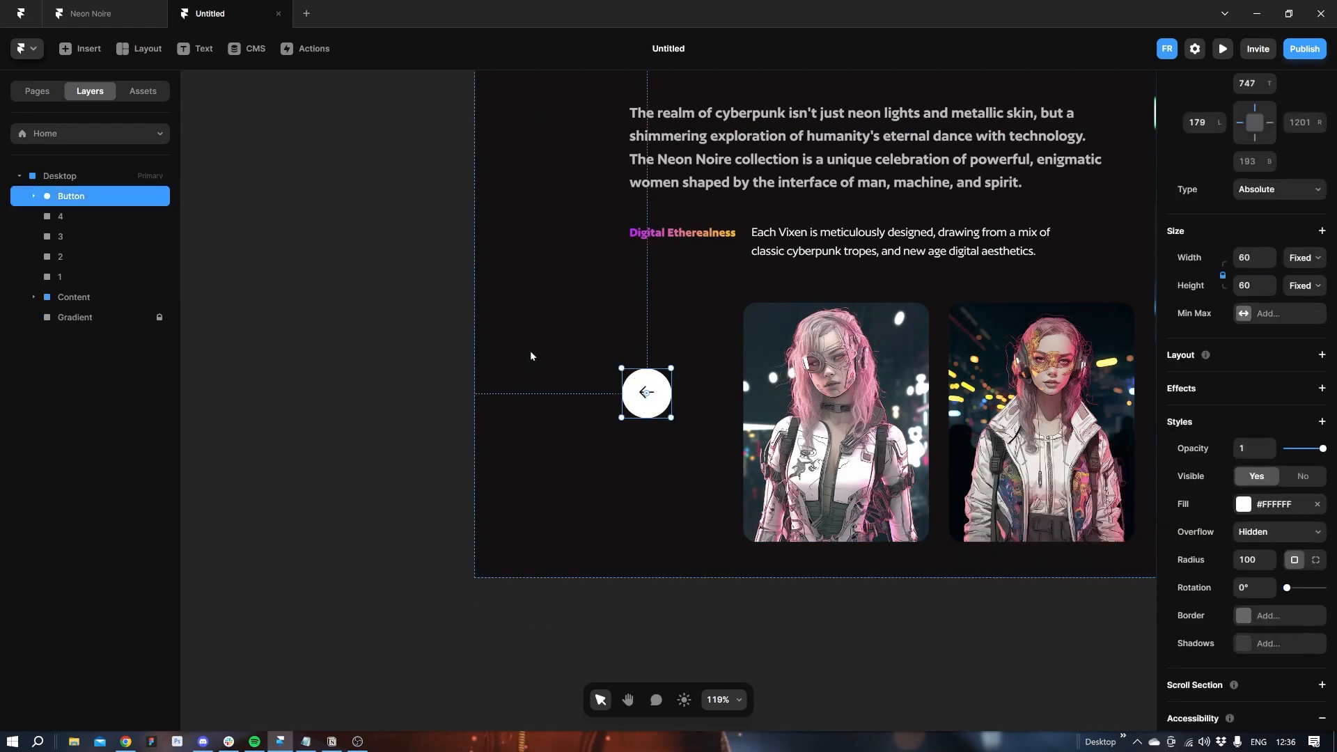
right_click(106, 202)
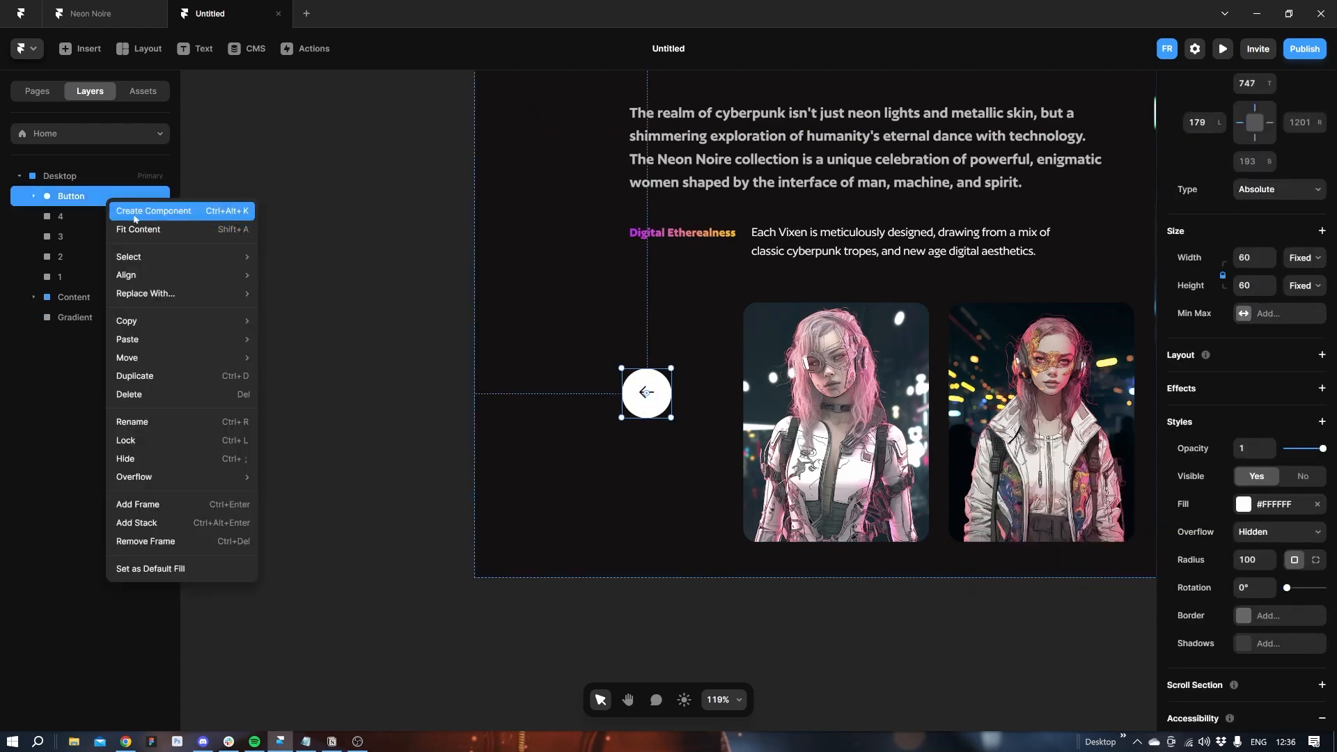
click(140, 212)
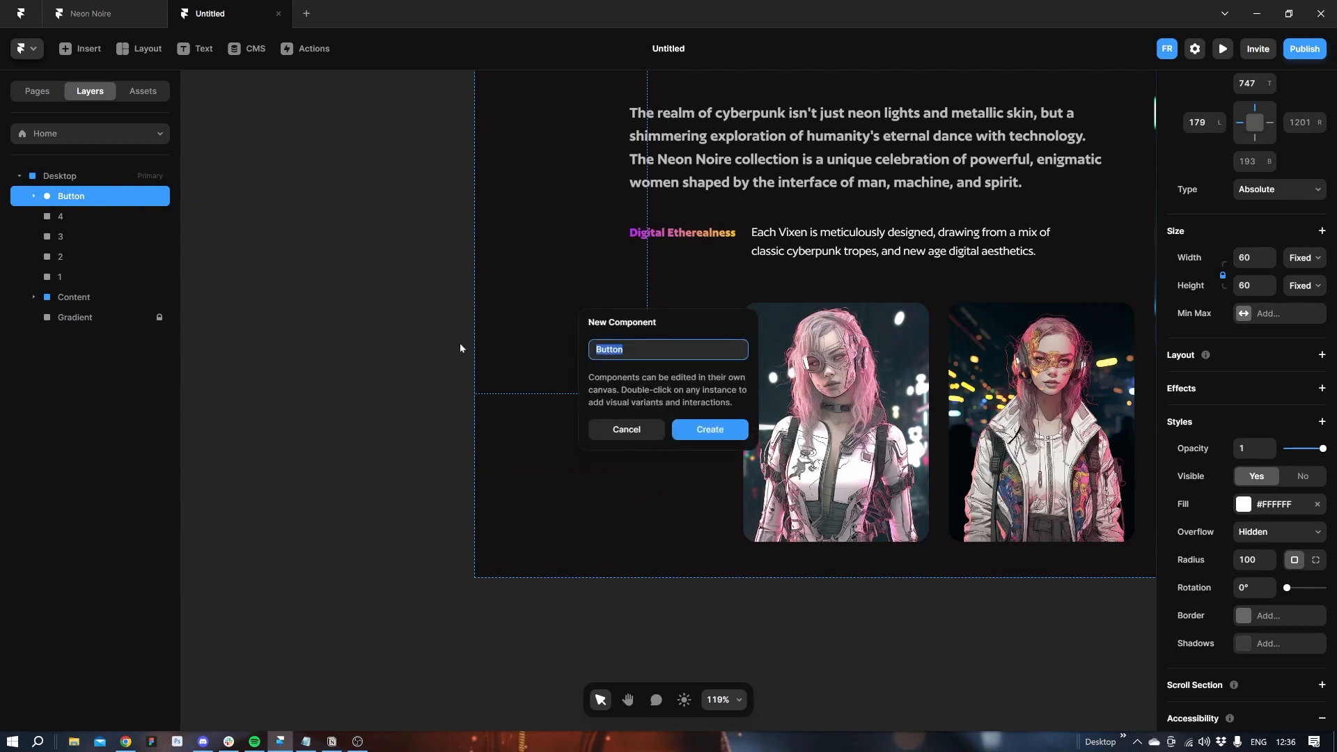
key(Return)
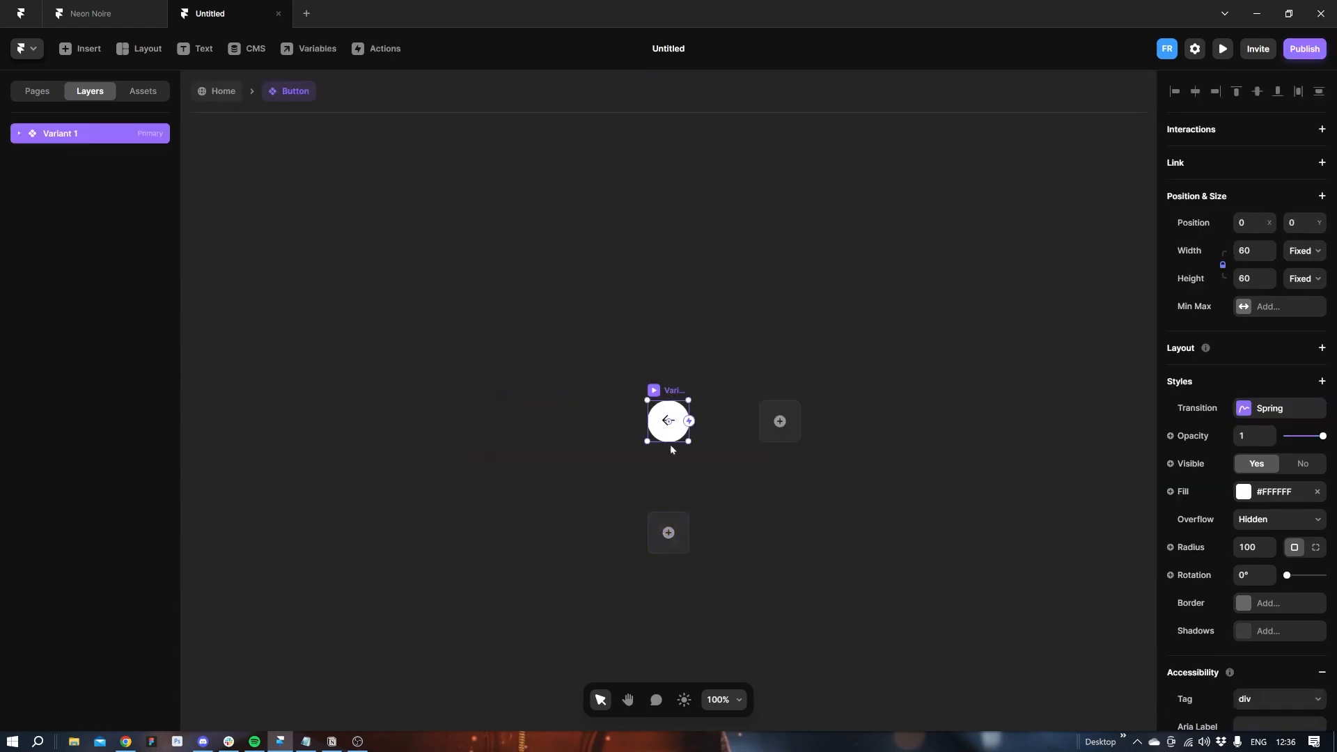
Add a hover variant to the Button component and set its fill to the light grey preset.
click(668, 534)
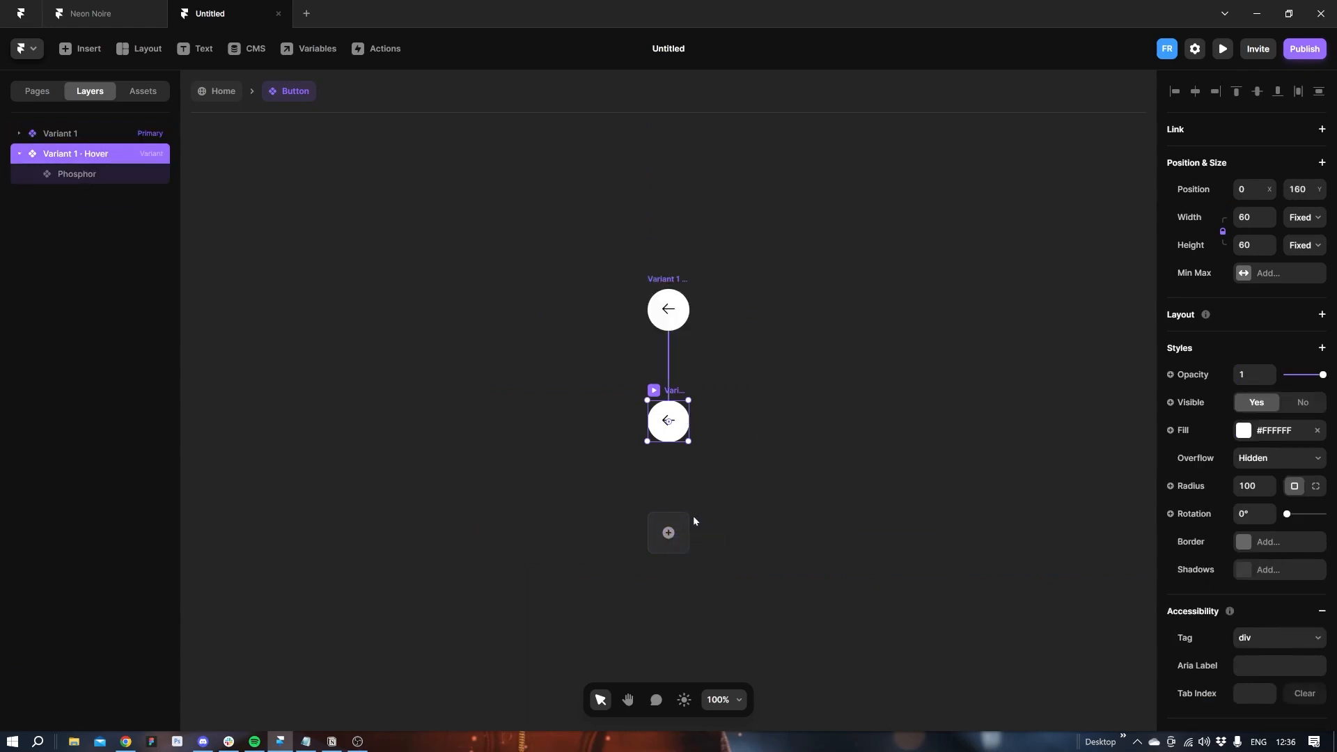
click(1244, 432)
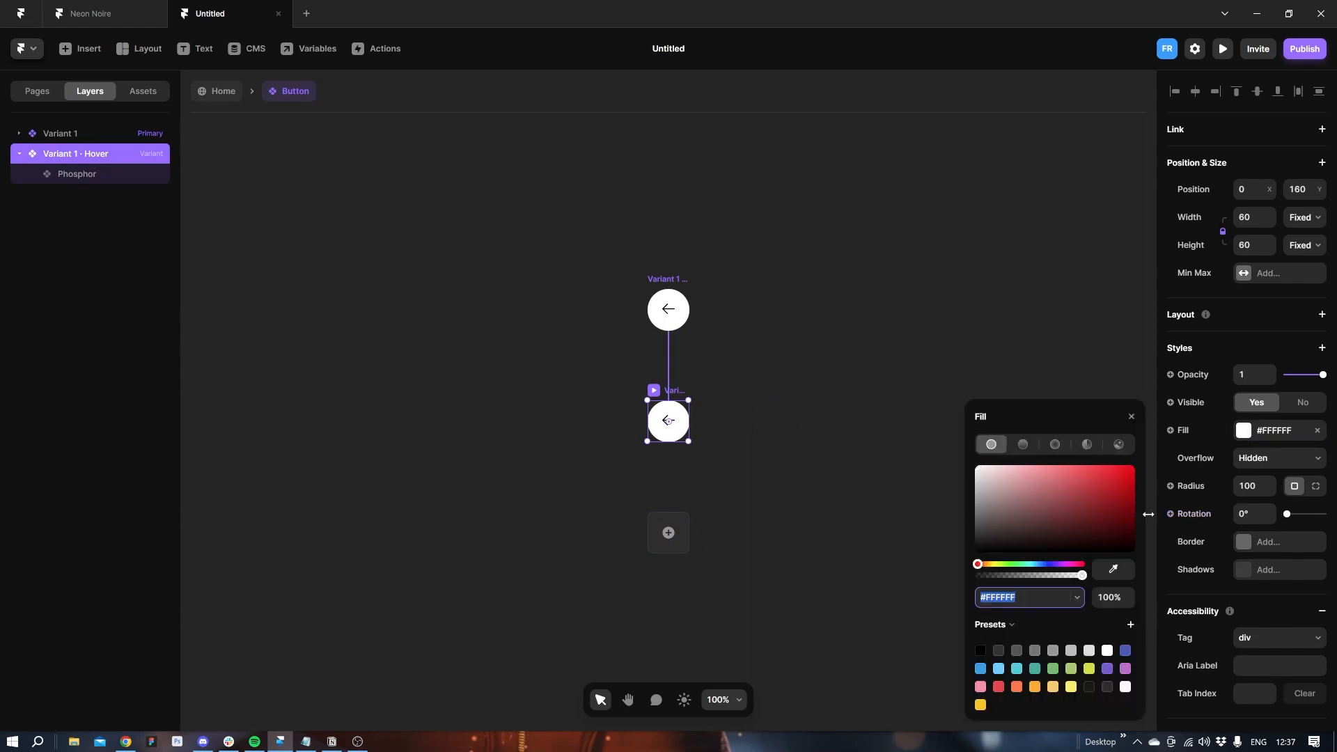
click(1087, 652)
click(725, 521)
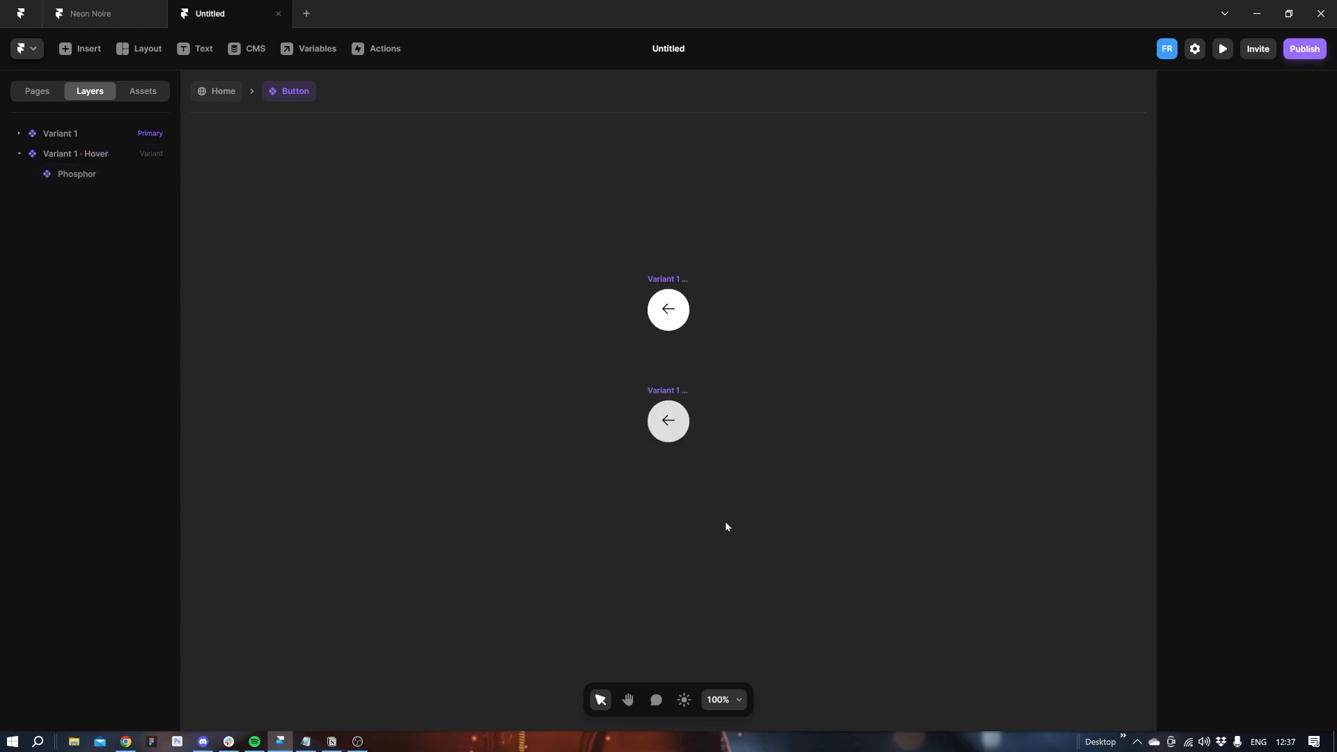
Nudge the arrow icon in the hover variant to the left within the circle.
click(666, 422)
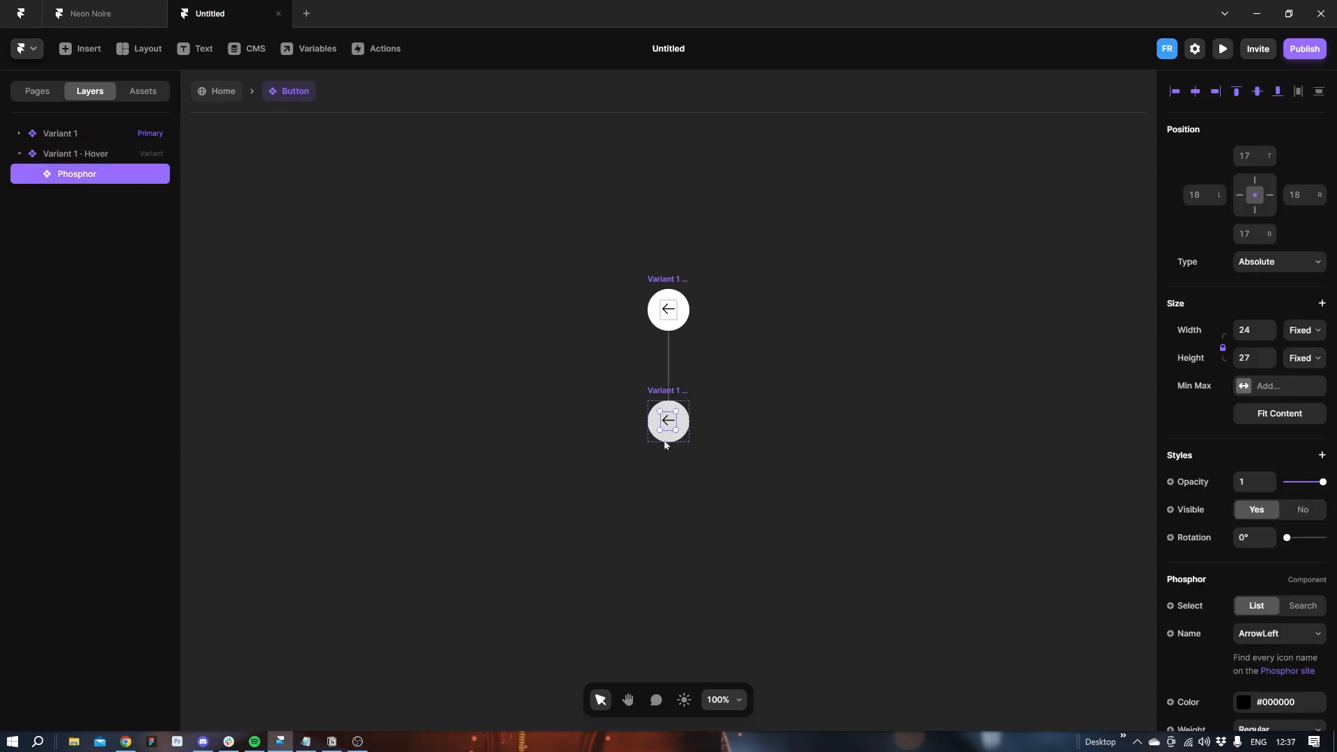
key(shift+Left)
click(325, 128)
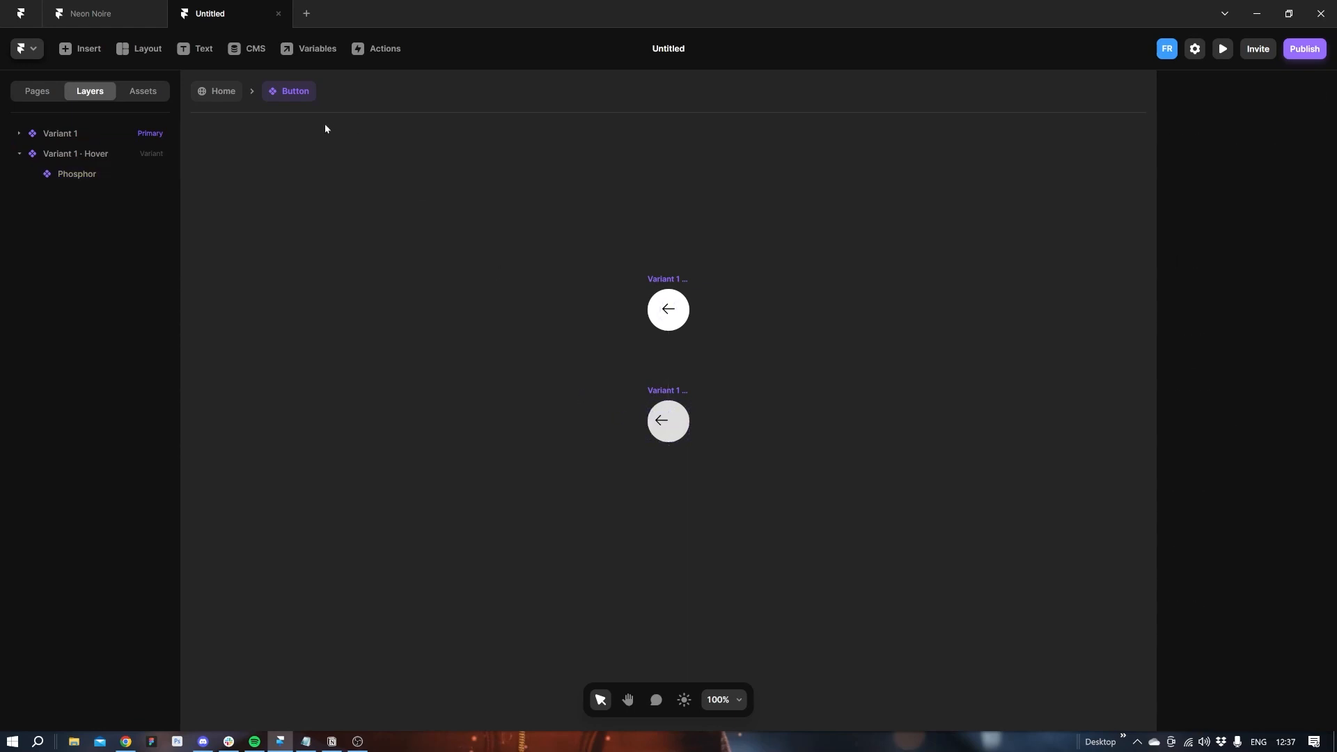
Preview the Button component's hover animation and return to the component canvas.
click(649, 287)
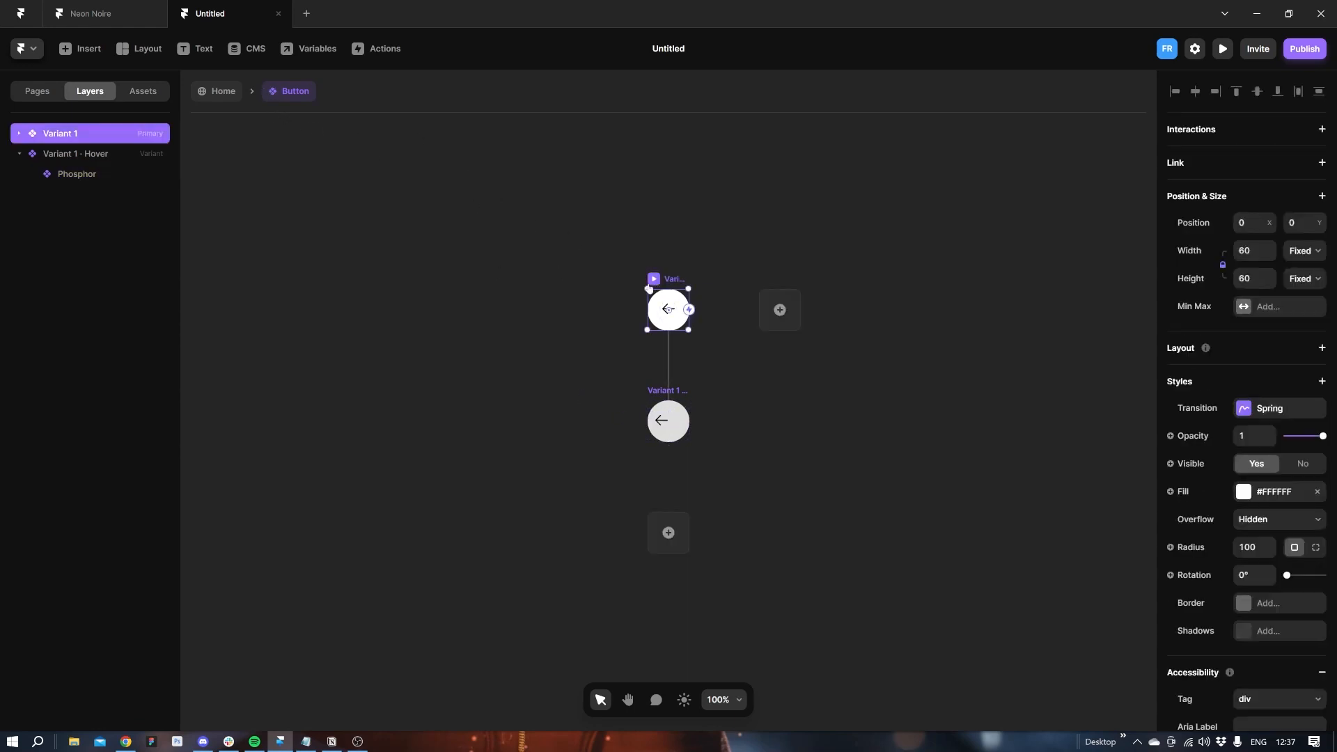
key(ctrl+p)
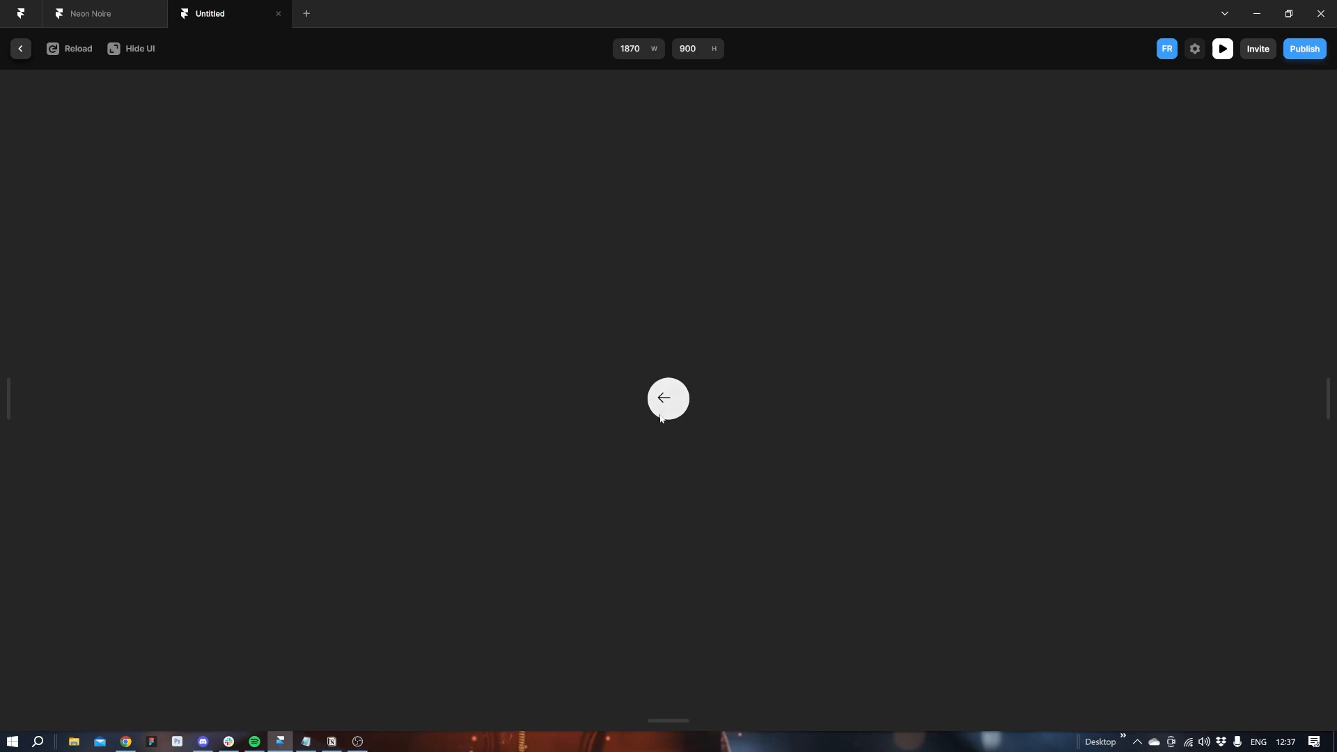
click(26, 55)
click(273, 143)
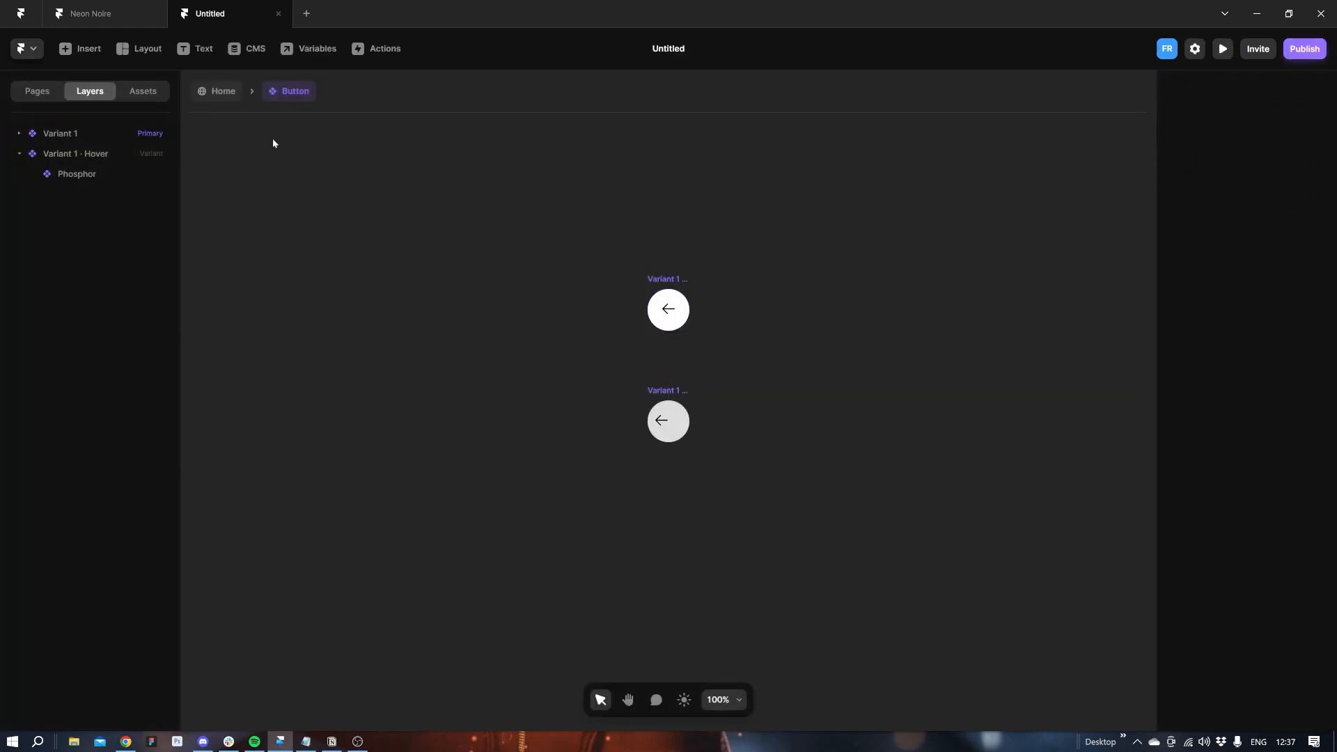
Return to the Home page and rename the Button instance's layer Back.
click(218, 95)
click(353, 416)
click(632, 402)
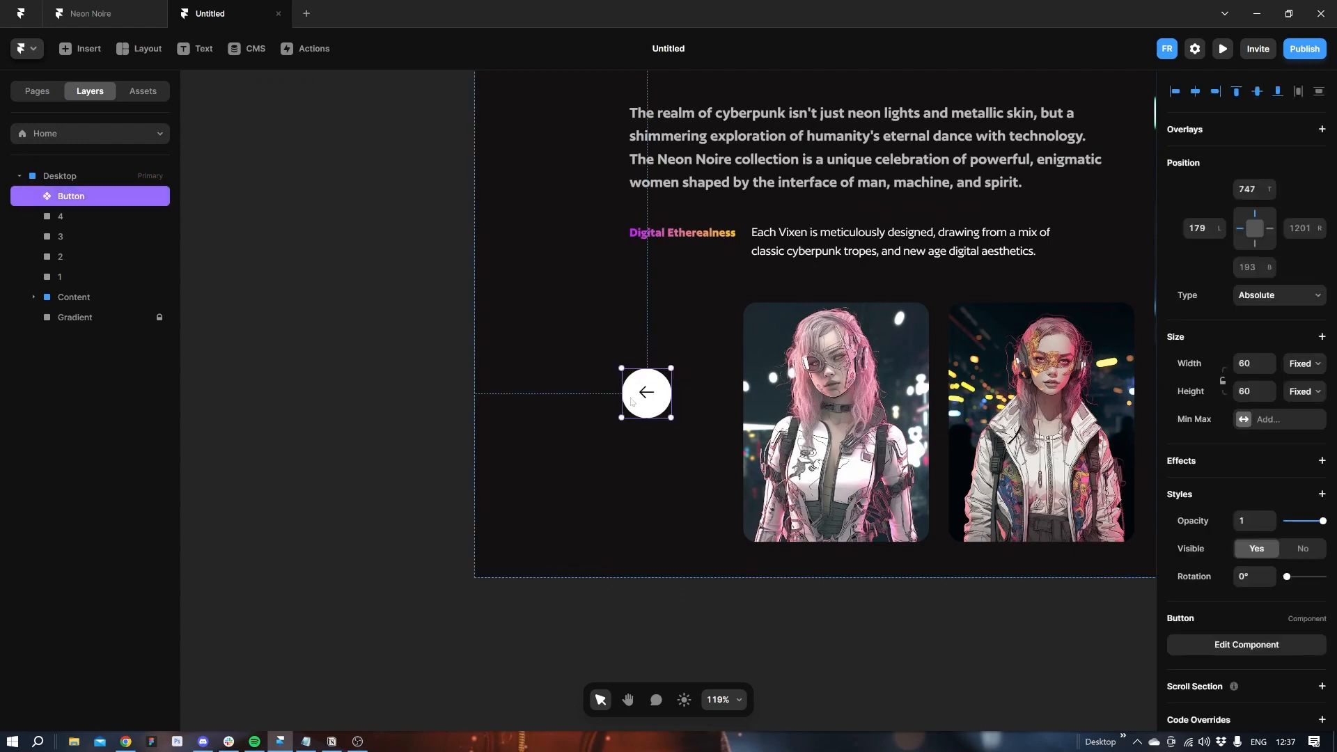
double_click(63, 197)
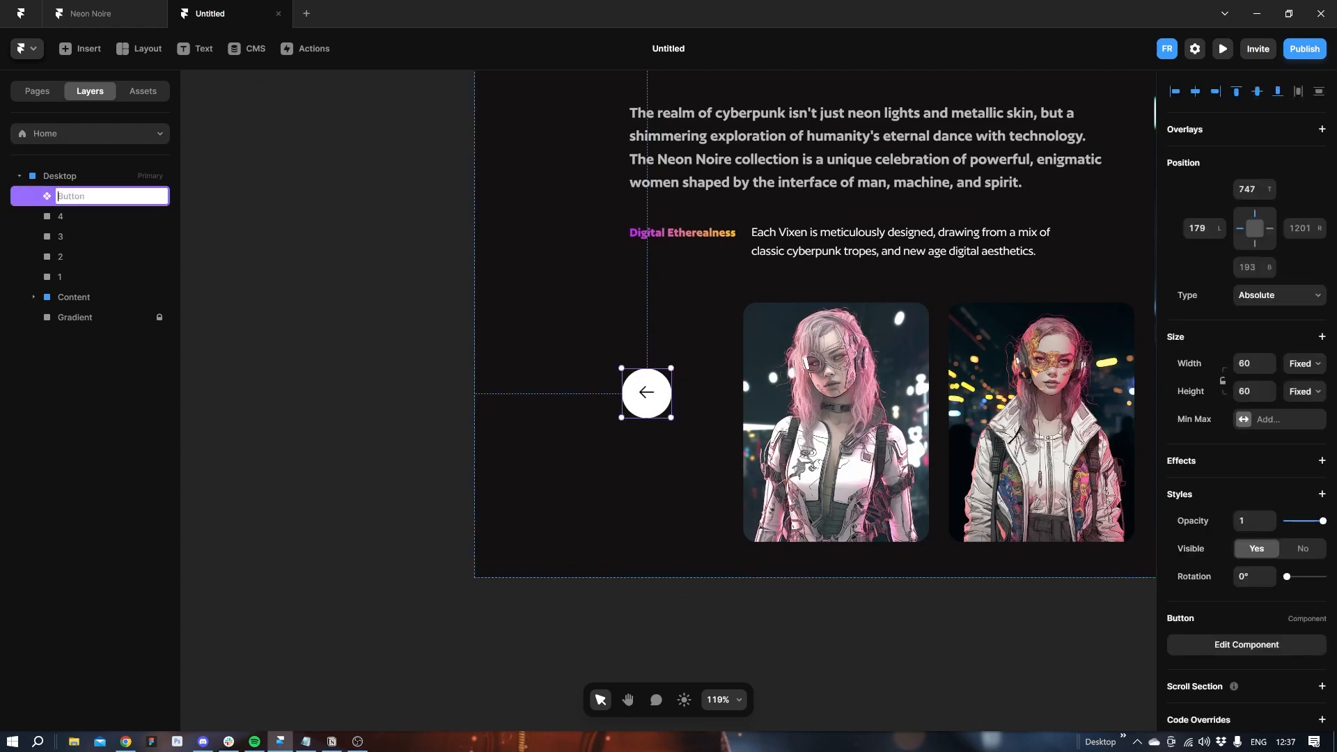
text(Back)
key(Return)
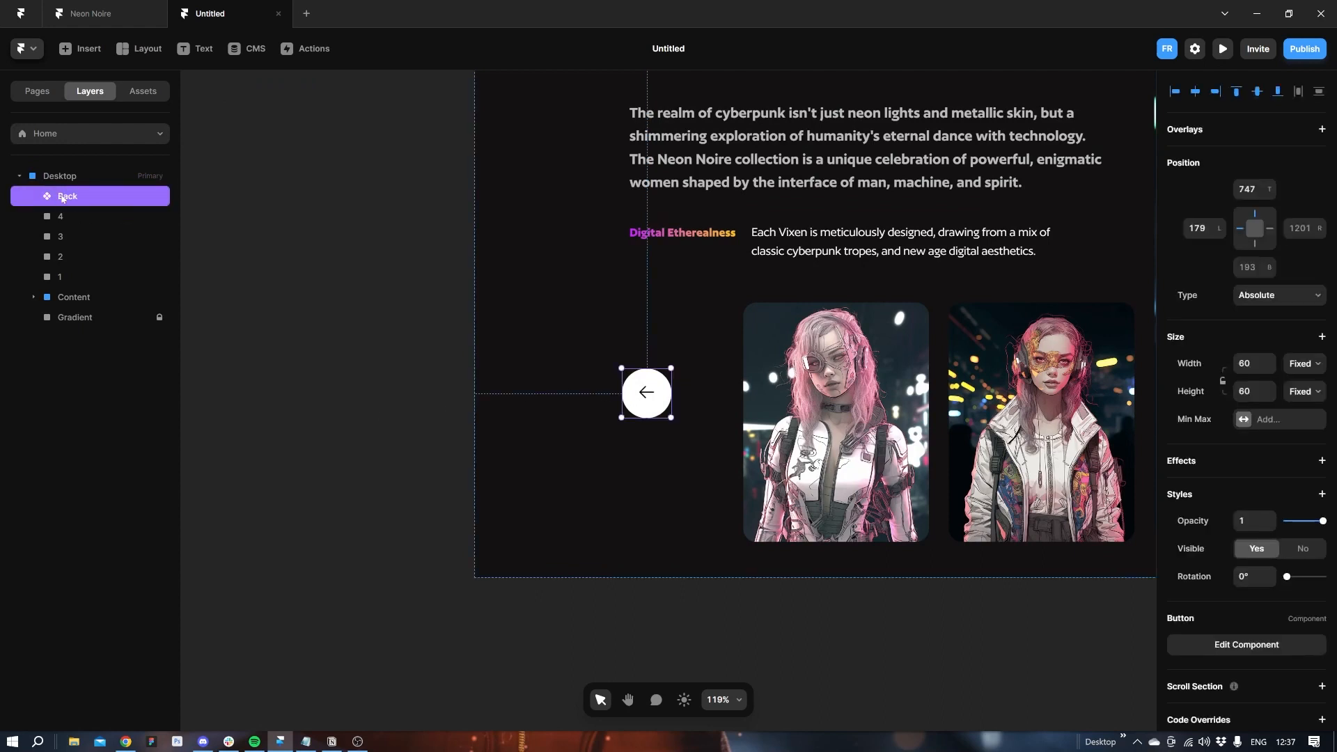
Duplicate the Back button and place the copy directly below the original, at a top offset of 827.
key(ctrl+d)
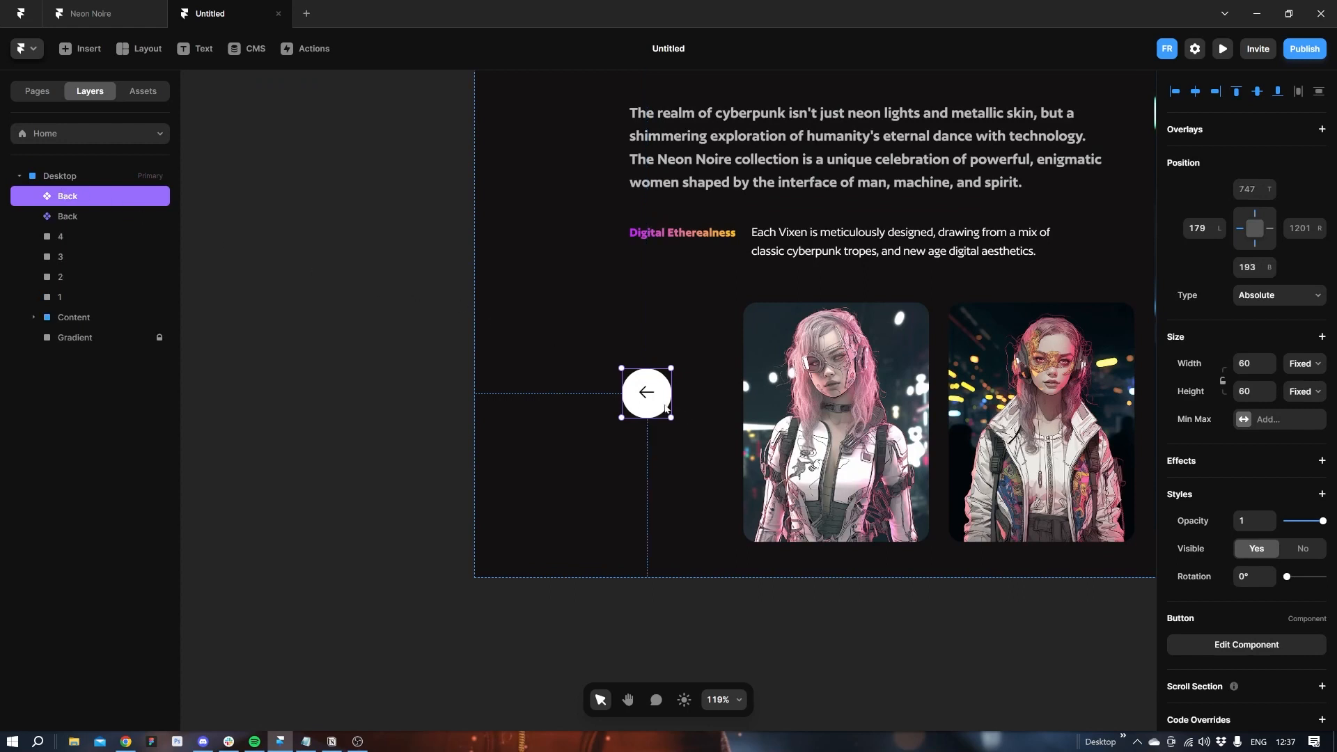
drag(665, 407, 657, 463)
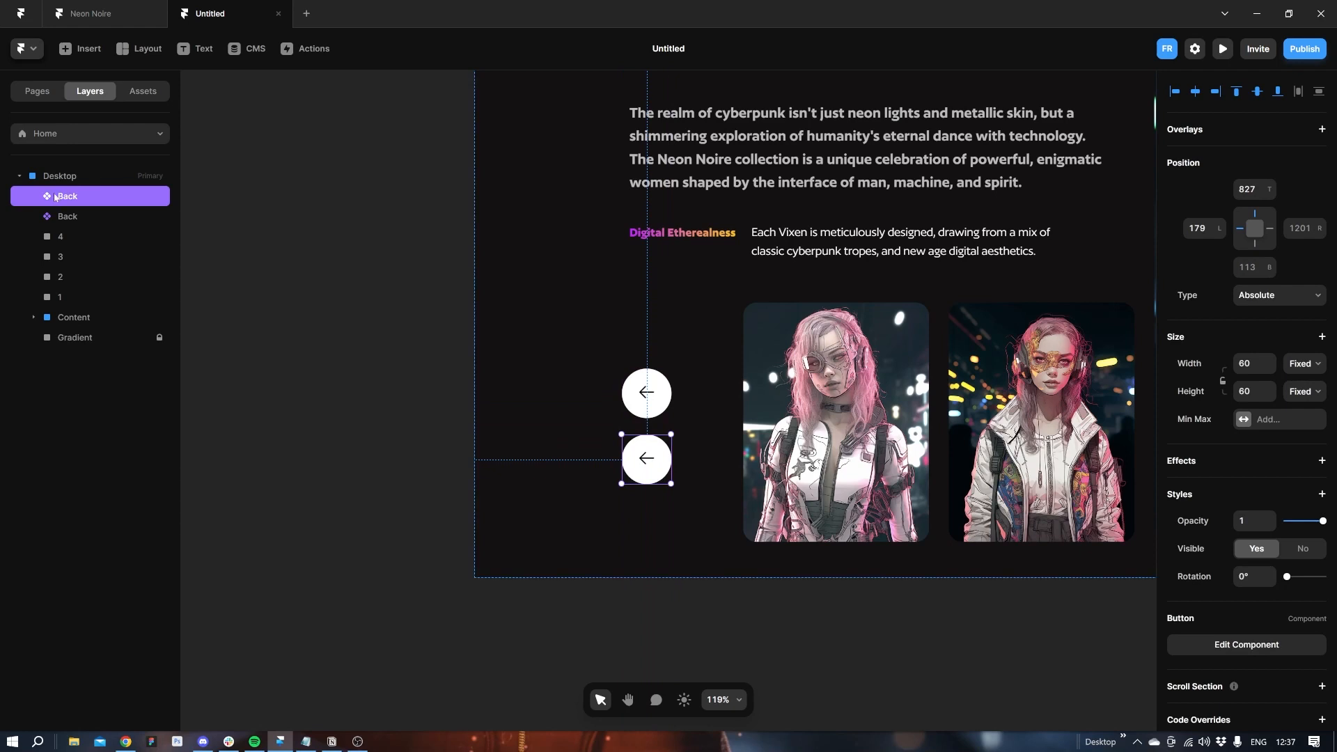
Rename the upper button's layer Forward and rotate it 180° so its arrow points right.
click(78, 220)
double_click(70, 221)
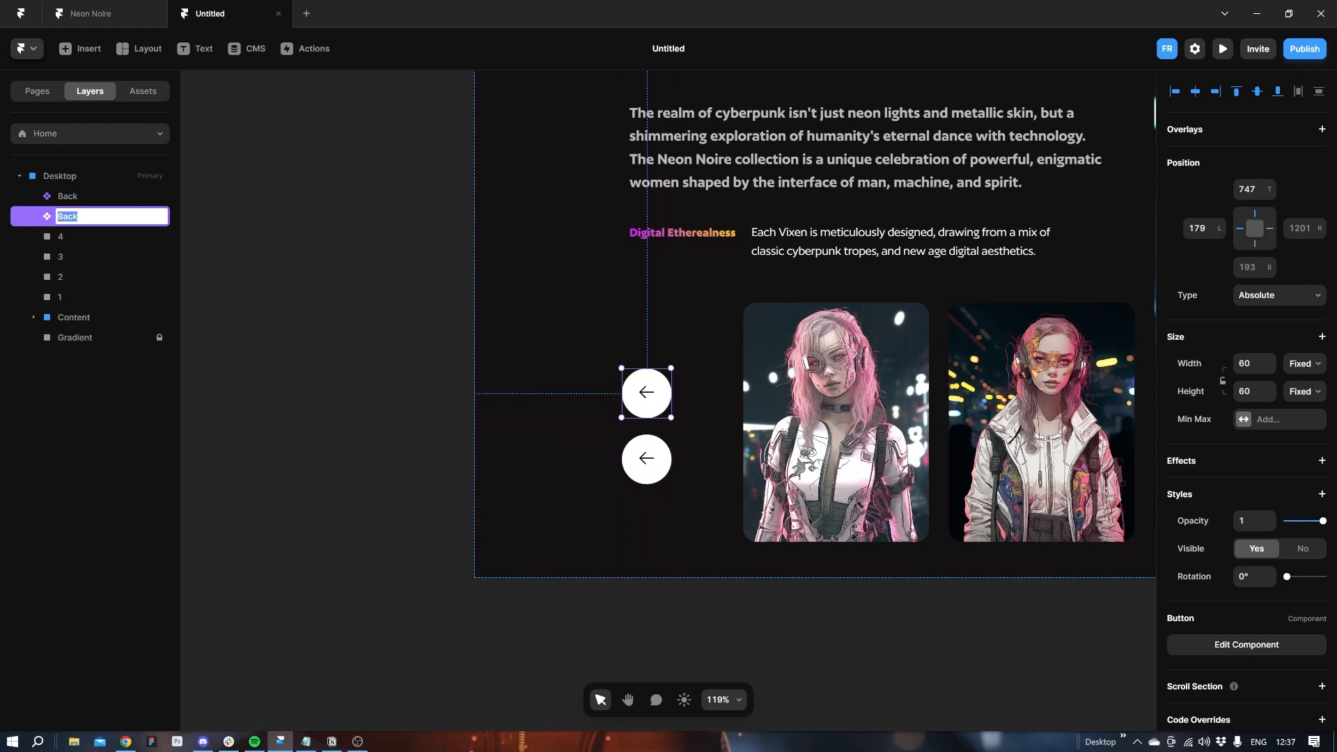
text(Forward)
key(Return)
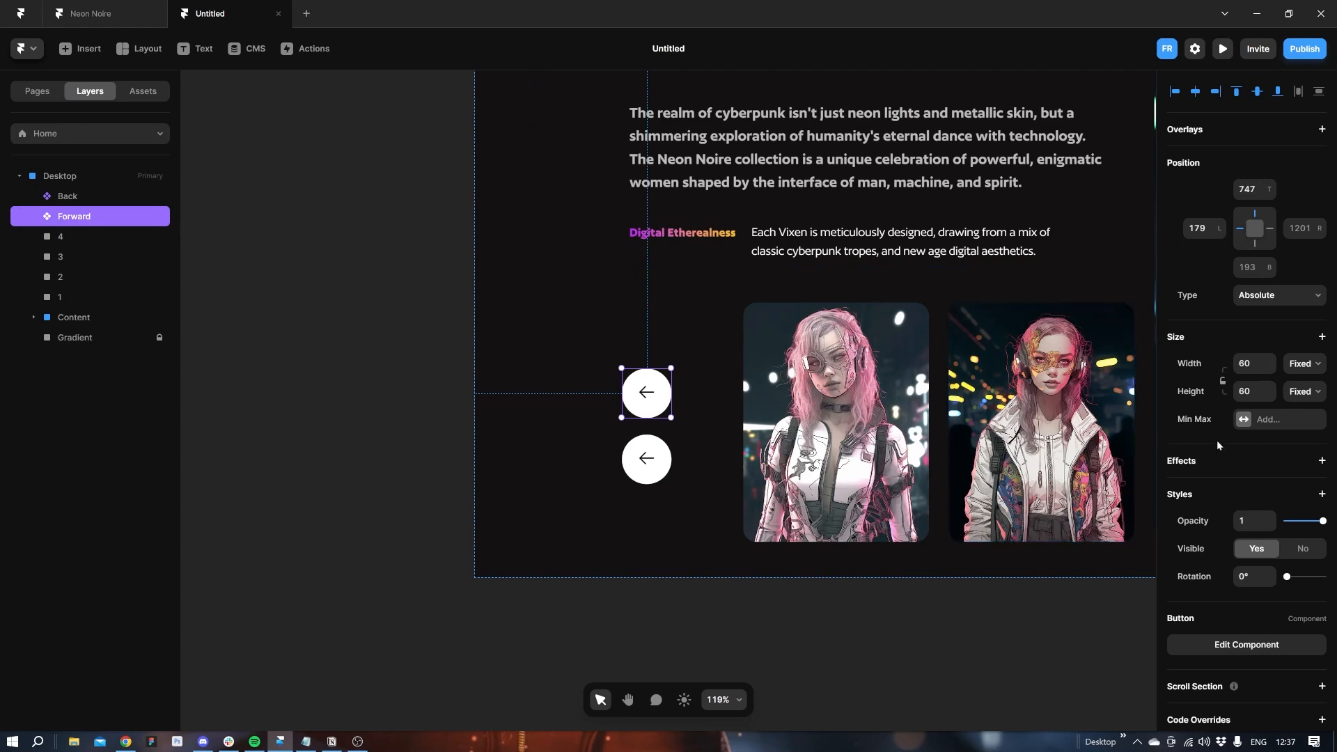
click(1249, 577)
text(180)
key(Return)
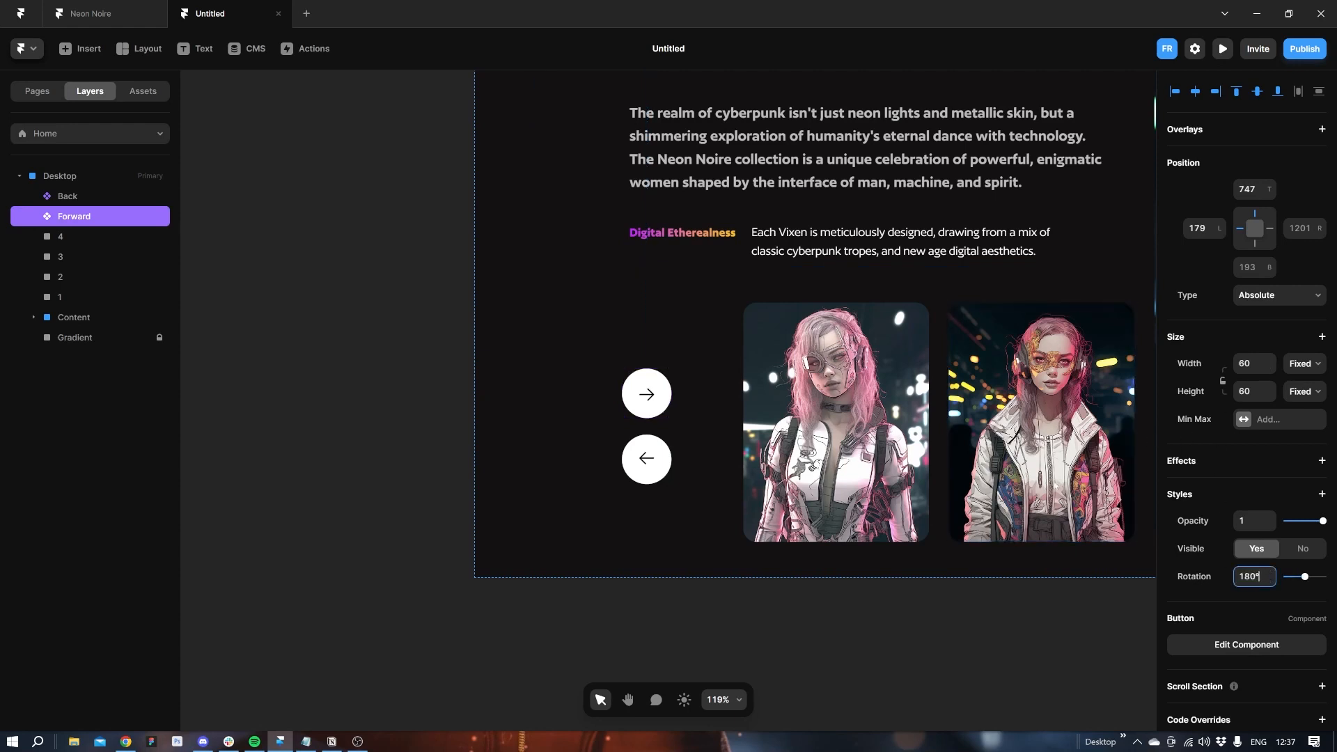
click(367, 374)
Reorder the layers so that Forward sits above Back.
scroll(361, 357, down, 3)
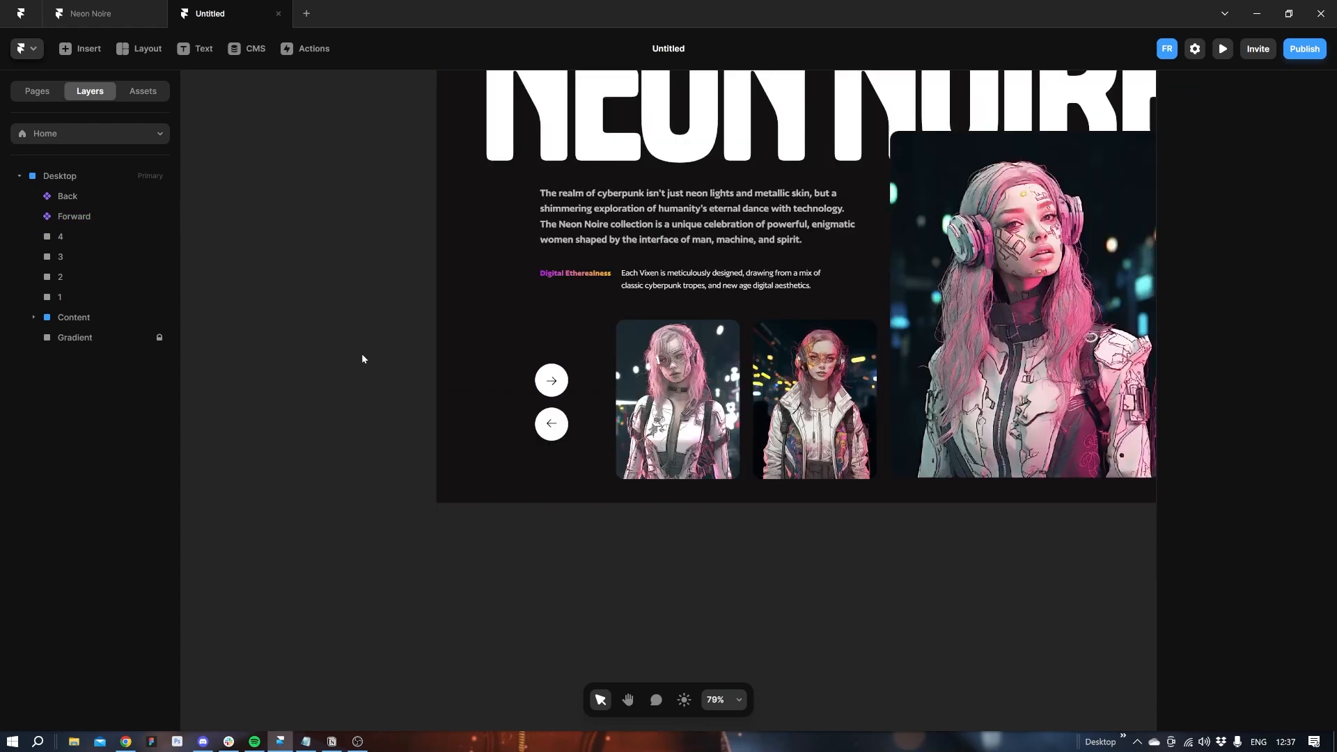
key(space)
drag(594, 491, 499, 537)
click(451, 439)
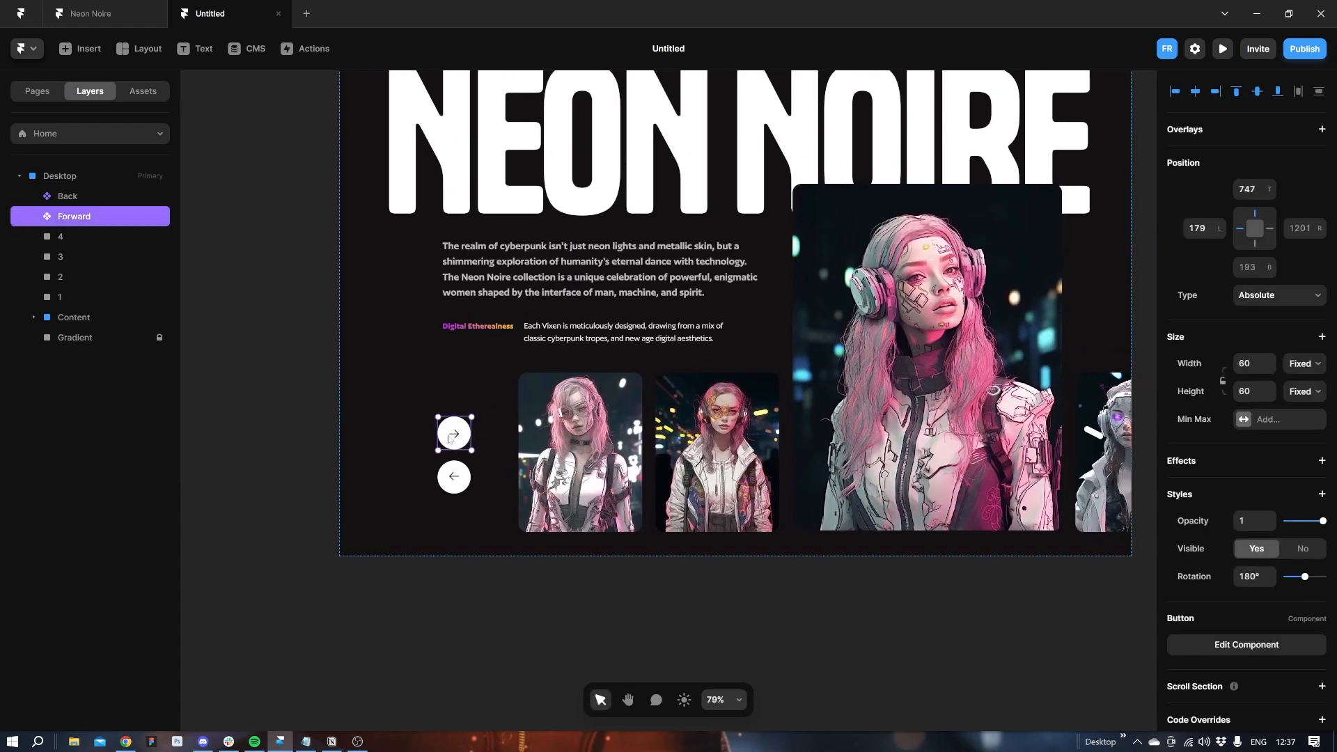
drag(72, 214, 70, 194)
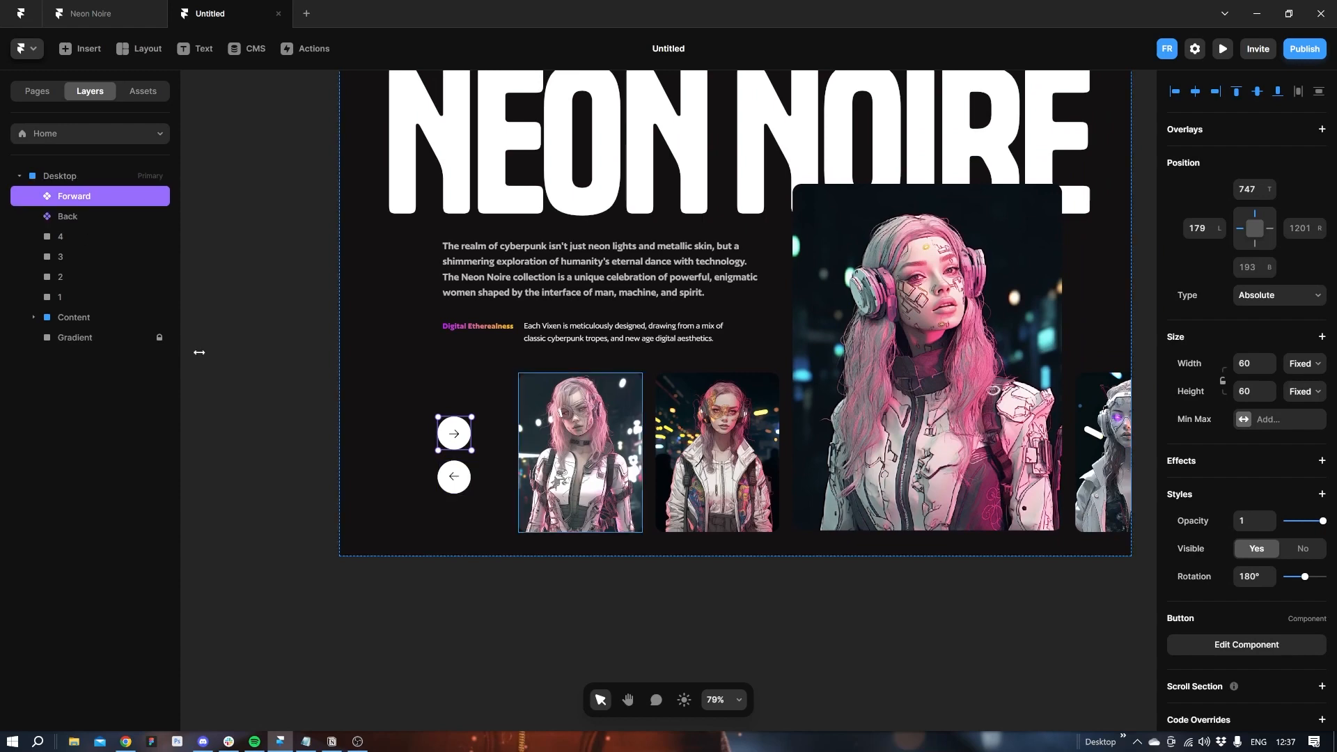
click(294, 390)
Shift the four carousel images together slightly left, closer to the arrow buttons.
scroll(803, 475, down, 3)
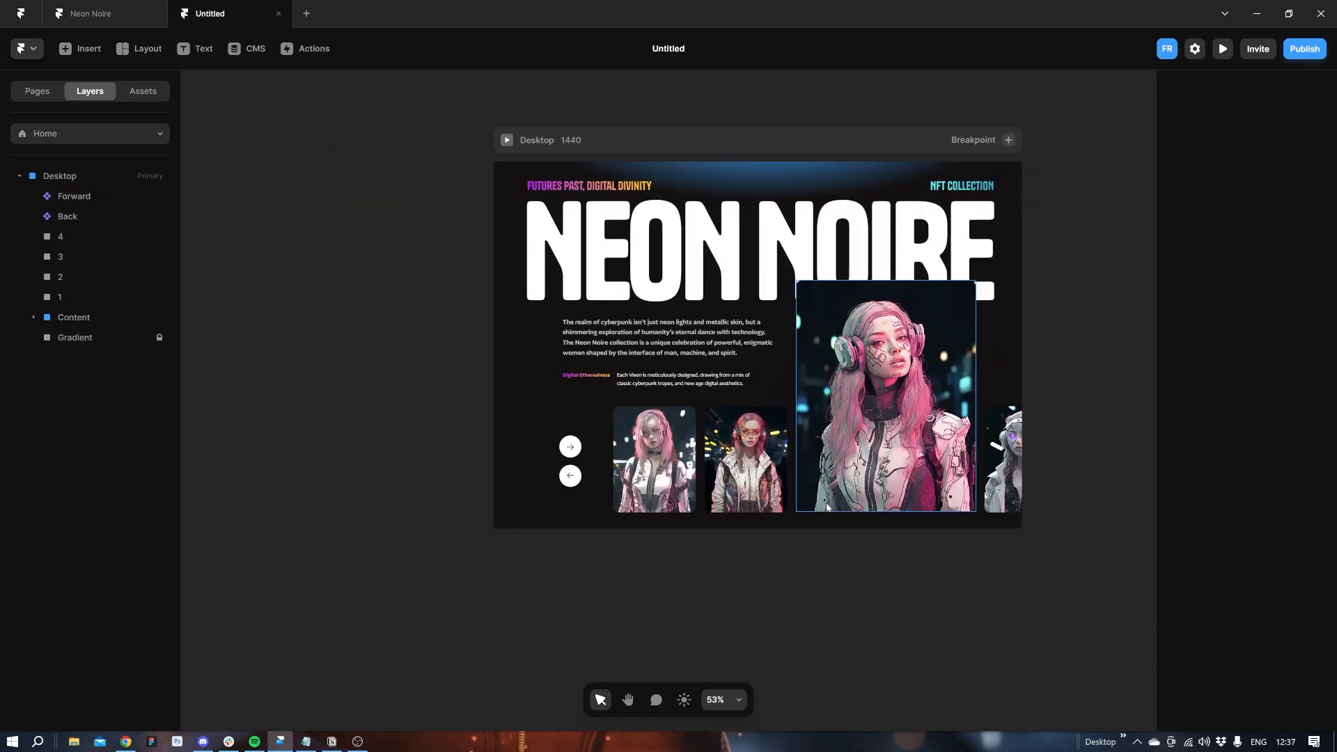
click(823, 504)
shift+click(1000, 474)
shift+click(768, 472)
shift+click(61, 297)
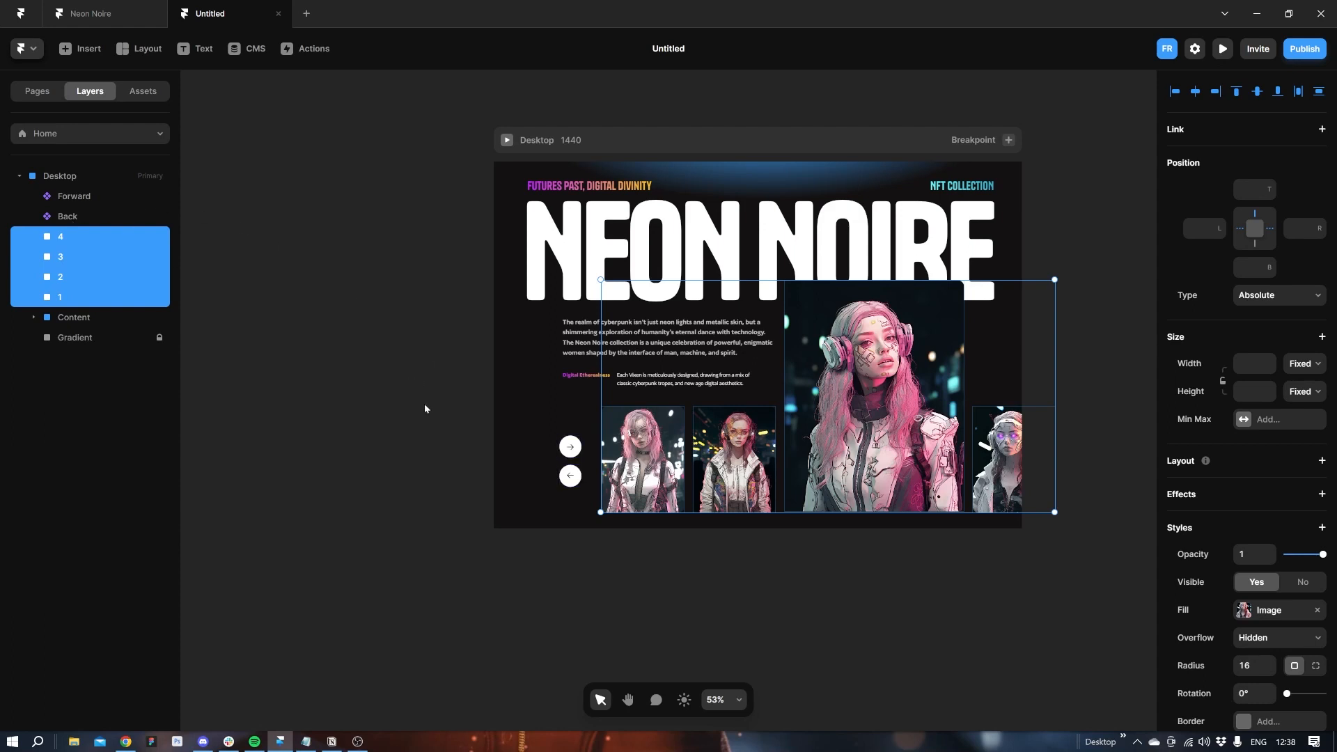
Create a component named Slider from the Forward and Back buttons and the four carousel images.
click(570, 447)
shift+click(570, 475)
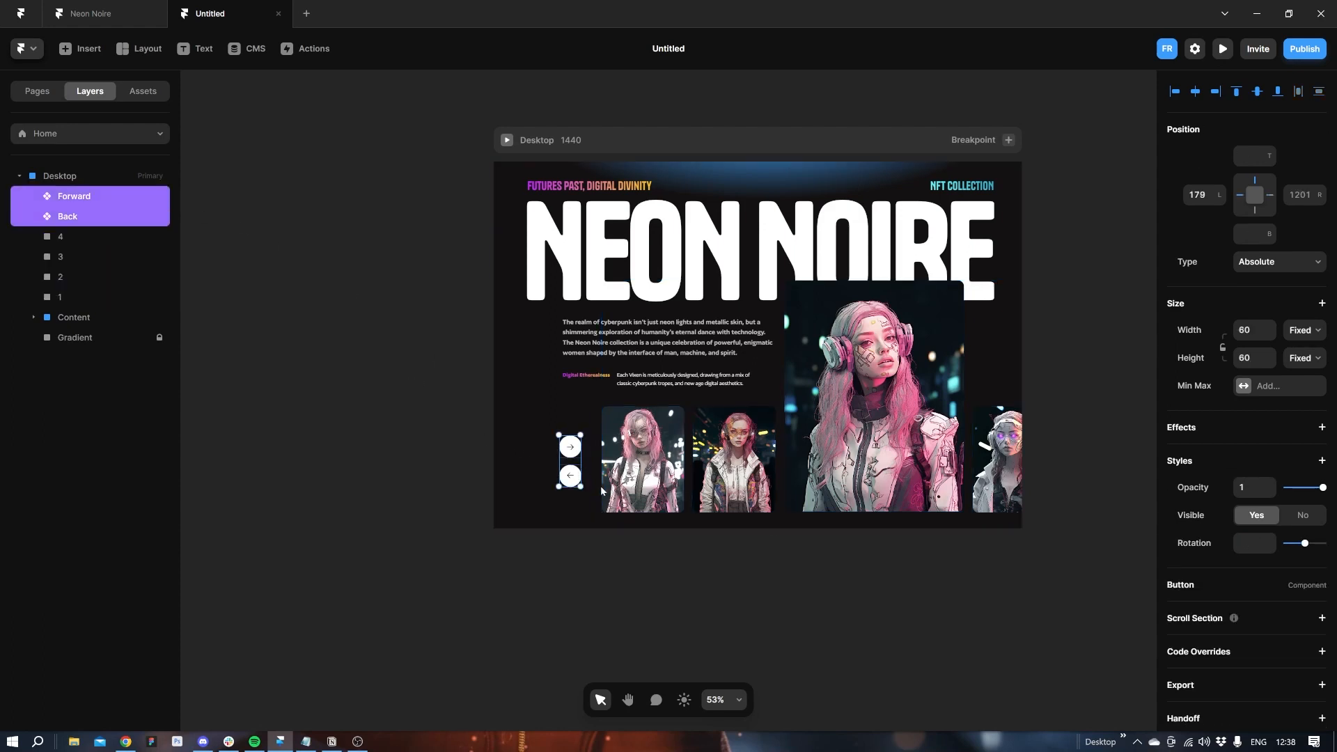
shift+click(641, 488)
shift+click(735, 488)
shift+click(891, 480)
shift+click(1001, 488)
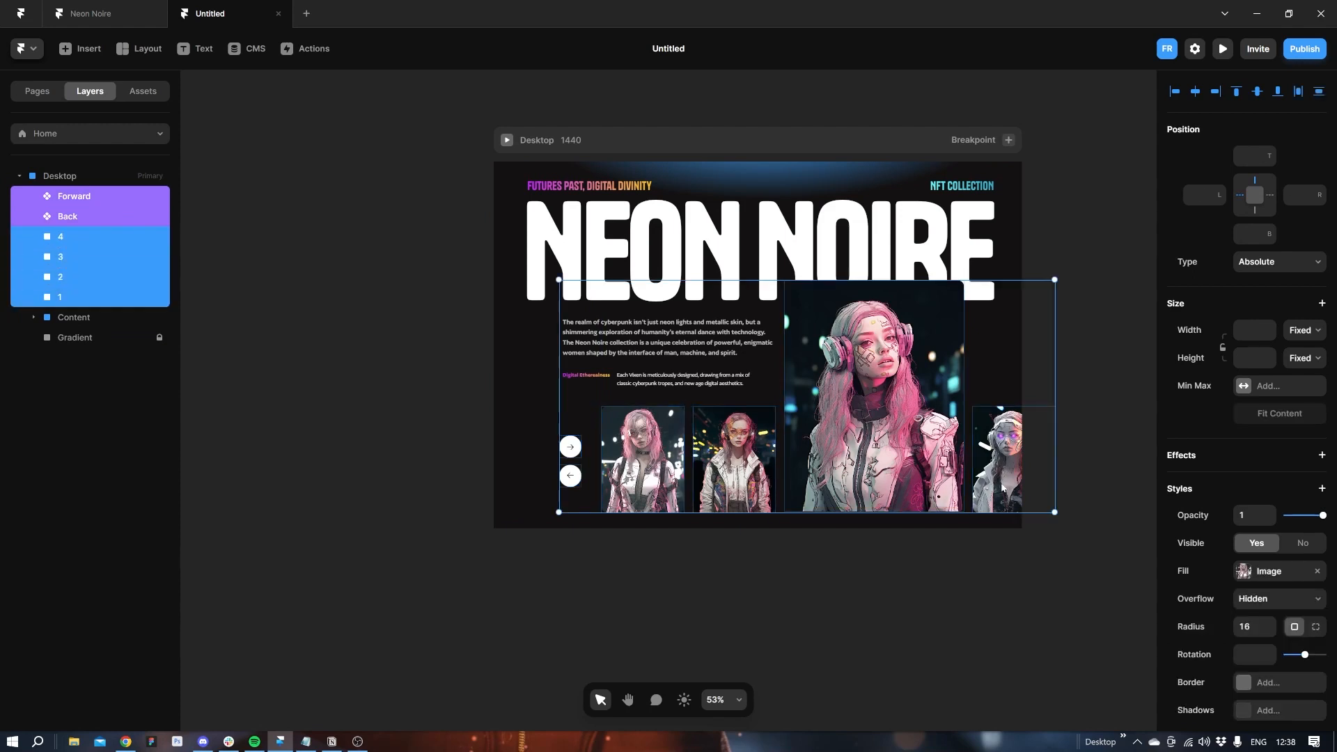
right_click(1001, 487)
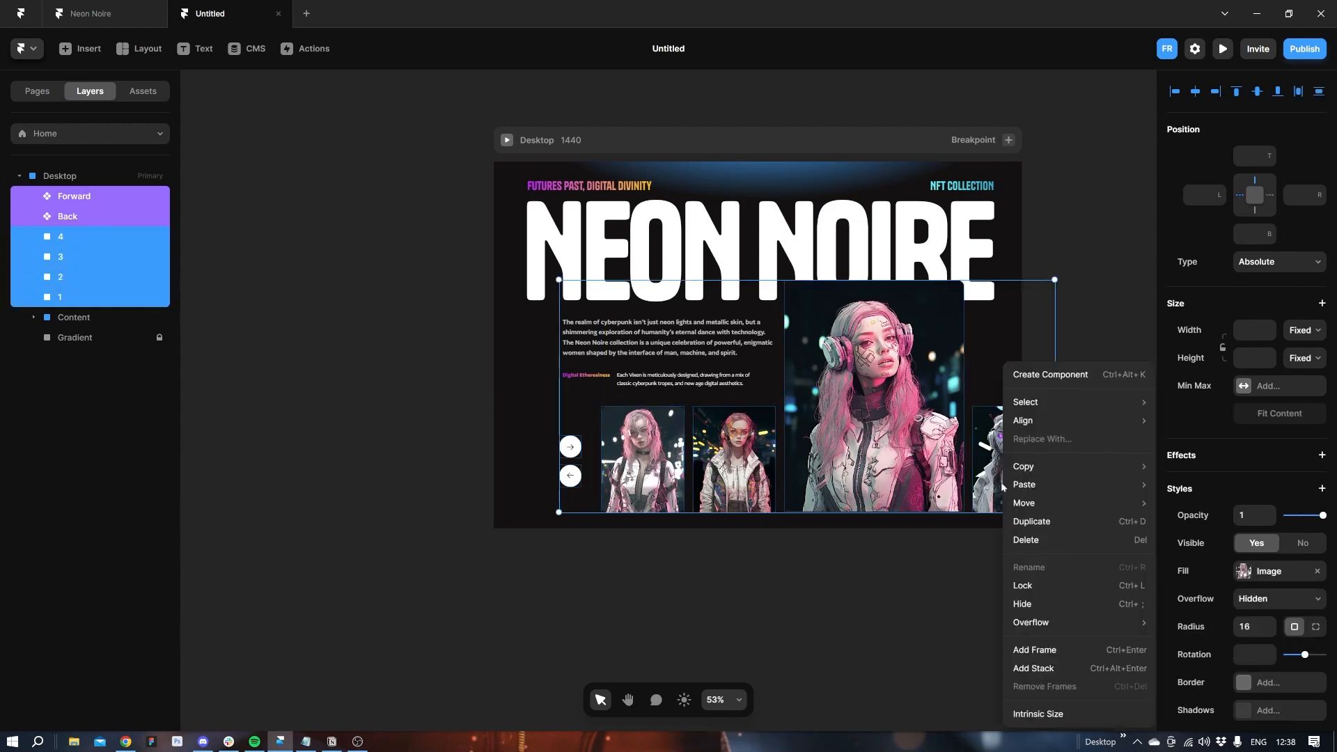
click(1043, 374)
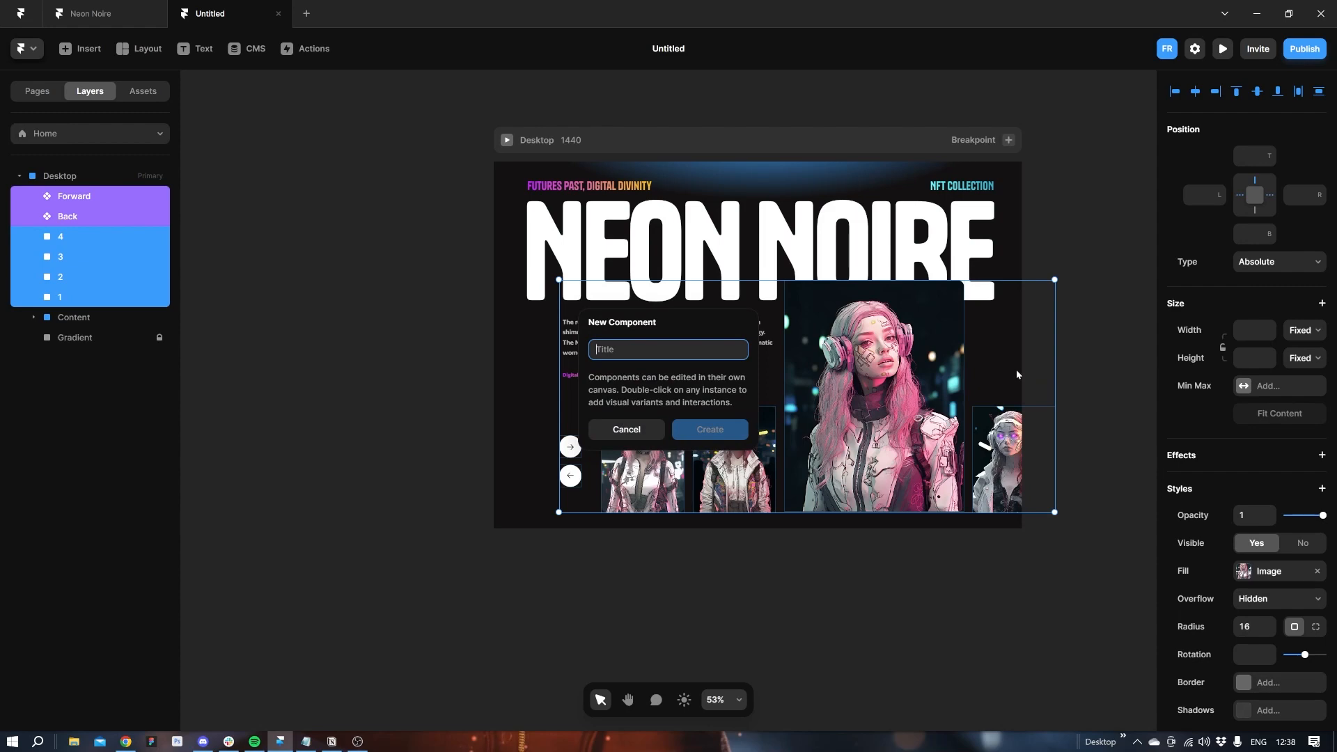
text(Slider)
key(Return)
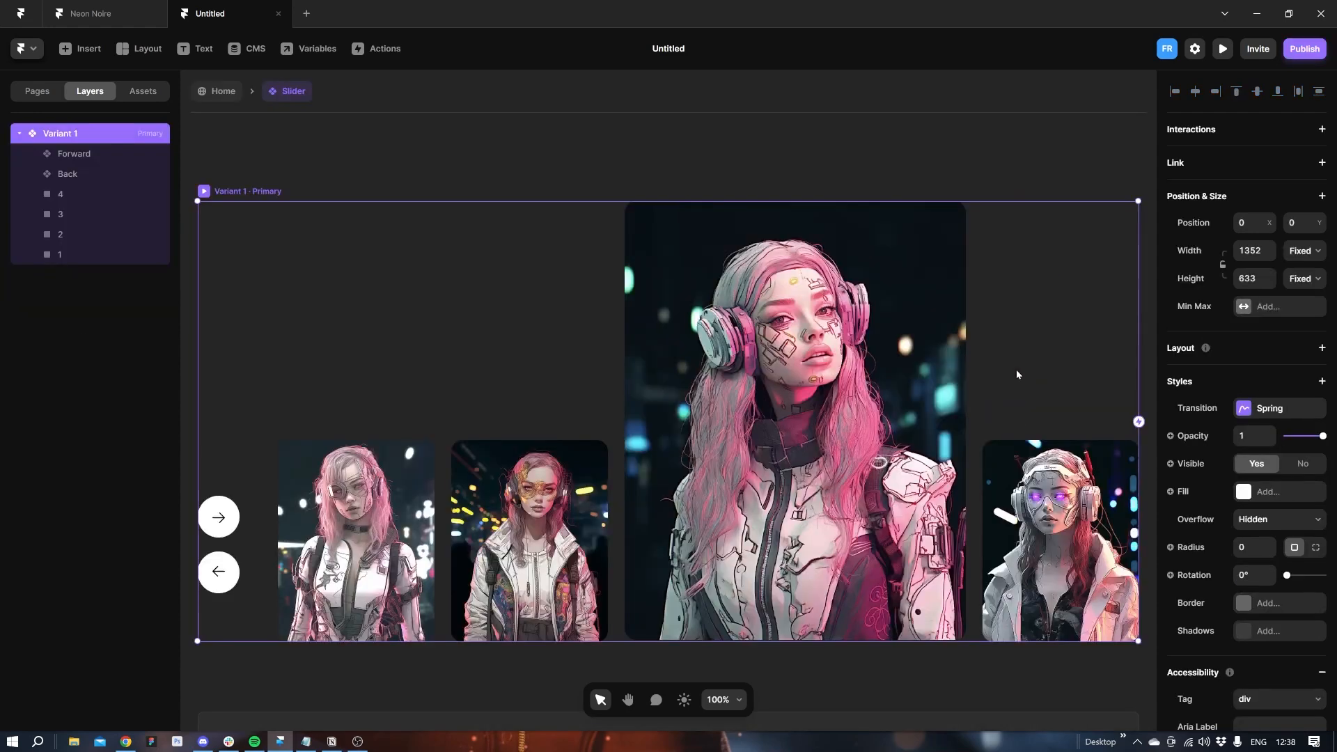
Give the Slider component's primary variant a solid grey fill of #828282.
scroll(383, 166, down, 5)
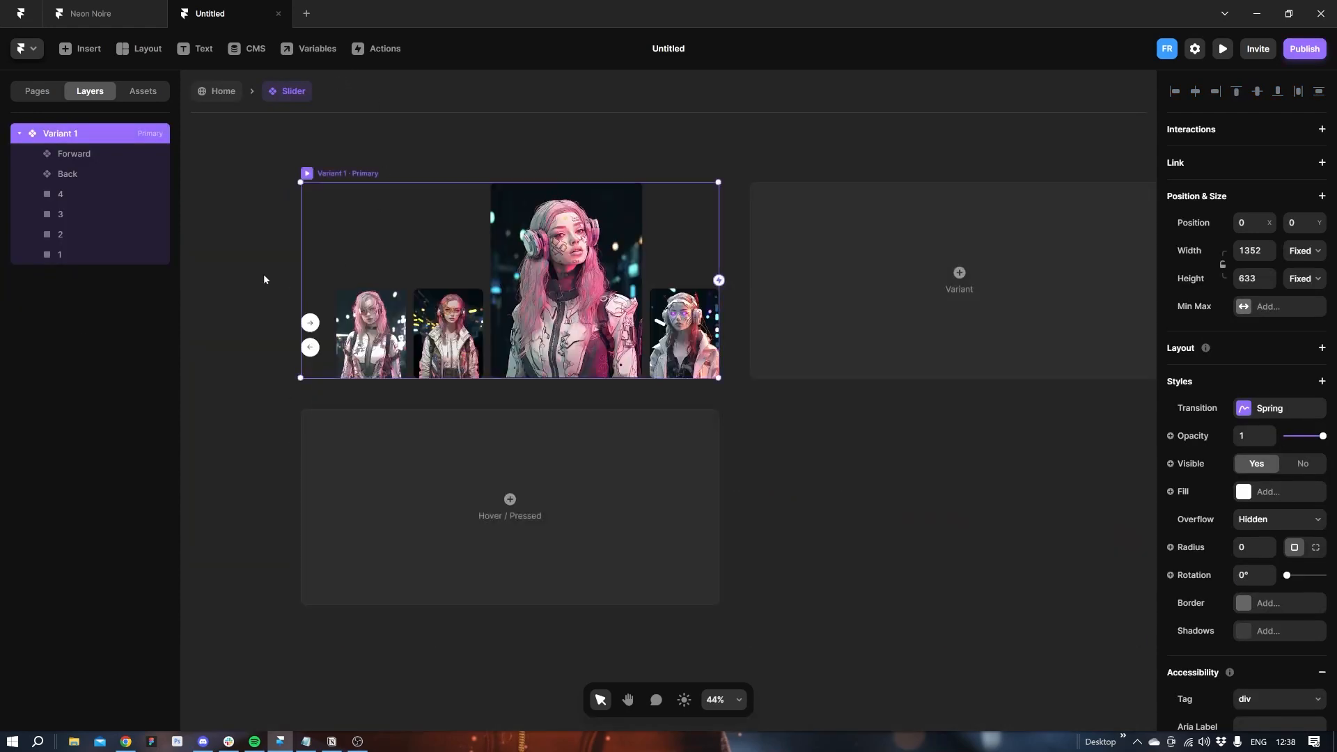
click(254, 302)
key(space)
drag(252, 306, 321, 359)
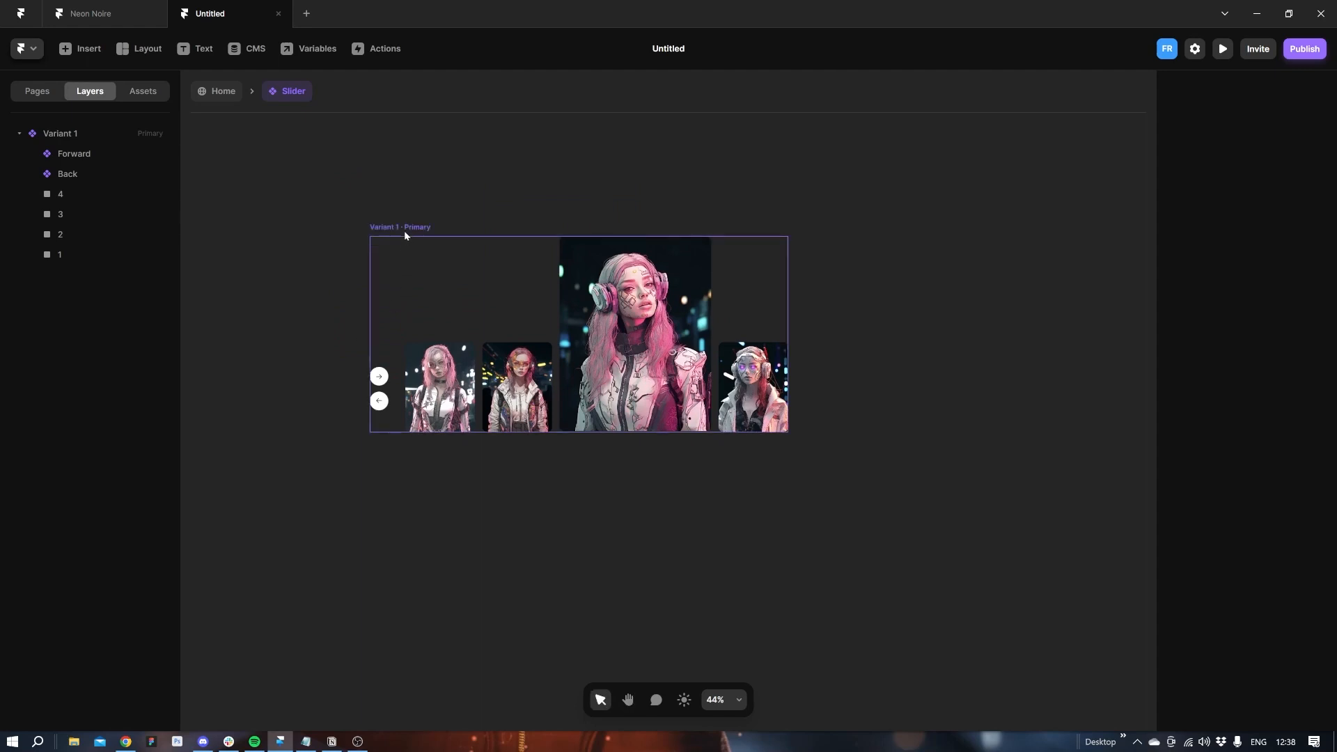
click(405, 231)
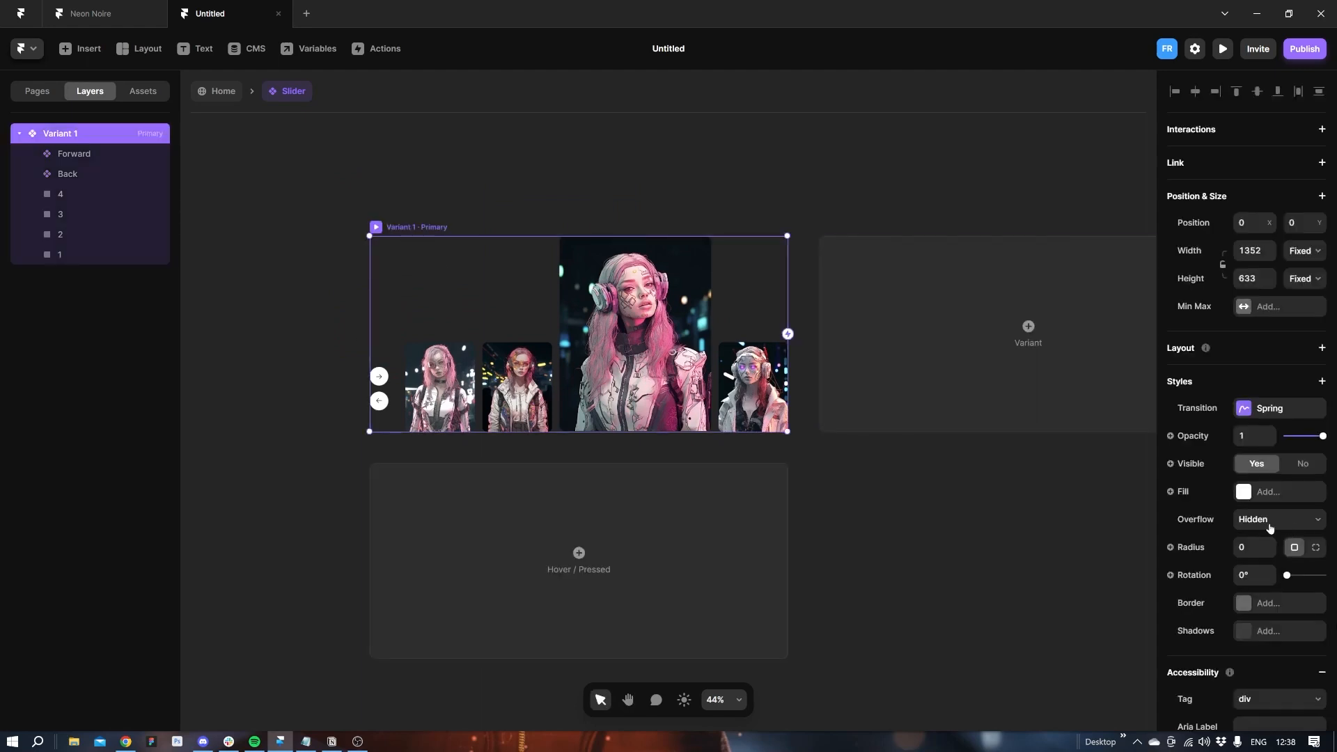
click(1247, 491)
drag(1058, 496, 958, 507)
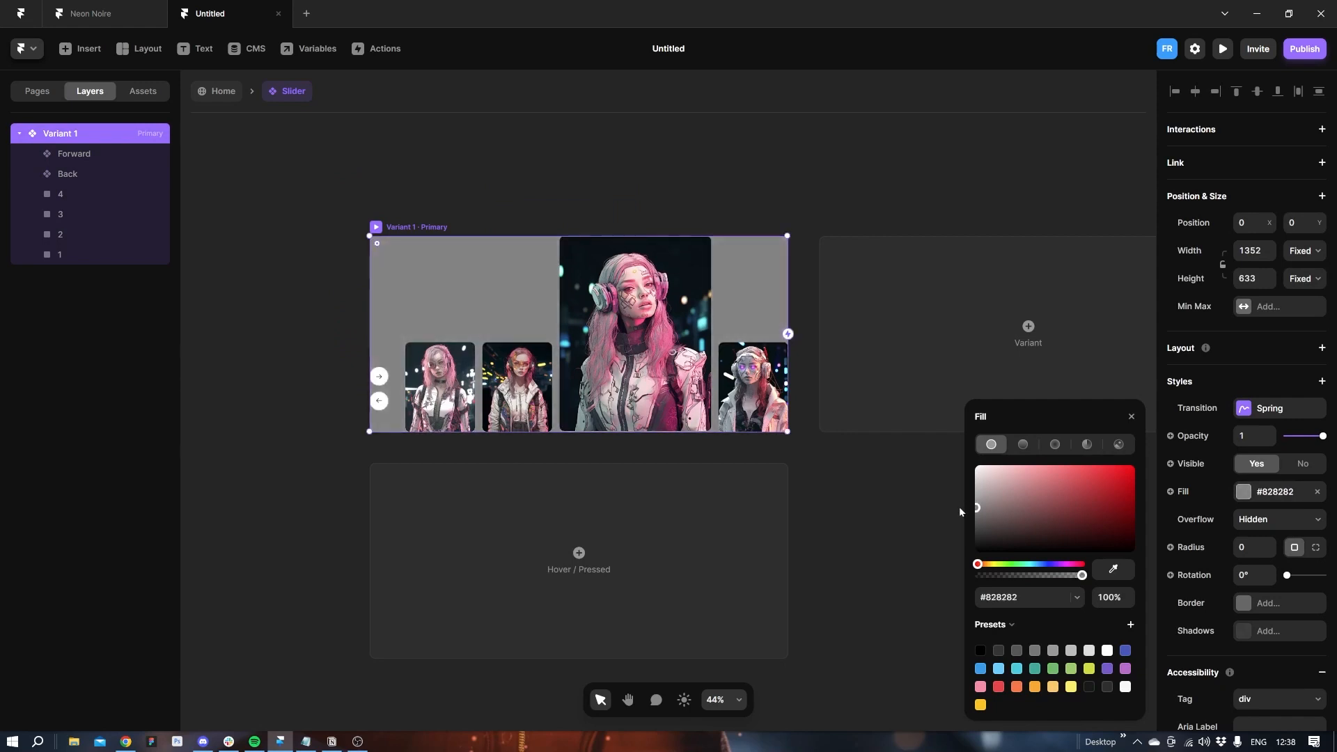
Duplicate the four carousel images 1 to 4 in the Slider's primary variant and move the copies below the originals in the layer order.
click(1131, 417)
click(918, 491)
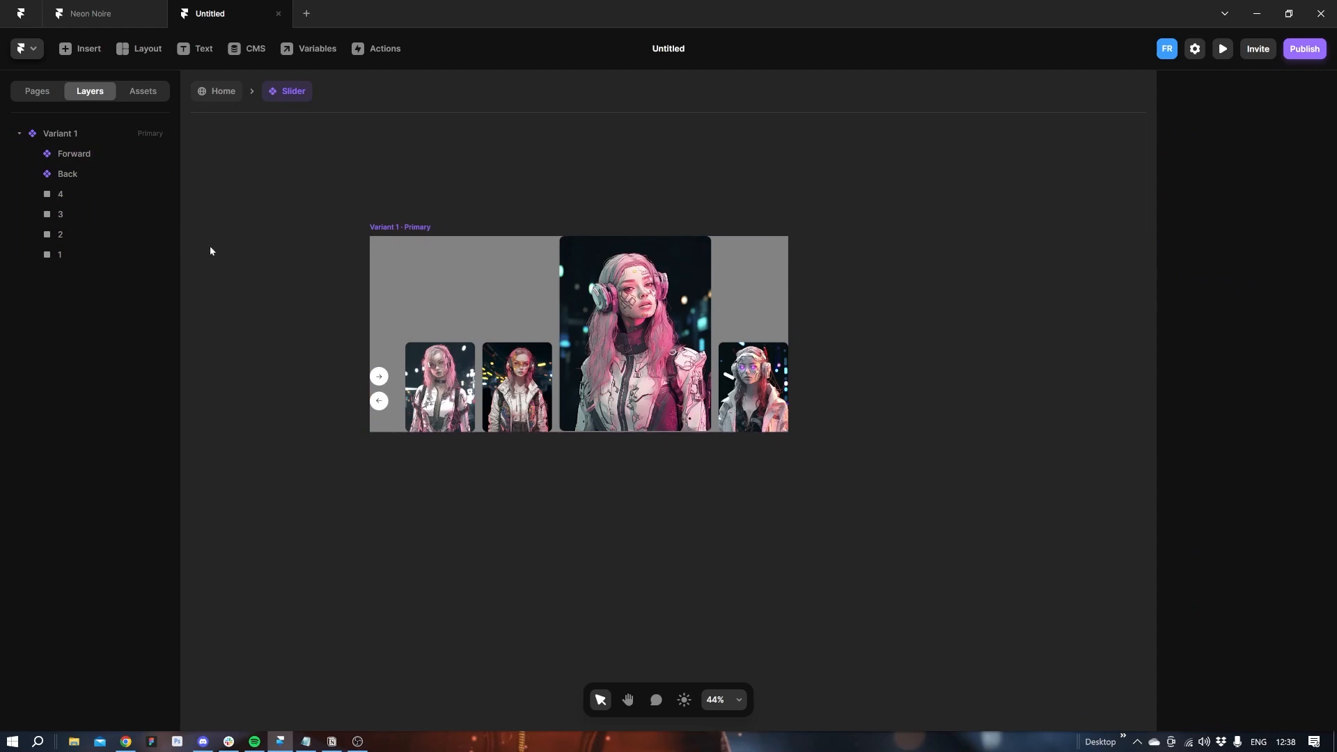
click(392, 235)
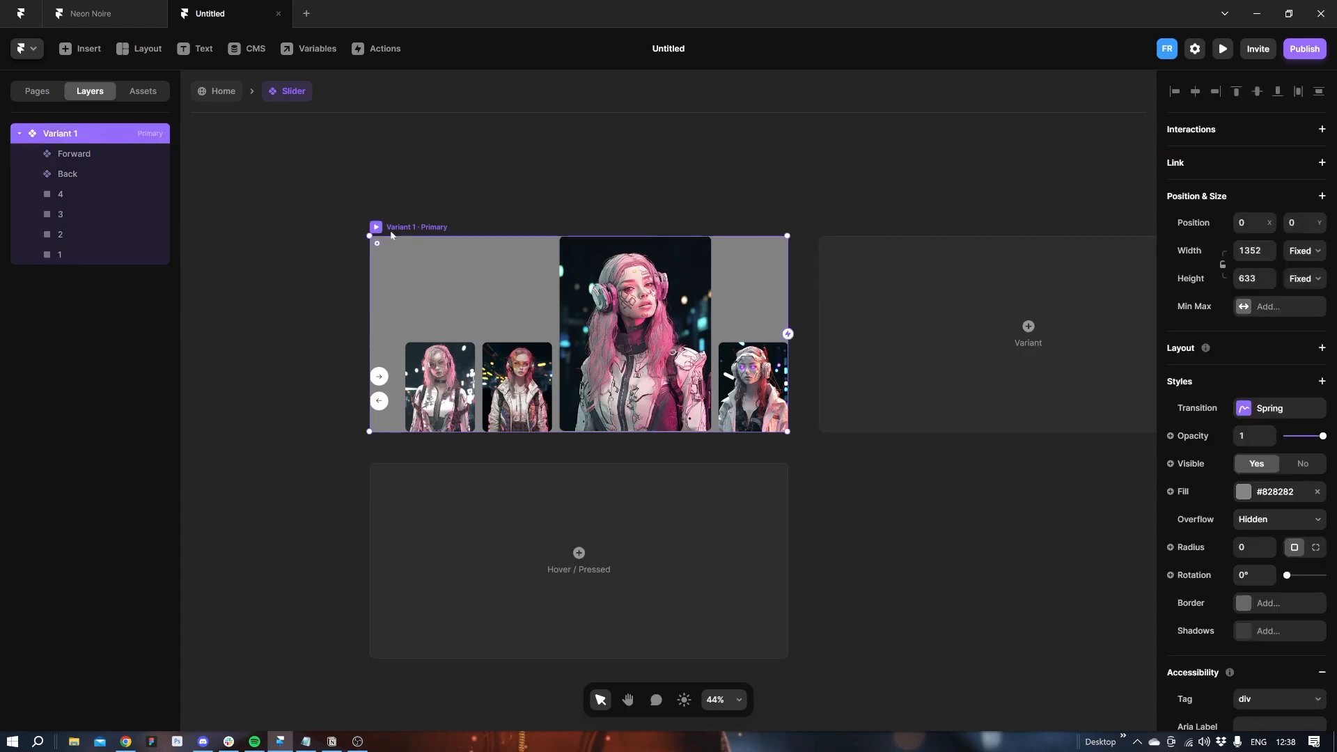
click(70, 255)
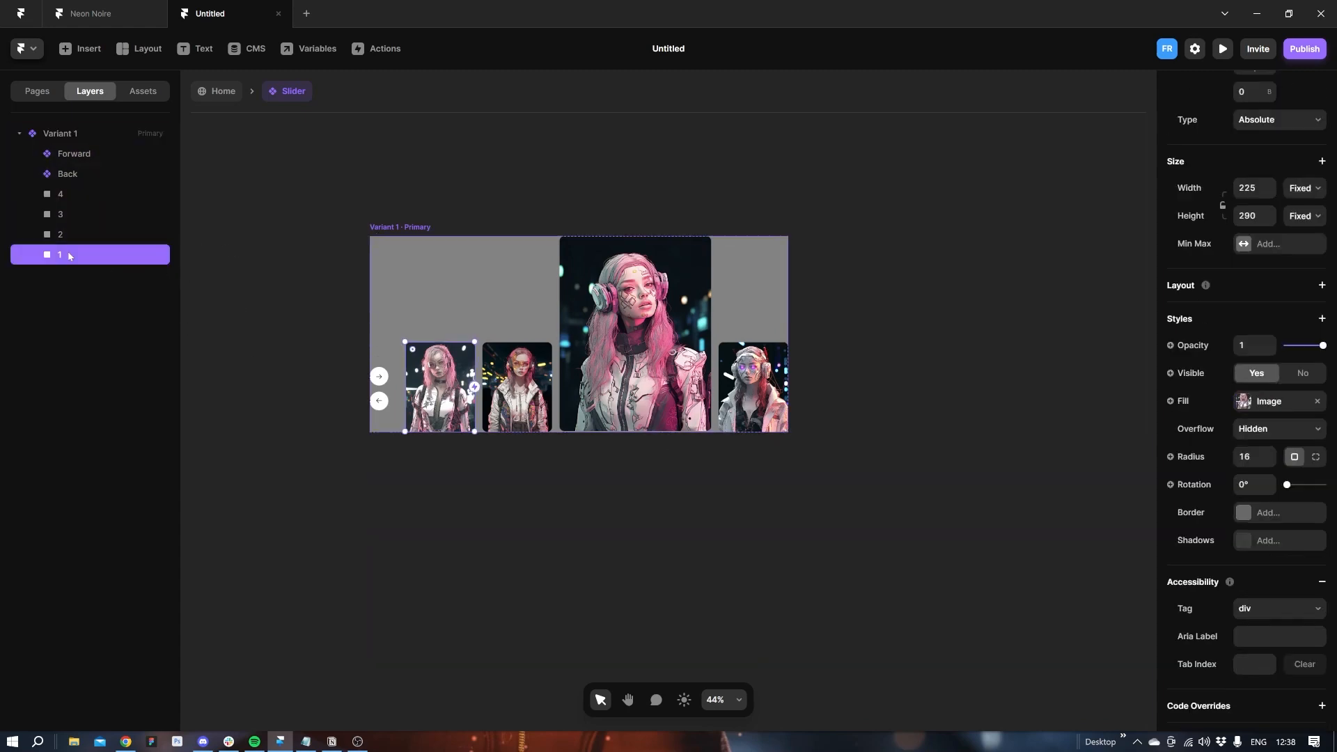
shift+click(70, 195)
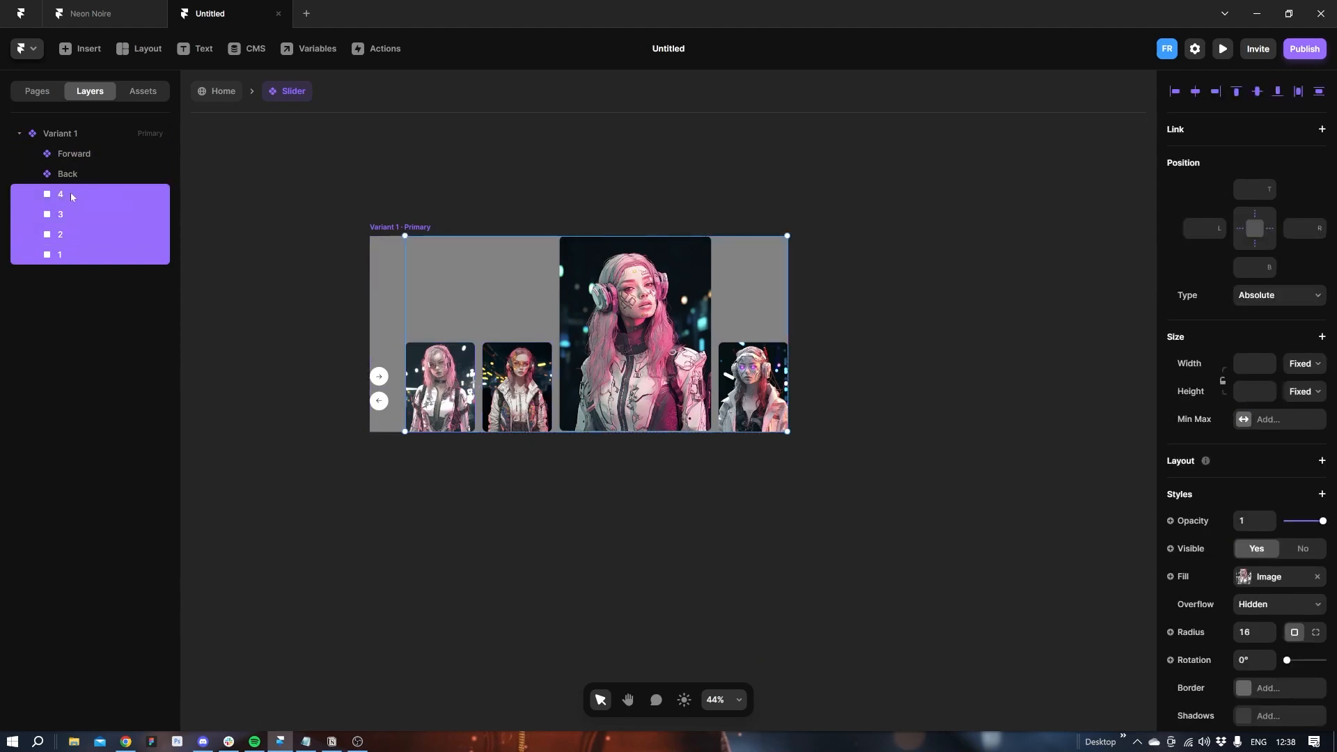
key(ctrl+d)
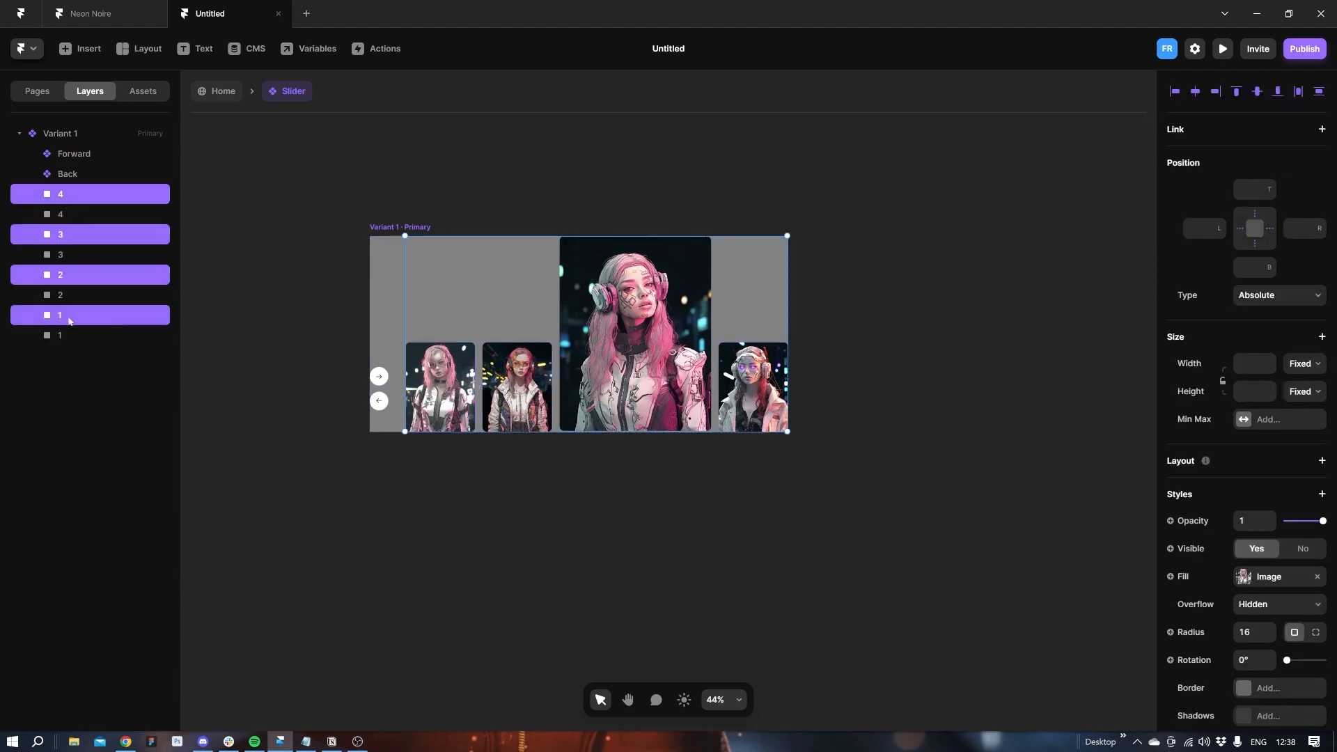
drag(68, 317, 69, 345)
click(193, 370)
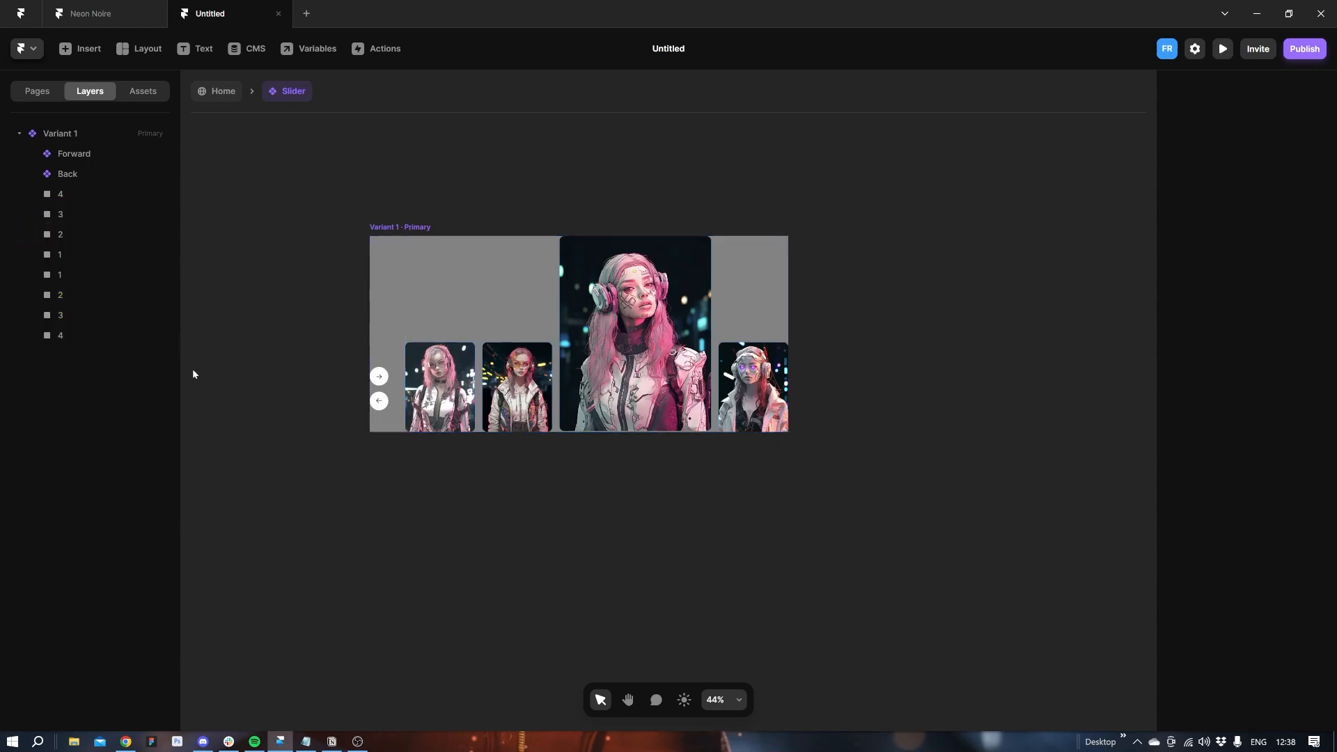
Rename the four duplicated image layers as 1-1, 2-2, 3-3 and 4-4.
double_click(65, 278)
text(1-1)
key(Return)
double_click(65, 294)
text(2)
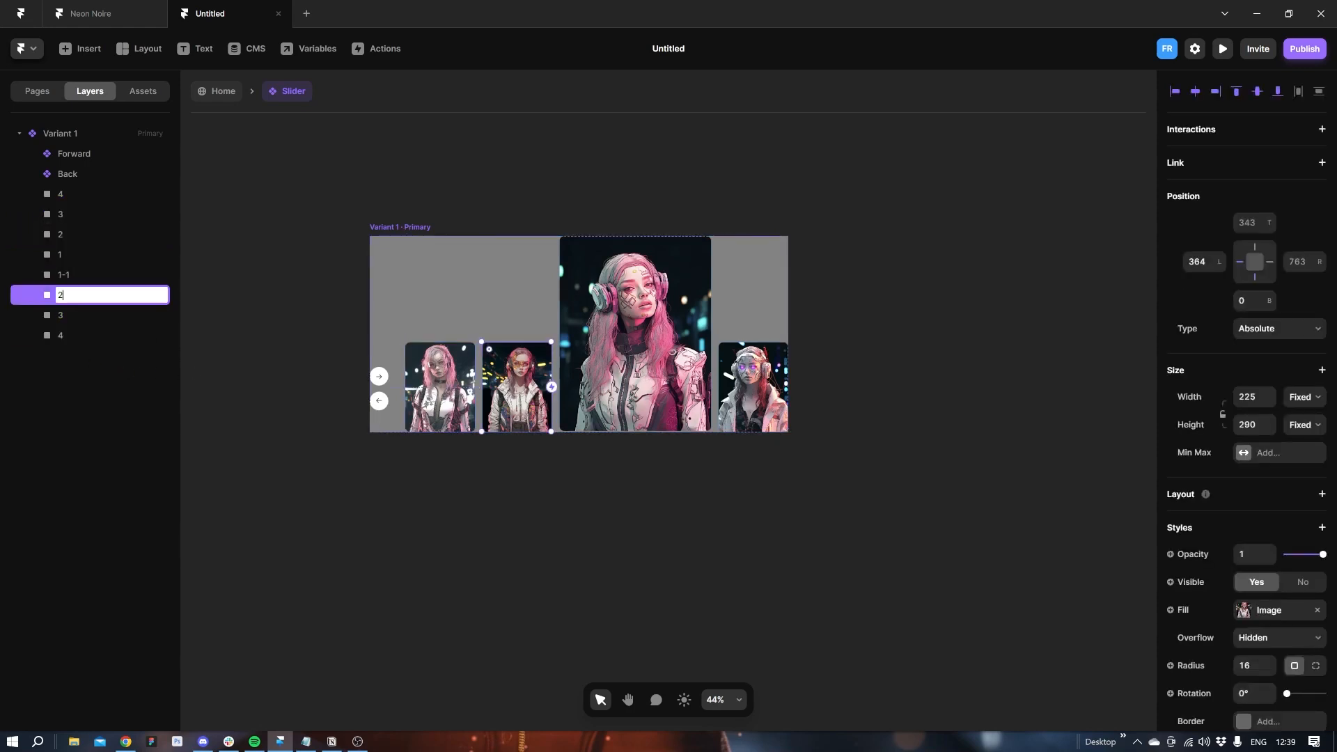
text(-2)
key(Tab)
text(3-3)
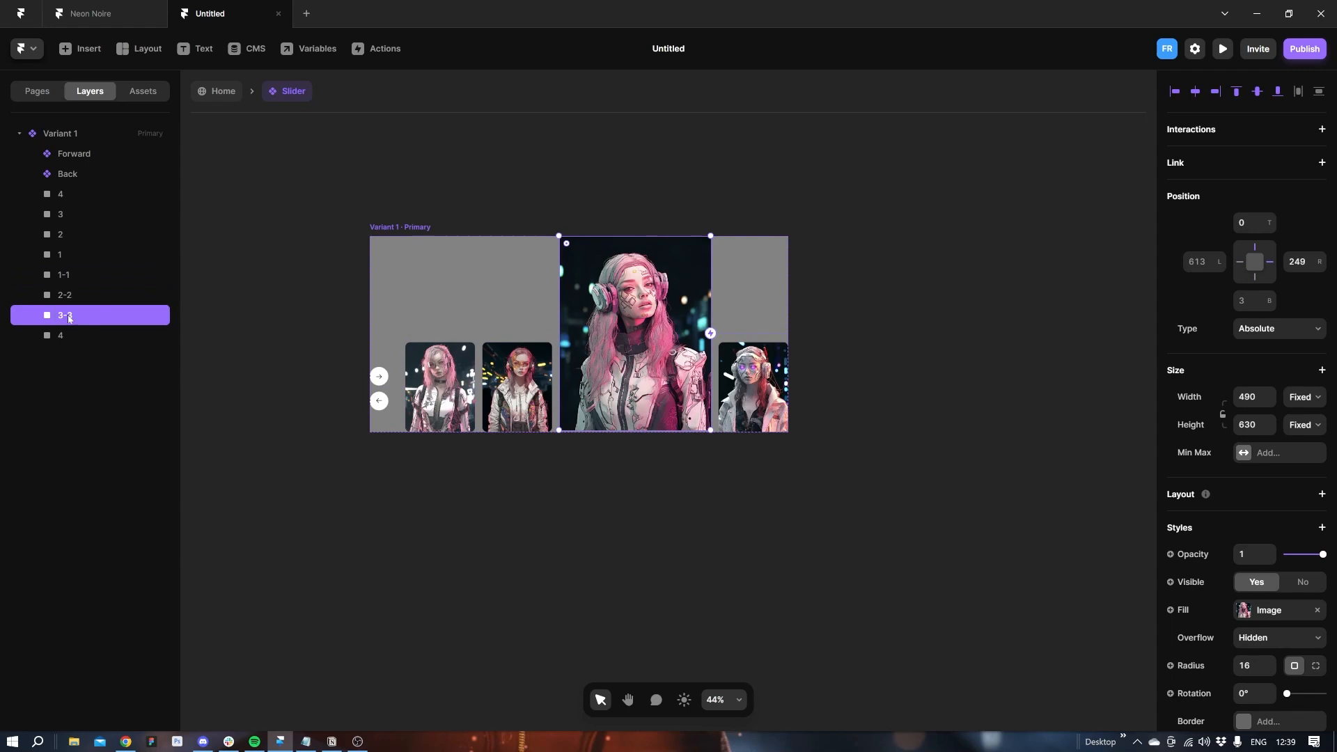
key(Tab)
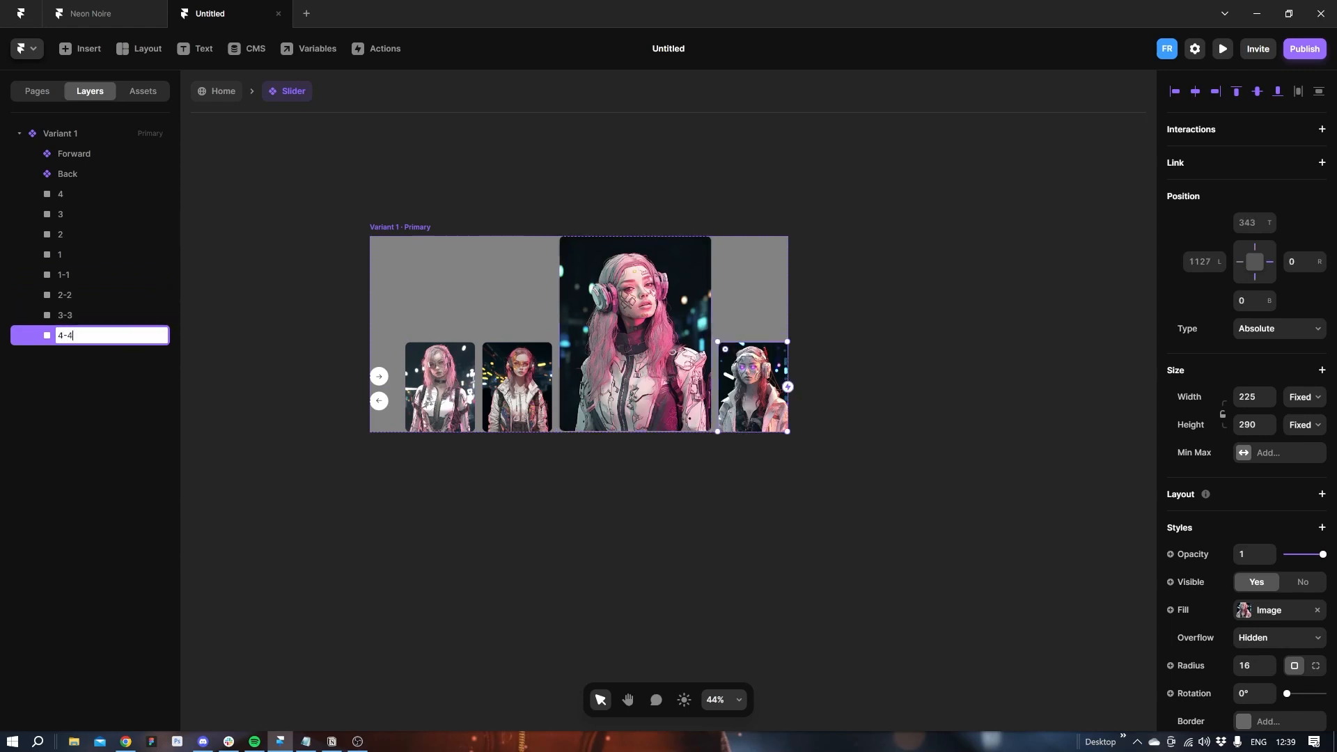
key(Return)
Lock the original image layers 1, 2, 3 and 4.
click(62, 214)
click(61, 254)
shift+click(69, 196)
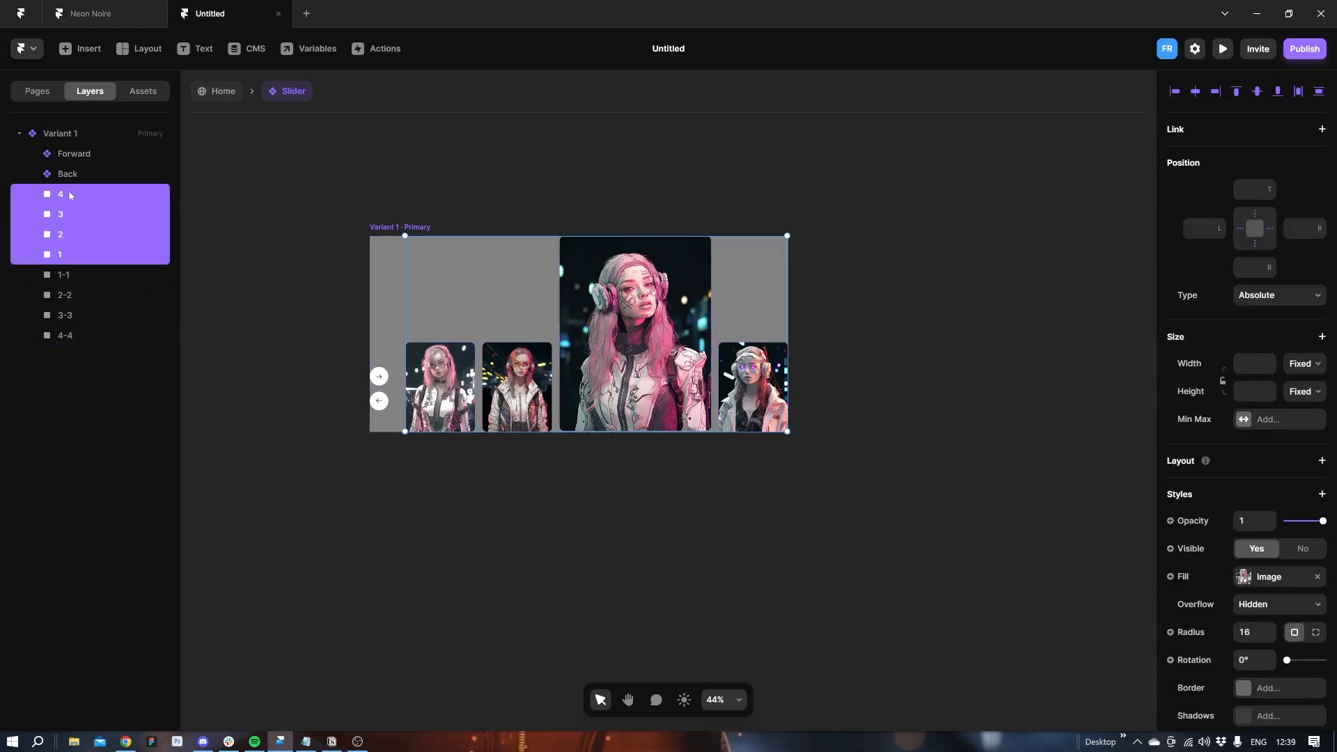
right_click(70, 195)
click(81, 433)
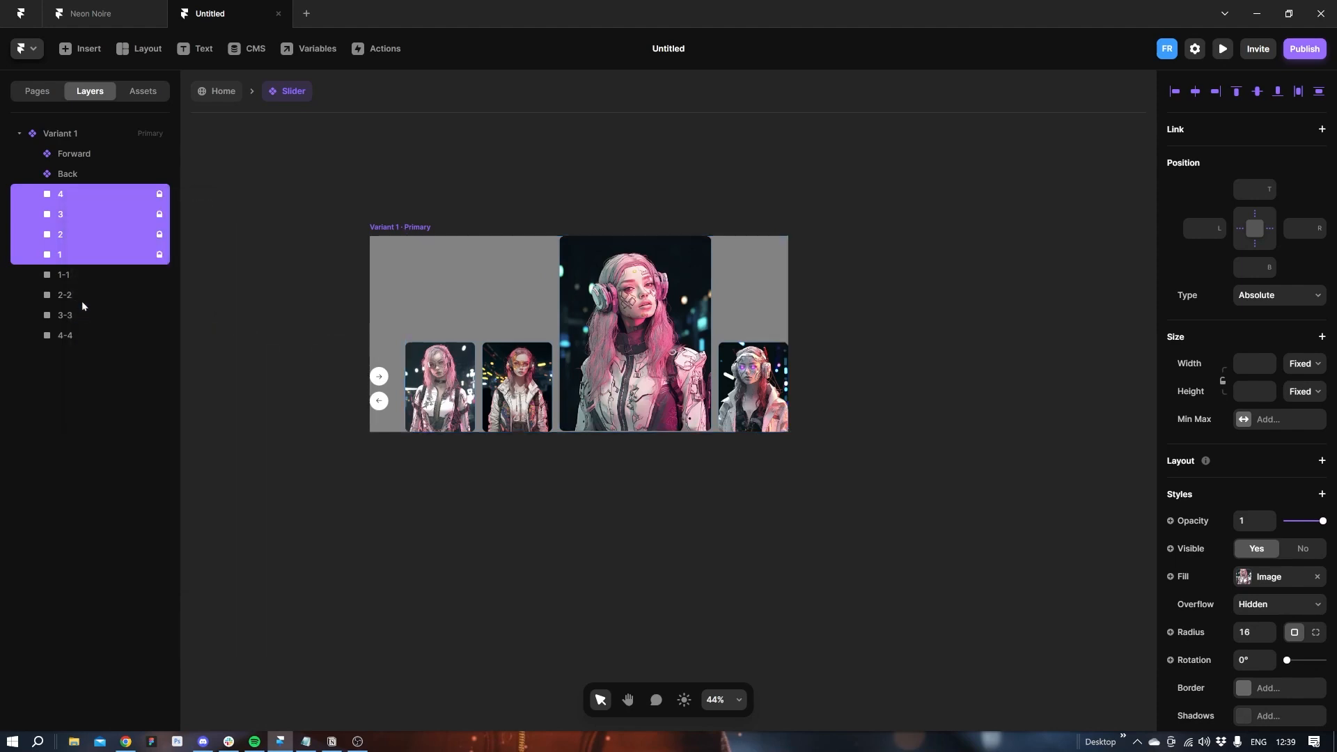
Resize the duplicate image 3-3 to a width of 225 and a height of 290.
click(65, 315)
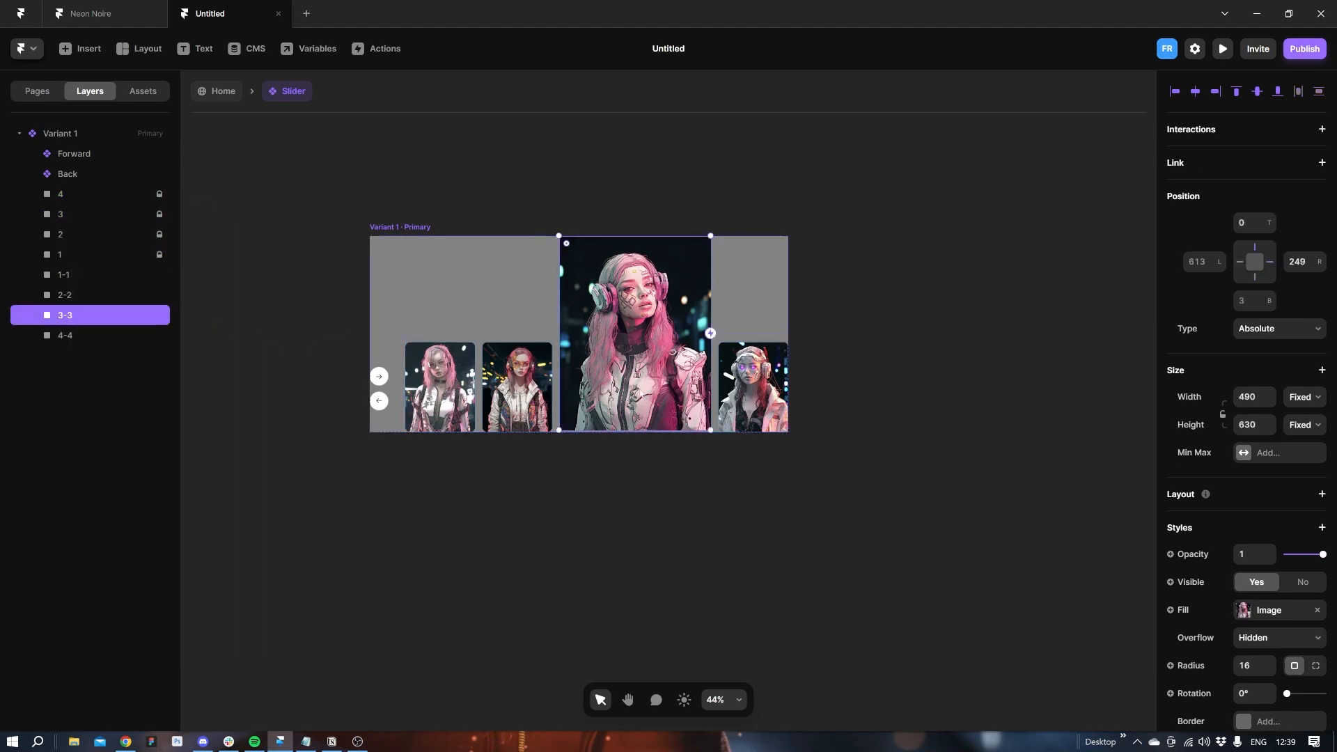
click(519, 380)
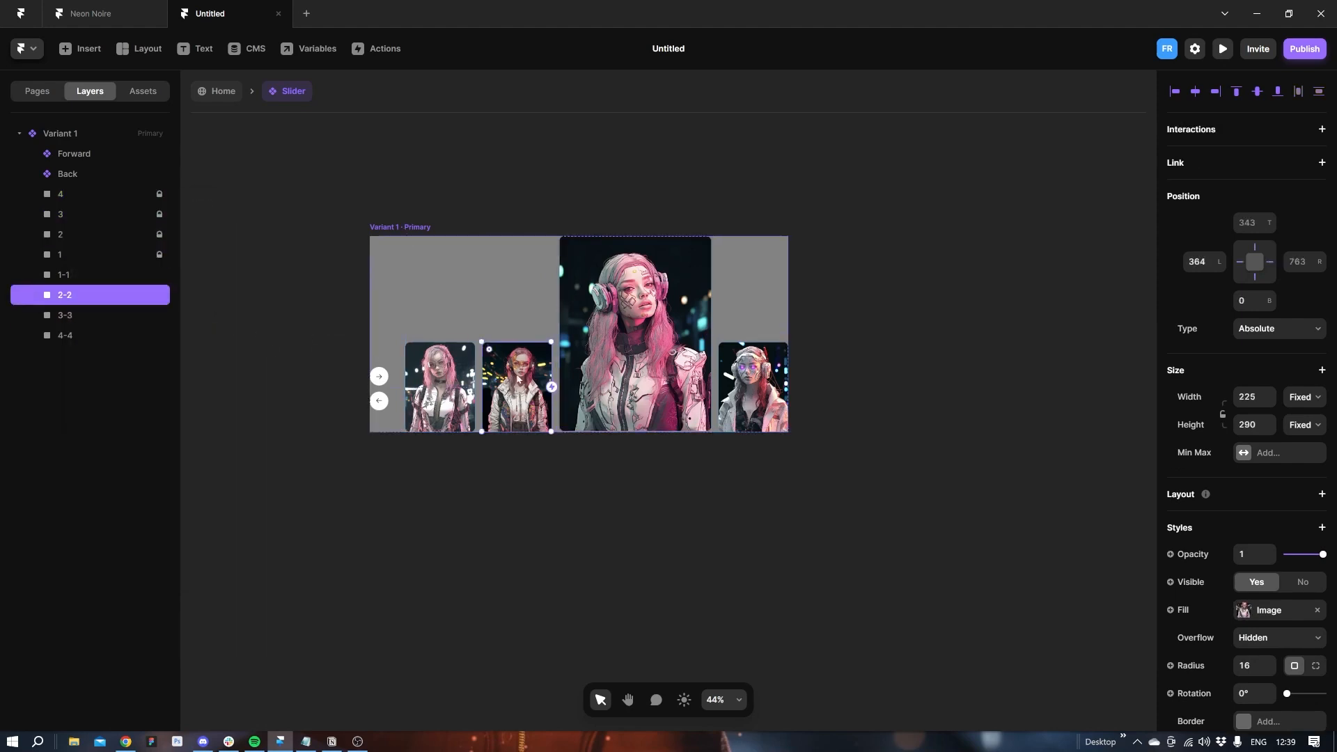
click(592, 348)
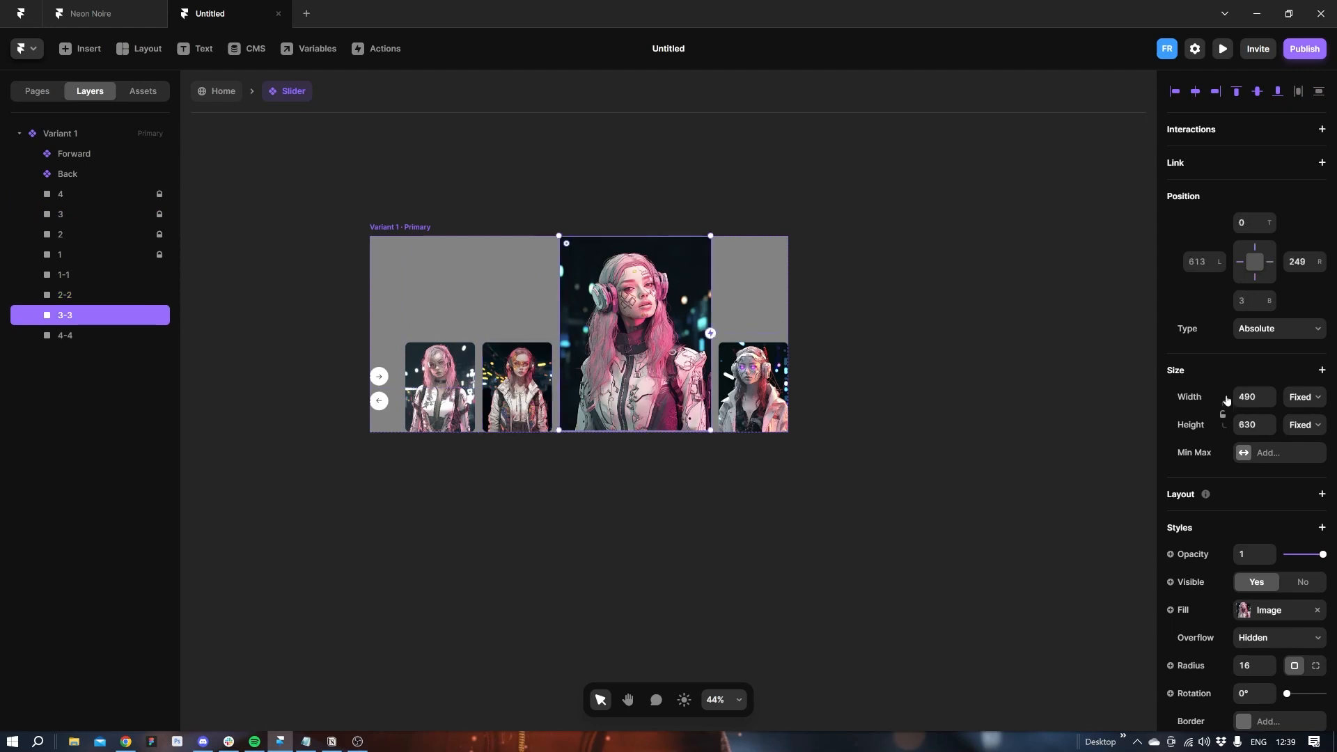
click(1248, 397)
text(225)
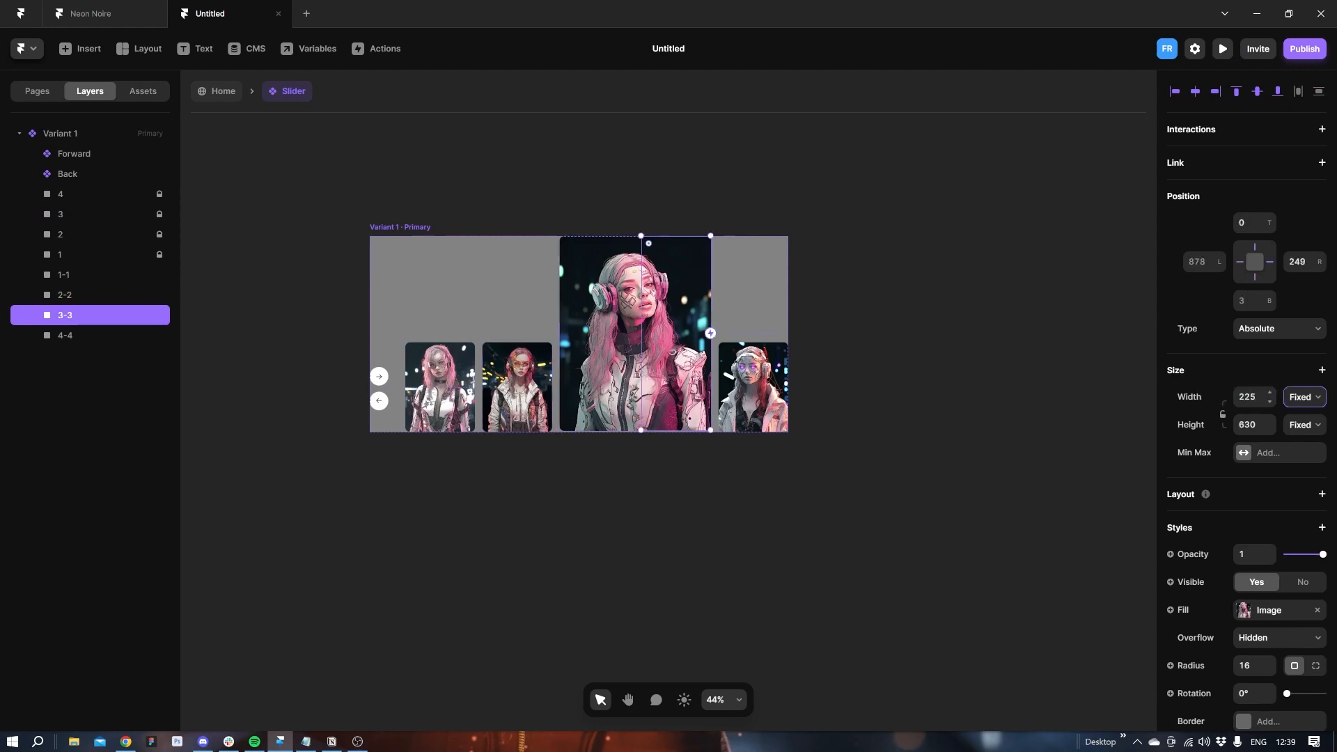
key(Tab)
text(290)
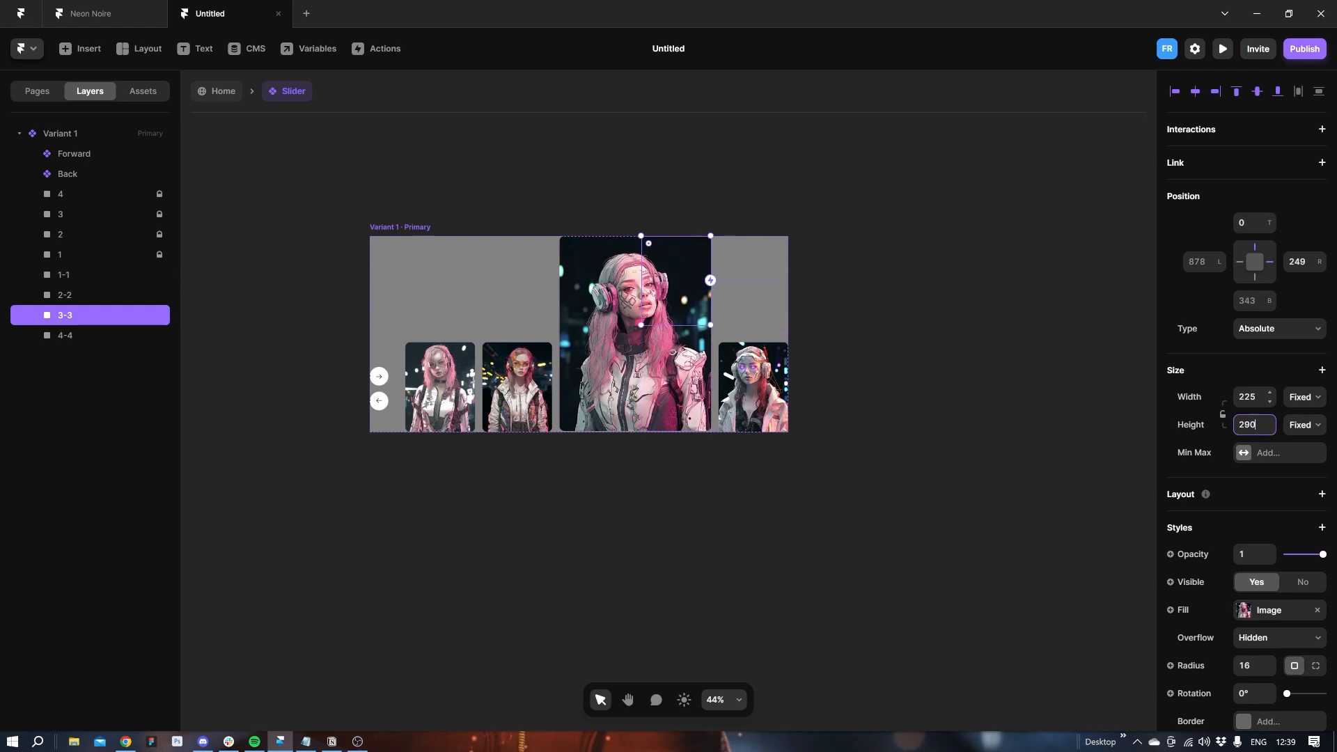
Align image 3-3 to the variant's lower edge with a bottom offset of 0.
click(528, 403)
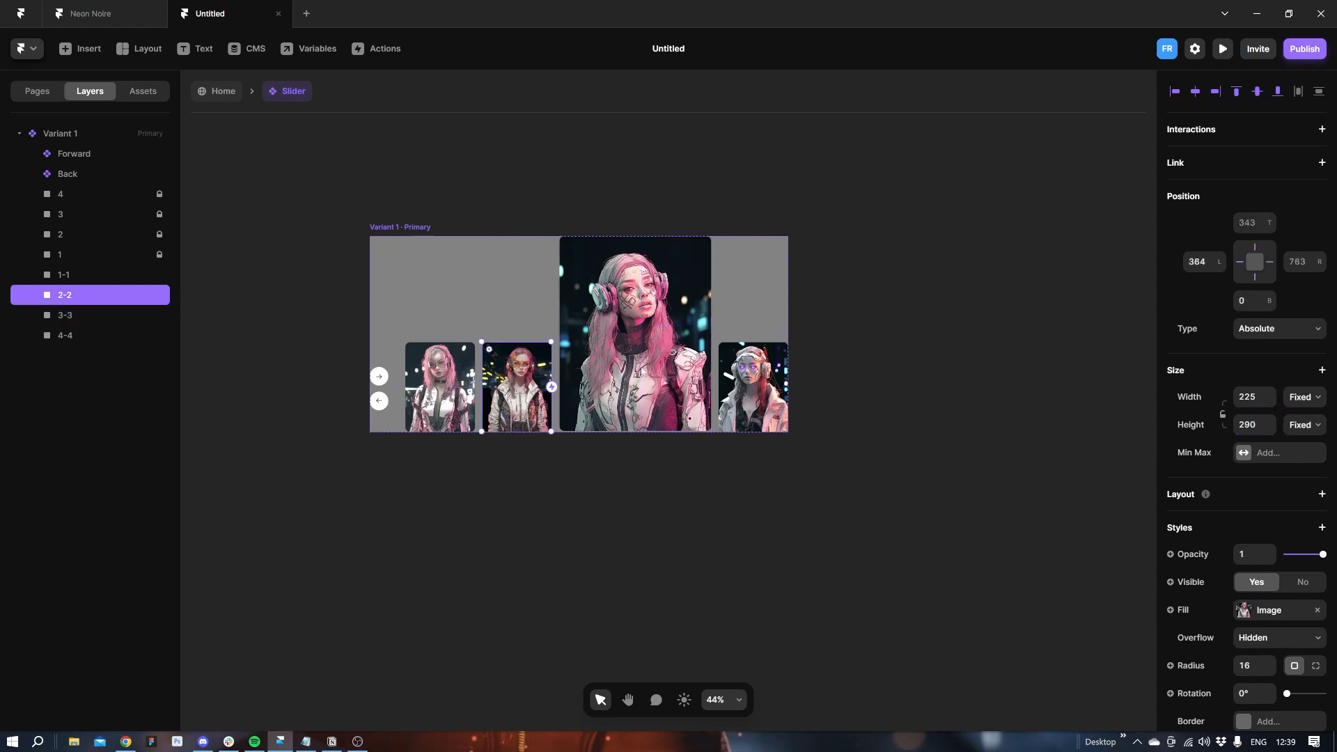
click(693, 292)
click(1247, 300)
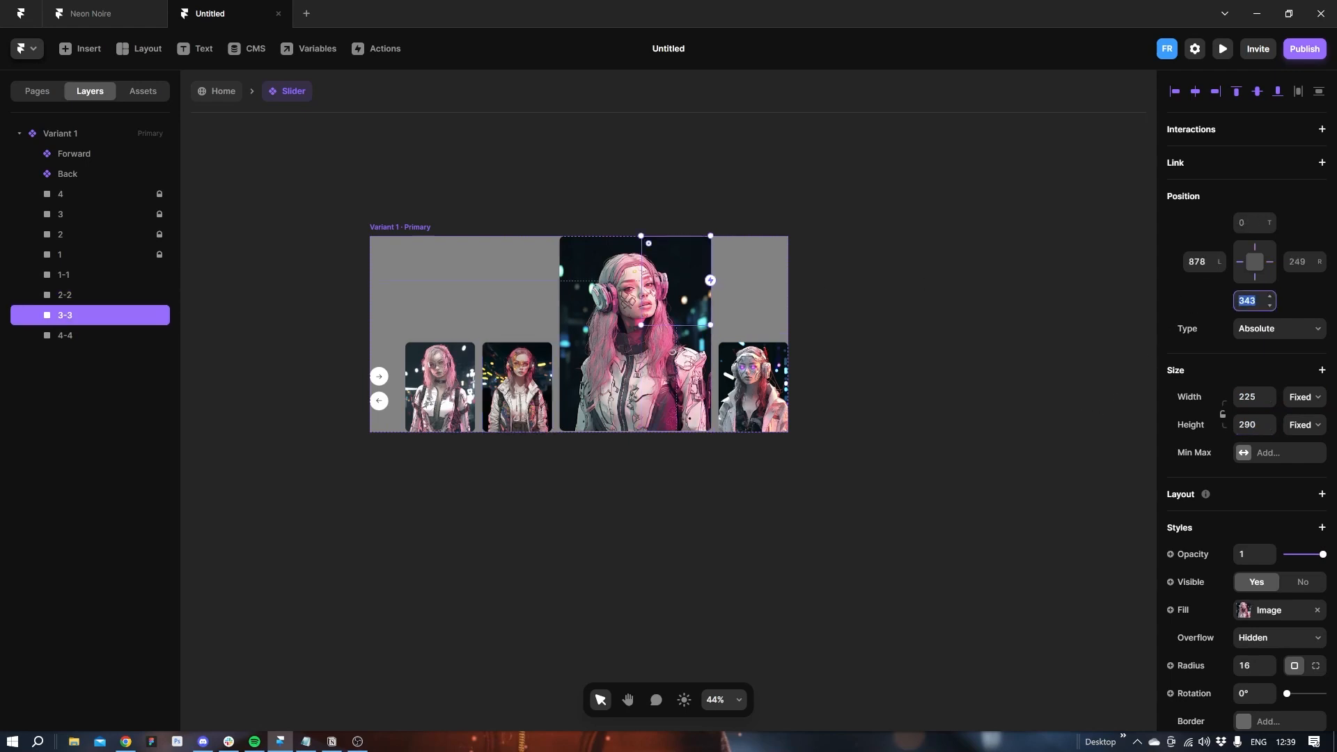
Unlock and hide the original large image layer 3.
click(126, 220)
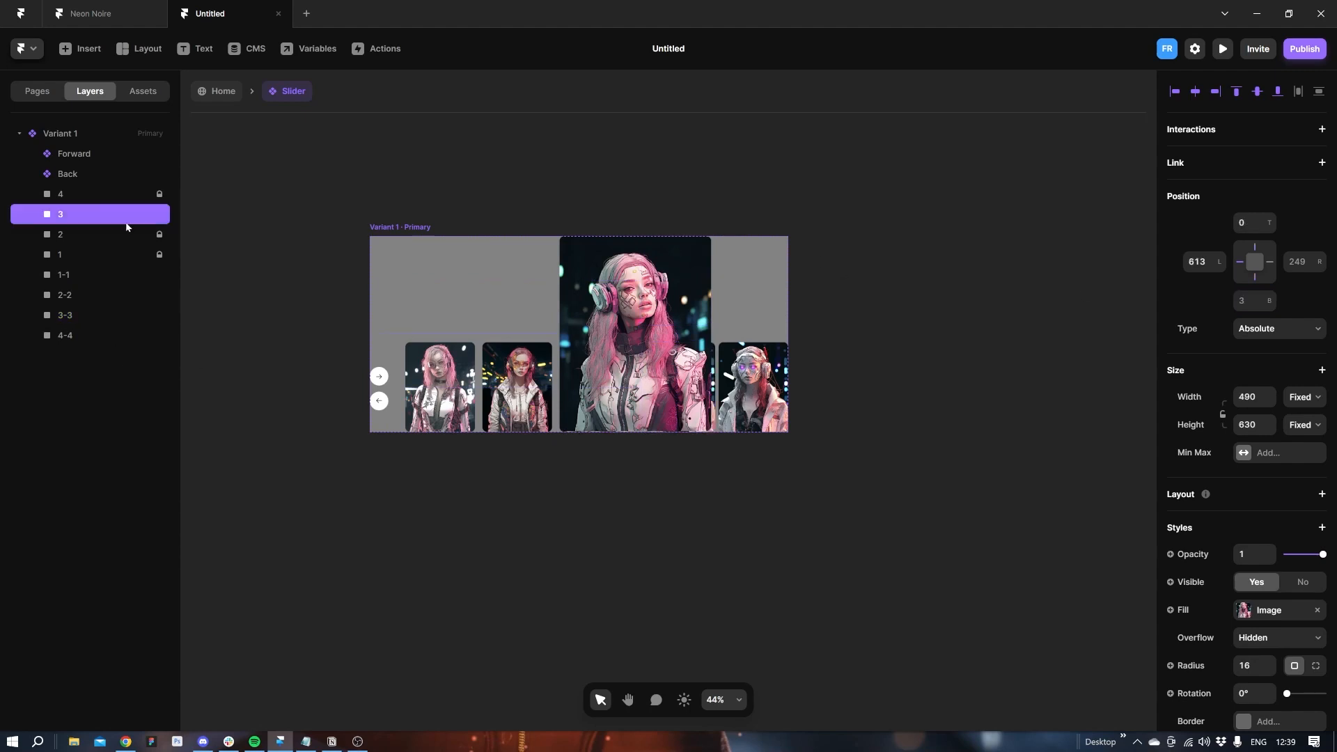
right_click(126, 224)
click(177, 474)
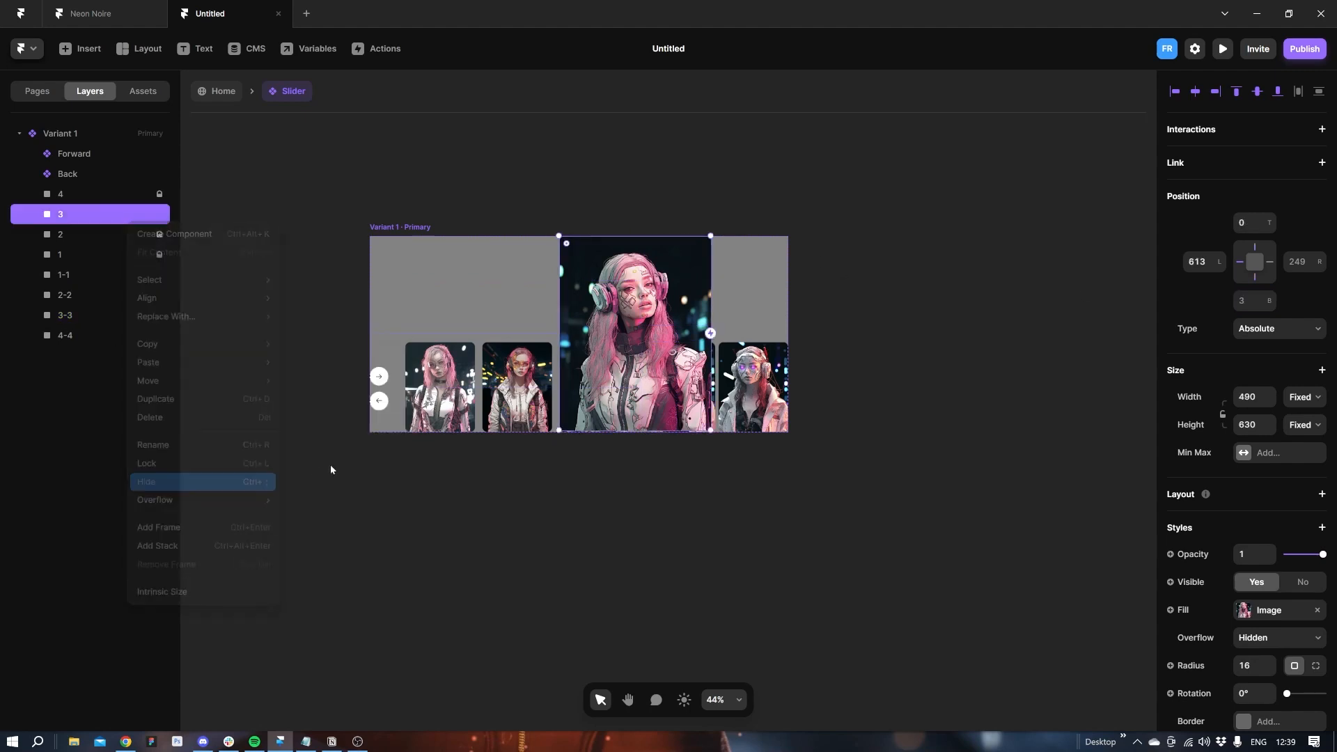
click(346, 472)
Place image 4-4 directly beside 3-3, and move all four duplicates together just past the variant's right edge.
drag(661, 380, 652, 383)
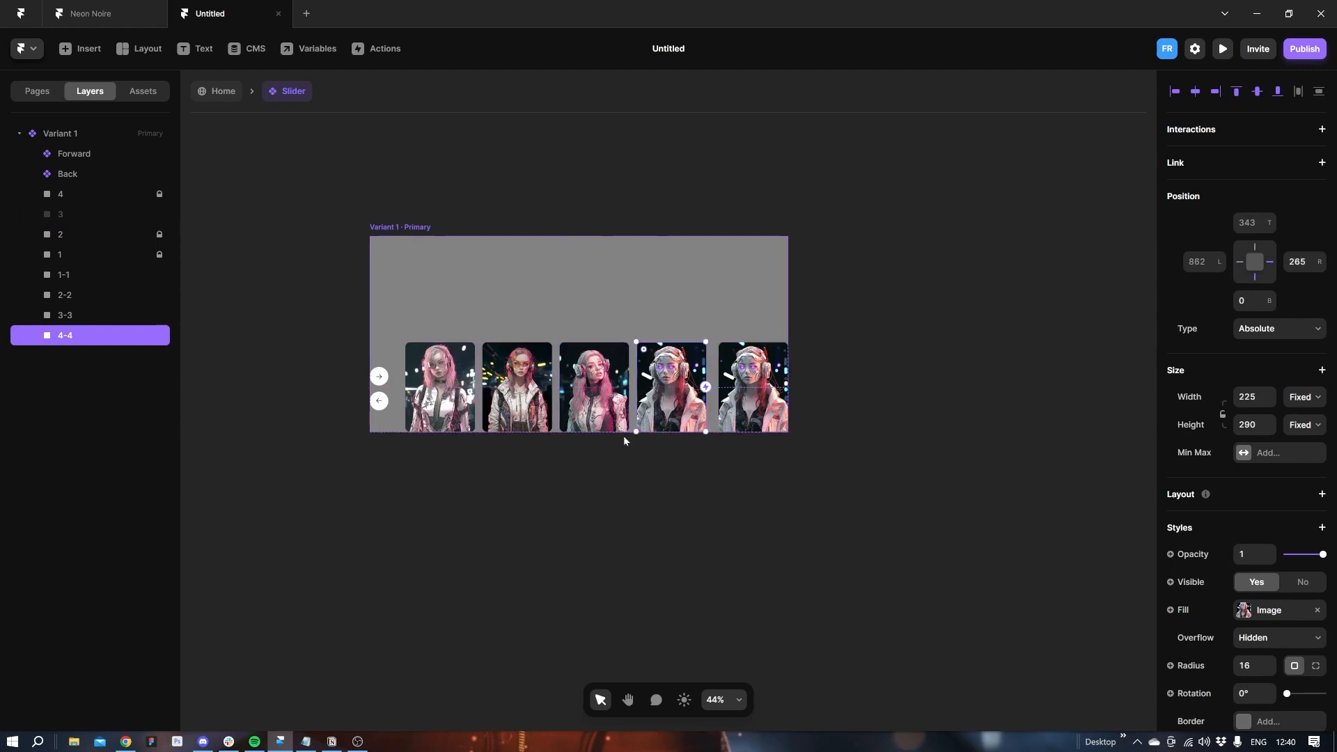
shift+click(594, 407)
shift+click(514, 396)
shift+click(470, 393)
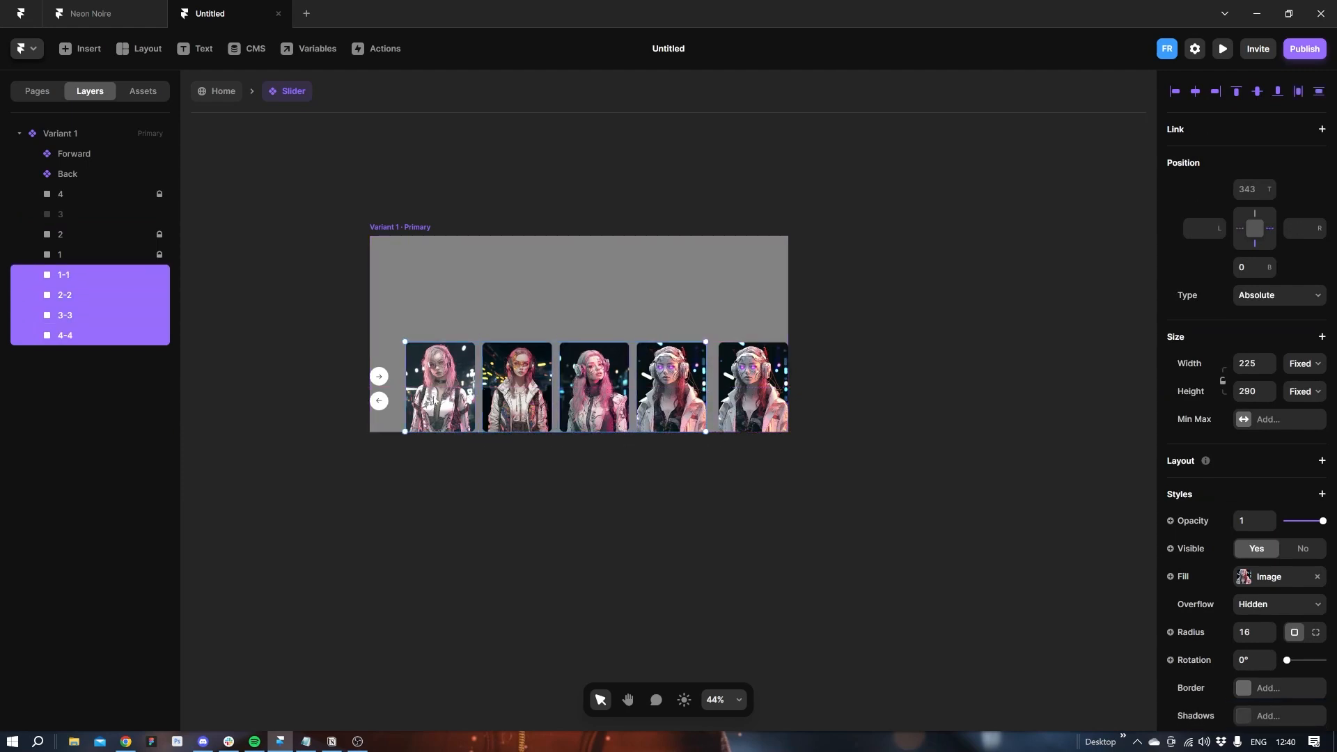
drag(427, 385, 819, 385)
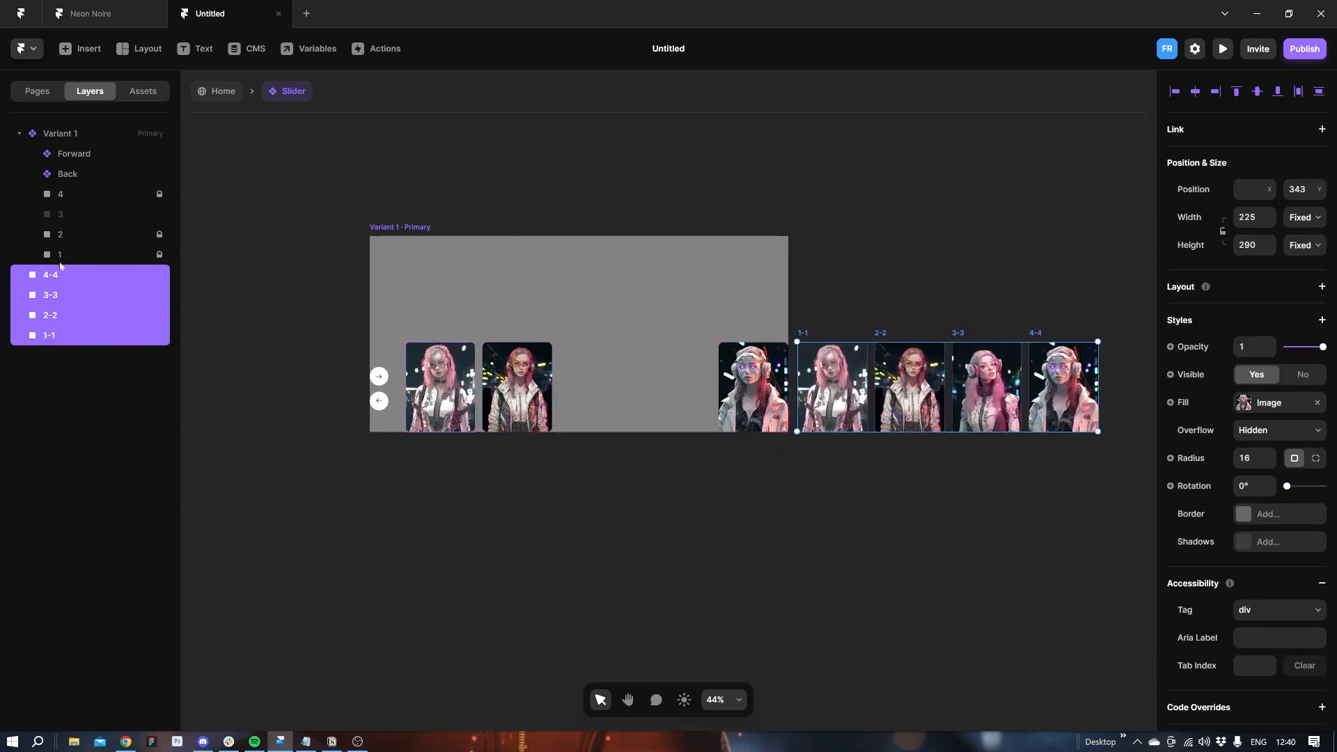
Nest the four duplicates inside Variant 1 below layer 1 and set the variant's overflow to Visible.
mouse_move(53, 272)
mouse_down()
mouse_move(62, 262)
mouse_move(51, 259)
mouse_up()
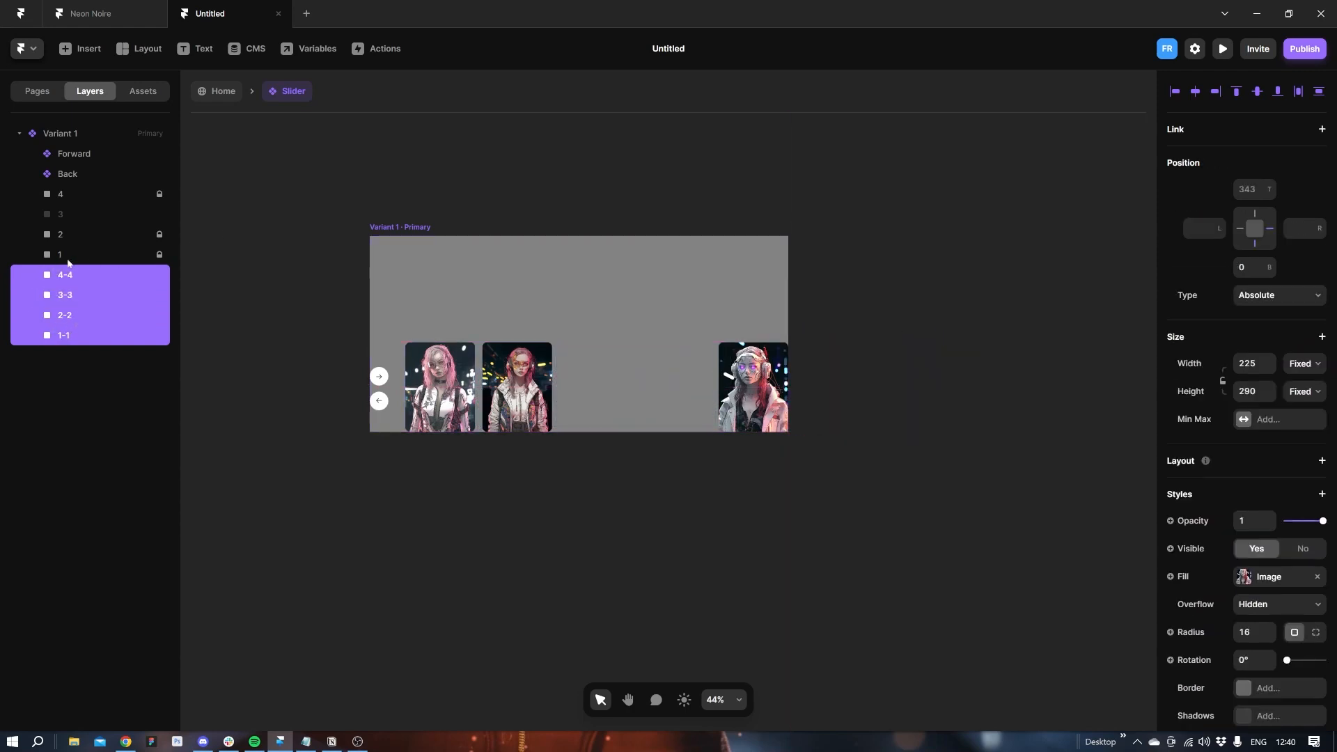
click(196, 181)
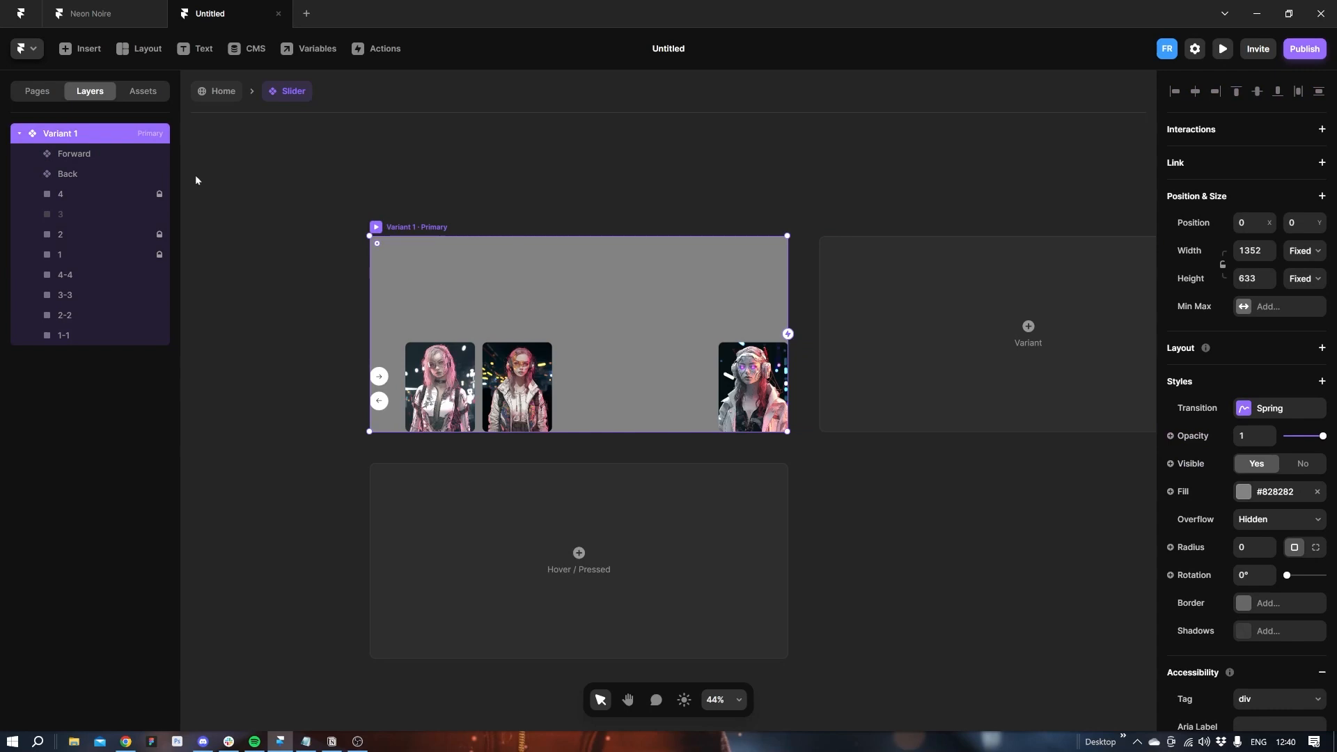
click(1267, 518)
click(1261, 549)
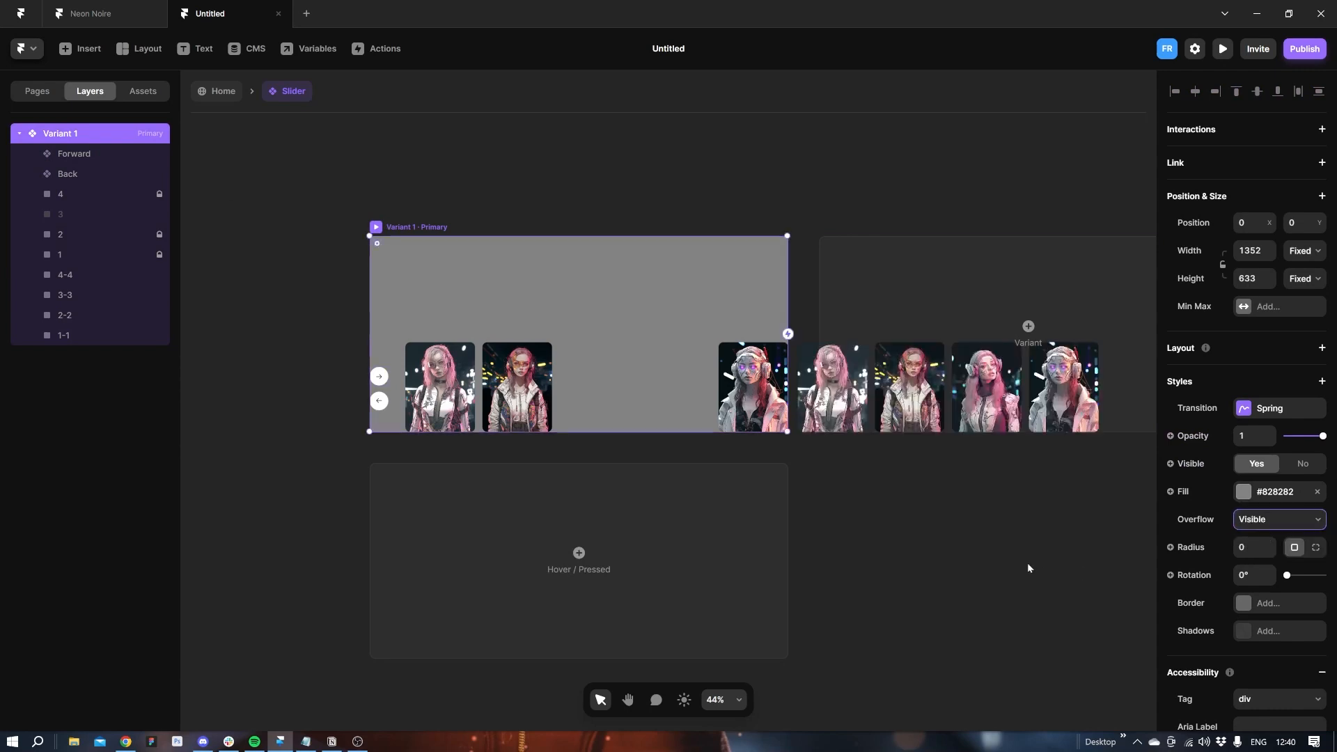
Open the layer options for the hidden large image 3.
click(967, 531)
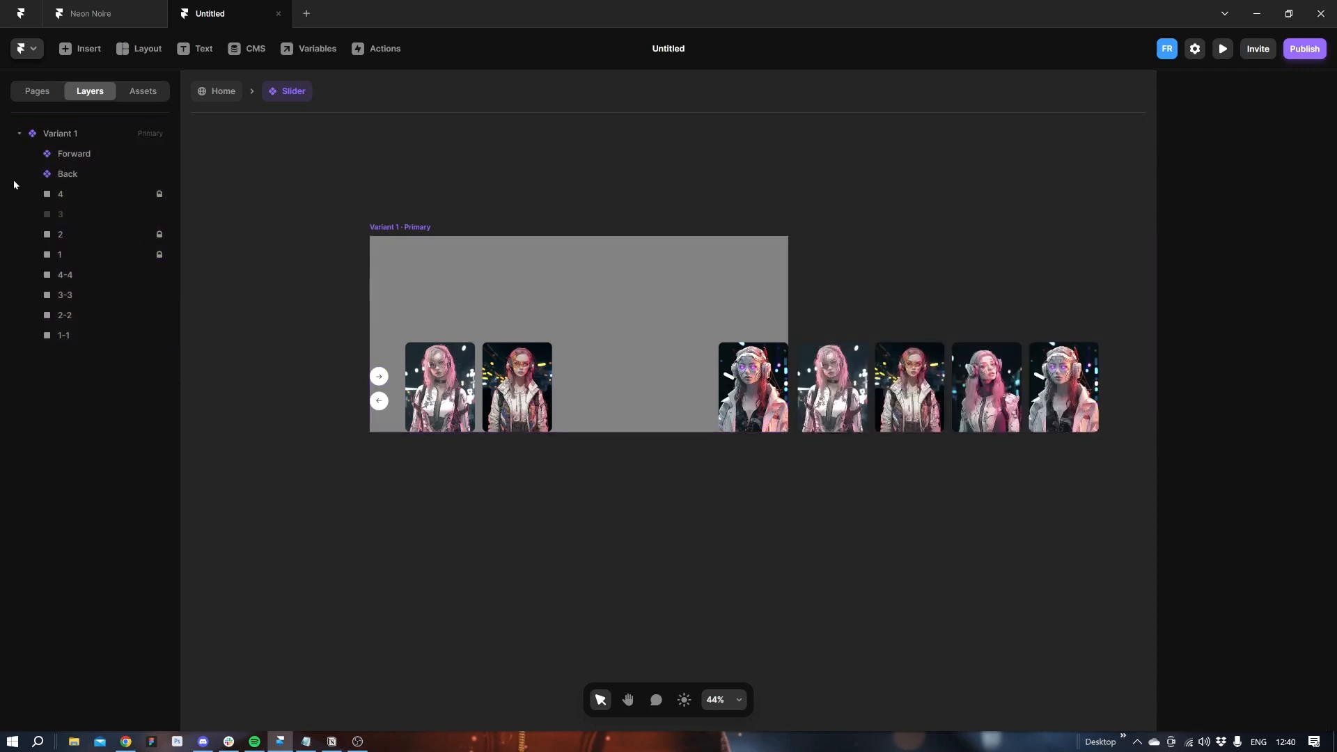
click(57, 215)
right_click(61, 215)
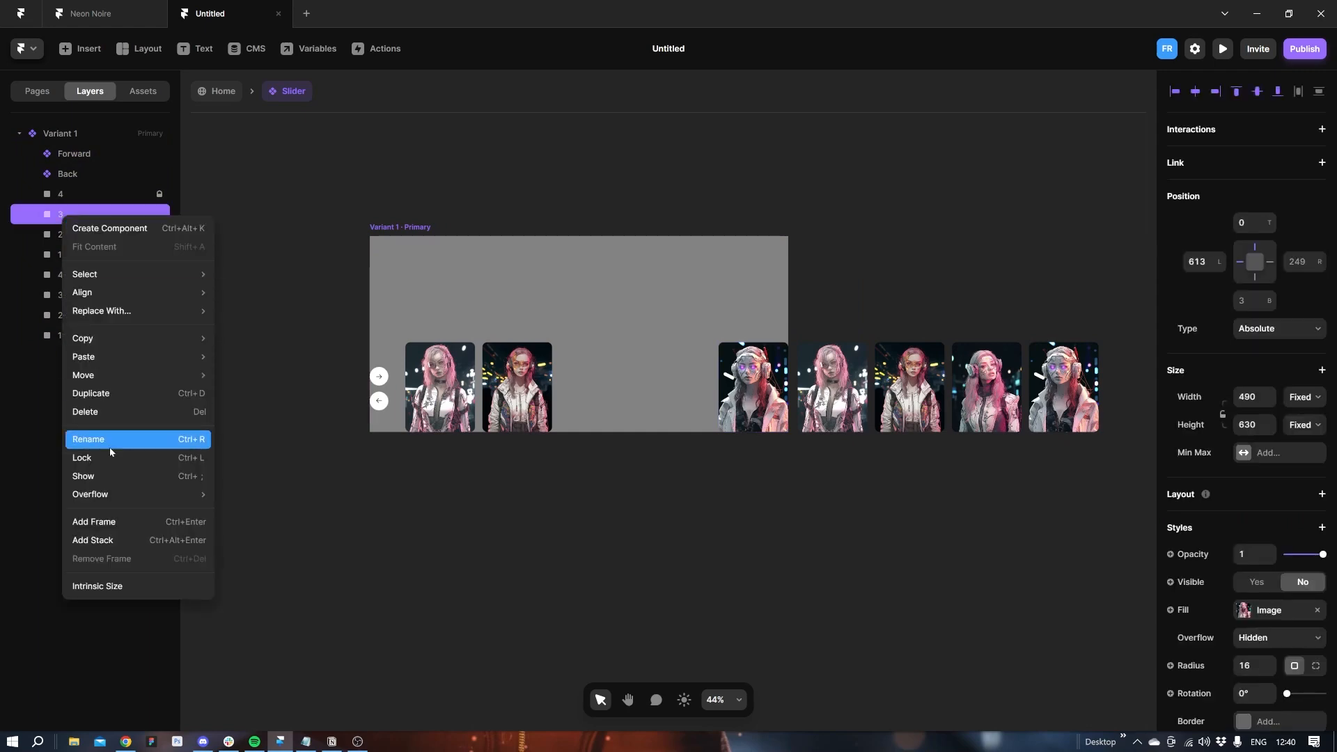
Make the hidden image layer 3 visible in the Slider component's primary variant.
click(108, 482)
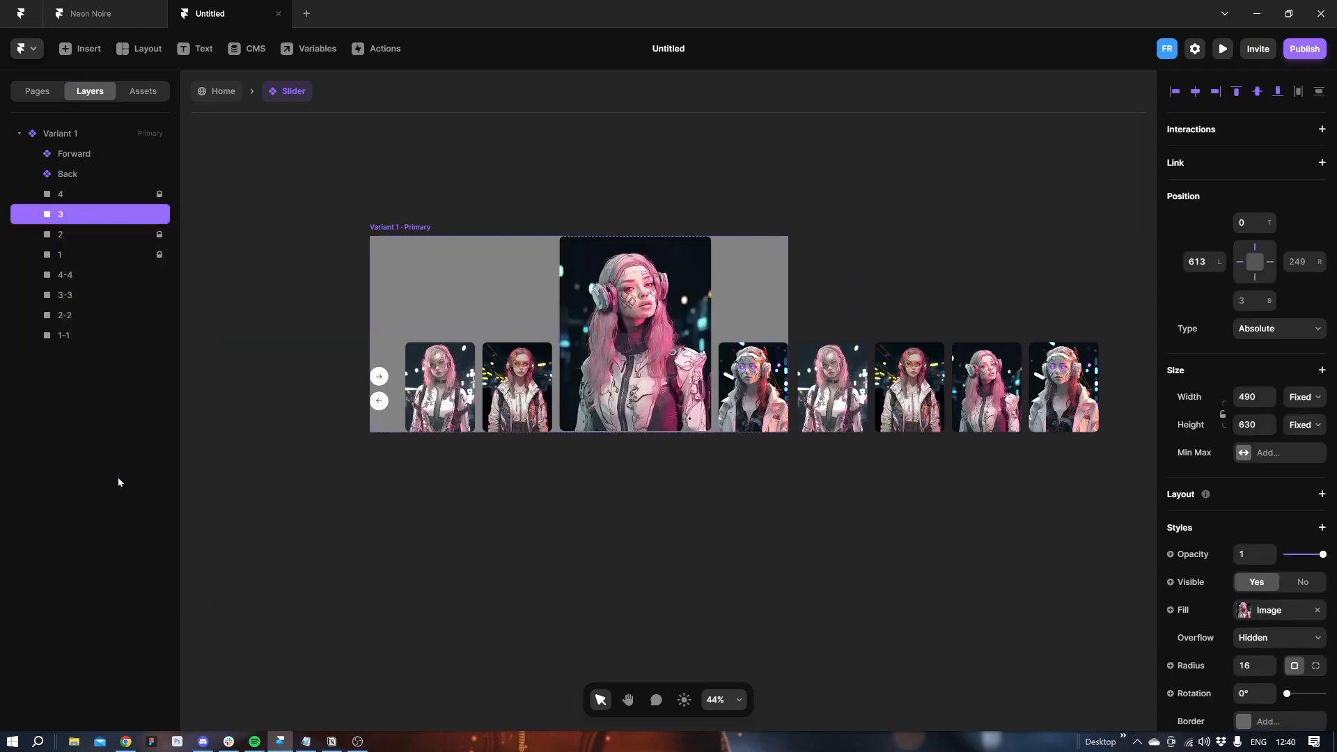
click(516, 575)
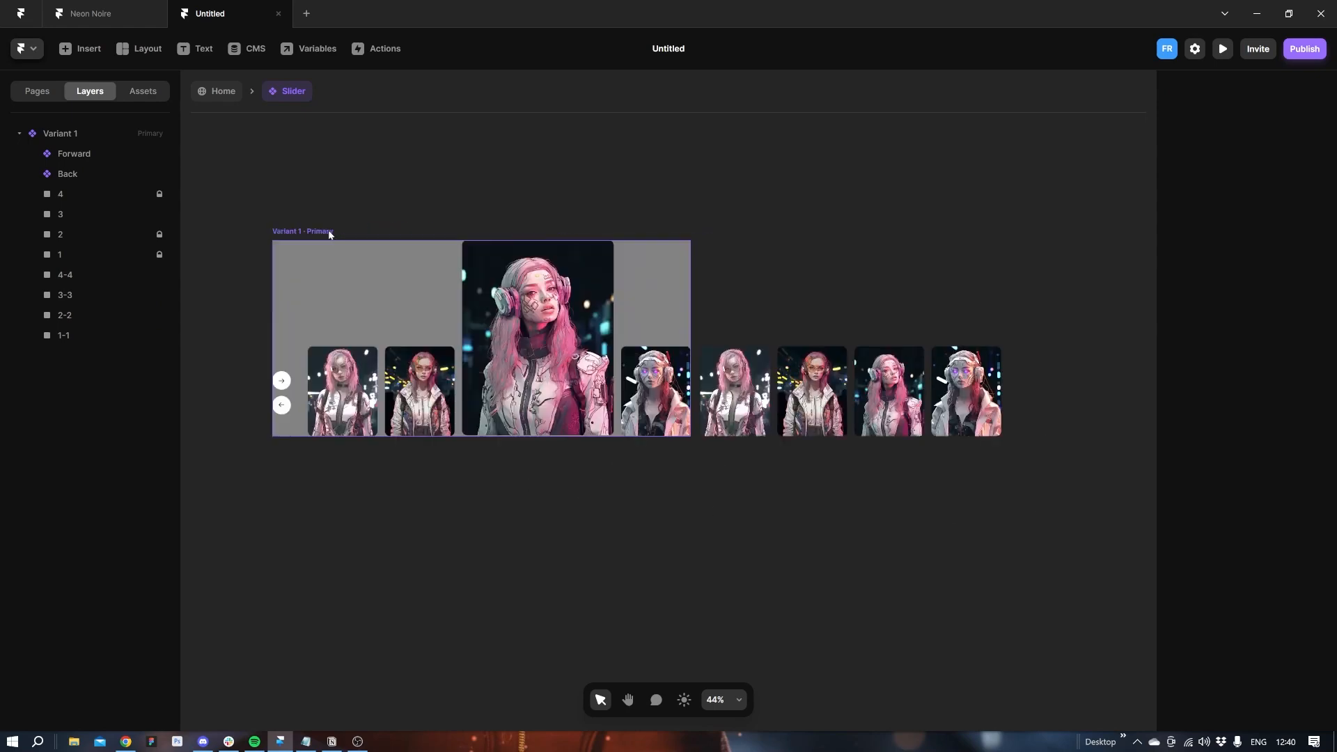
Rename the Slider component's primary variant as Start.
click(330, 232)
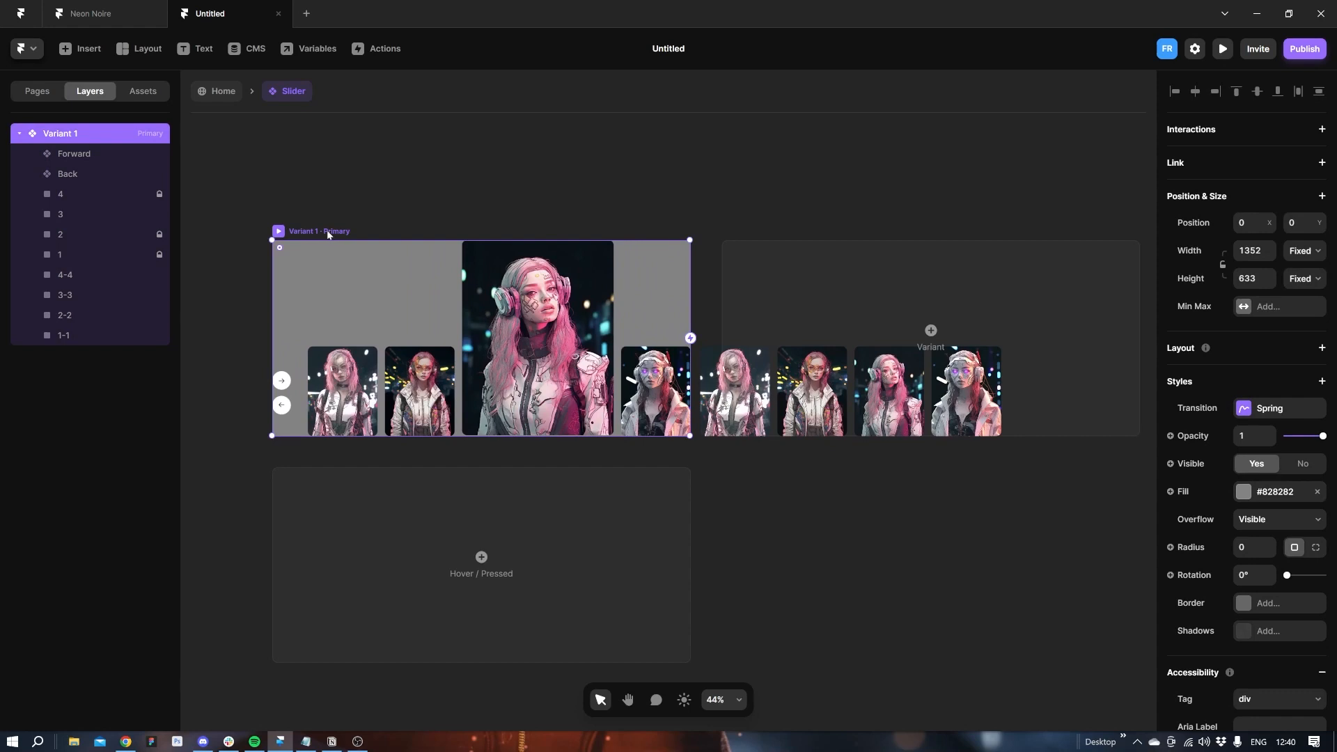
double_click(59, 135)
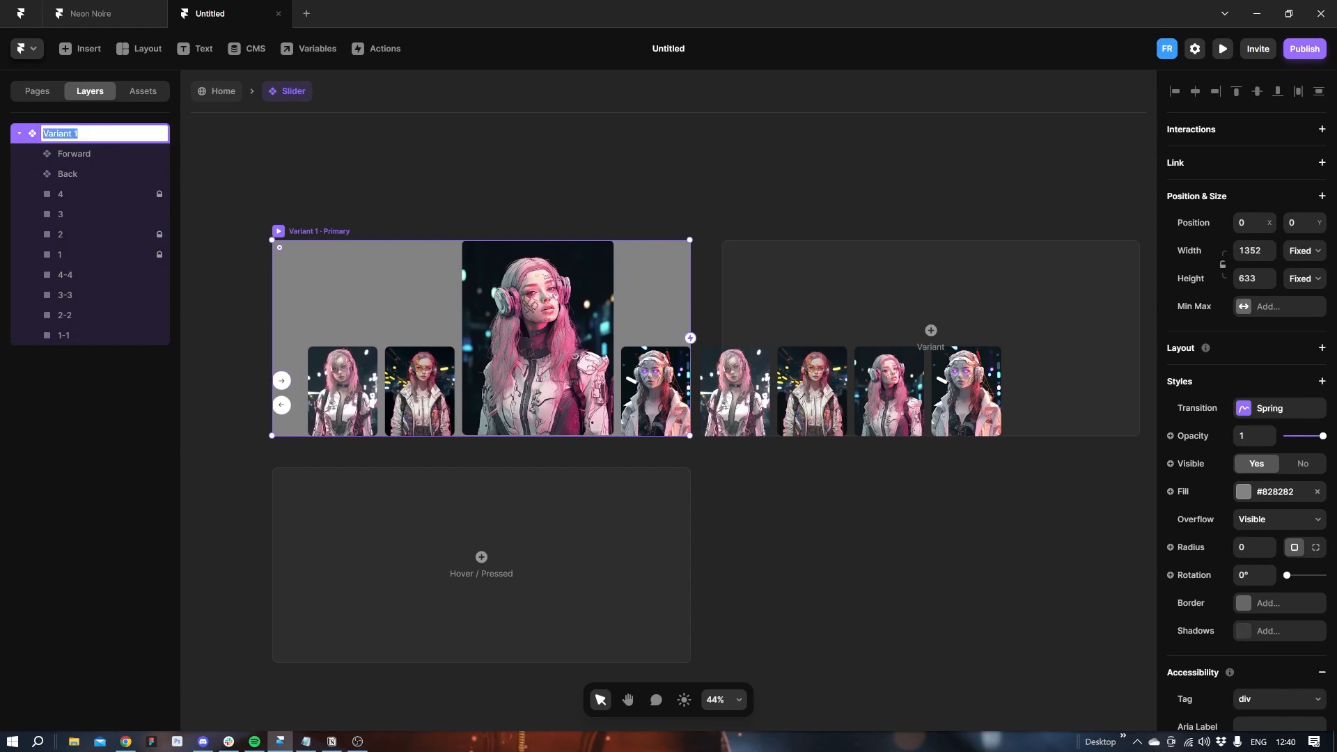
text(Start)
key(Return)
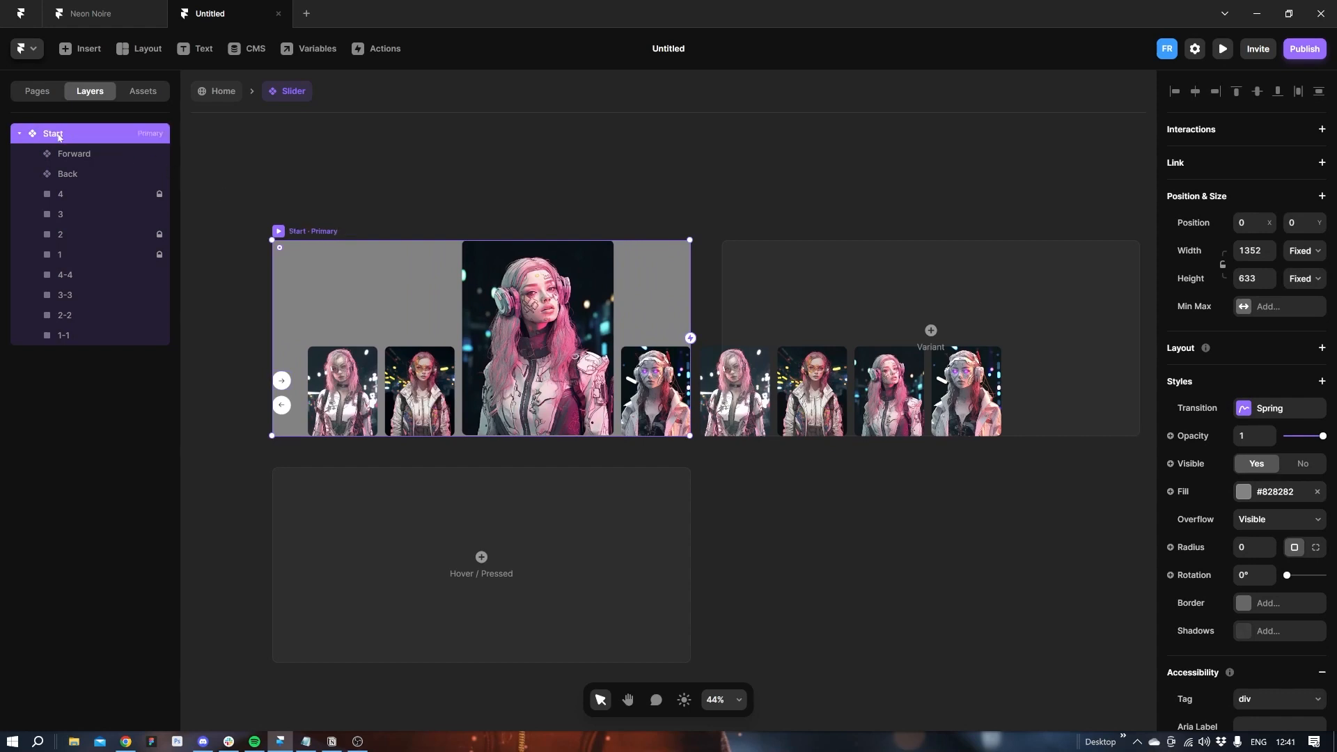
Duplicate the Start variant and name the copy Slide 2.
key(ctrl+d)
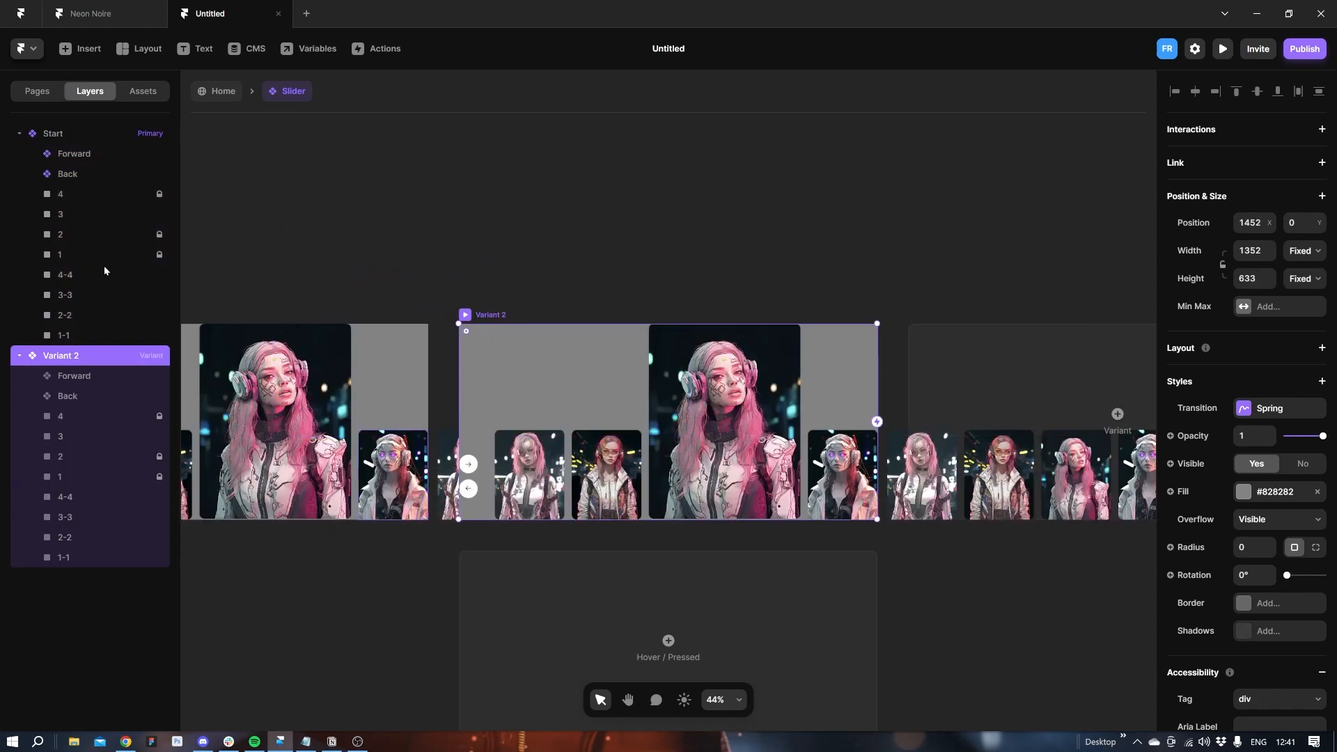
double_click(59, 357)
text(Slide)
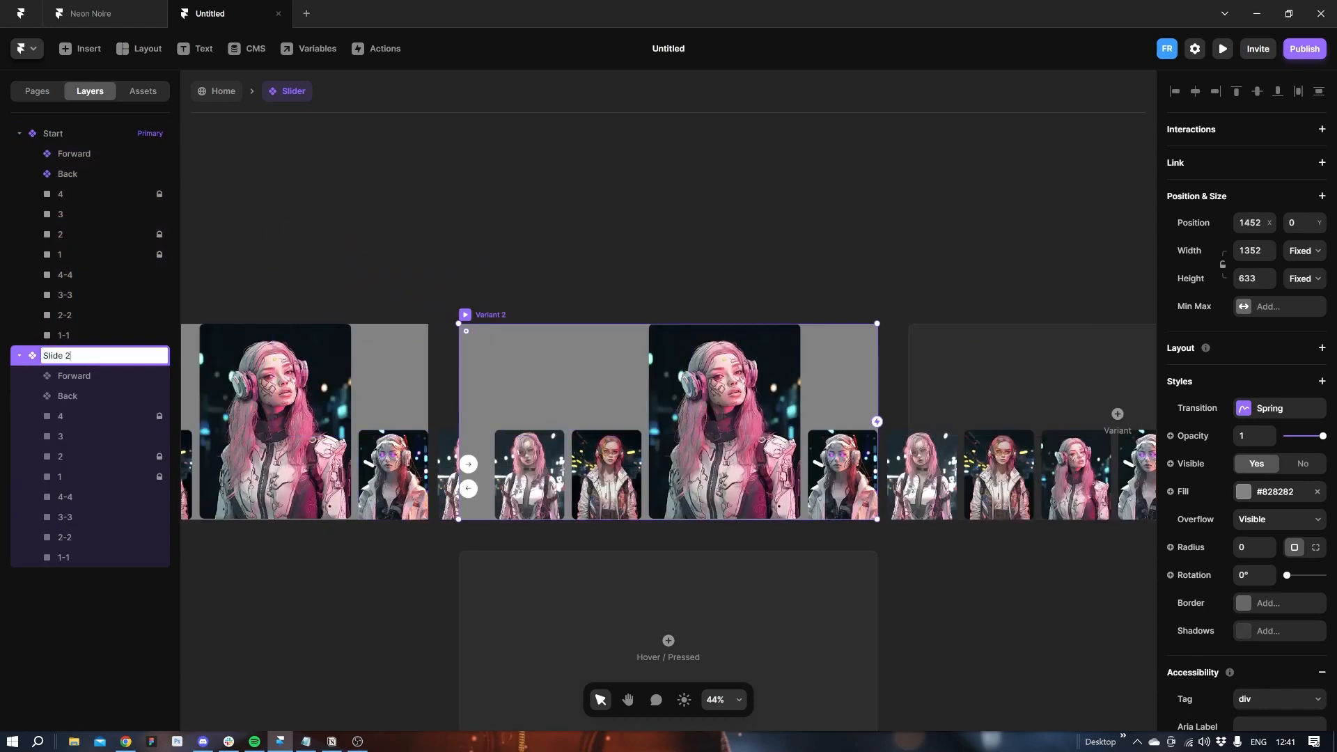
key(Return)
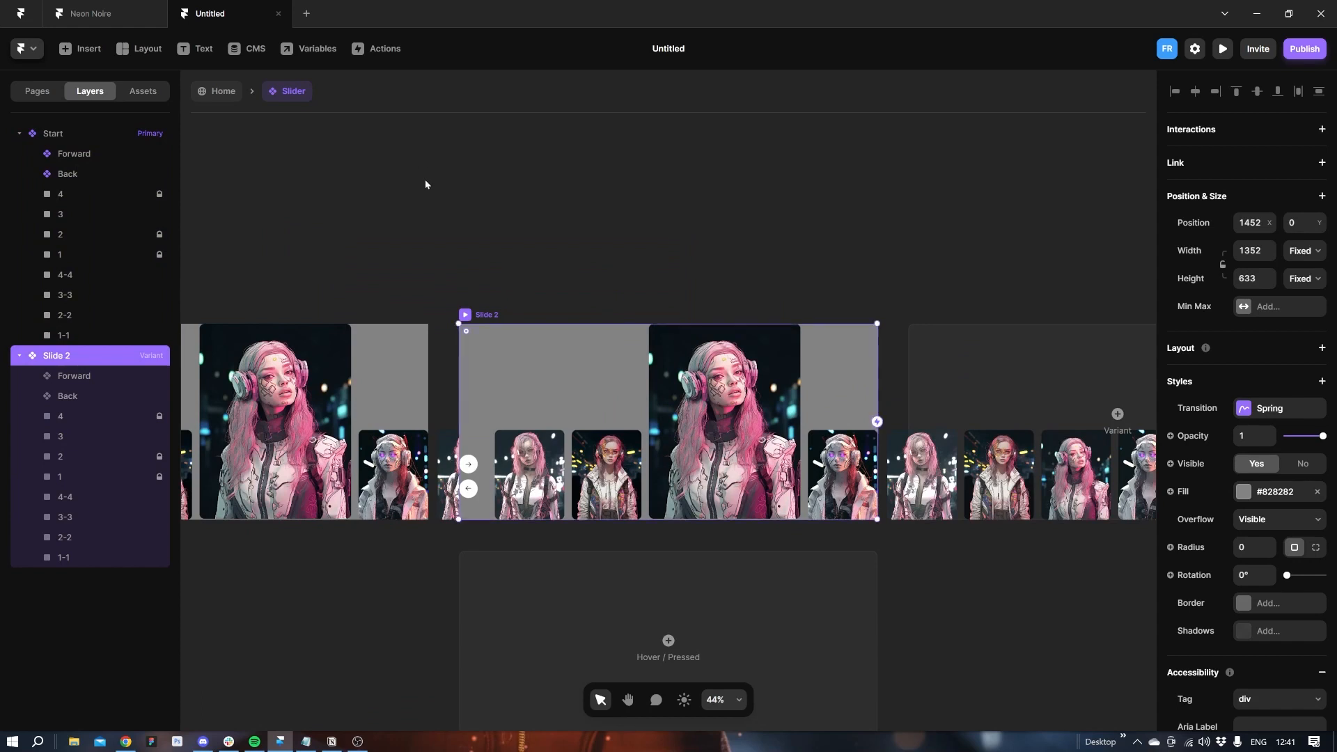
Pin the large image 3 in Slide 2 to the bottom instead of the top, with a bottom offset of 0.
click(468, 217)
key(space)
drag(524, 250, 697, 165)
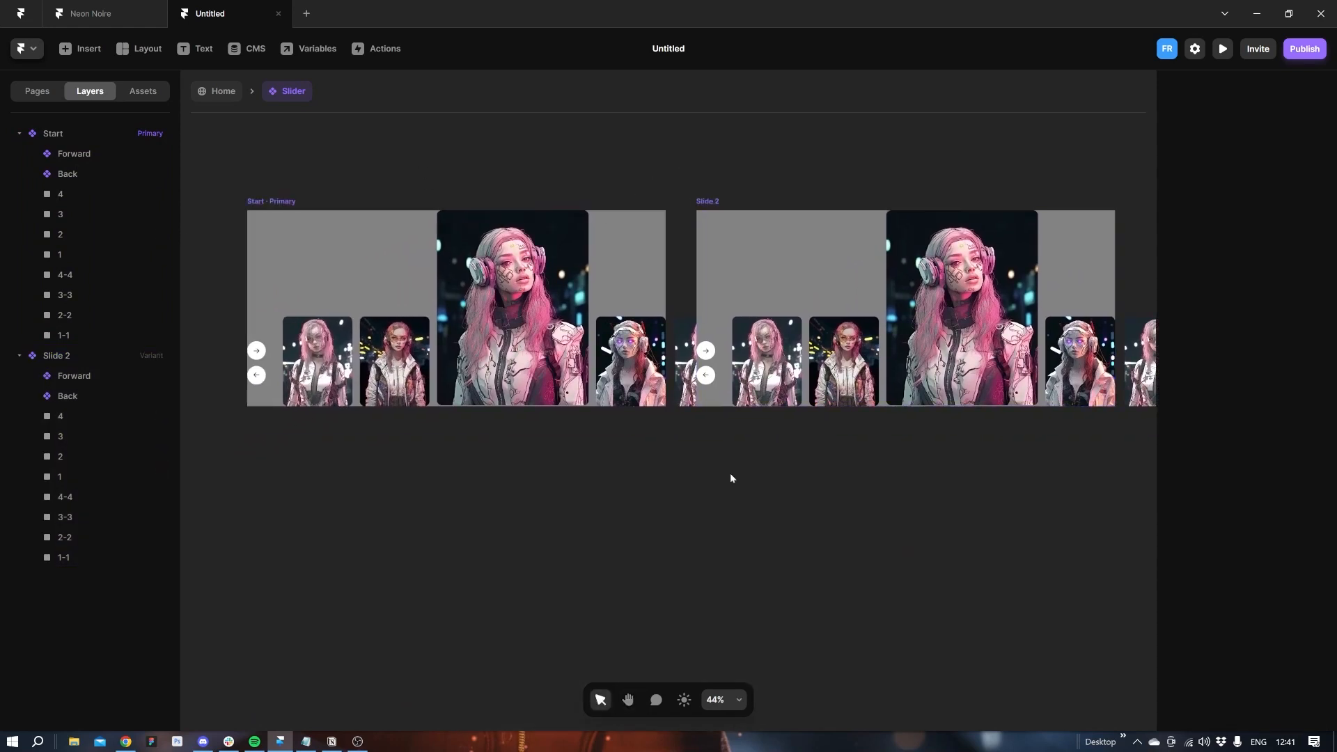
click(971, 287)
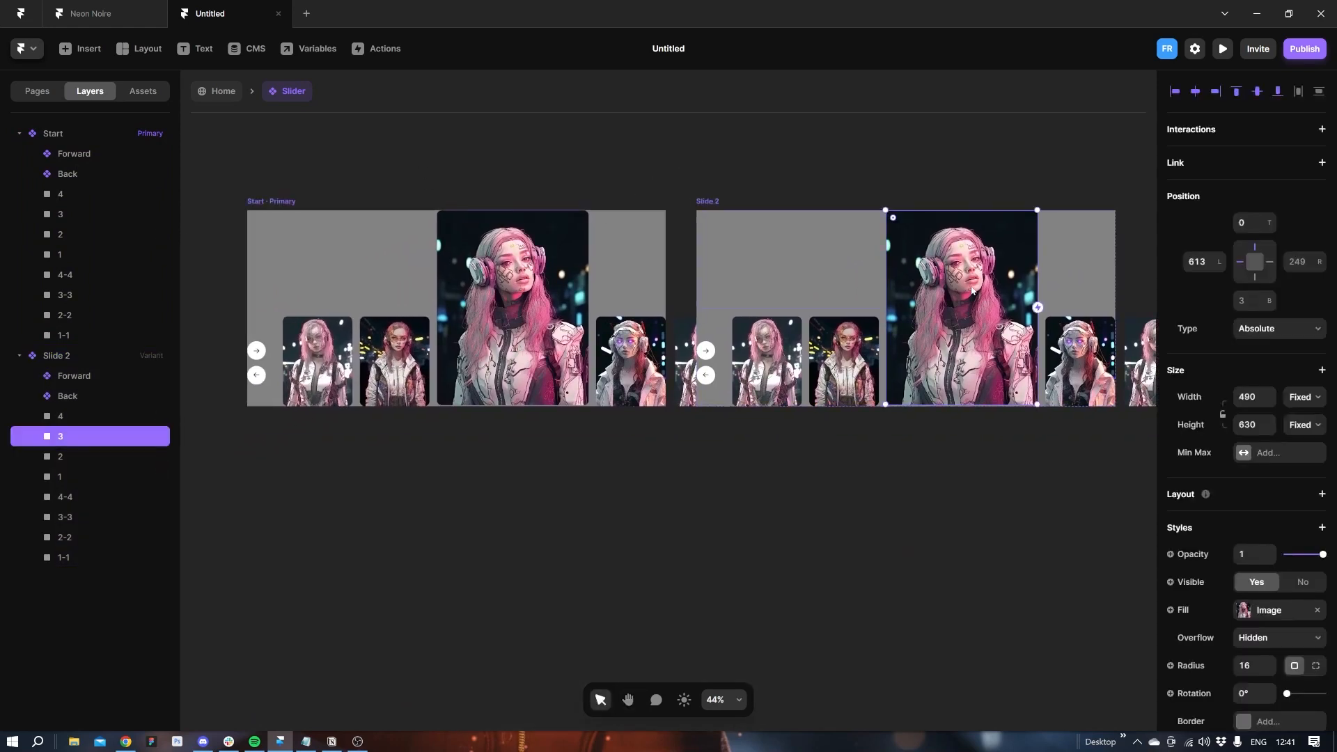
click(1247, 396)
click(1254, 247)
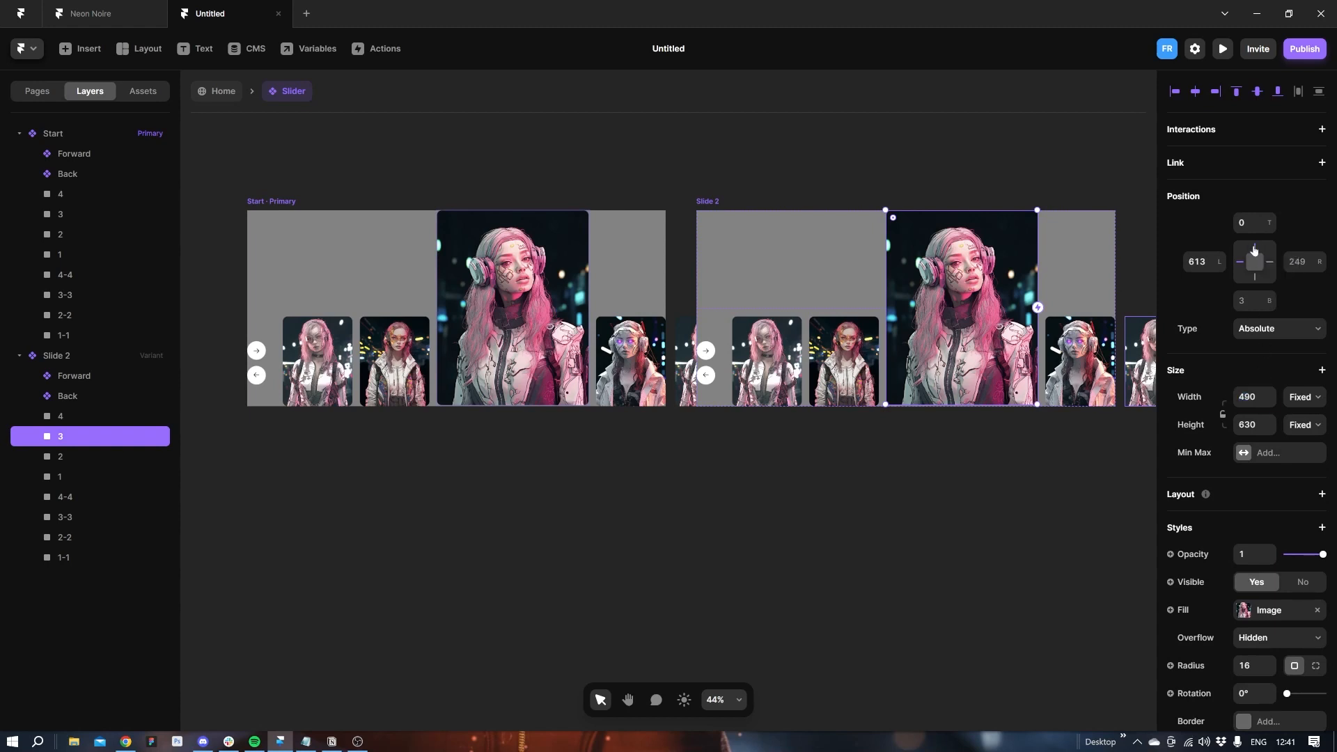
click(1254, 282)
click(1242, 300)
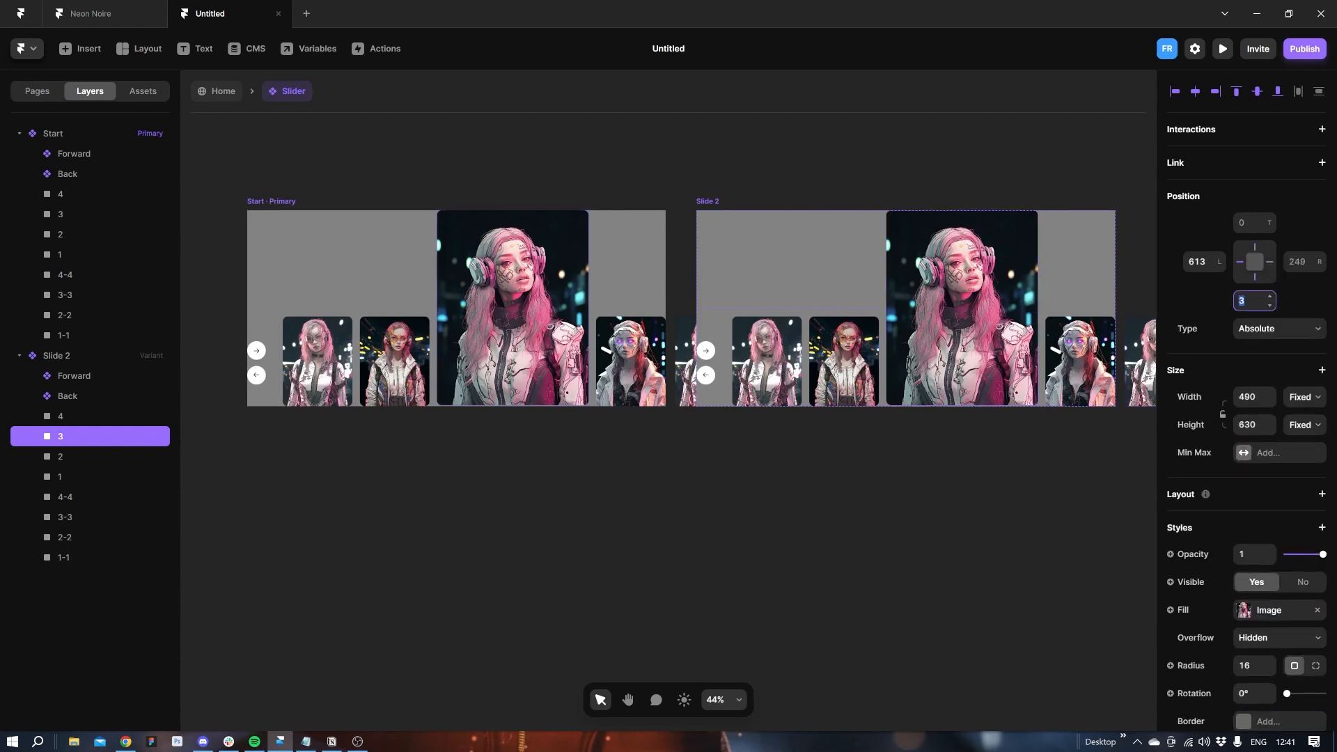
text(0)
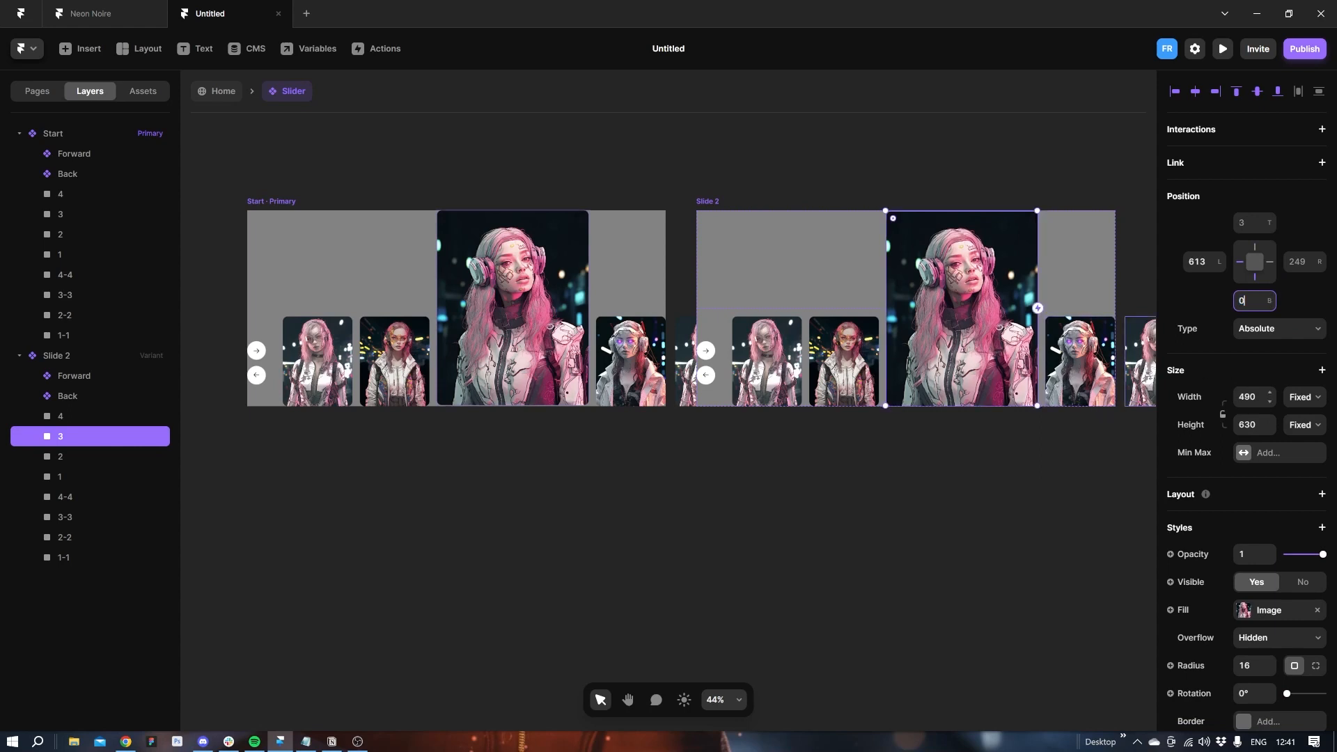
Resize image 3 in Slide 2 to 225 wide and 290 high.
key(Tab)
text(225)
key(Tab)
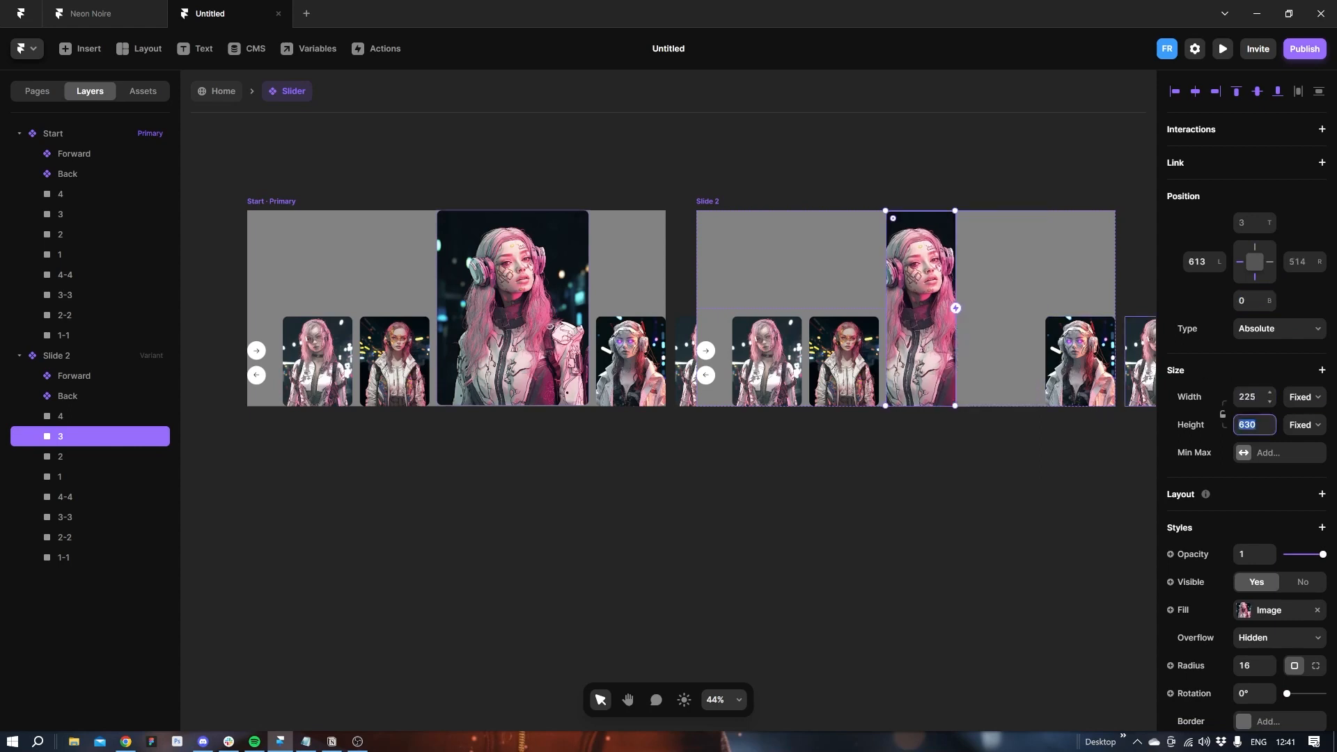
text(290)
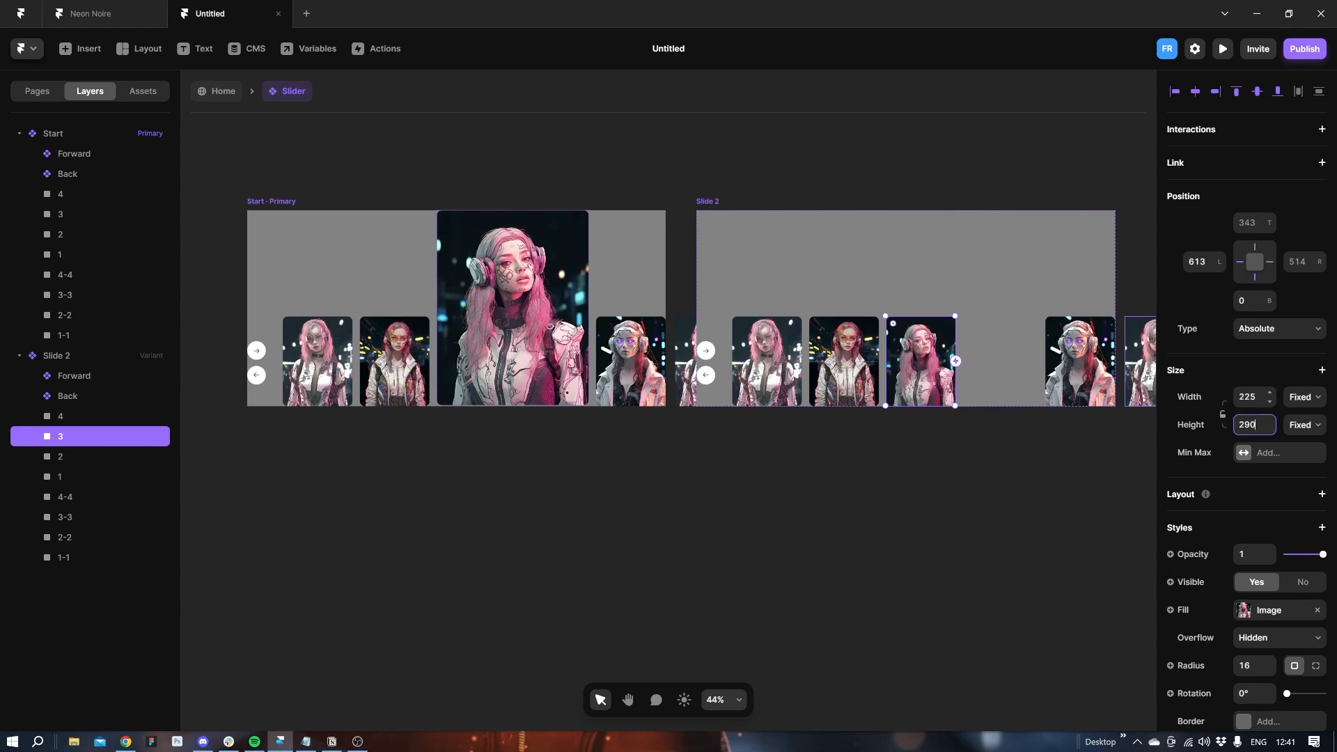
key(Tab)
Set the left position of image 3 in Slide 2 to 364.
click(926, 378)
click(1198, 261)
text(364)
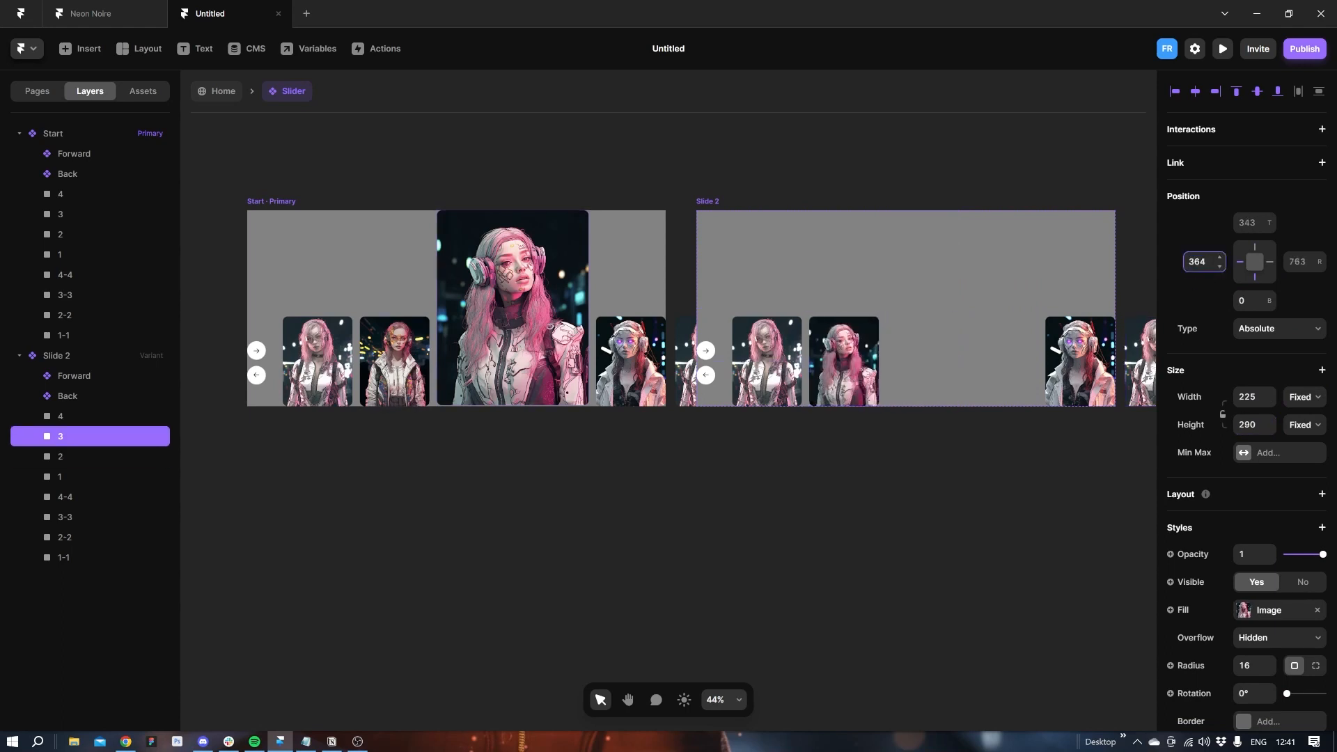
Shift image 1 in Slide 2 to a left position of about -55, shrunk proportionally to 90 wide with opacity 0.
drag(766, 363, 711, 363)
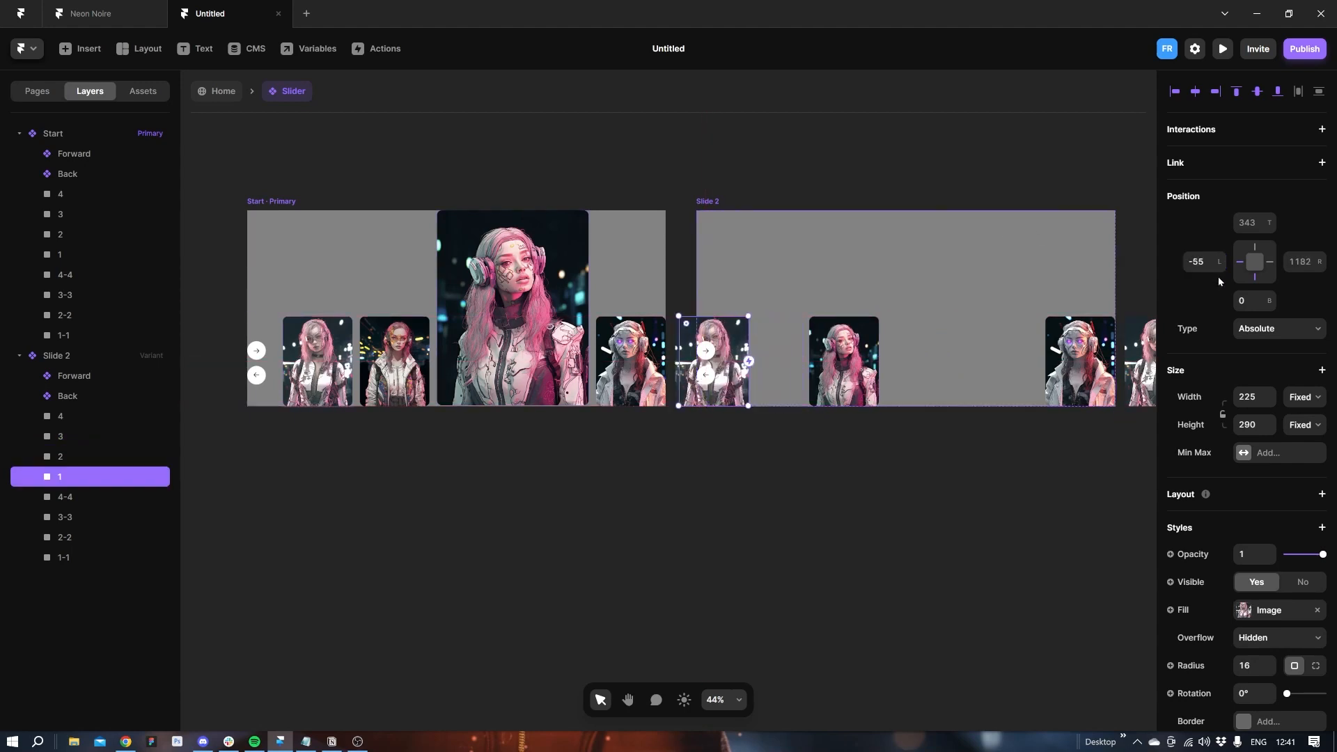
click(1247, 396)
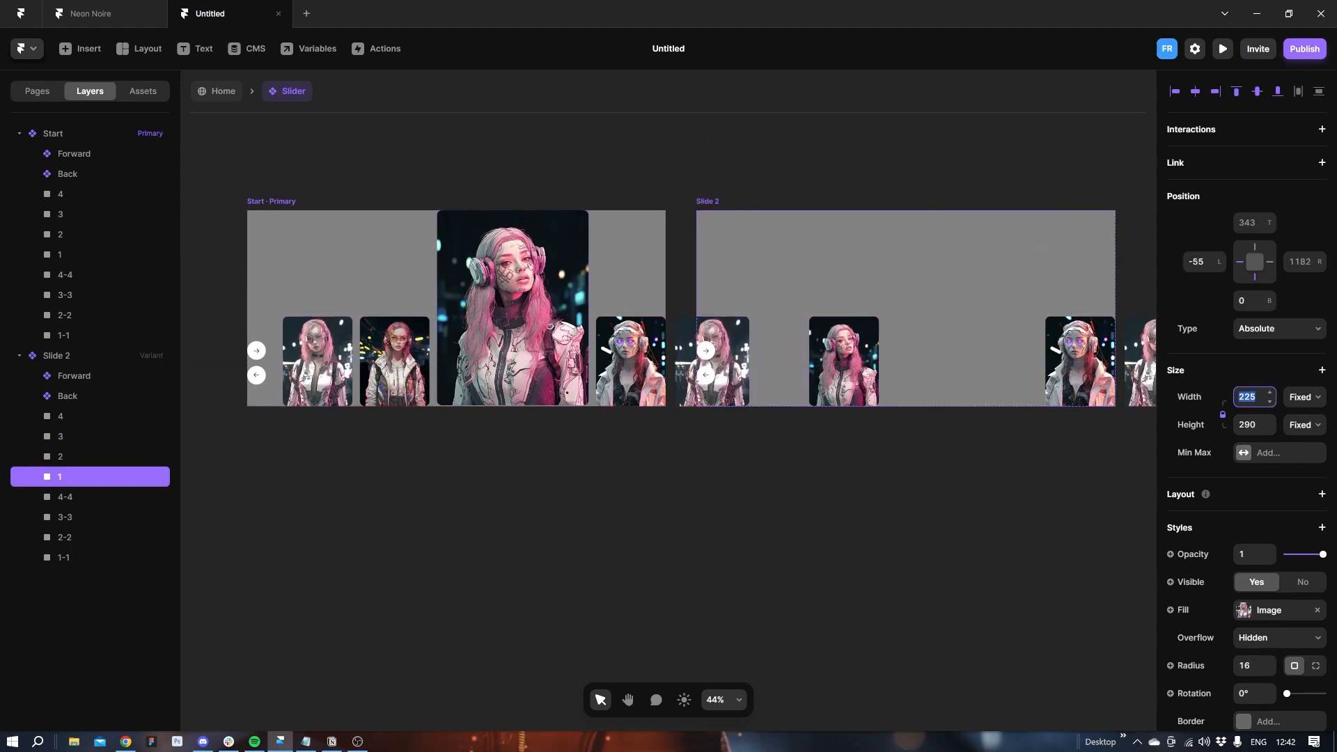
text(90)
key(Return)
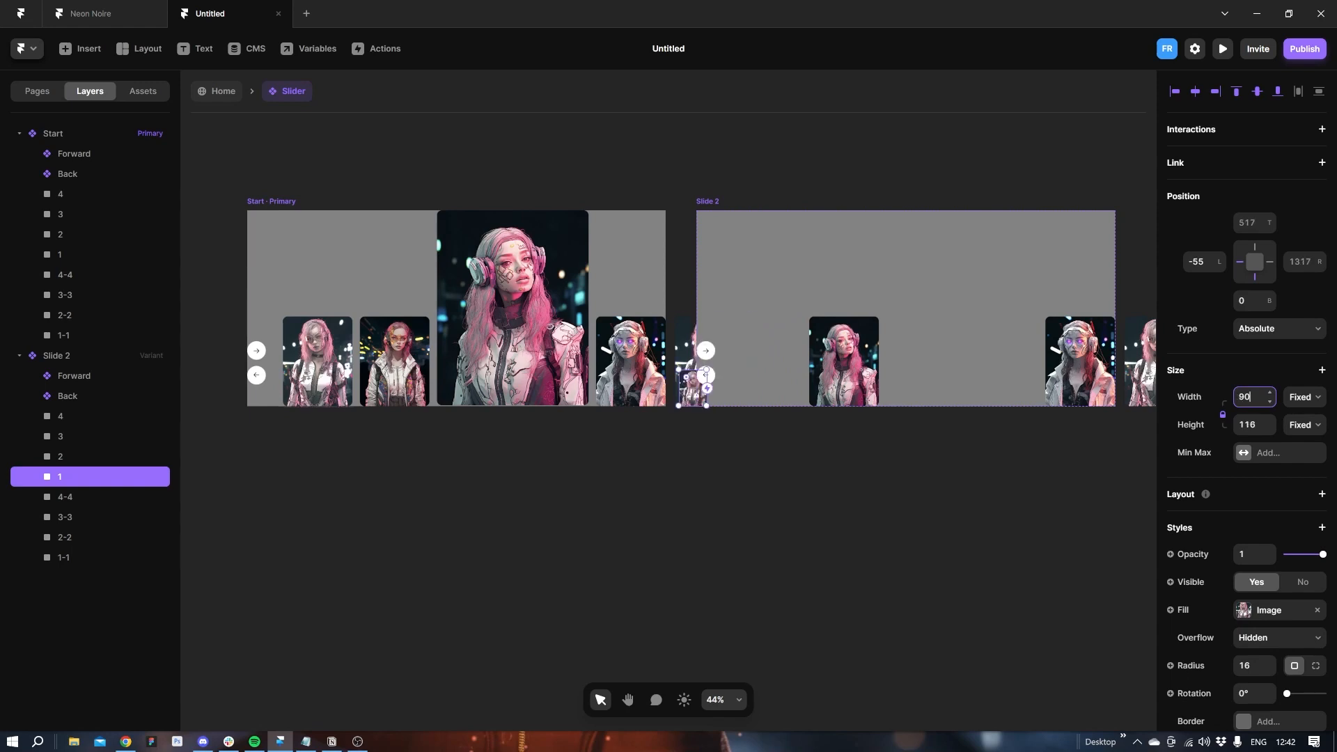
drag(1323, 554, 1268, 556)
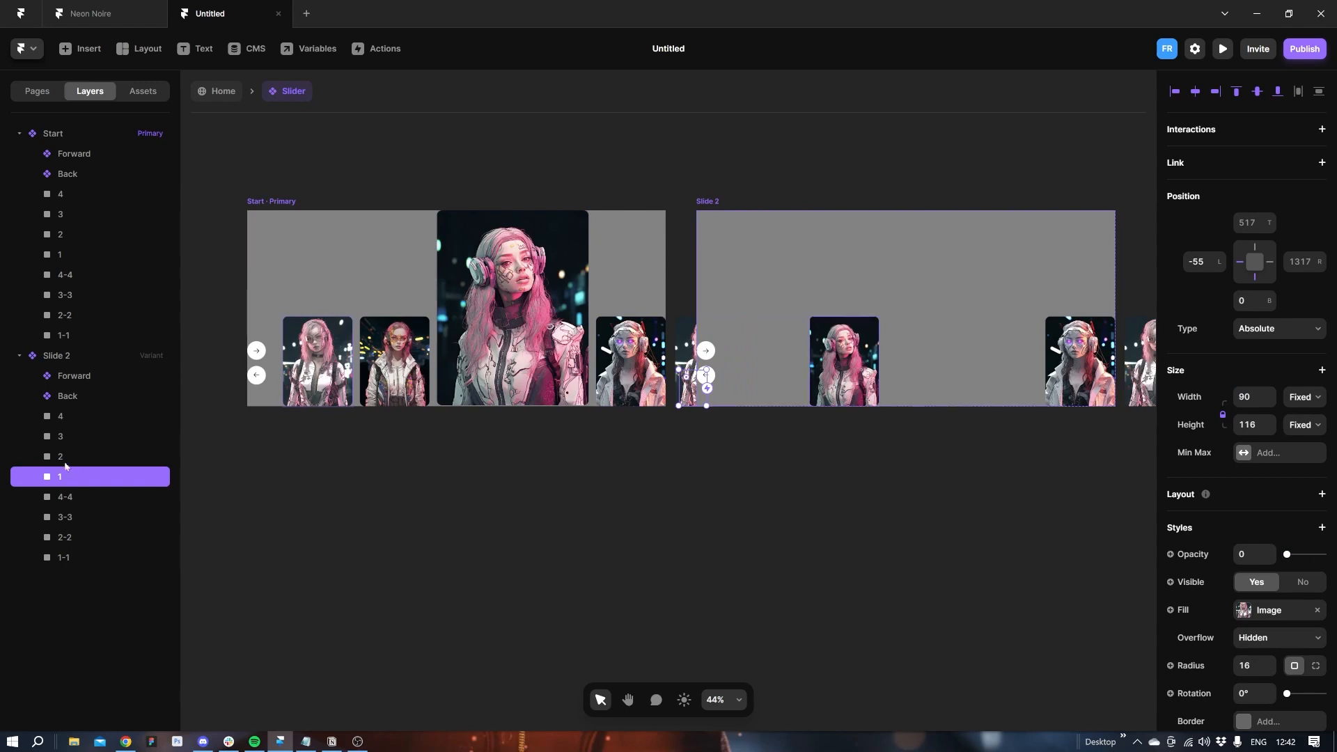
Set the left position of image 2 in Slide 2 to 115, matching image 1 in Start.
click(67, 457)
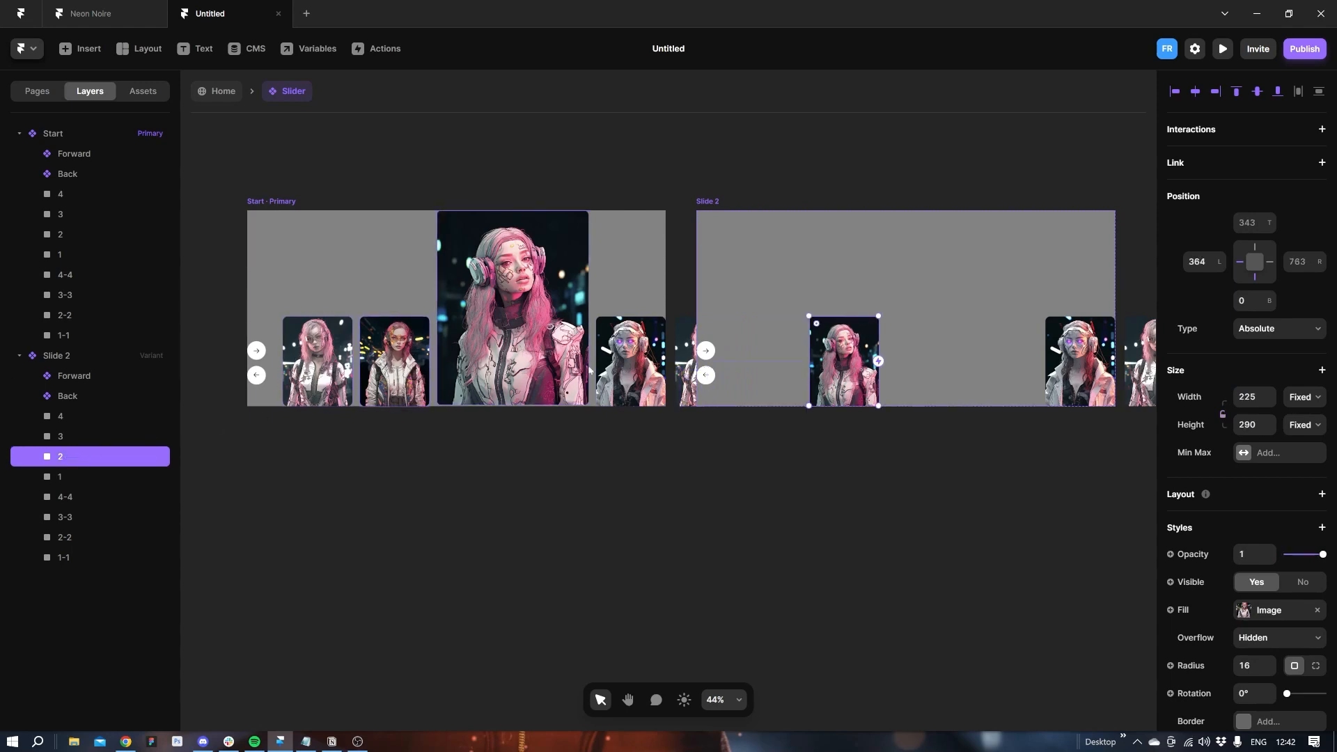
click(285, 353)
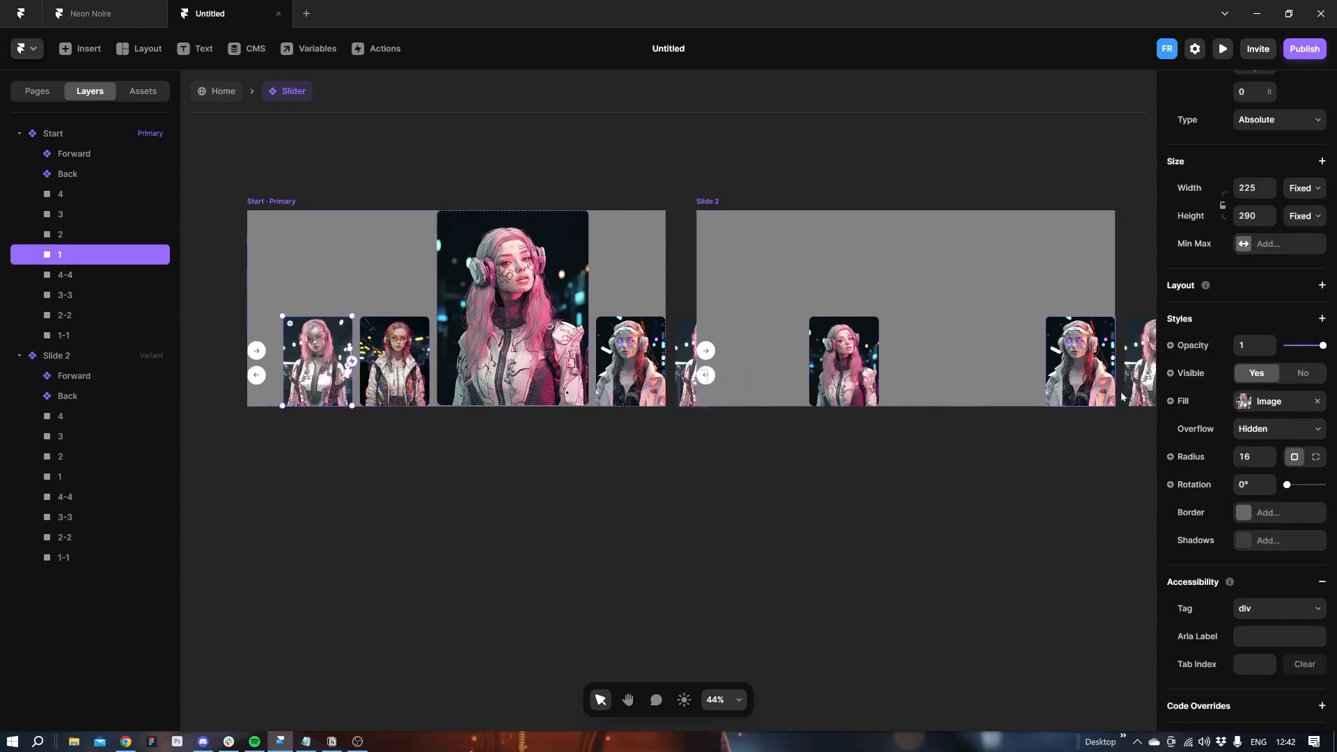
scroll(1277, 185, up, 3)
click(1196, 262)
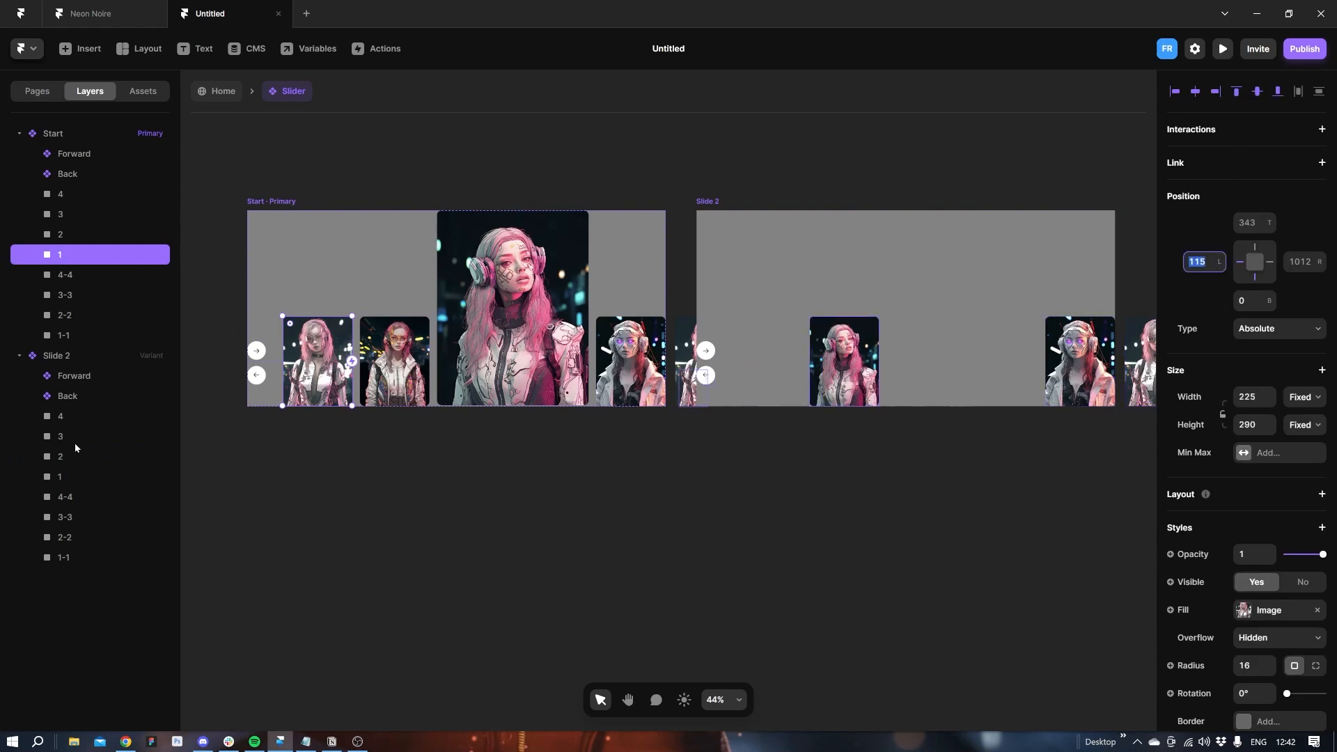
click(60, 461)
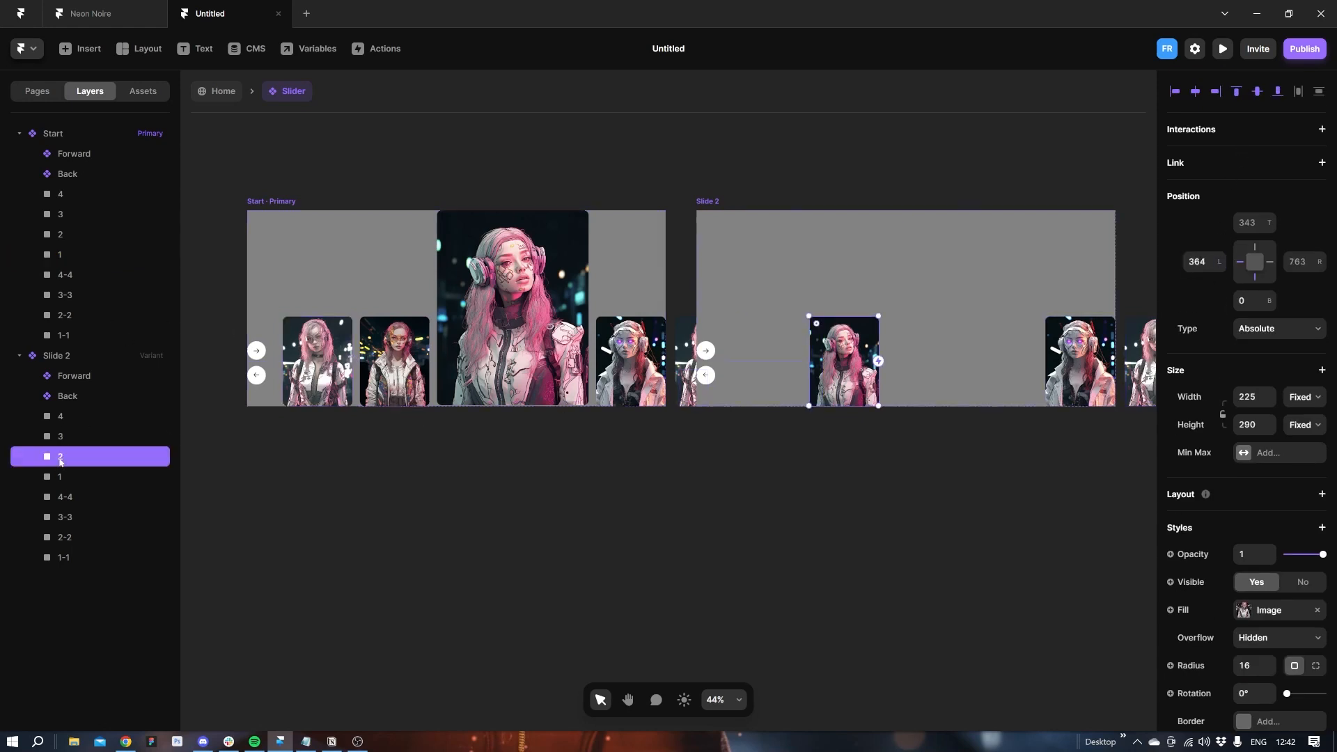
click(1218, 258)
text(115)
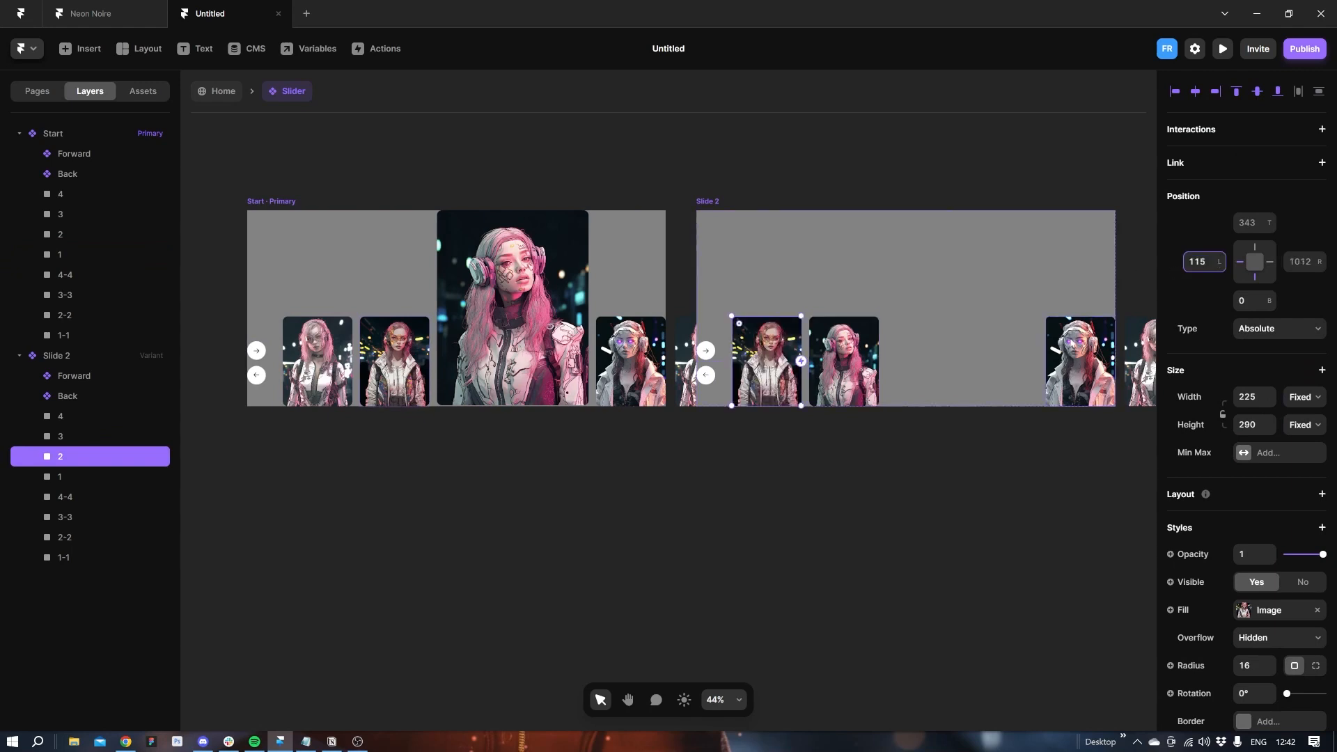
Set the left position of image 4 in Slide 2 to 613, matching image 3 in Start.
click(90, 416)
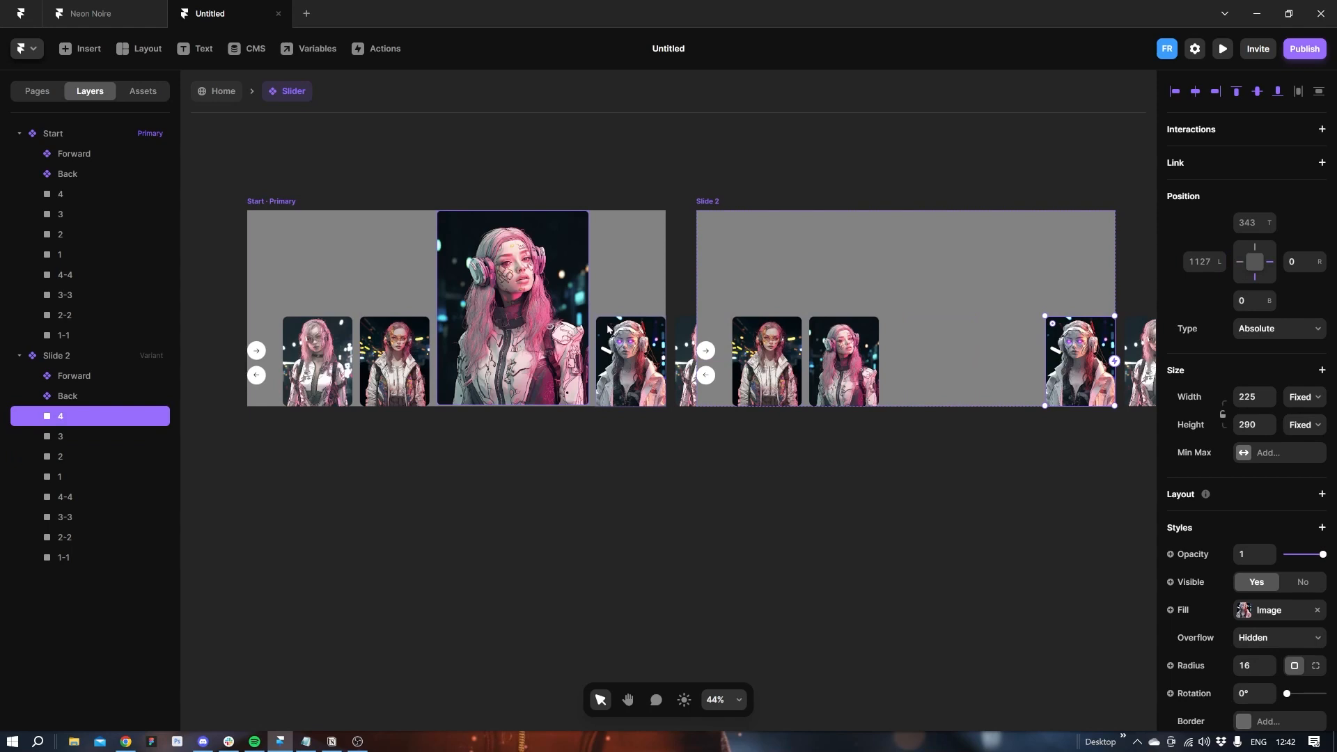
click(468, 323)
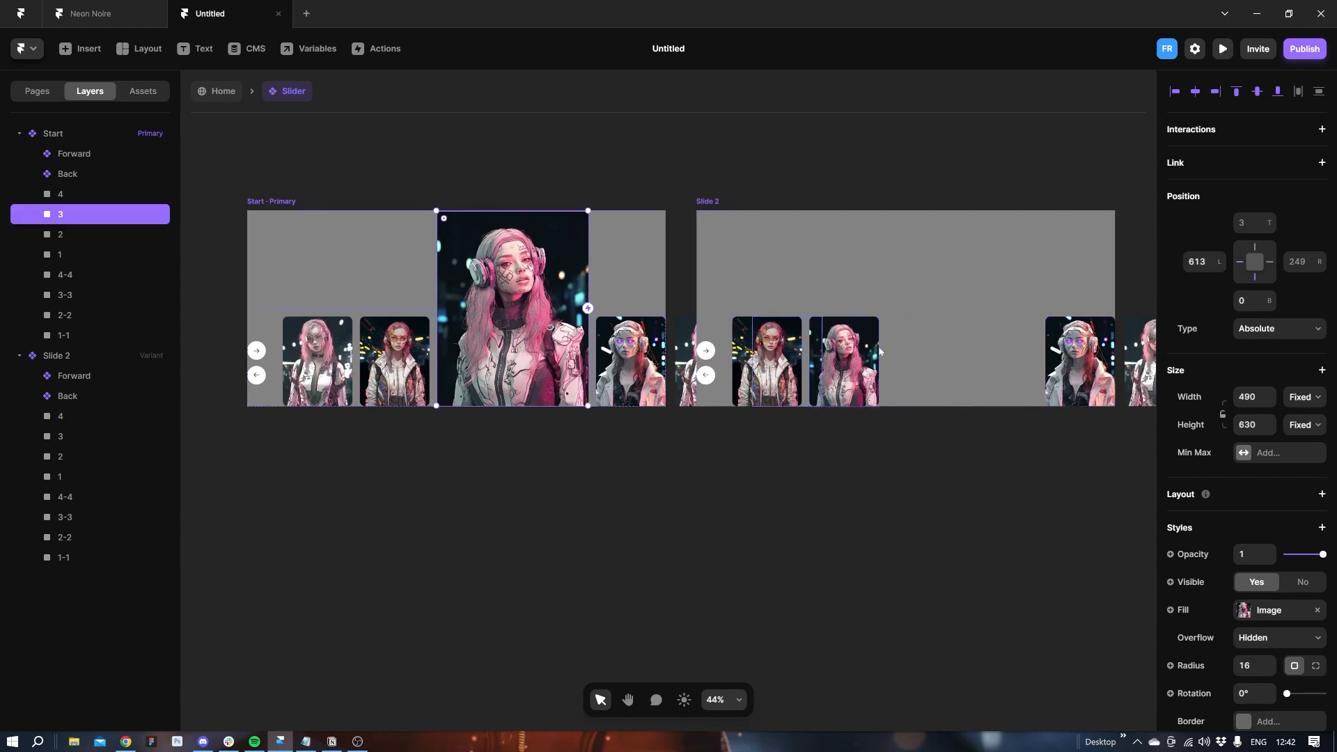
click(1078, 362)
click(1199, 262)
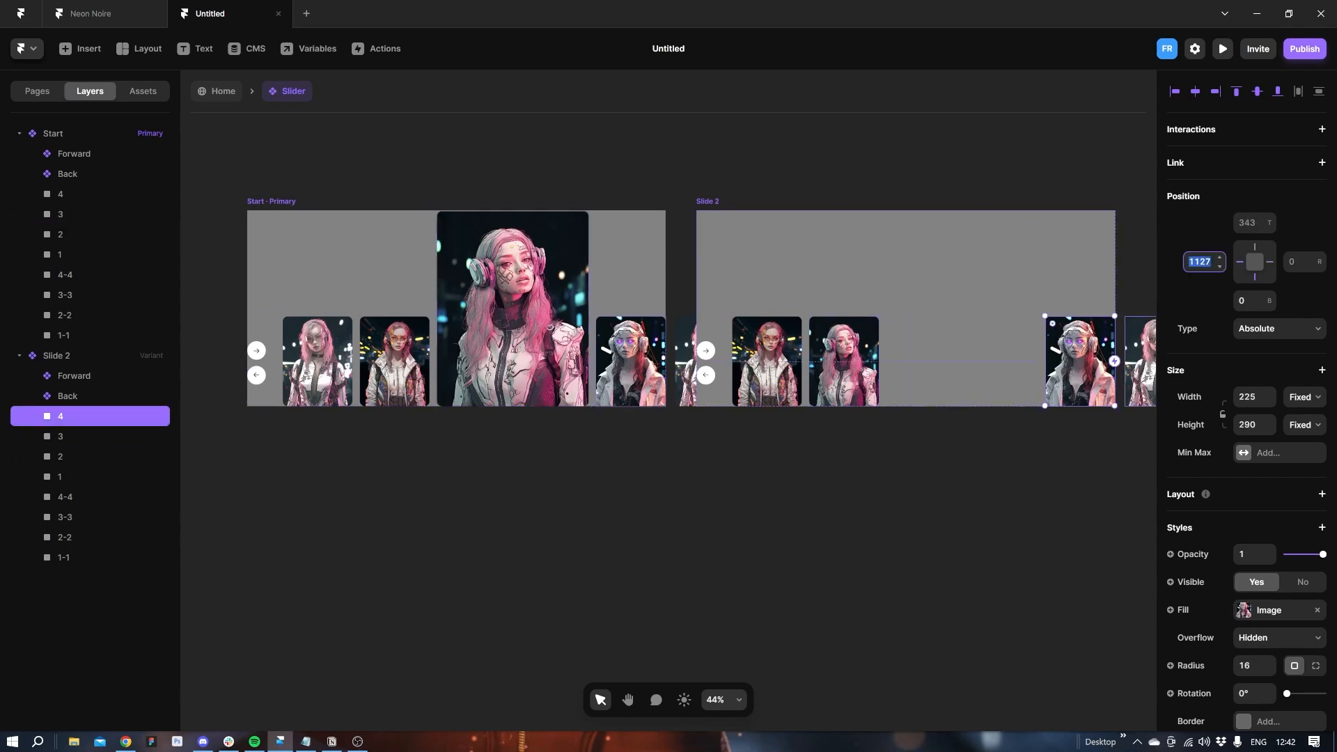
text(613)
key(Return)
Enlarge image 4 in Slide 2 to 490 wide and 630 high, matching the featured image in Start.
click(513, 308)
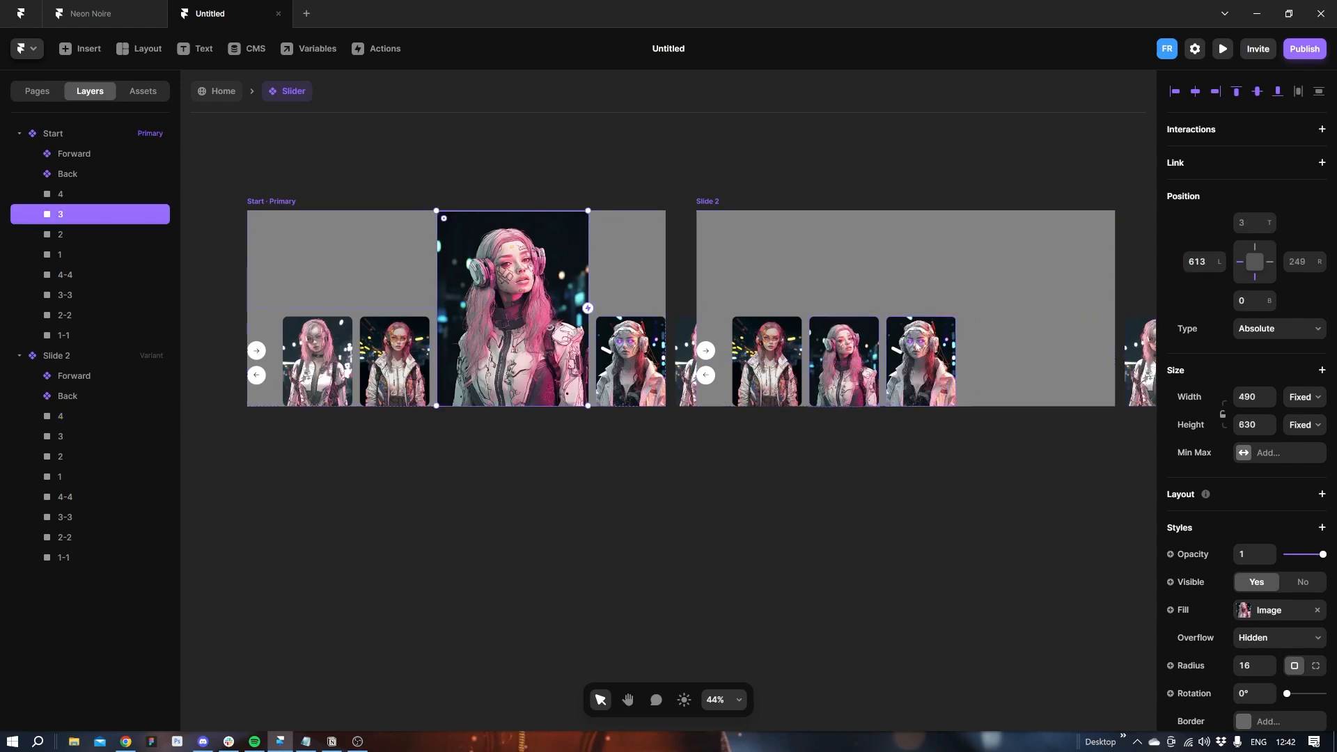
click(920, 361)
click(1247, 396)
text(490)
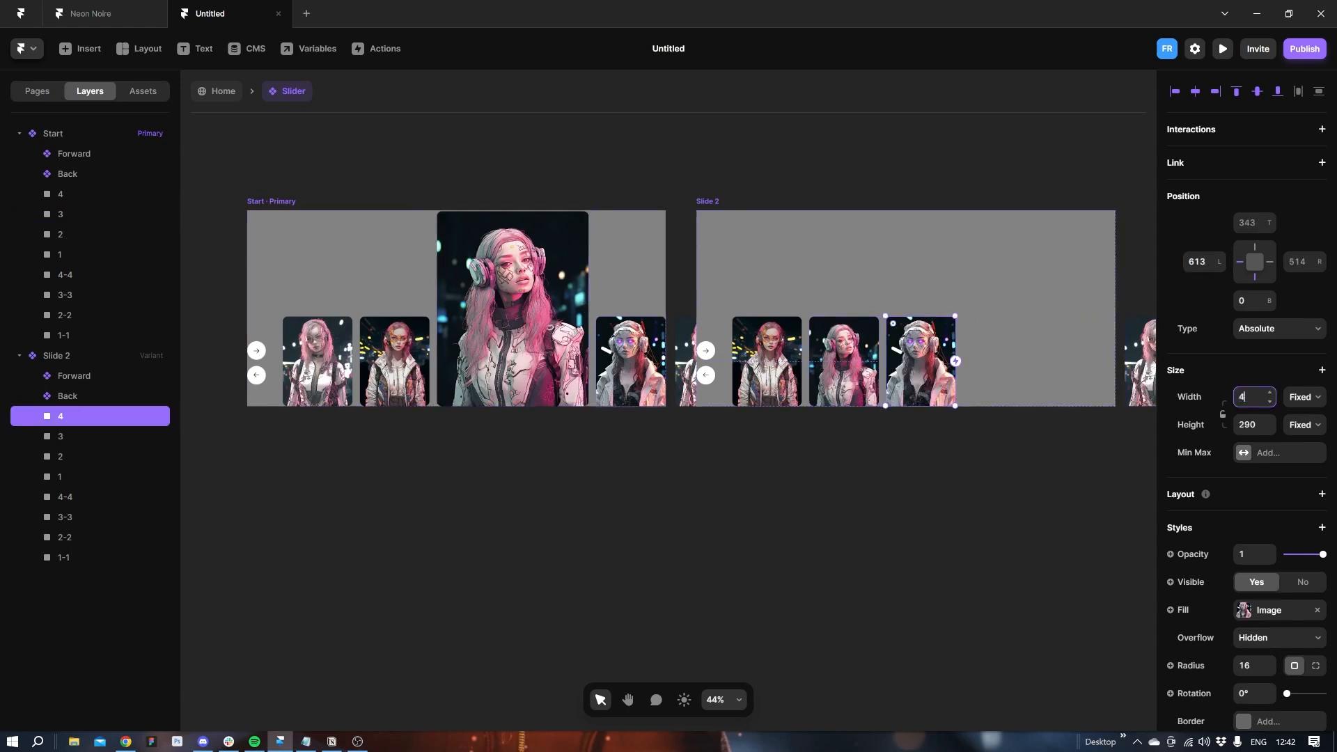
key(Tab)
text(630)
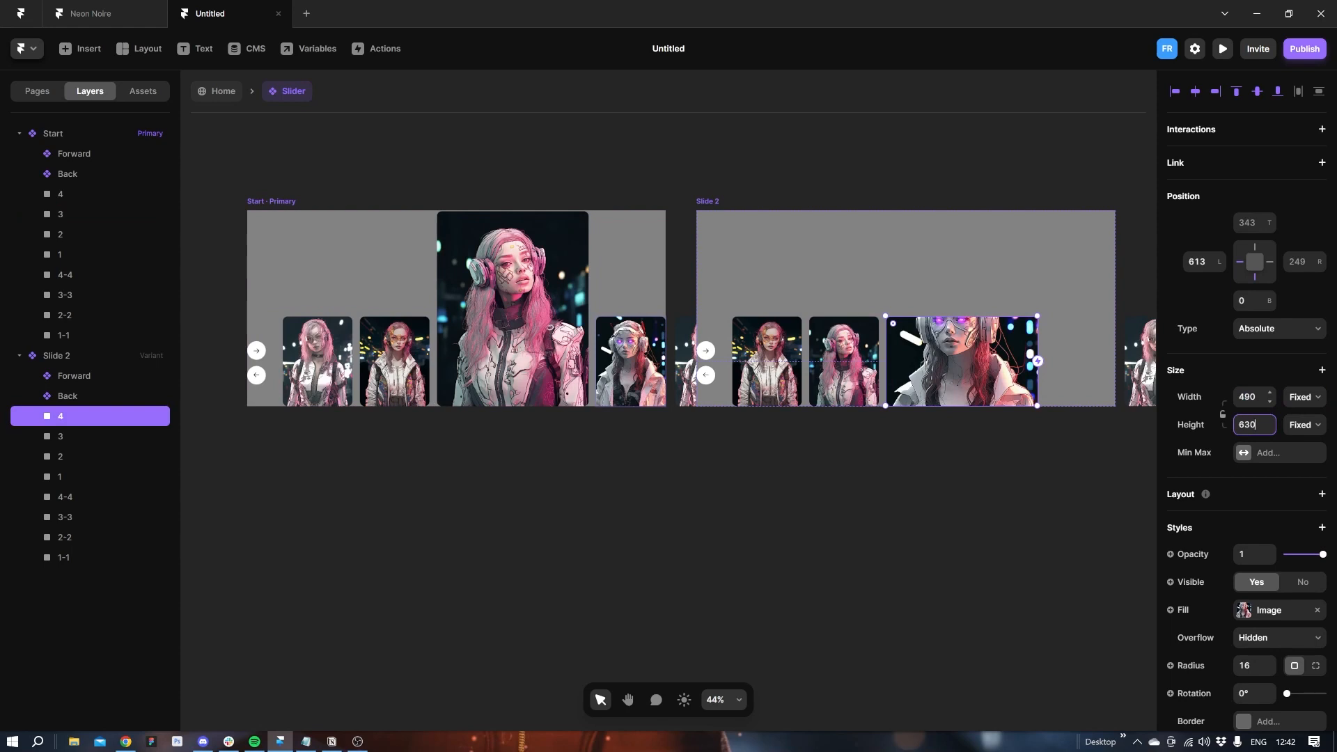
key(Return)
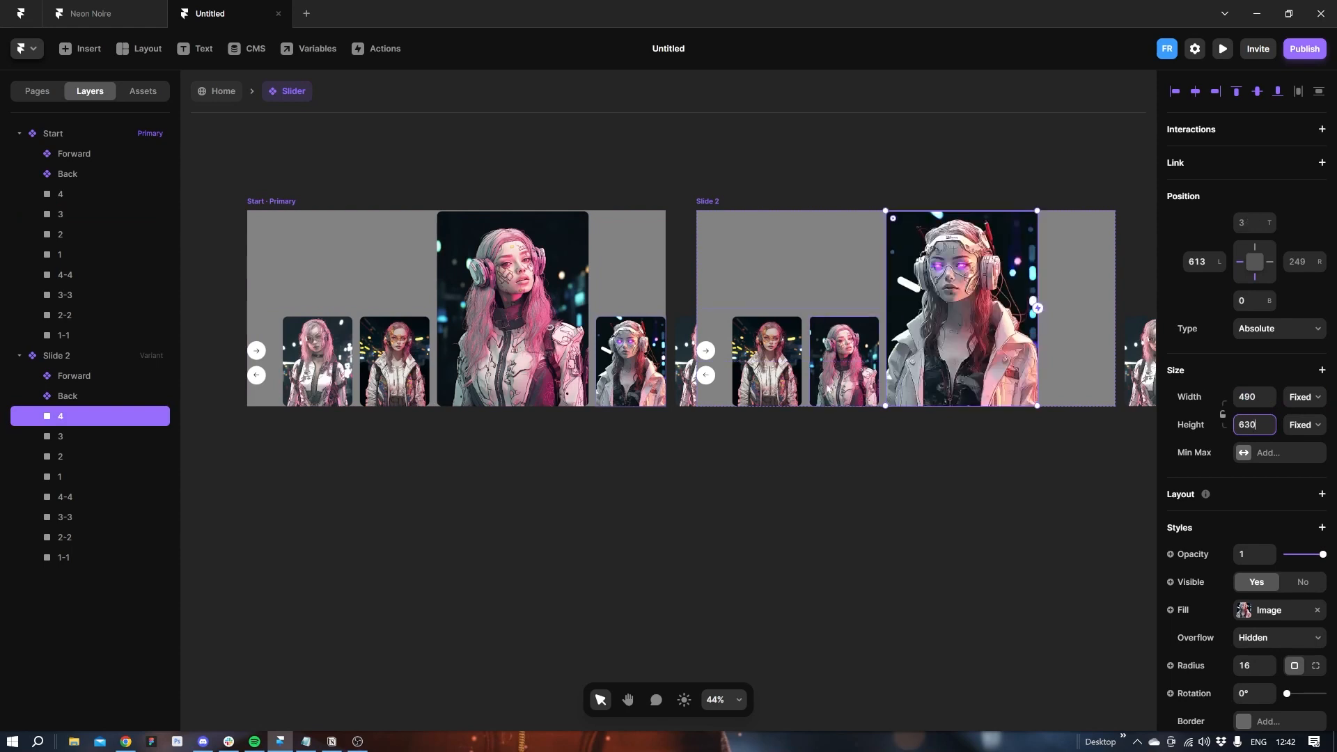
Set the left position of image 1-1 in Slide 2 to 1127, matching image 4 in Start.
click(630, 361)
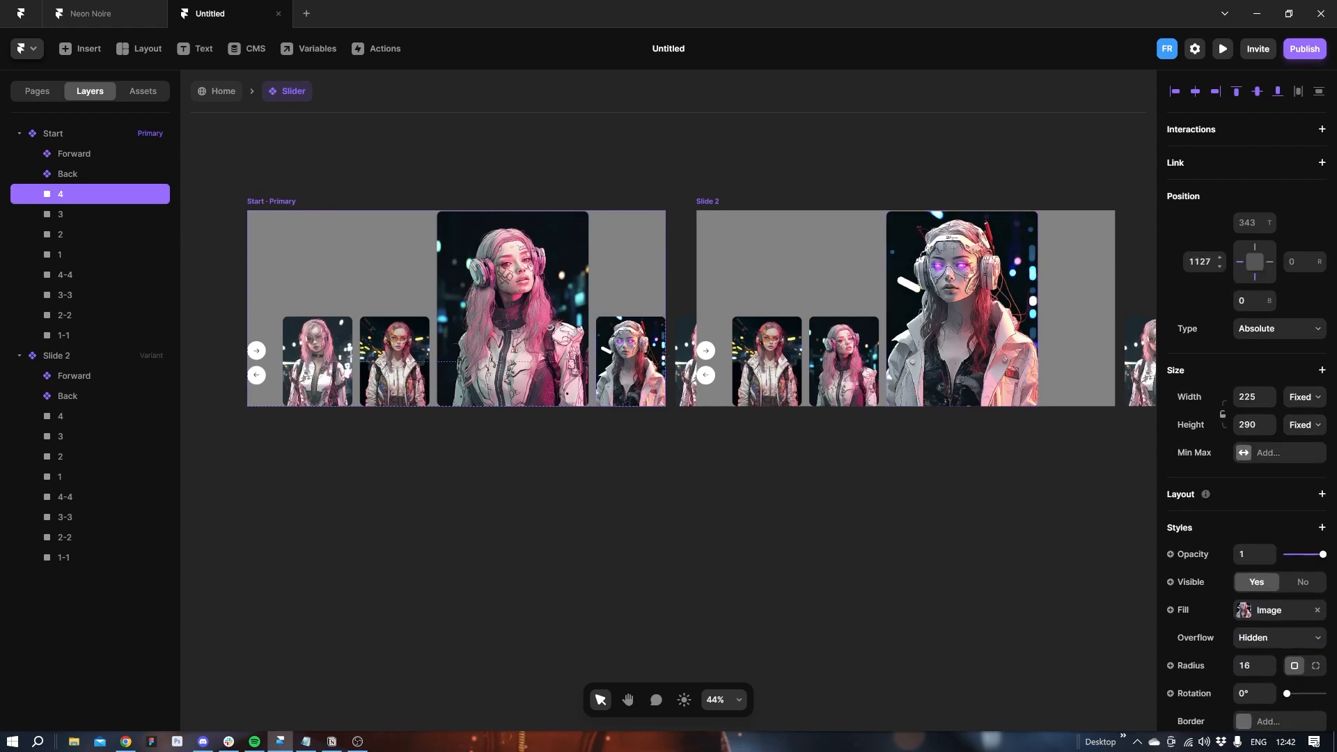
click(1199, 261)
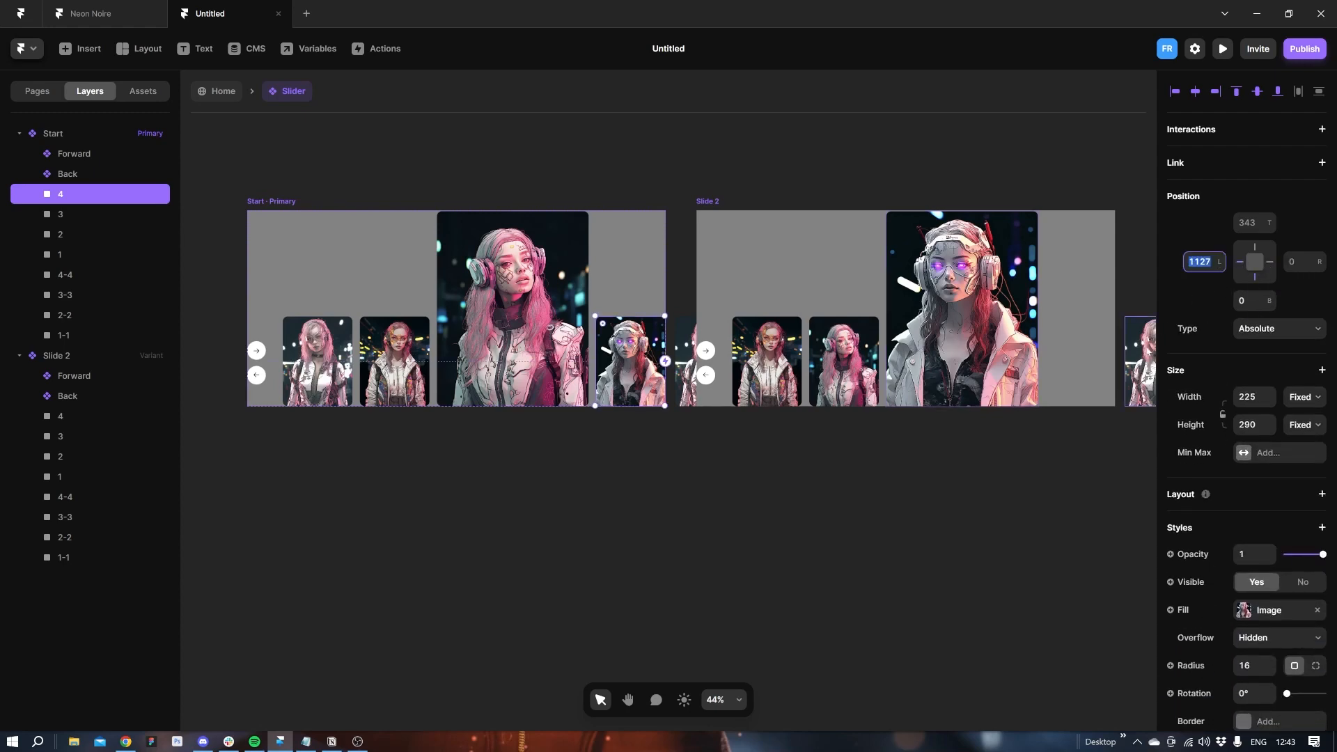
click(1139, 345)
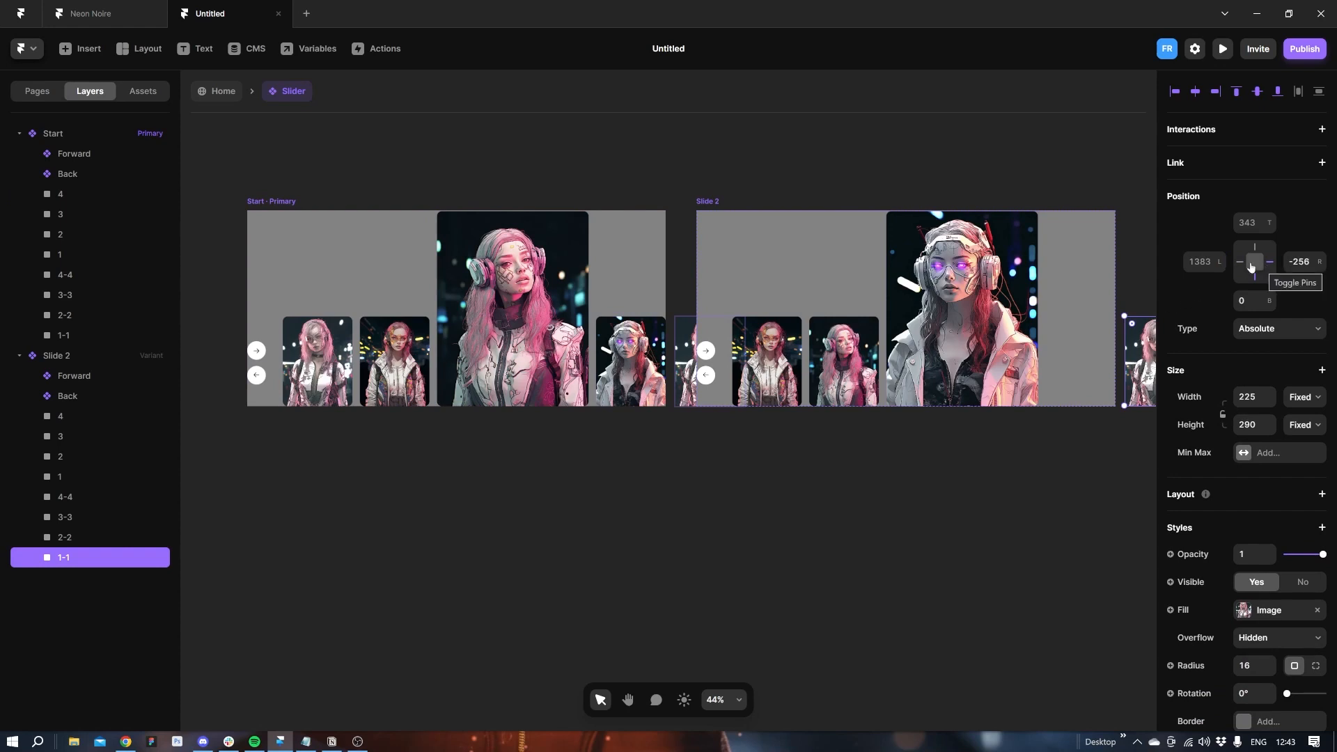
click(1199, 261)
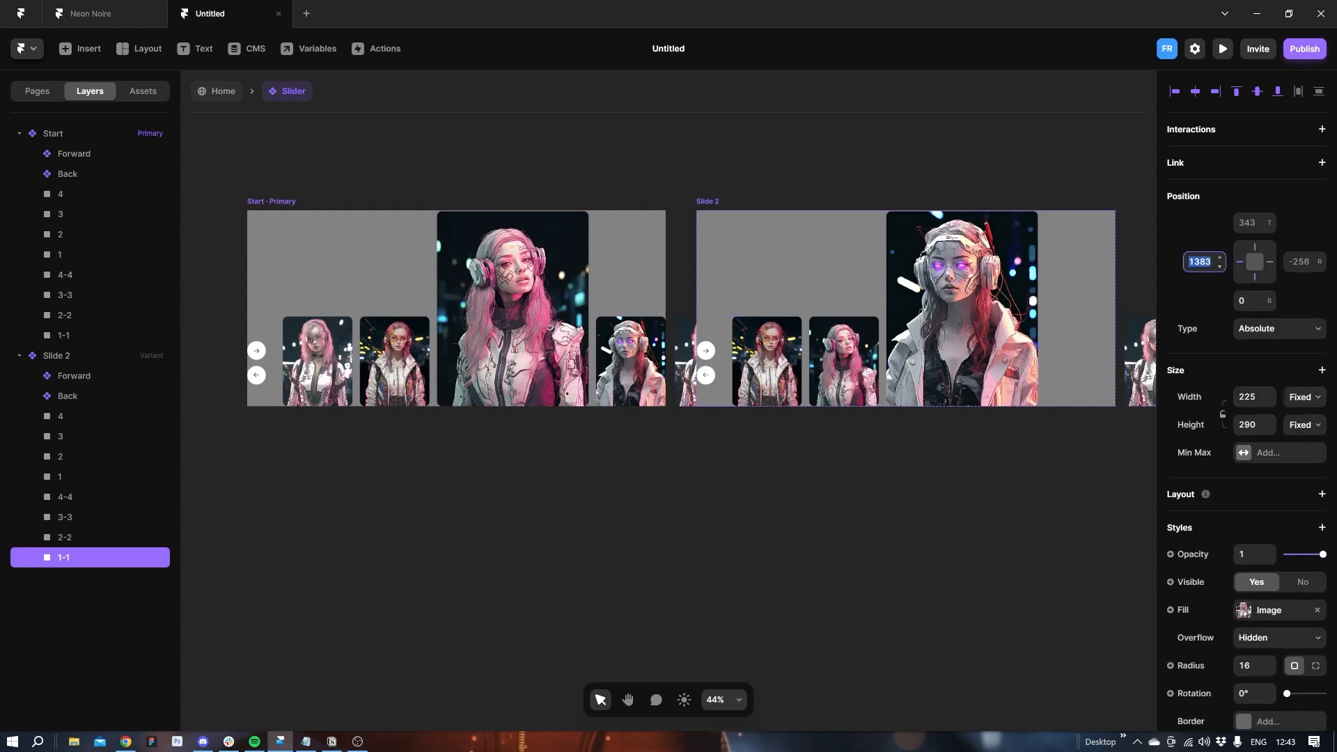
text(1127)
key(Return)
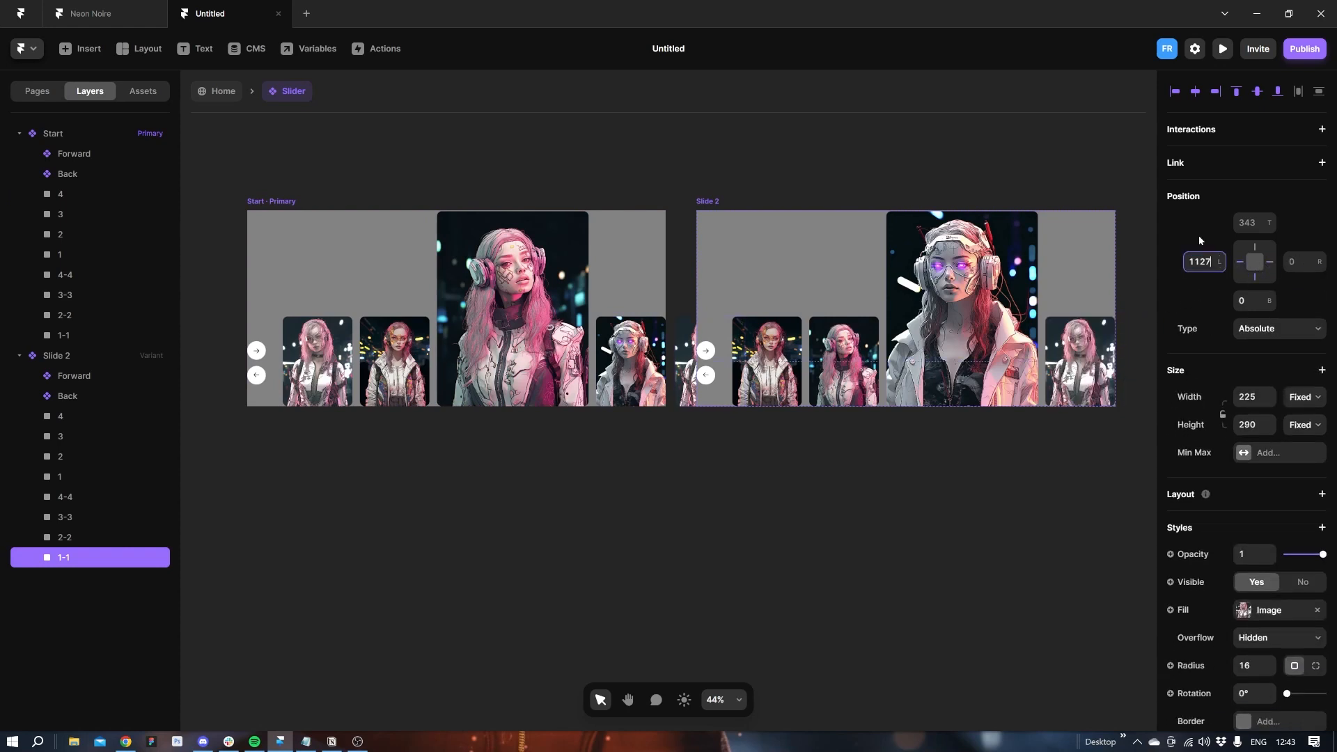
click(1000, 464)
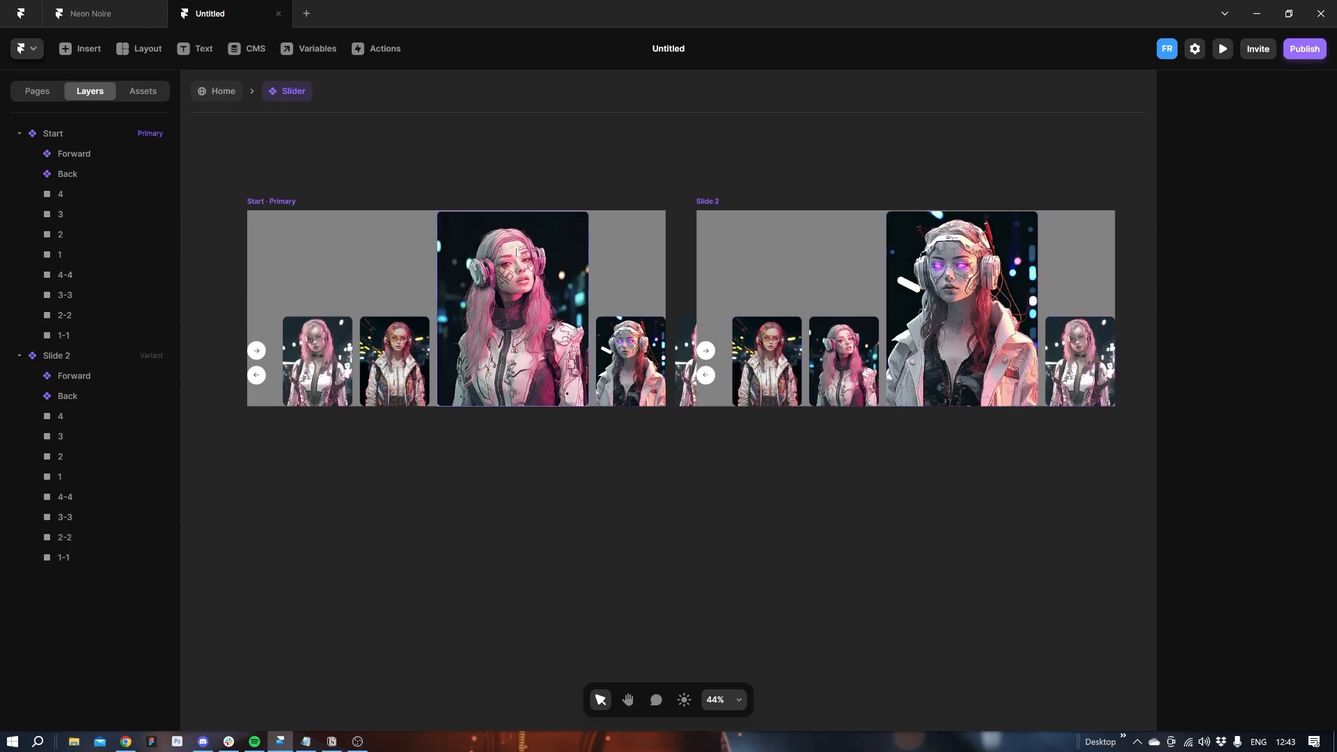
Duplicate the Slide 2 variant to make the third slide.
scroll(625, 295, down, 3)
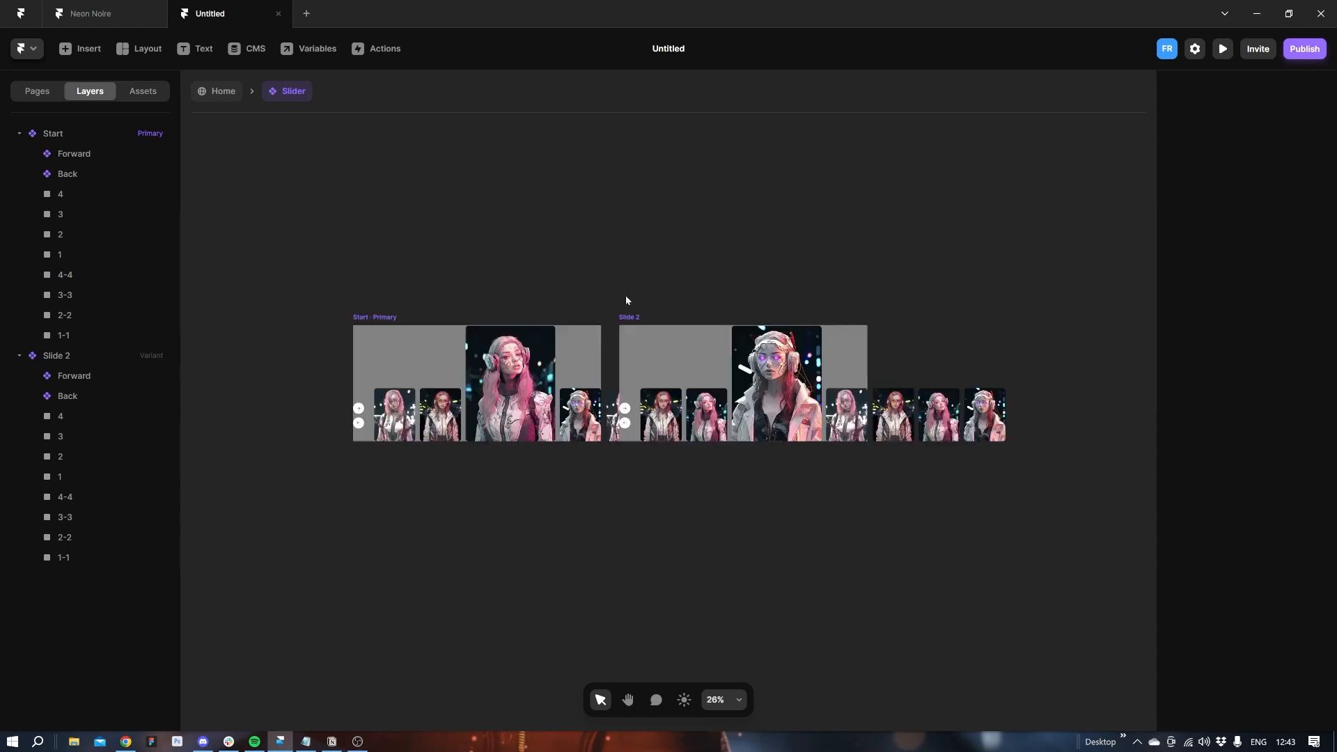
click(626, 317)
key(ctrl+d)
scroll(738, 257, up, 2)
key(space)
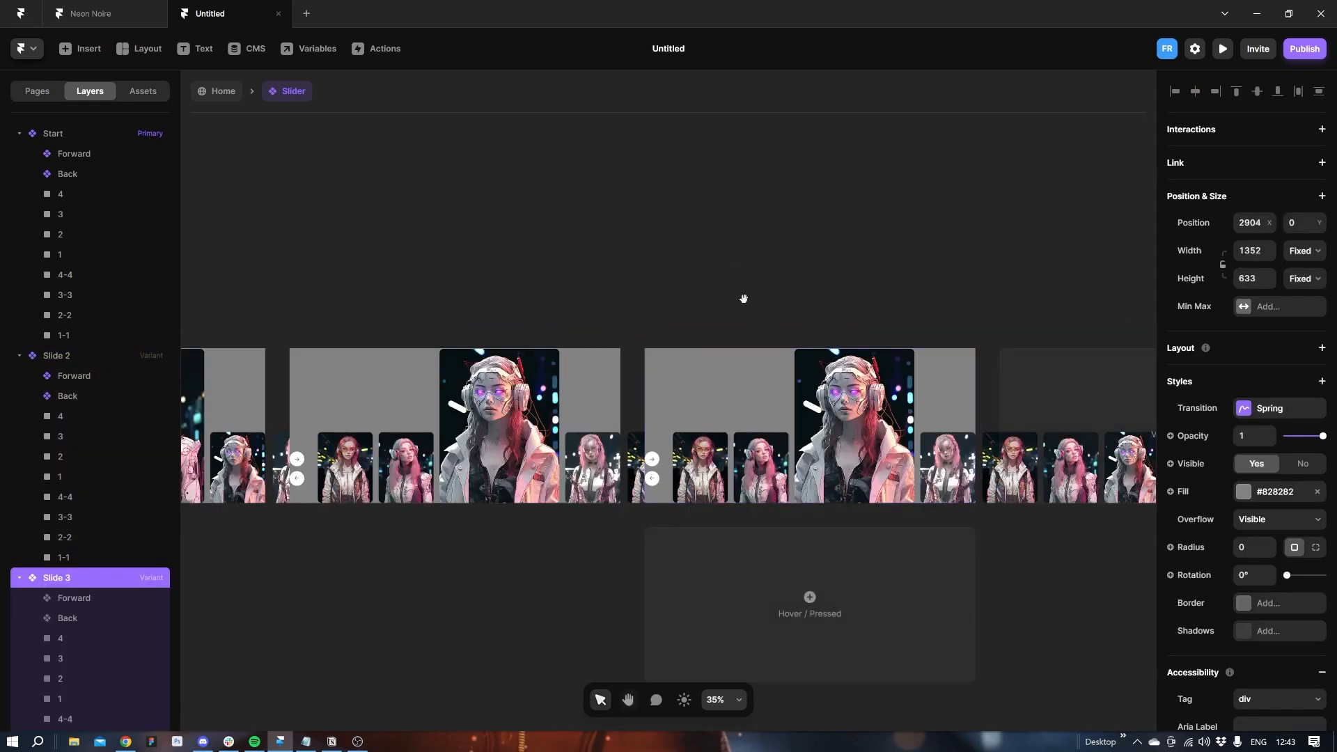
drag(743, 298, 807, 183)
Set the left position of image 3 in Slide 3 to 115, copied from image 2.
click(763, 348)
click(1196, 262)
key(ctrl+c)
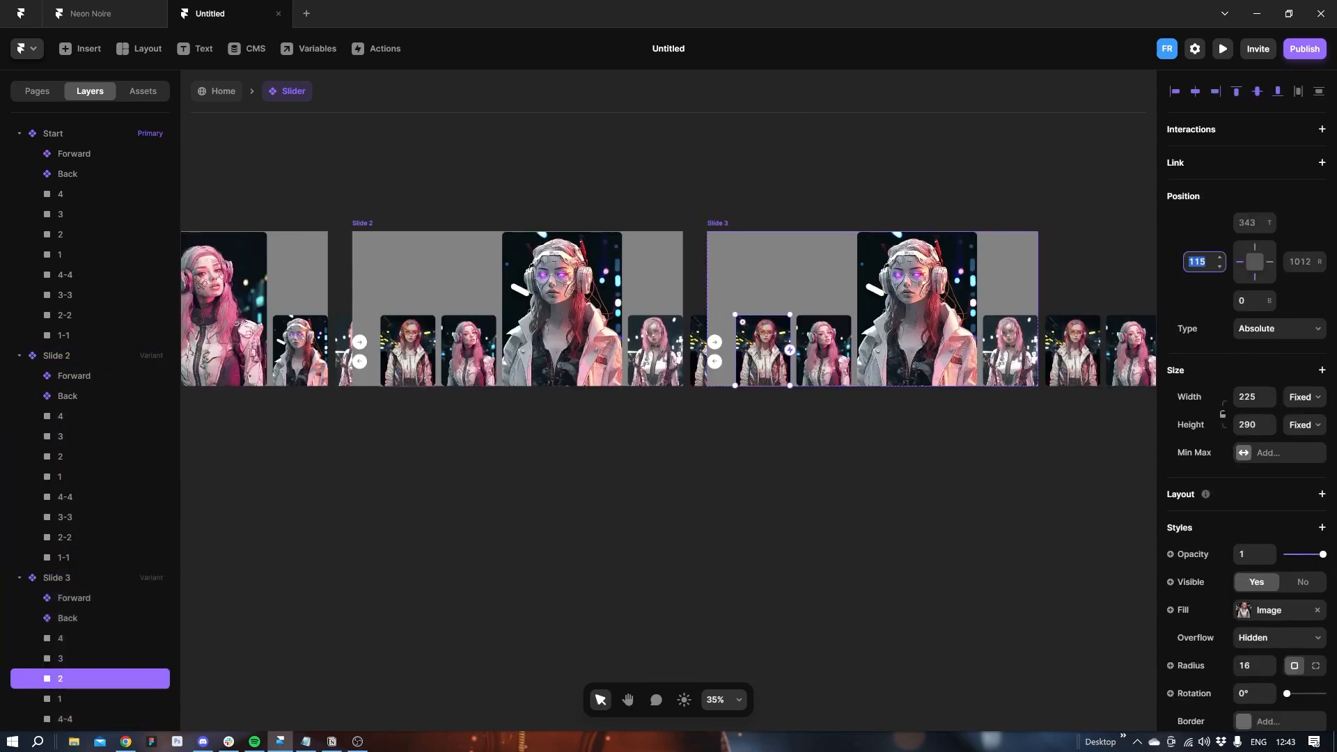
click(823, 350)
click(1197, 262)
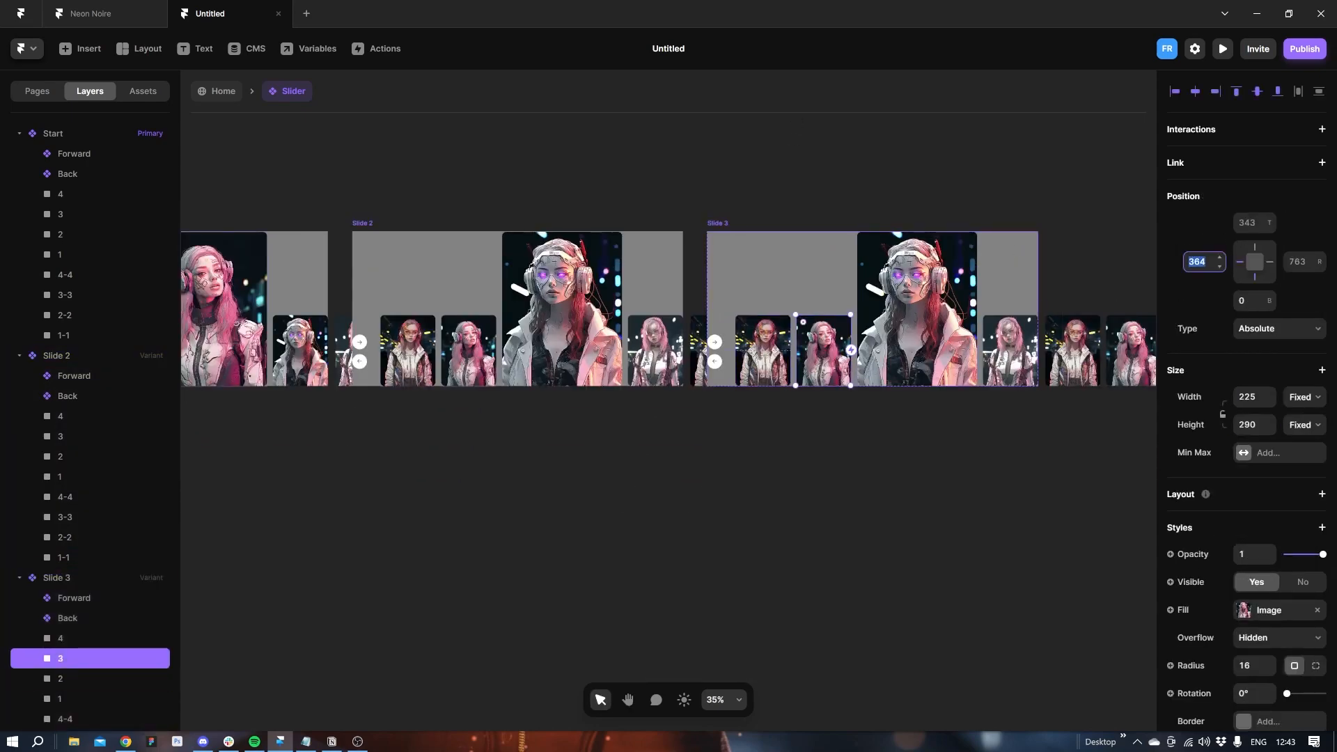
key(ctrl+v)
key(Return)
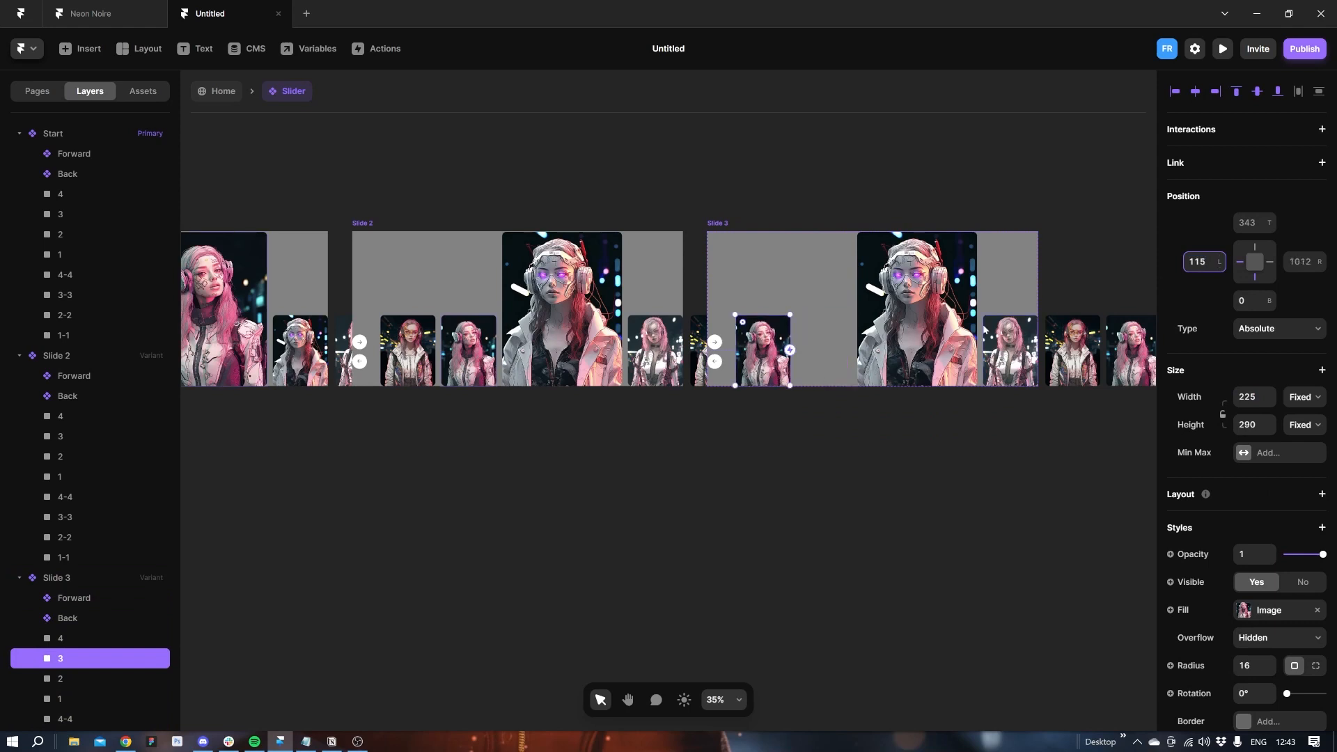
Shrink the featured image 4 in Slide 3 to 225 wide and 290 high.
click(968, 308)
click(1253, 396)
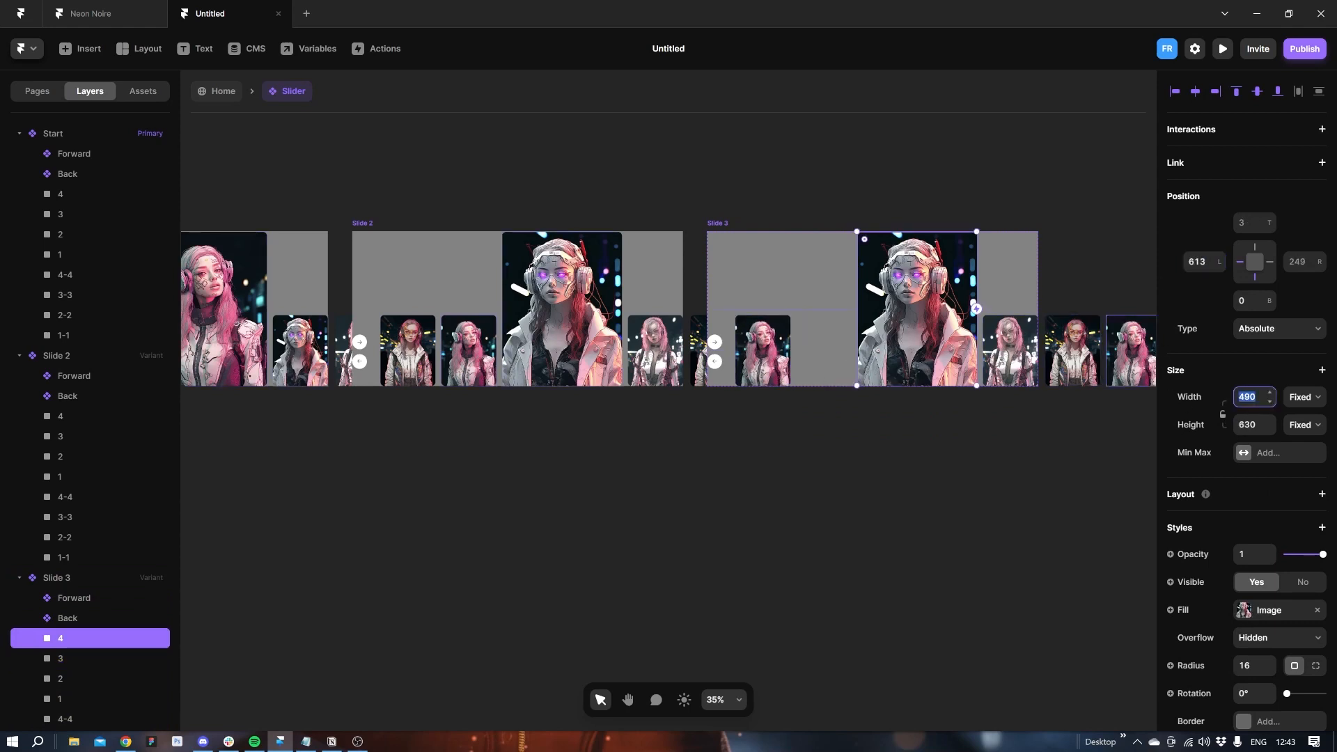
text(225)
key(Tab)
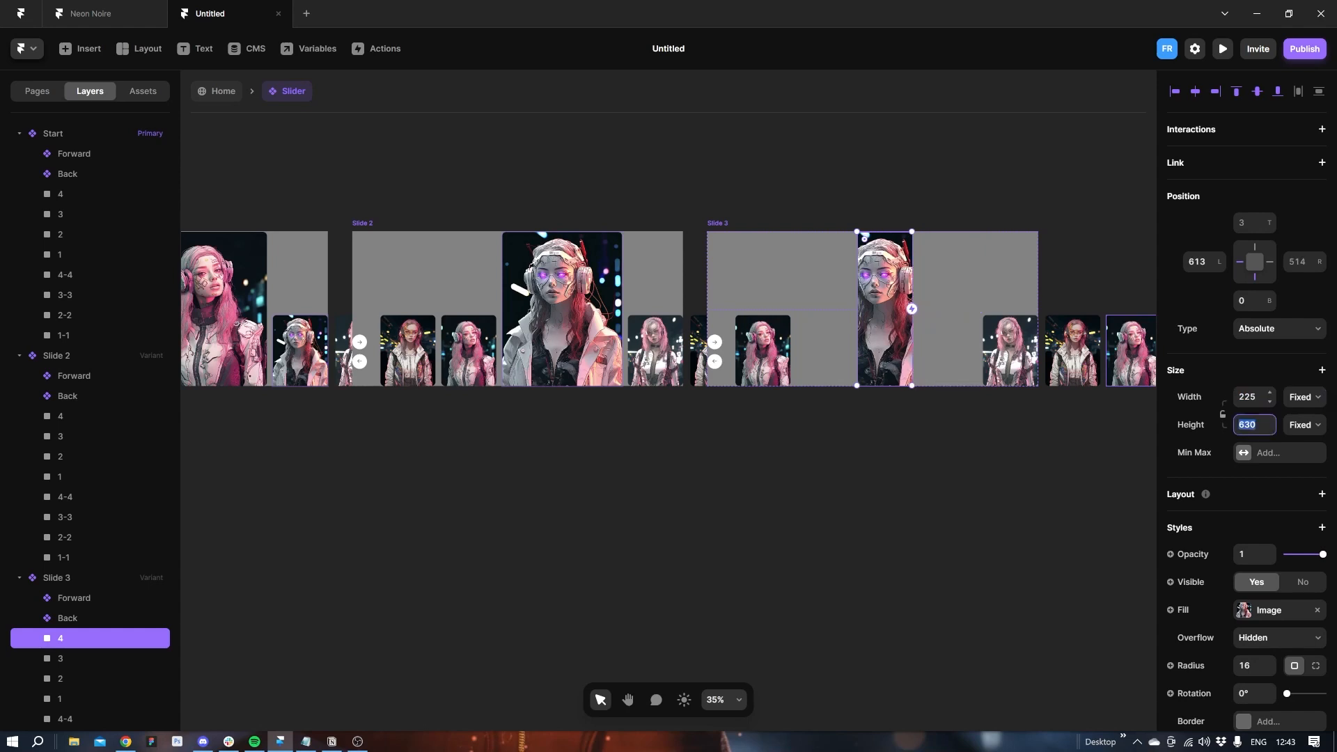
text(290)
key(Return)
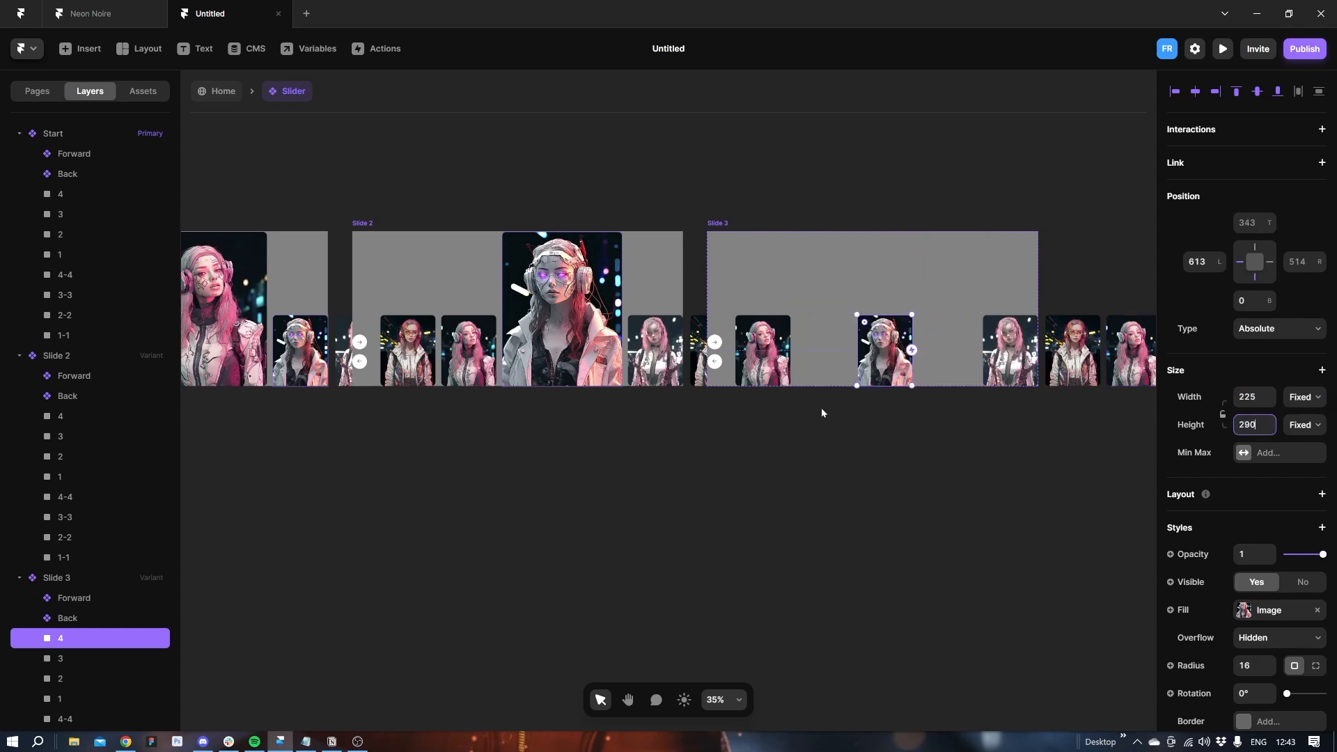
Set the left position of image 4 in Slide 3 to 364, matching image 3 in Slide 2.
click(480, 366)
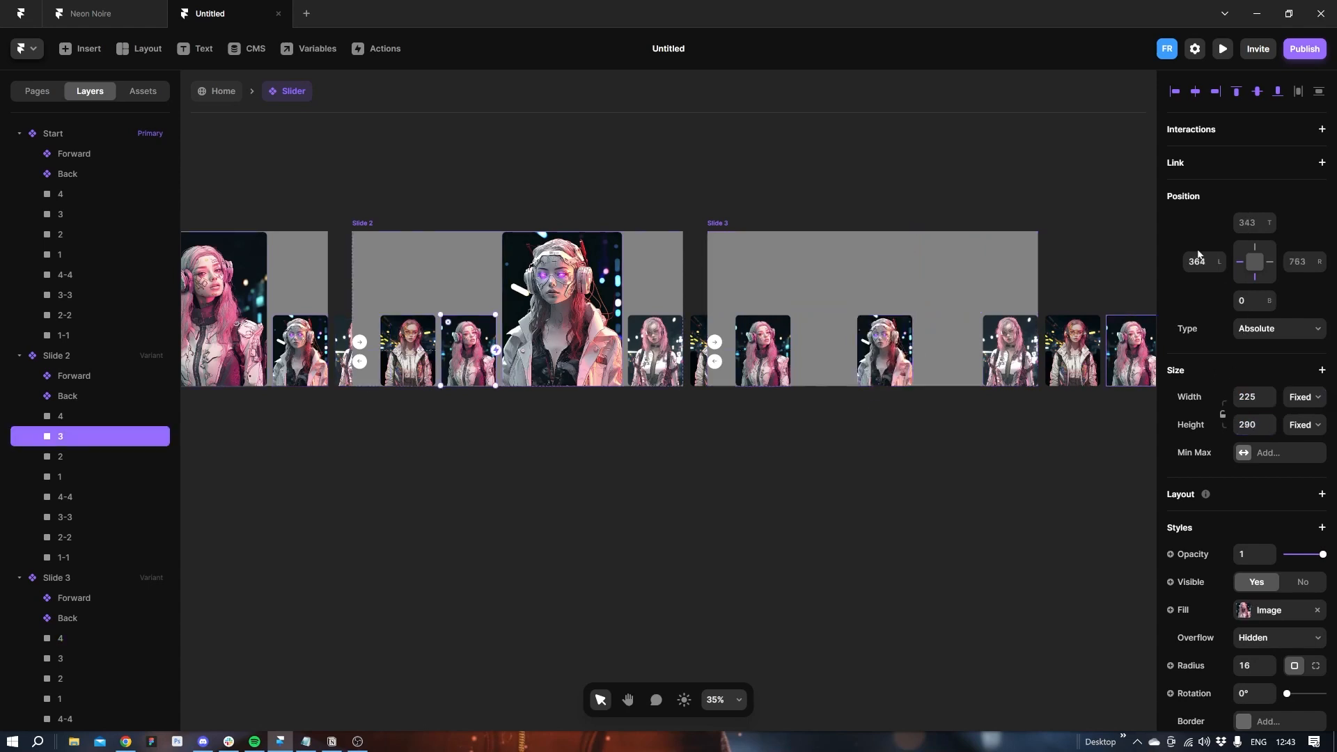
click(894, 365)
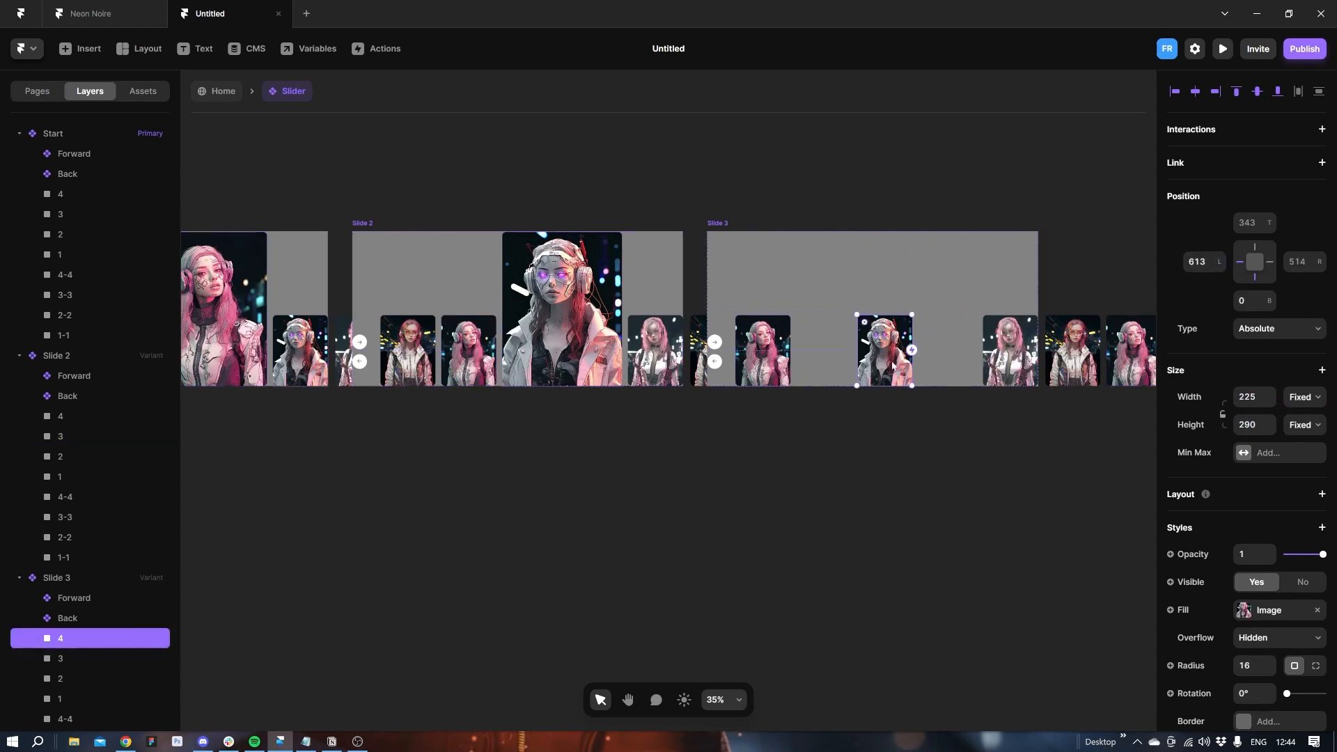
click(1199, 261)
text(364)
key(Return)
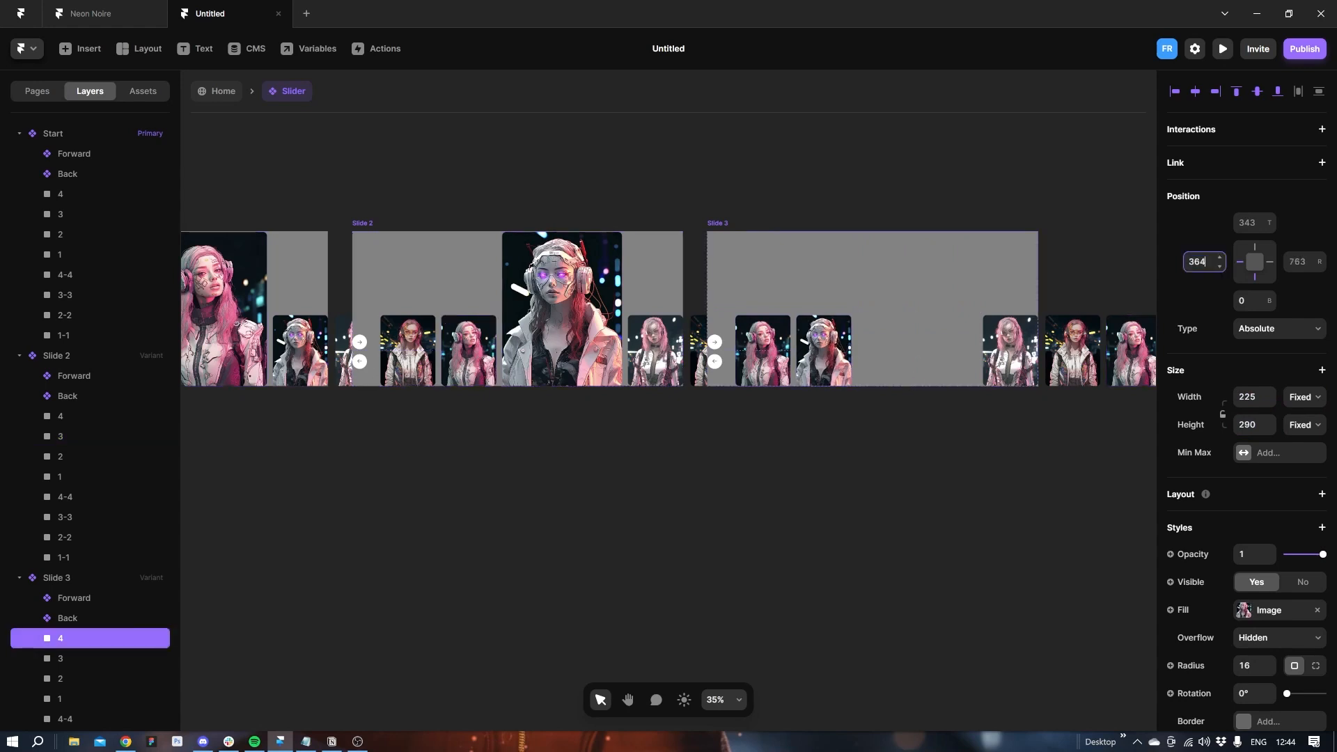
Set the left position of image 1-1 in Slide 3 to 613, matching image 4 in Slide 2.
click(1030, 349)
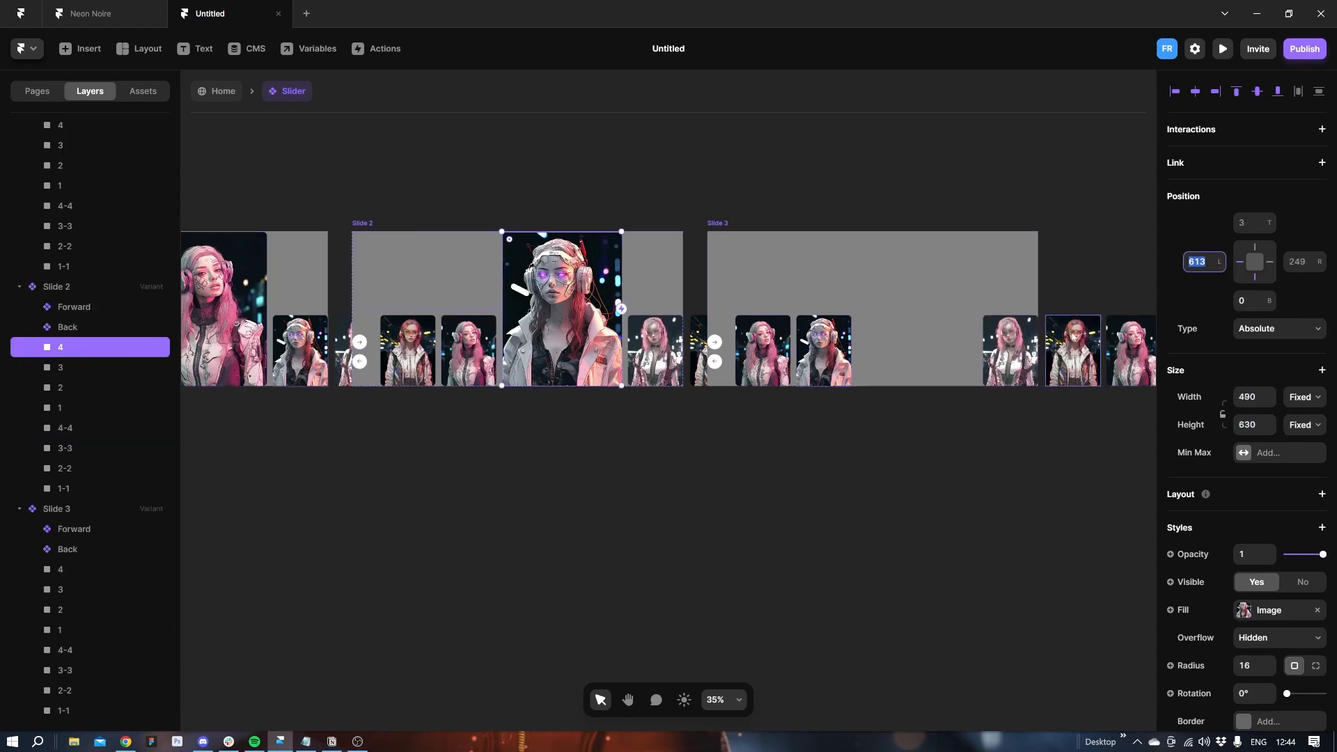
click(1204, 261)
text(613)
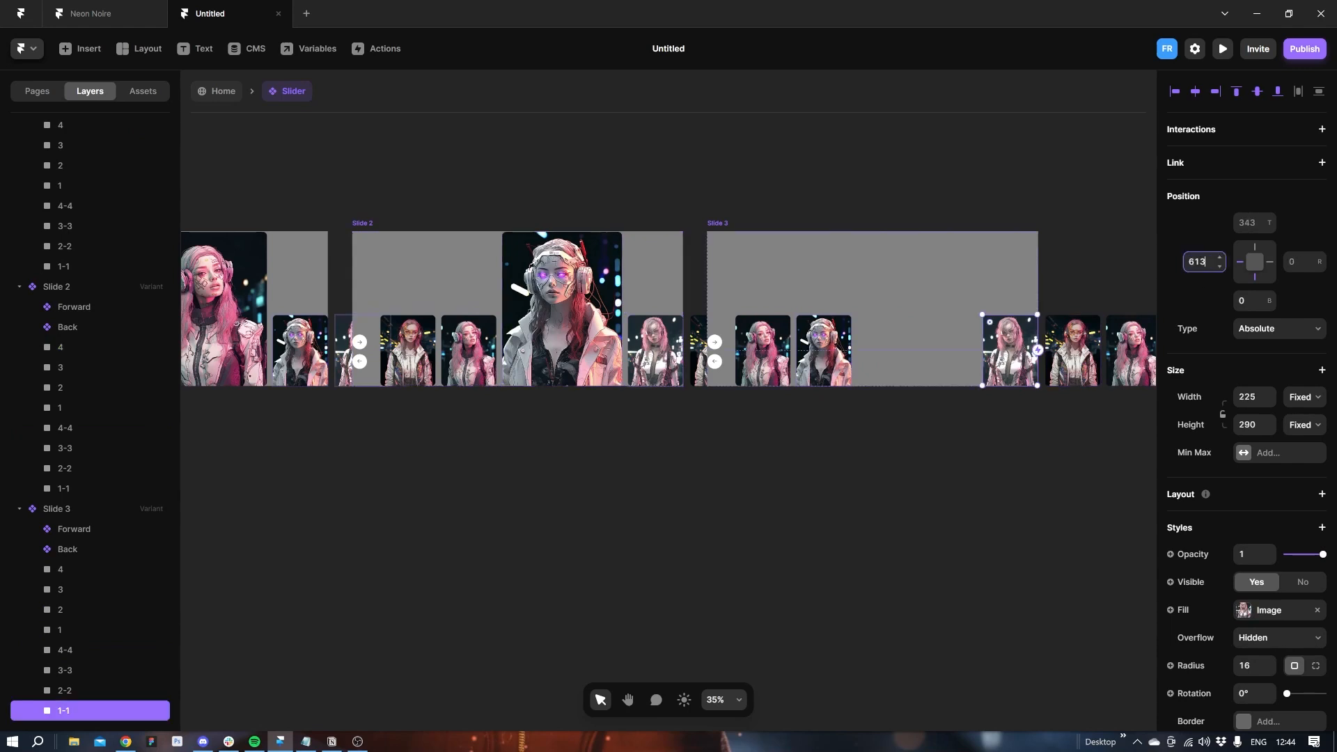
key(Return)
Enlarge image 1-1 in Slide 3 to 490 wide and 633 high as the featured image.
click(1252, 396)
text(490)
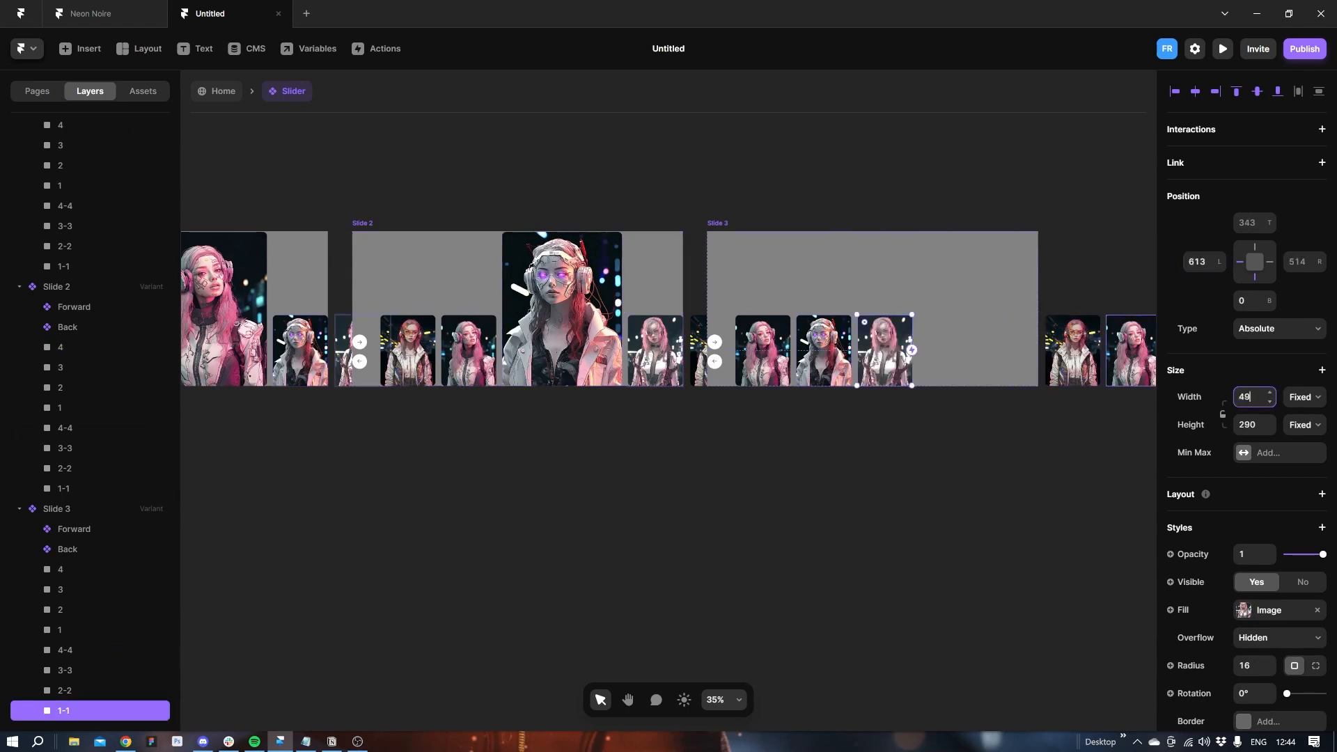
key(Return)
key(Tab)
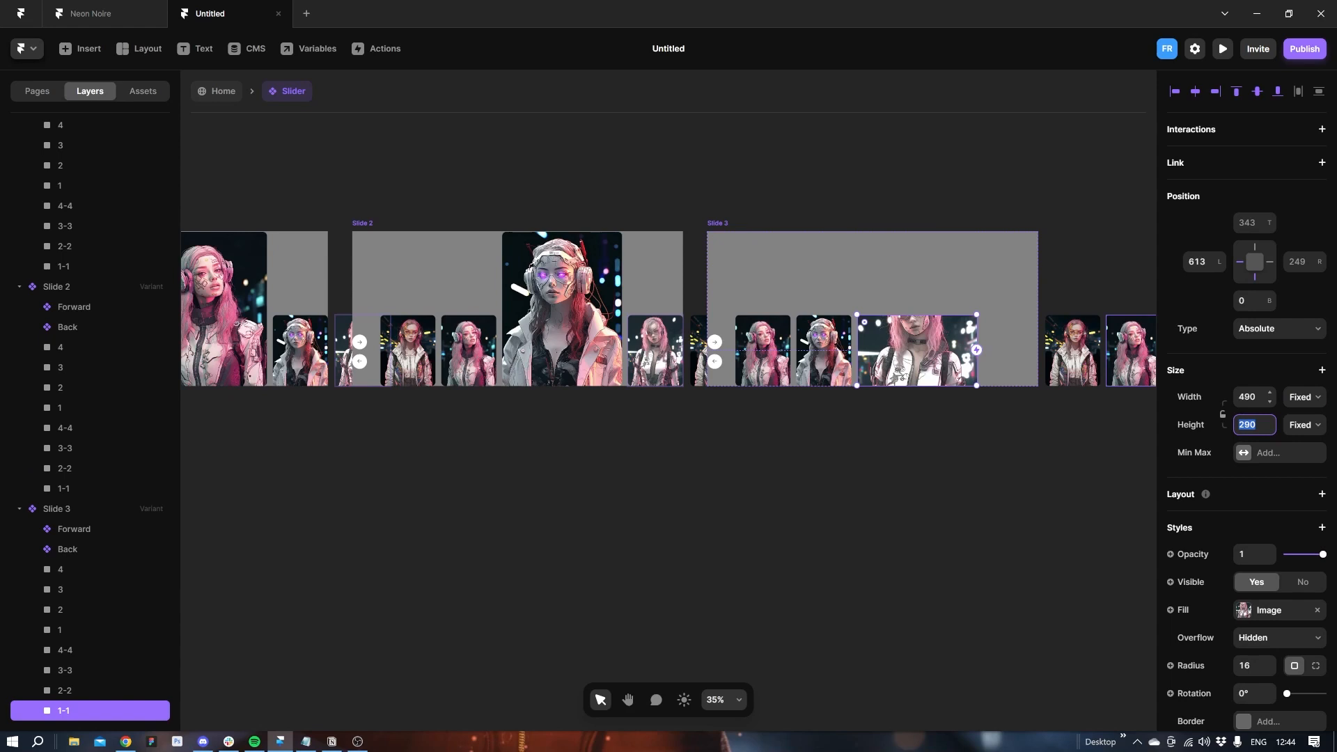
text(633)
key(Return)
Set the left position of image 2-2 in Slide 3 to 1127, copied from image 1-1 in Slide 2.
click(676, 355)
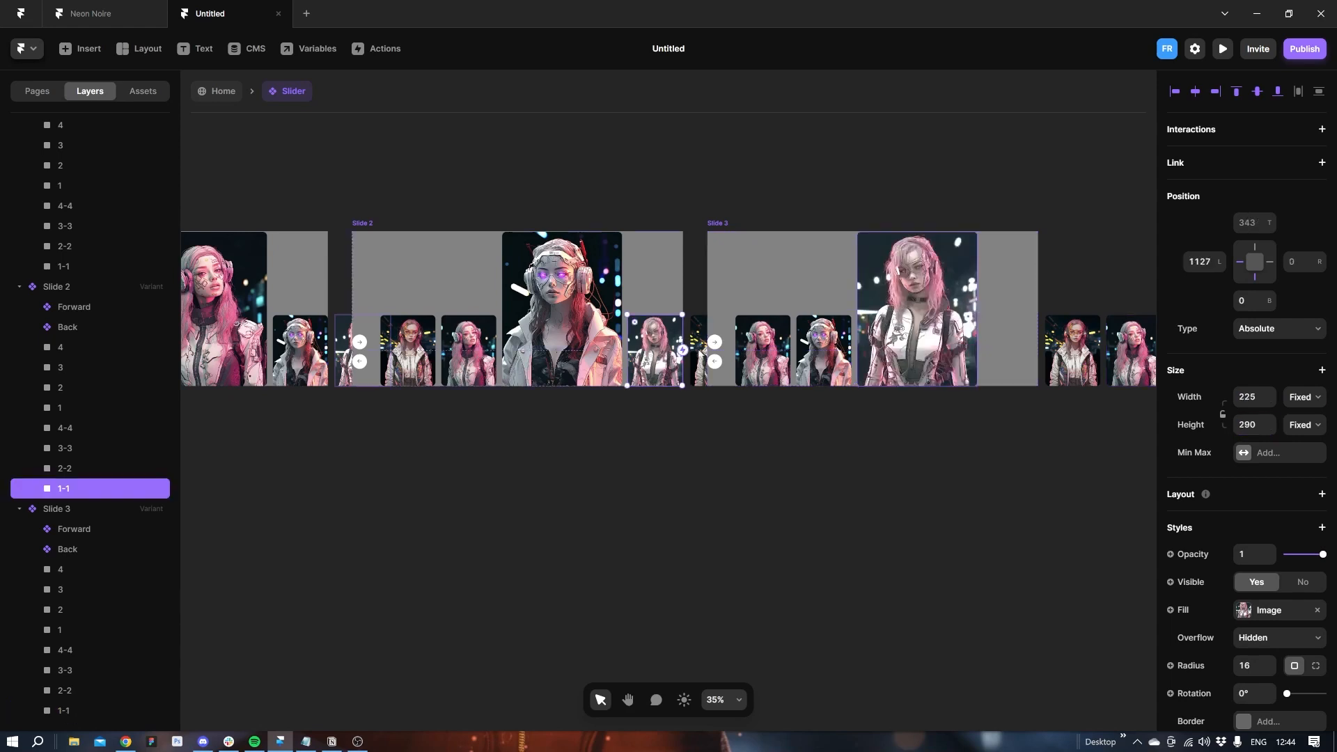
click(1199, 261)
key(ctrl+c)
click(1072, 350)
click(1201, 261)
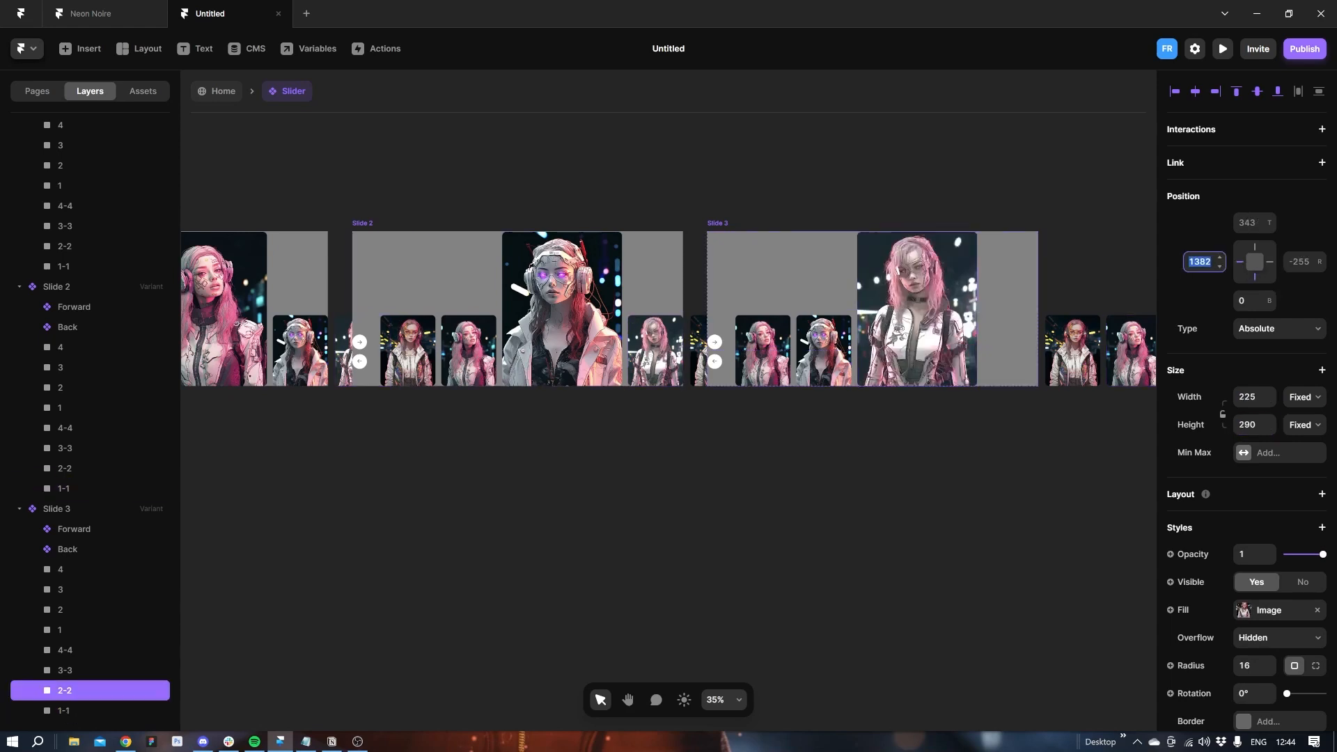
key(ctrl+v)
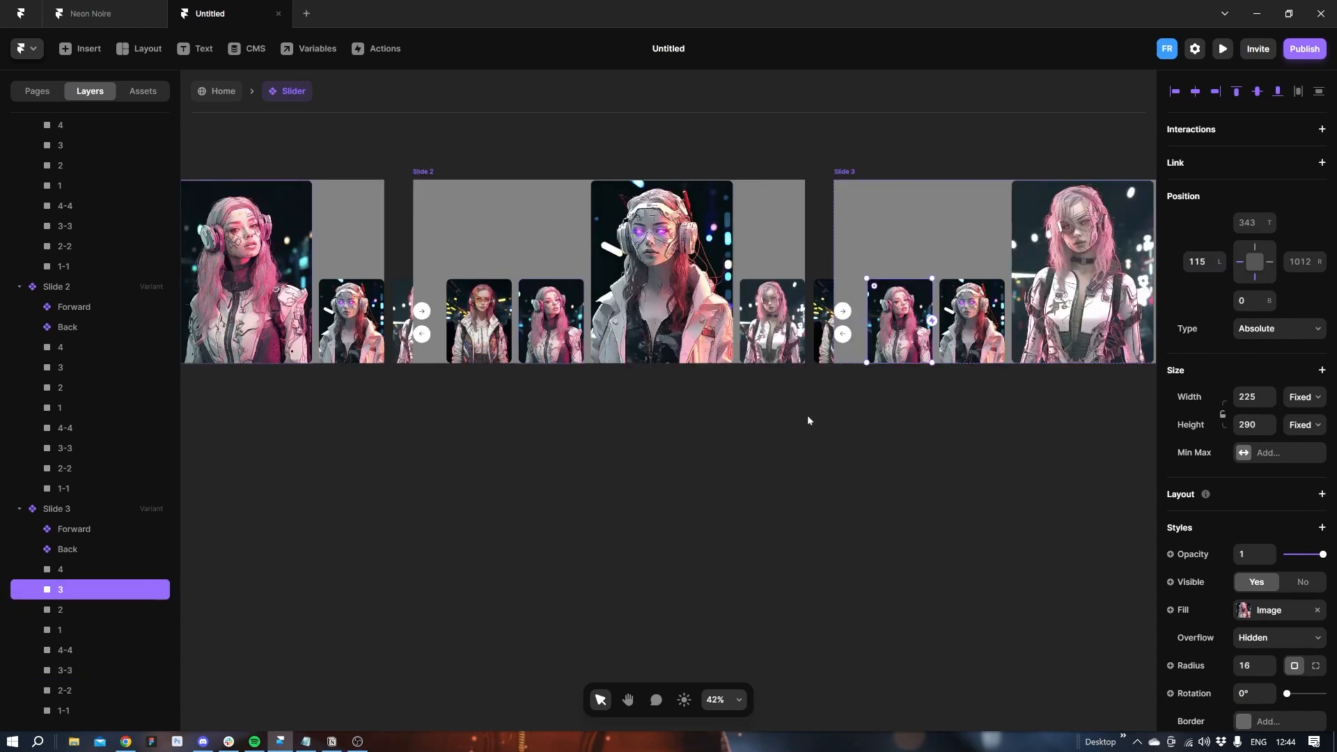
Check the left position of image 1 in Slide 2 and lock image 3 in Slide 3, which covers image 2.
click(419, 352)
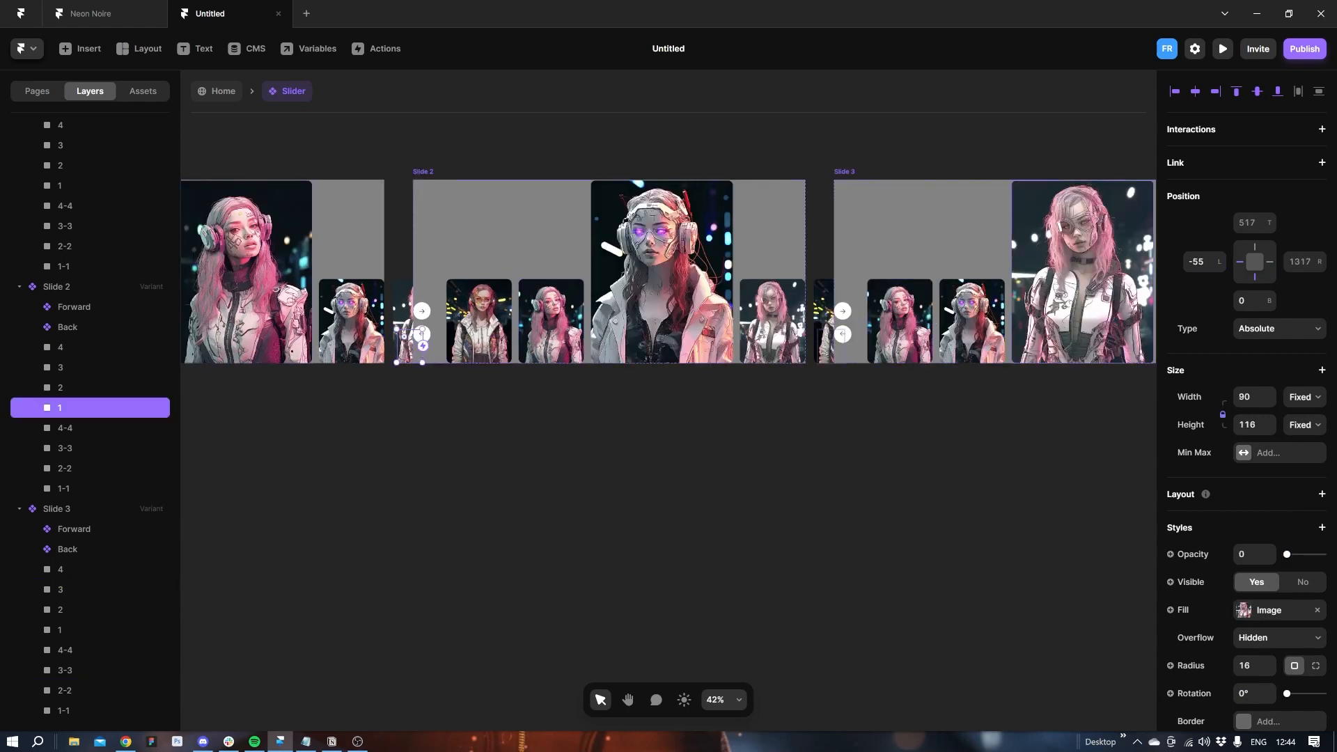
click(1196, 262)
click(76, 589)
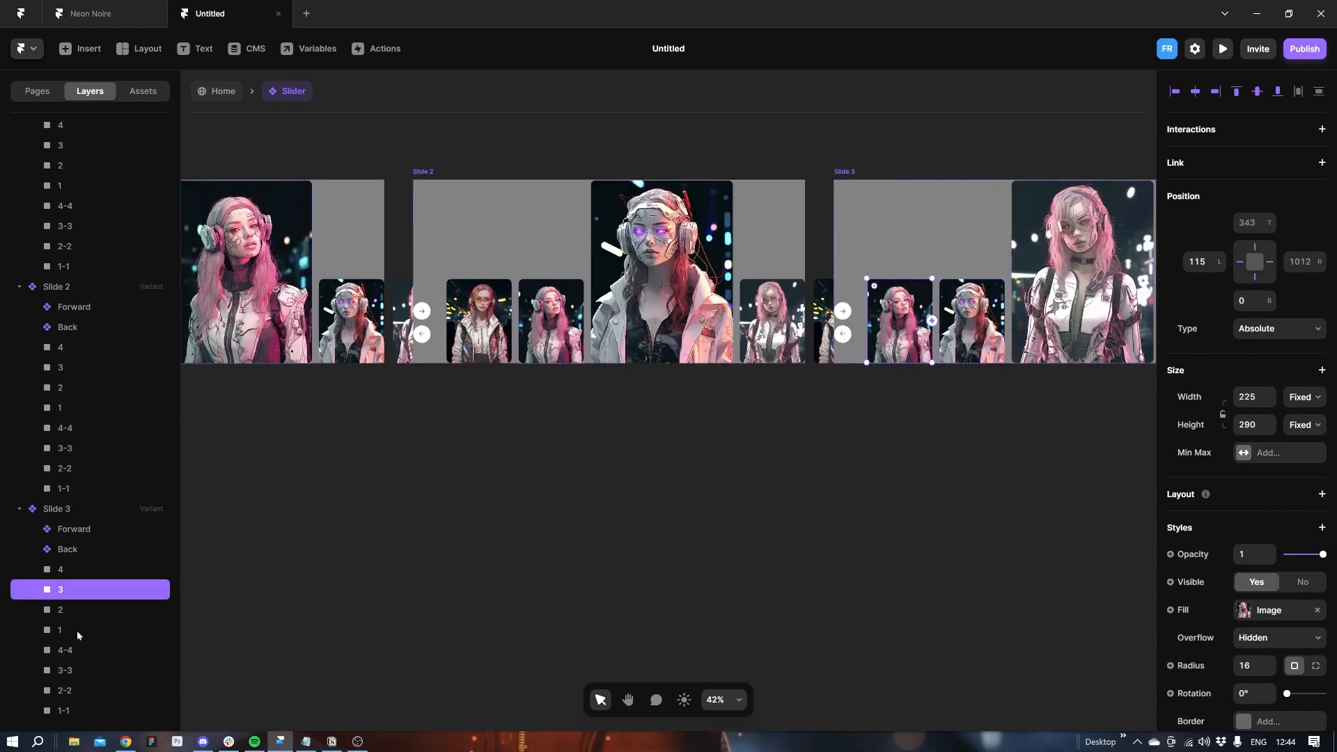
right_click(133, 591)
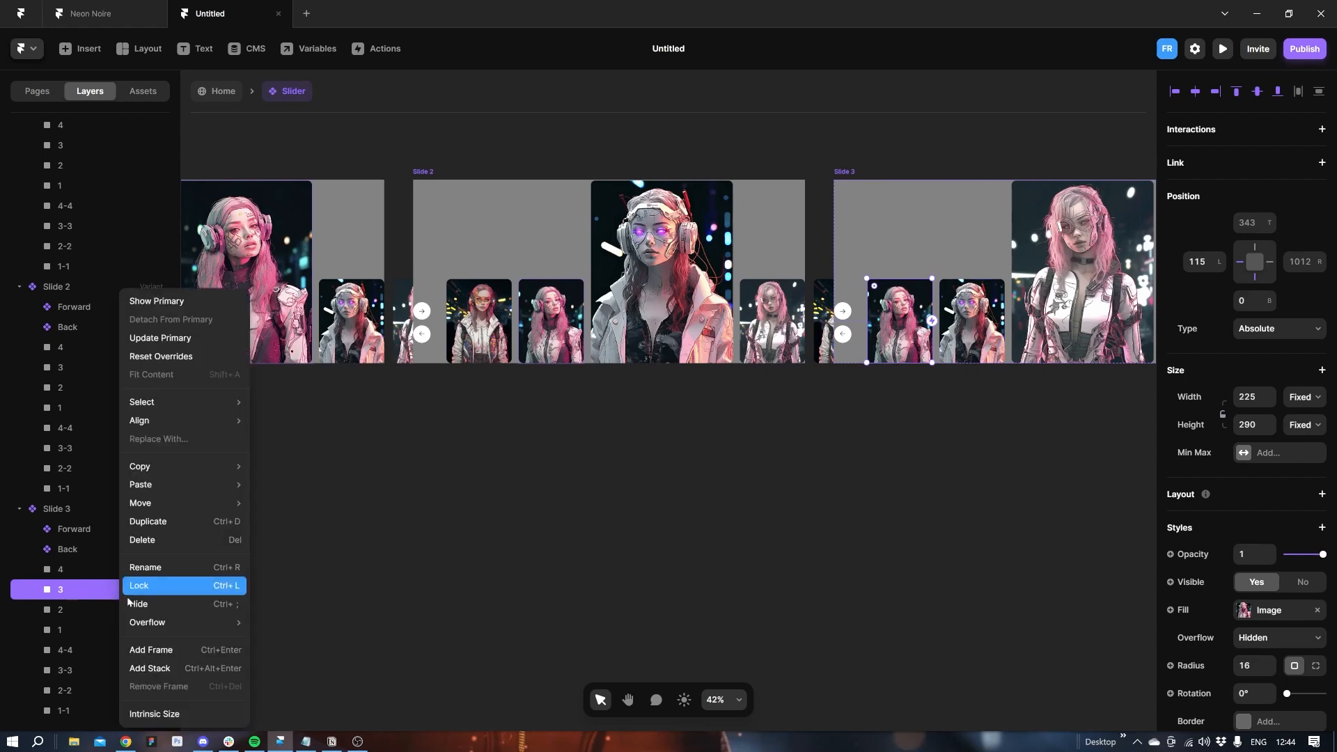
click(146, 586)
Set the left position of image 2 in Slide 3 to -55, matching image 1 in Slide 2.
click(900, 348)
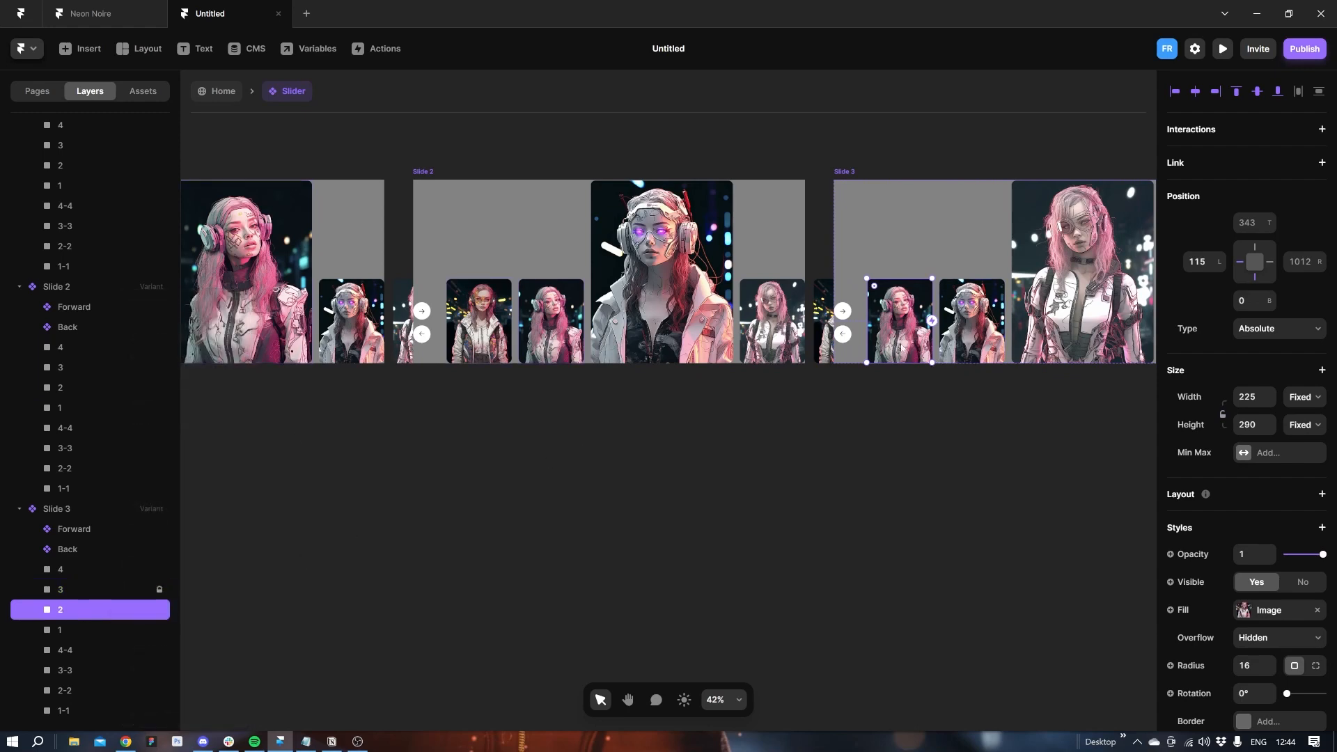
click(1219, 265)
text(-55)
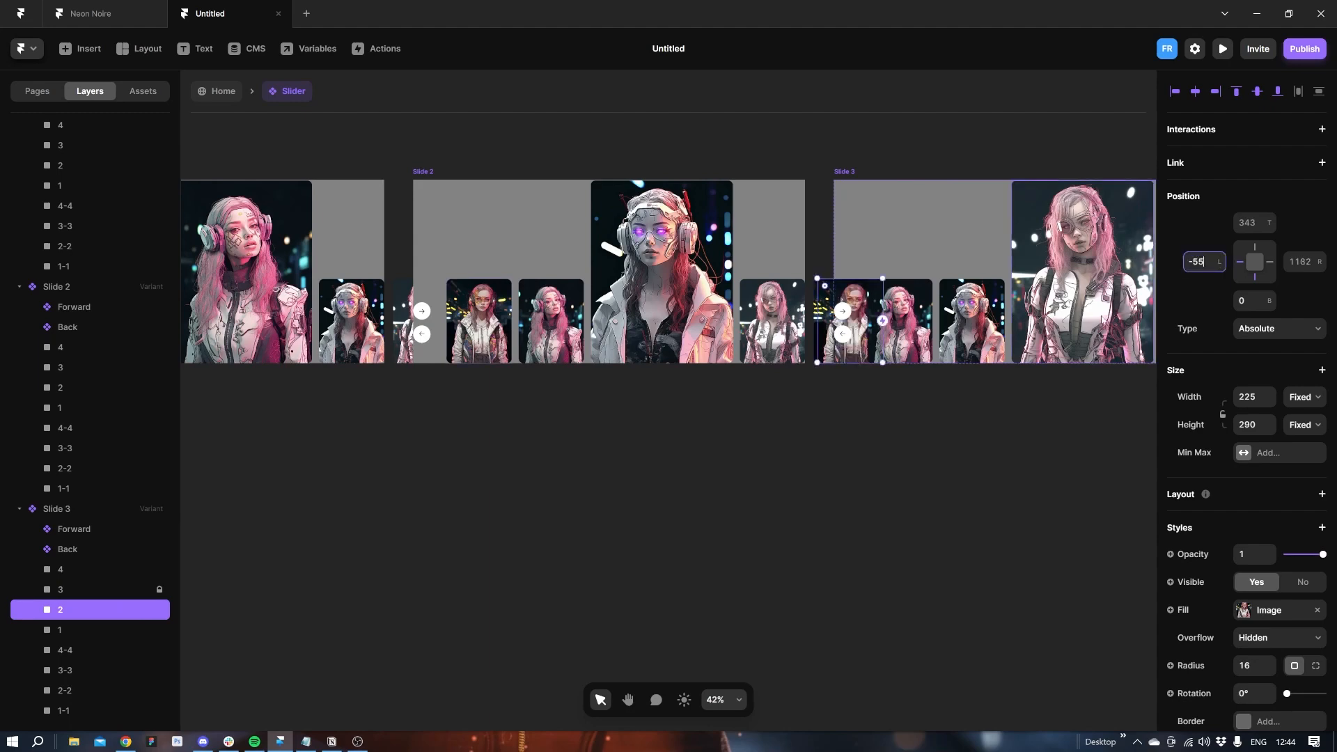
key(Return)
Shrink image 2 in Slide 3 proportionally to 90 wide and reduce its opacity to 0, like image 1 in Slide 2.
click(435, 347)
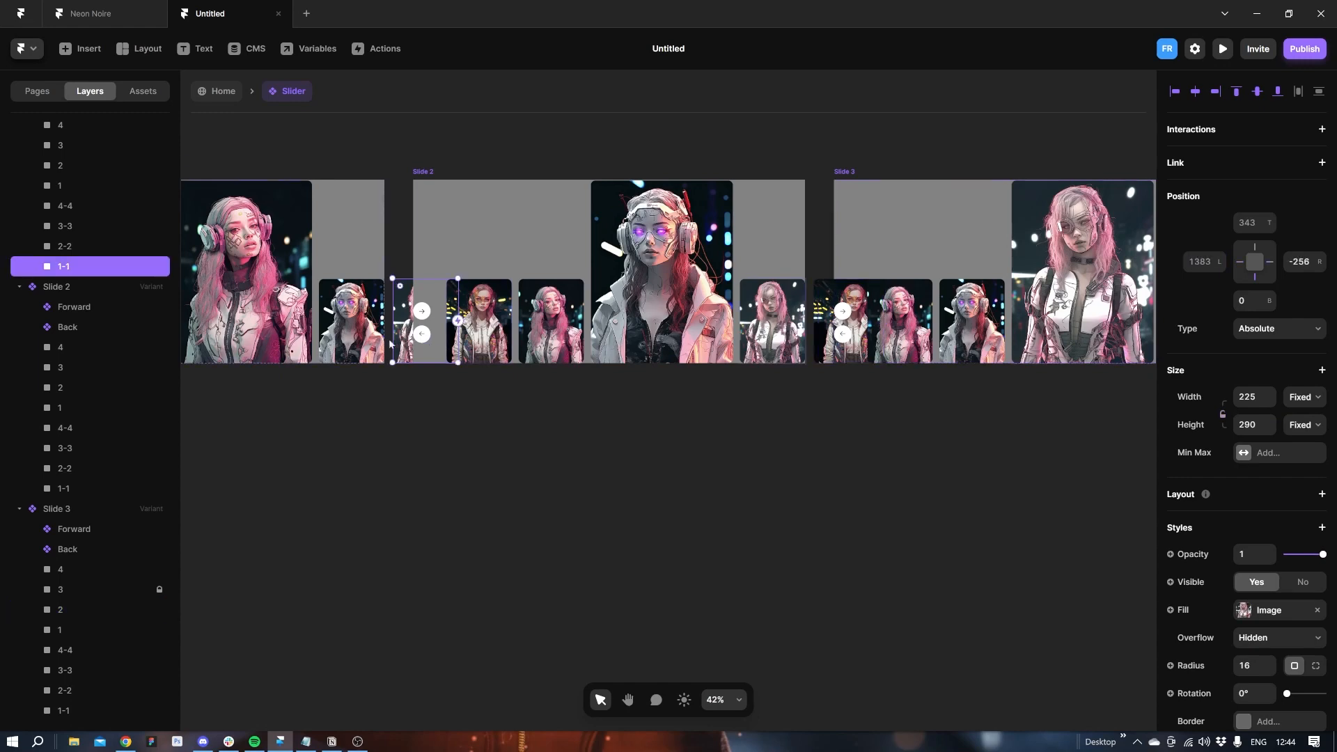
click(506, 452)
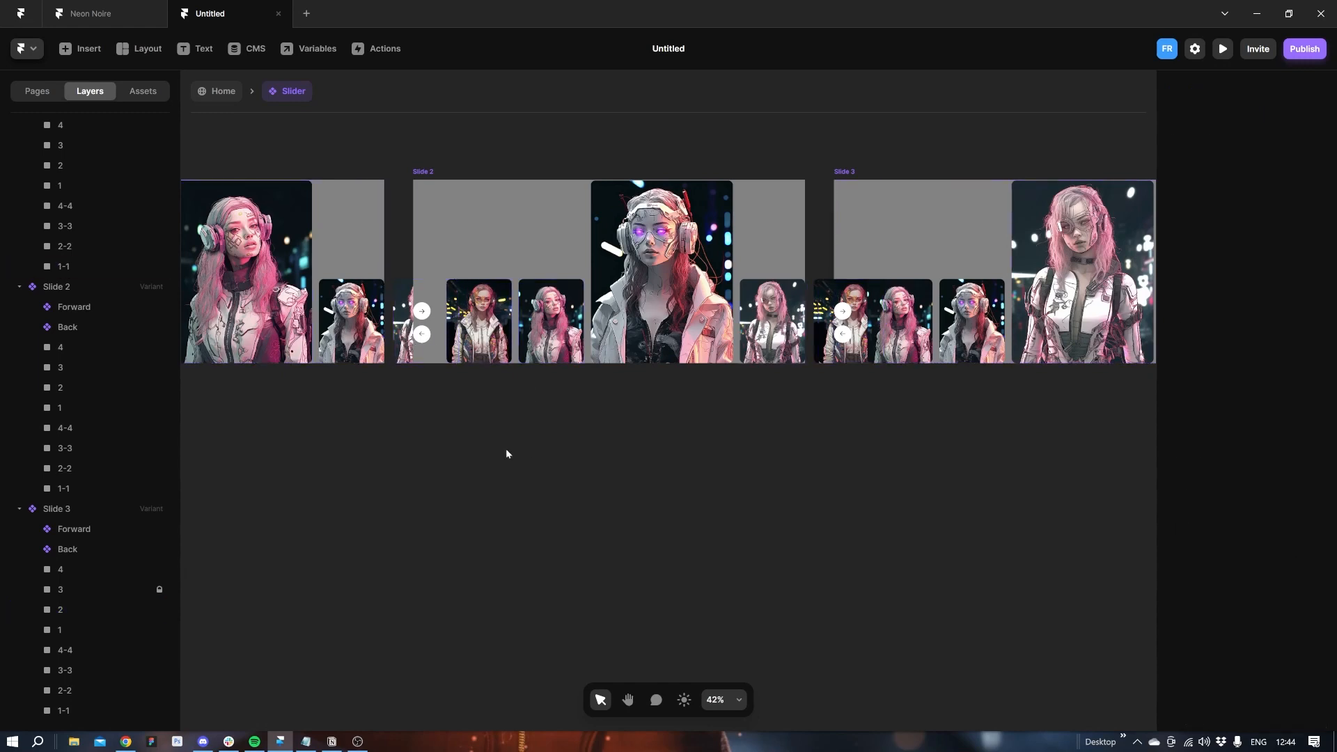
drag(505, 453, 851, 427)
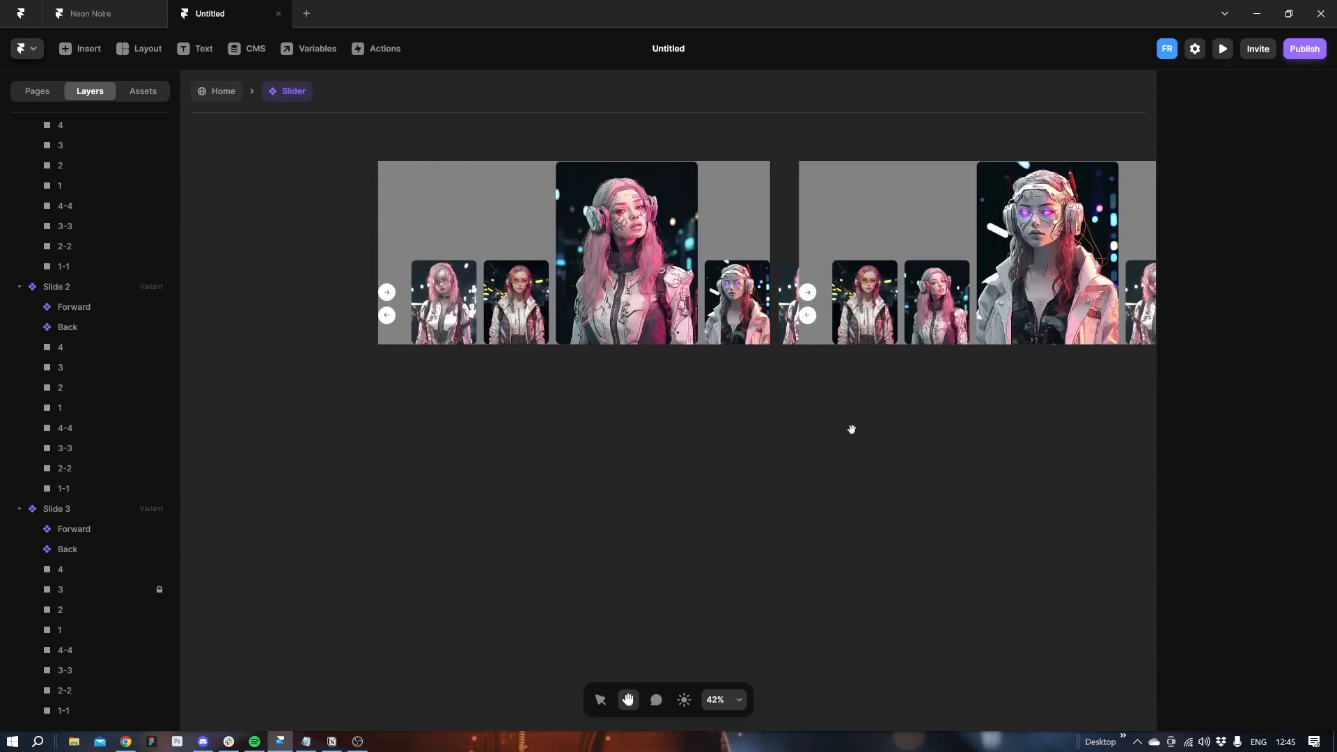
click(804, 339)
click(854, 399)
drag(949, 409, 528, 428)
click(831, 360)
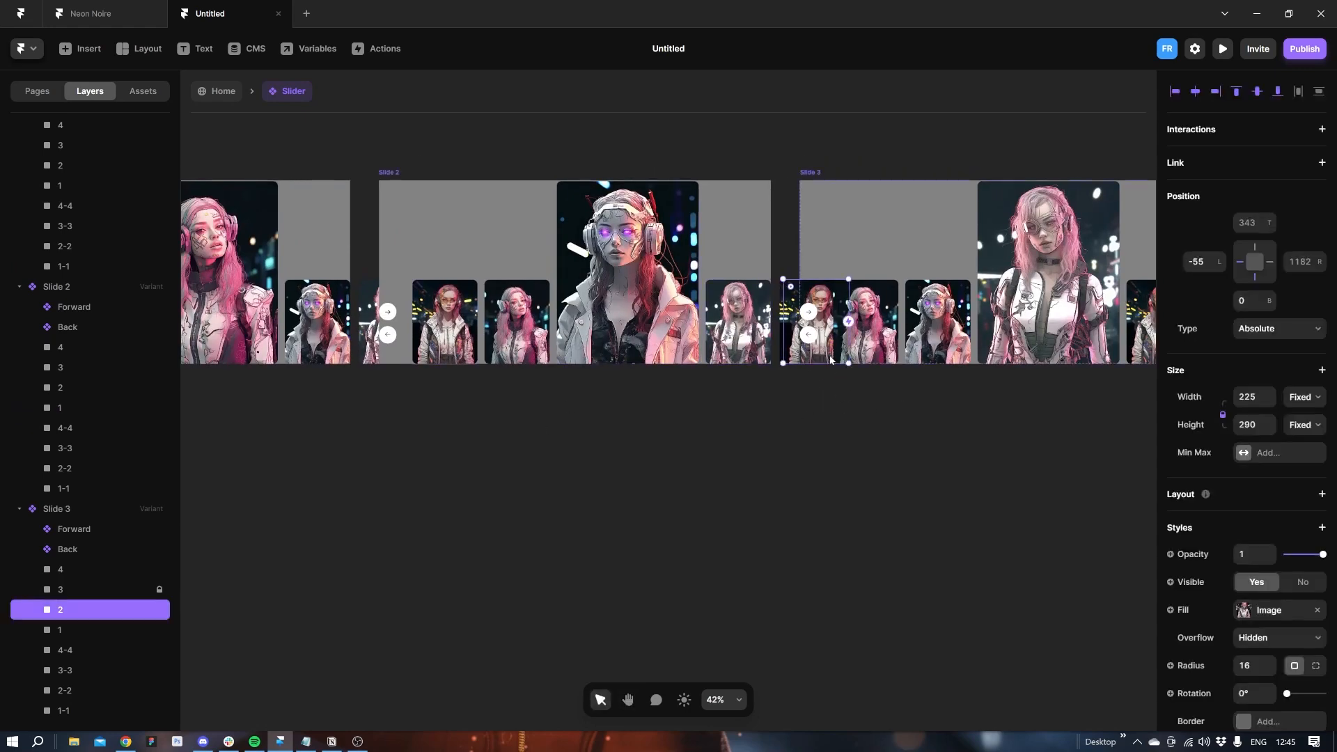
click(1247, 396)
key(Return)
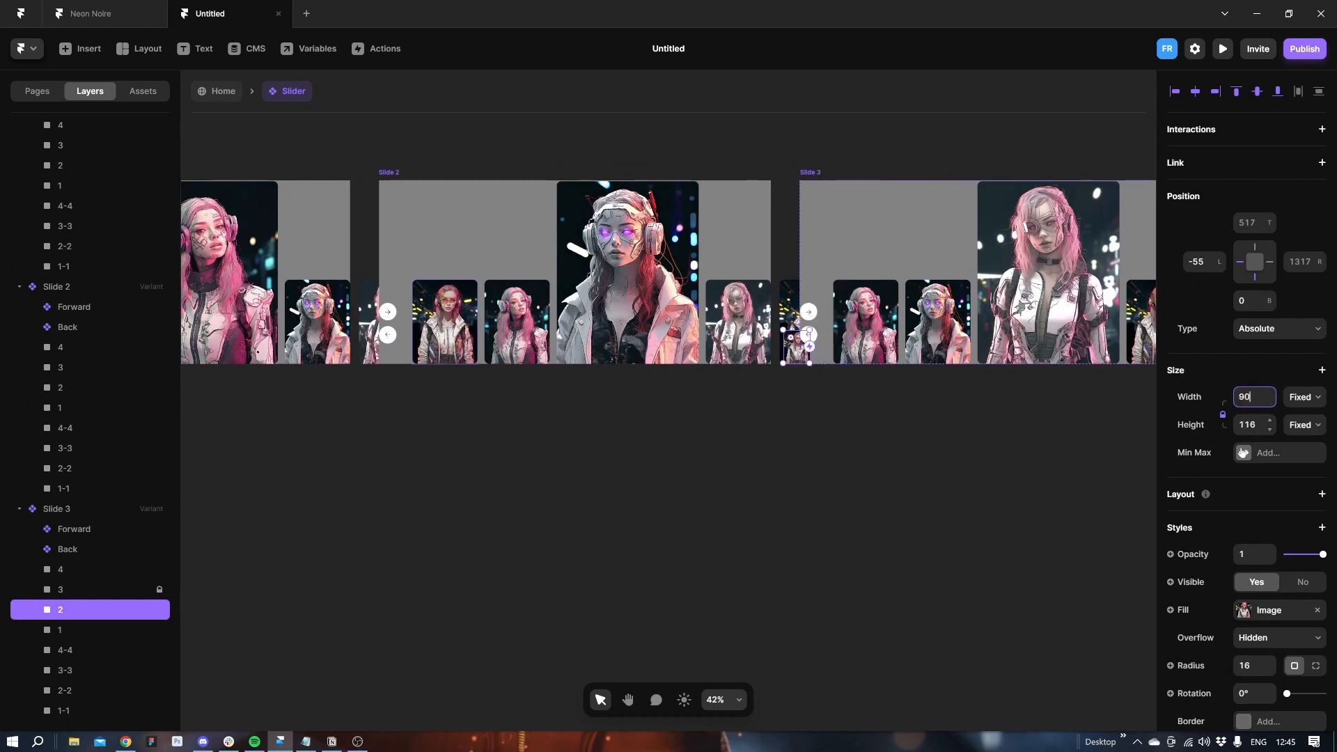
drag(1321, 556, 1282, 557)
click(927, 541)
Duplicate the Slide 3 variant and rename the copy "slide 4".
scroll(928, 541, down, 3)
drag(928, 541, 650, 553)
click(569, 307)
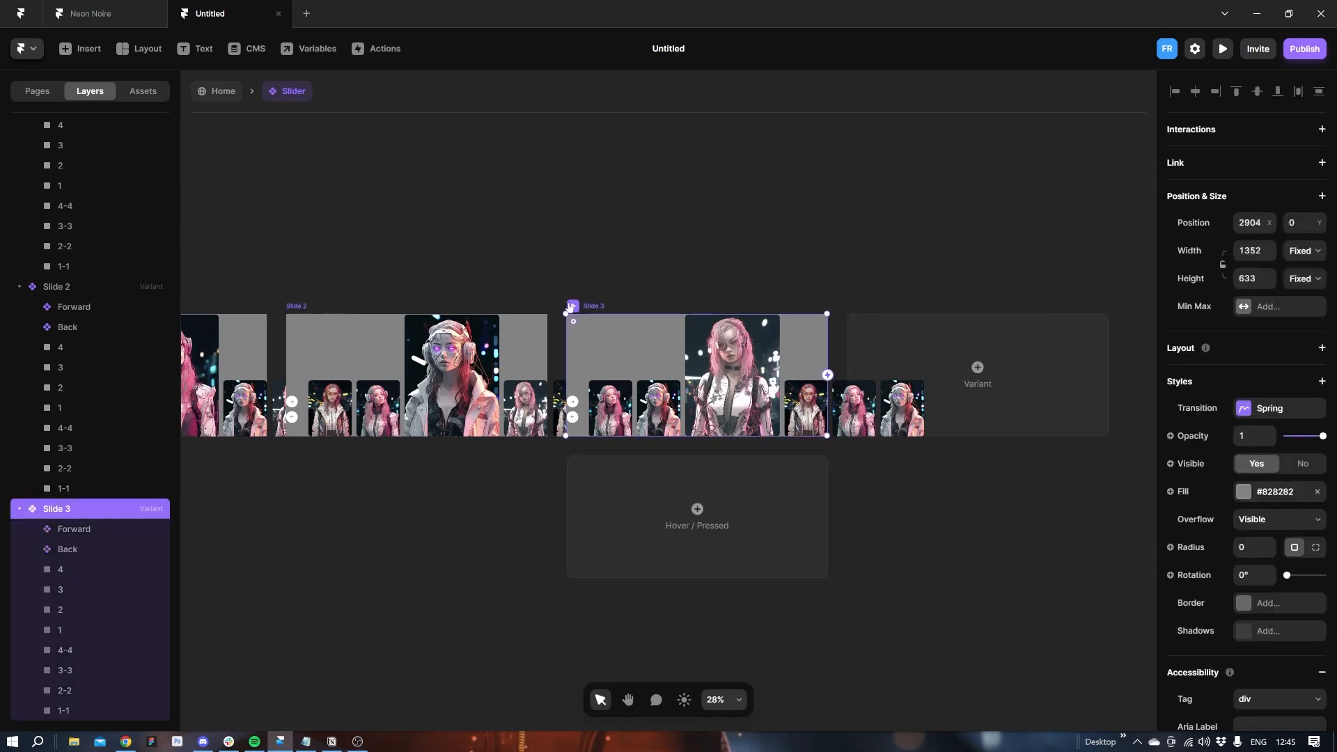
key(ctrl+d)
click(719, 318)
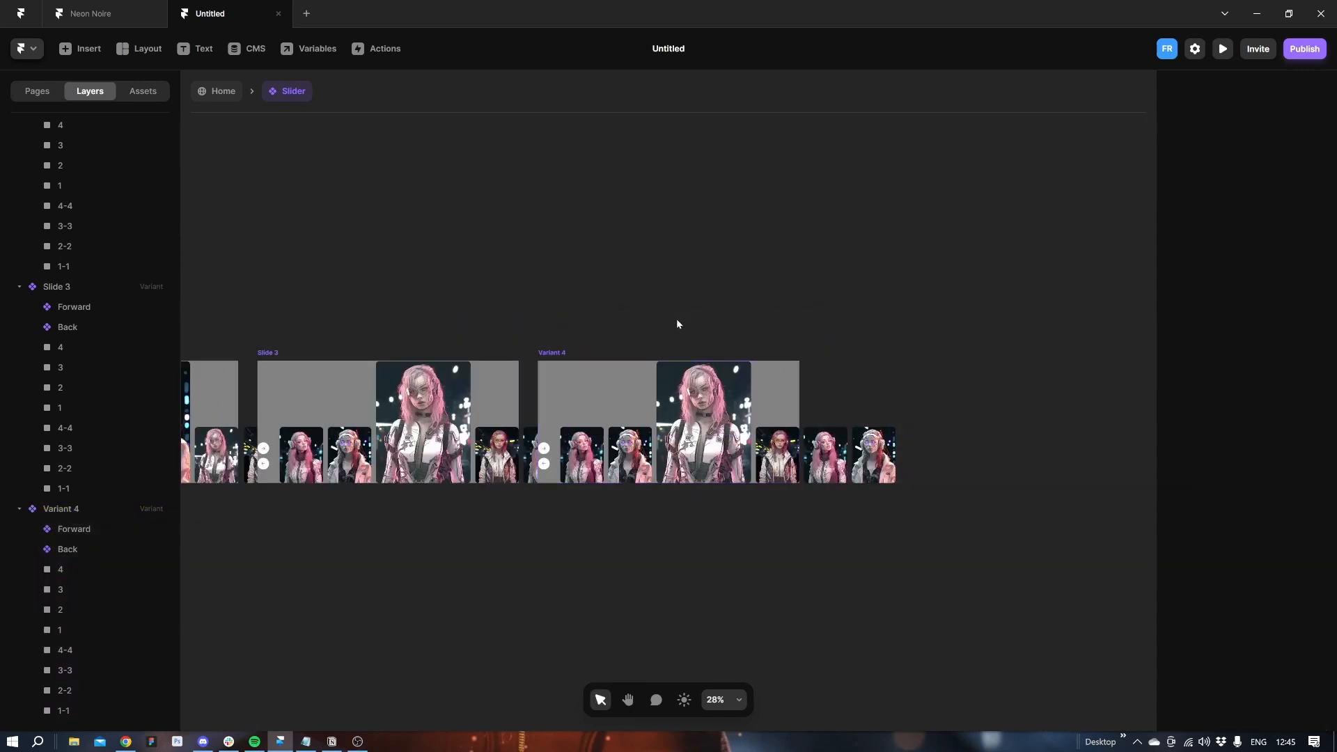
click(562, 353)
double_click(562, 353)
text(S)
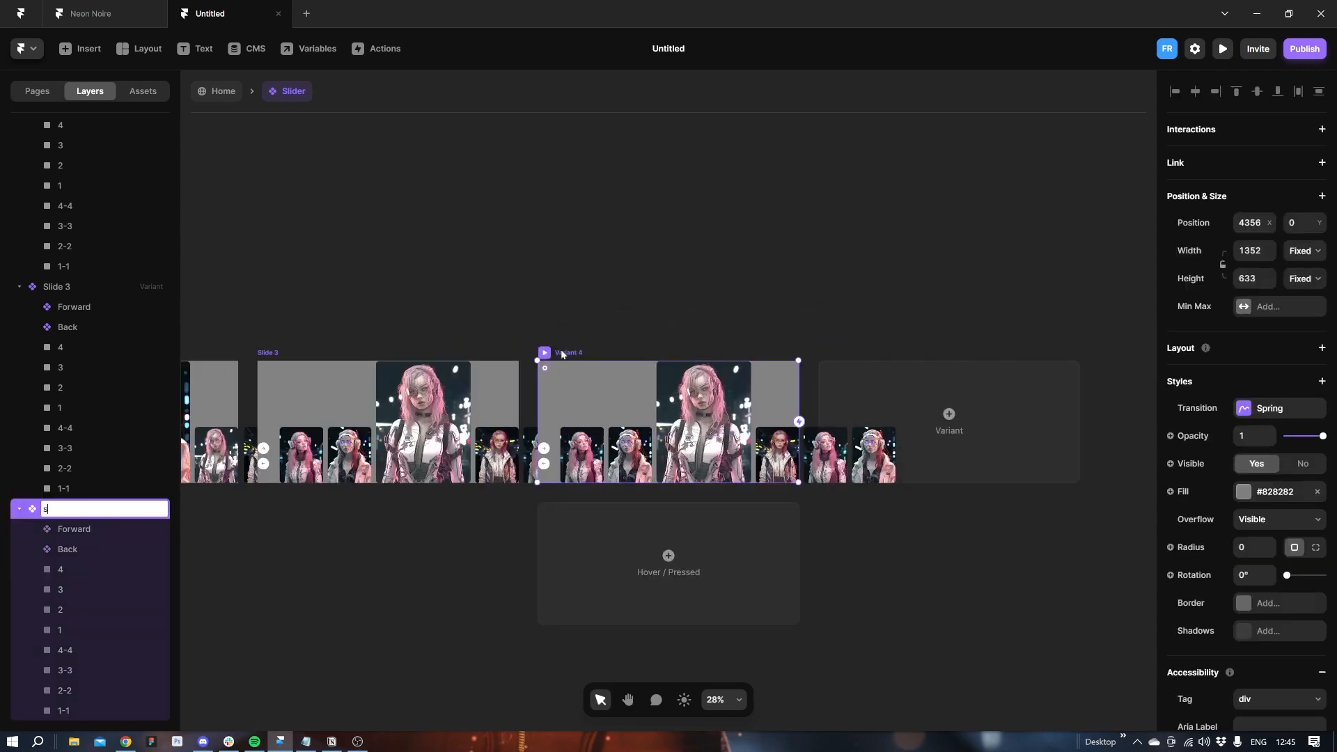
key(Return)
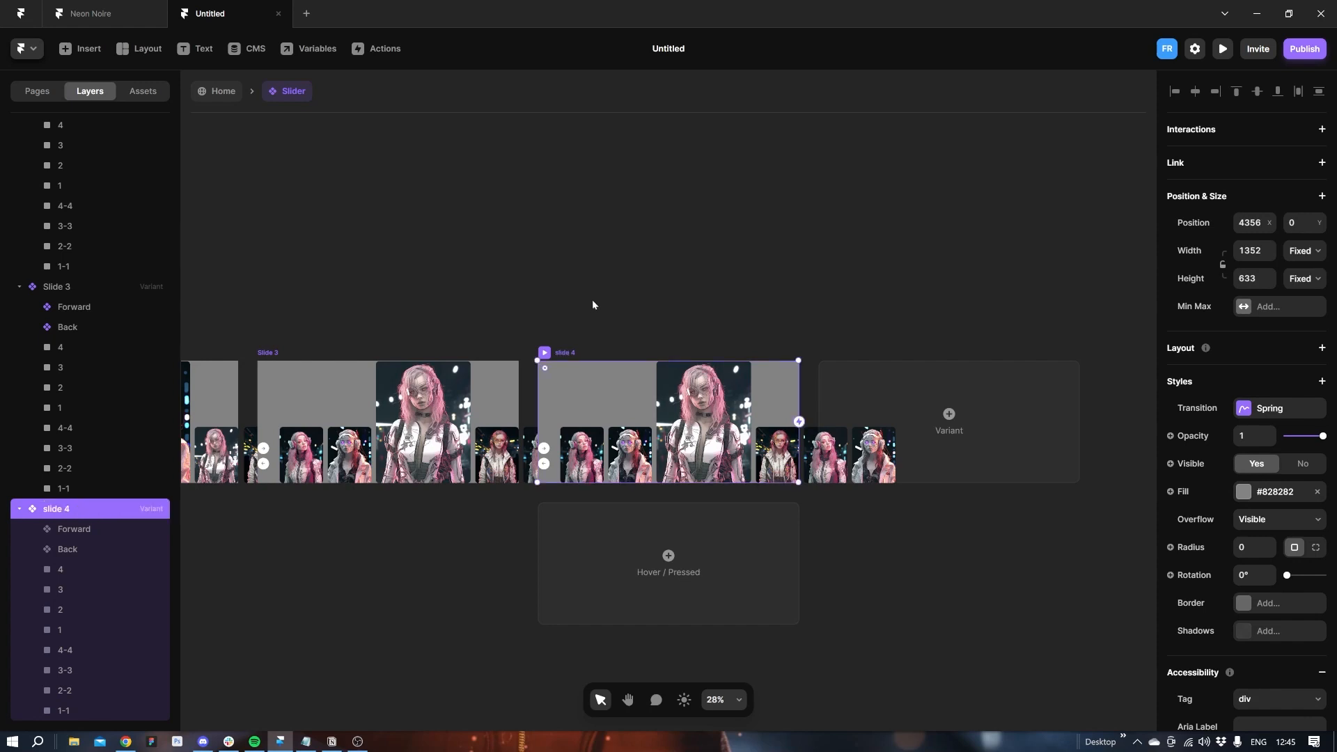
Set the left position of image 3 in slide 4 to -55, shrink it proportionally to 90 wide and fade it out.
click(593, 301)
drag(642, 310, 651, 304)
click(1197, 262)
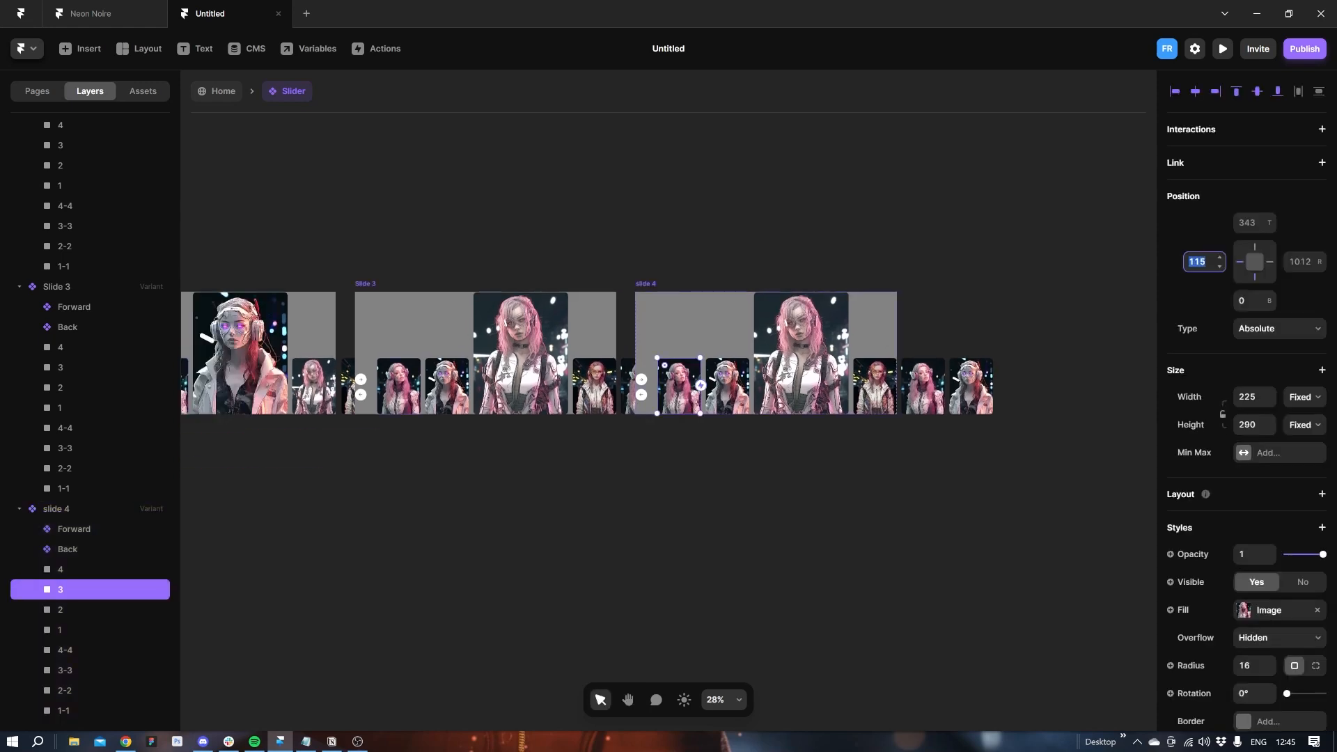
text(-55)
click(1223, 414)
click(1247, 396)
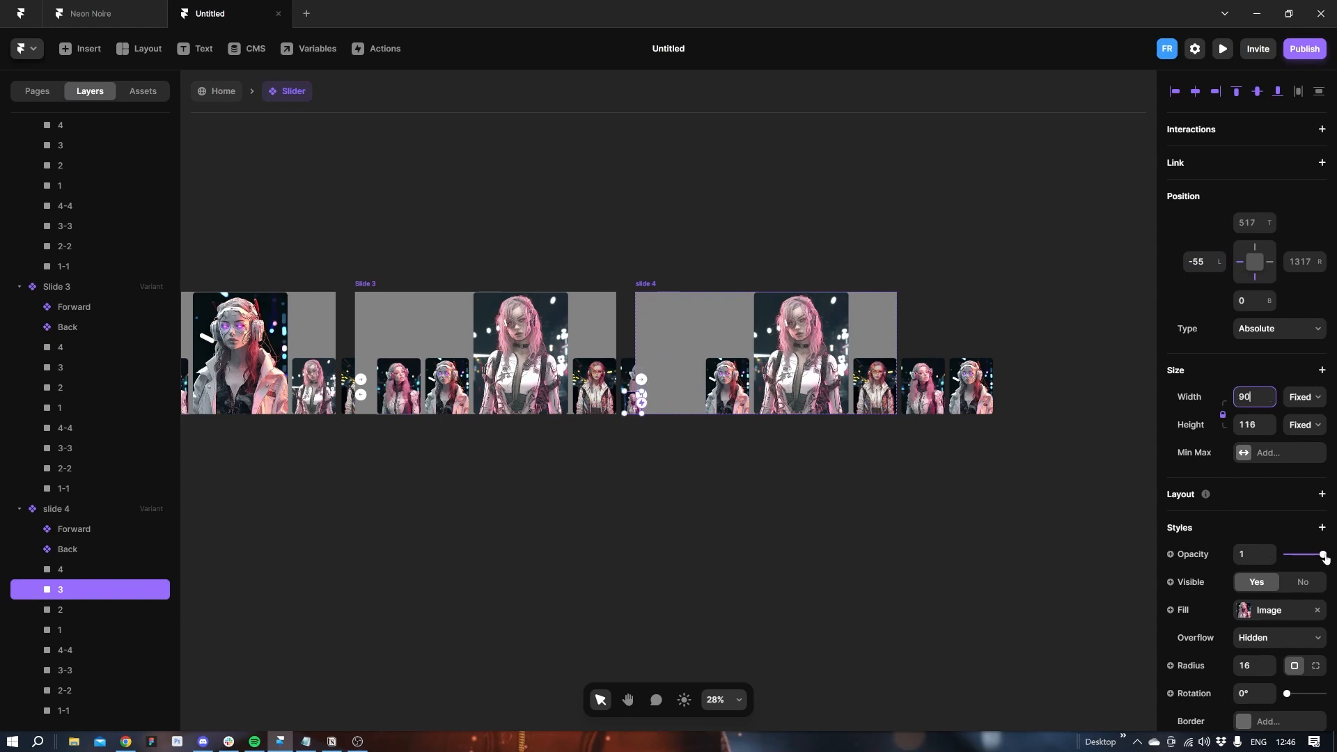
Set the left position of image 4 in slide 4 to 115, copied from image 3 in Slide 3.
click(727, 385)
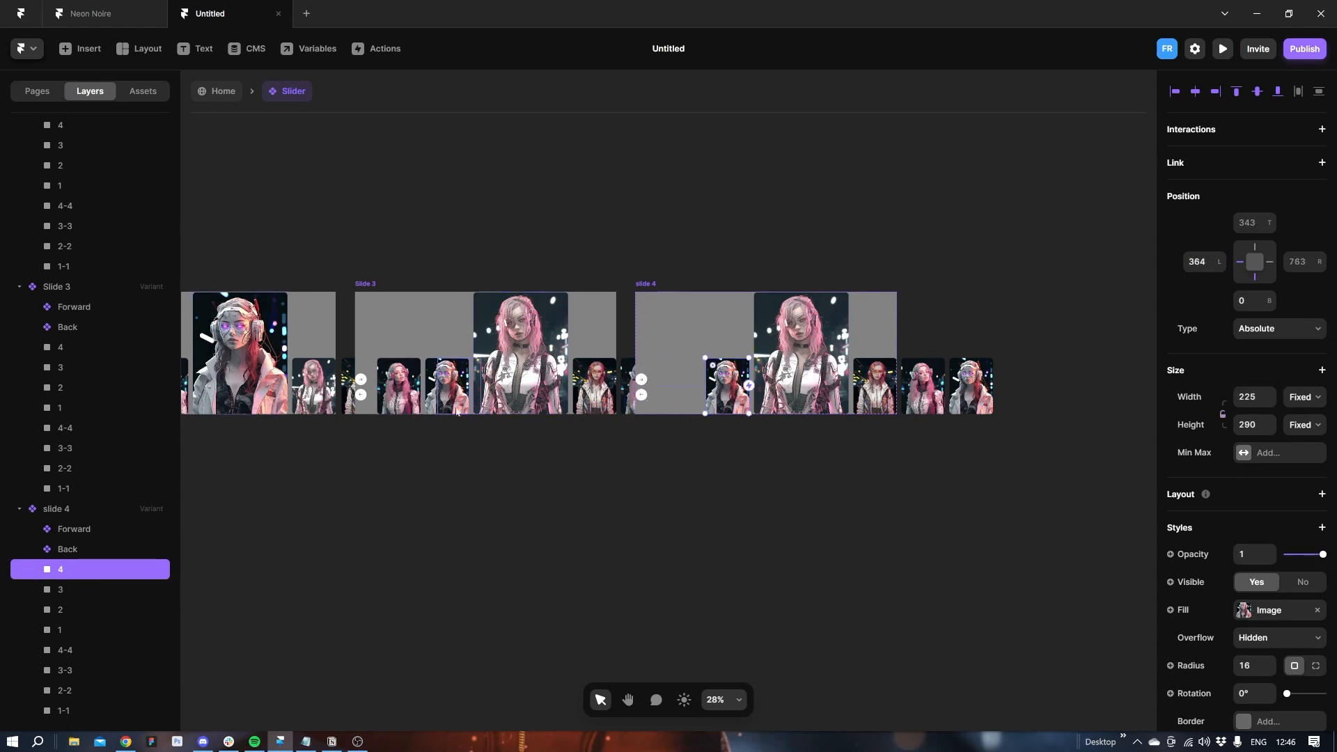
click(410, 406)
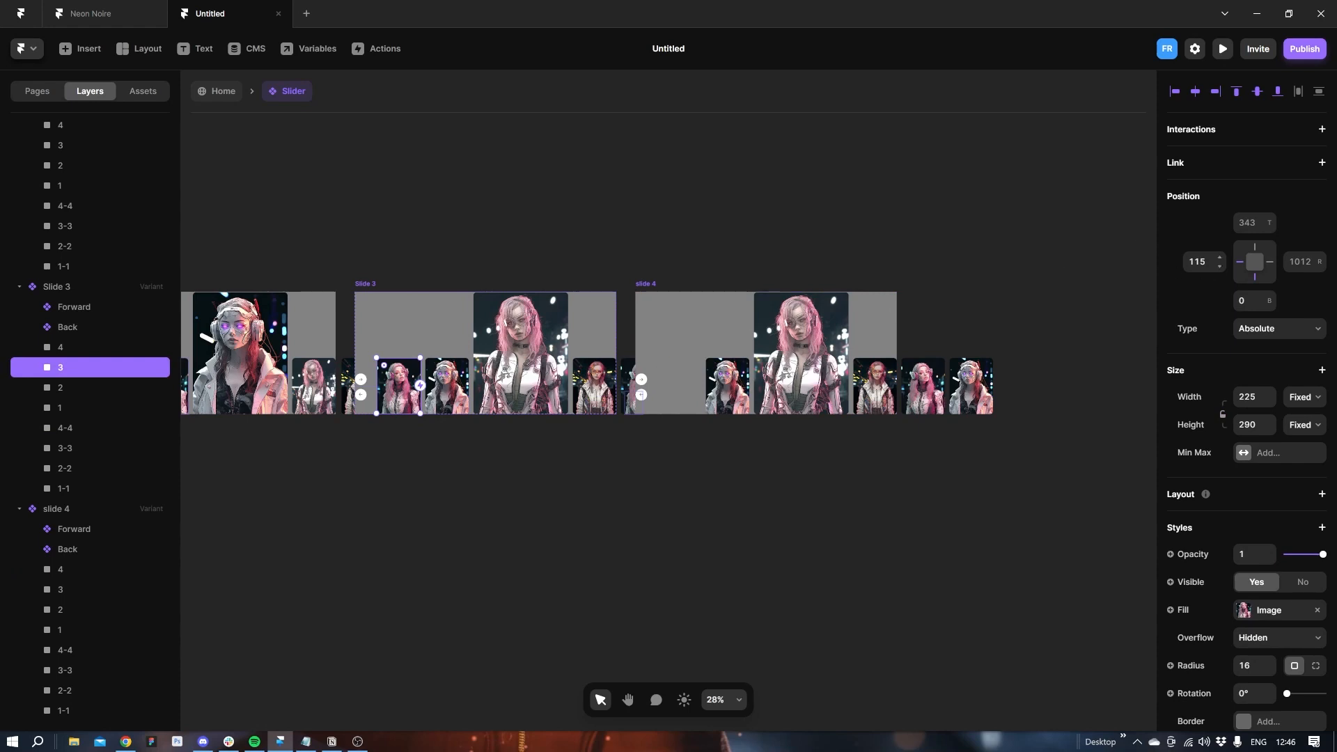
click(727, 385)
click(1197, 261)
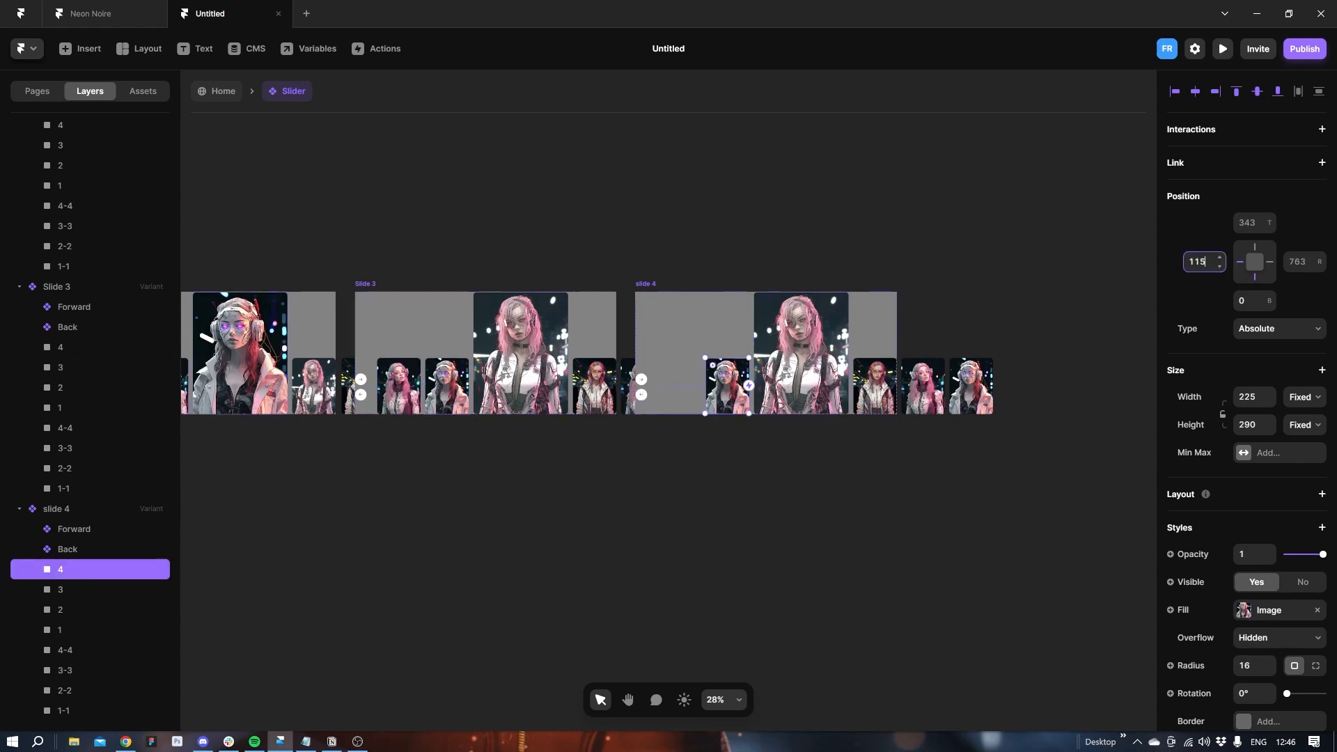
key(Return)
Set image 1-1 in slide 4 to left position 364, matching image 4 in Slide 3, and resize it to 225 by 290.
click(459, 383)
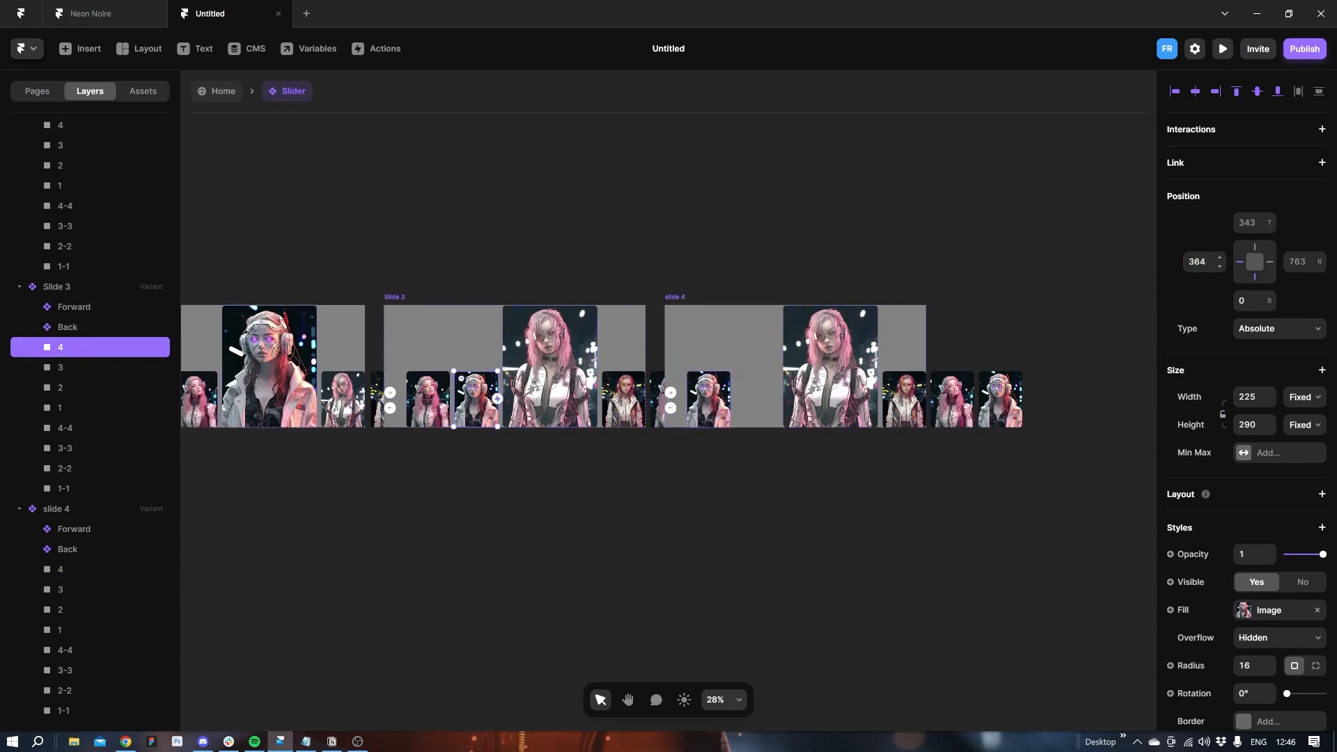
click(1197, 261)
click(836, 348)
click(1253, 396)
text(225)
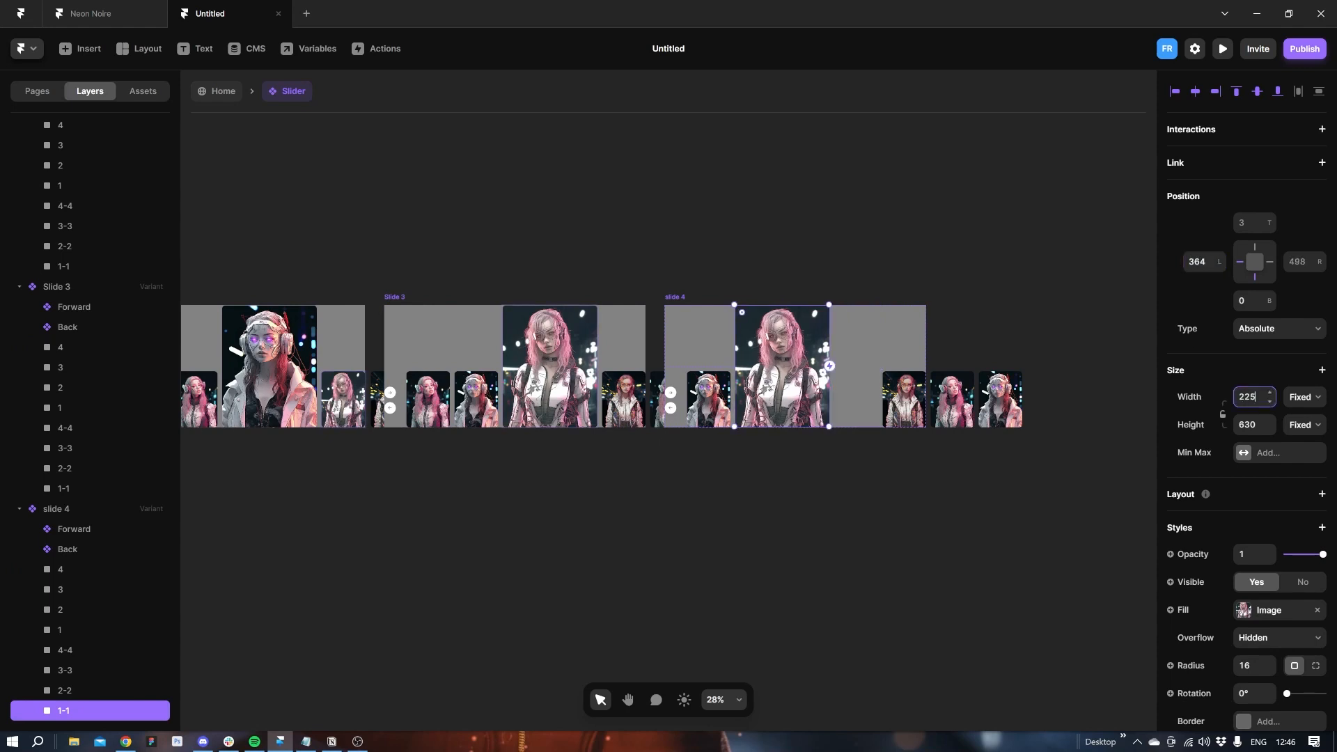
key(Tab)
text(290)
Set image 2-2 in slide 4 to left position 613, copied from image 1-1 in Slide 3, and enlarge it to 490 by 630.
click(549, 366)
click(1197, 261)
key(ctrl+c)
click(904, 398)
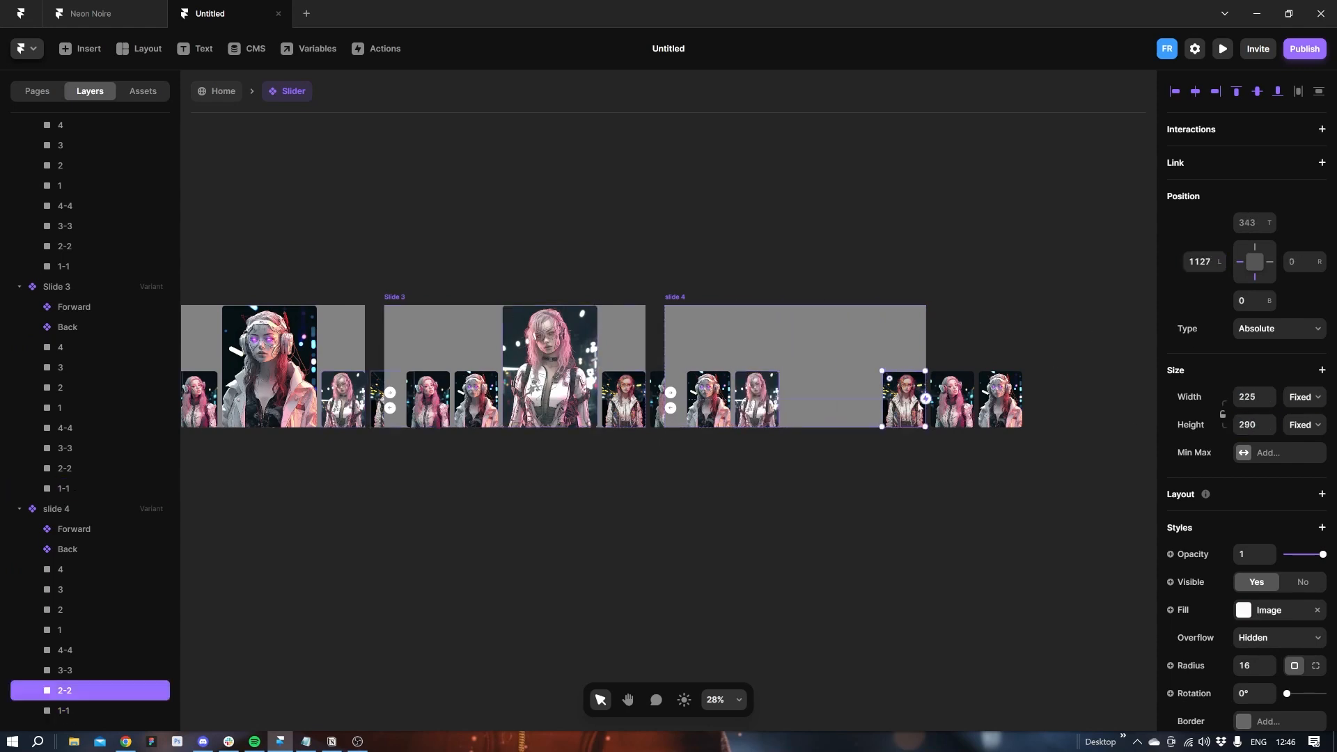
click(1197, 261)
key(ctrl+v)
click(1252, 390)
text(490)
key(Tab)
text(630)
key(Return)
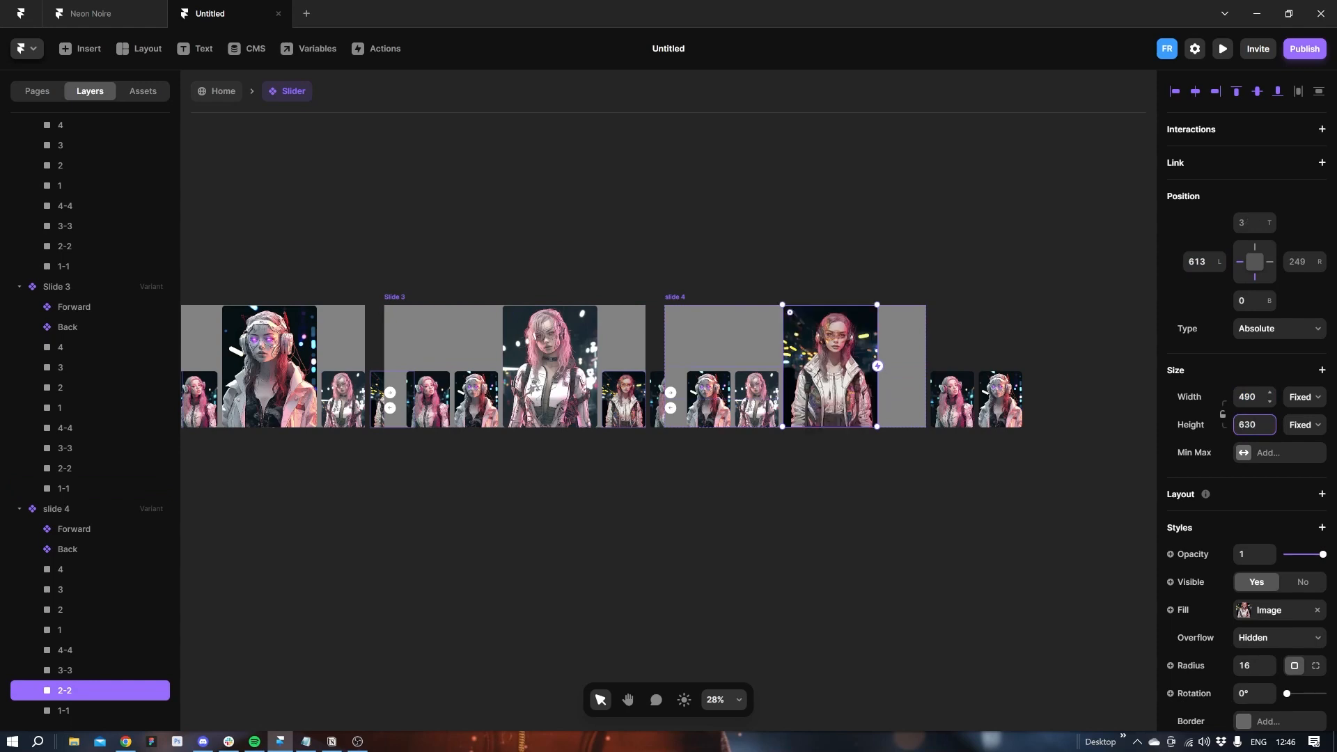
Set the left position of image 3-3 in slide 4 to 1127, copied from image 2-2 in Slide 3, and shift image 4-4 one place left.
click(623, 399)
click(1199, 261)
key(ctrl+c)
click(952, 398)
click(1199, 261)
key(ctrl+v)
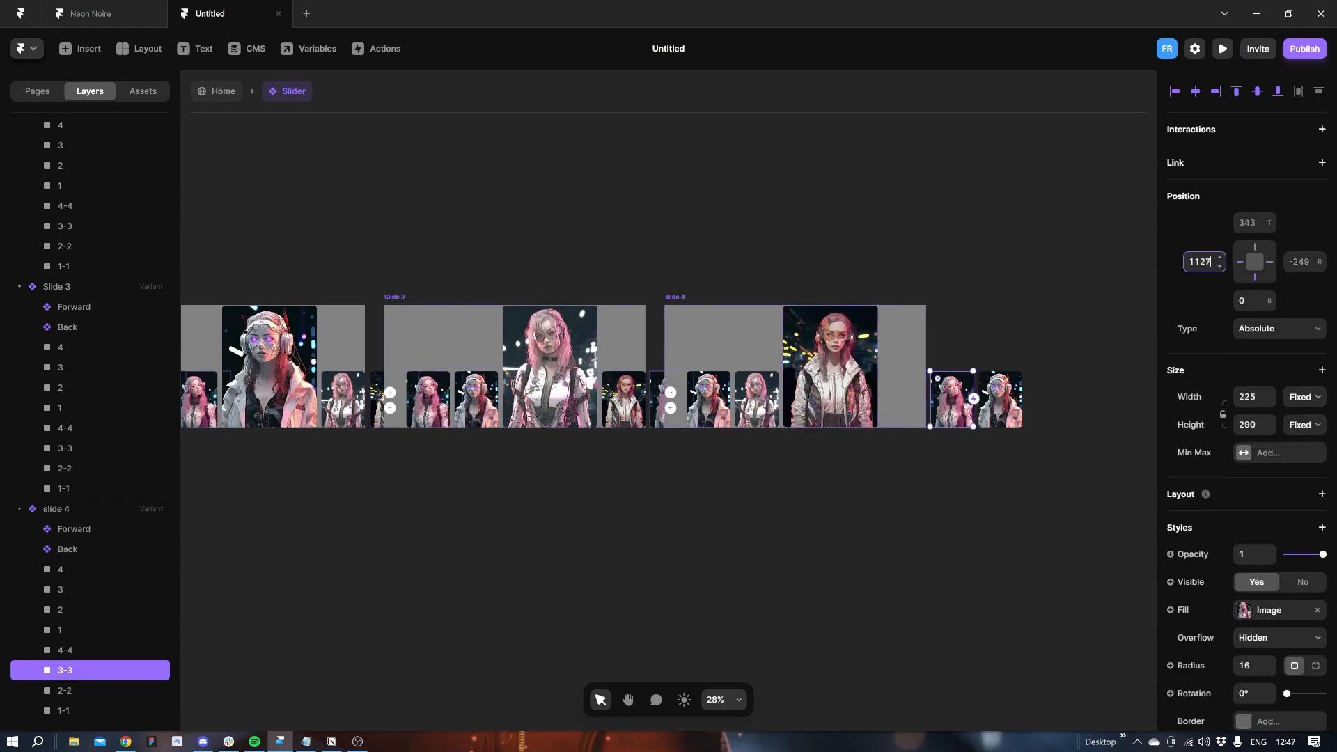
drag(997, 404, 949, 403)
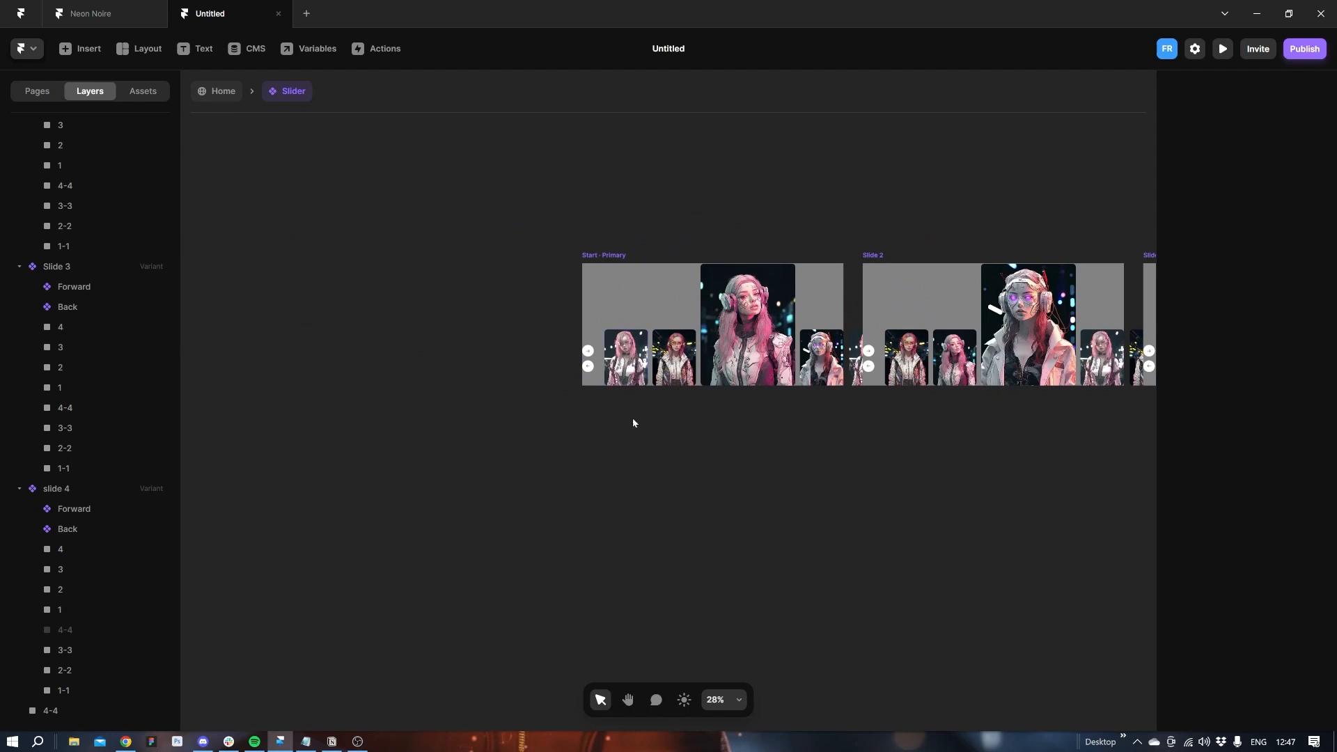
Lock the proportions of the Back button in the Start variant and shrink it to 1 wide.
scroll(630, 429, up, 5)
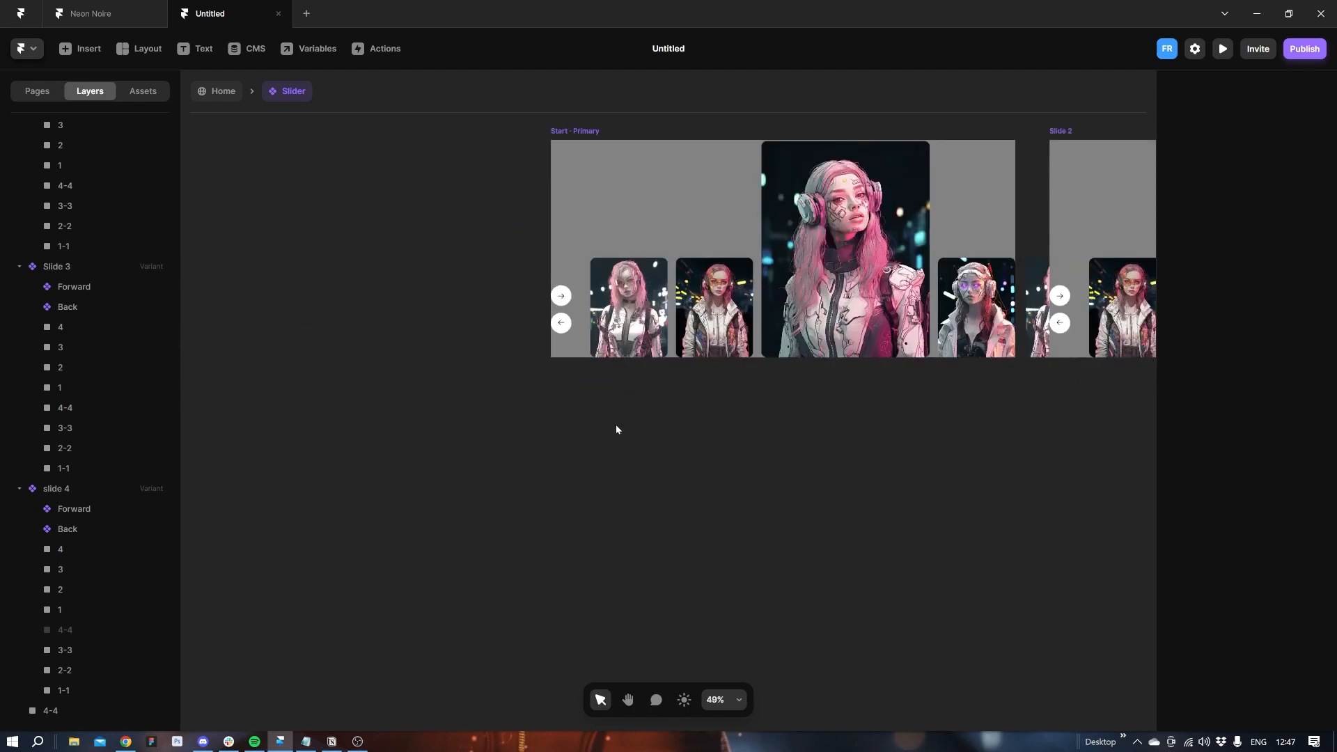
key(space)
scroll(611, 426, up, 1)
click(563, 366)
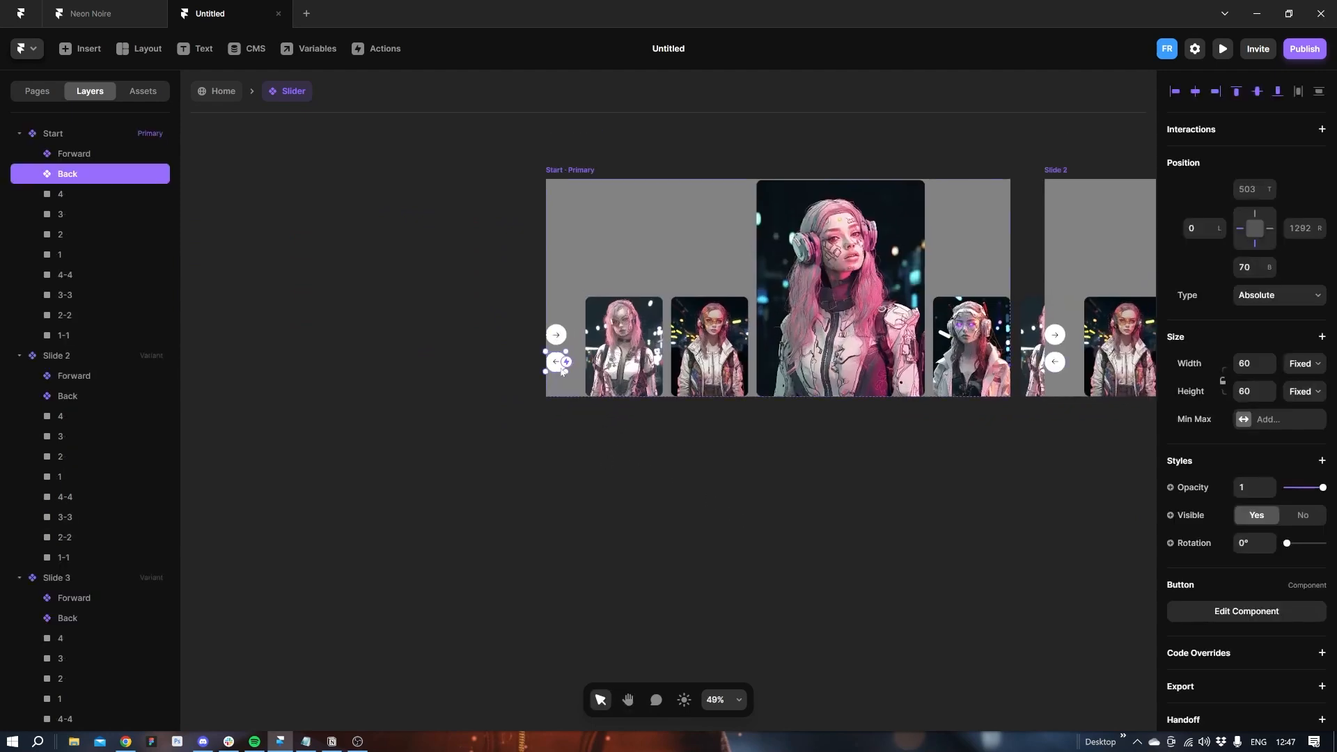
click(1222, 381)
text(1)
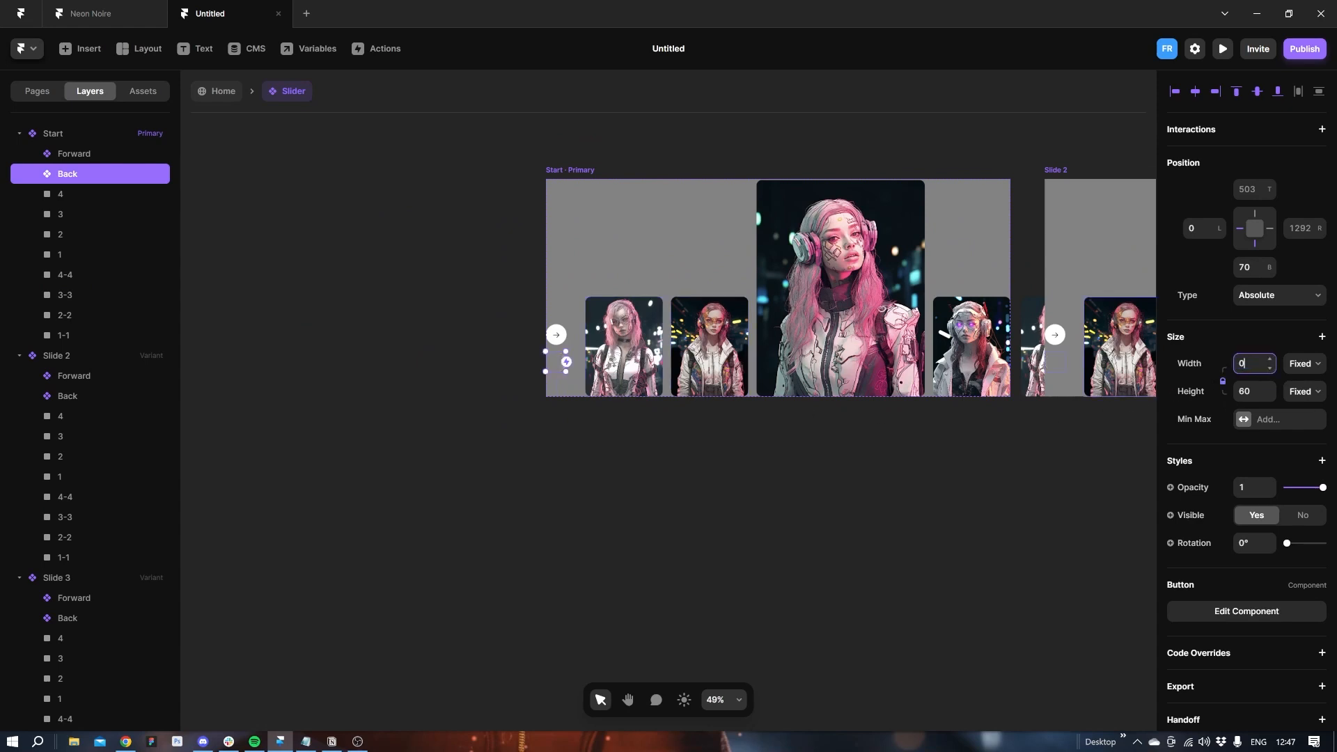
Move the Forward button in the Start variant down to a bottom offset of 100.
click(557, 344)
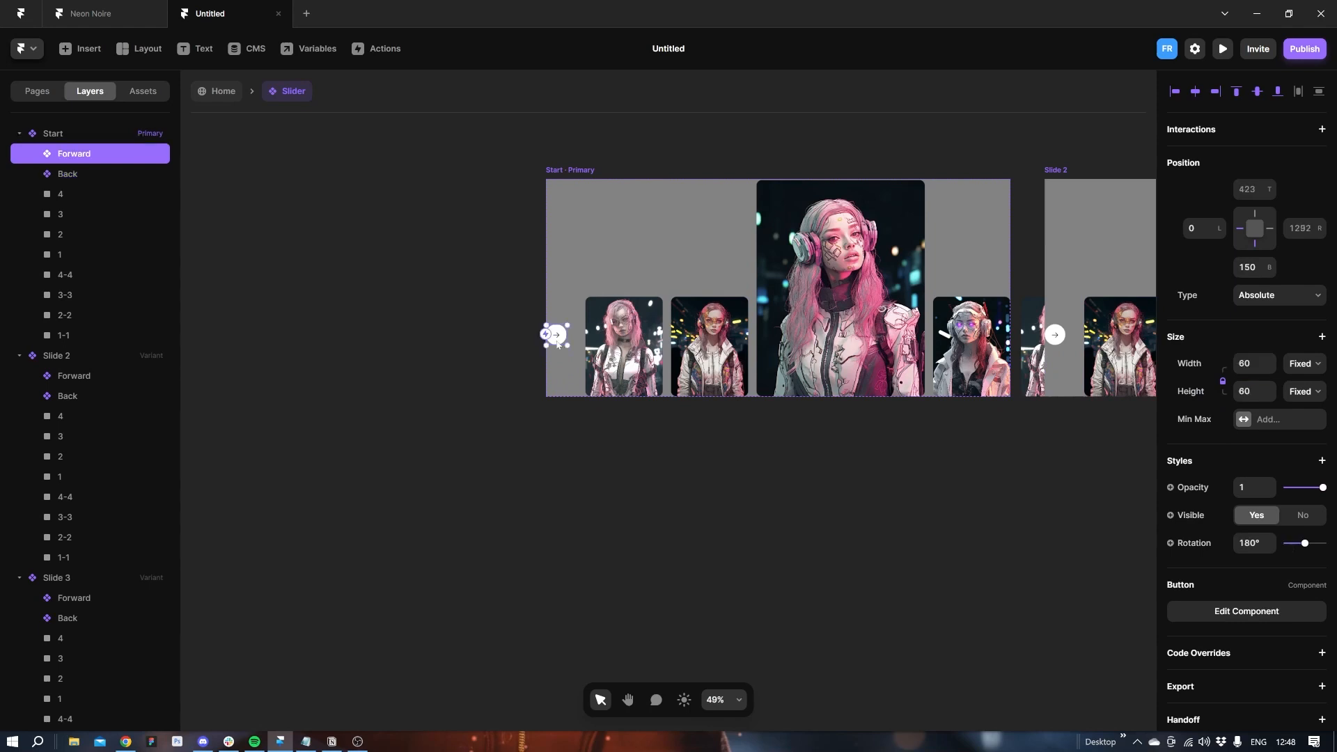
key(shift+Down)
key(shift+Down)
key(shift+Down)
key(shift+Down)
key(shift+Down)
key(shift+Down)
Move the Forward button in Slide 2 back up to a bottom offset of 150.
click(1053, 170)
drag(1042, 152, 852, 159)
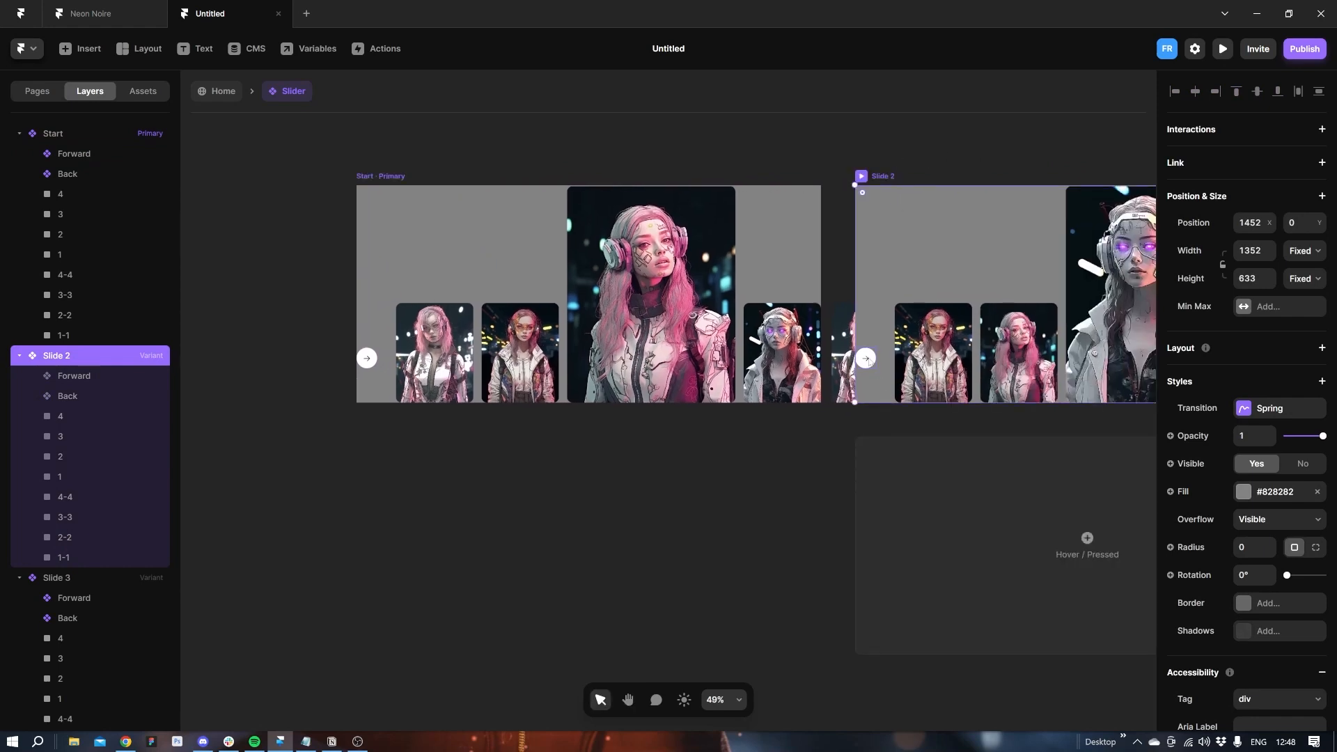
click(865, 358)
key(shift+Up)
key(shift+Up)
key(shift+Up)
key(shift+Up)
key(shift+Up)
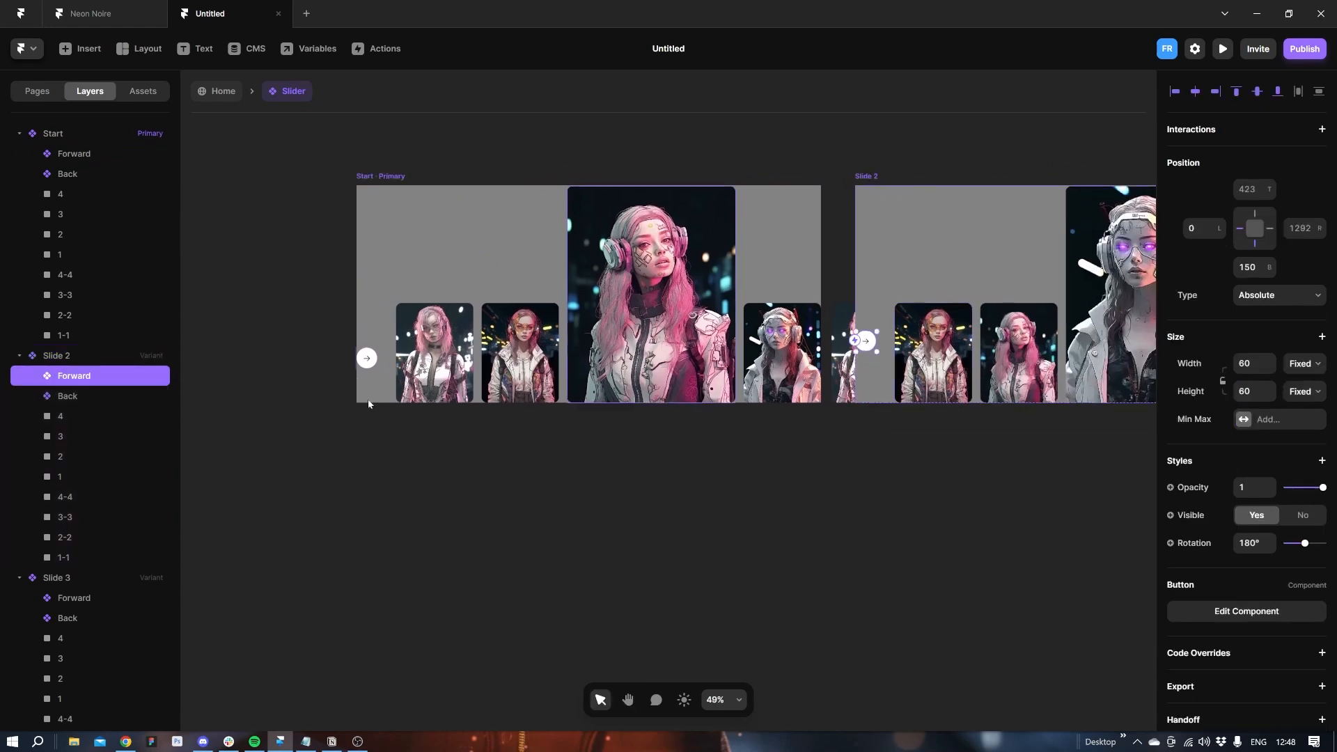
Enlarge the Back button in Slide 2 proportionally to 60 wide.
click(91, 394)
click(1252, 363)
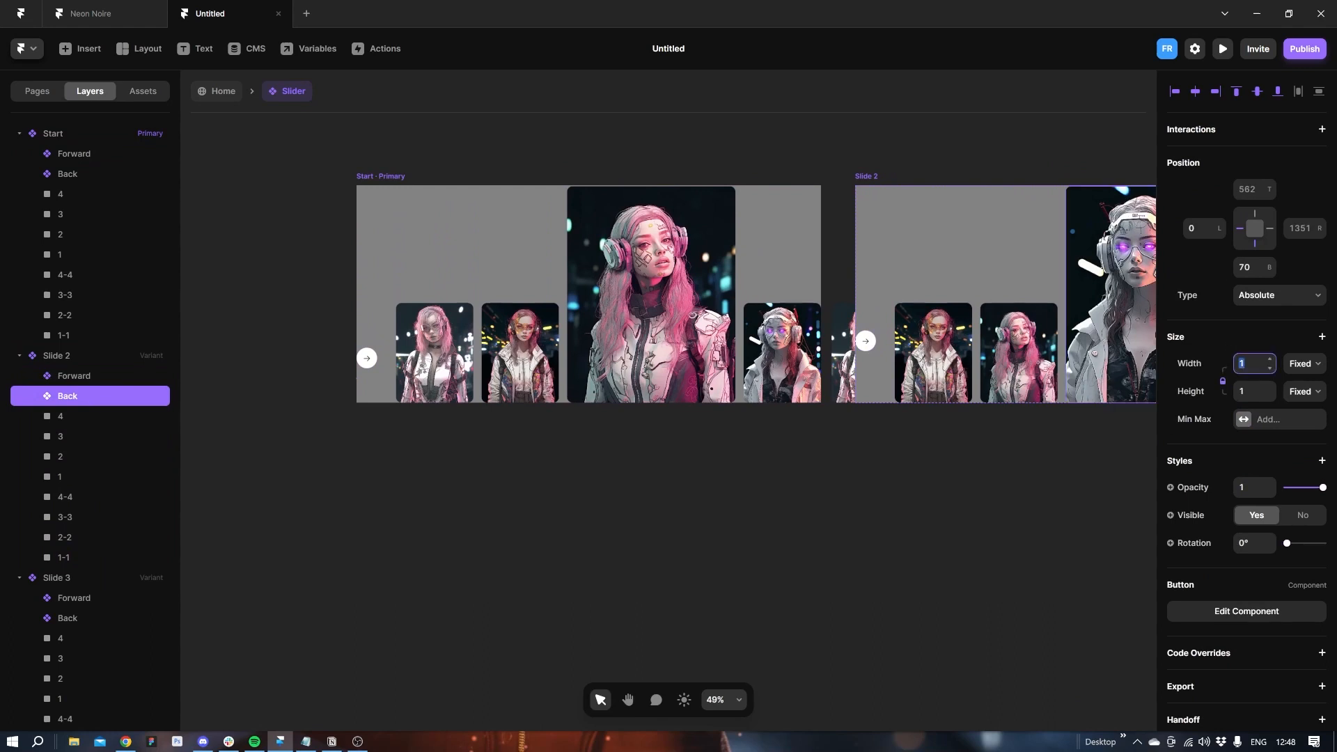
text(60)
key(Return)
Set the bottom offset of the Forward button in Slide 3 to 150, matching the one in Slide 2.
click(875, 585)
key(h)
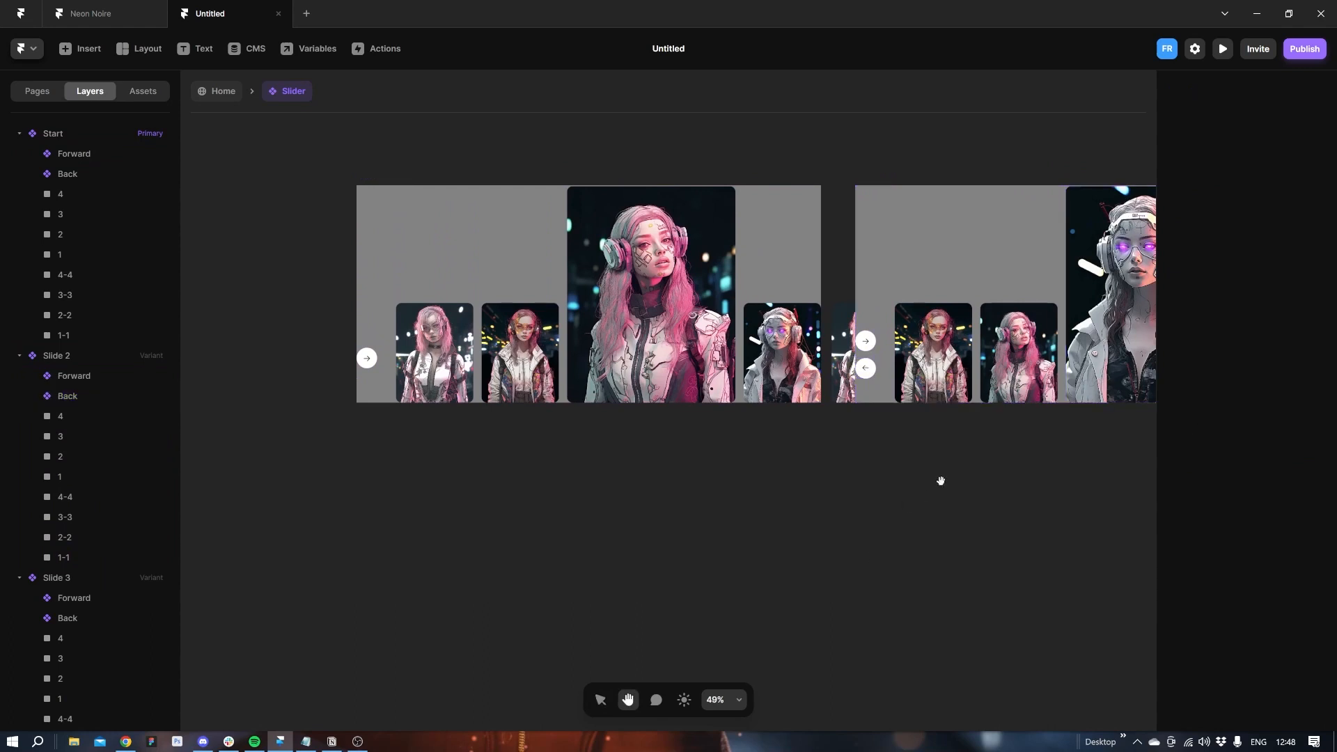
drag(940, 478, 451, 495)
key(v)
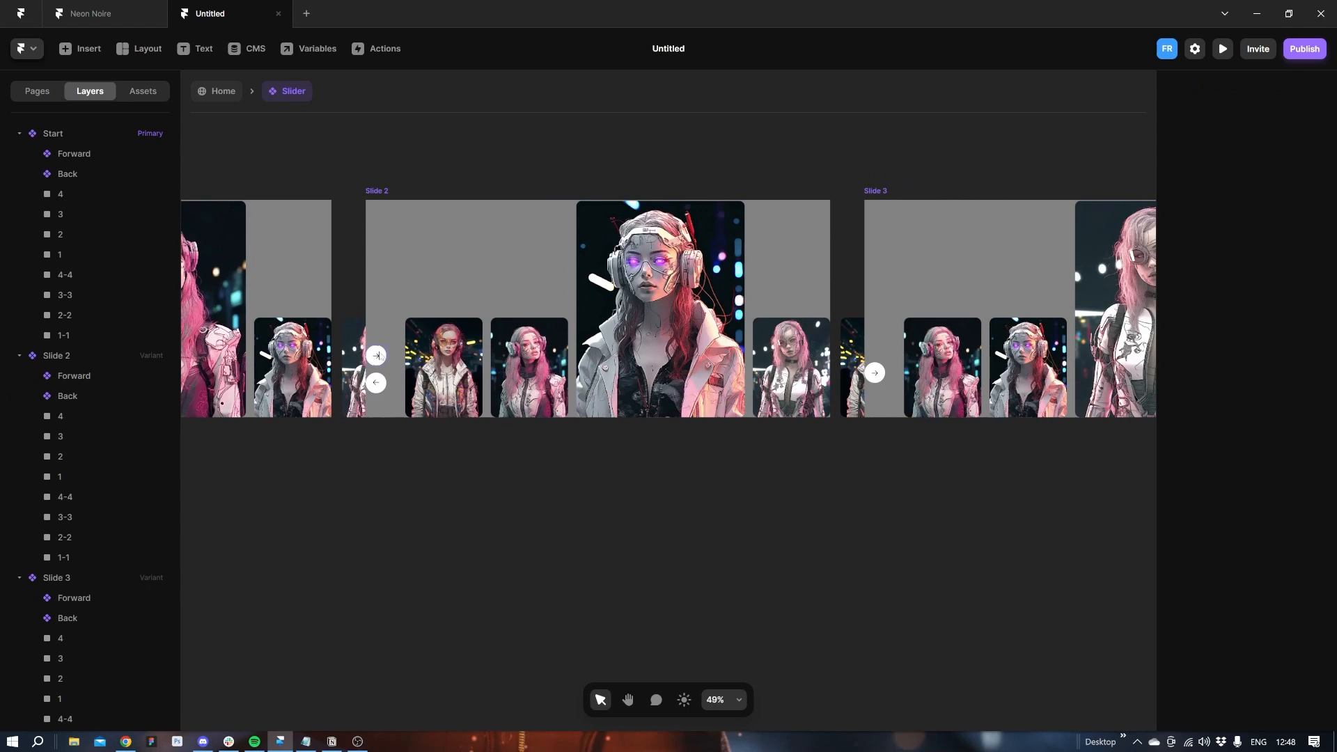
click(377, 355)
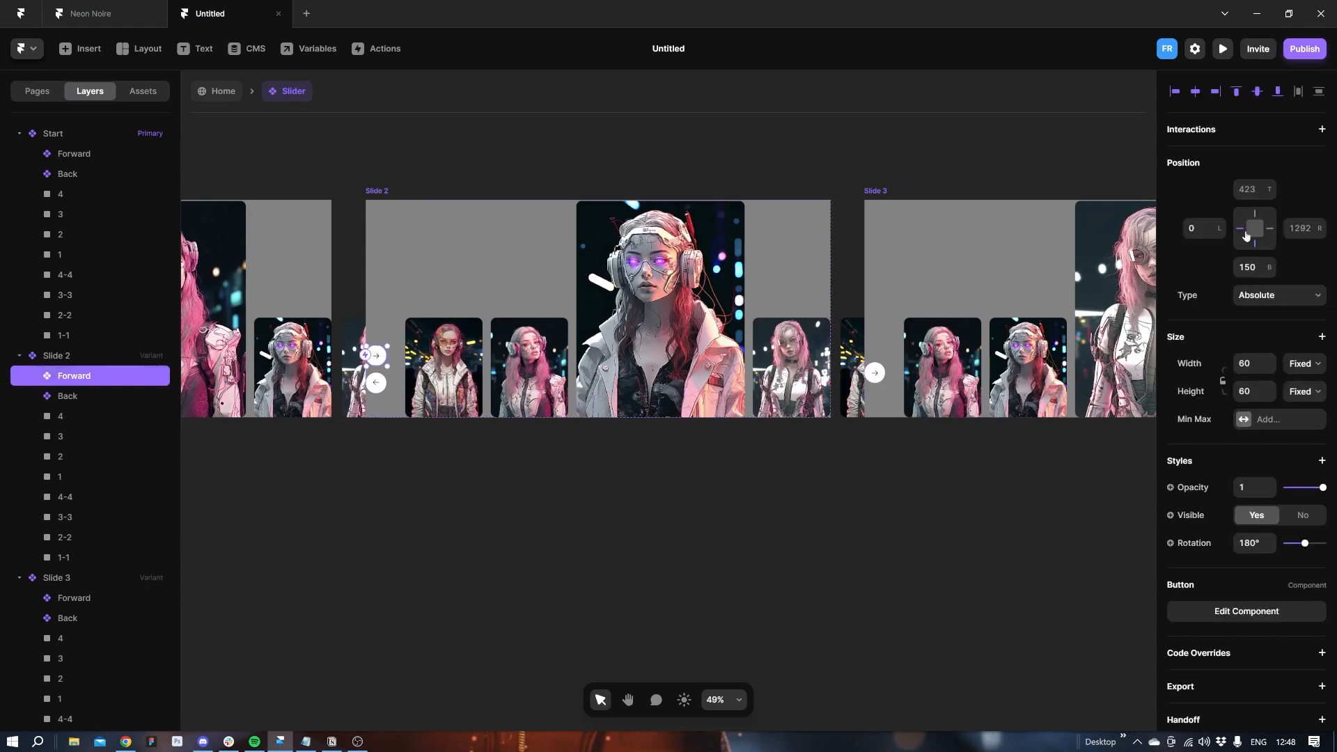
click(1251, 263)
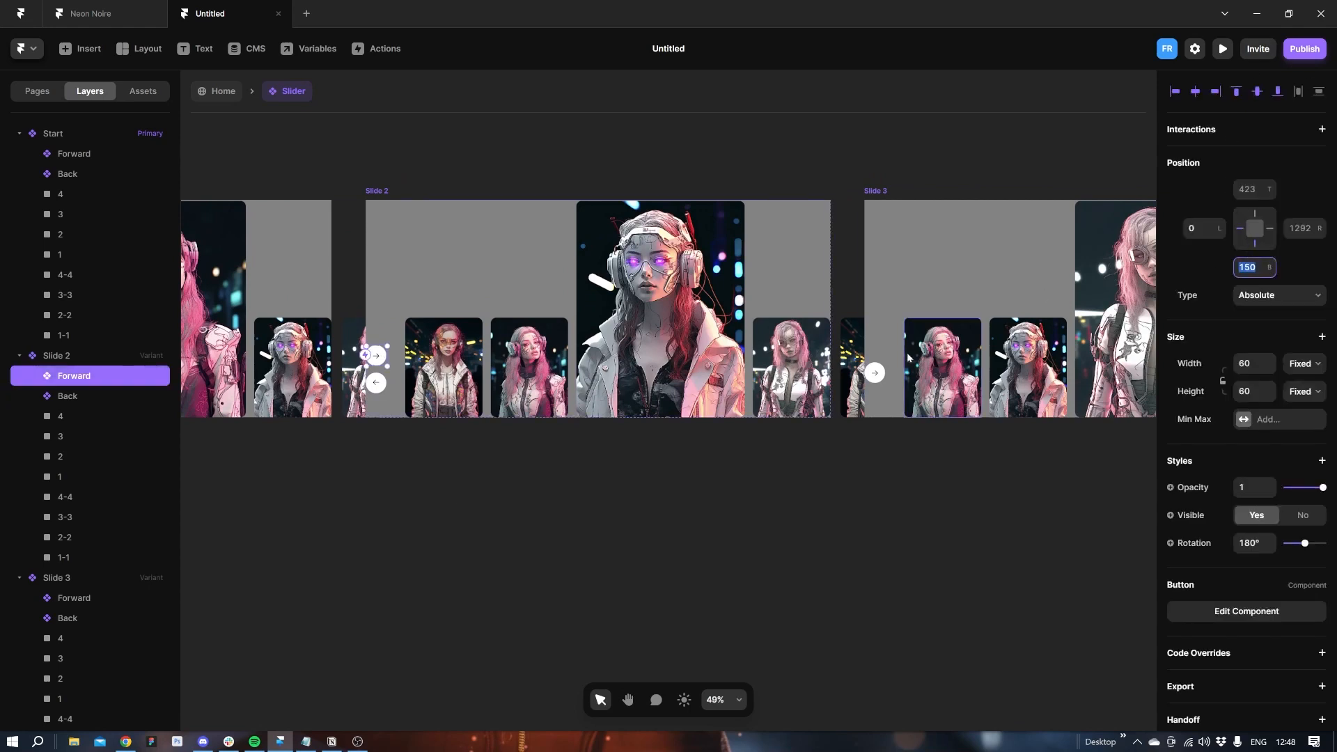
click(875, 373)
click(1250, 266)
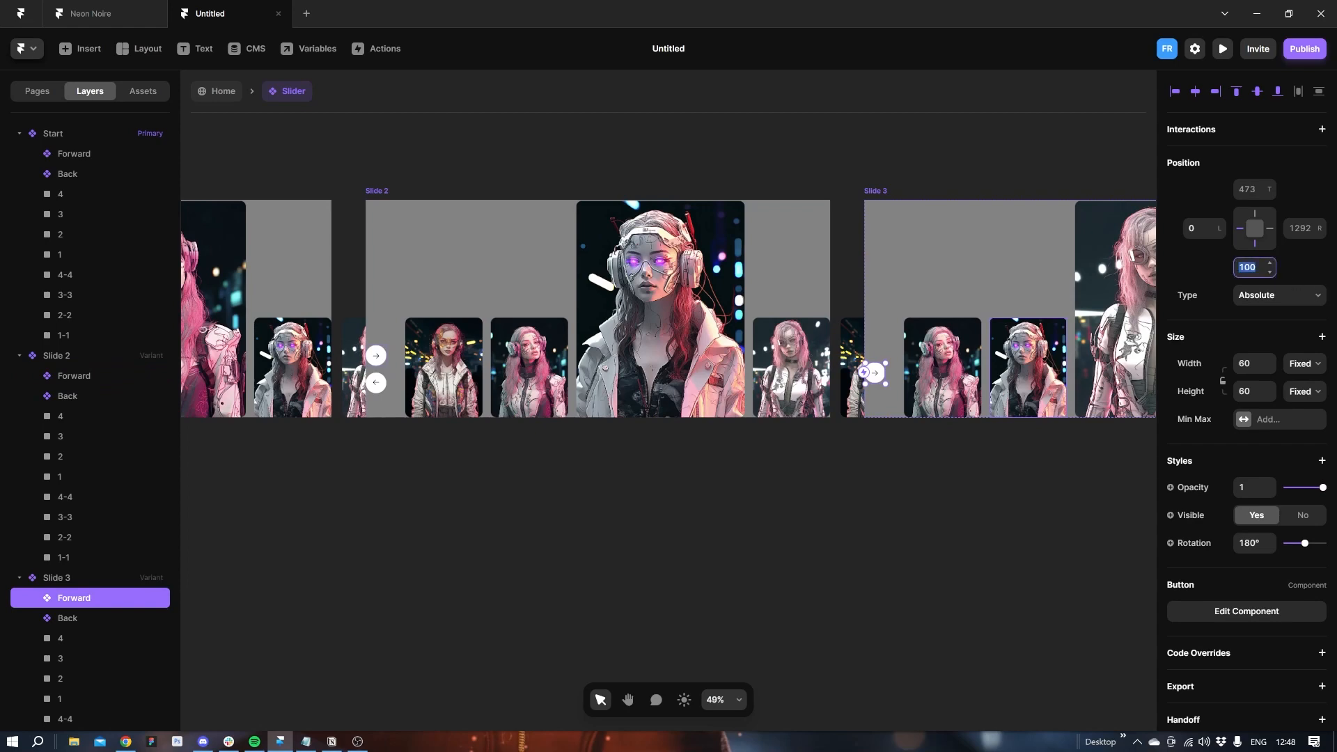
text(150)
key(Return)
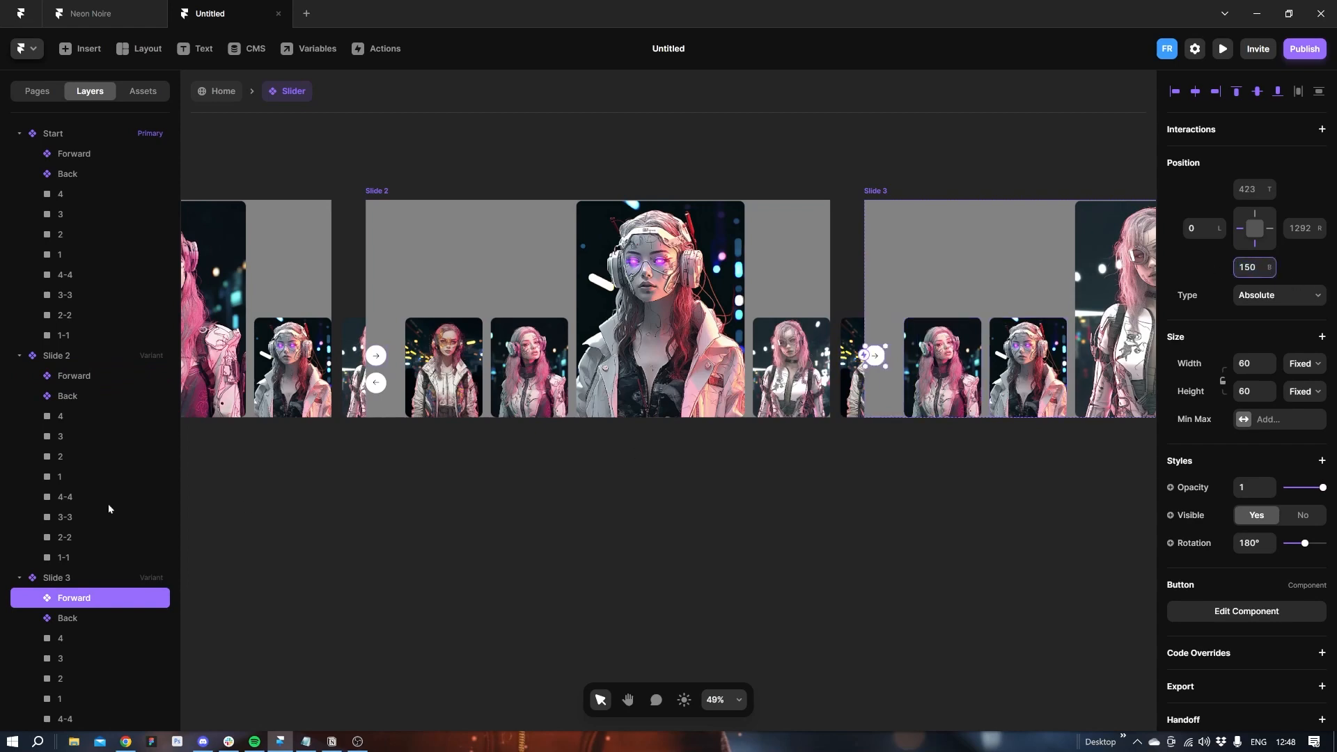
Enlarge the Back button in Slide 3 proportionally to 60 wide.
click(74, 619)
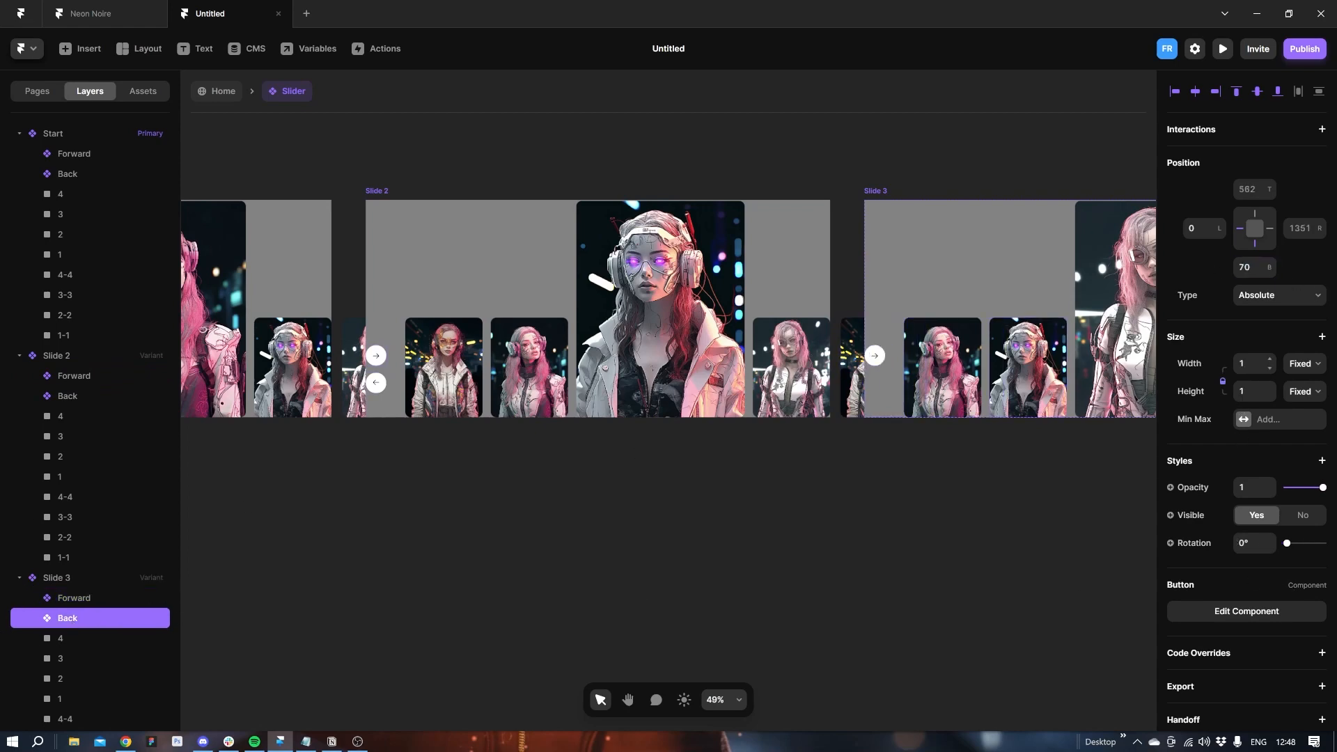
click(1250, 363)
text(60)
click(900, 507)
Enlarge the Back button in slide 4 proportionally to 60 wide.
drag(899, 507, 408, 498)
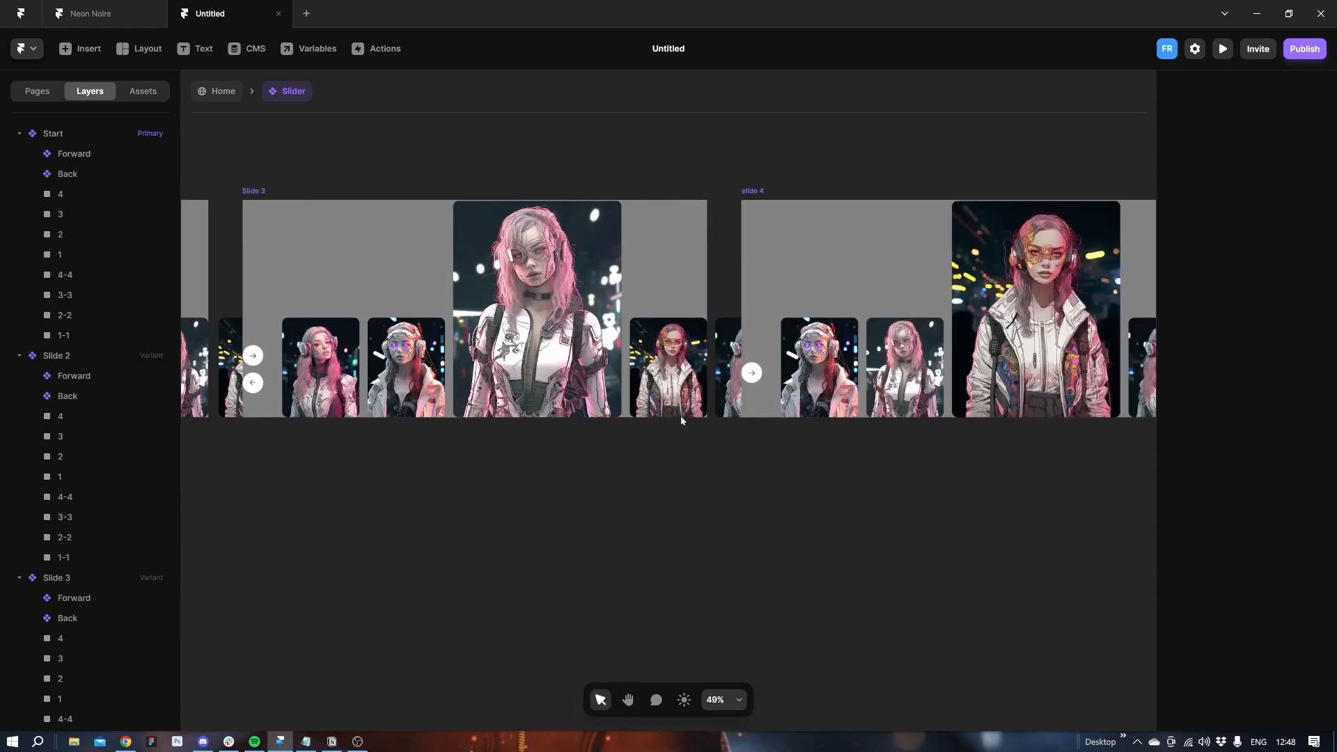
click(752, 373)
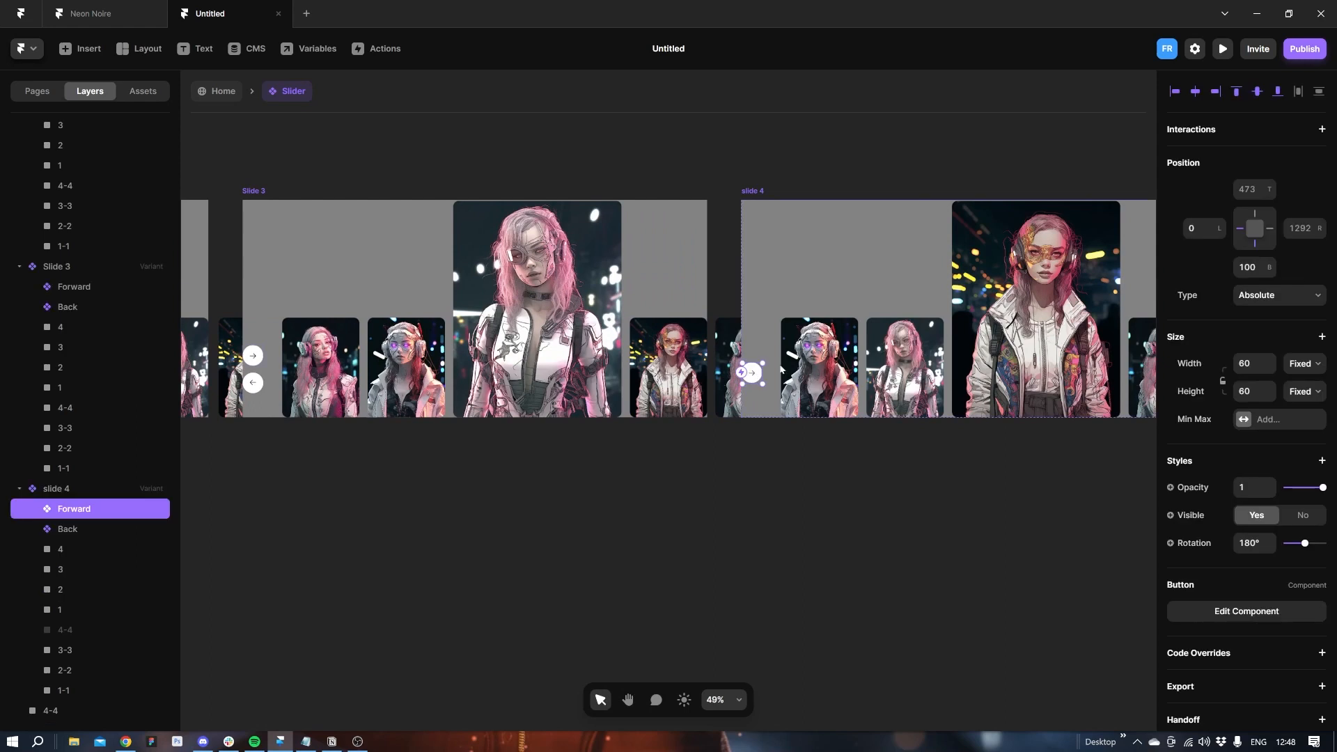
click(108, 531)
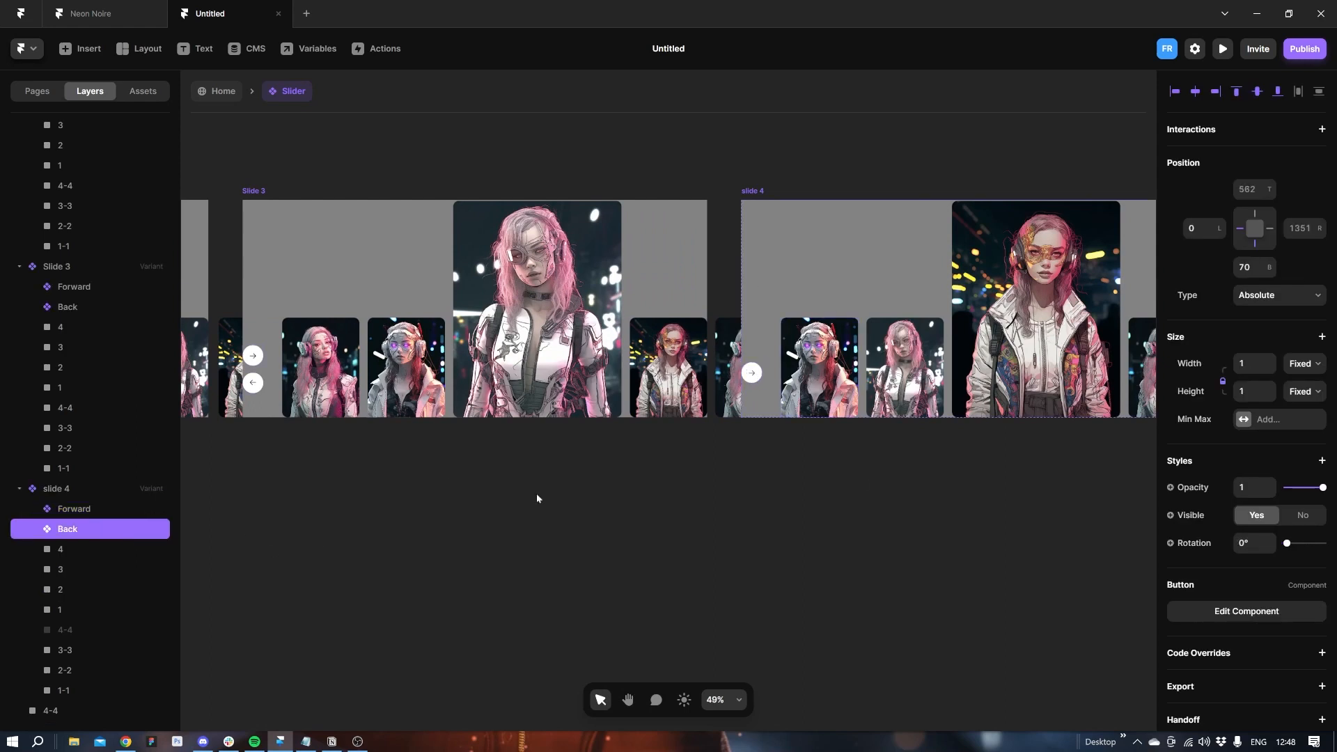
click(1246, 363)
text(60)
key(Return)
Shrink the Forward button in slide 4 proportionally to 1 wide.
click(82, 511)
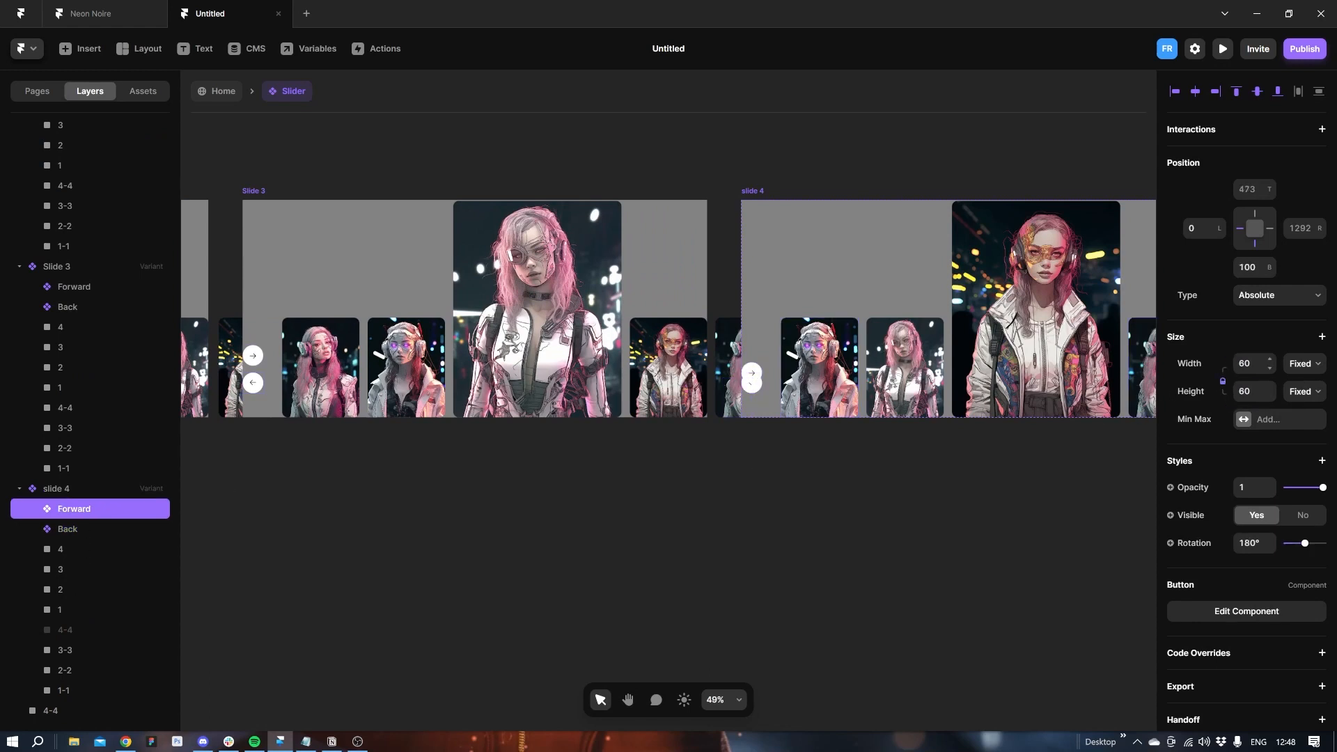
click(1250, 363)
text(1)
click(1001, 530)
Add a tap interaction from the Forward button in the Start variant to Slide 2.
key(space)
drag(683, 552, 1099, 513)
drag(609, 507, 1061, 531)
drag(692, 503, 968, 493)
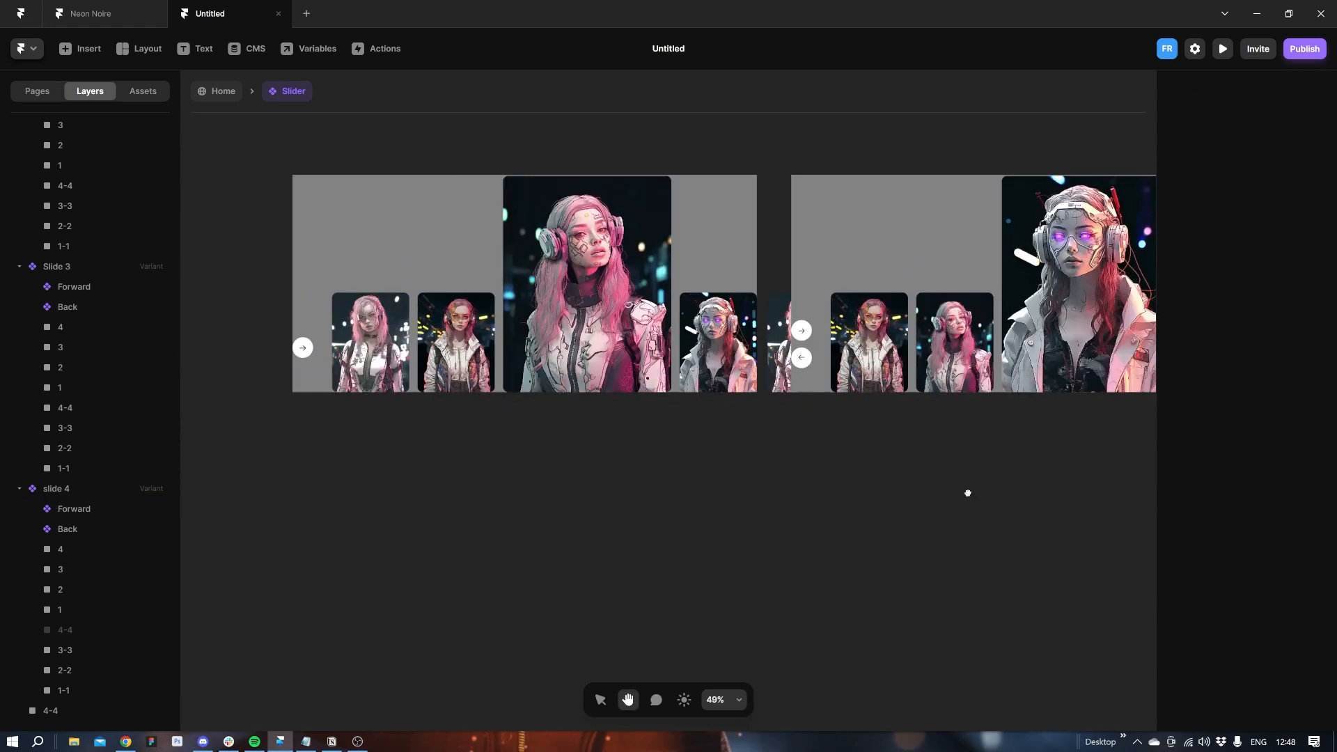
drag(570, 512, 725, 513)
click(457, 349)
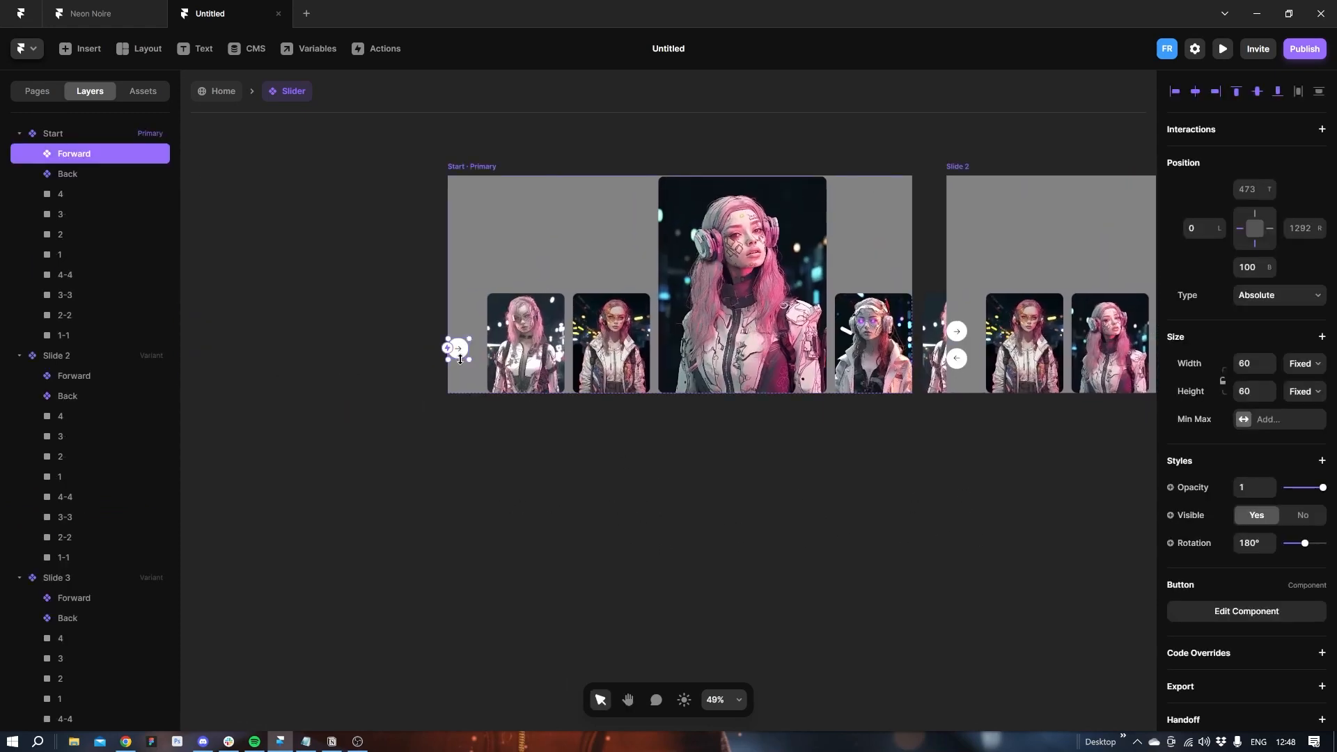
drag(447, 348, 1080, 275)
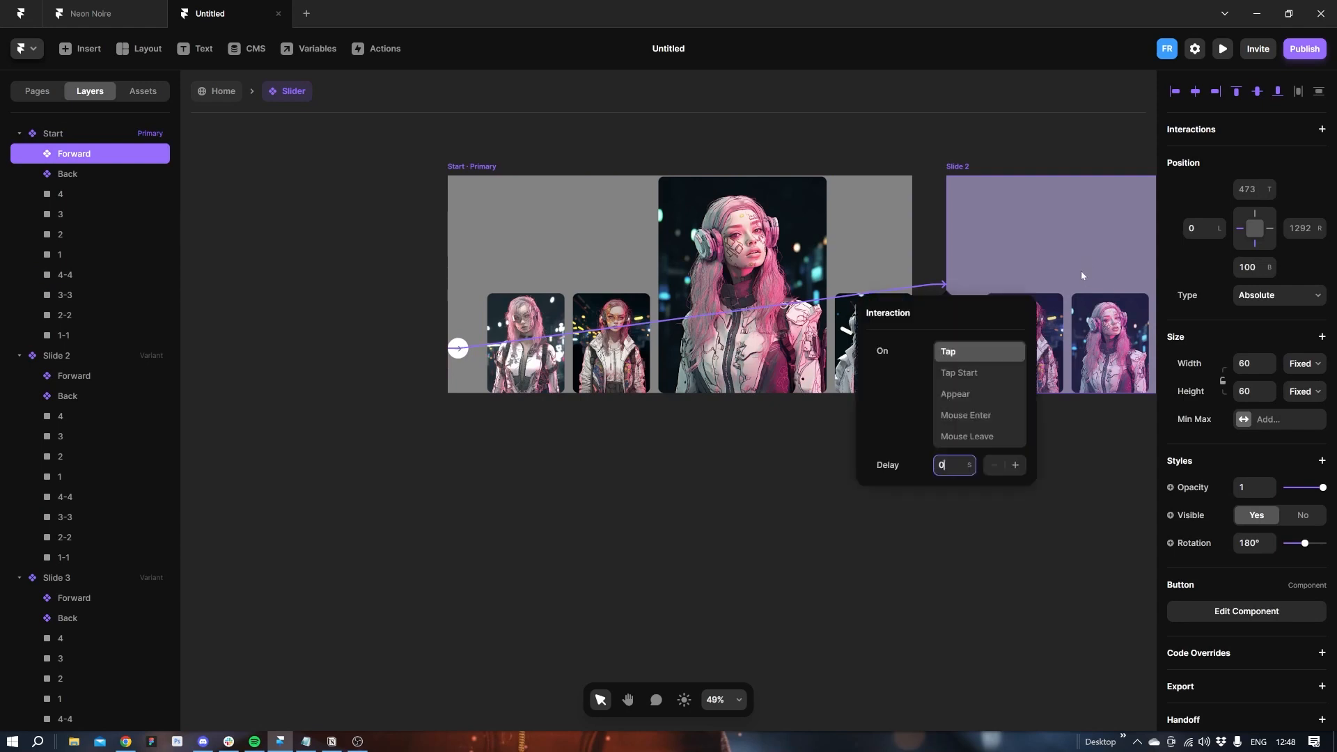
click(769, 442)
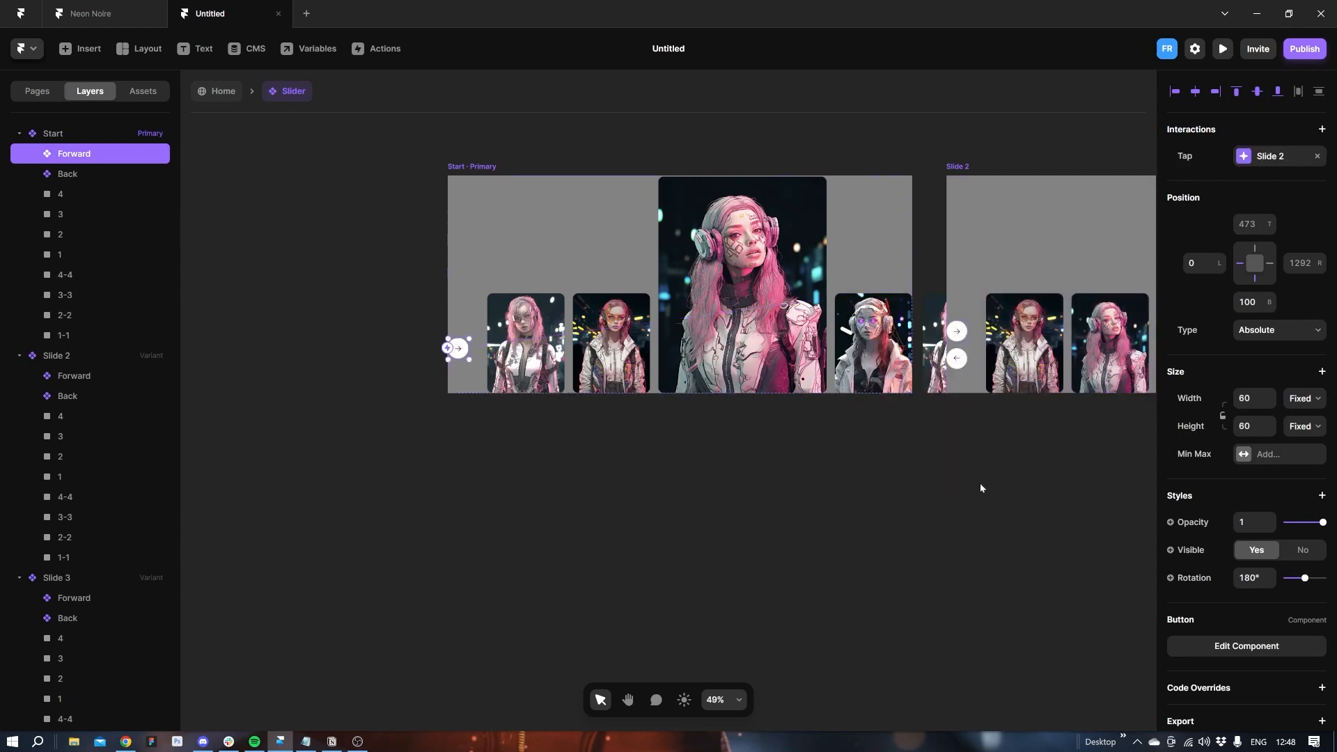
Add a tap interaction from the Forward button in Slide 2 to Slide 3.
key(space)
drag(1032, 489, 637, 528)
click(564, 372)
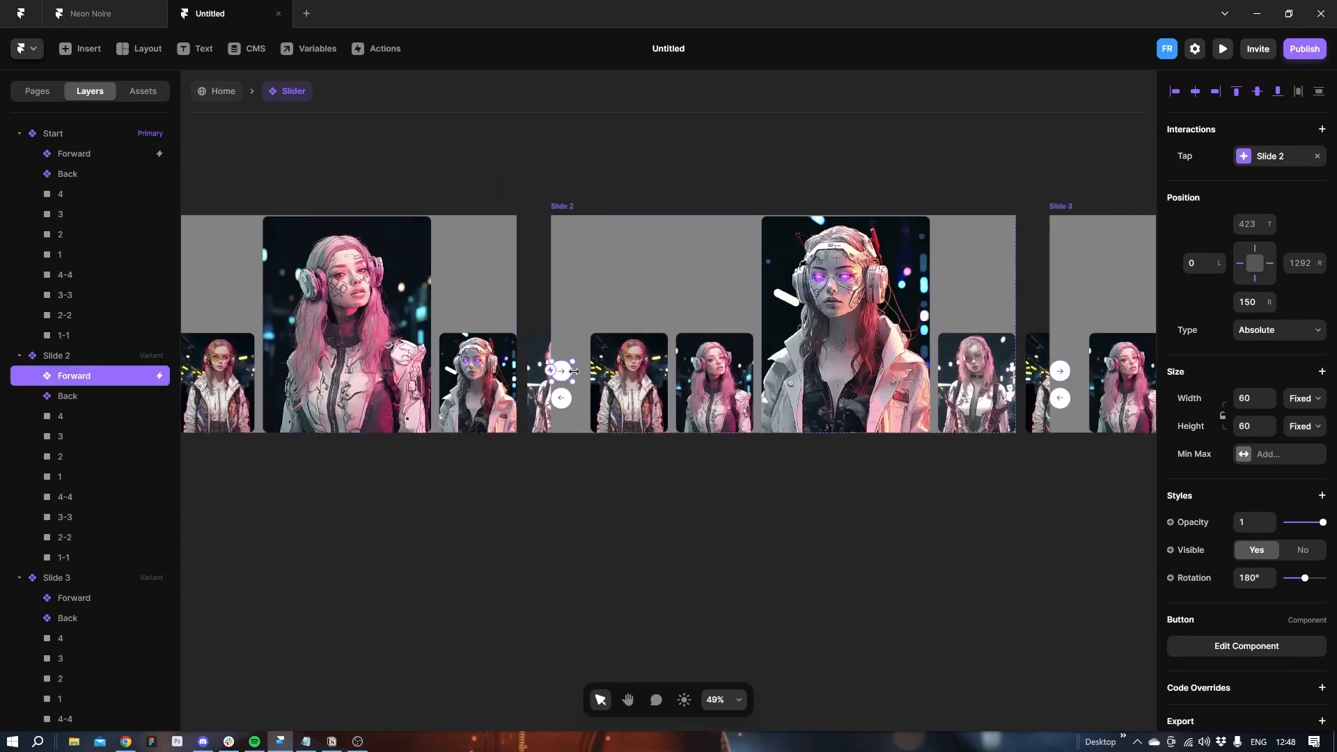
drag(550, 371, 1081, 318)
click(1051, 542)
Add a tap interaction from the Forward button in Slide 3 to slide 4.
key(space)
drag(1060, 538, 481, 598)
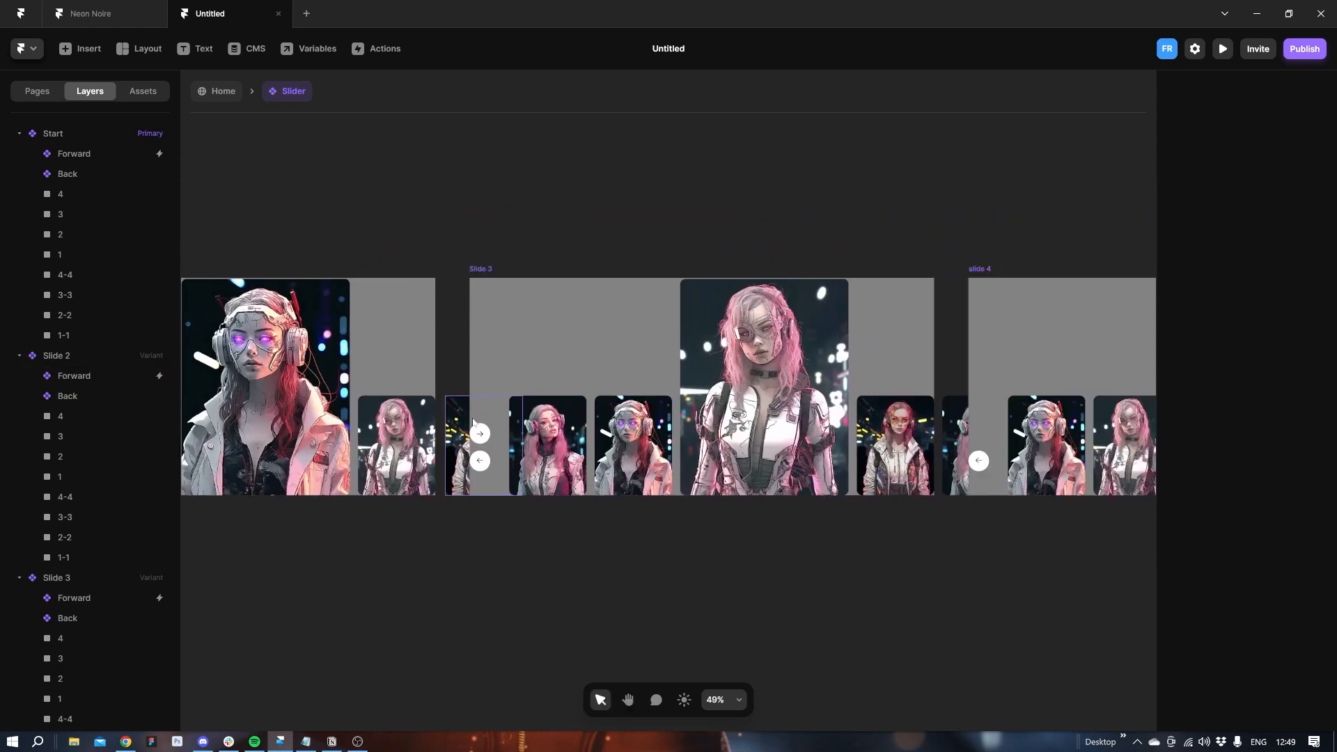
click(489, 435)
drag(481, 433, 988, 366)
click(940, 549)
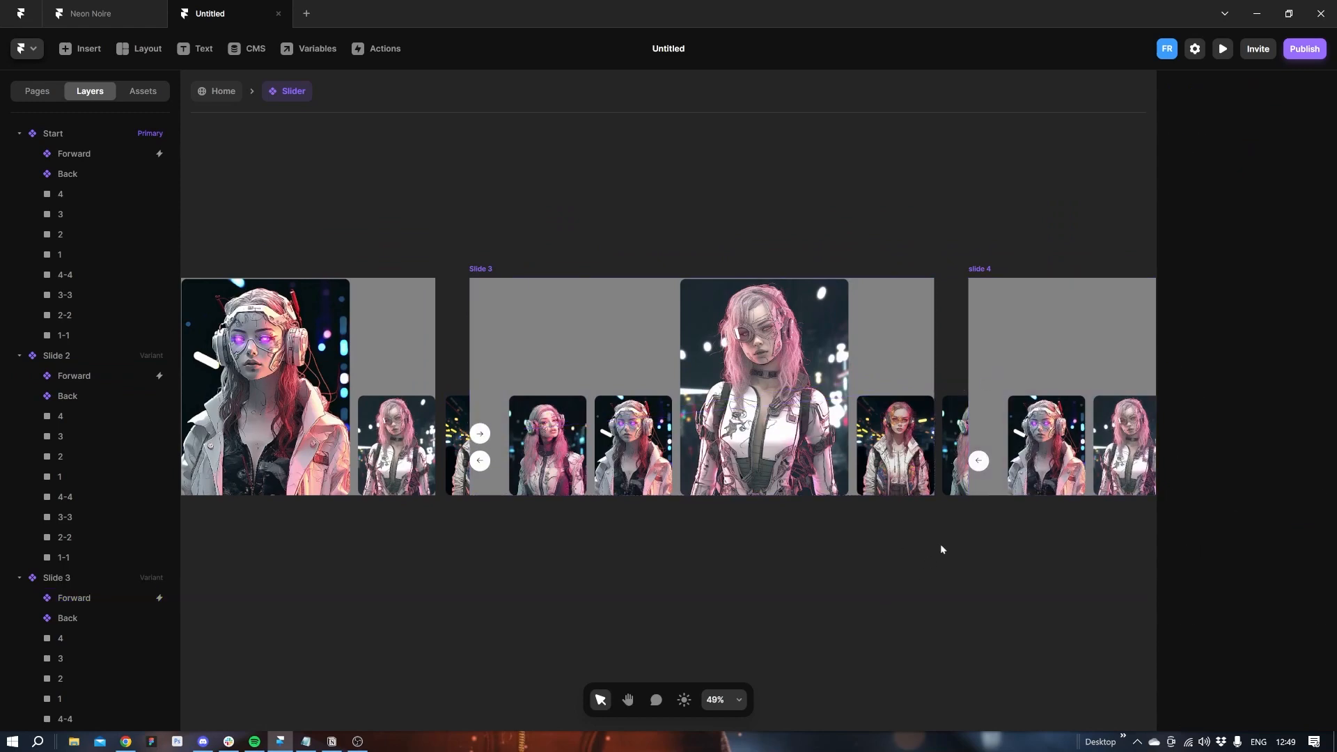
Add a tap interaction from the Back button in slide 4 to Slide 3.
click(979, 460)
drag(988, 461, 683, 458)
click(612, 565)
Add a tap interaction from the Back button in Slide 3 to Slide 2.
key(space)
drag(546, 590, 1099, 642)
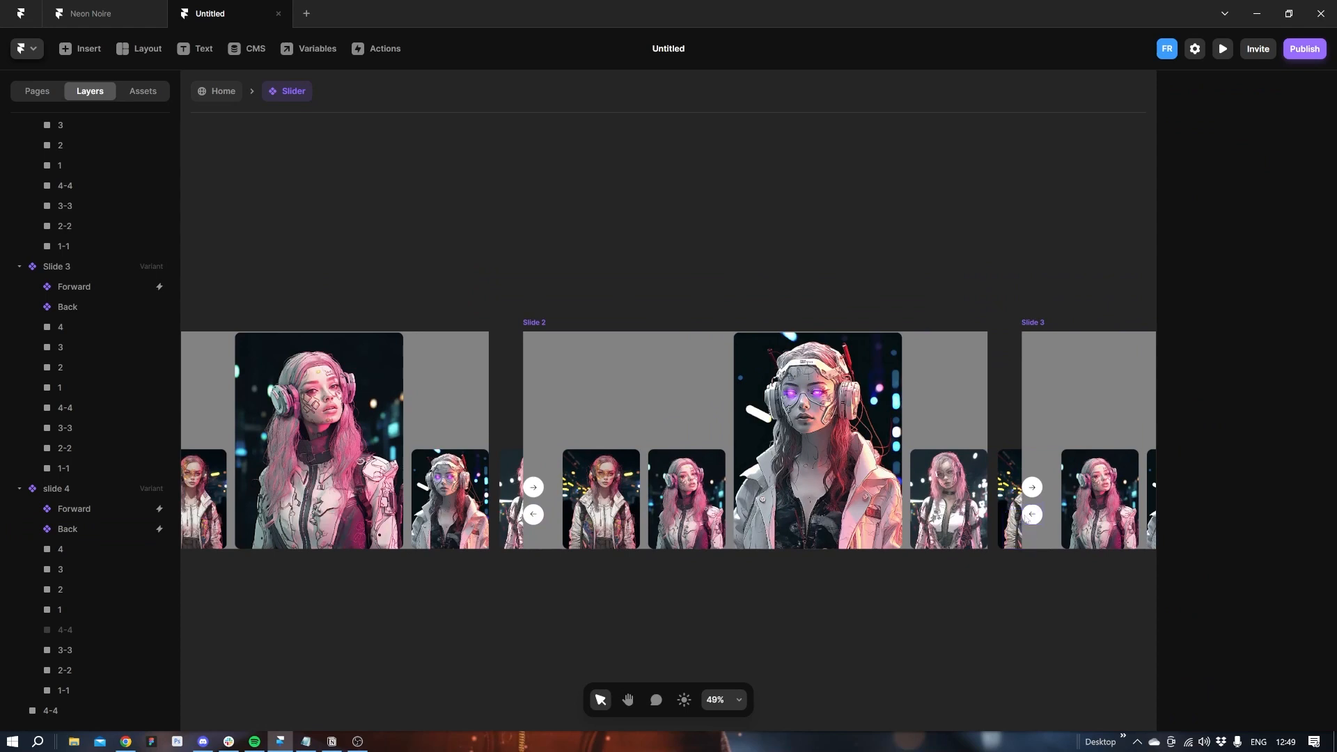
click(1032, 514)
drag(1042, 514, 836, 508)
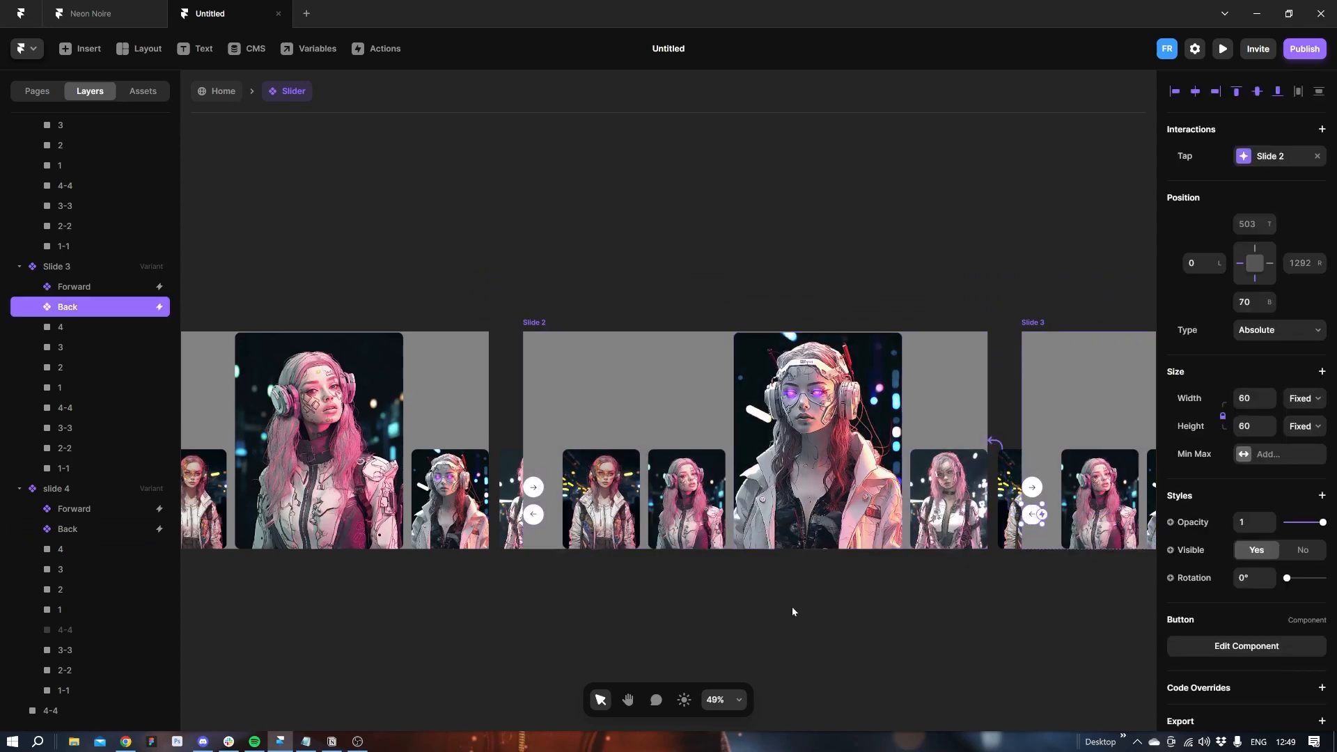
click(792, 609)
Add a tap interaction from the Back button in Slide 2 to the Start variant.
key(space)
drag(740, 644, 937, 640)
click(729, 509)
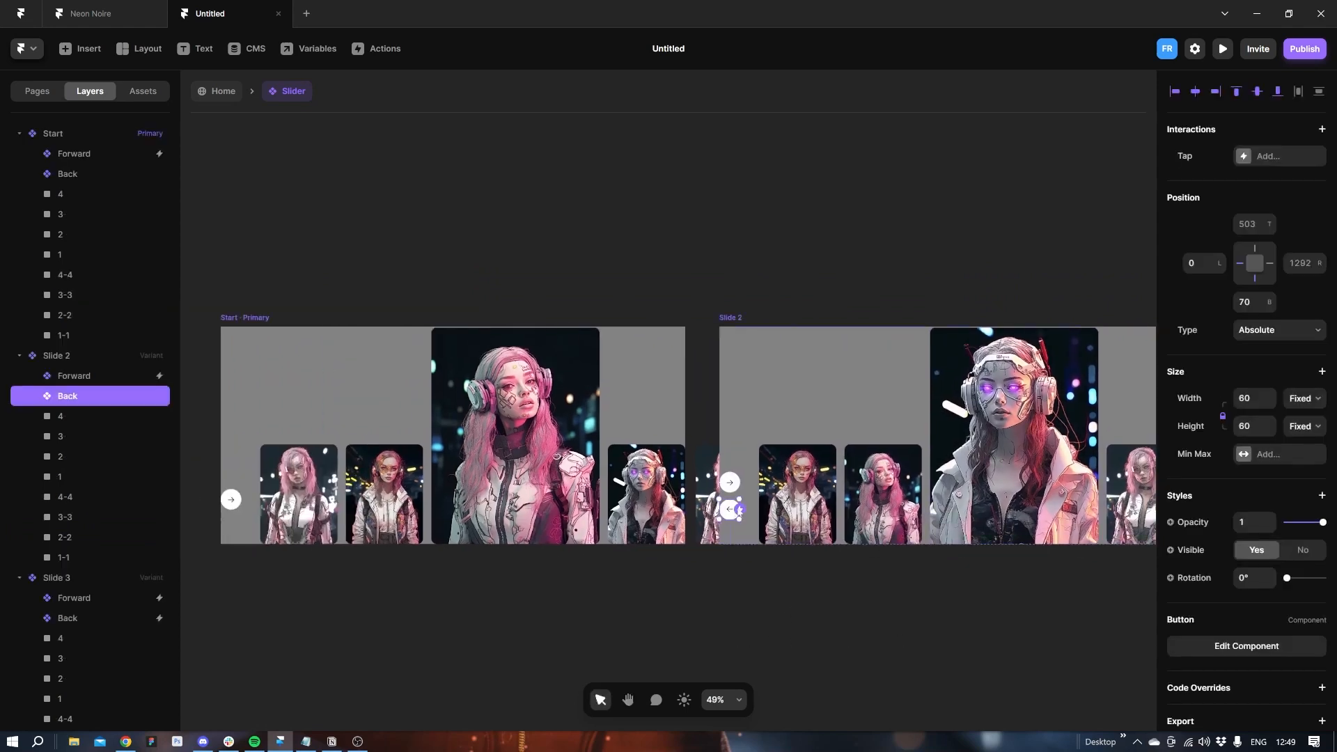
click(591, 554)
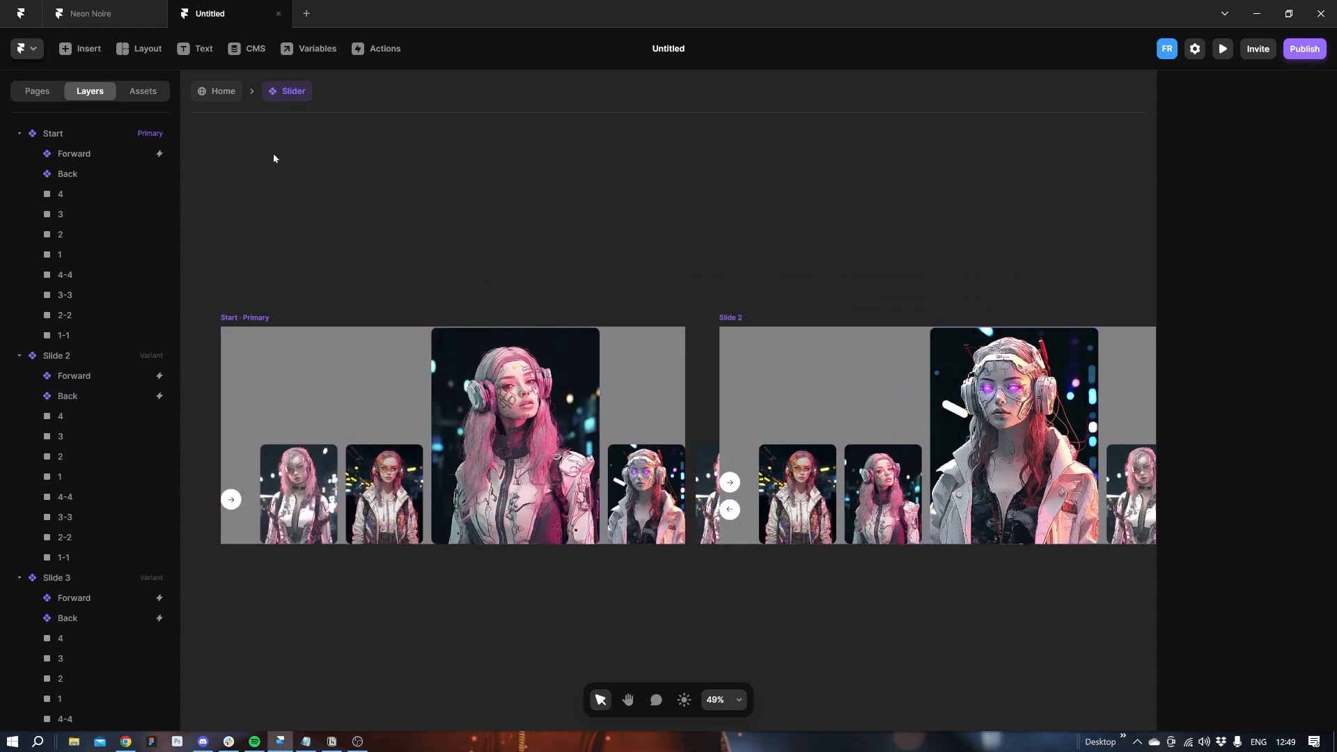
Remove the grey fill from the slider's Start variant and return to the Home page.
click(228, 94)
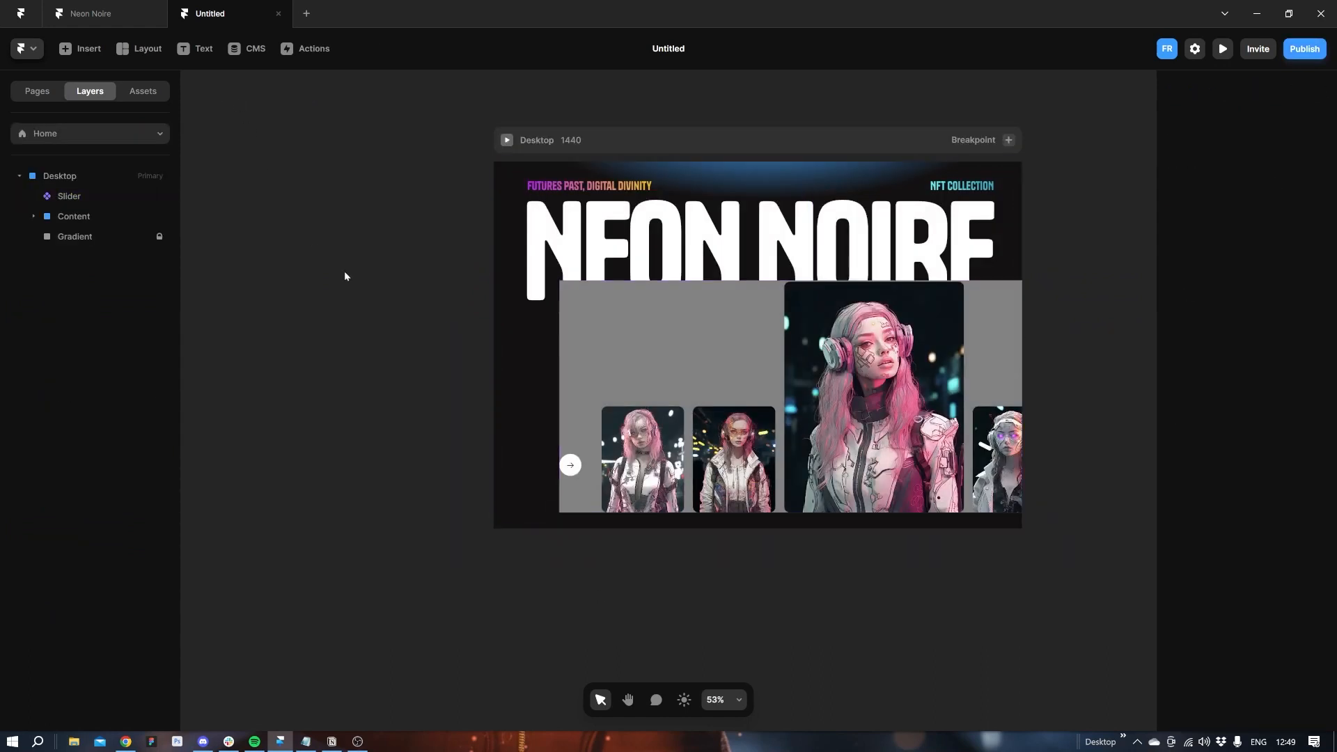
double_click(682, 386)
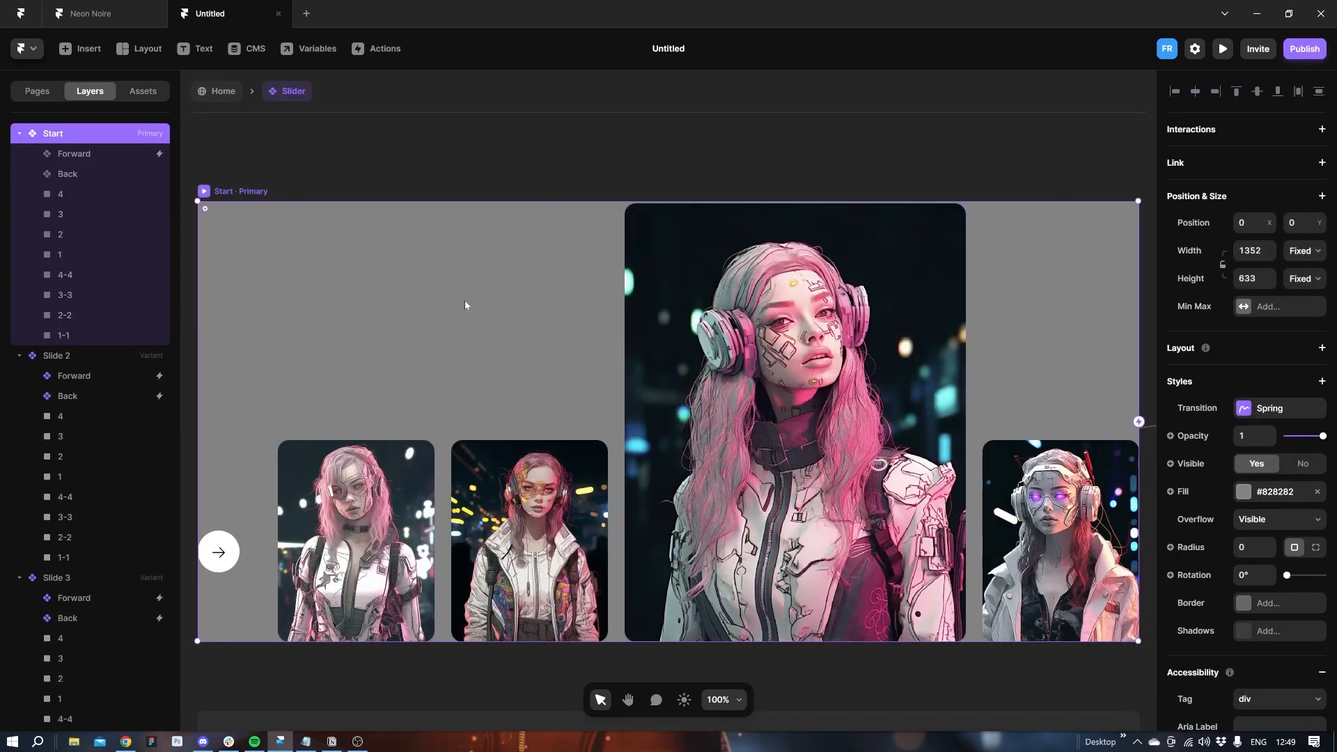
click(1317, 492)
click(224, 92)
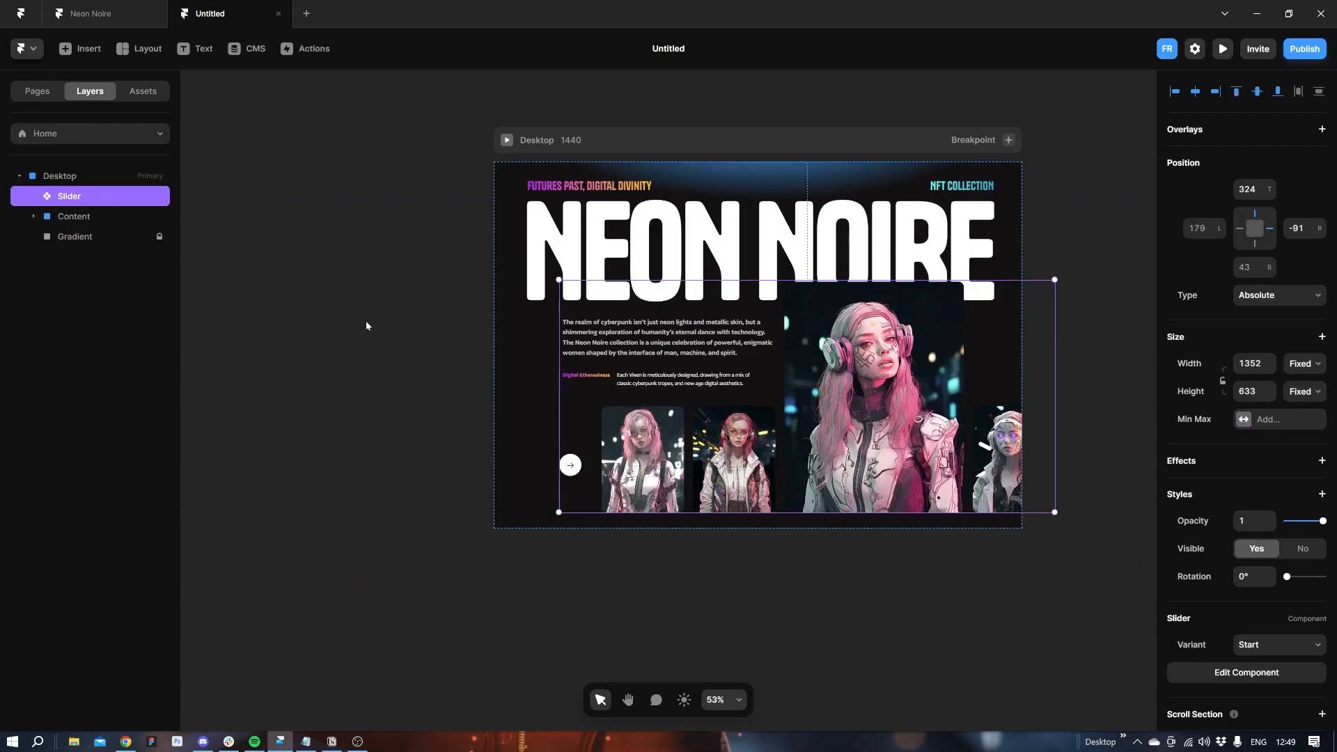
click(400, 367)
drag(466, 352, 339, 390)
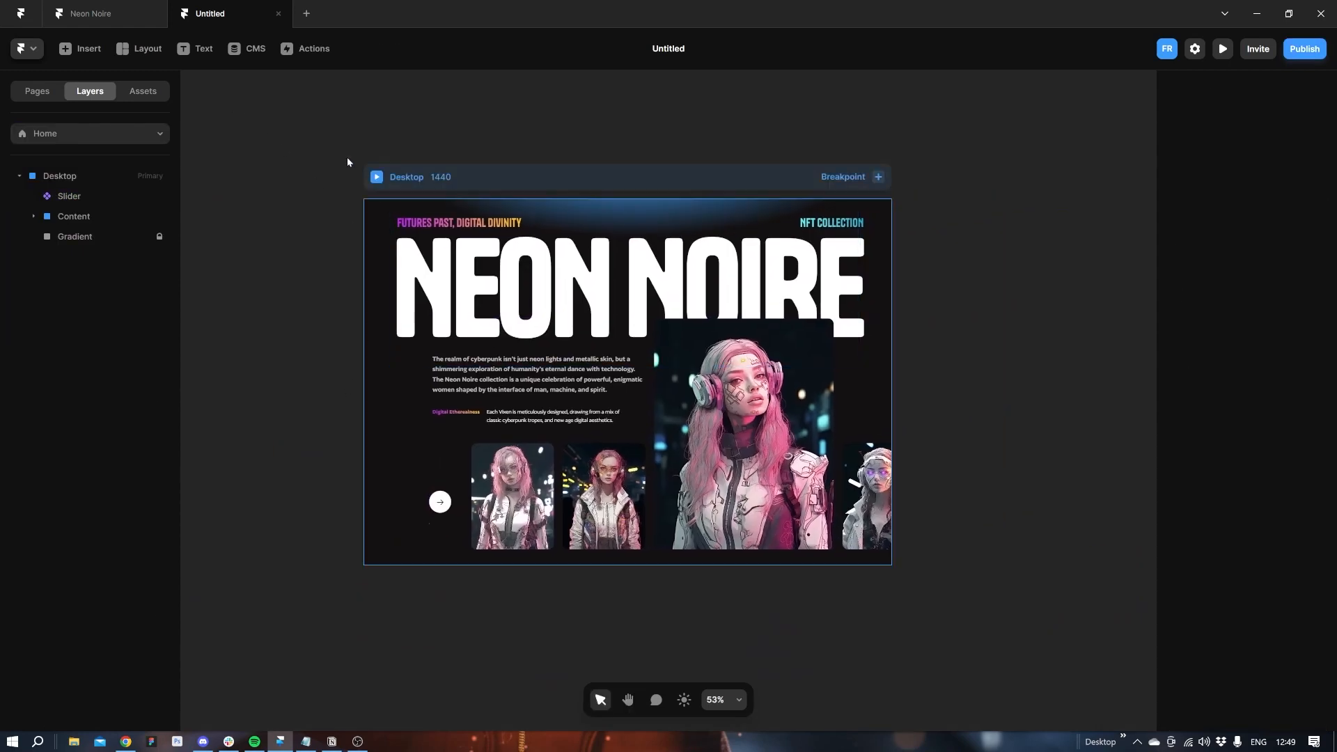
Preview the page and step the slider forward to the last slide, then back to the first.
key(ctrl+p)
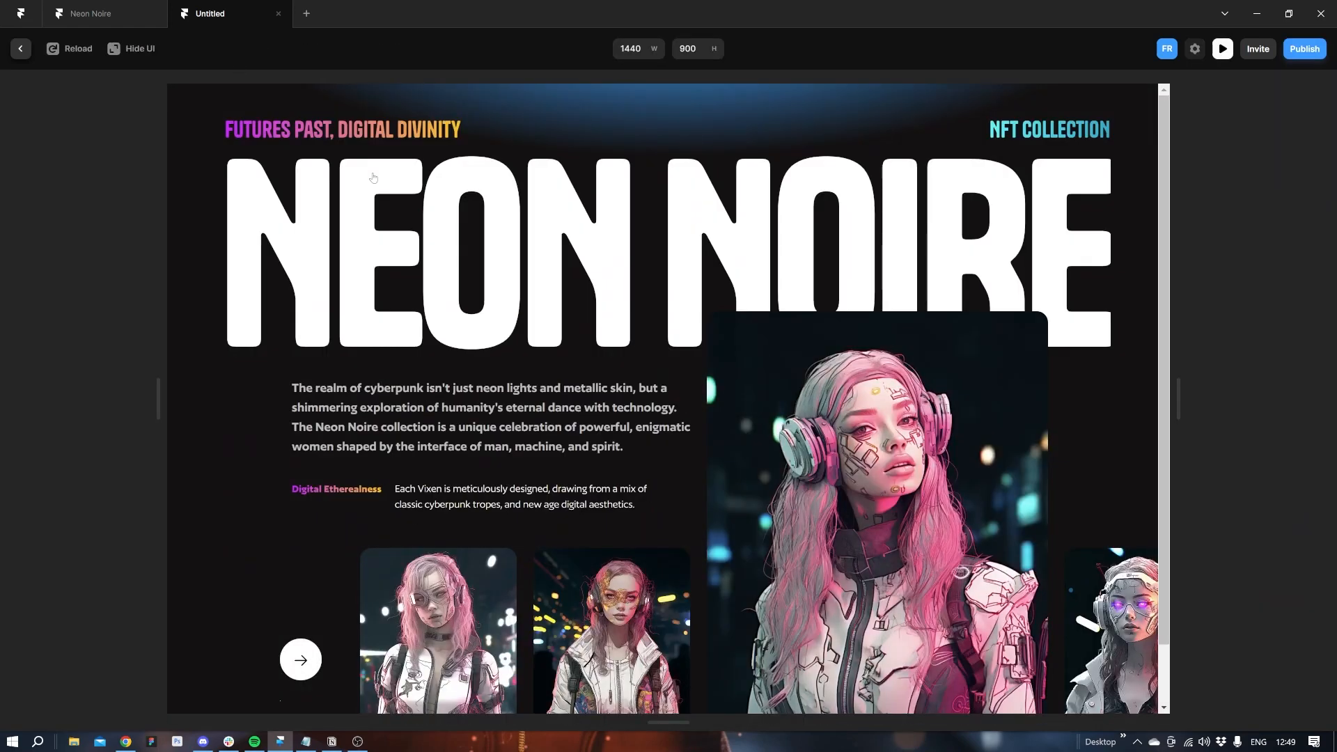
click(292, 657)
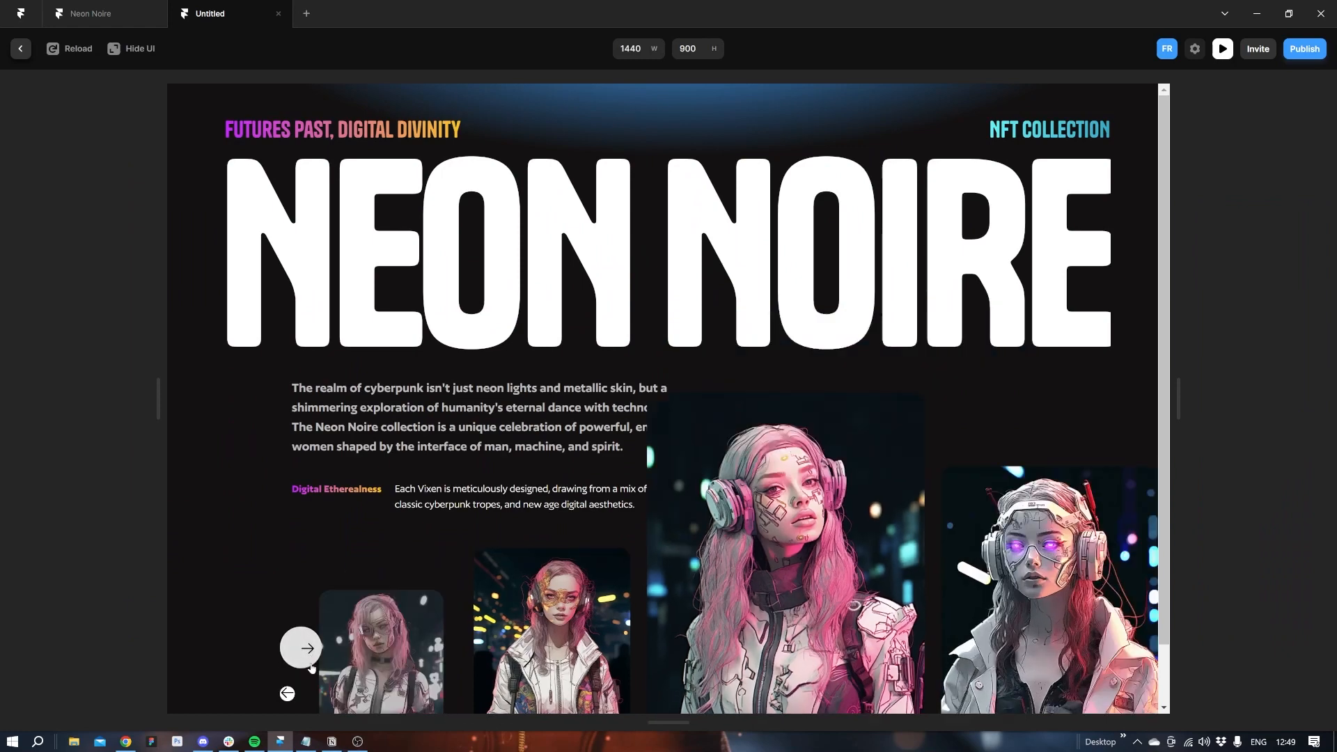
click(305, 635)
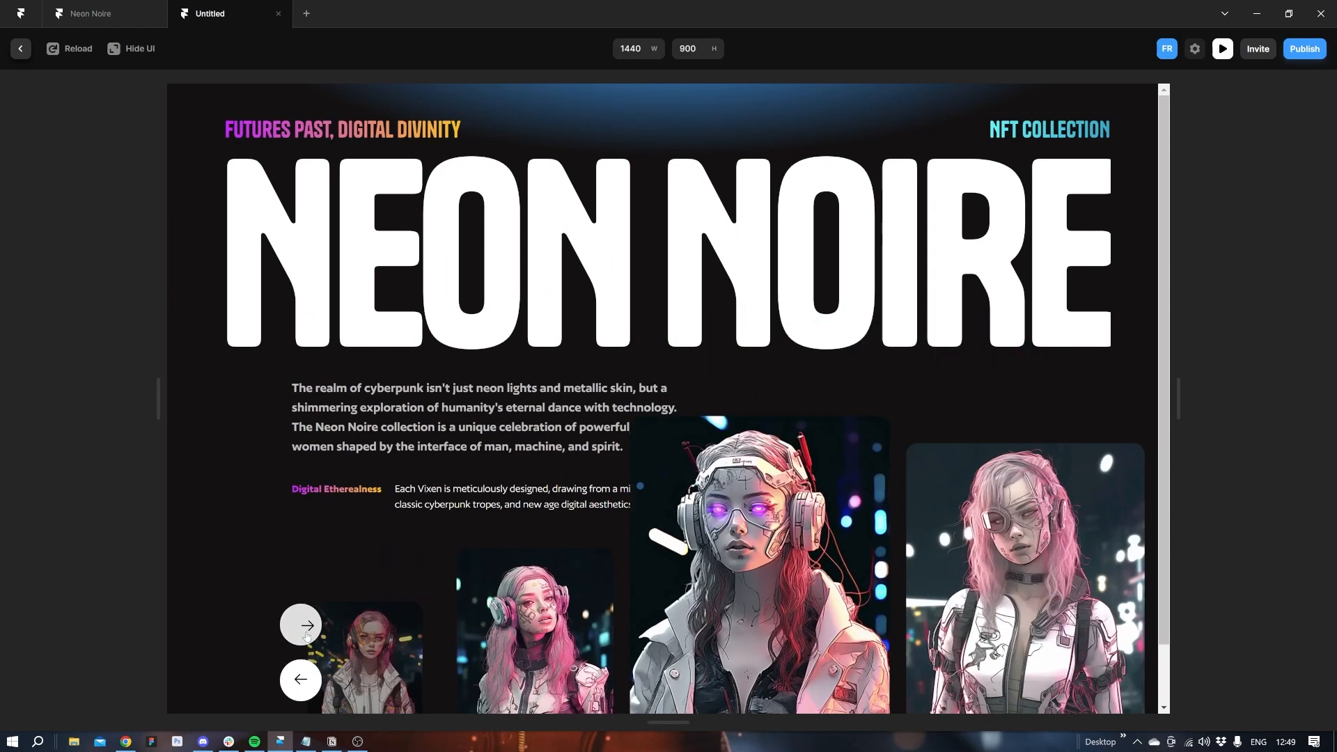
click(305, 627)
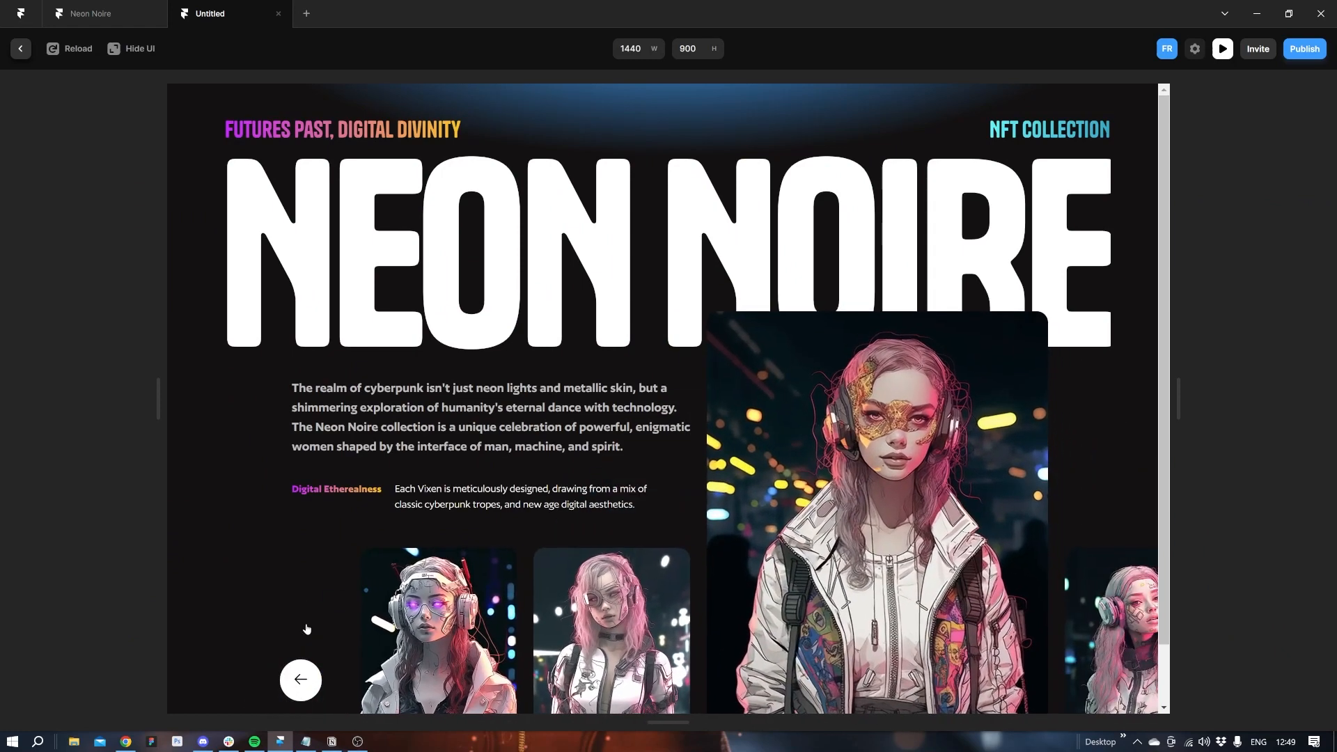
click(303, 676)
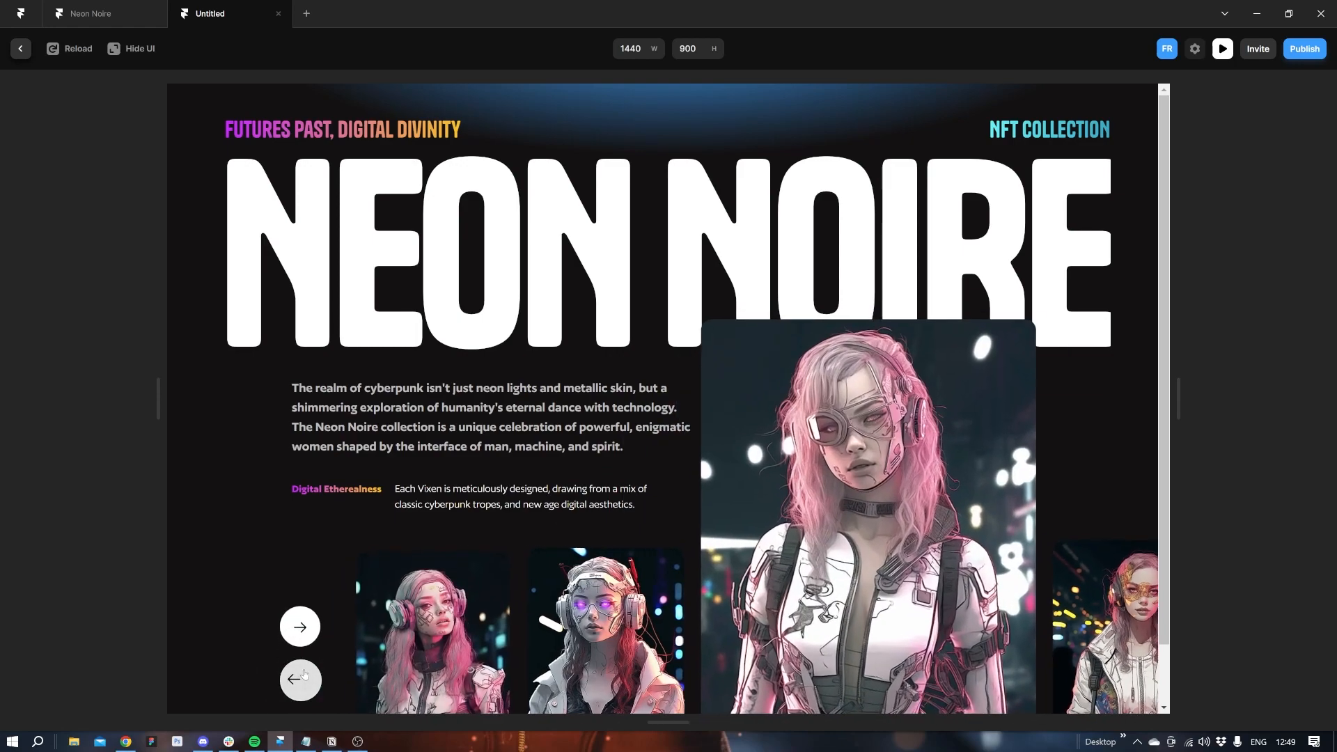
click(305, 673)
click(305, 672)
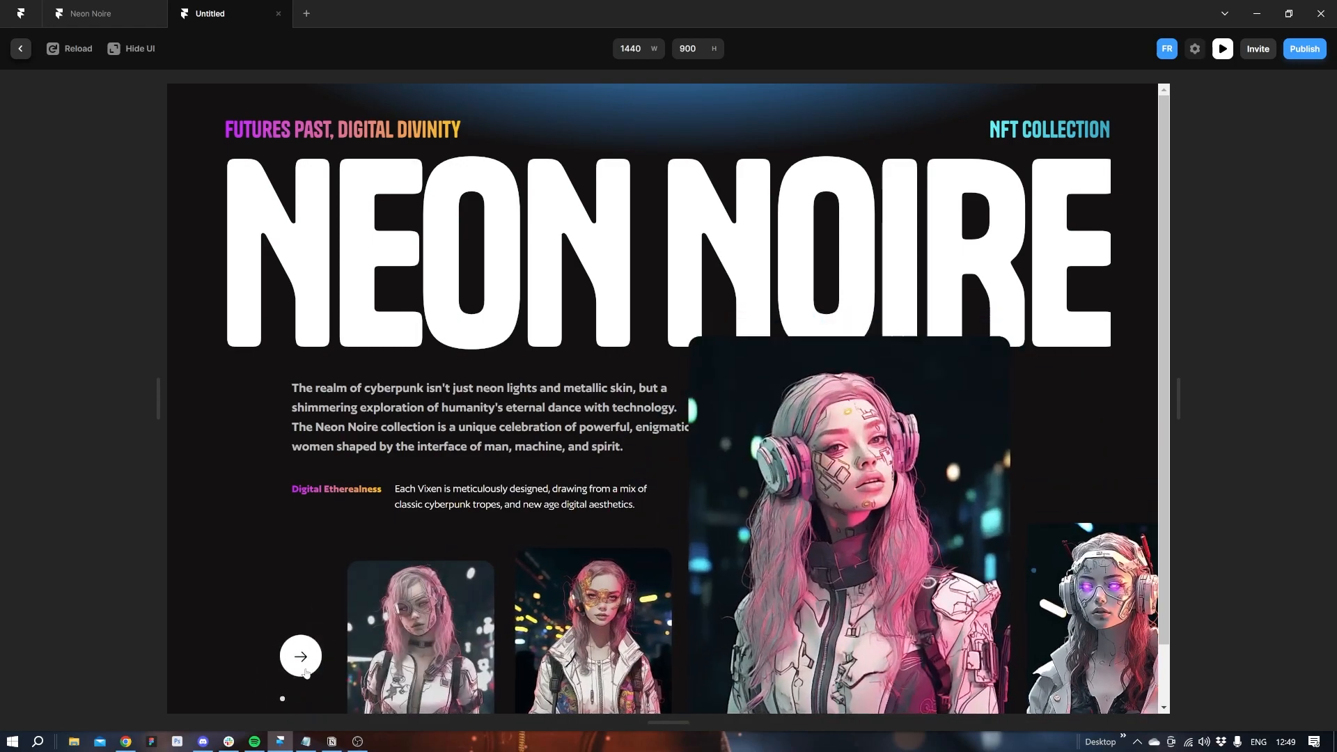
click(305, 671)
click(305, 673)
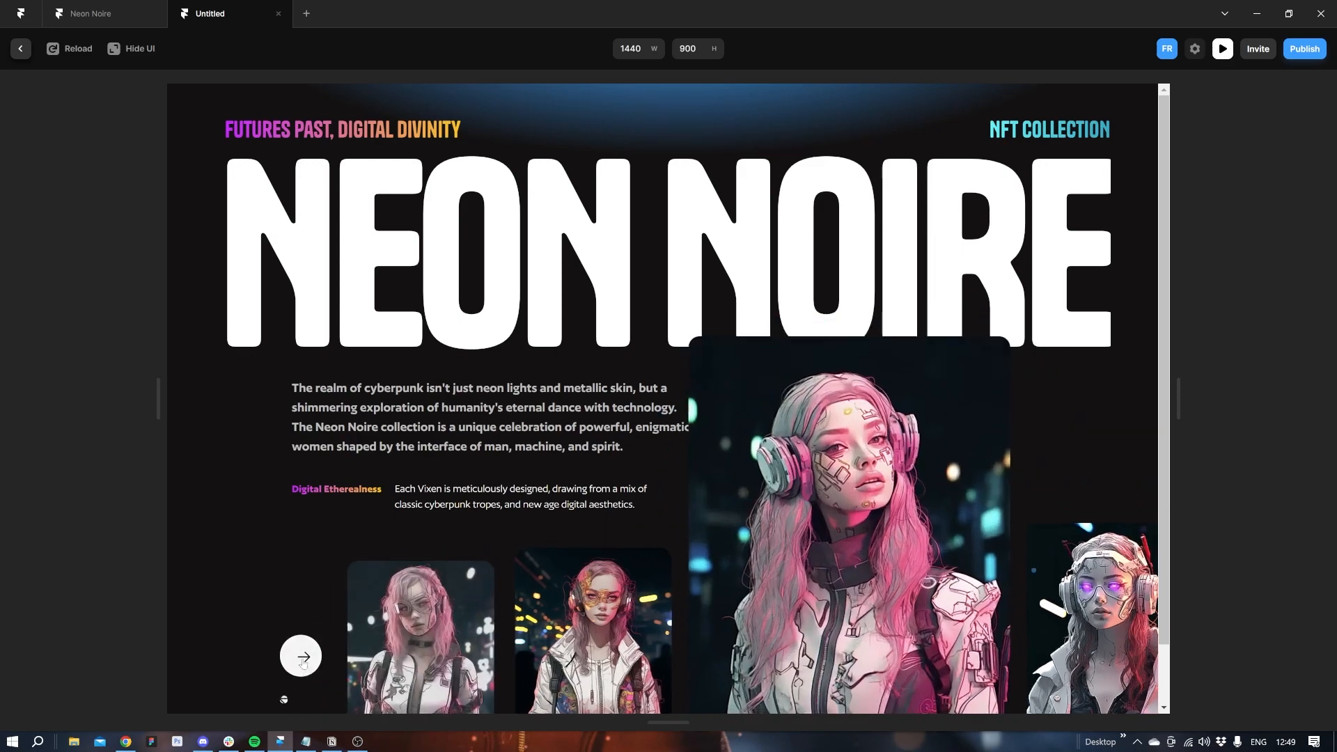
Test alternating the slider's Forward and Back buttons in the preview, watching the transitions, and exit the preview.
click(304, 658)
click(303, 635)
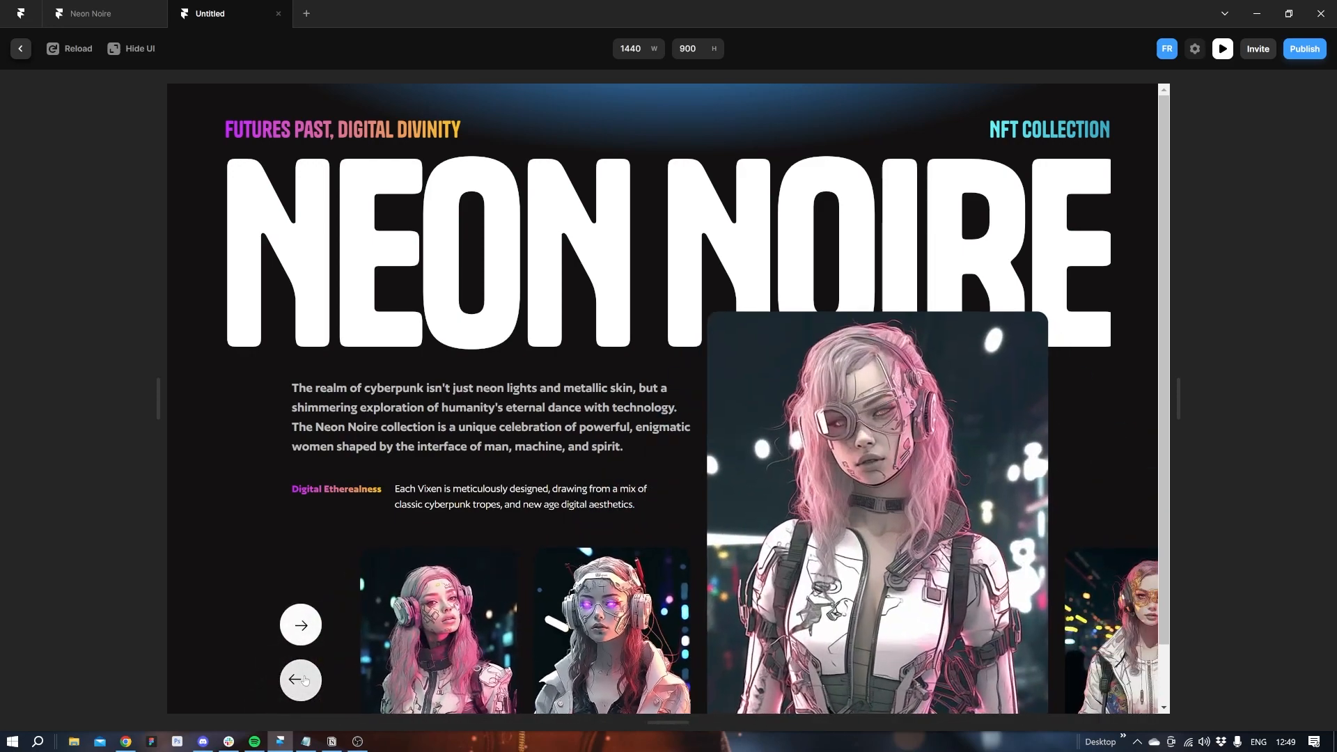
click(303, 679)
click(304, 680)
click(303, 648)
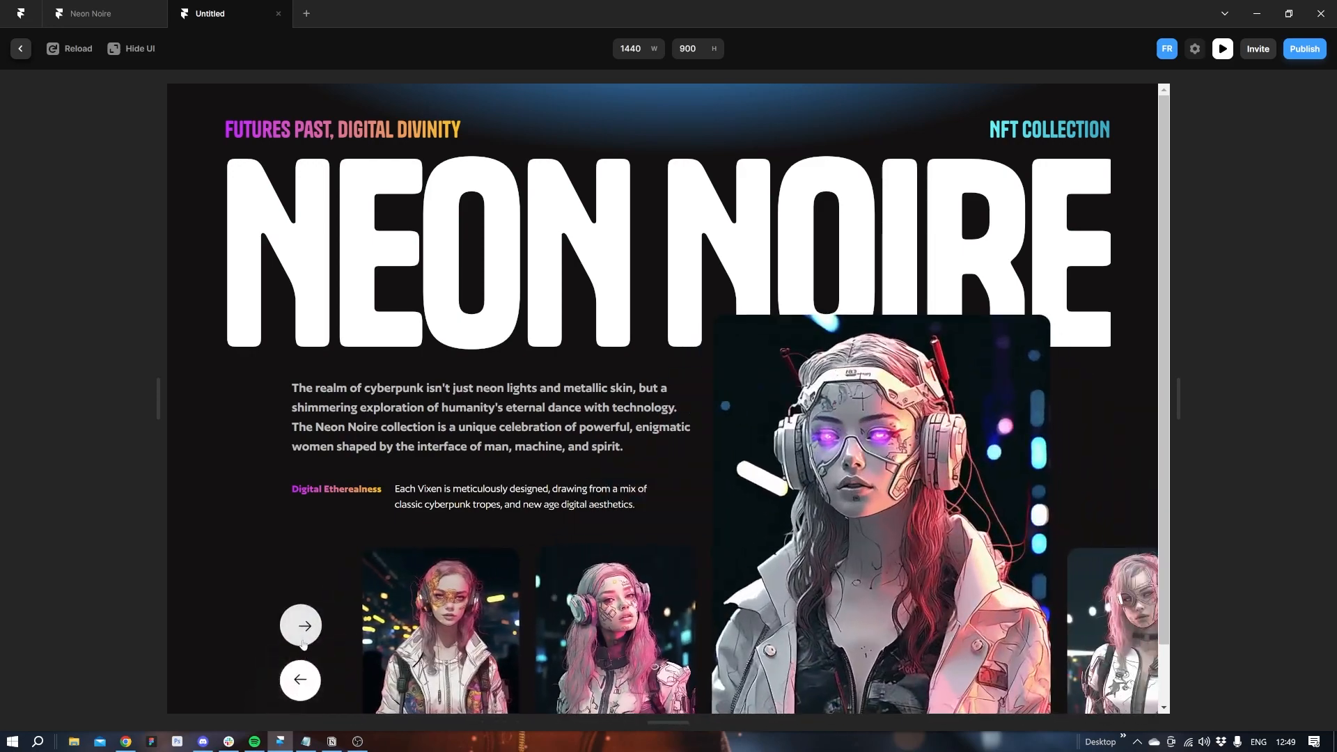
click(303, 641)
click(300, 679)
click(300, 679)
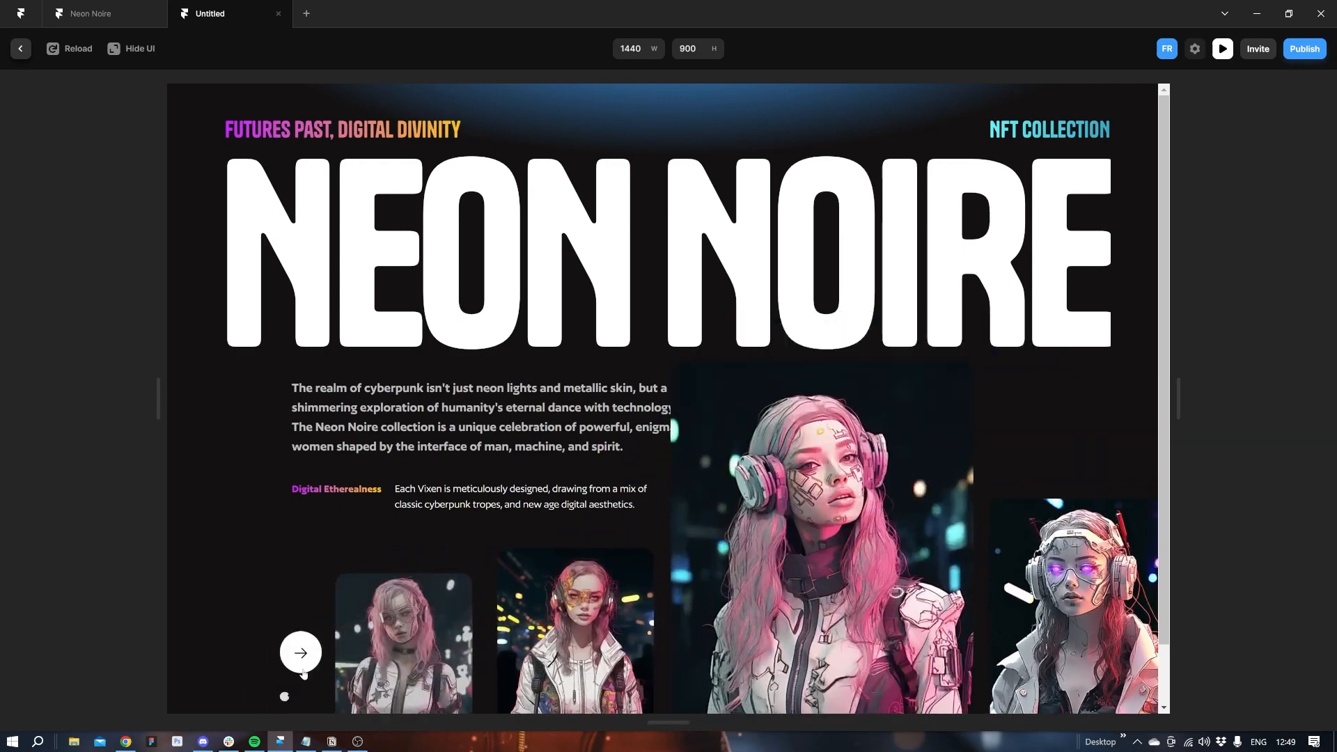
click(299, 651)
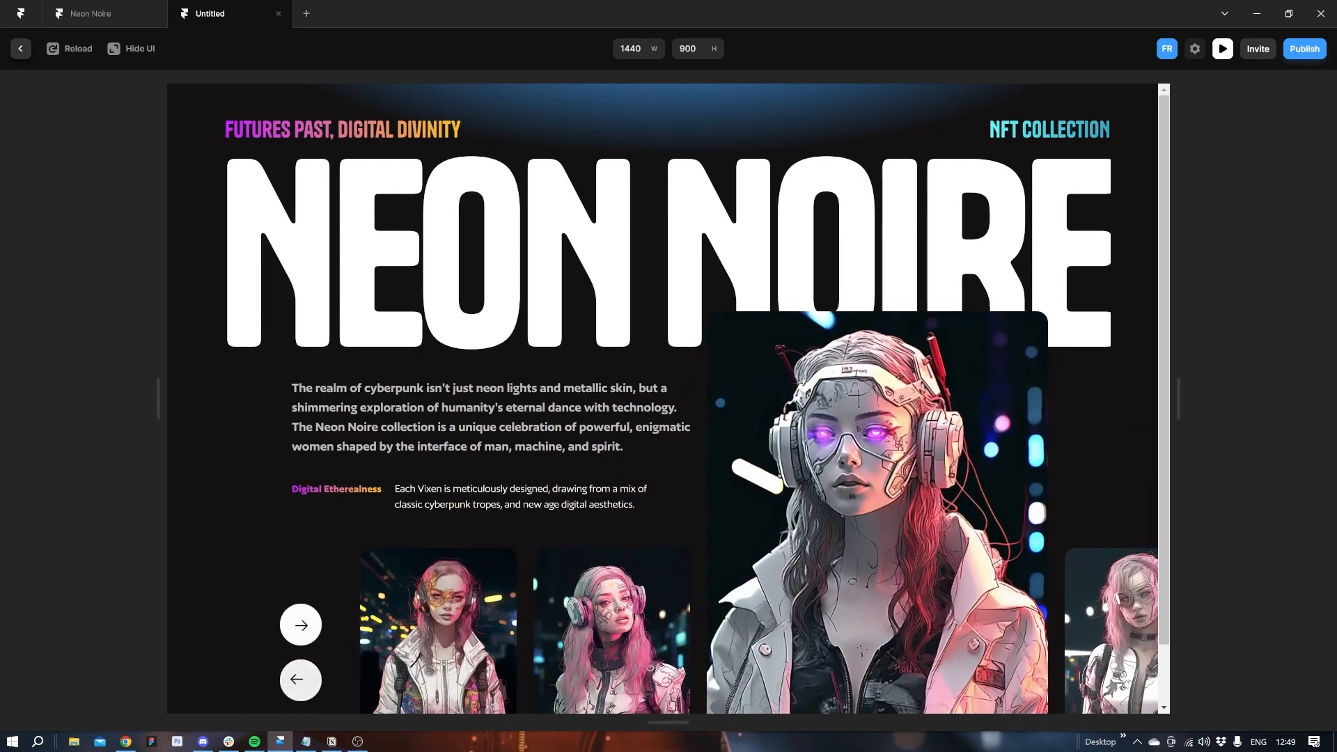
click(301, 679)
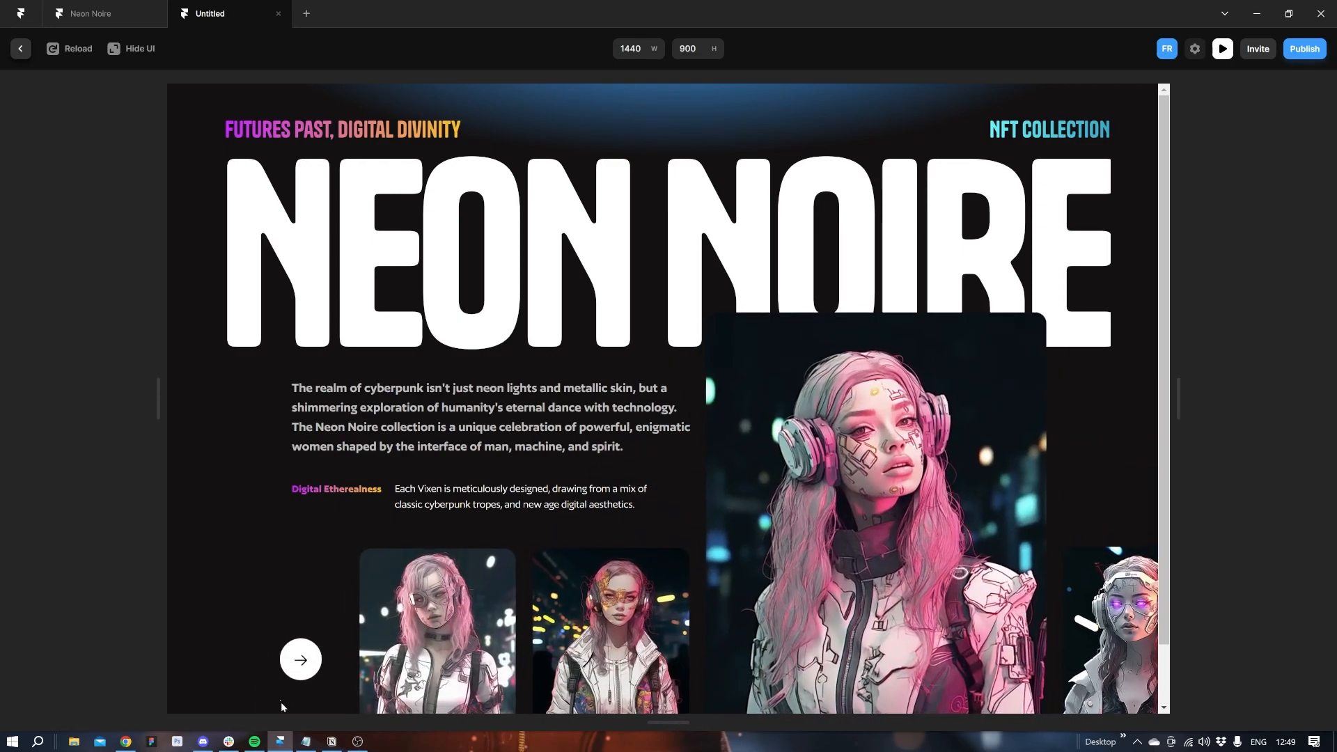
click(20, 48)
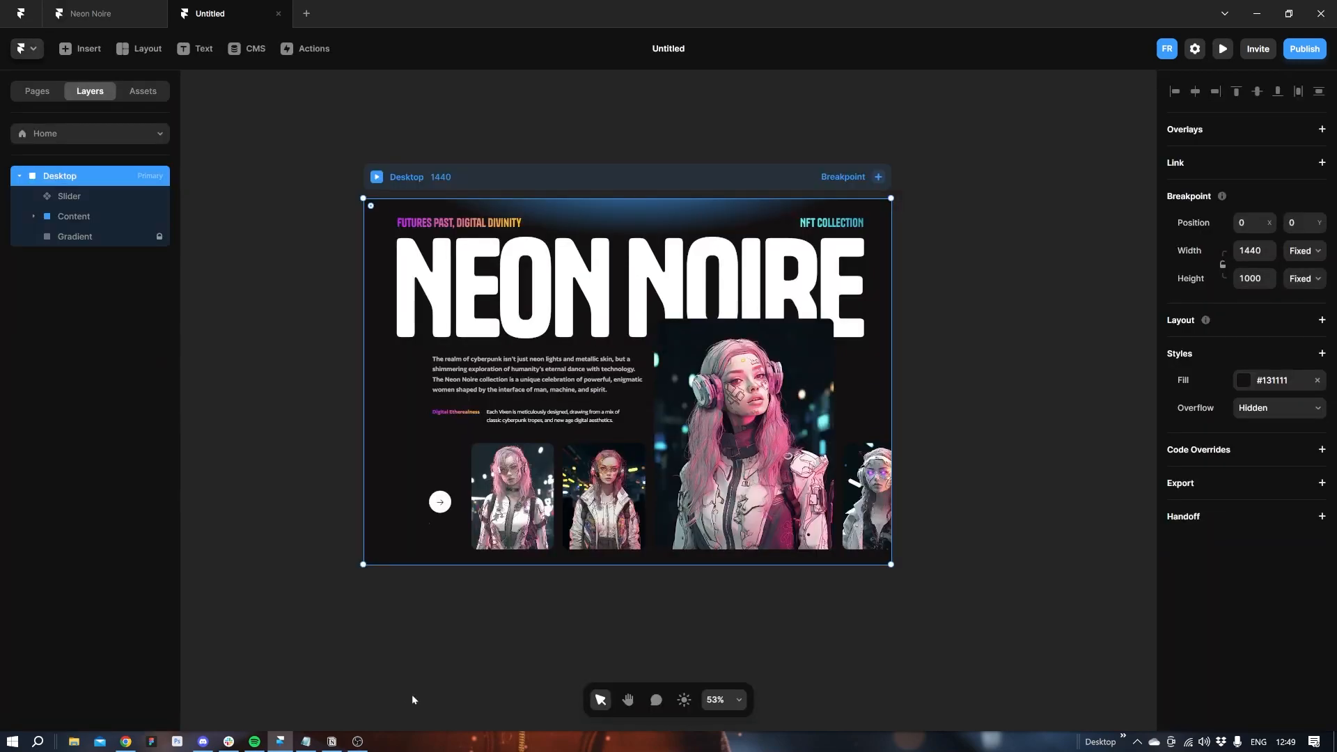
Open the Slider component and set the opacity of the Start variant's Back button to 0.
click(429, 521)
double_click(472, 503)
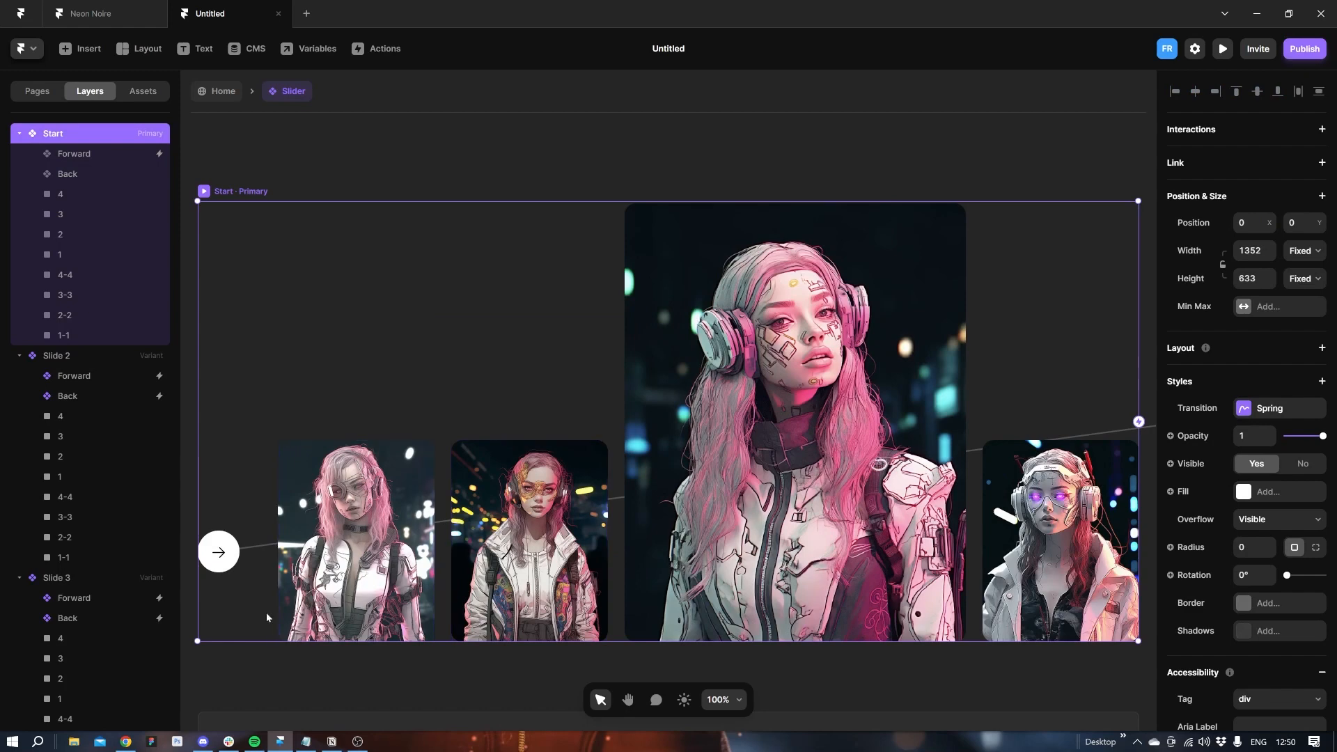
click(66, 177)
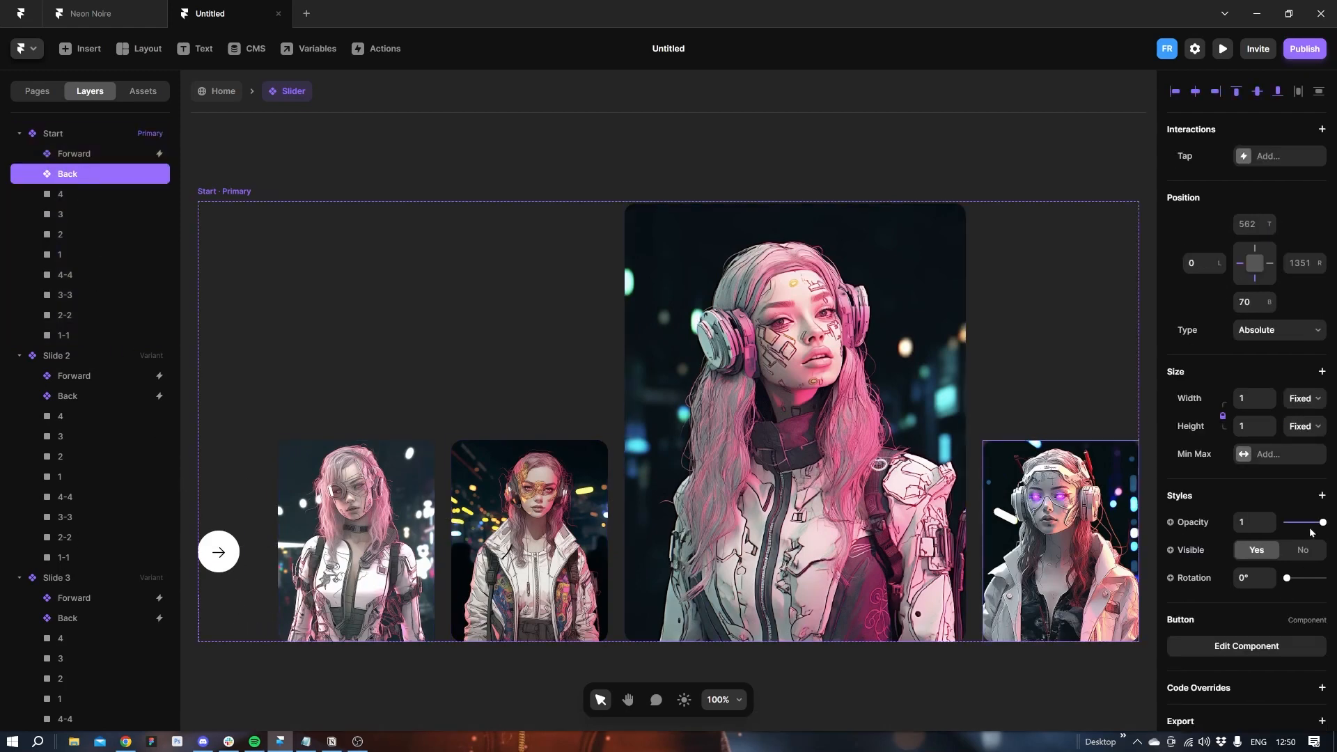
drag(1323, 523, 1261, 527)
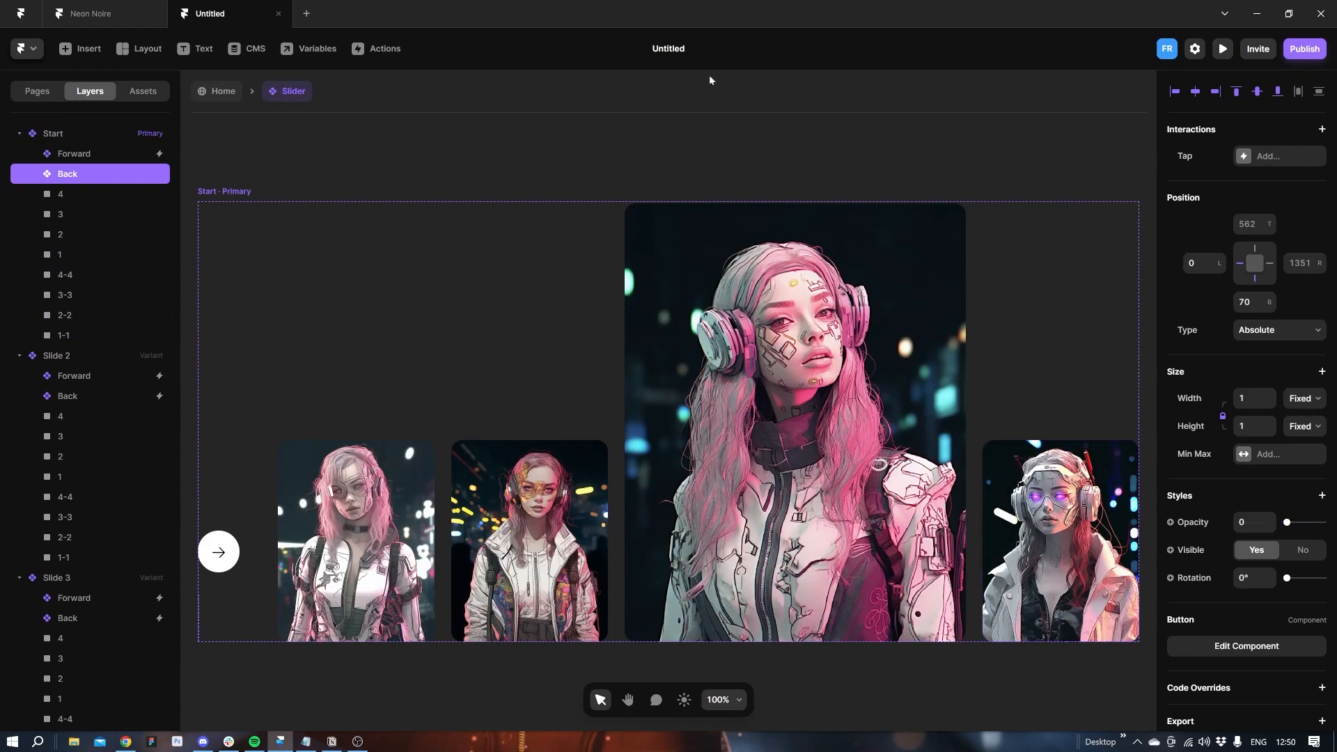
Set the opacity of the Forward button in the slide 4 variant to 0.
click(749, 149)
key(space)
drag(924, 176, 487, 182)
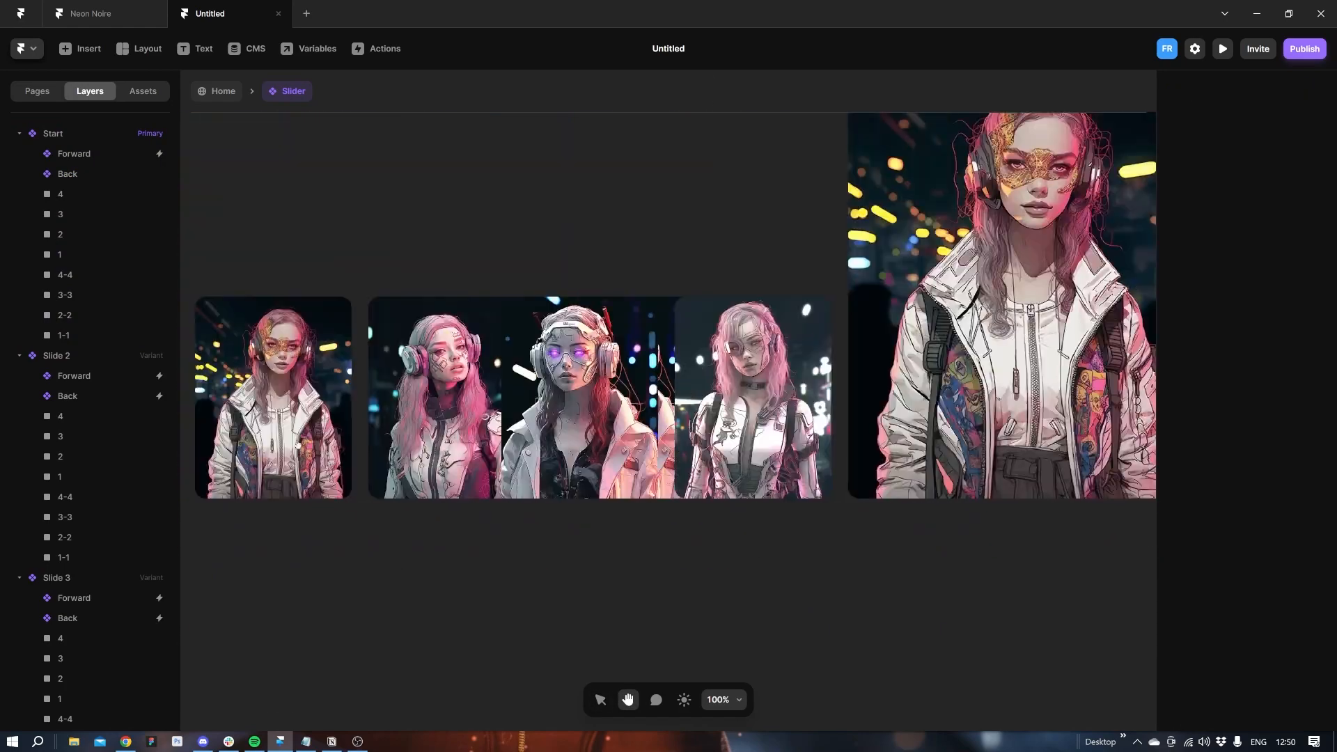
drag(1074, 402, 671, 435)
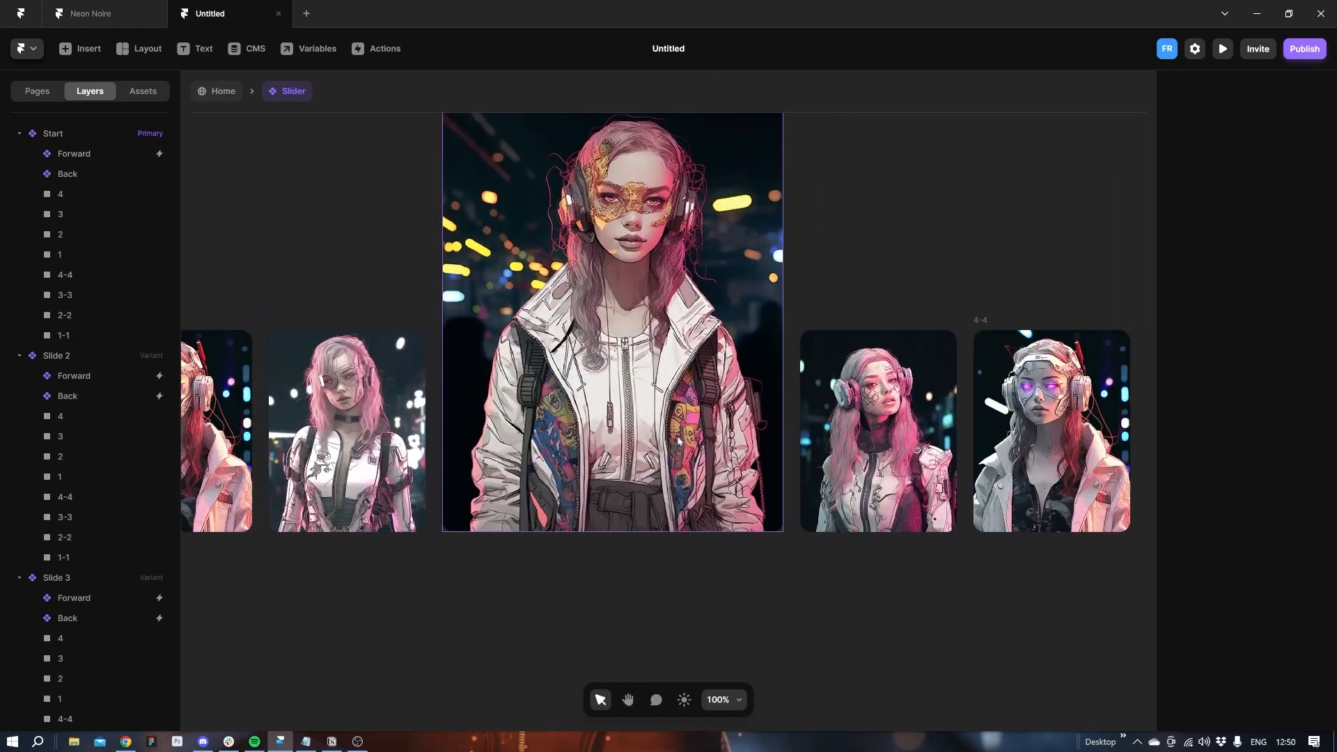
scroll(671, 435, down, 4)
click(420, 325)
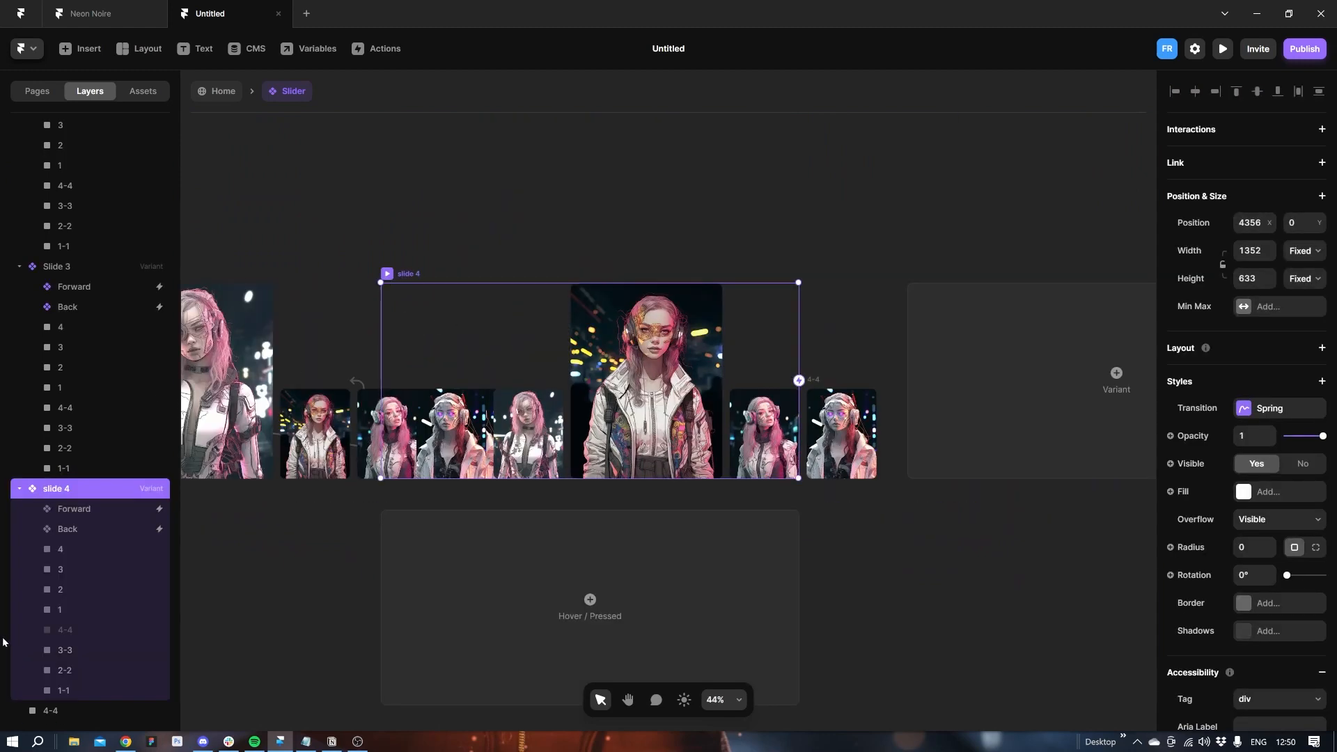
click(91, 511)
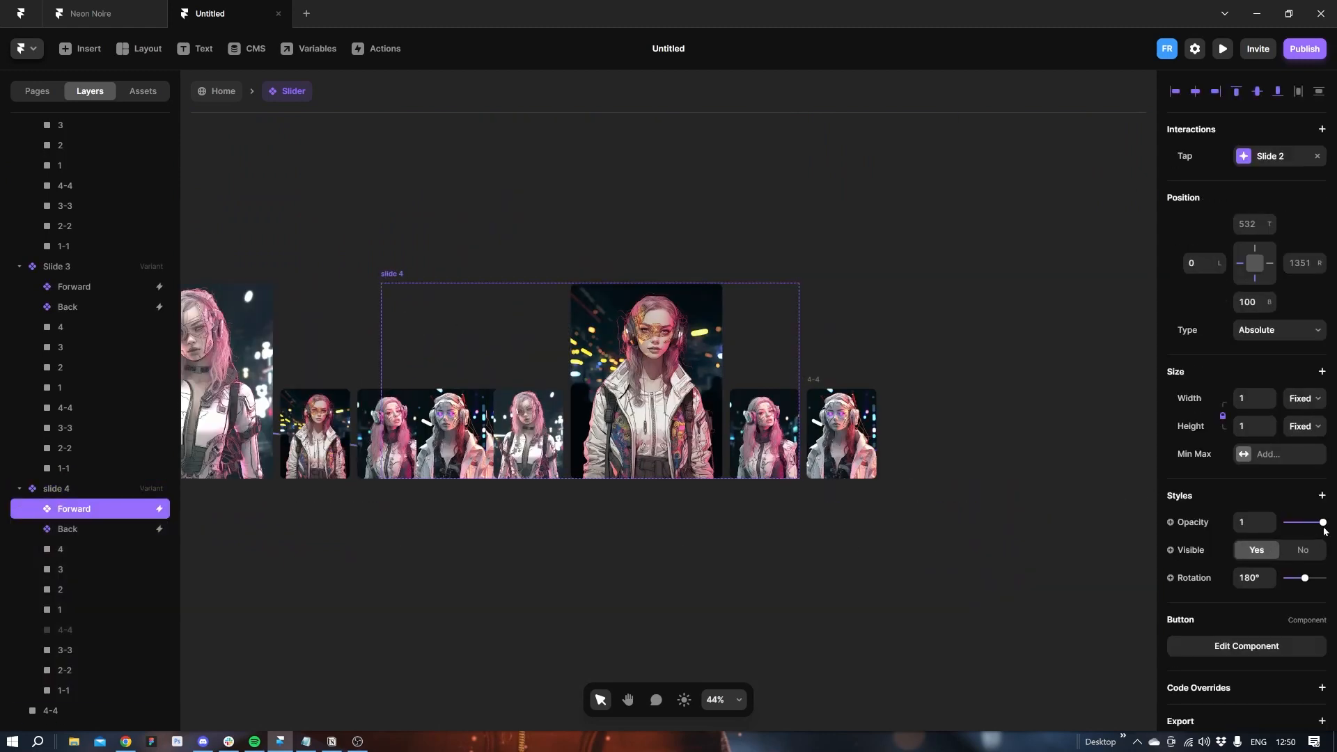
drag(1321, 524, 873, 551)
drag(514, 589, 747, 589)
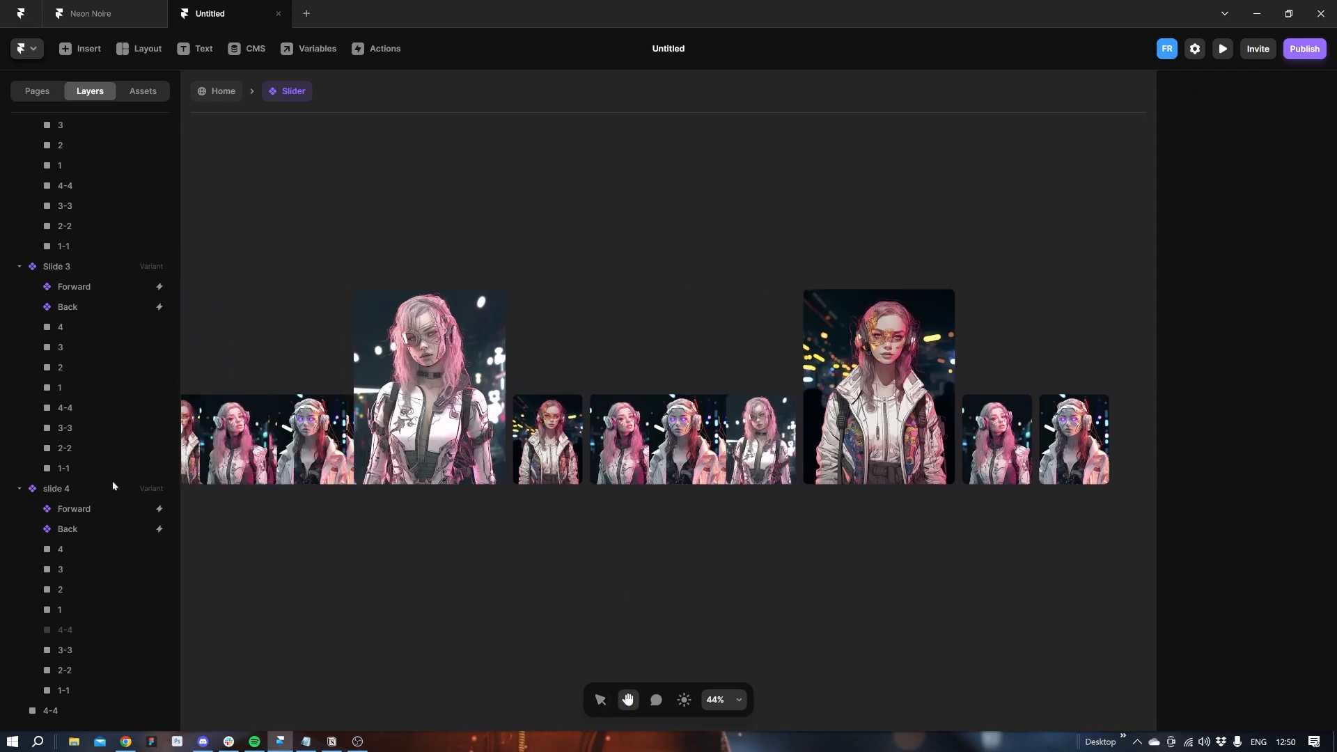
Remove the tap interaction leading to Slide 2 from slide 4's Forward button.
click(128, 516)
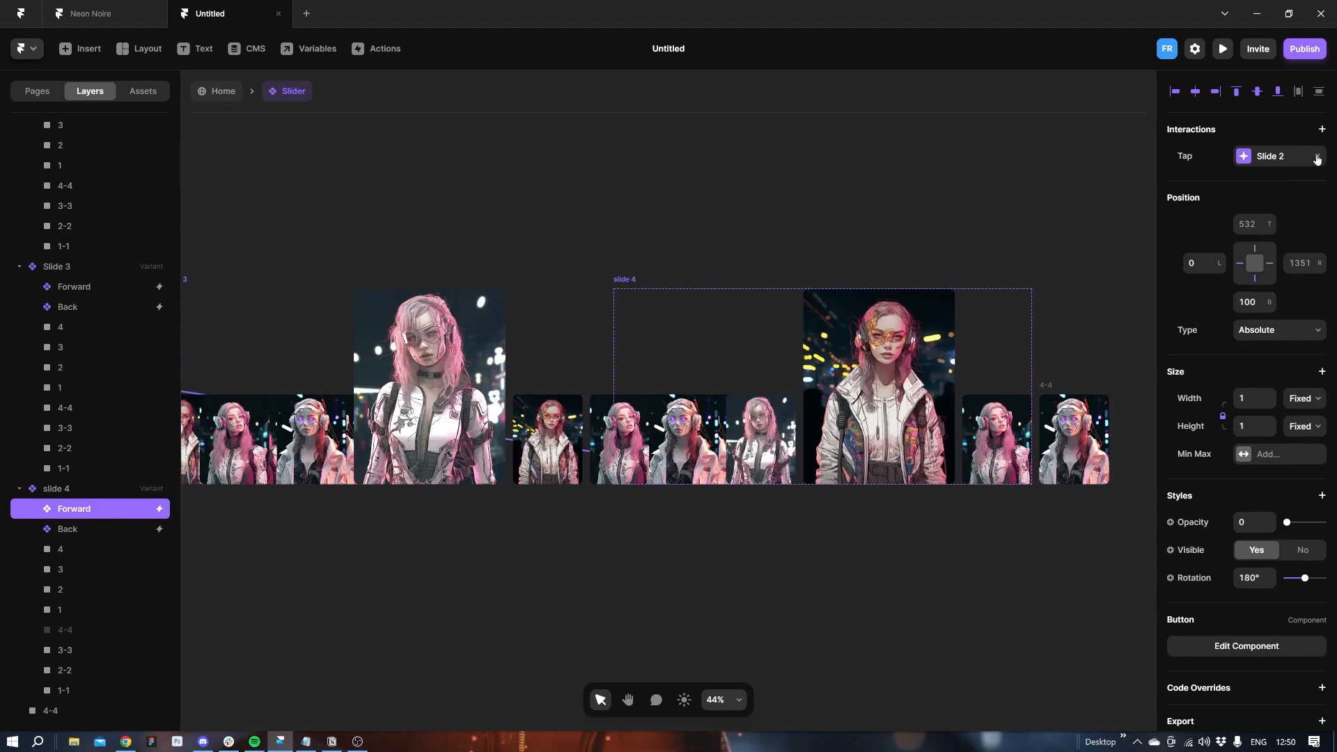
click(1317, 156)
click(672, 204)
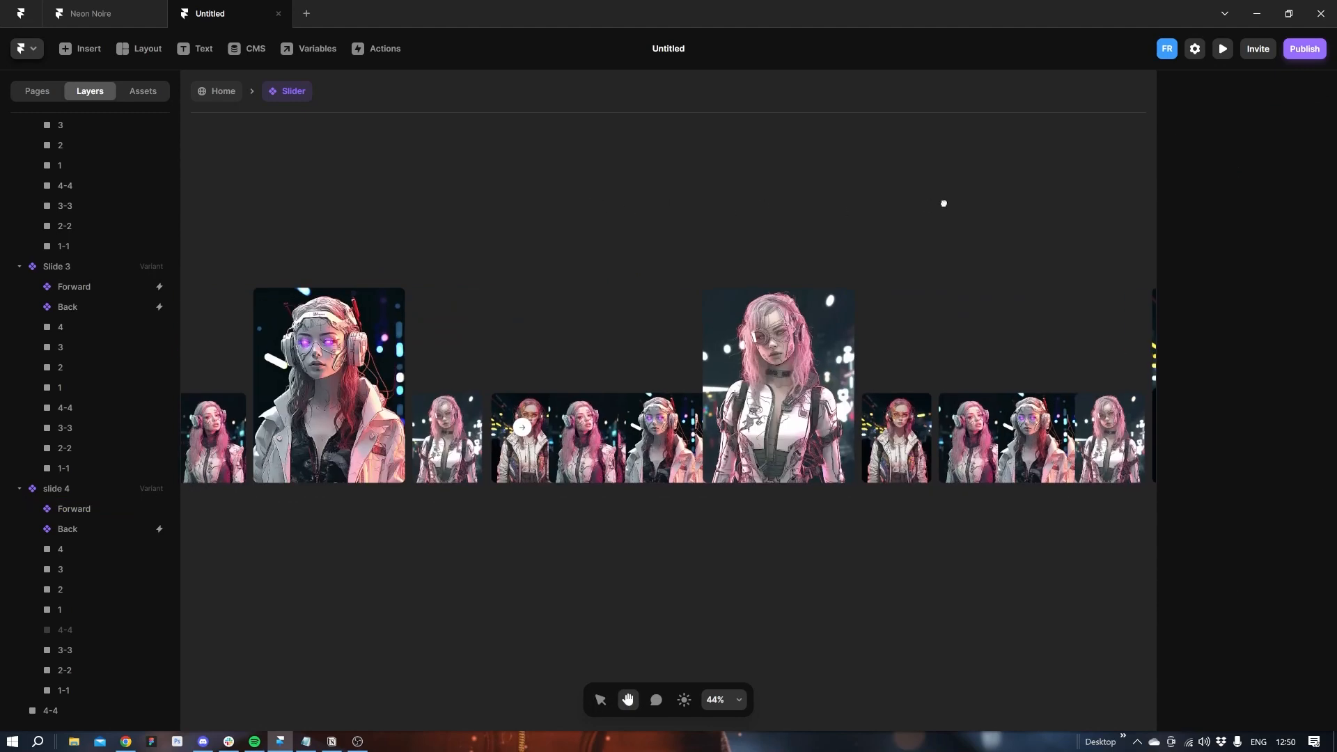
Add a new tap transition to slide 4's Forward button that switches to the Slide 3 variant.
click(74, 509)
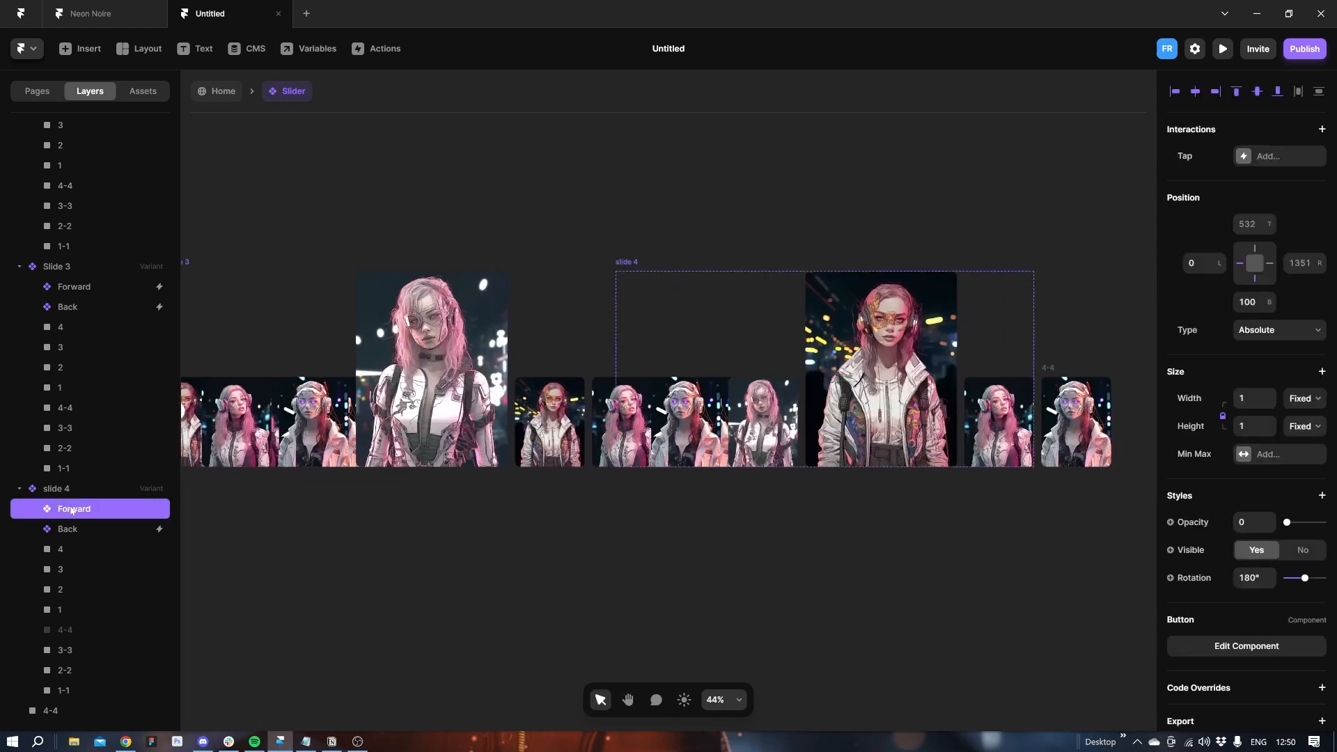
click(1283, 161)
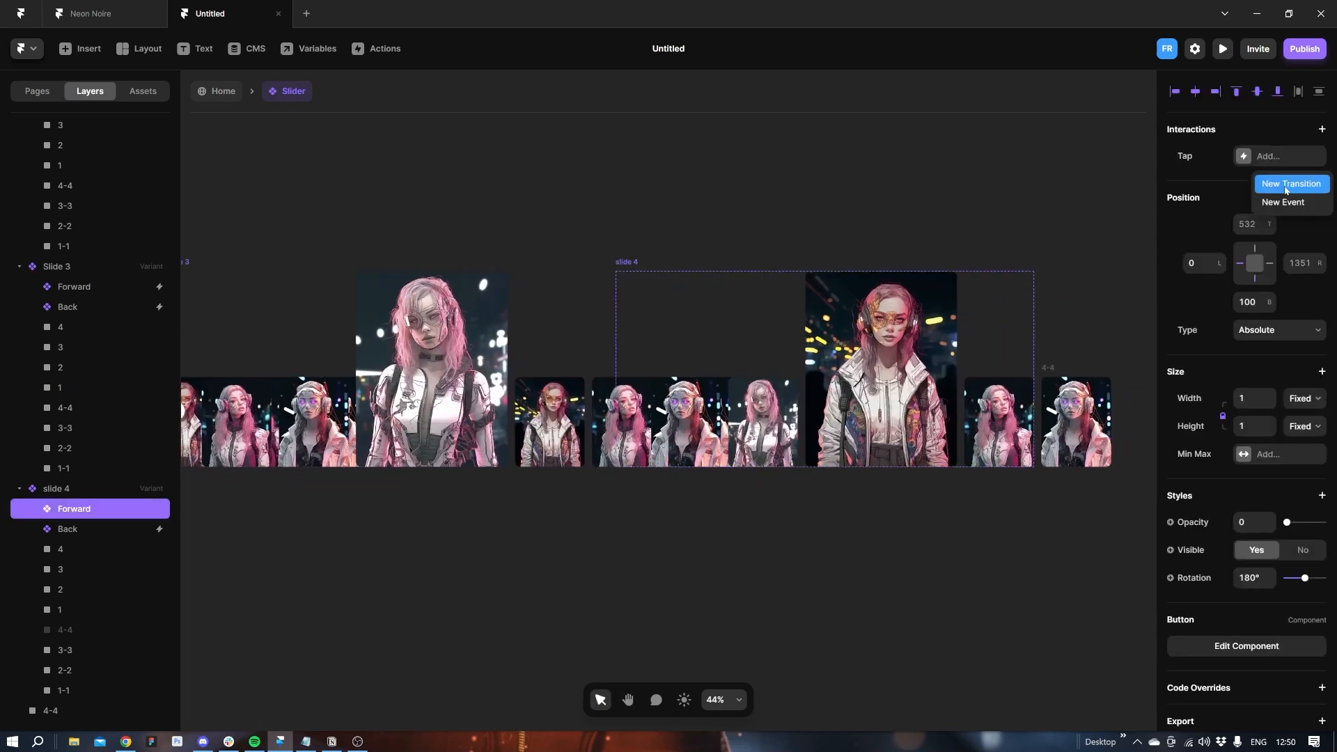
click(1285, 184)
click(1087, 197)
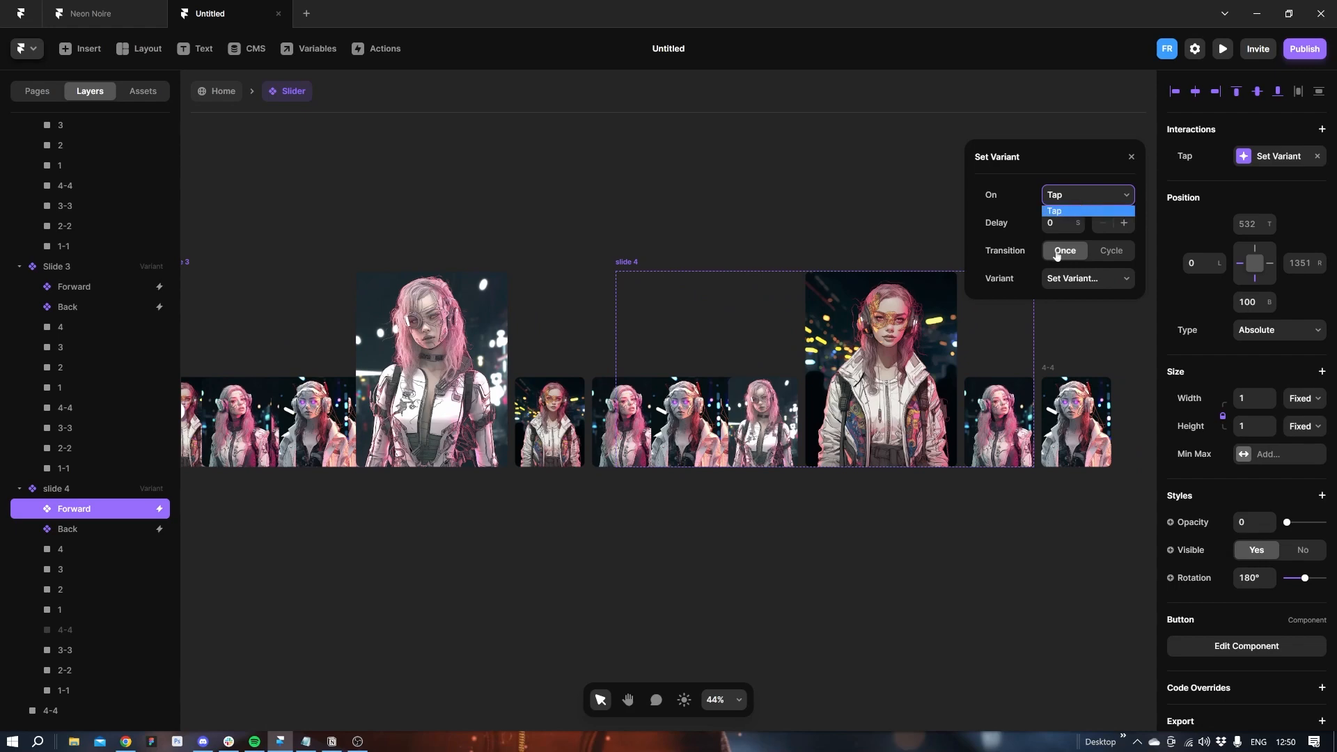
click(1065, 208)
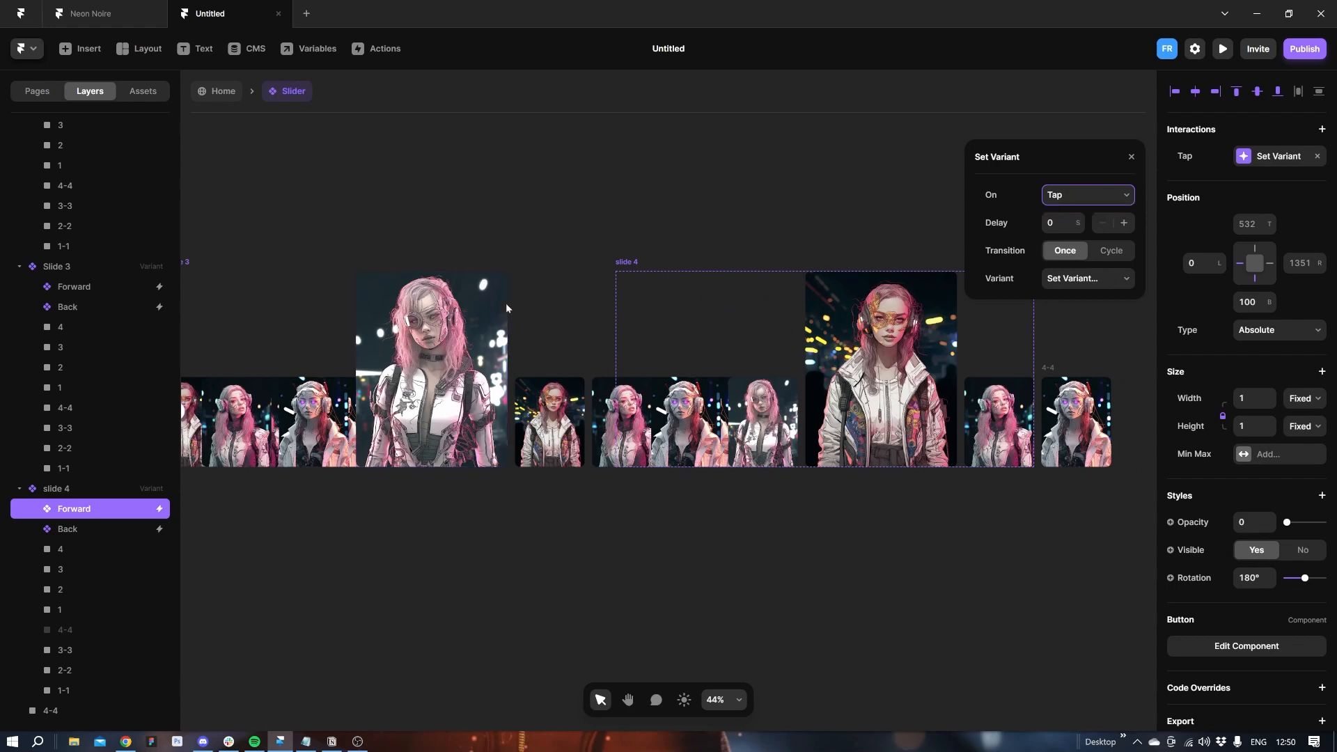
click(1047, 281)
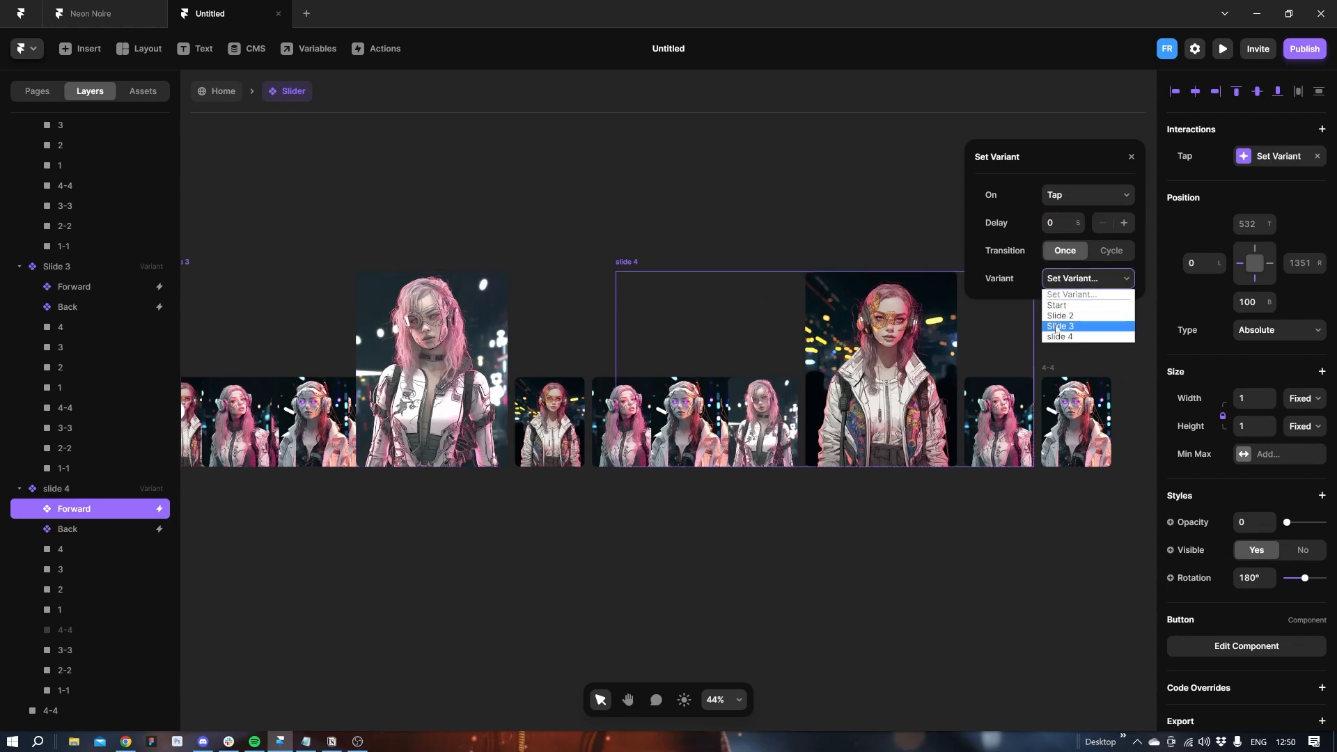
click(1057, 328)
click(865, 170)
Add a new tap transition to the Start variant's Back button and choose its target variant.
key(h)
drag(681, 249, 1164, 225)
drag(644, 263, 1073, 241)
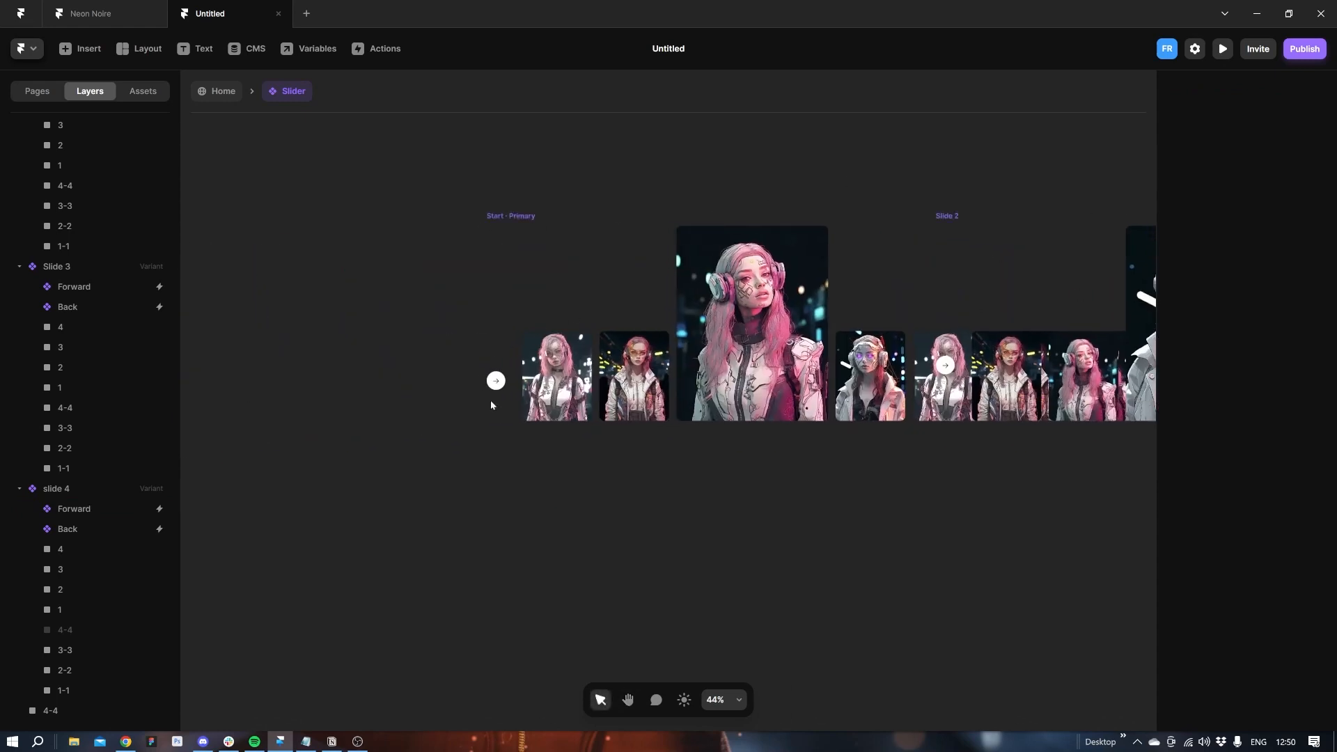
click(515, 217)
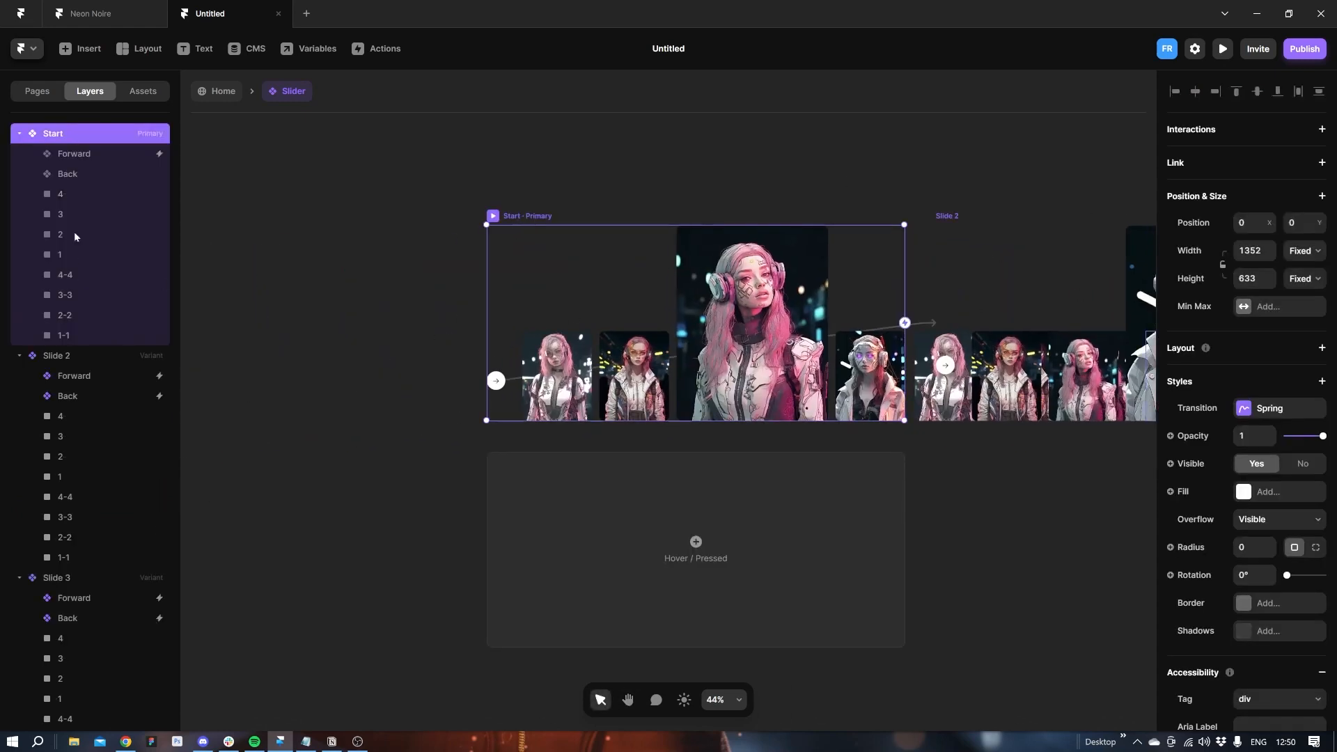
click(69, 174)
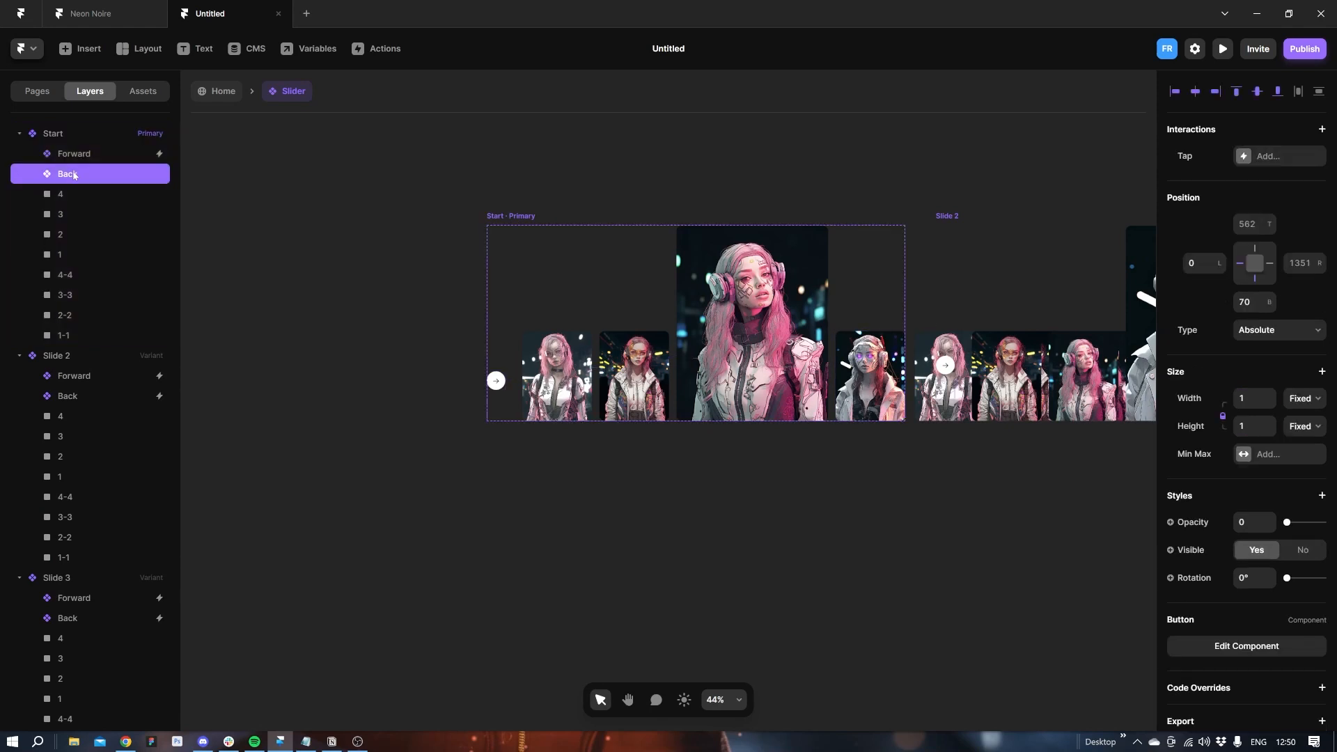
click(1259, 157)
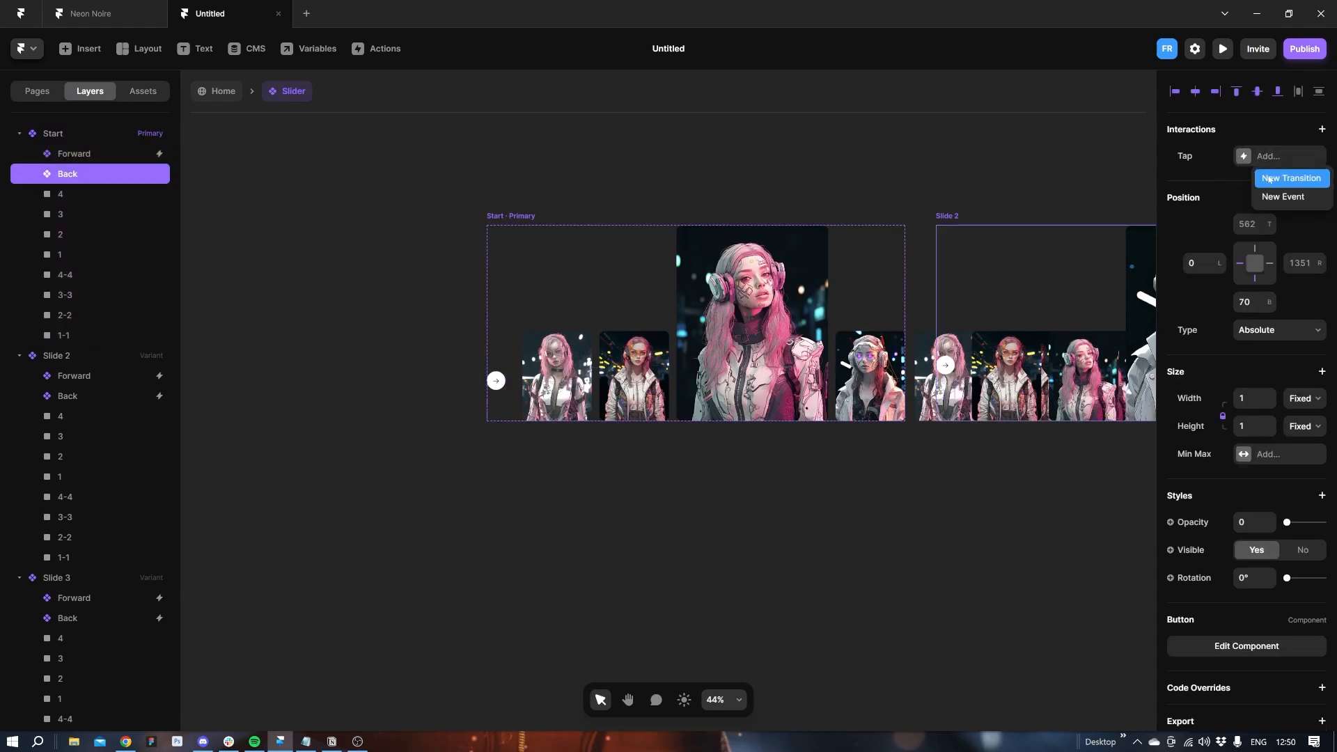
click(1264, 176)
click(1086, 278)
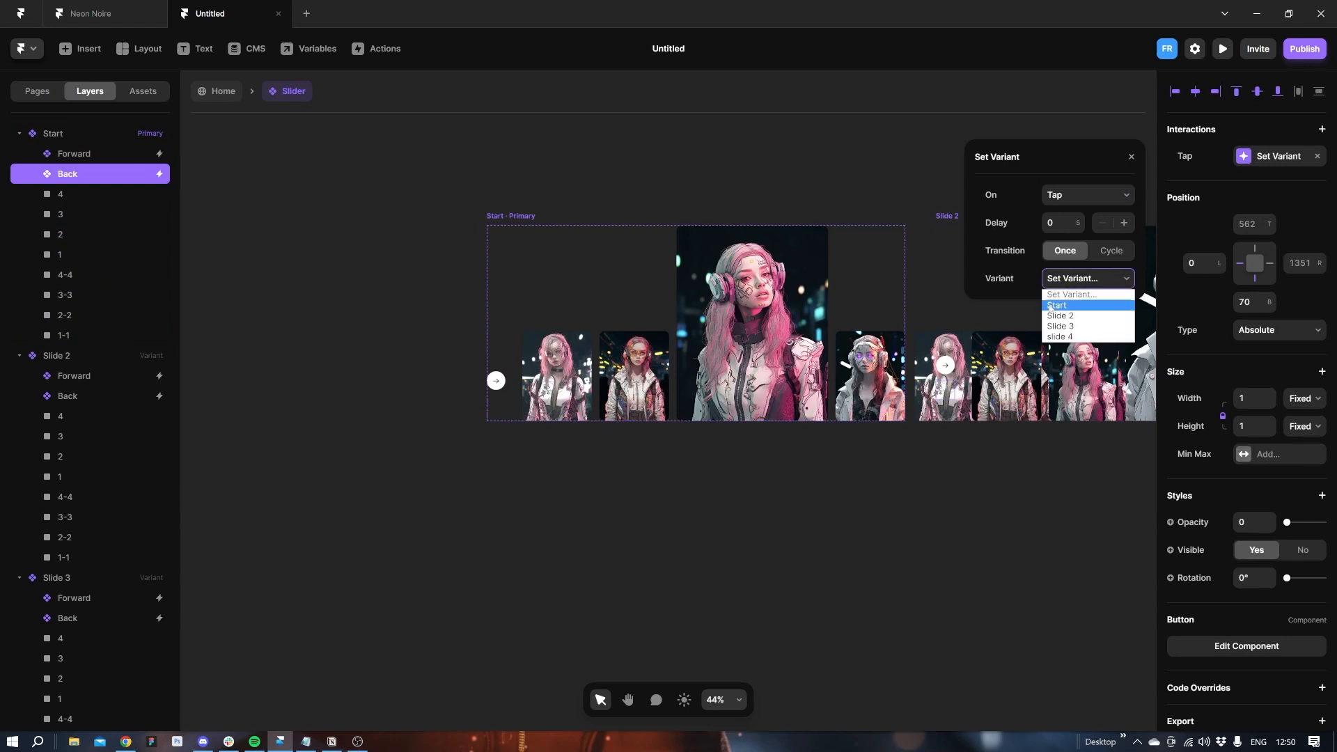
click(1066, 312)
click(829, 179)
key(space)
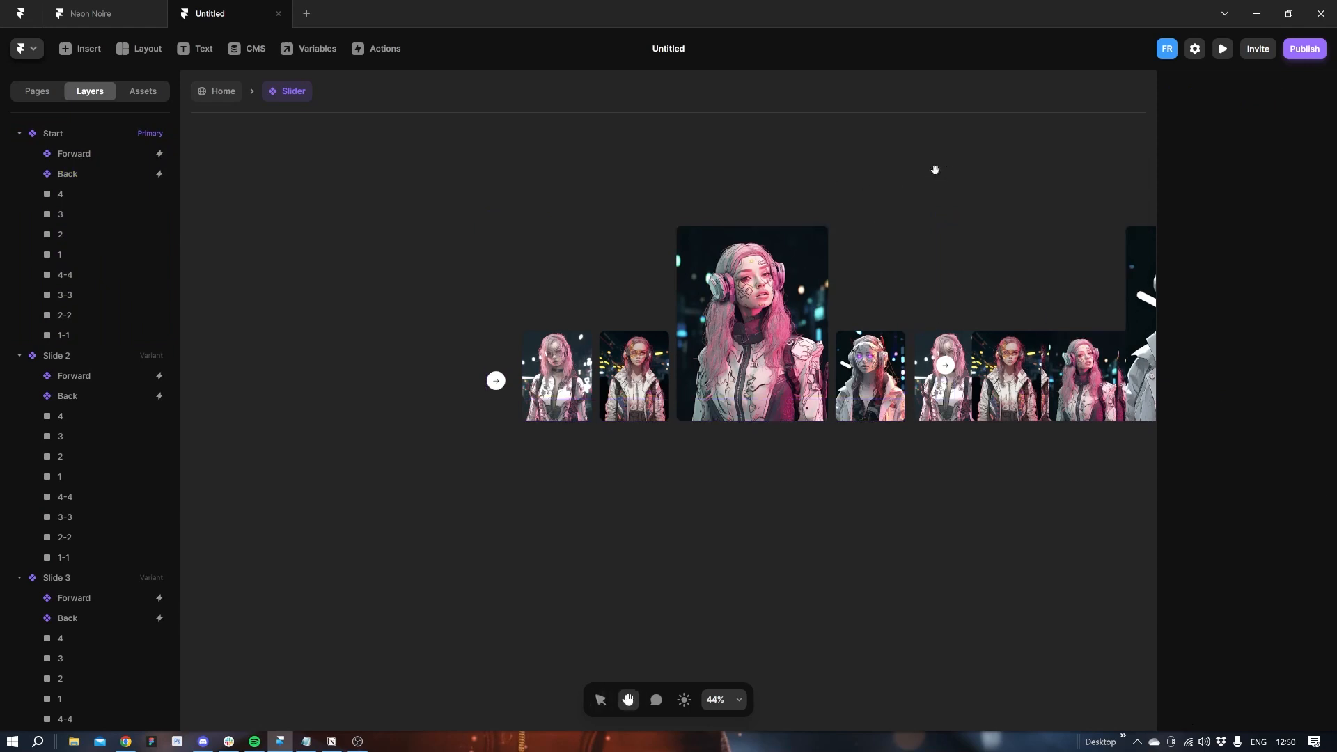
drag(935, 170, 539, 176)
click(567, 223)
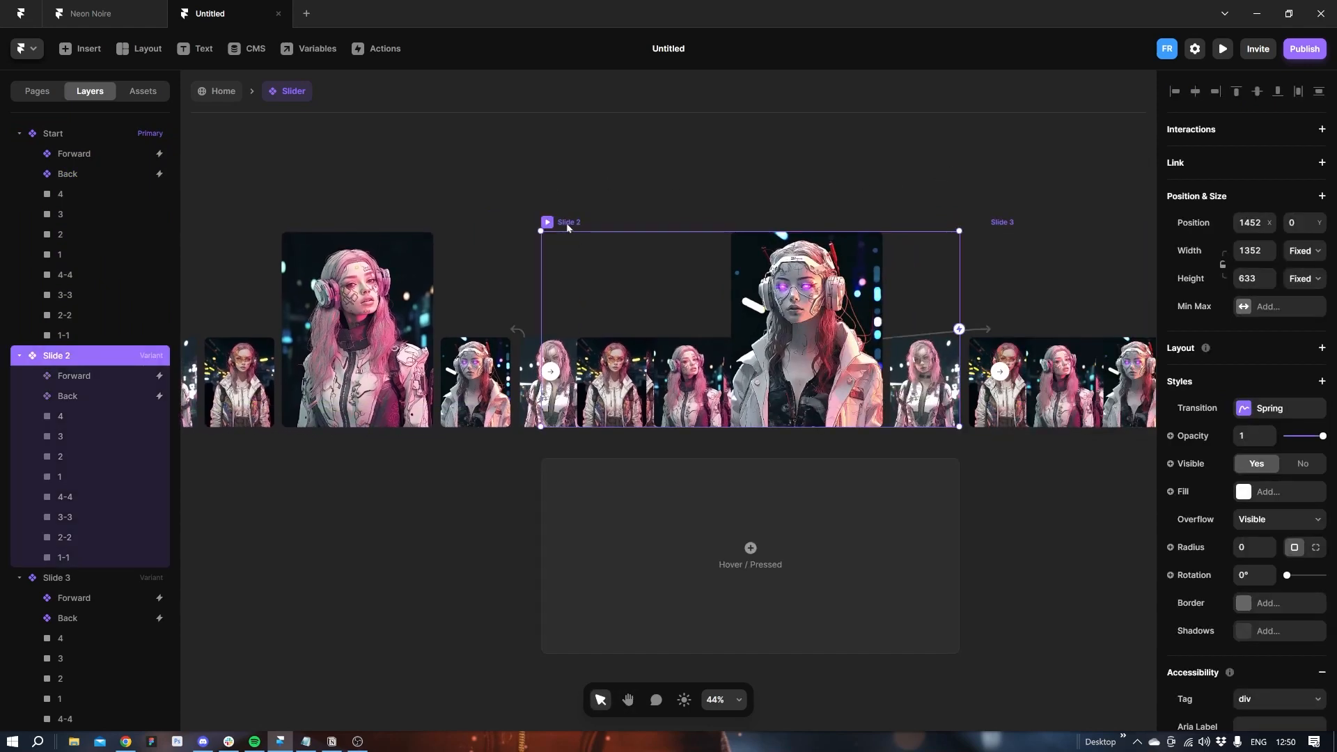
click(577, 179)
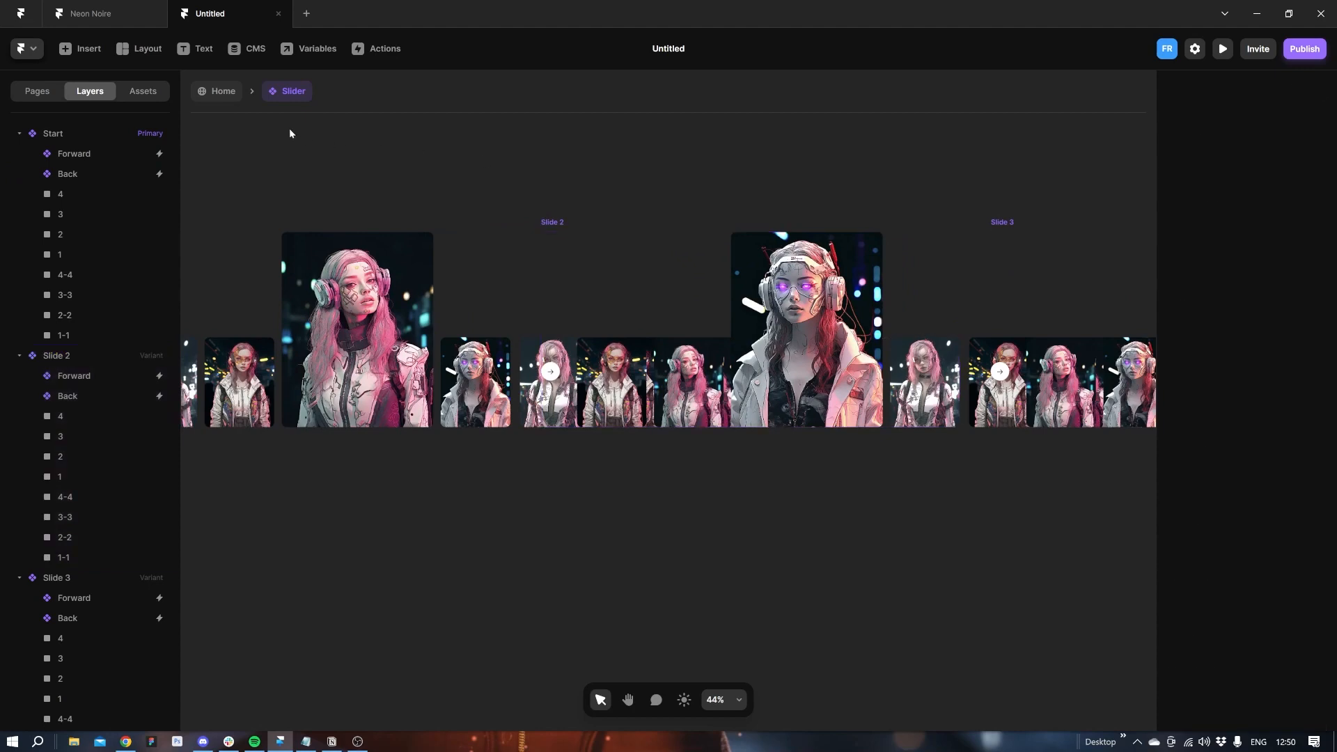
Return to the Home page, preview it, step the slider forward two slides to check the buttons, and exit the preview.
click(221, 92)
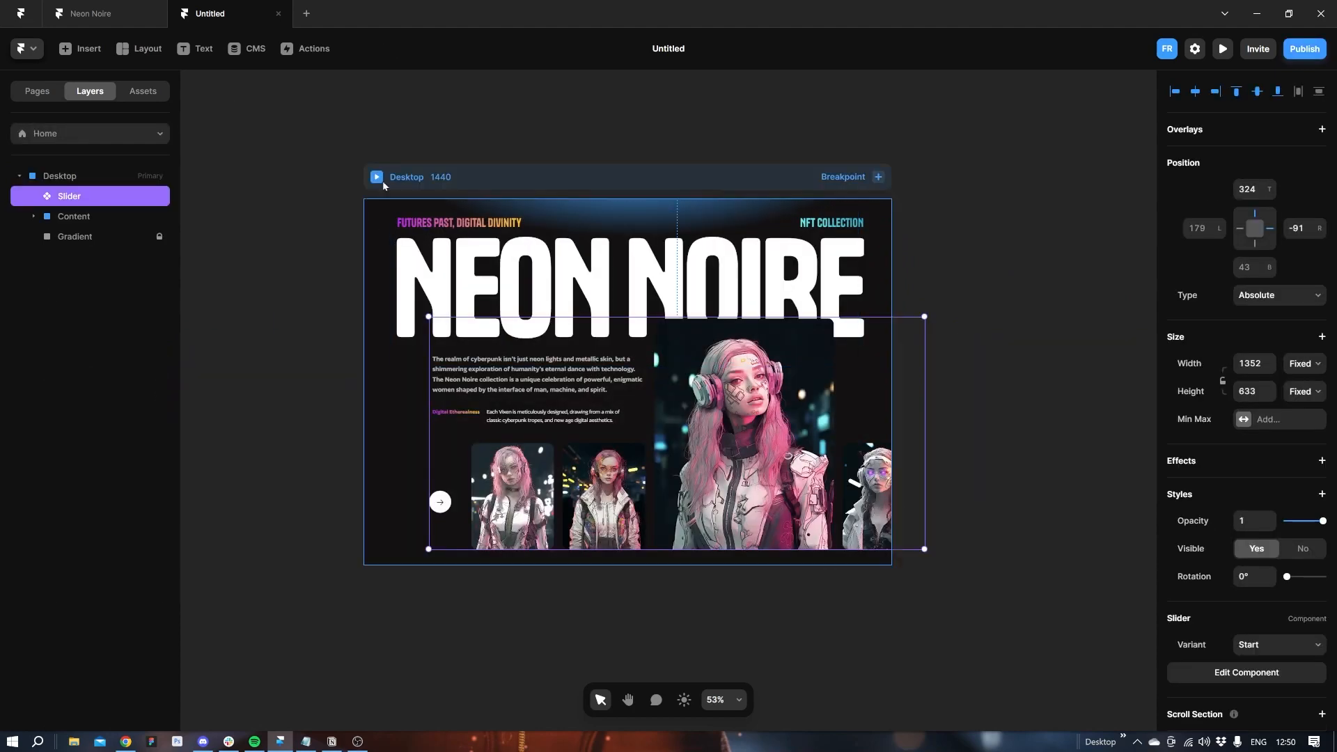
key(ctrl+p)
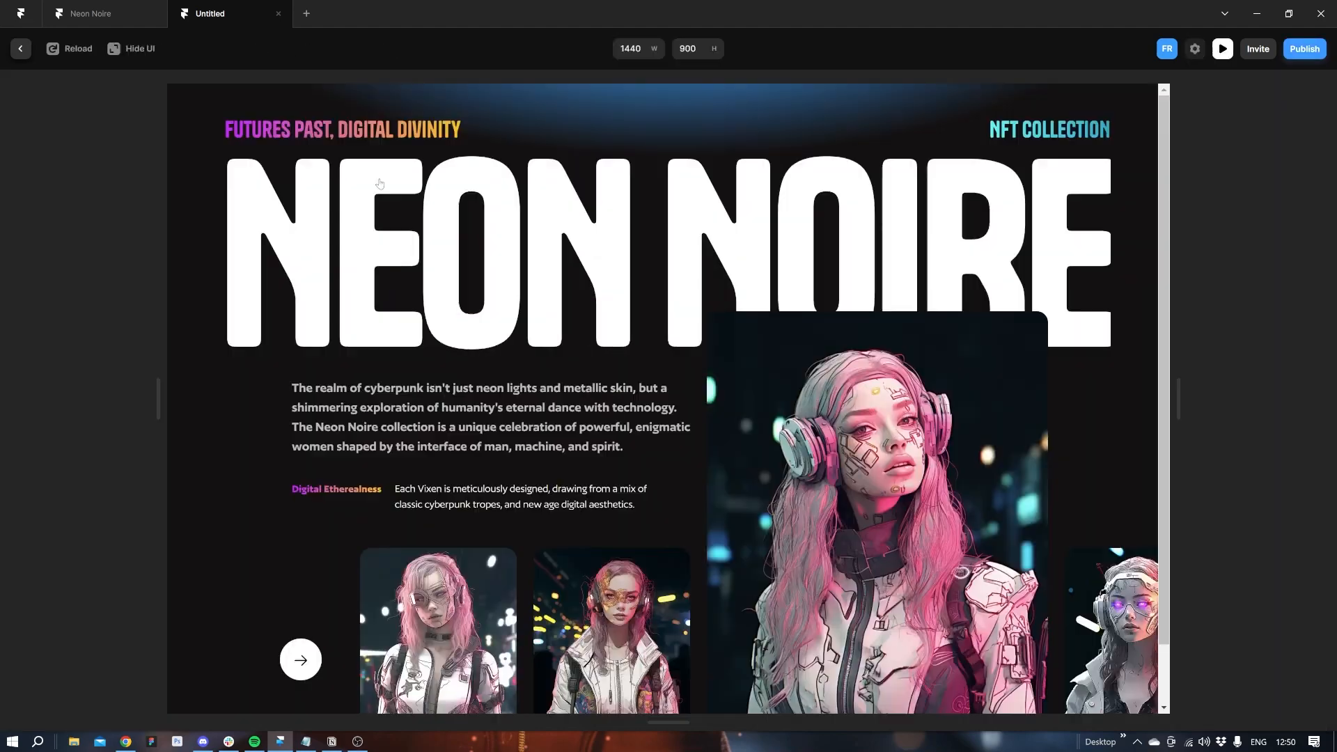
click(303, 651)
click(304, 631)
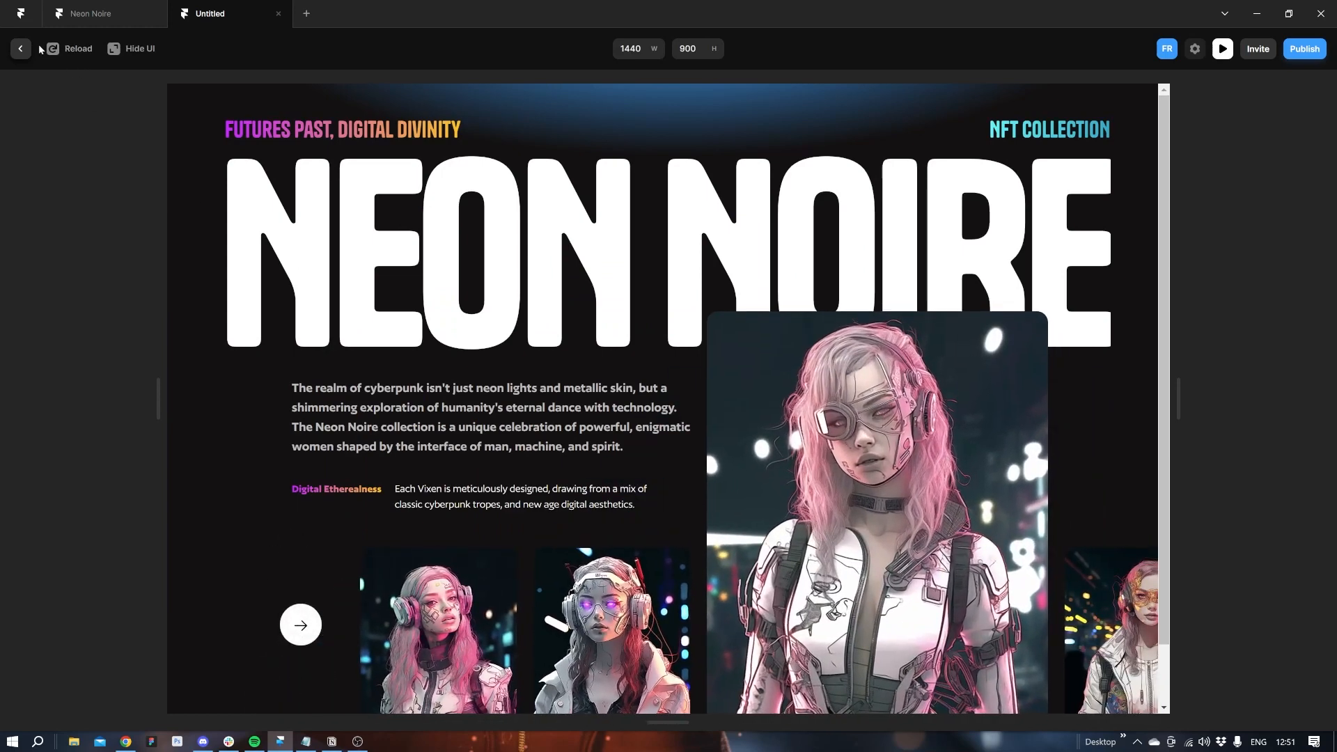
click(21, 48)
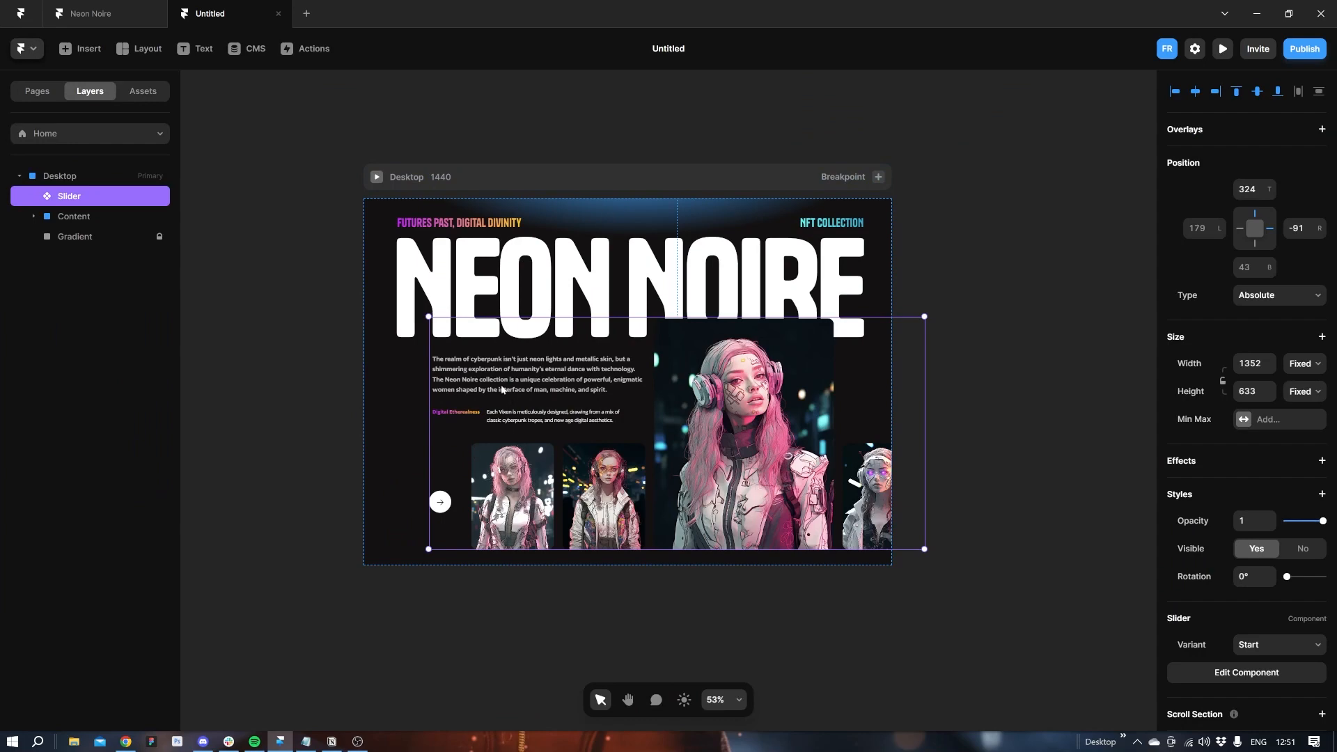
Open the Slider component and set the opacity of Slide 2's Back button to 1.
double_click(501, 389)
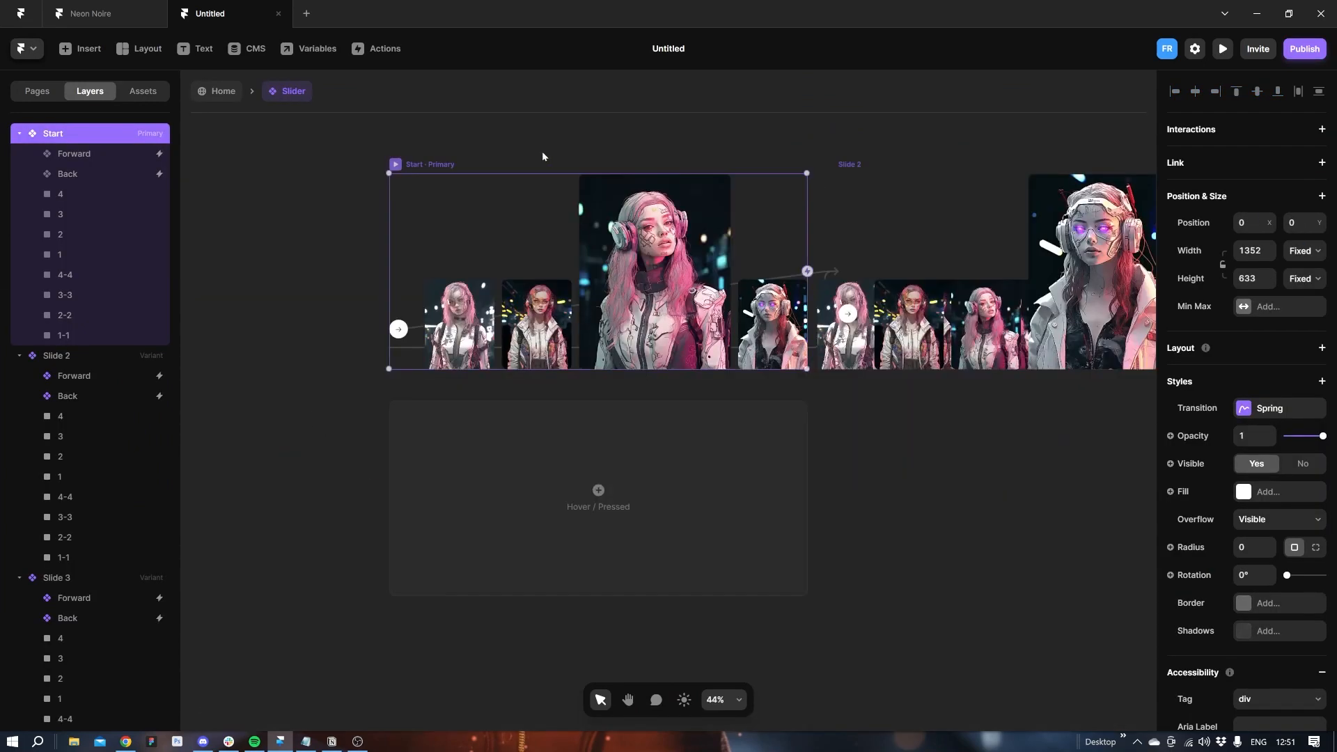
click(850, 166)
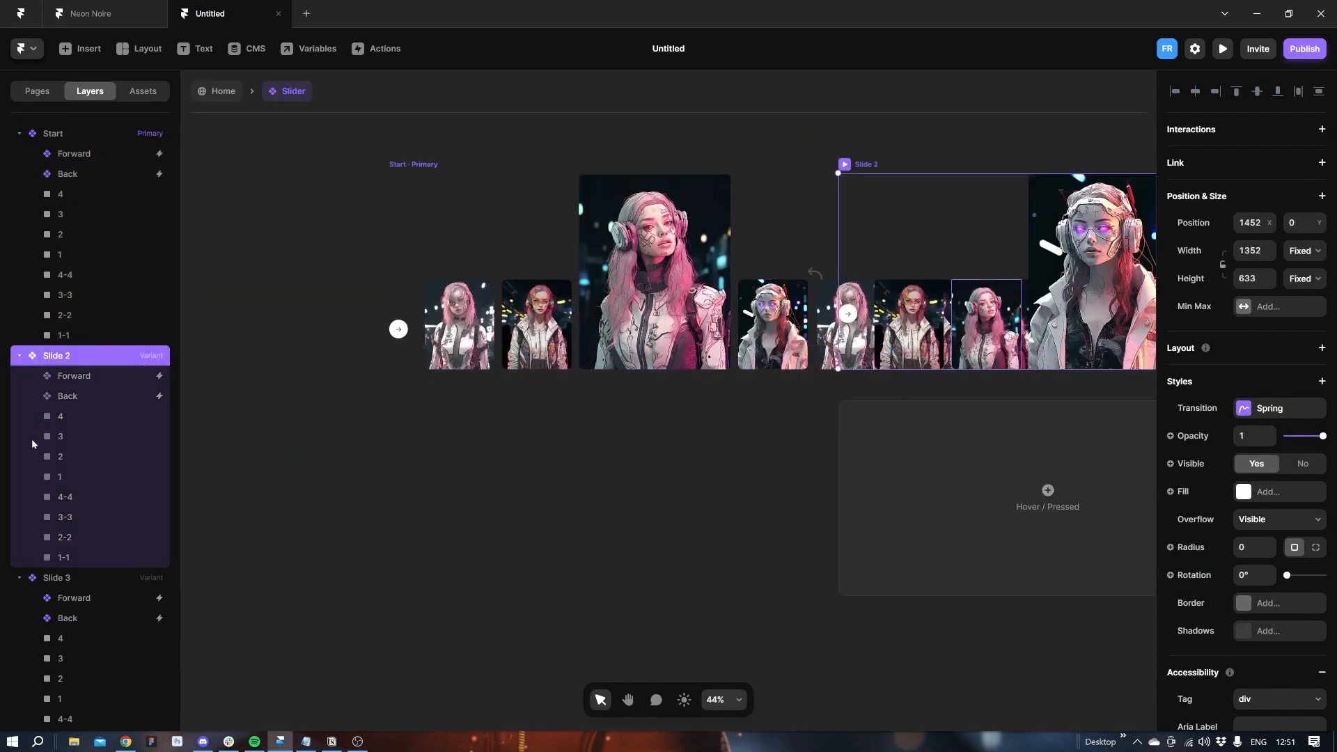
click(67, 396)
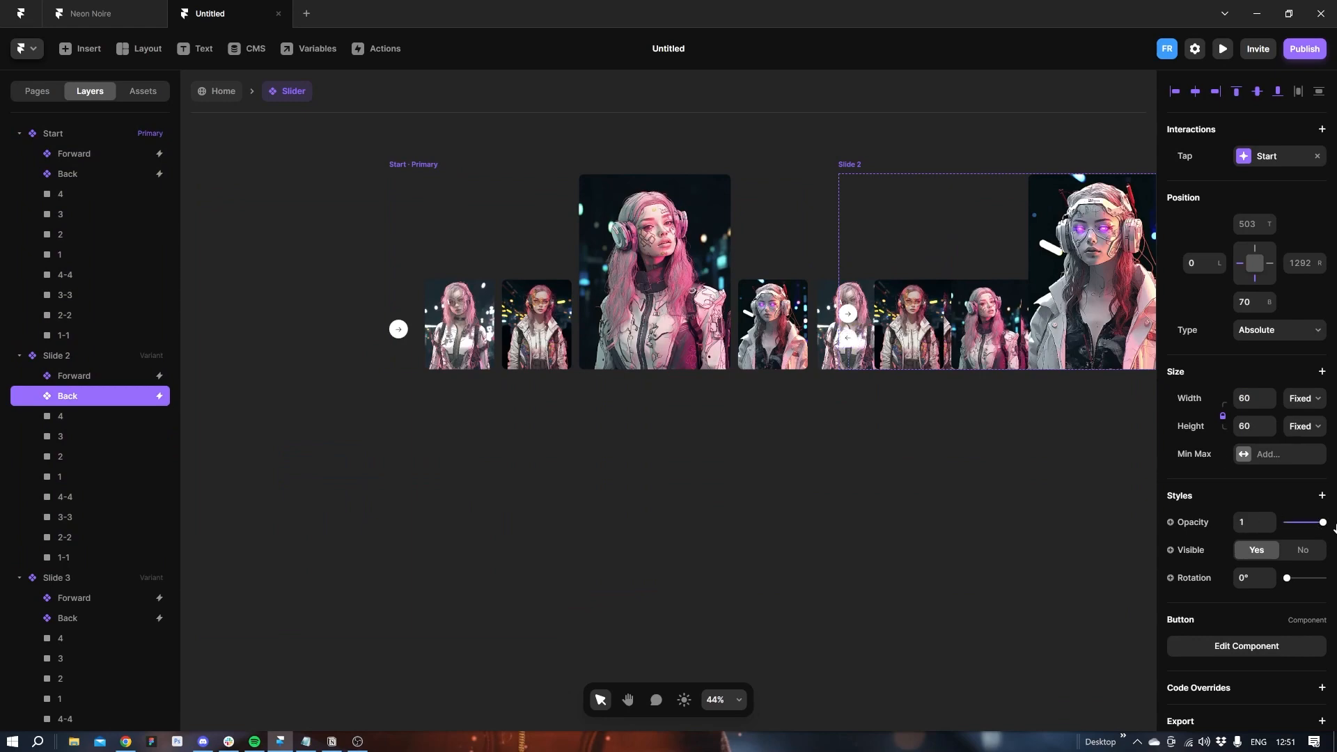
click(1011, 430)
Set the opacity of the Back button in the Slide 3 variant to 1.
key(space)
drag(1012, 430, 290, 504)
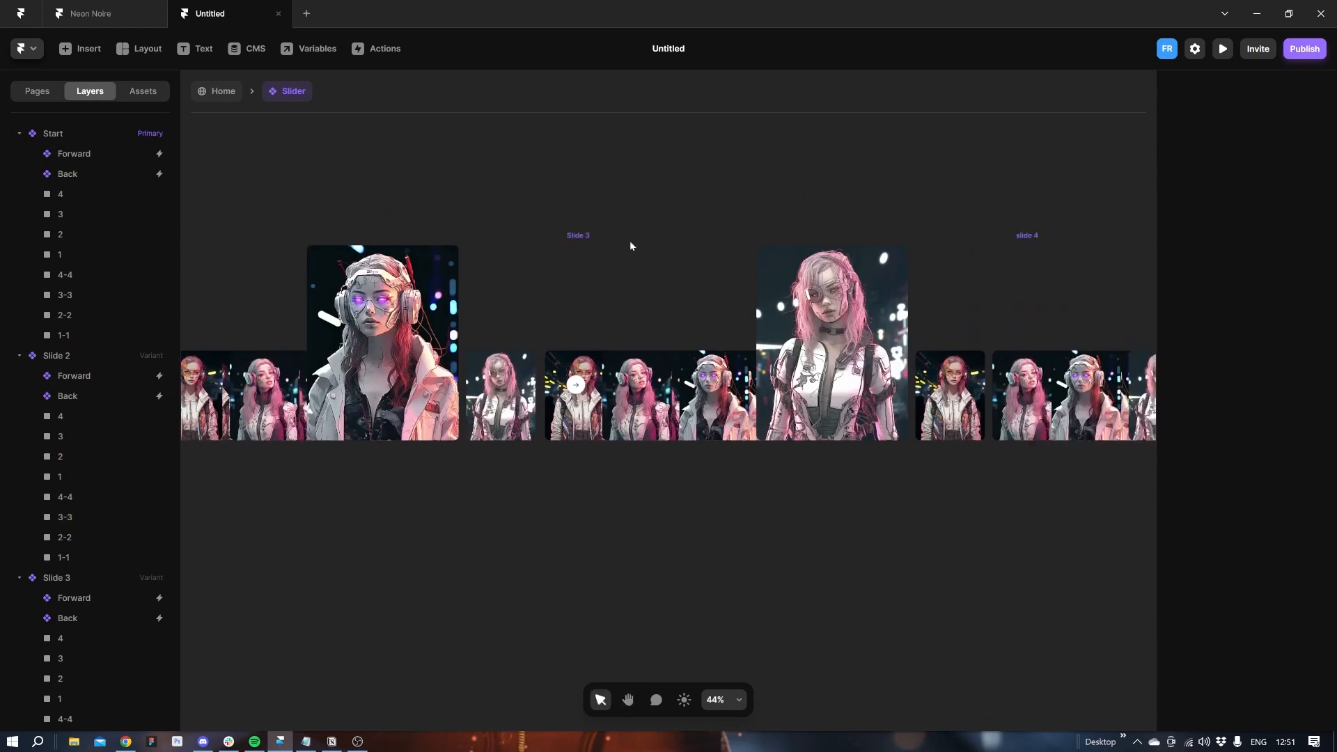
click(585, 238)
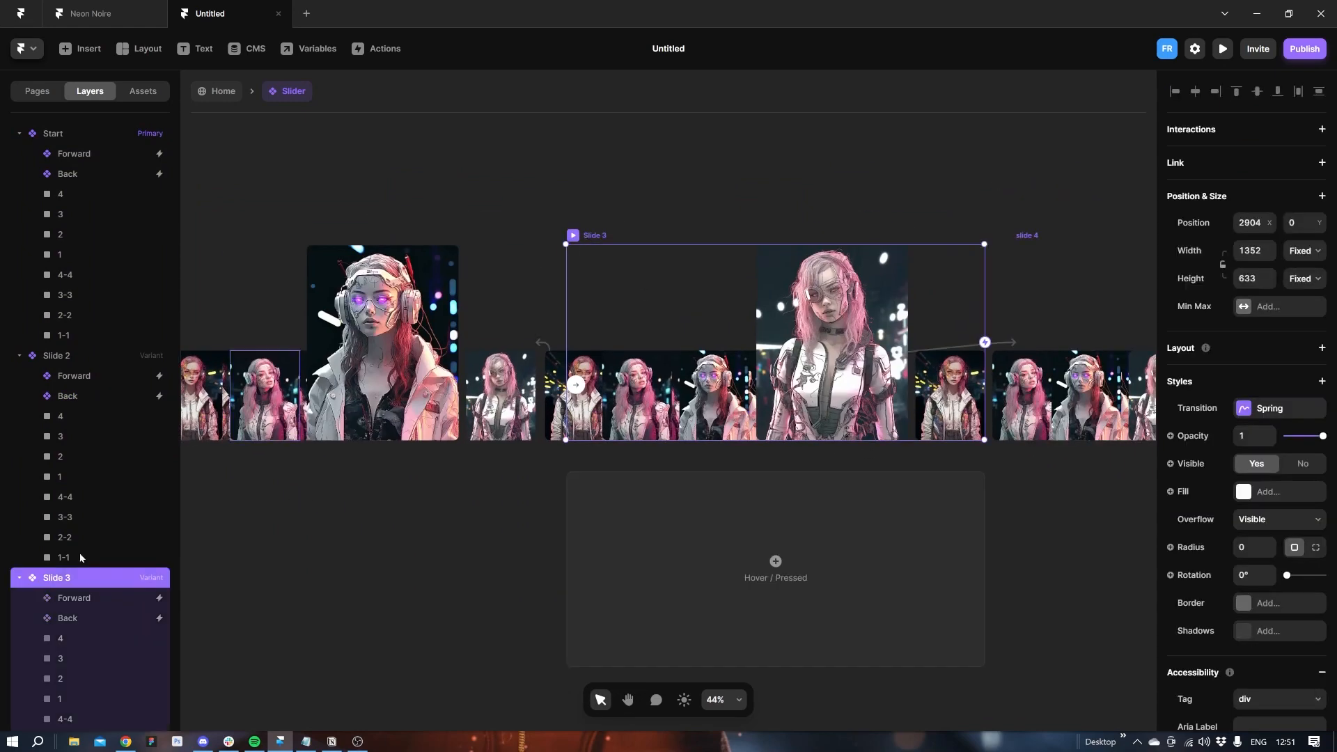
click(72, 617)
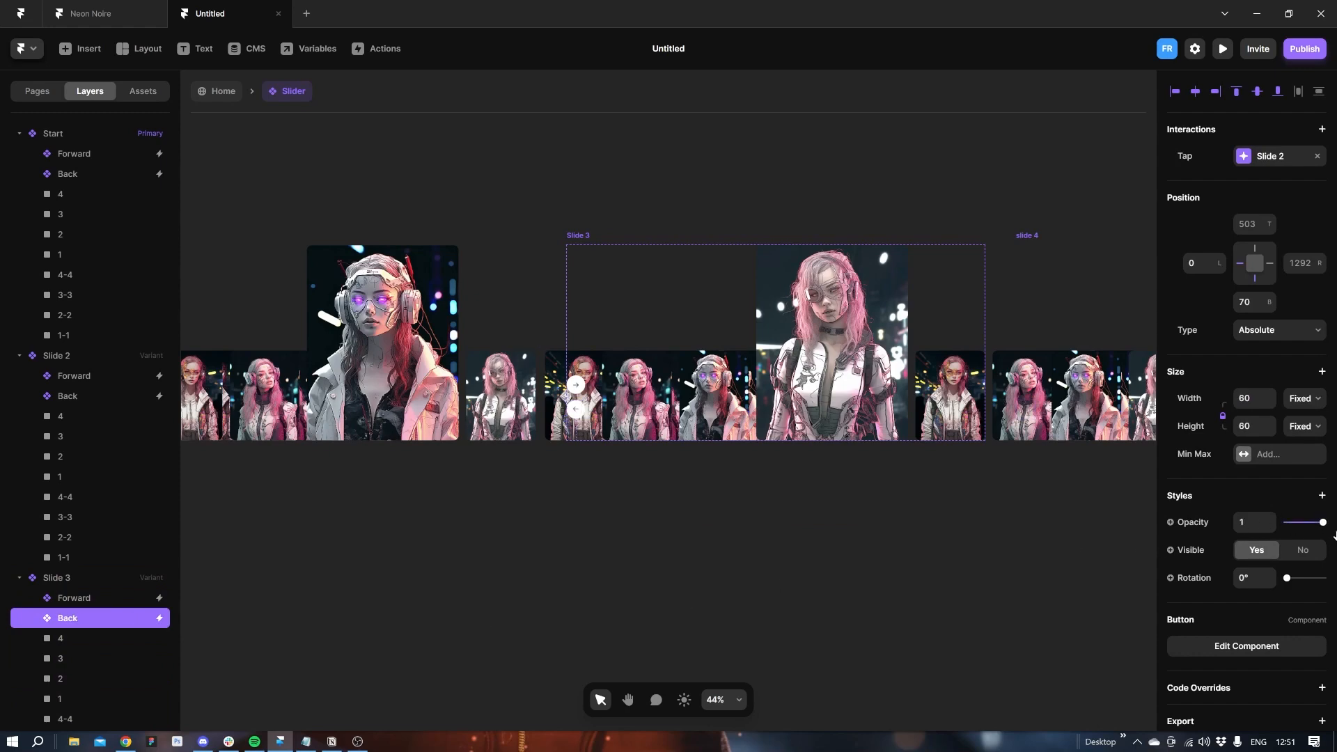
Set the opacity of the Back button in the slide 4 variant to 1.
click(1027, 237)
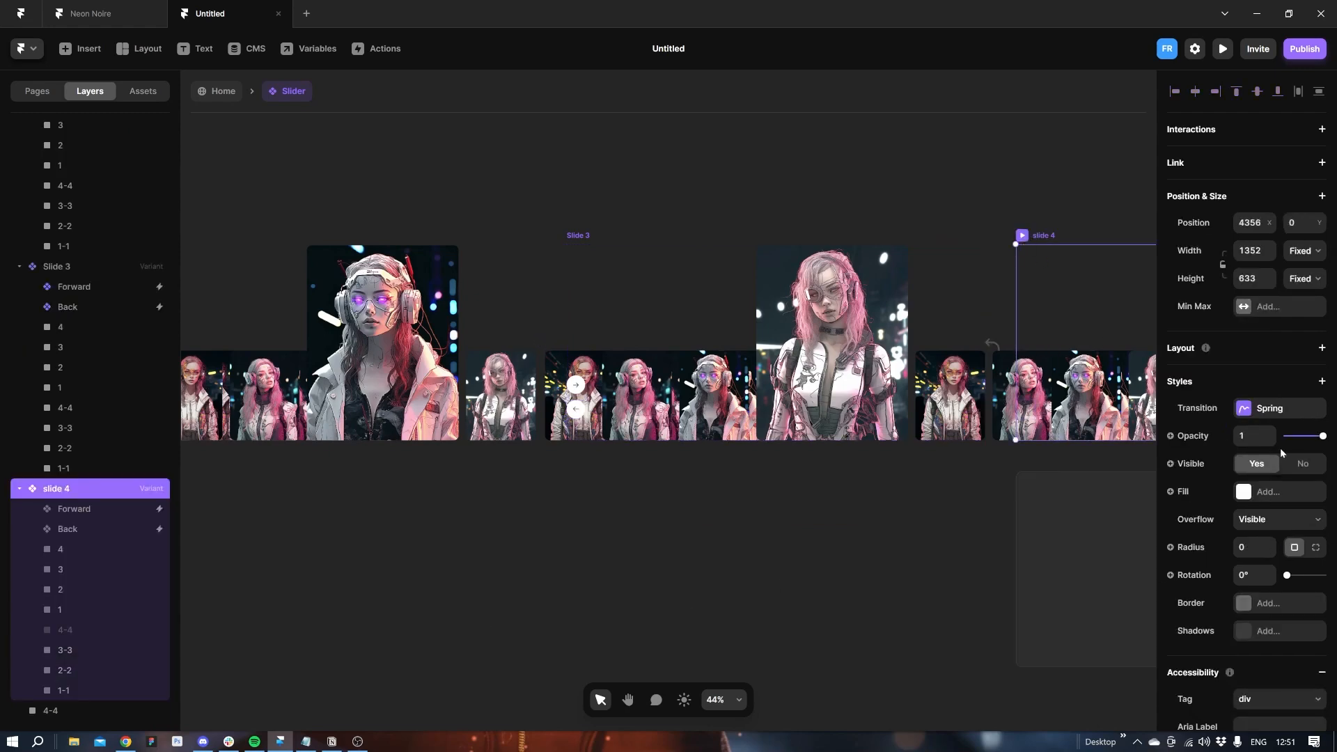
click(76, 527)
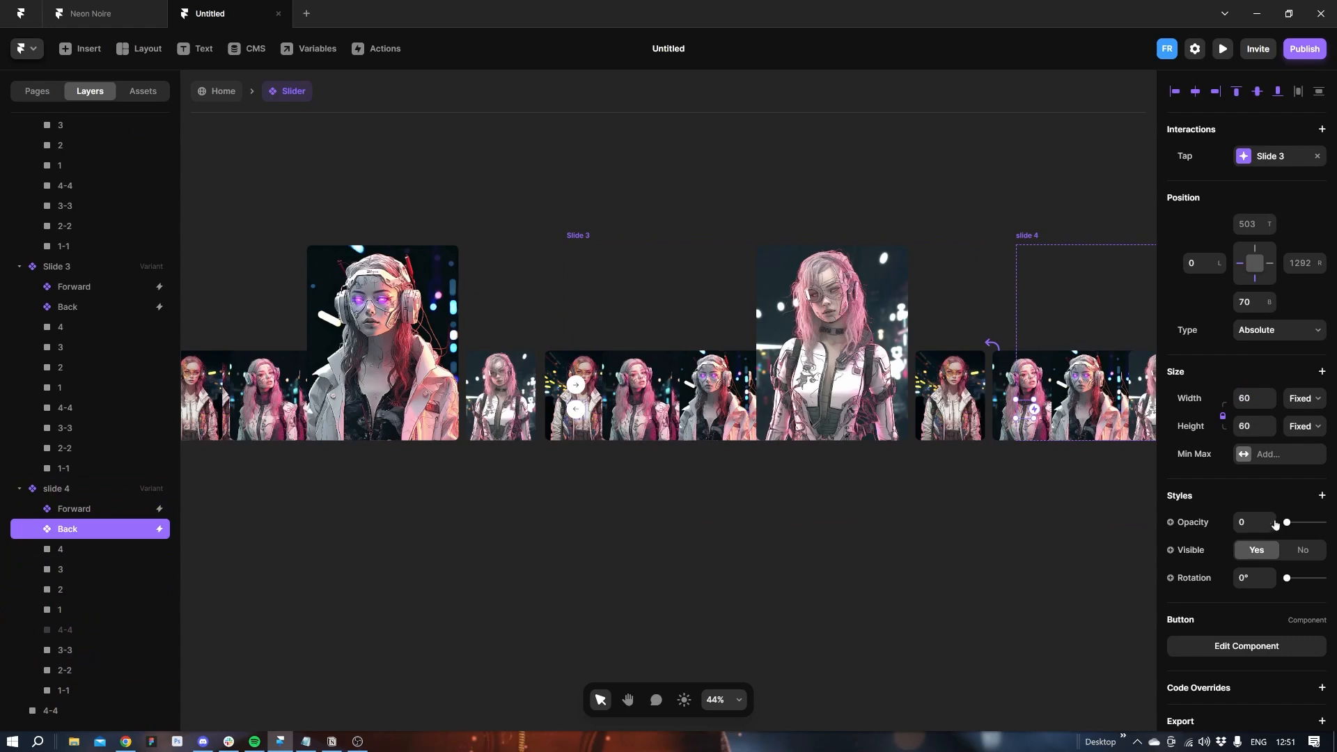
drag(1286, 524, 1328, 523)
click(1075, 529)
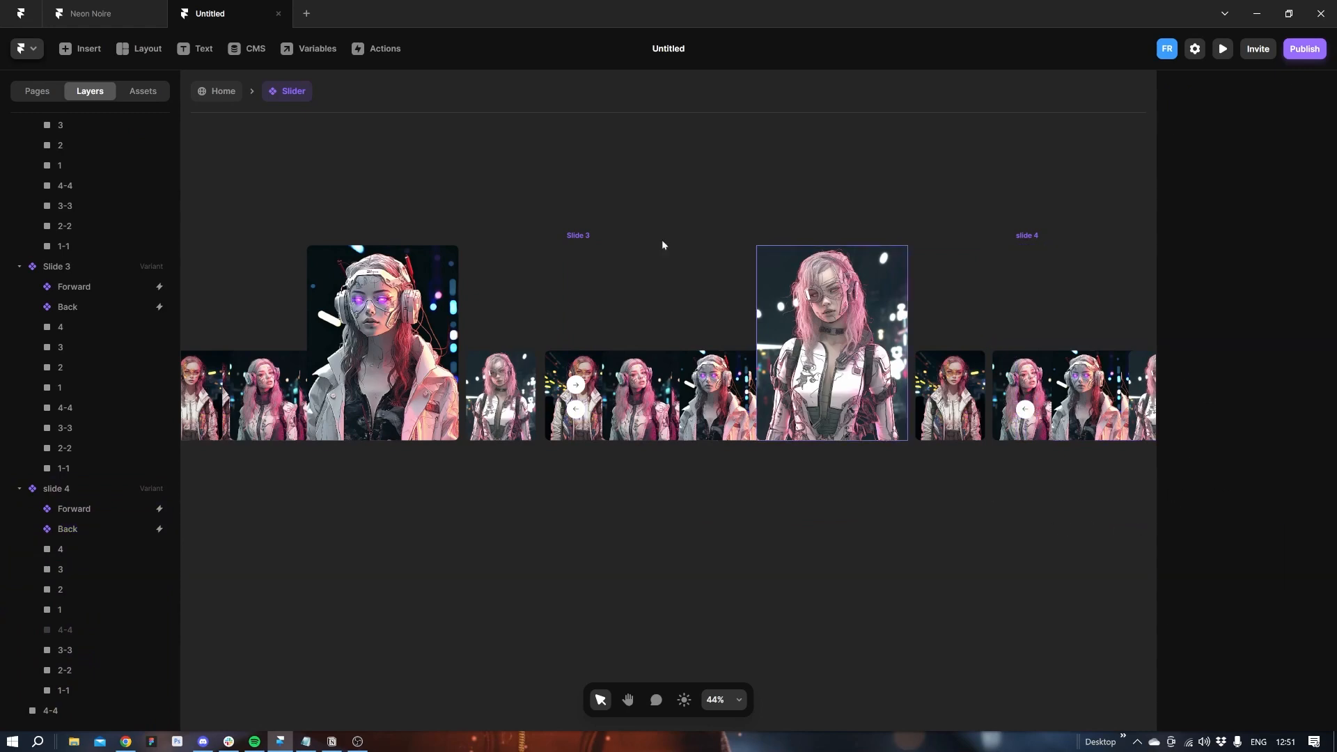
Return to the Home page, preview it, step the slider forward and back through the slides to check both buttons, and exit the preview.
click(232, 91)
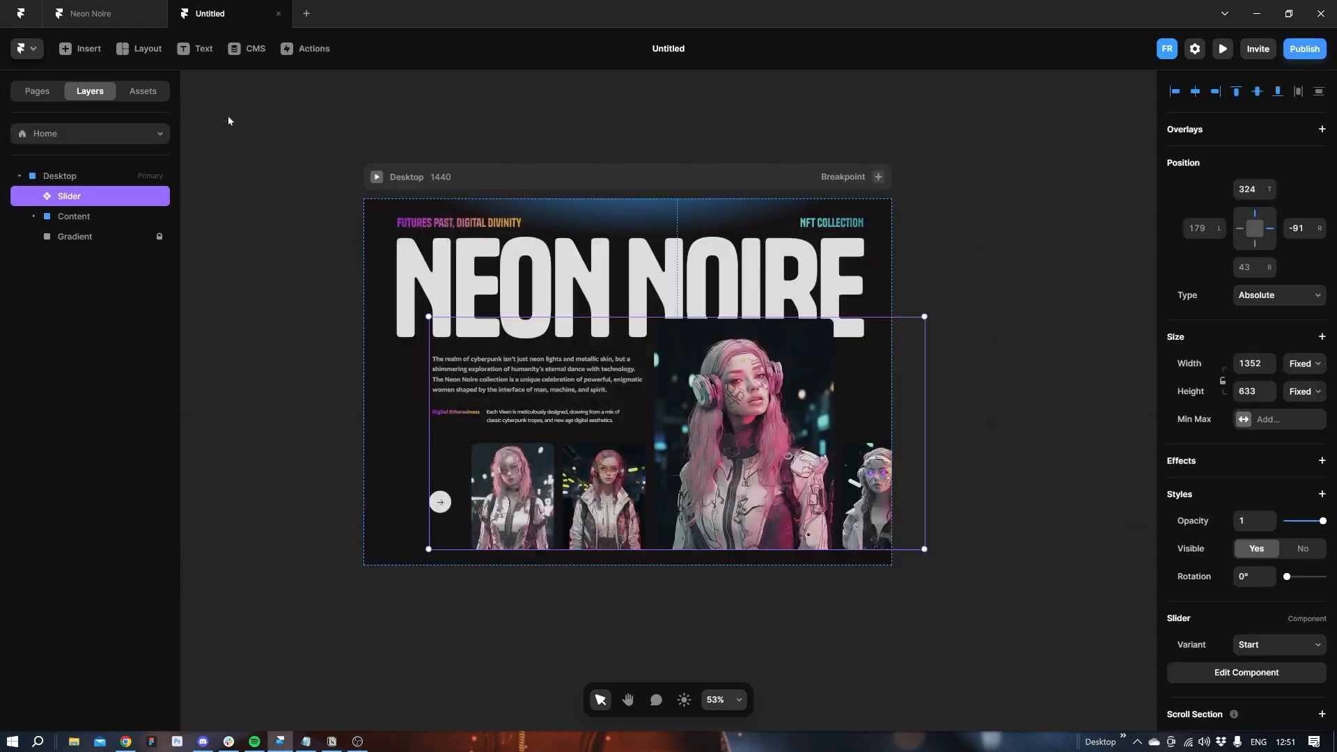
click(377, 178)
click(301, 658)
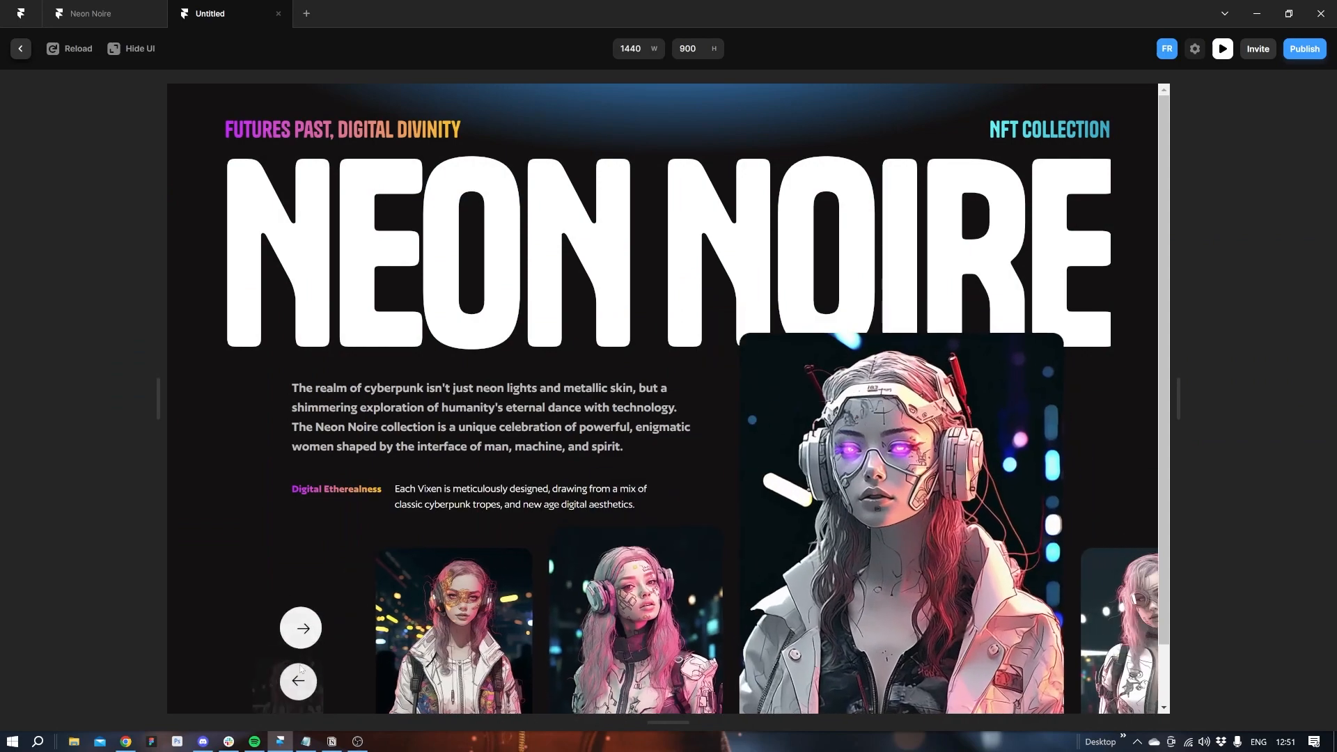
click(306, 630)
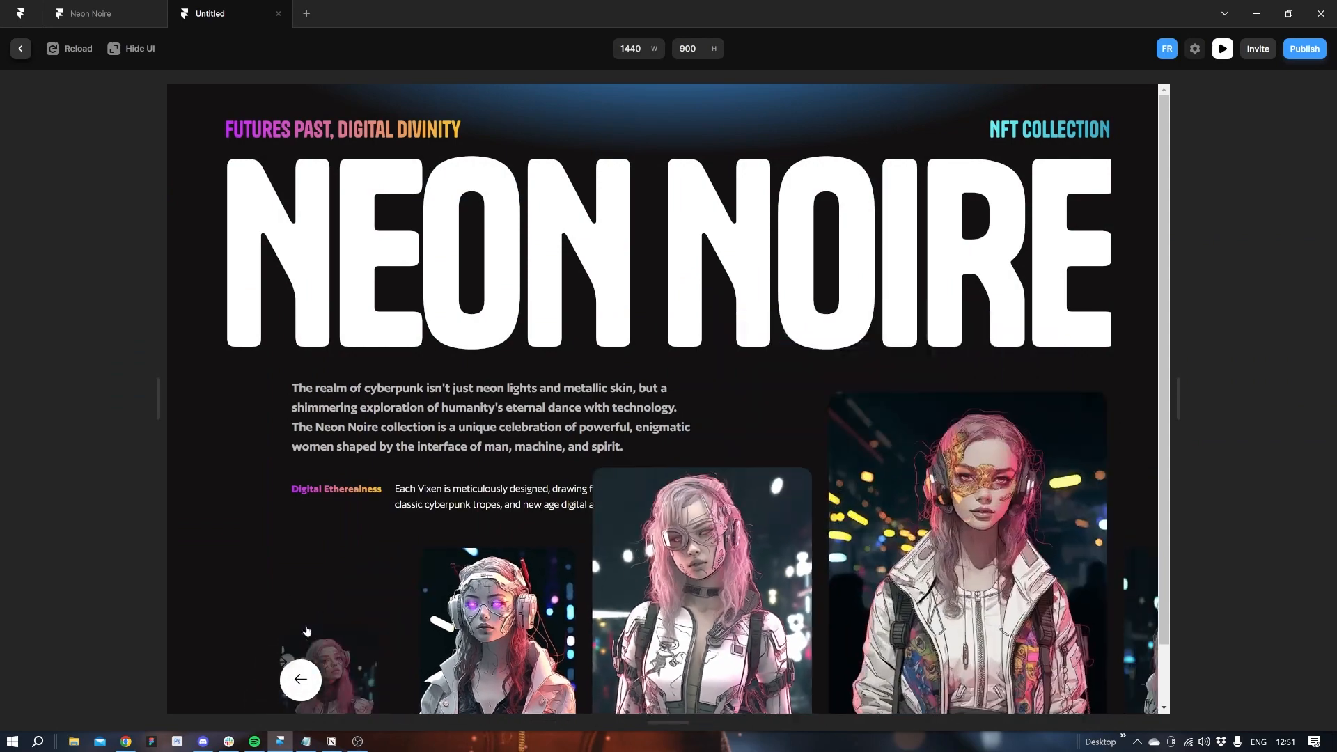
click(311, 684)
click(305, 683)
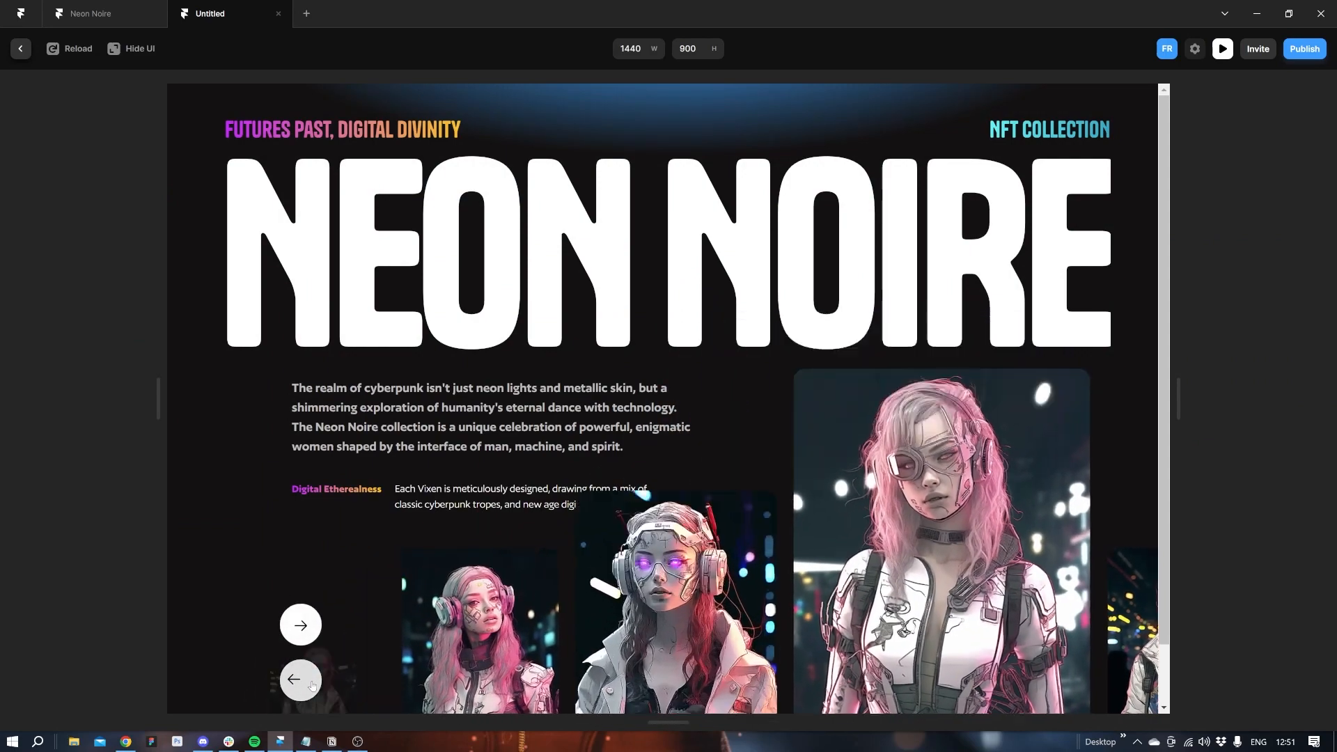
click(301, 682)
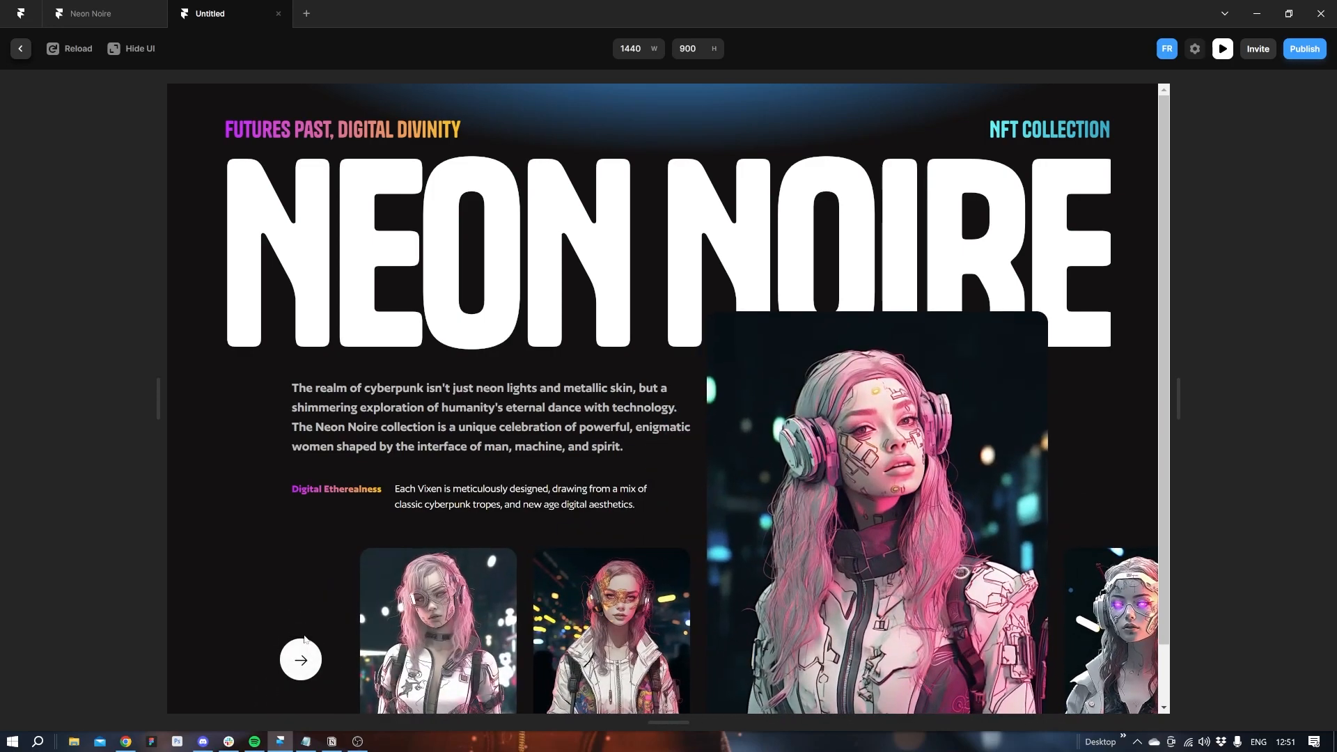
click(298, 651)
click(297, 629)
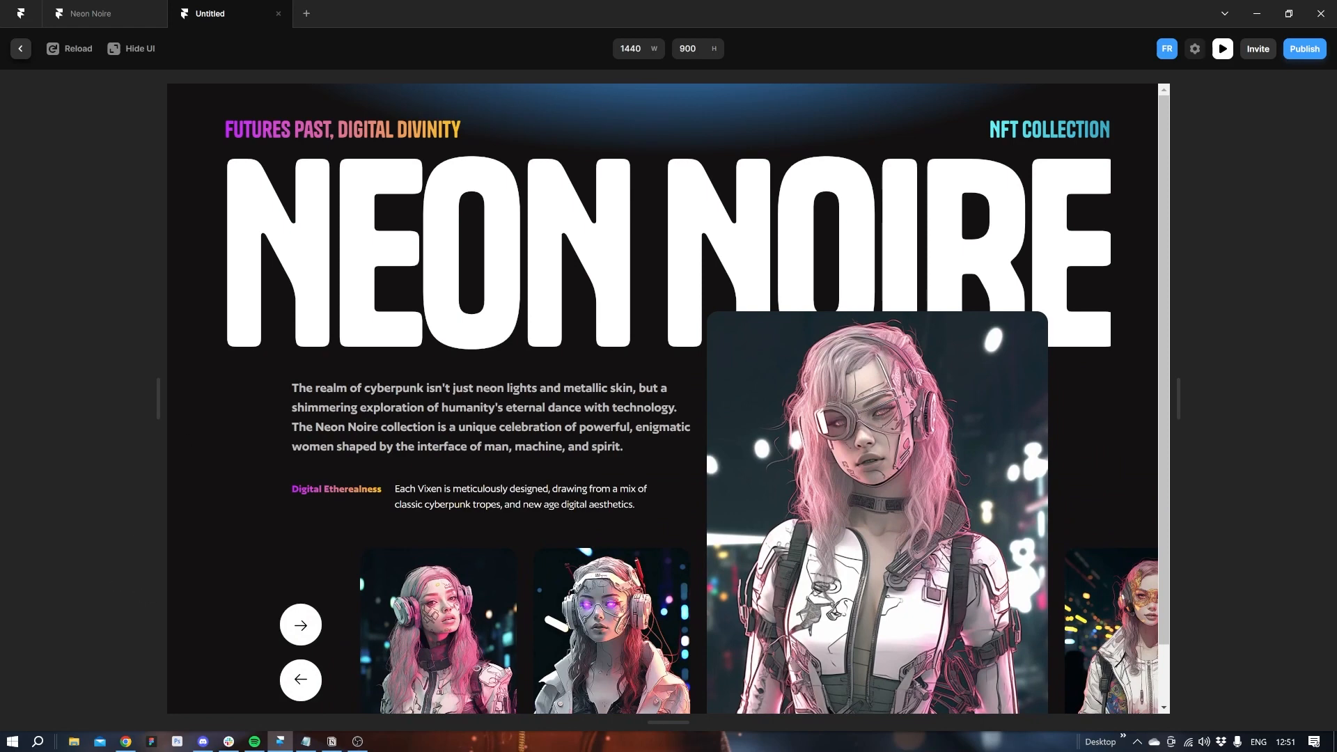
click(21, 49)
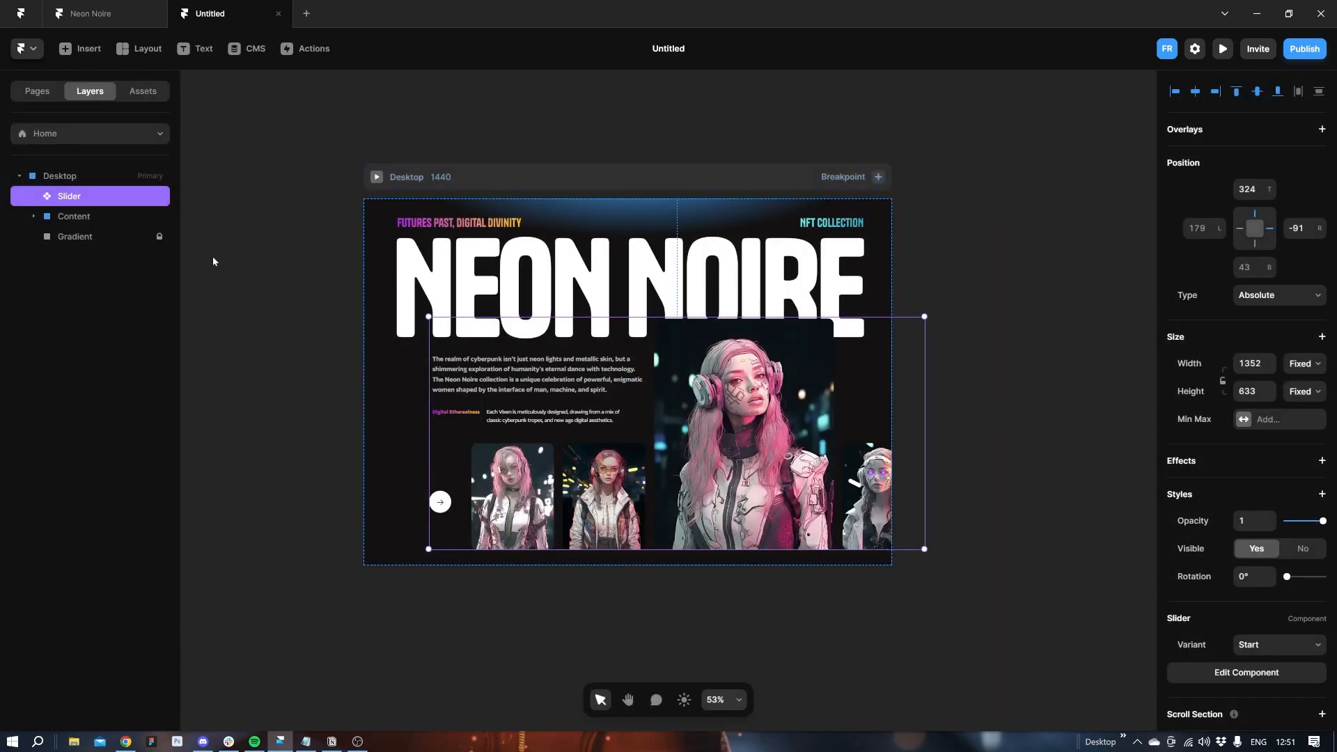
Switch to Chrome, close the old Cyberpunk NFT Collection tab, and open framer.supply.
click(315, 315)
click(480, 291)
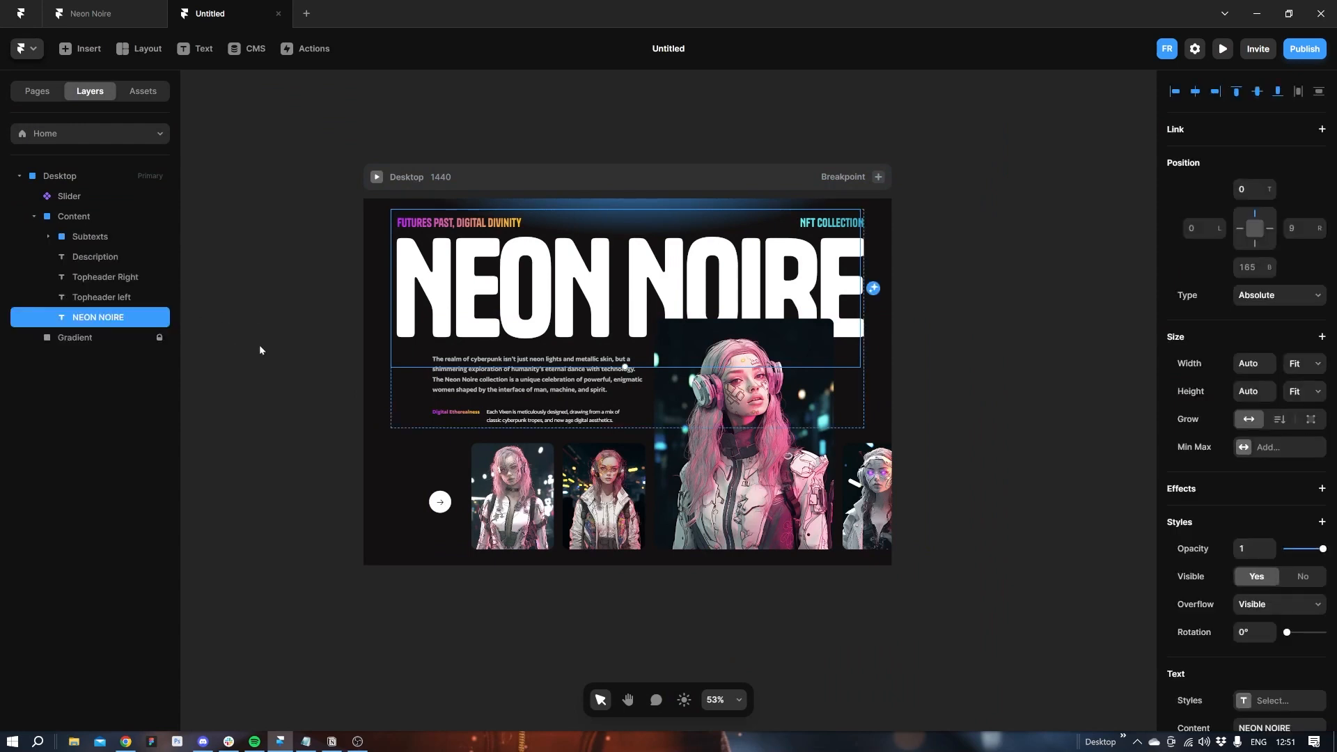
click(126, 736)
click(188, 13)
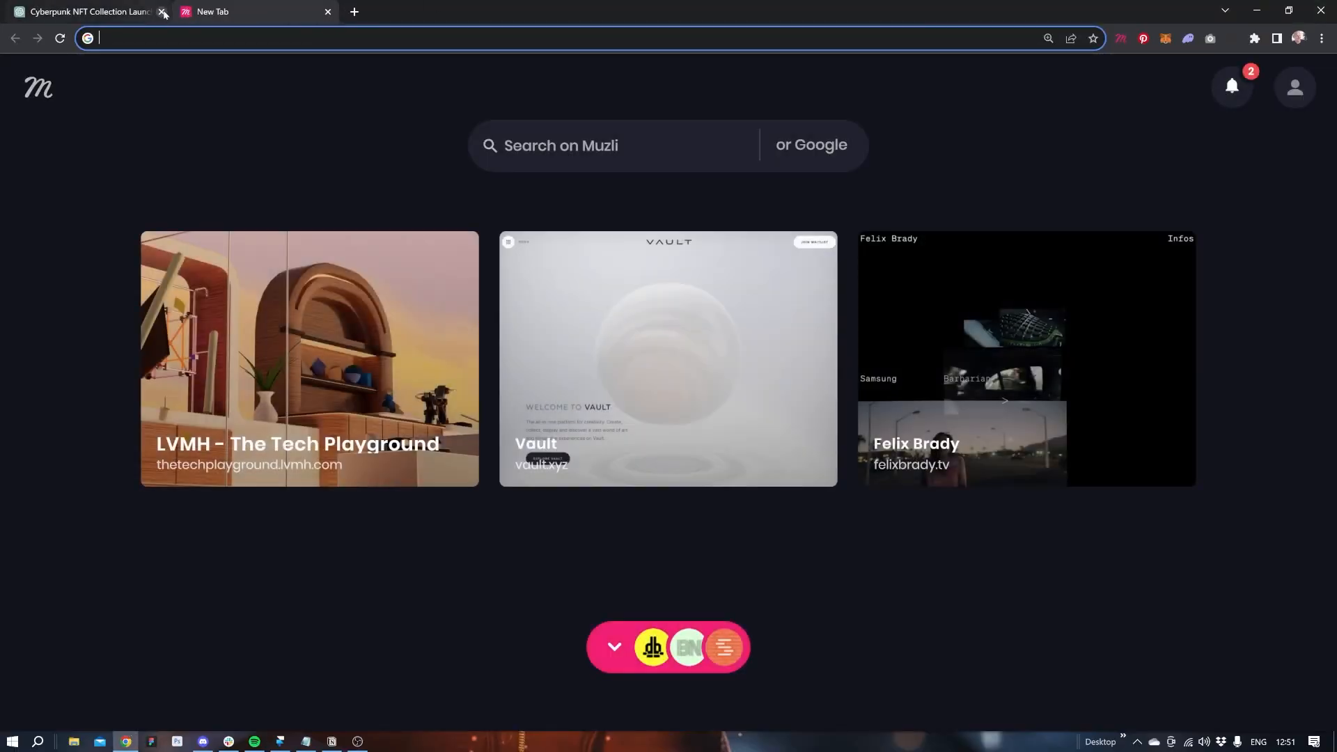
click(161, 12)
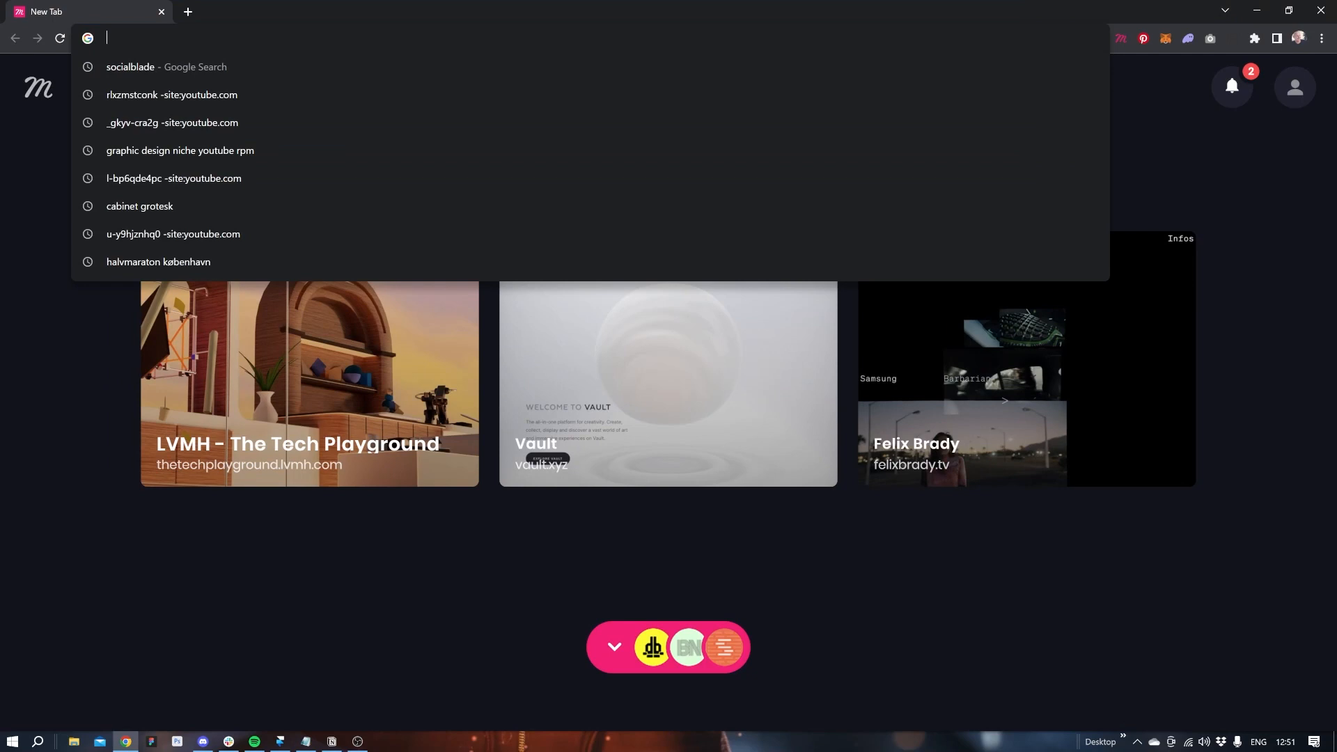
text(framer.su)
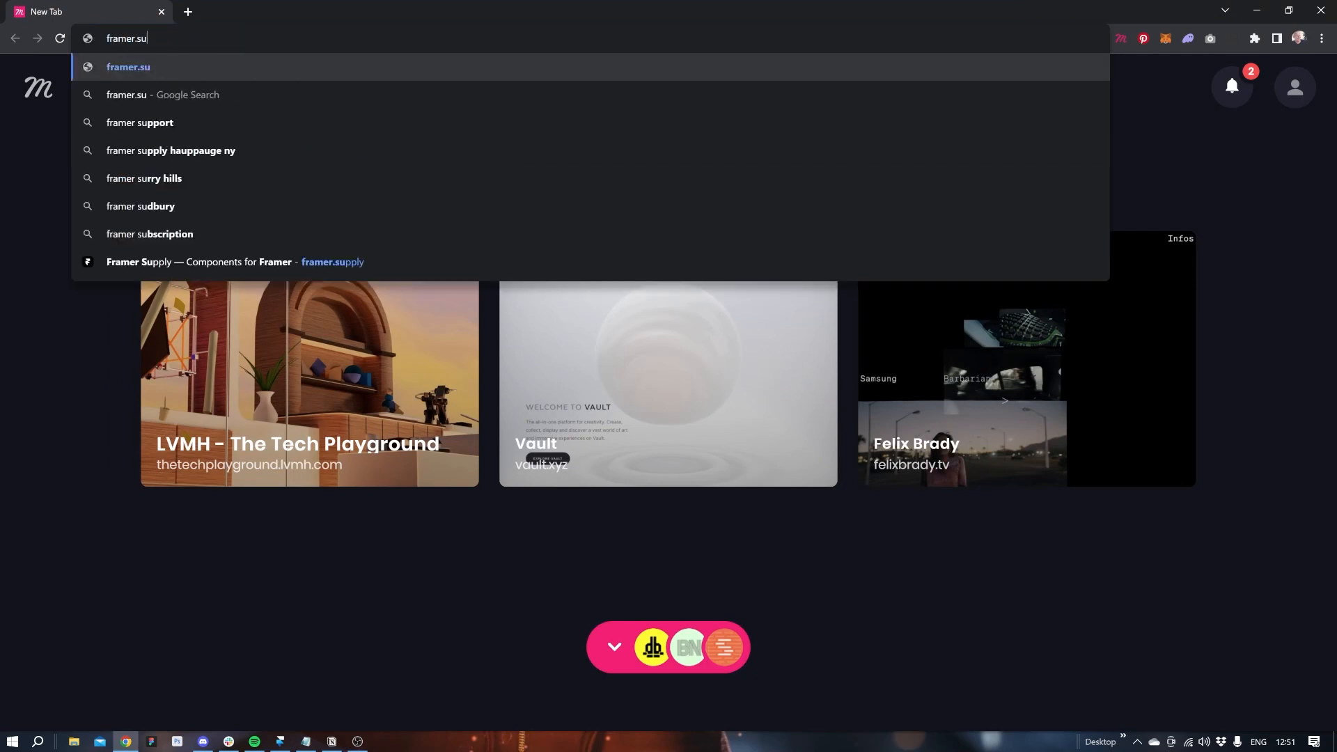
text(ppl)
key(Return)
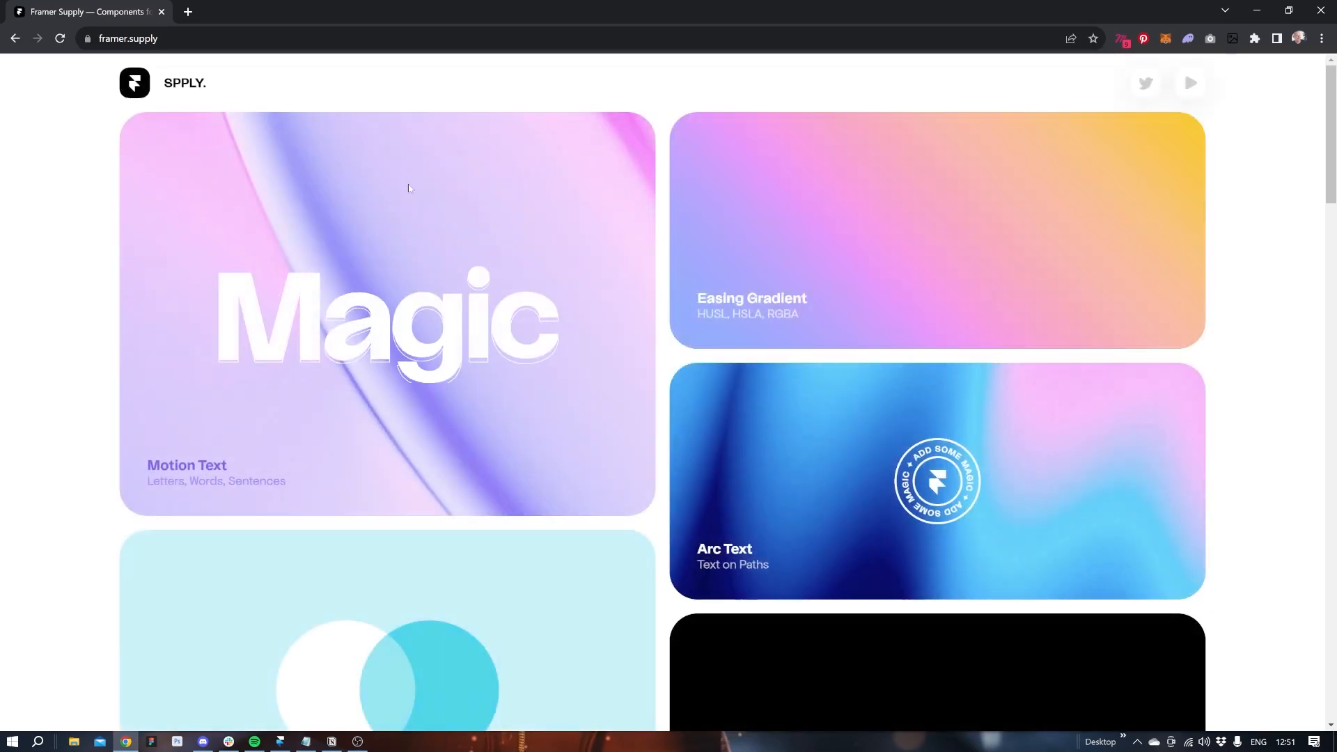
Browse the Framer Supply components and copy the Motion Text component.
scroll(695, 318, down, 3)
scroll(695, 313, down, 5)
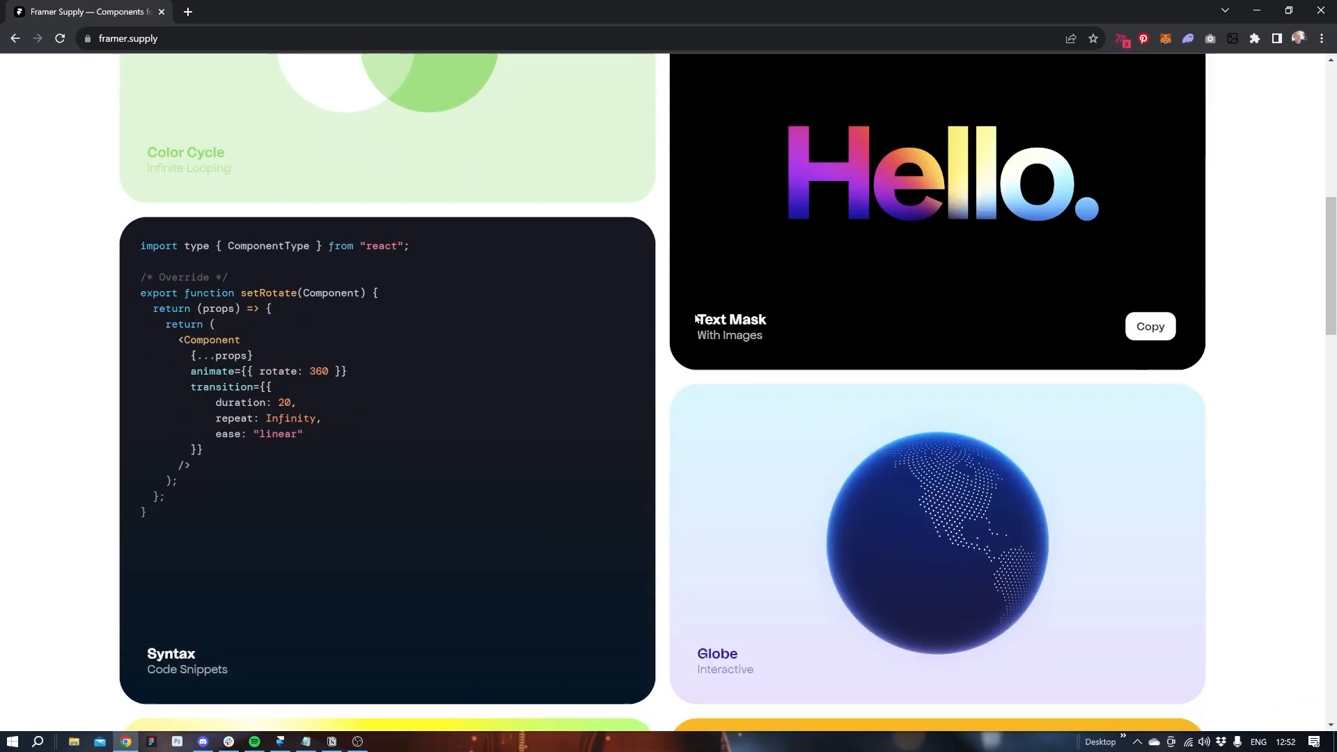
scroll(695, 314, up, 8)
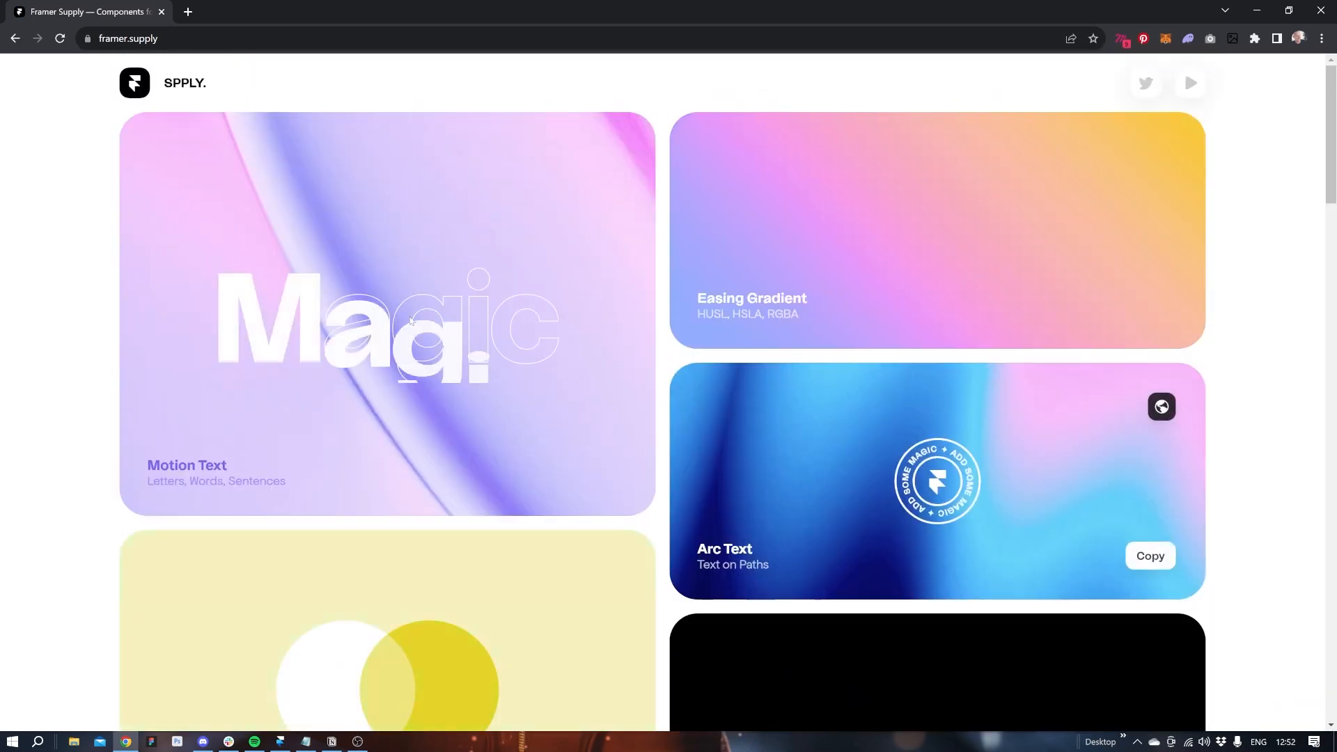
mouse_move(596, 479)
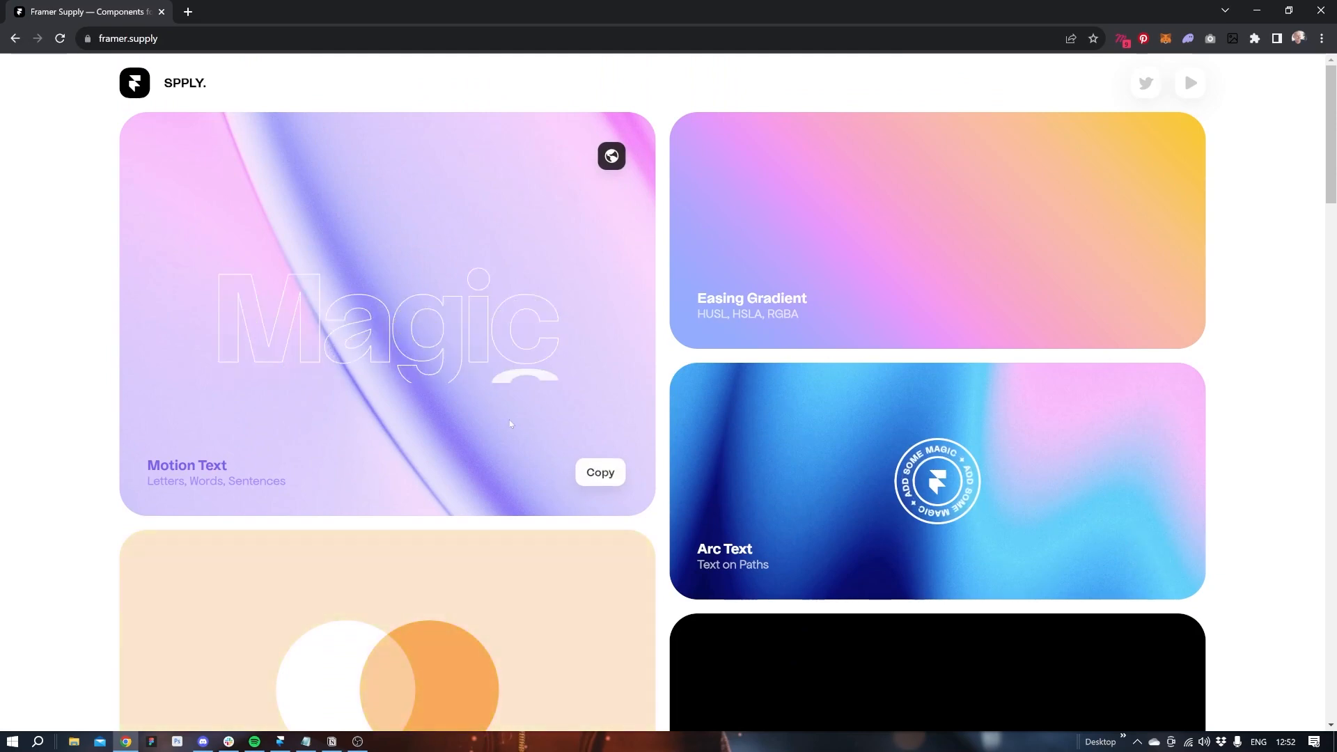
click(603, 476)
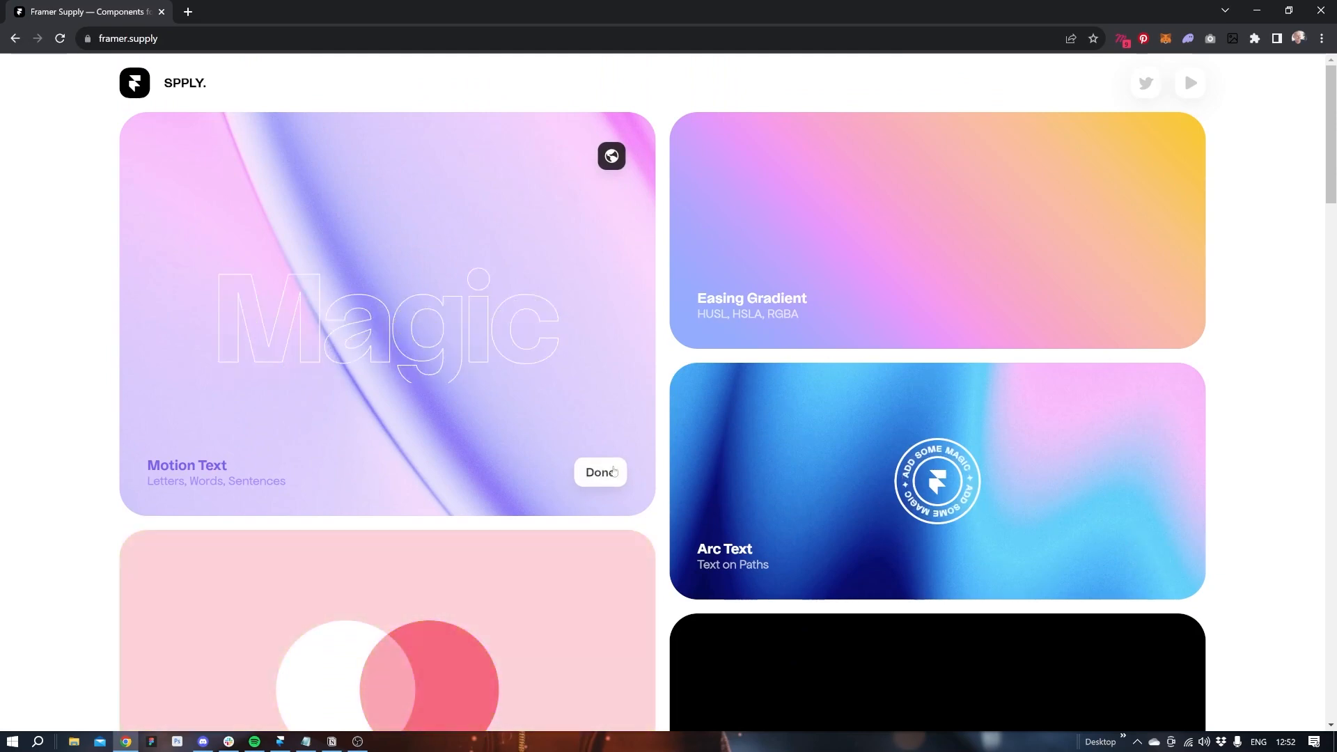
Switch back to Framer, paste Motion Text into the Desktop frame, and move it out of Content to sit above Slider in the layer order.
key(alt+Tab)
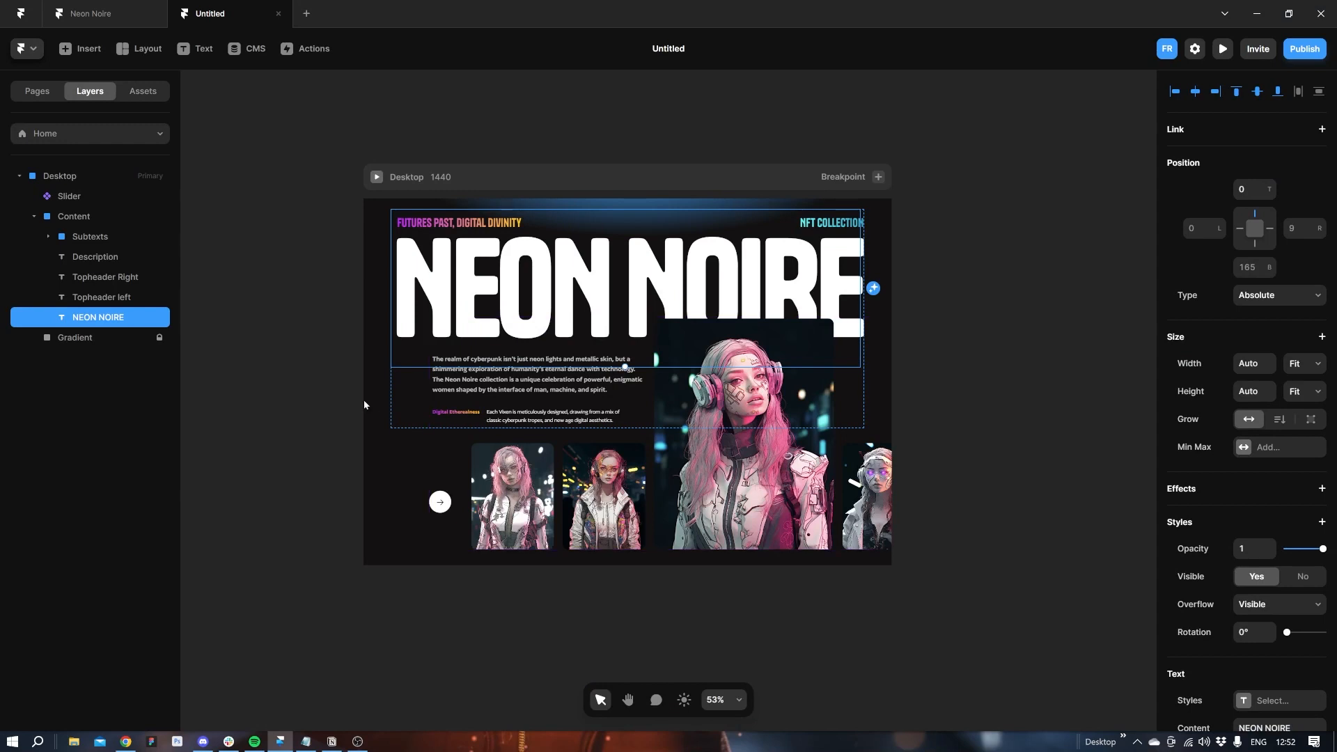
click(357, 342)
click(477, 190)
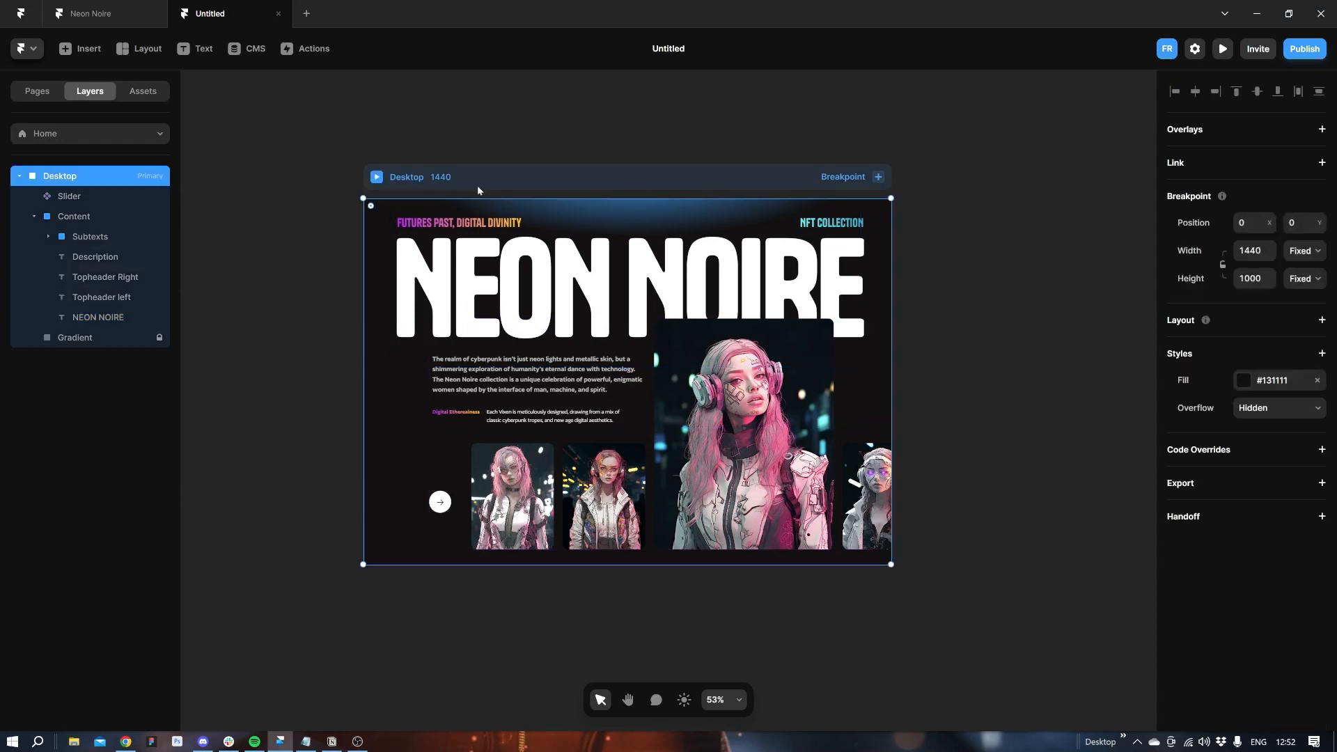
key(ctrl+v)
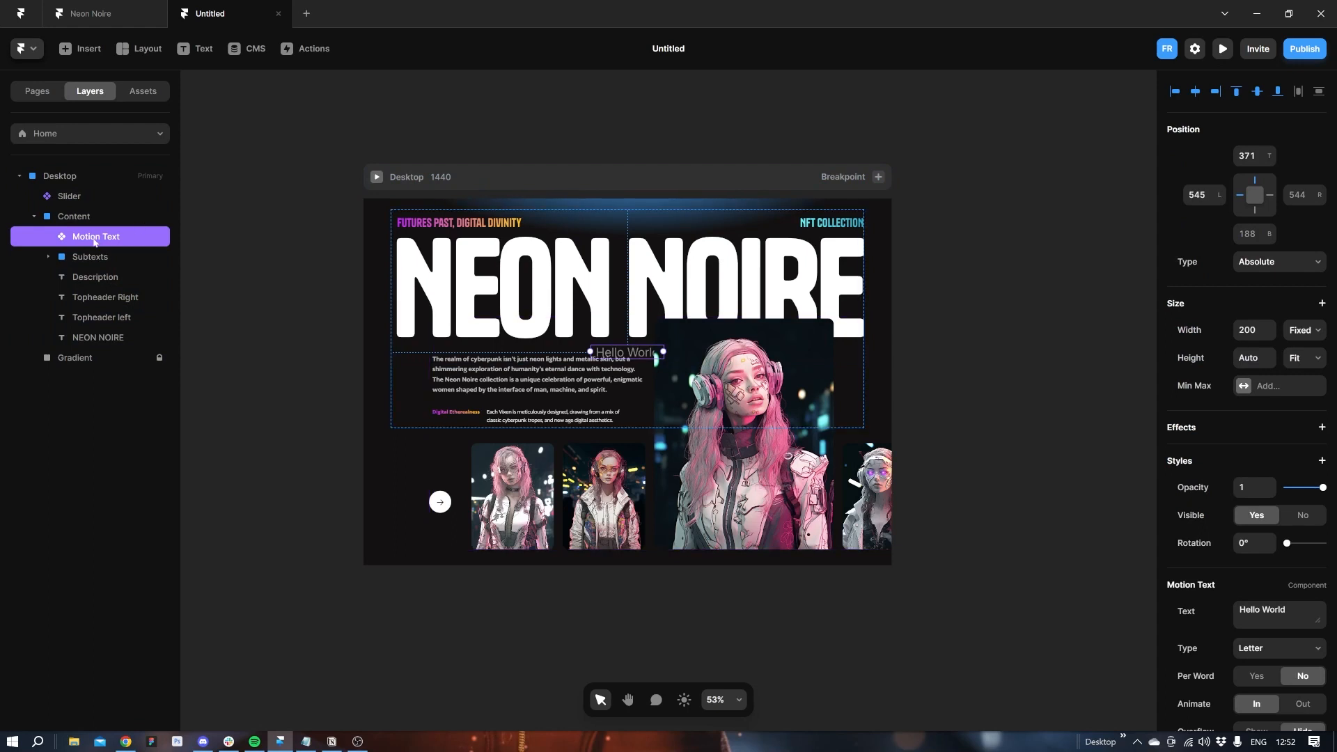
drag(91, 236, 79, 193)
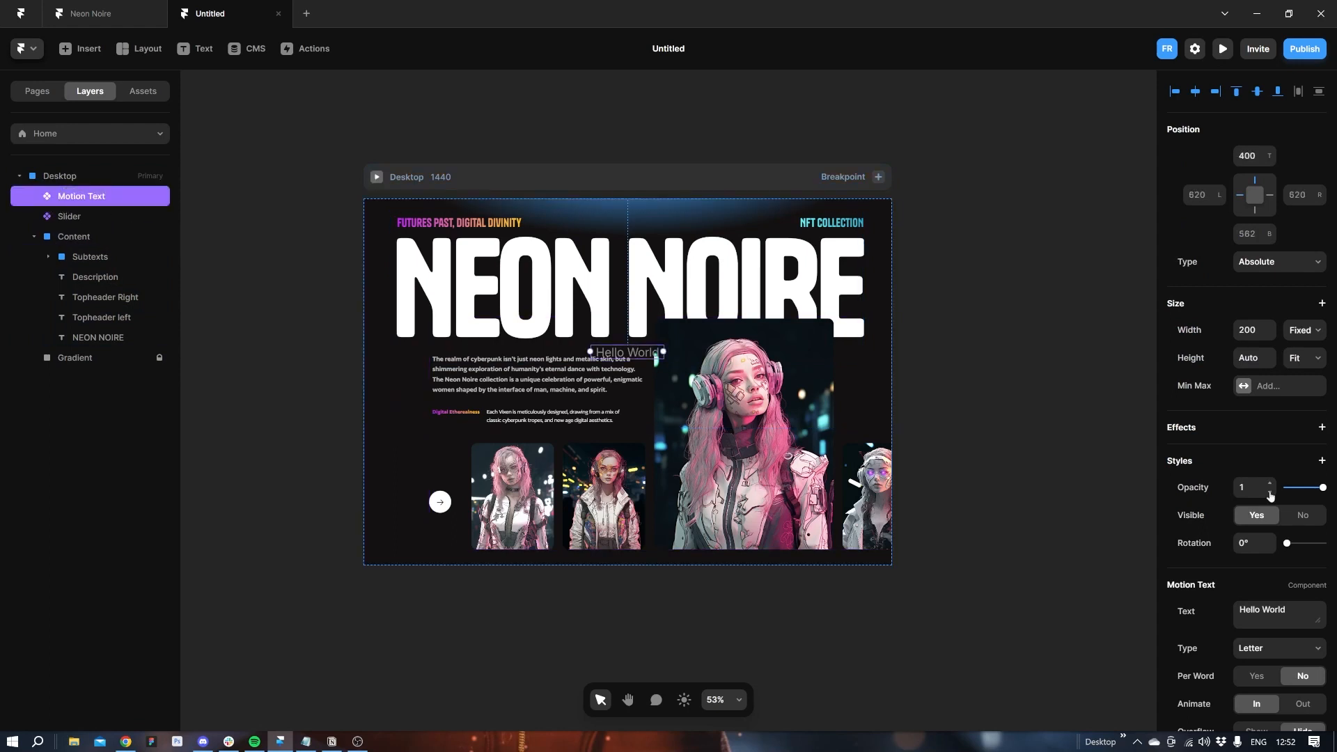
Set the Motion Text component's text to NEON NOIRE.
scroll(1244, 507, down, 2)
click(1262, 472)
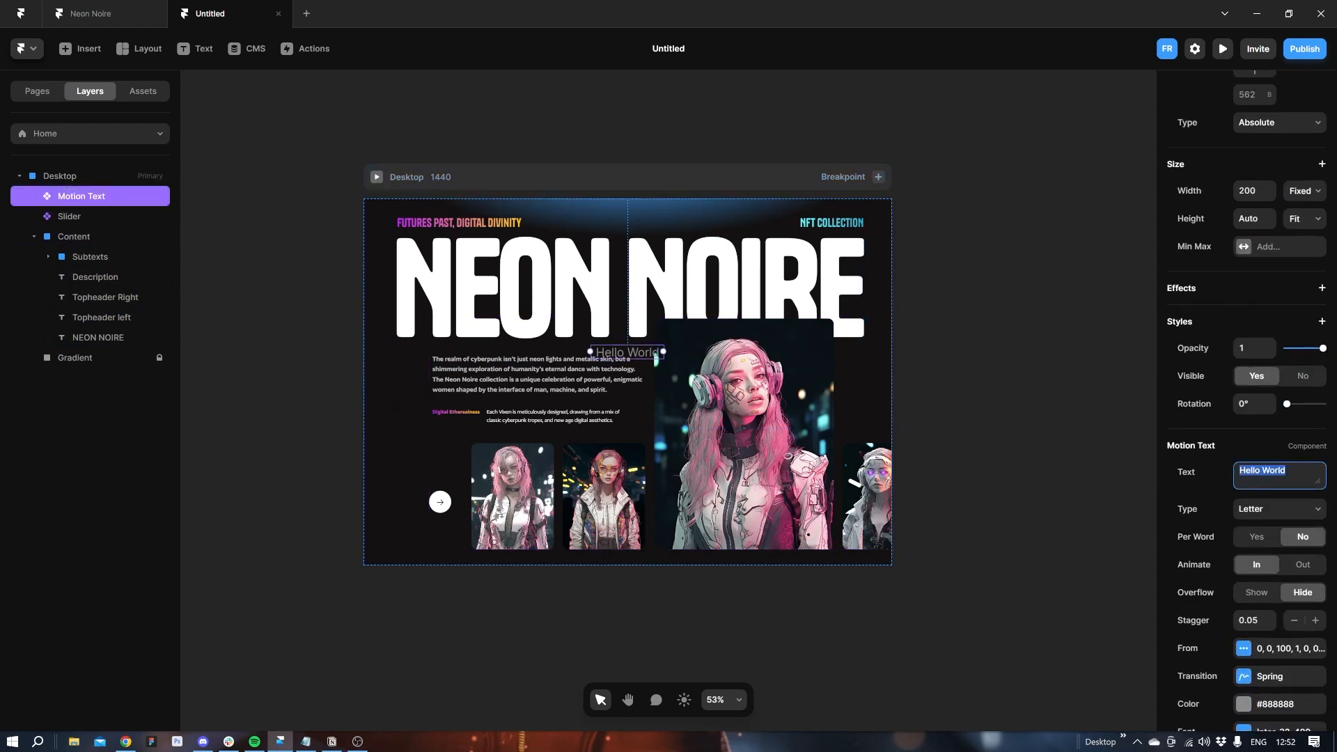
text(NEON NOIRE)
click(320, 425)
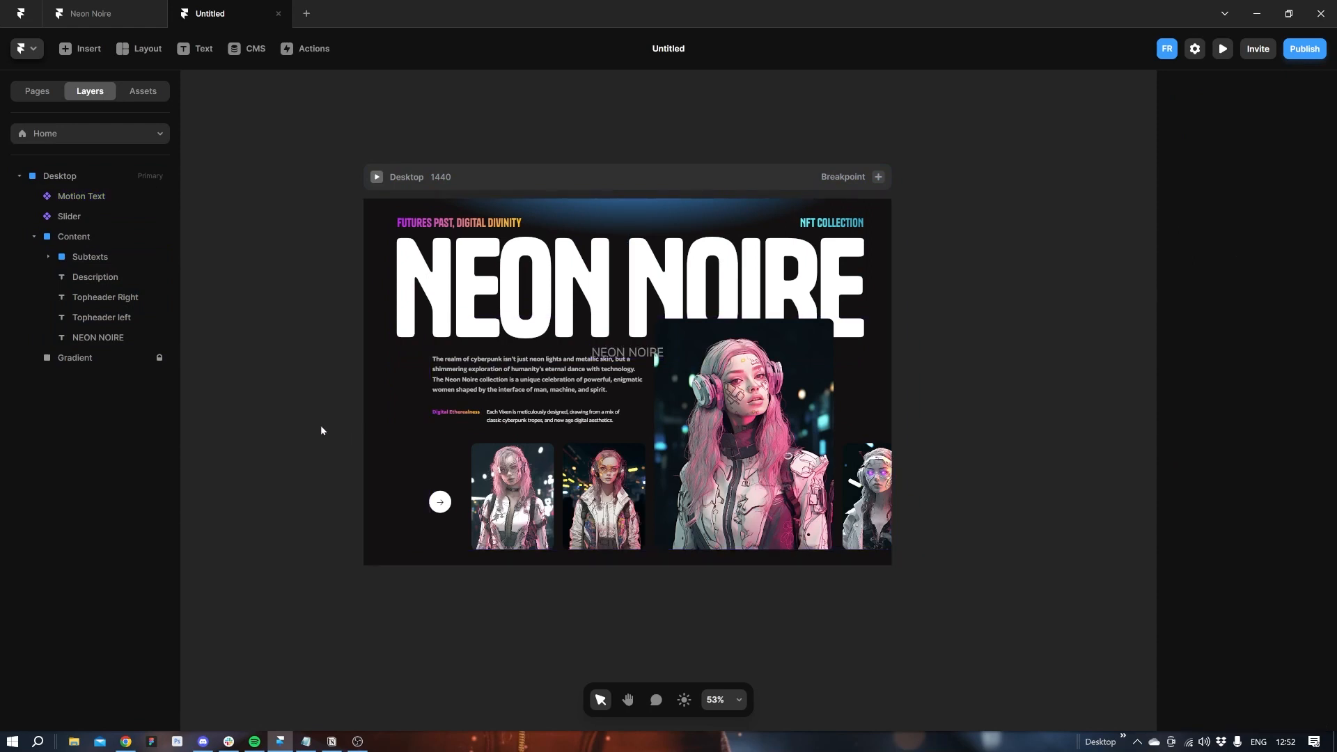
Change the original NEON NOIRE heading's colour to the pink-red #F58080.
click(103, 338)
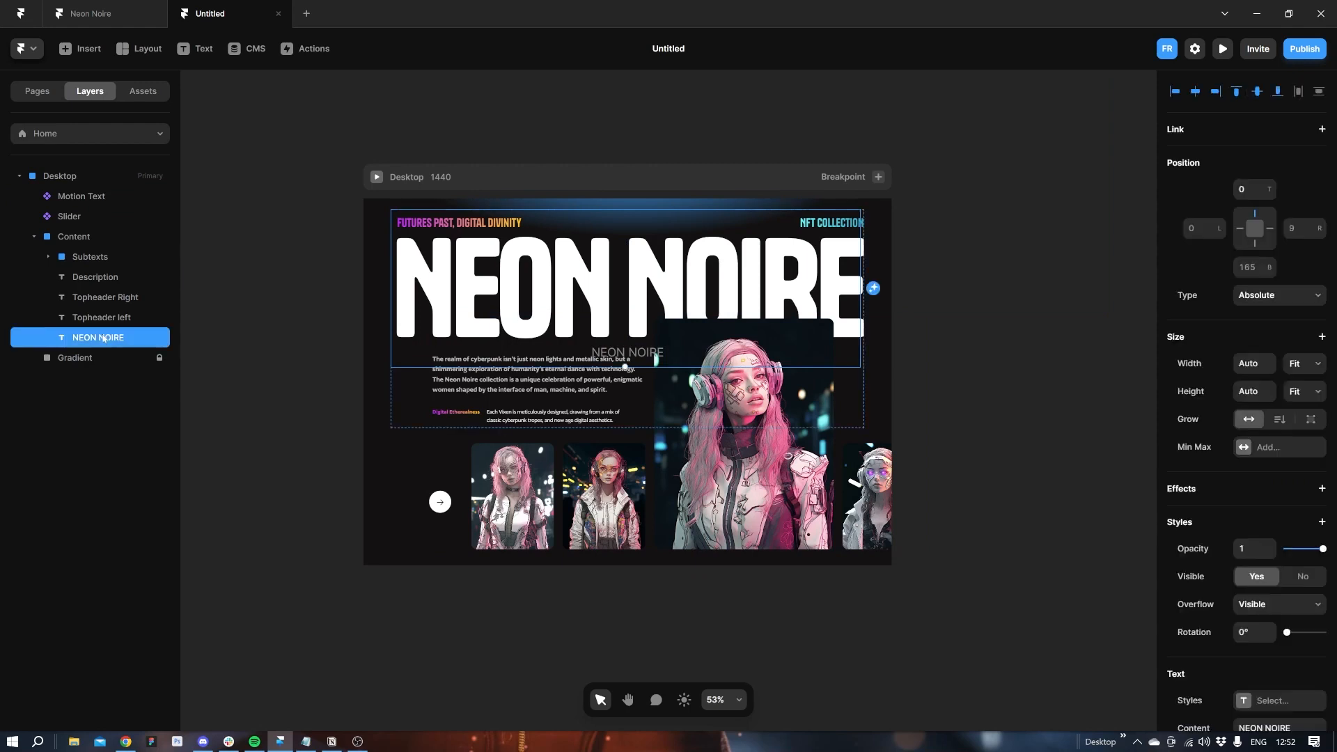
scroll(1207, 587, down, 3)
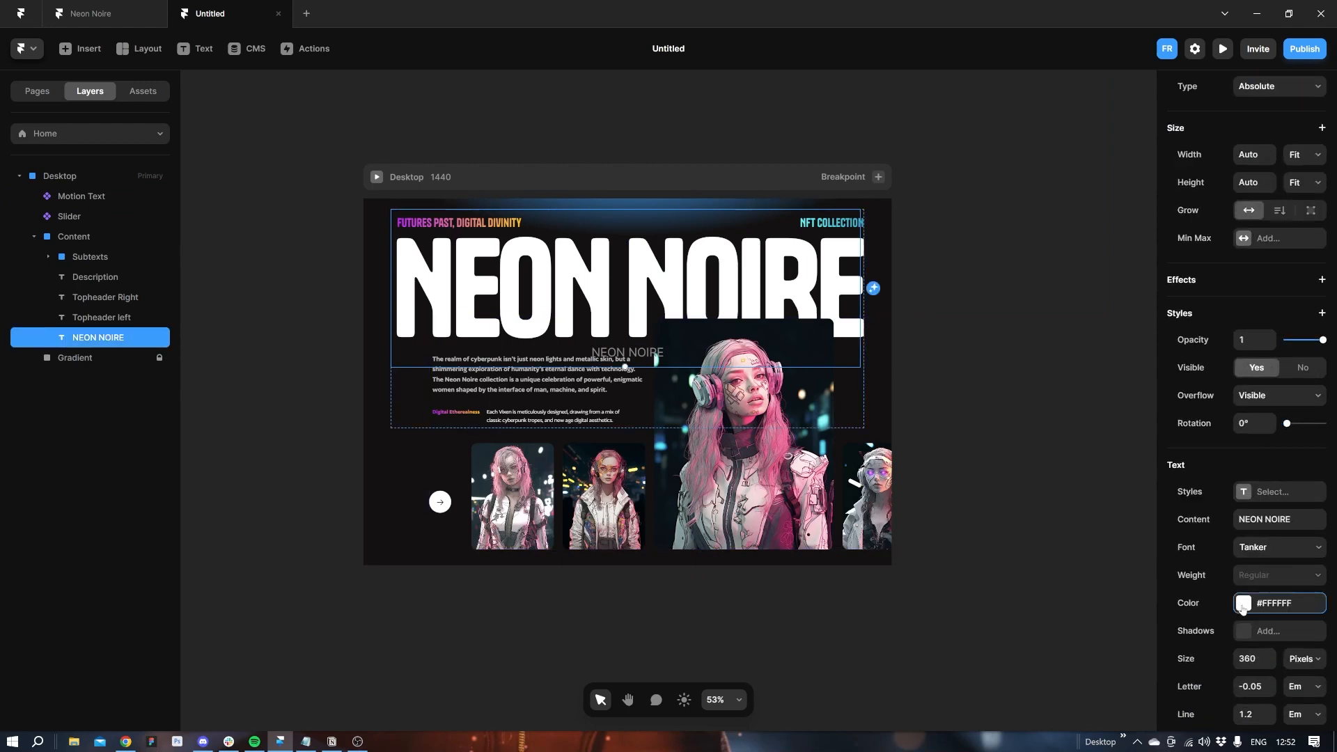
click(1244, 603)
drag(977, 468, 1051, 475)
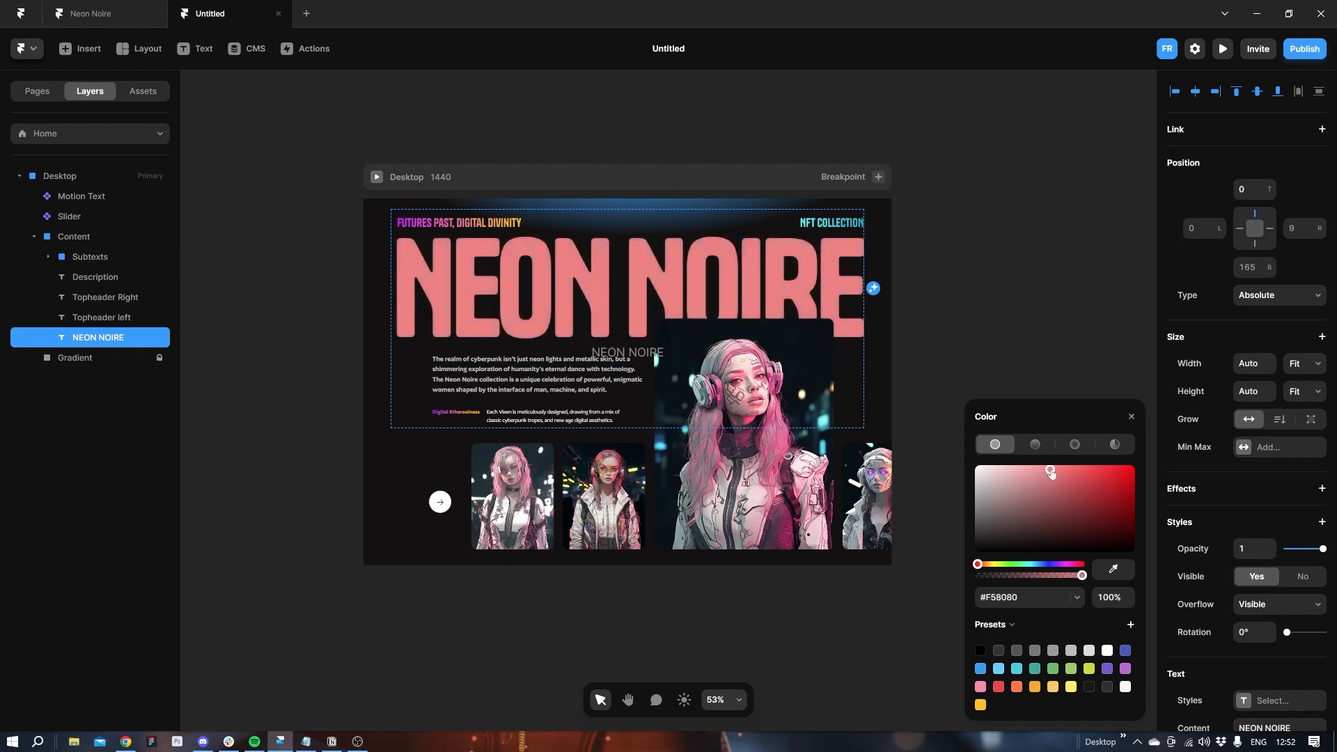
click(1131, 417)
click(1065, 351)
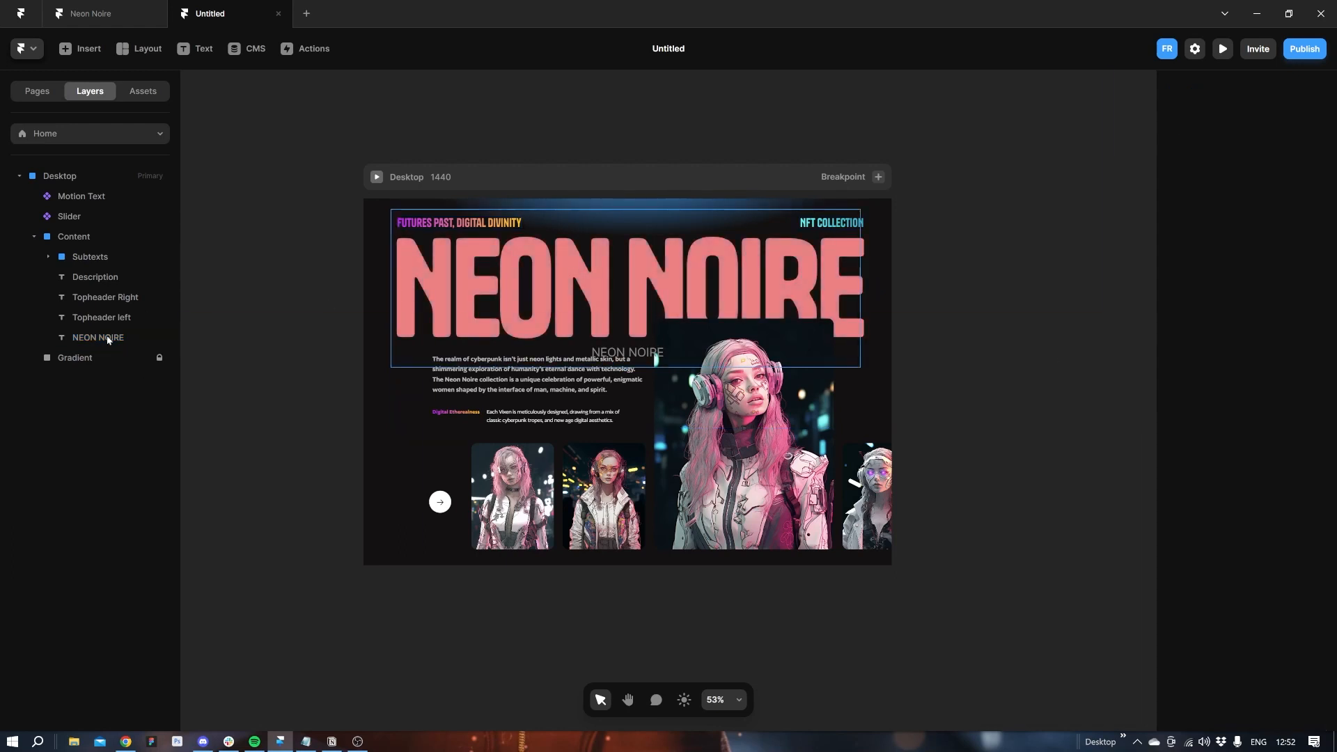
Lock the Content frame and collapse its layers.
click(77, 236)
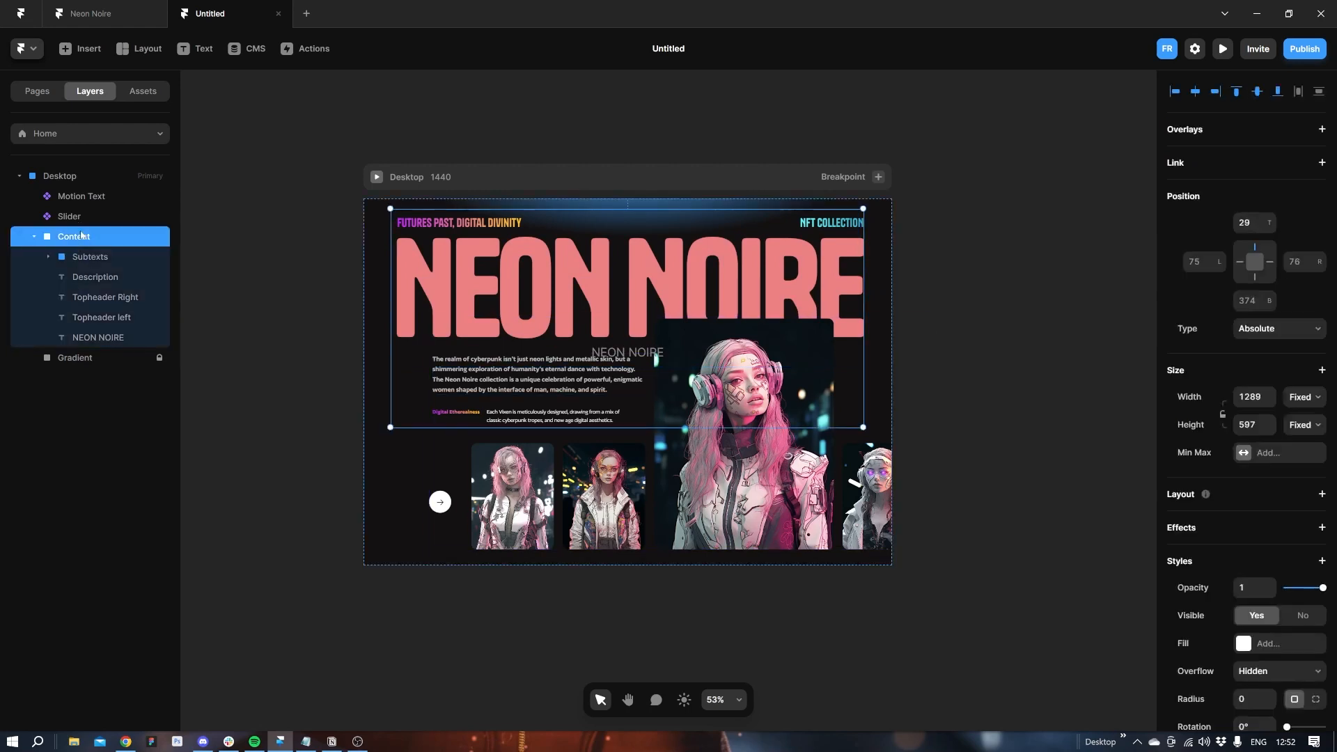
right_click(85, 235)
click(136, 474)
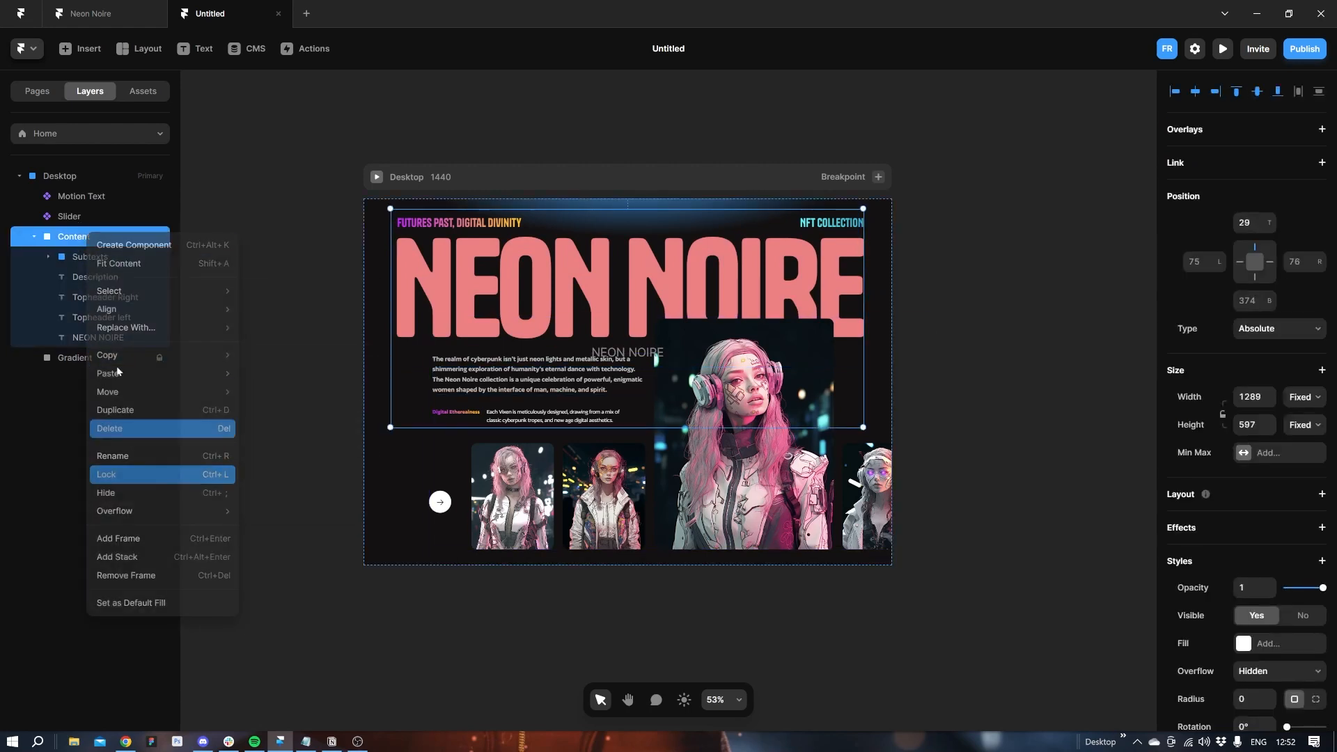
click(33, 238)
Set the stagger of the Motion Text component to 0.15.
click(73, 197)
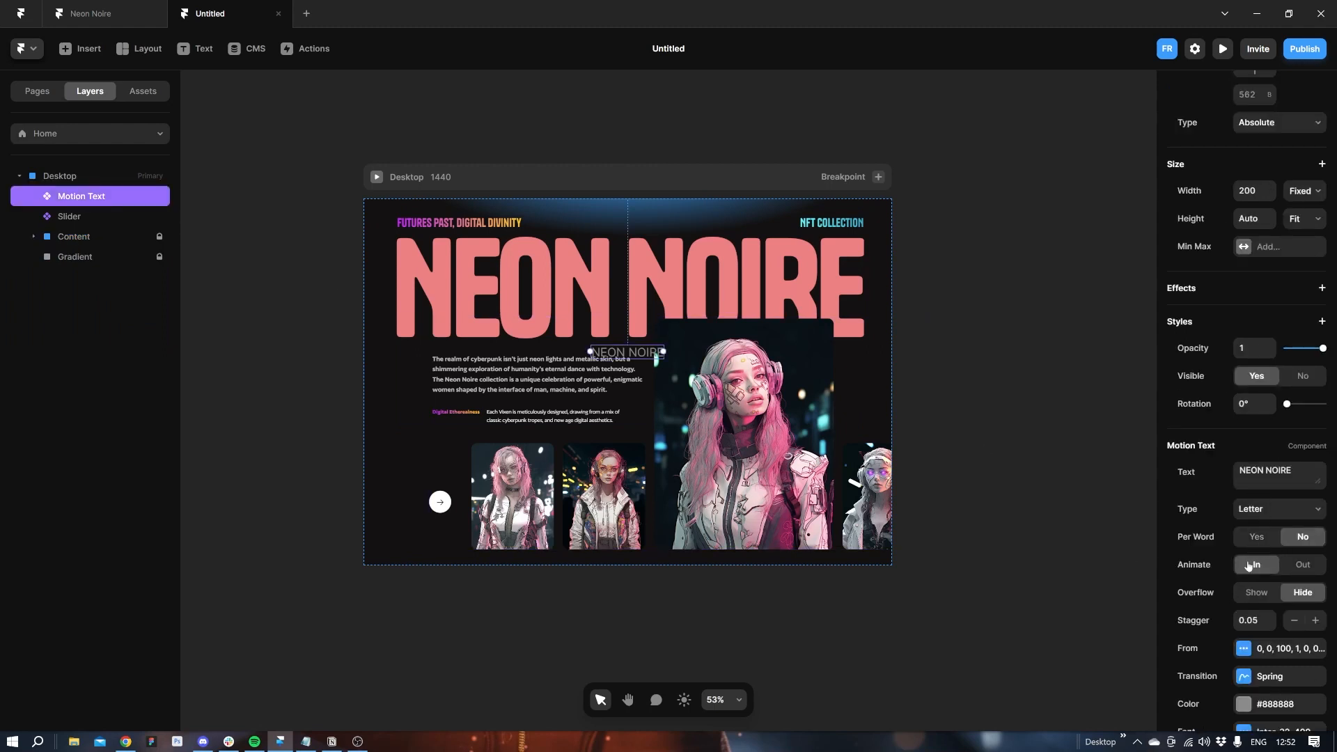
scroll(1260, 597, down, 1)
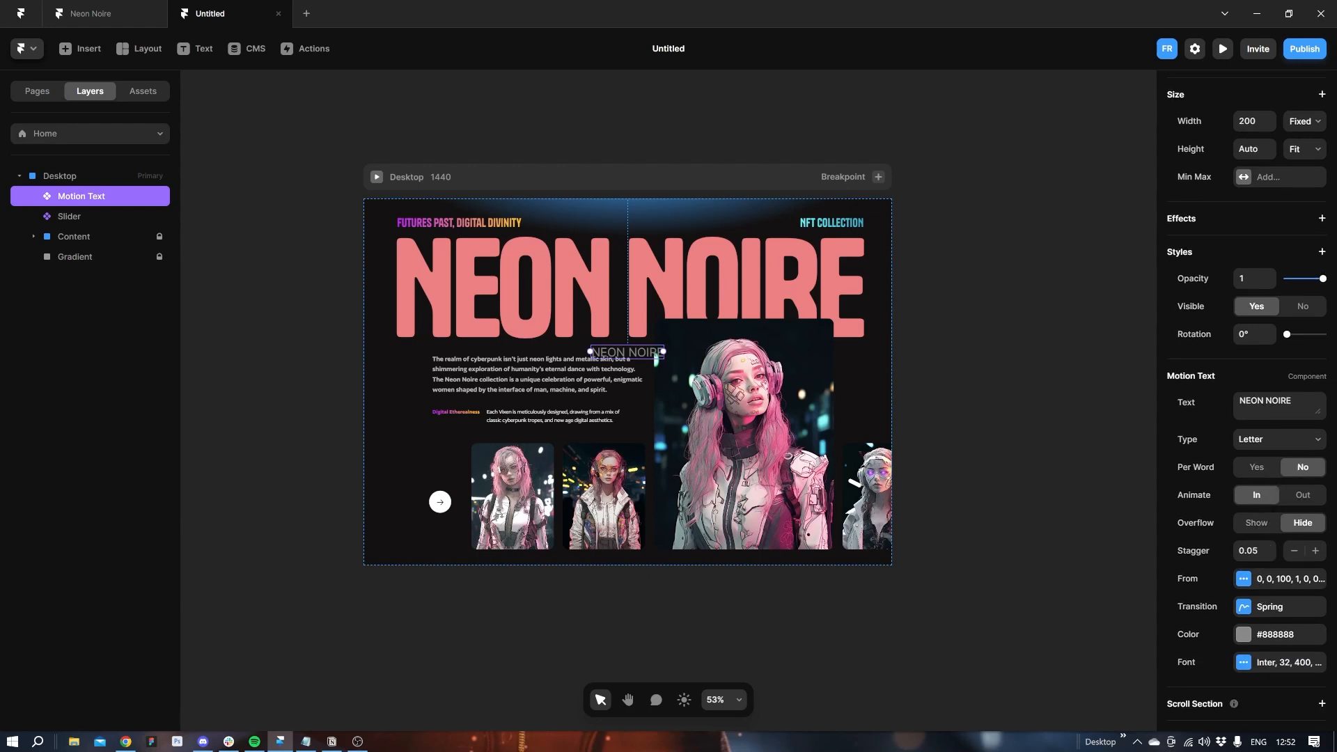
click(1258, 551)
click(1258, 551)
key(BackSpace)
text(5)
Switch the Motion Text transition to Ease with a custom Bezier curve of 0.05, 0.72, 0.56, 1.
click(1244, 607)
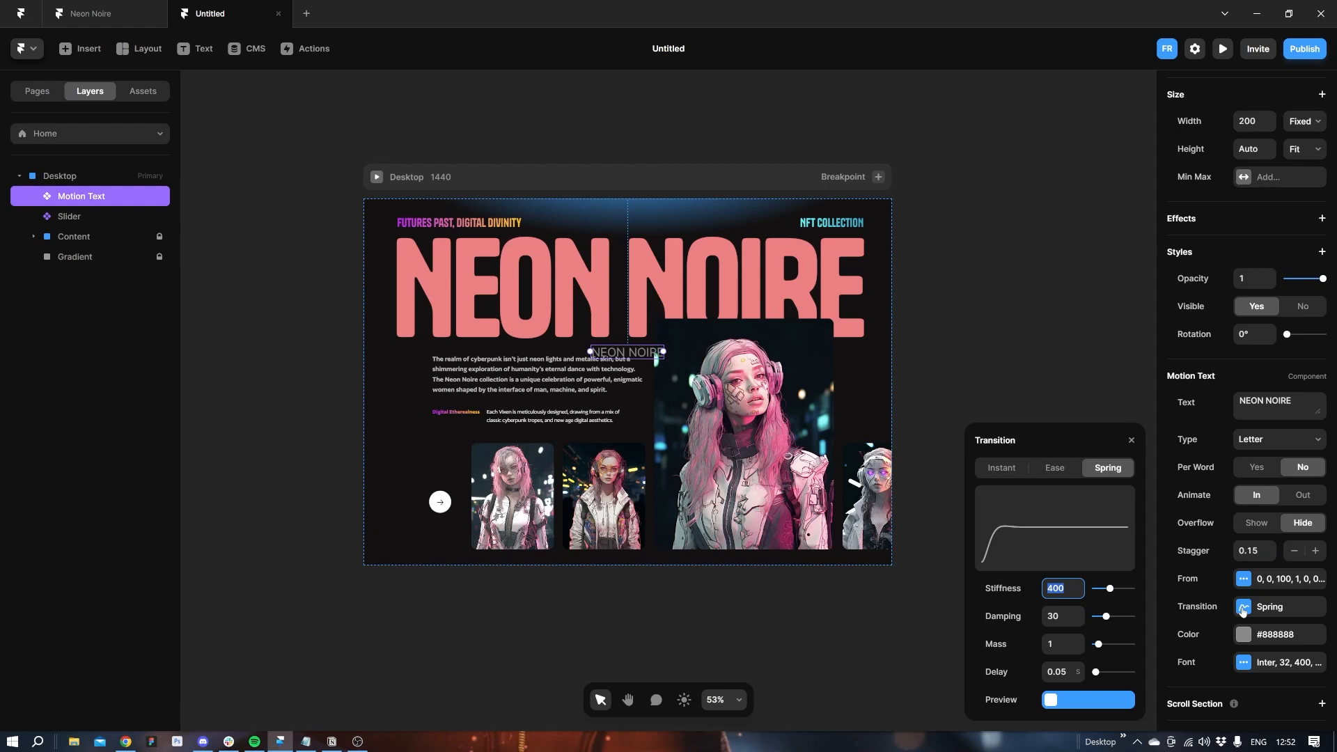
click(1054, 468)
drag(1054, 563, 1025, 515)
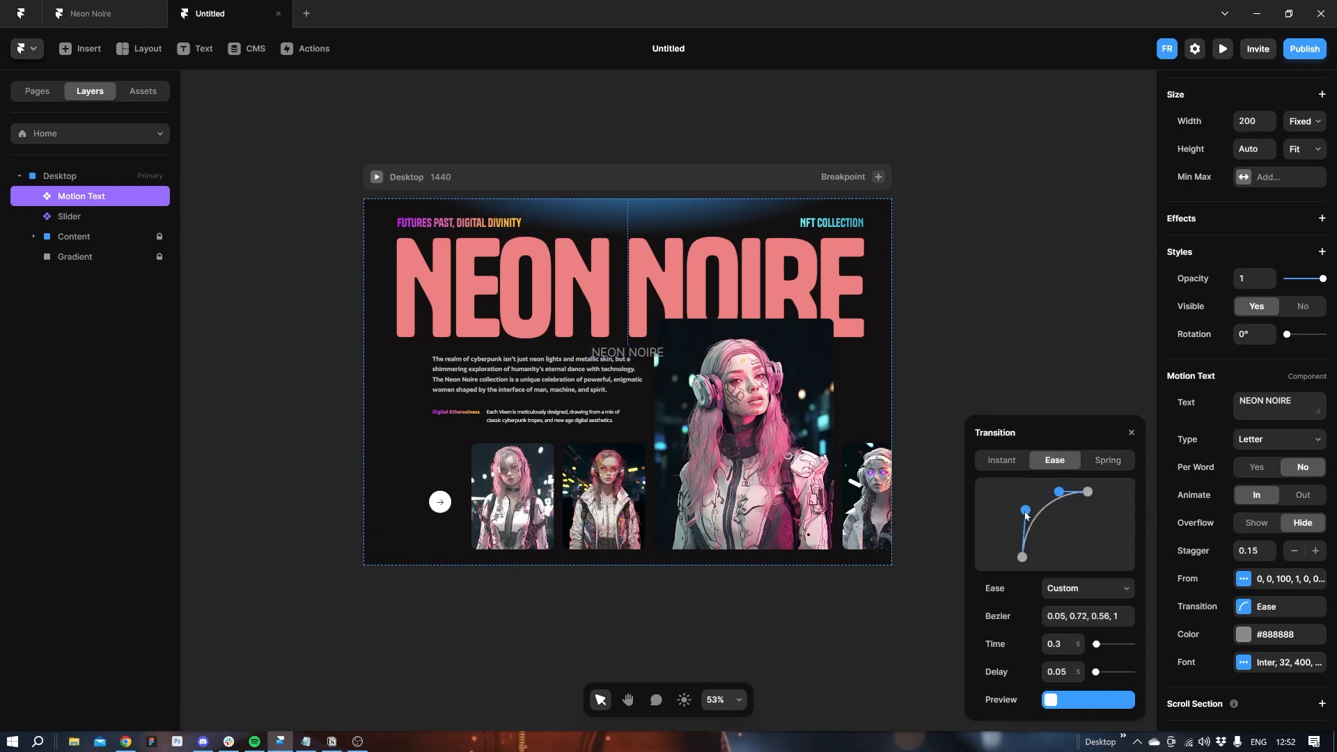
click(1131, 433)
Set the Motion Text colour to #FFFFFF and its font to Tanker.
click(1243, 635)
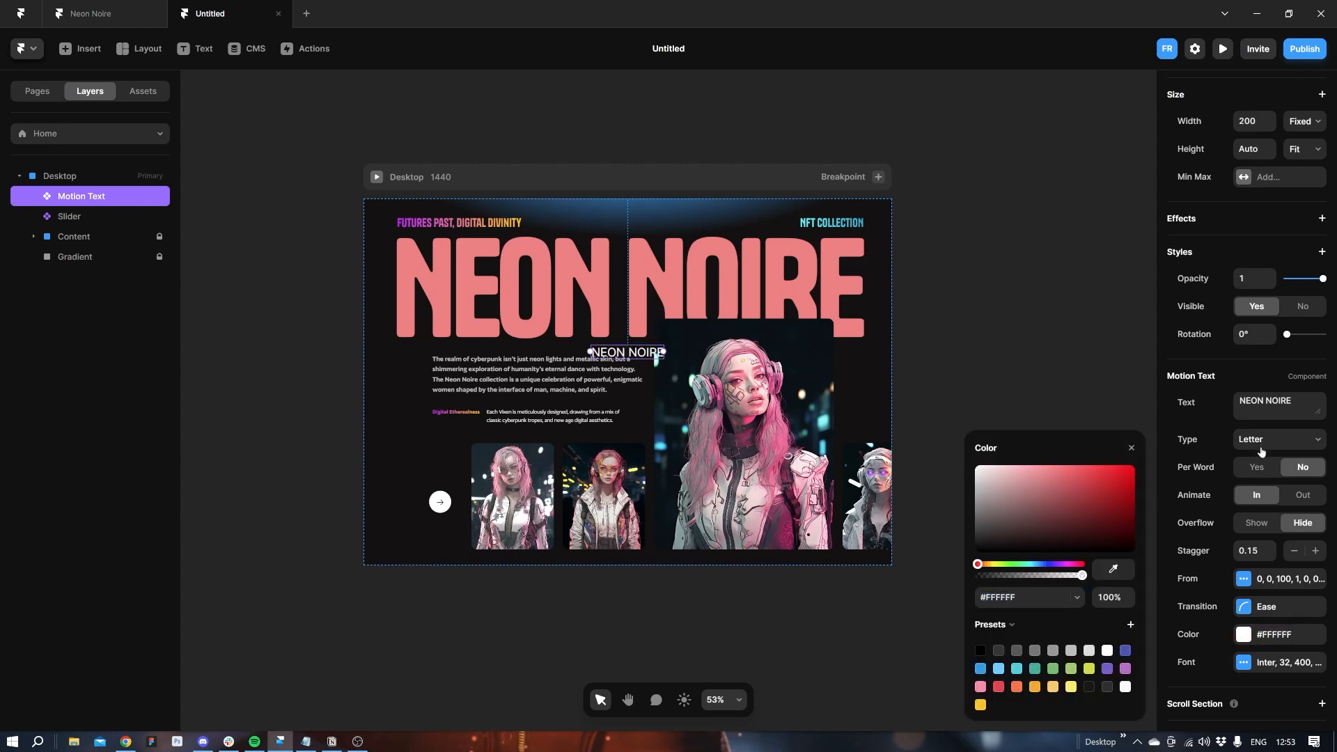
click(1264, 665)
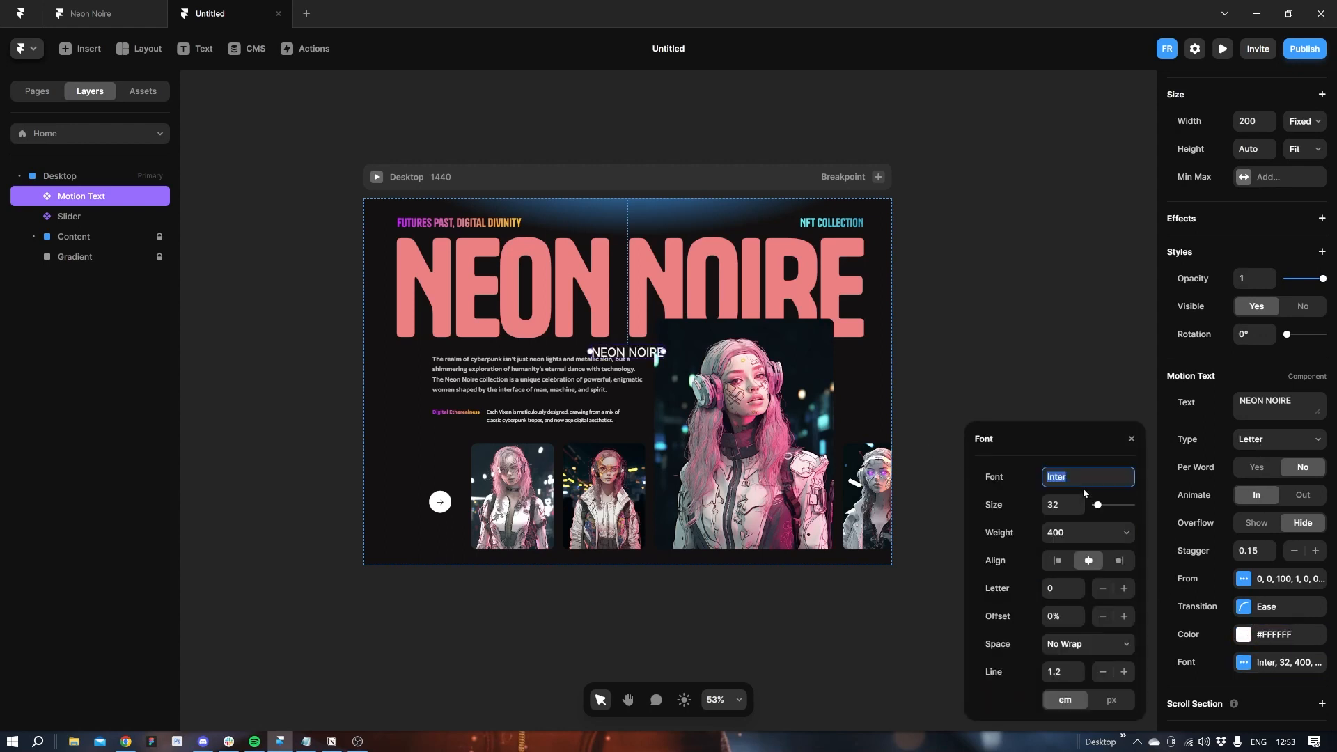
key(Tab)
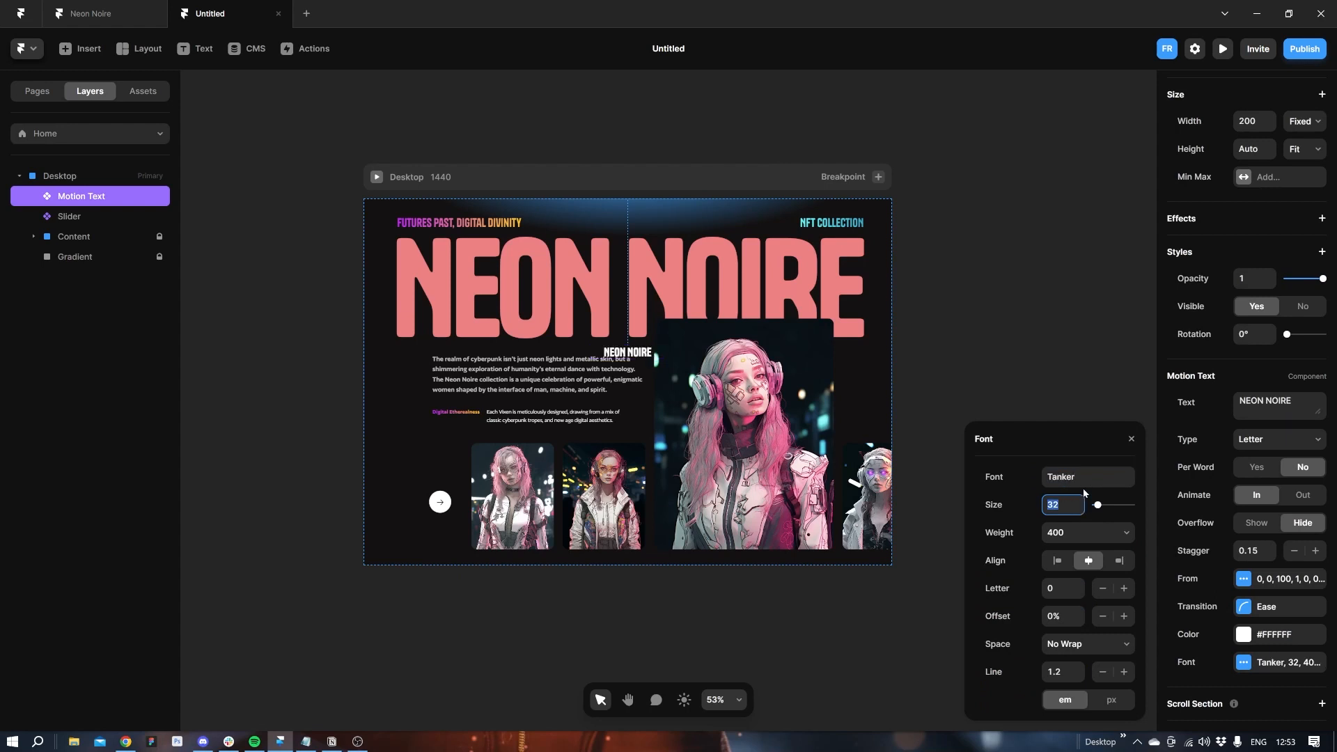
Give the Motion Text font size 360 and letter spacing -0.15, and widen its box over the original heading to about 1456 px.
text(360)
key(Tab)
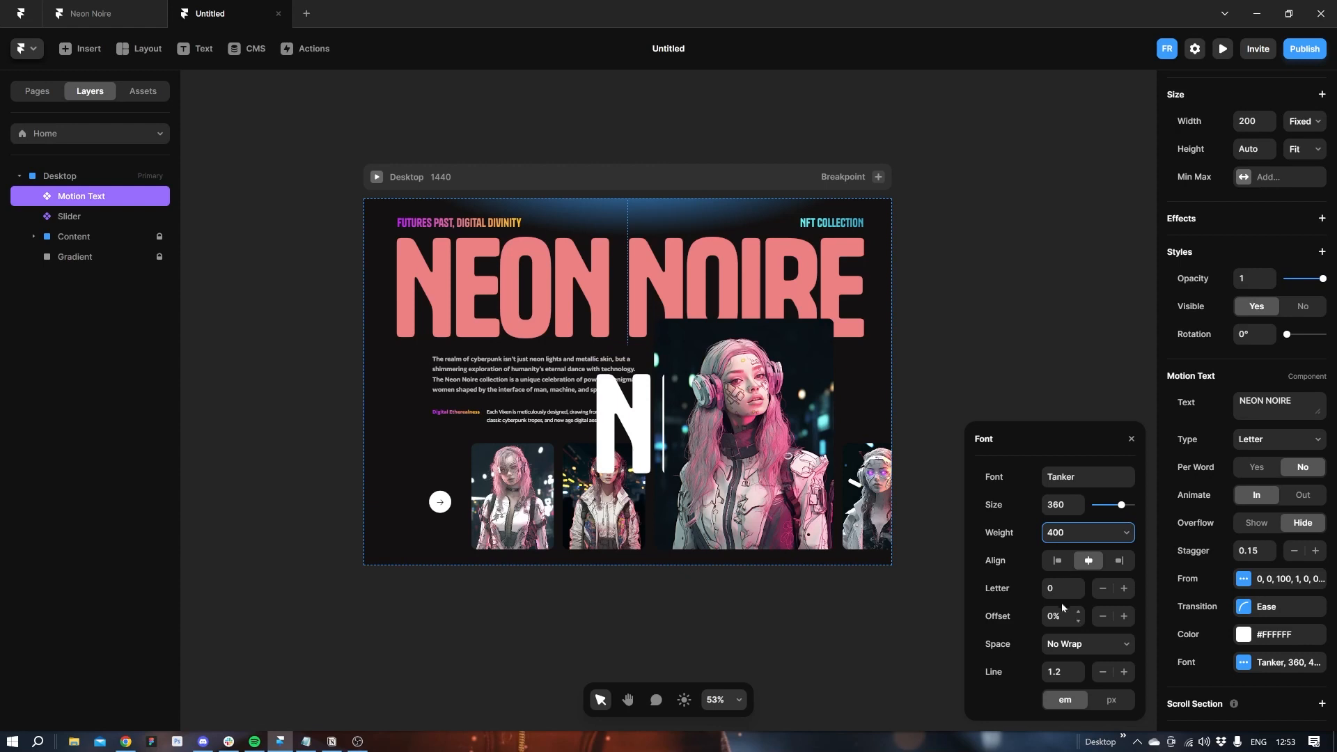
key(Tab)
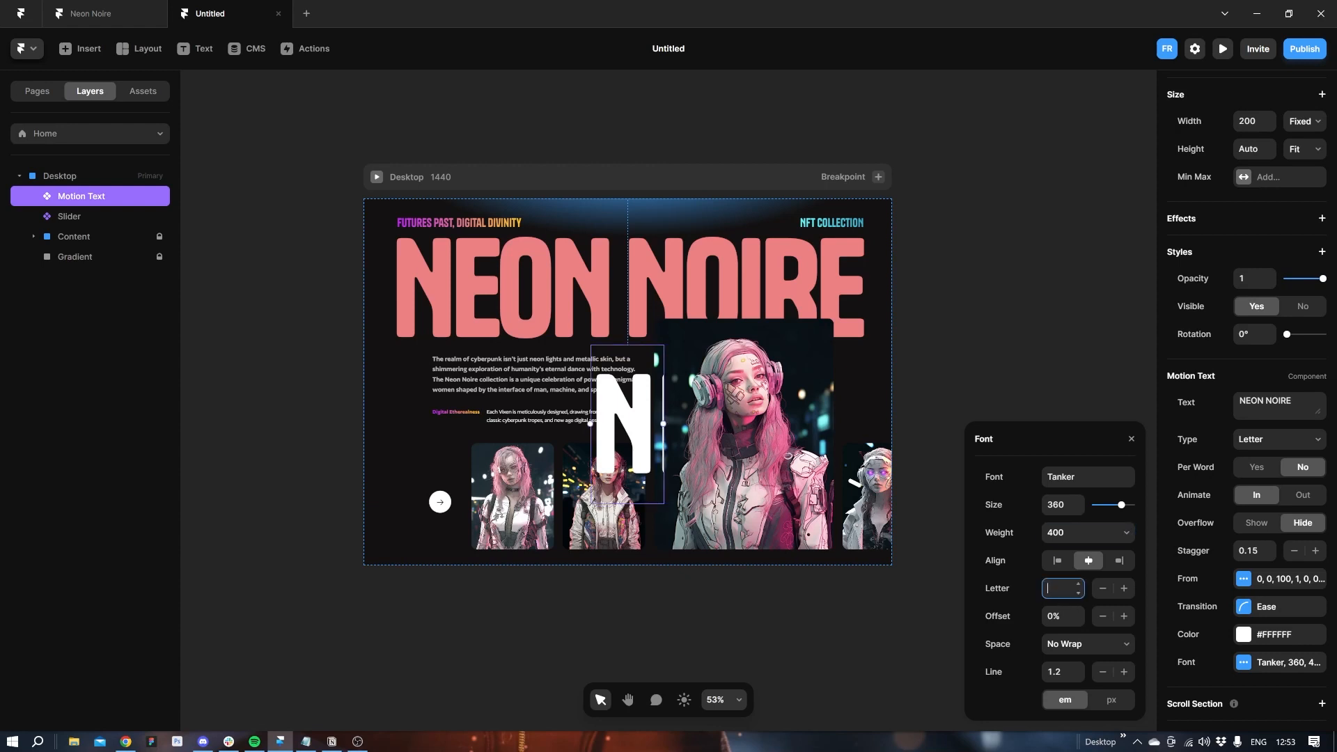
key(Return)
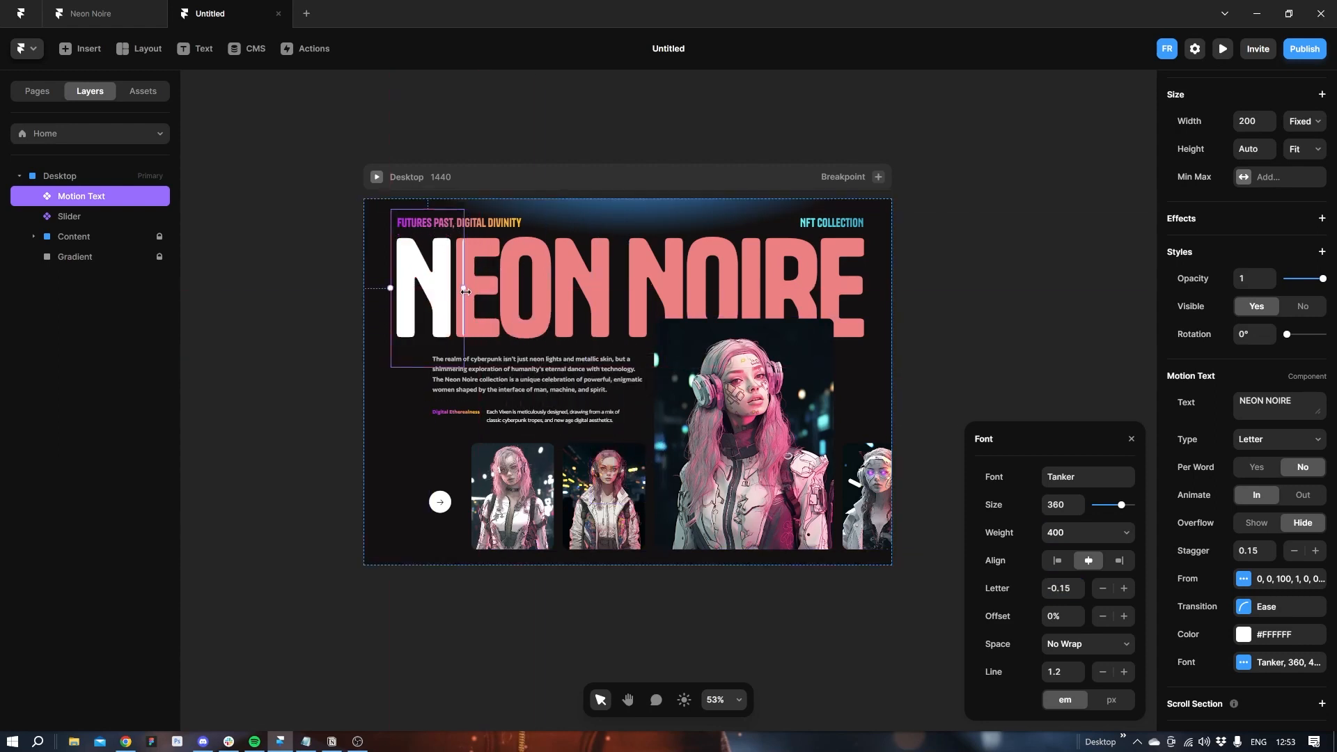
drag(465, 291, 924, 304)
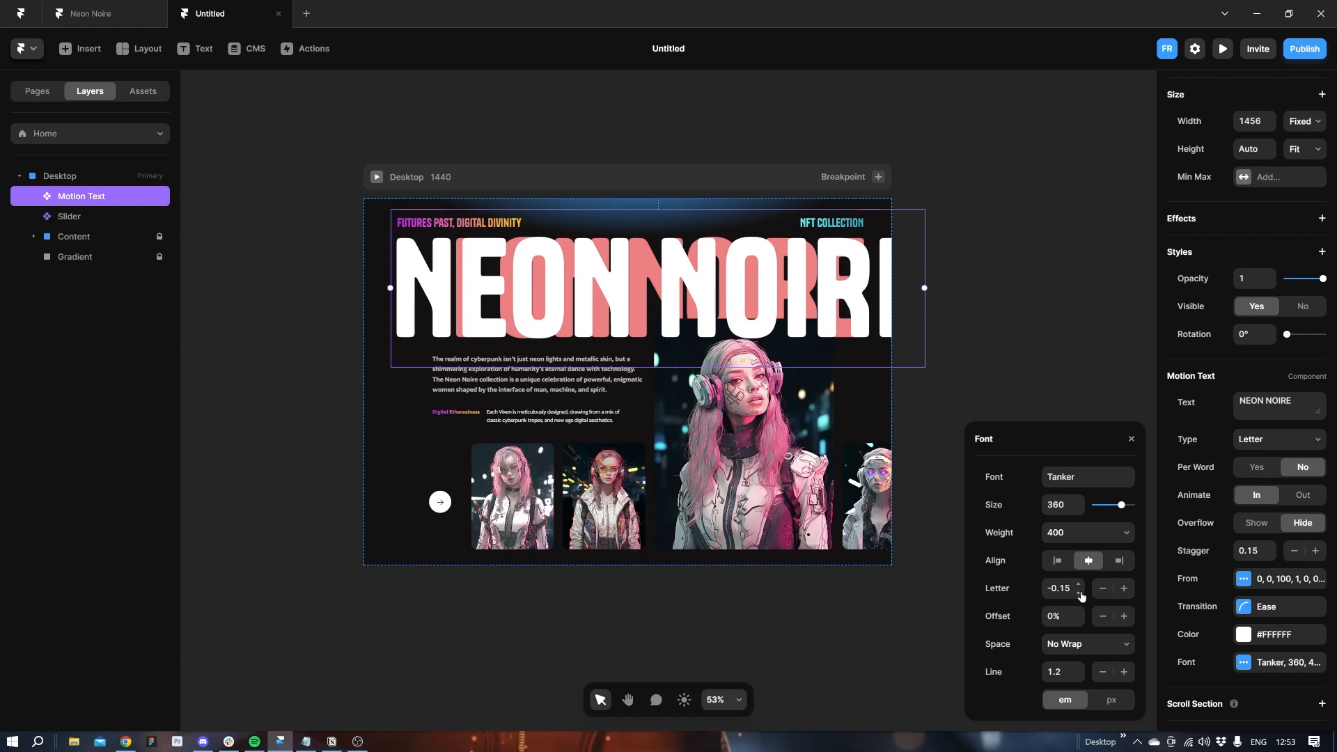
Left-align the Motion Text and tighten its letter spacing to -18.25 to match the original heading's width.
click(1079, 594)
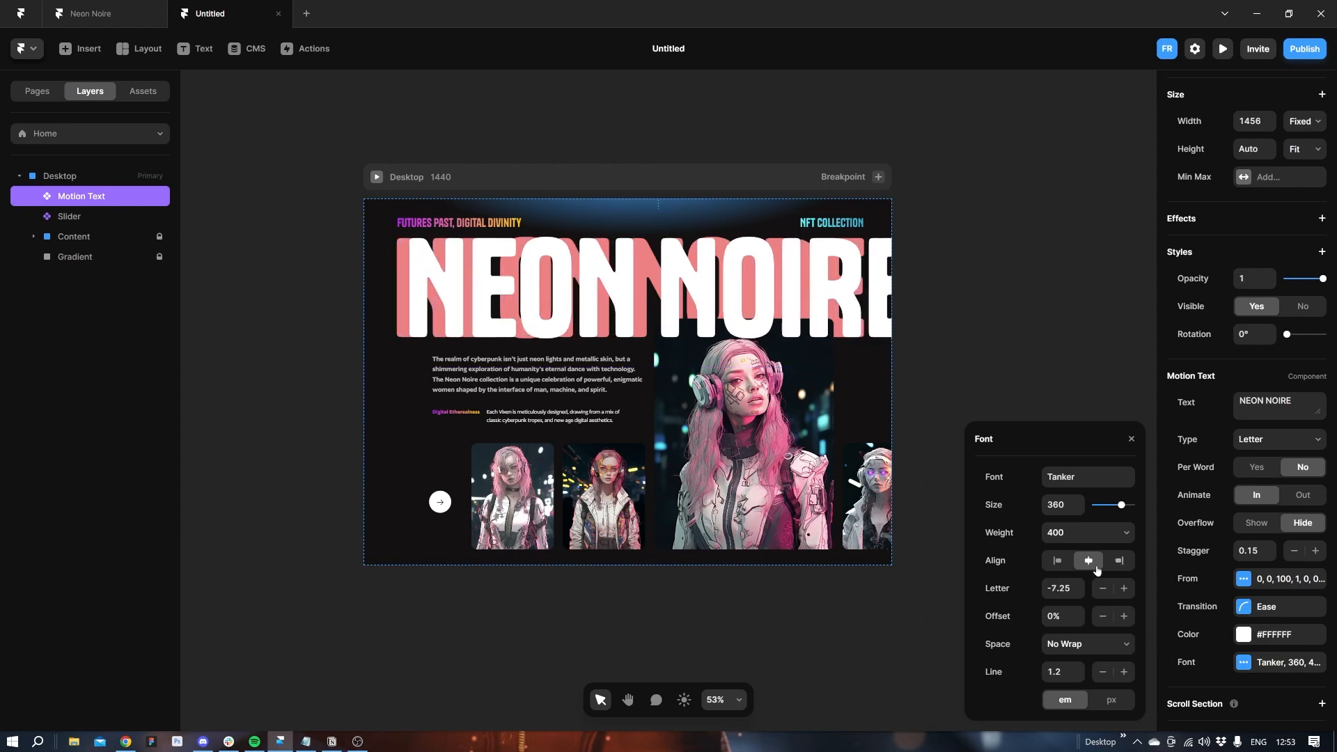
click(1058, 561)
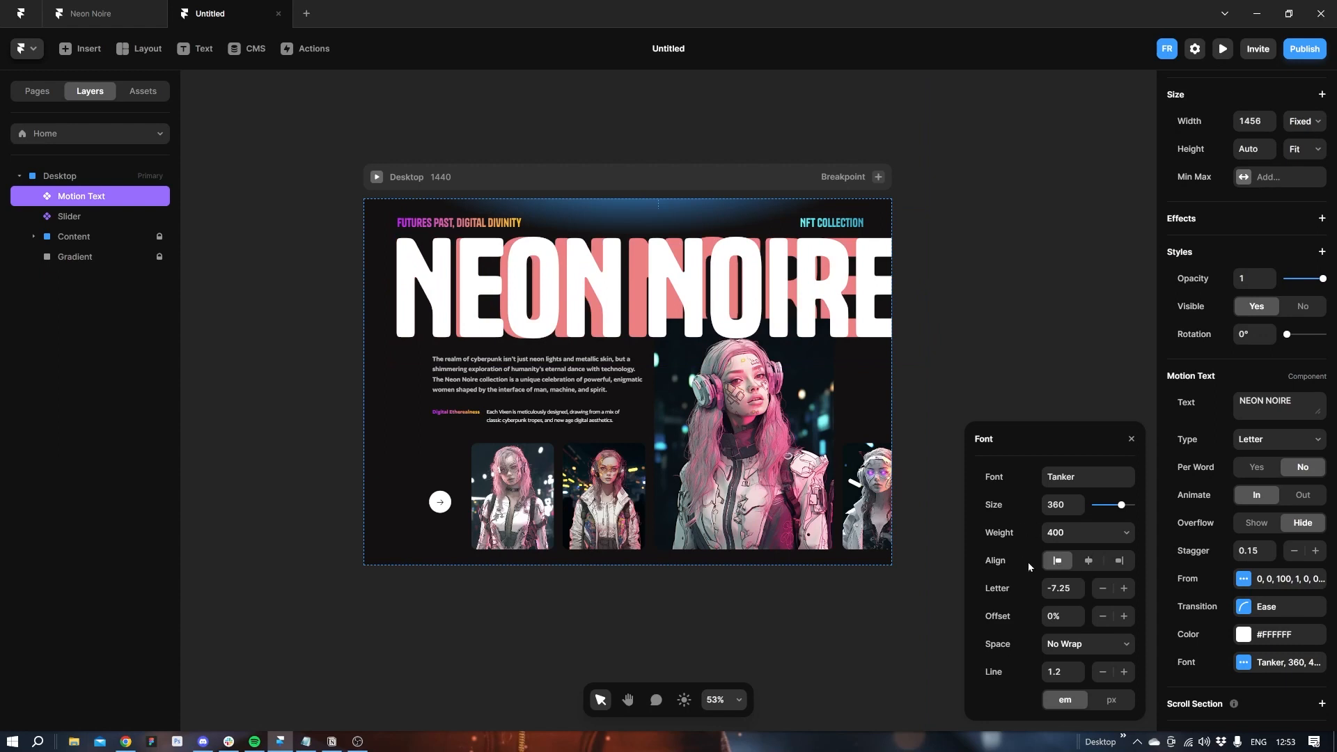
click(1078, 594)
click(1078, 594)
click(1078, 595)
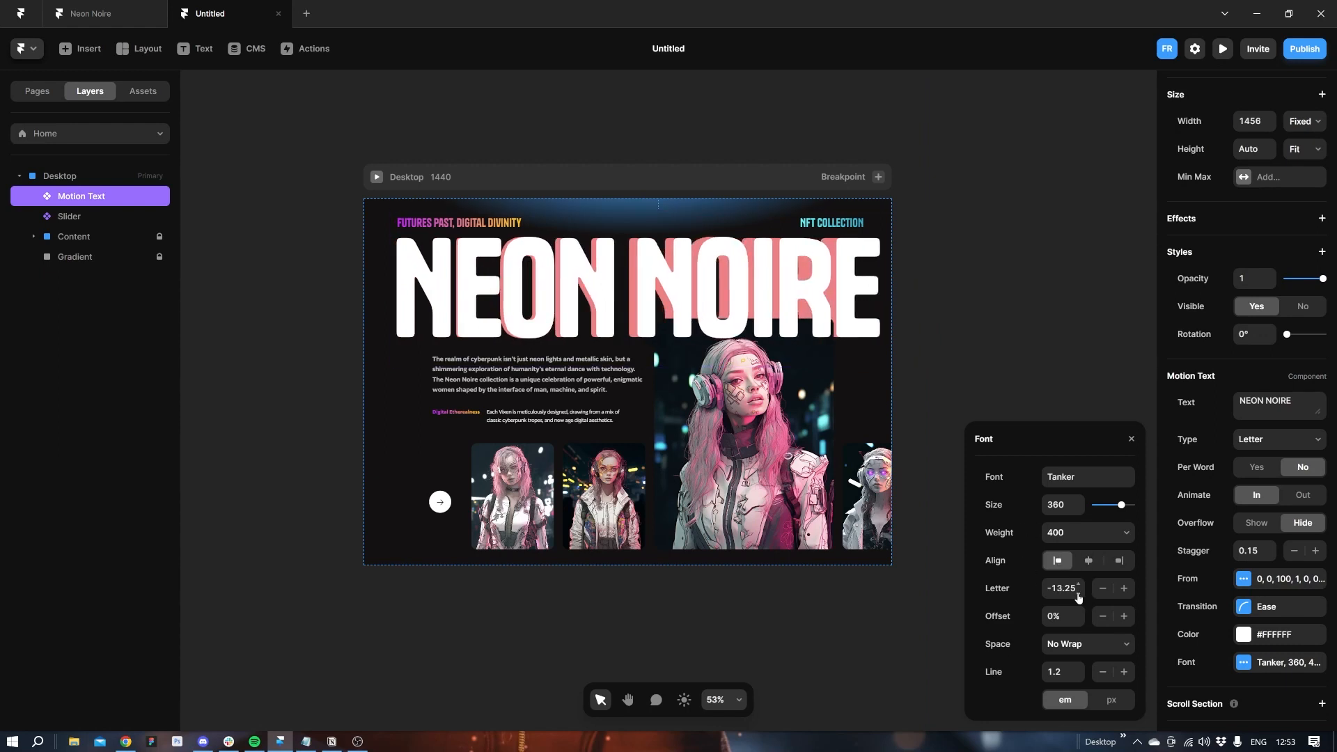
click(1078, 594)
click(1078, 594)
click(1078, 595)
click(1077, 594)
click(1078, 595)
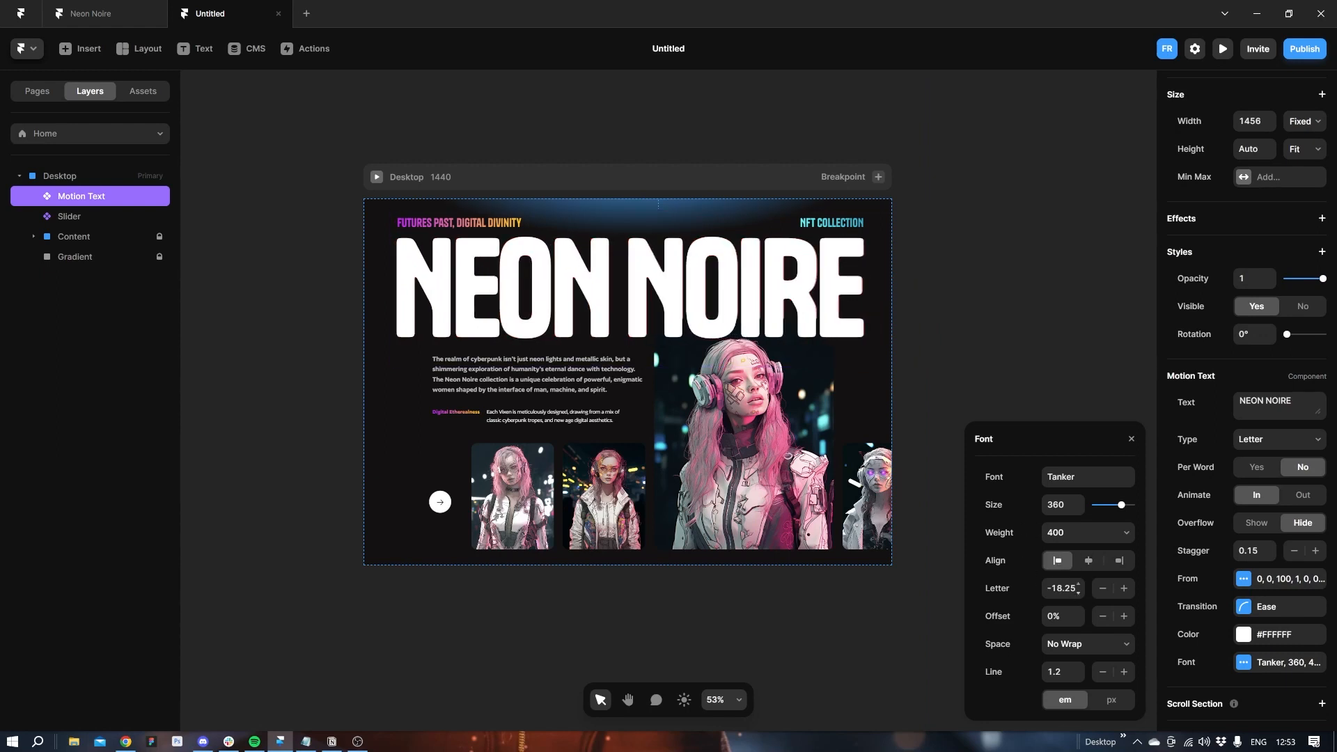
click(278, 328)
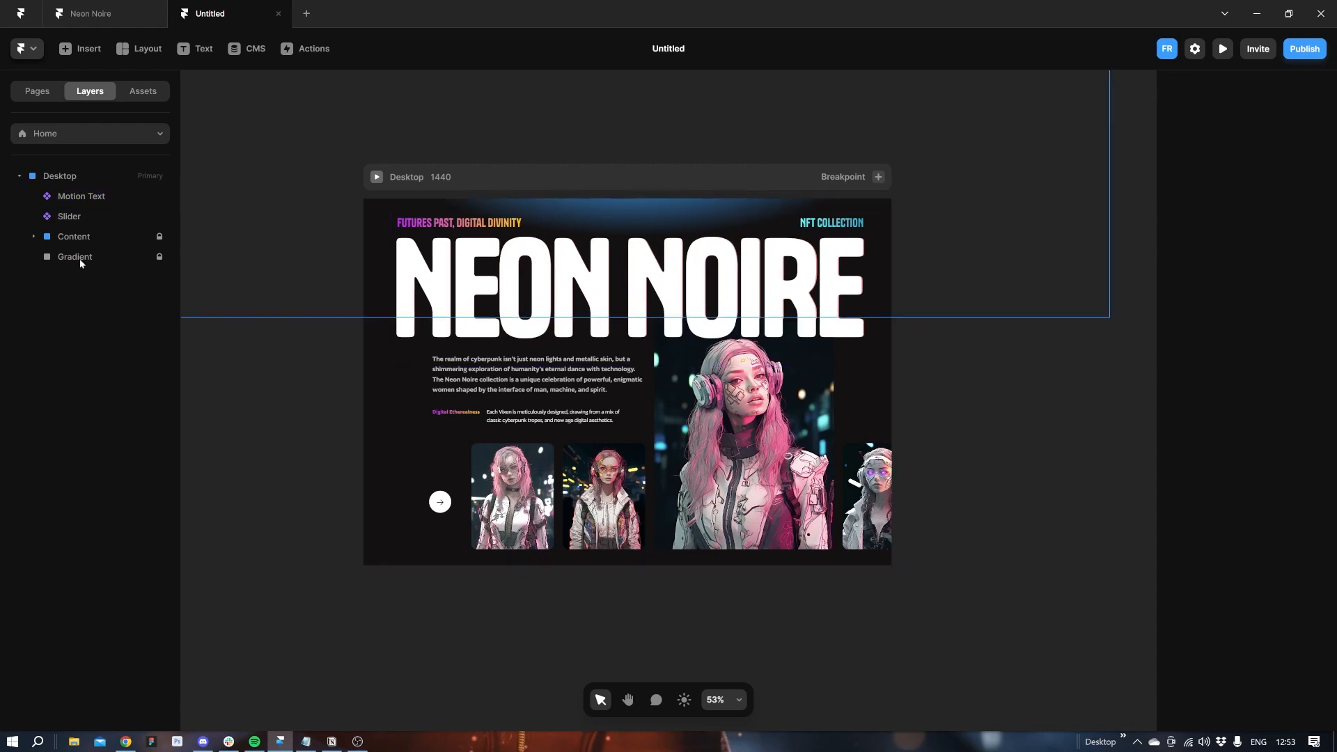
Unlock the Content frame, then hide and lock the original NEON NOIRE text layer inside it.
click(34, 237)
click(148, 237)
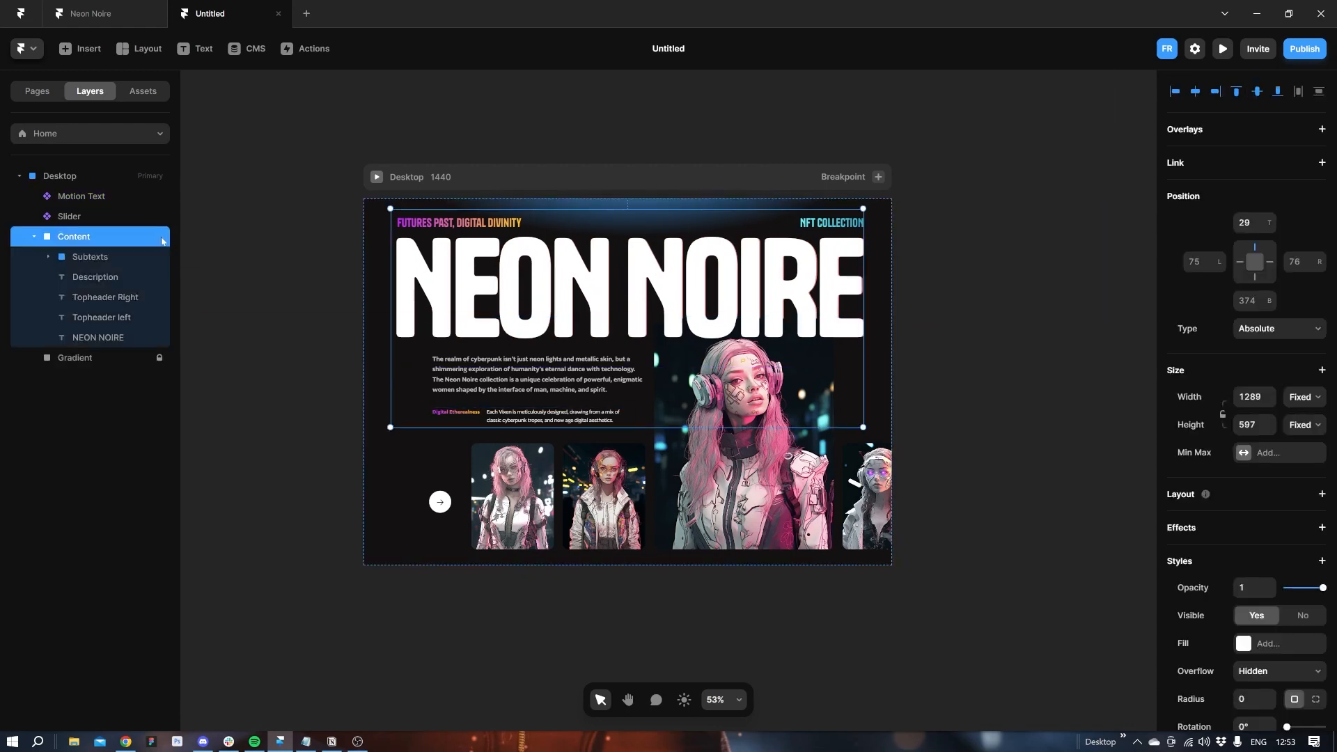
click(148, 337)
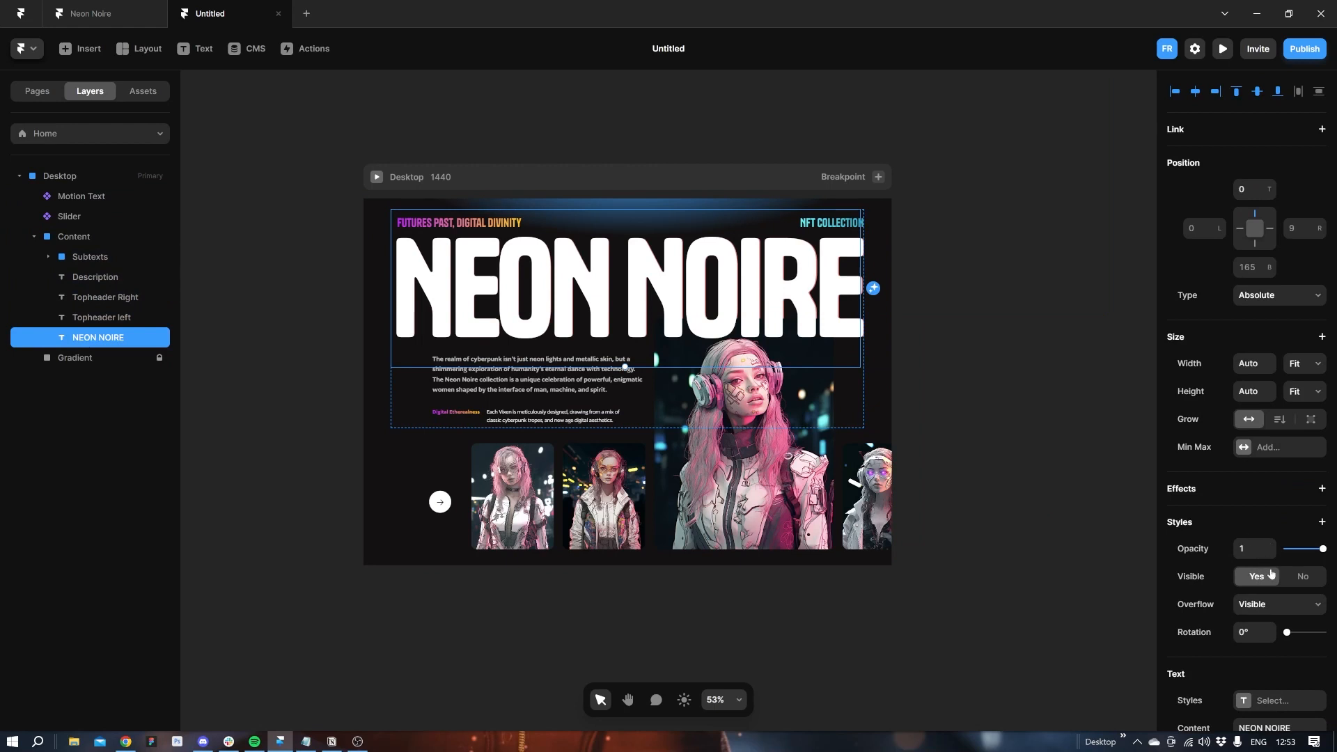
click(1305, 579)
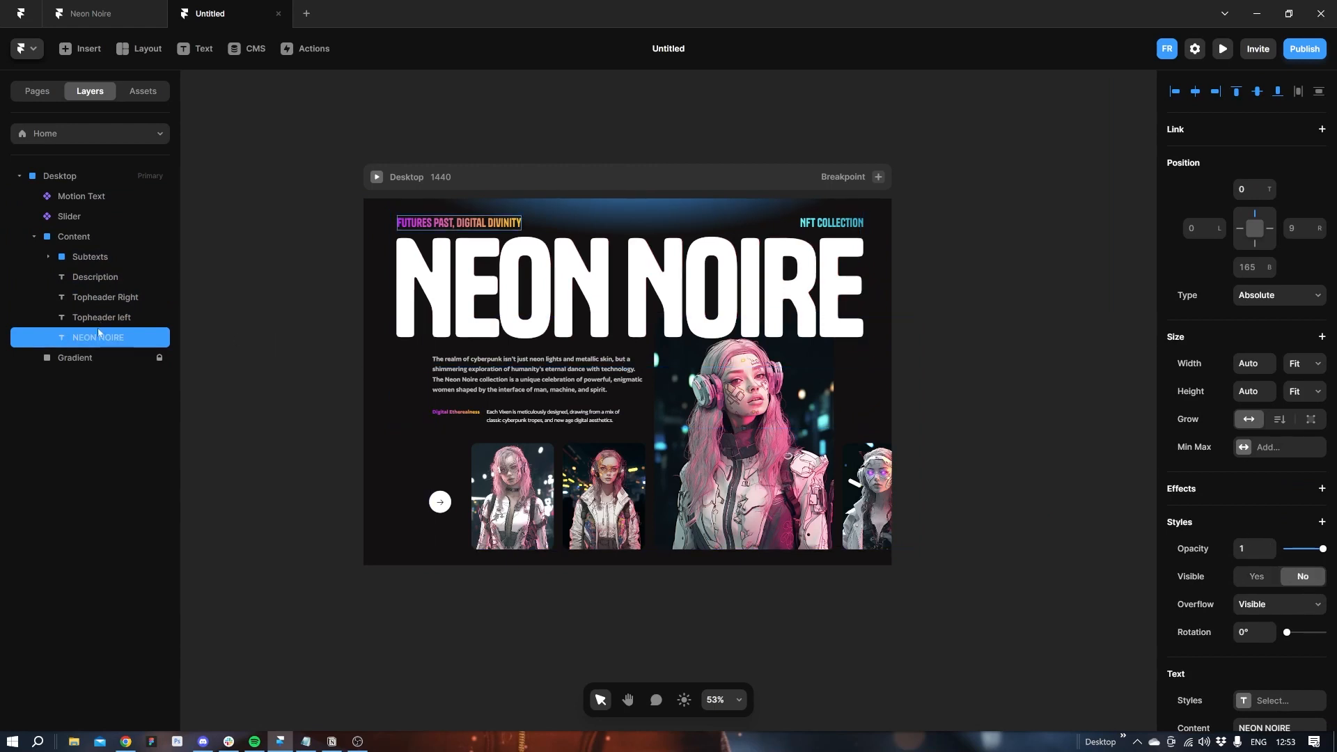
right_click(136, 333)
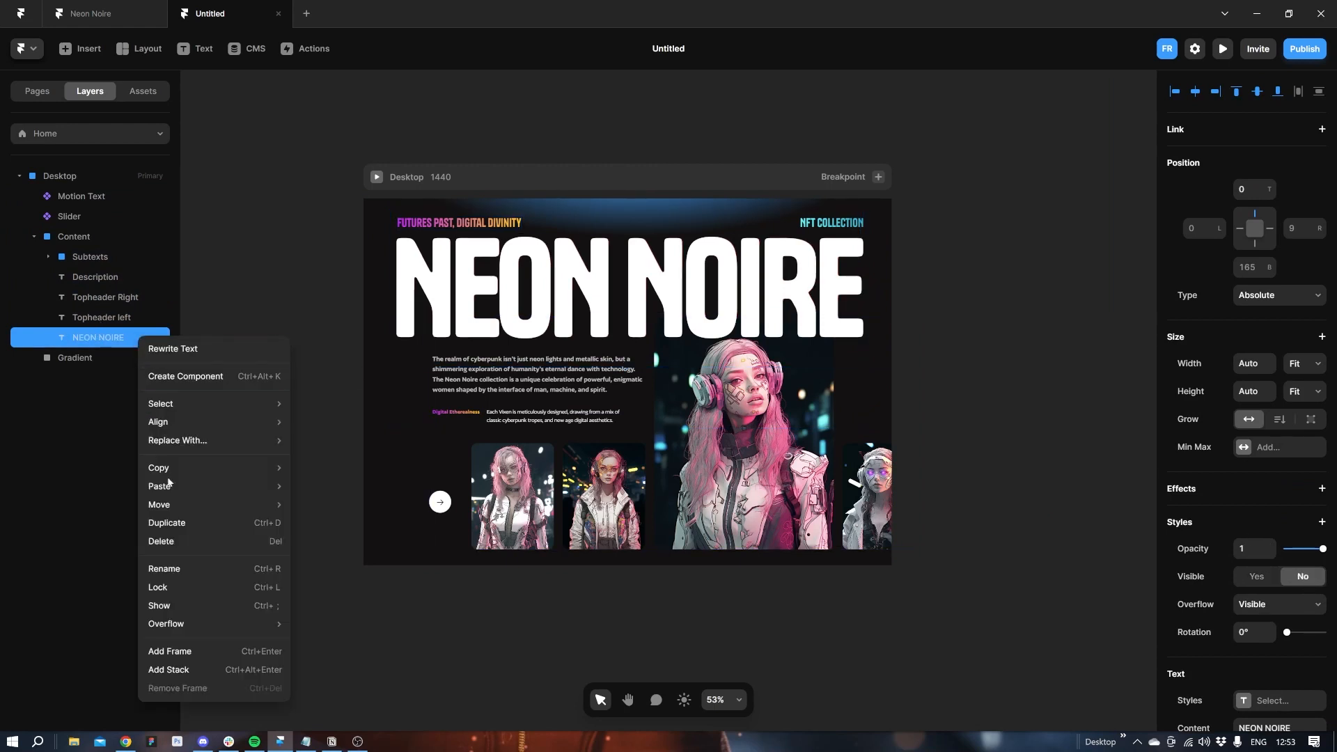
click(170, 589)
Preview the Desktop page to check the animated headline, and return to the canvas.
click(369, 275)
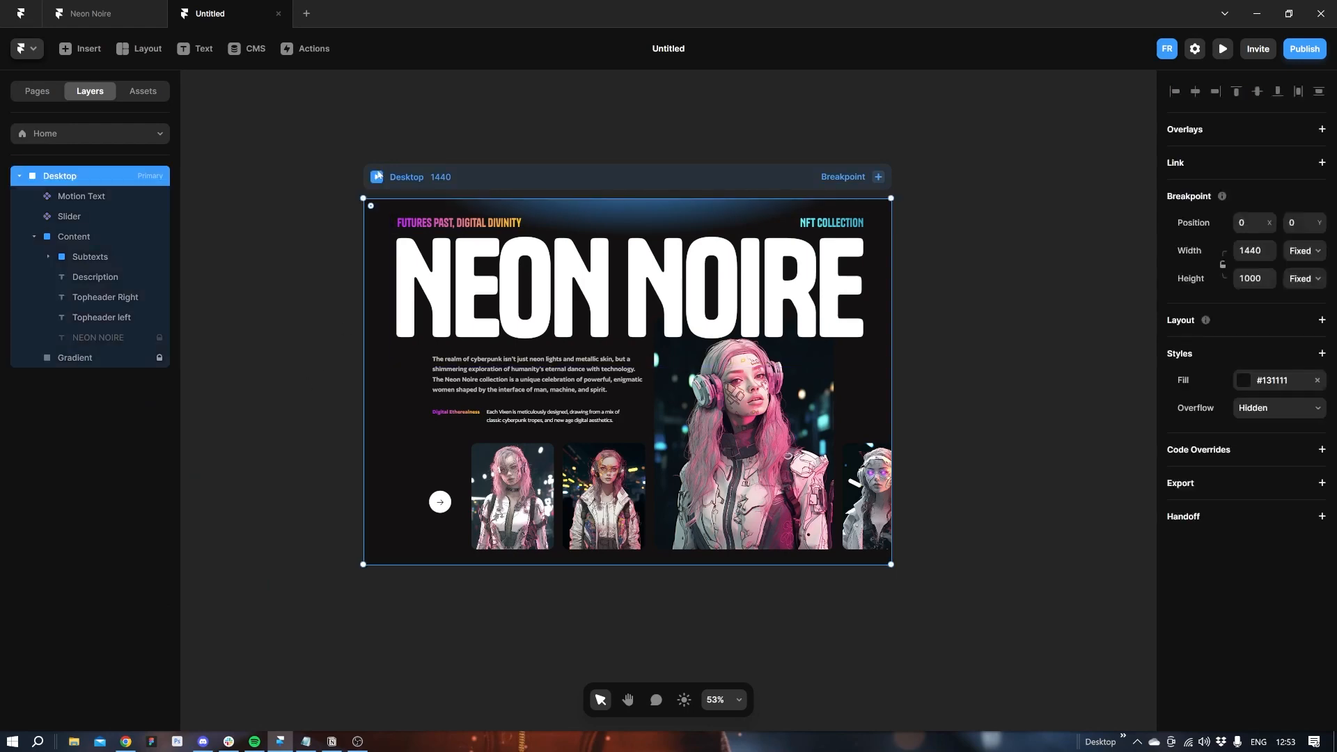
click(376, 179)
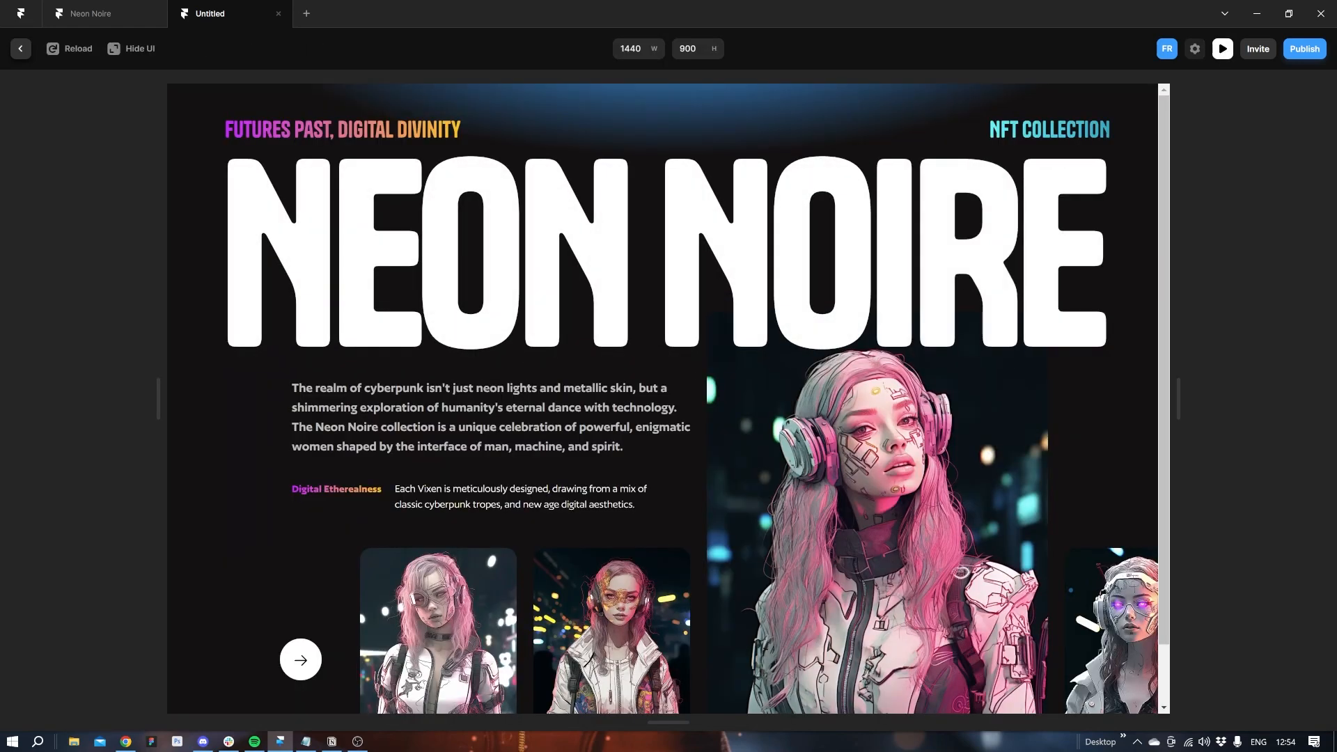
click(21, 48)
Collapse the Content layers and move the Motion Text layer below Content, directly above Gradient.
click(33, 236)
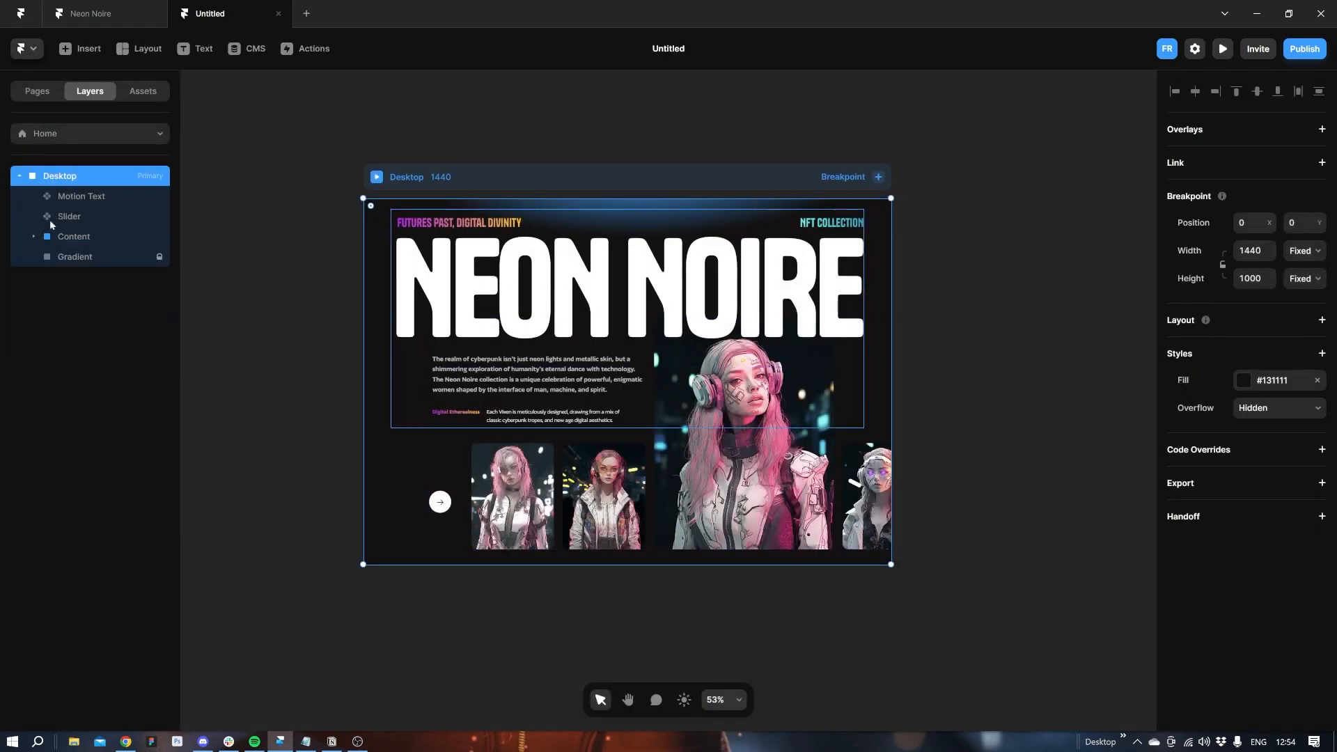
drag(79, 198, 75, 252)
click(262, 283)
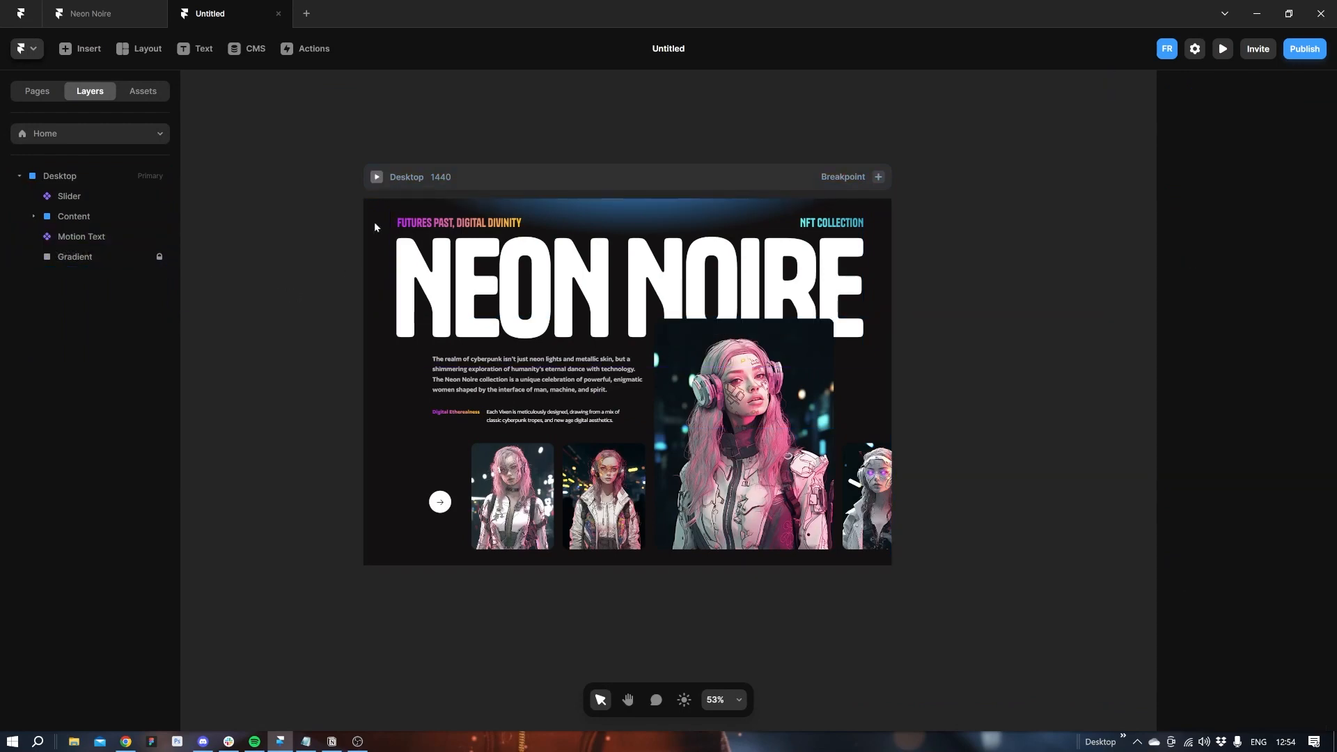
Preview the page to check the headline's layering and test the slider arrows in both directions.
click(376, 178)
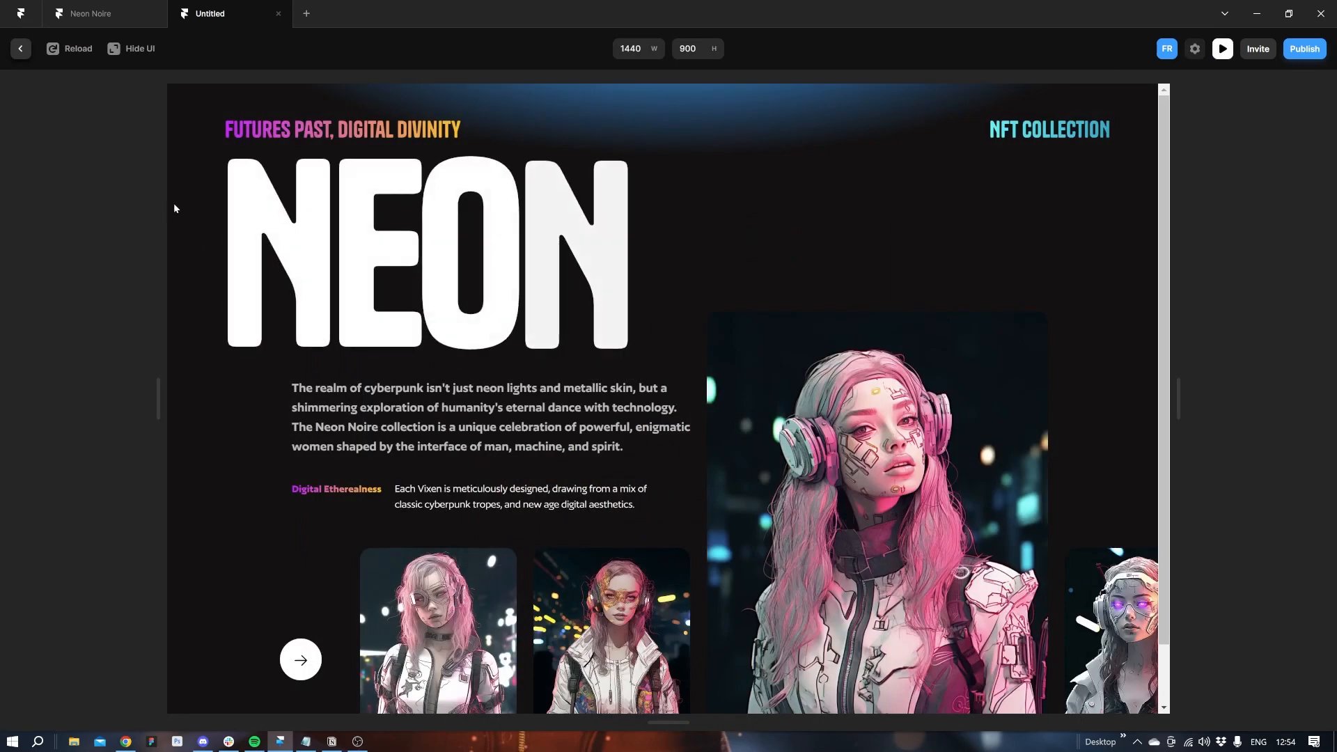
click(304, 654)
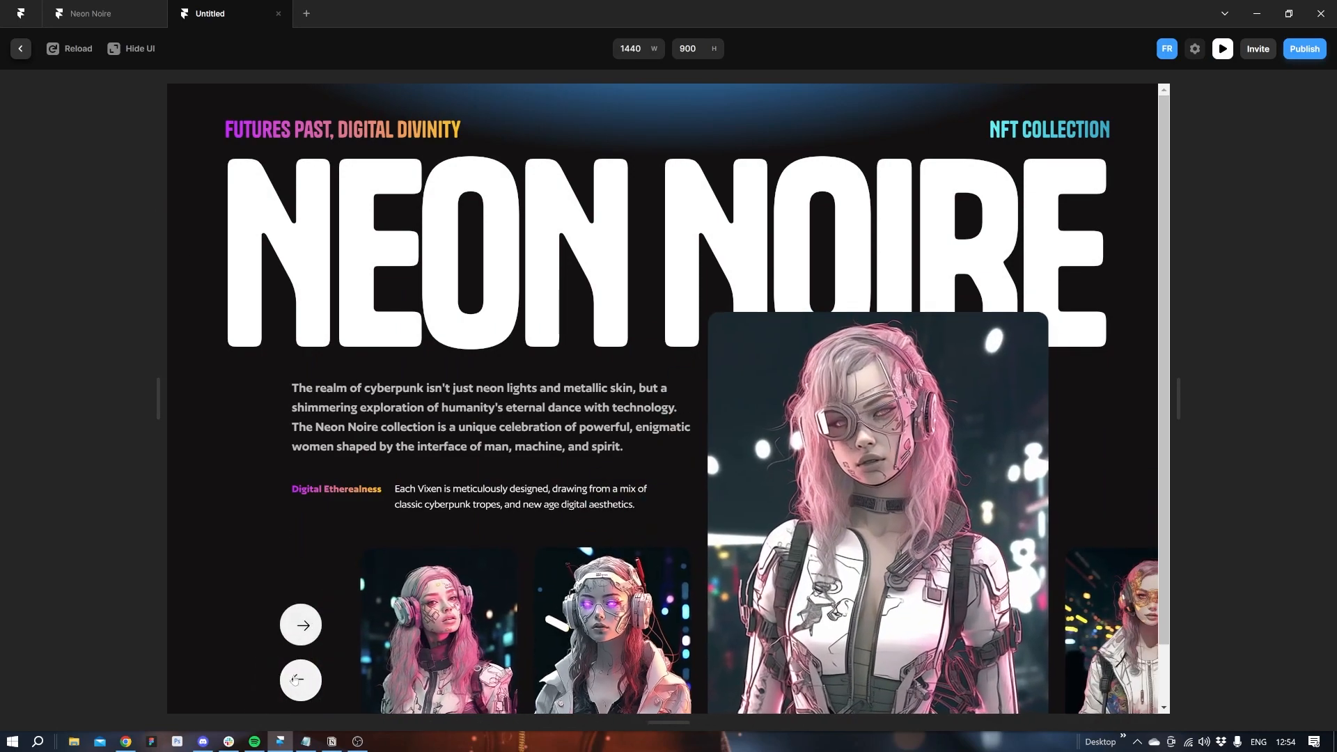
click(298, 680)
click(298, 680)
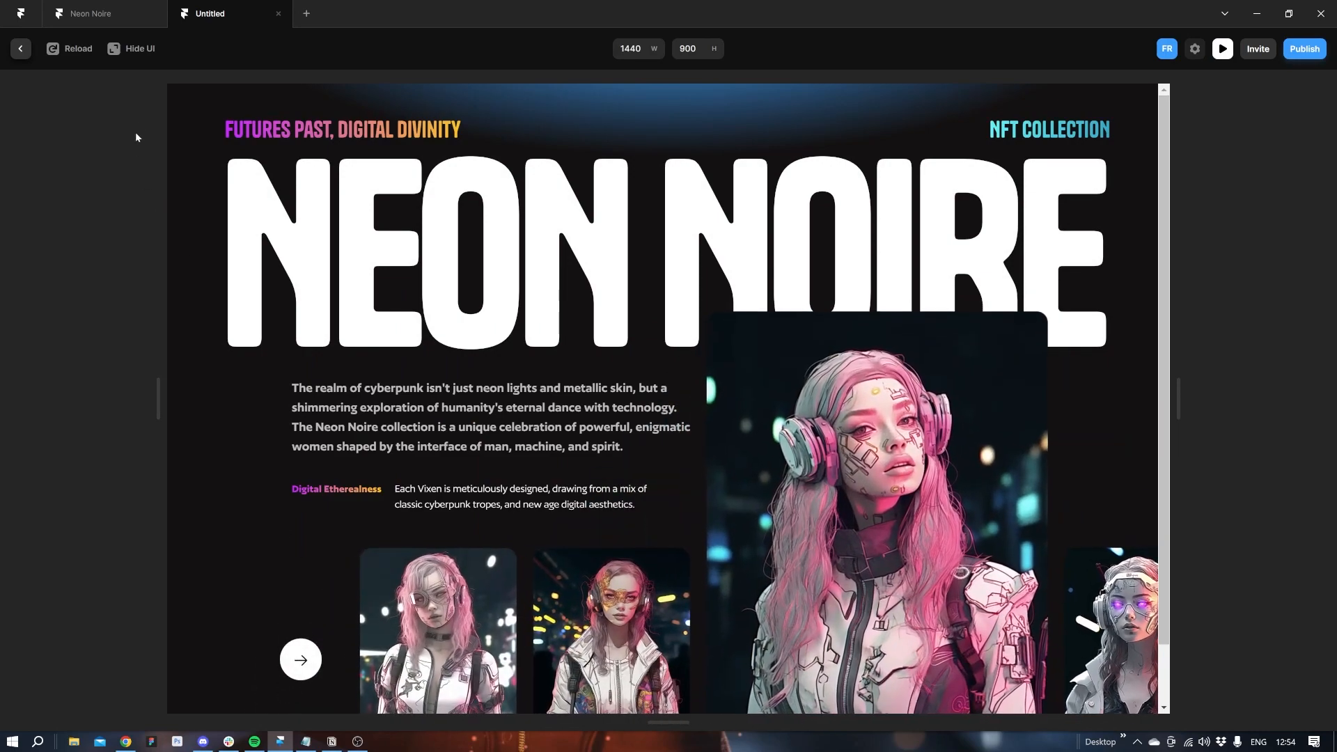
click(25, 50)
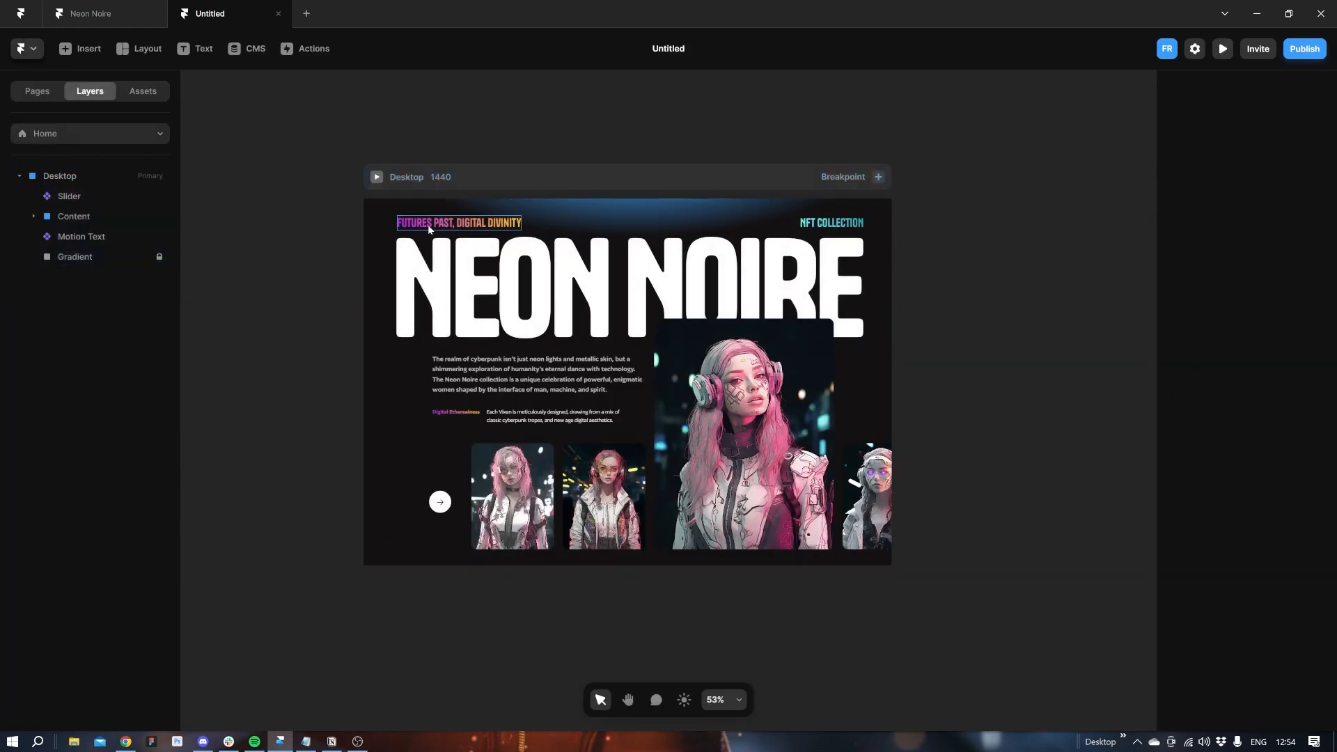
click(507, 225)
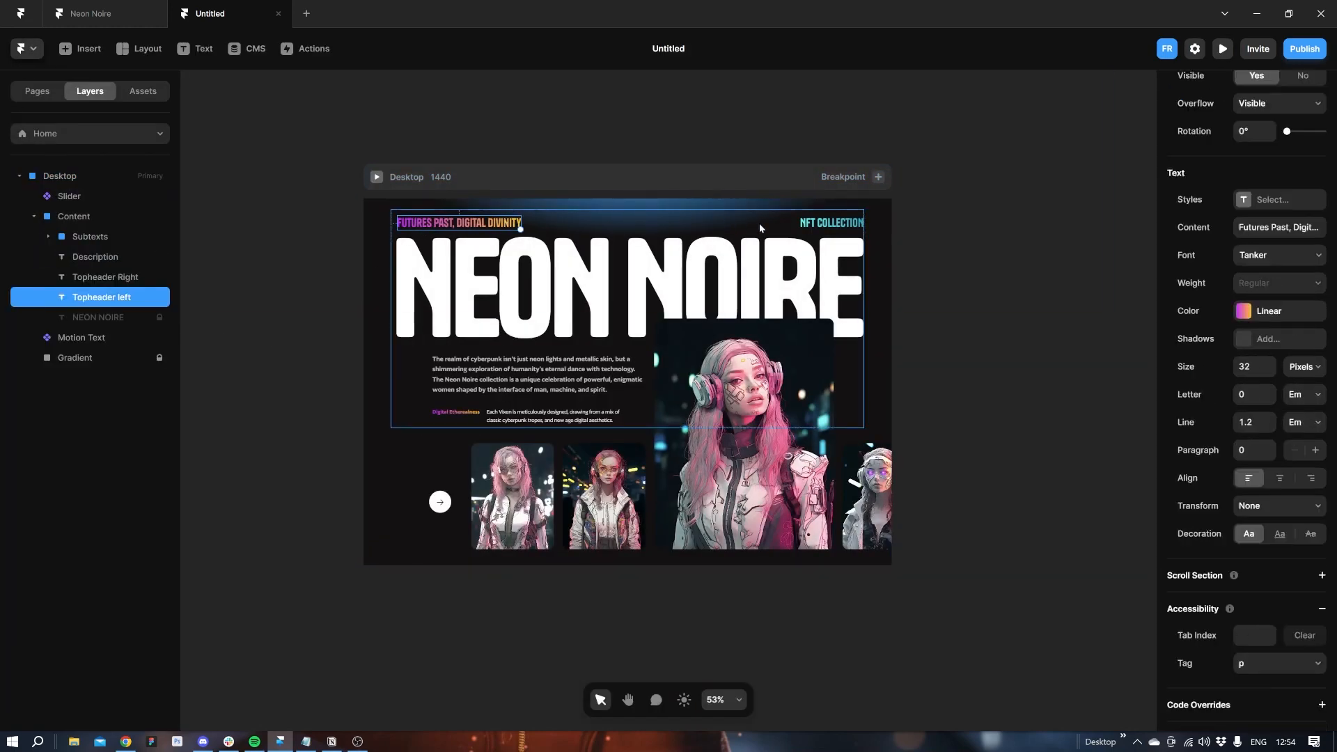
shift+click(819, 224)
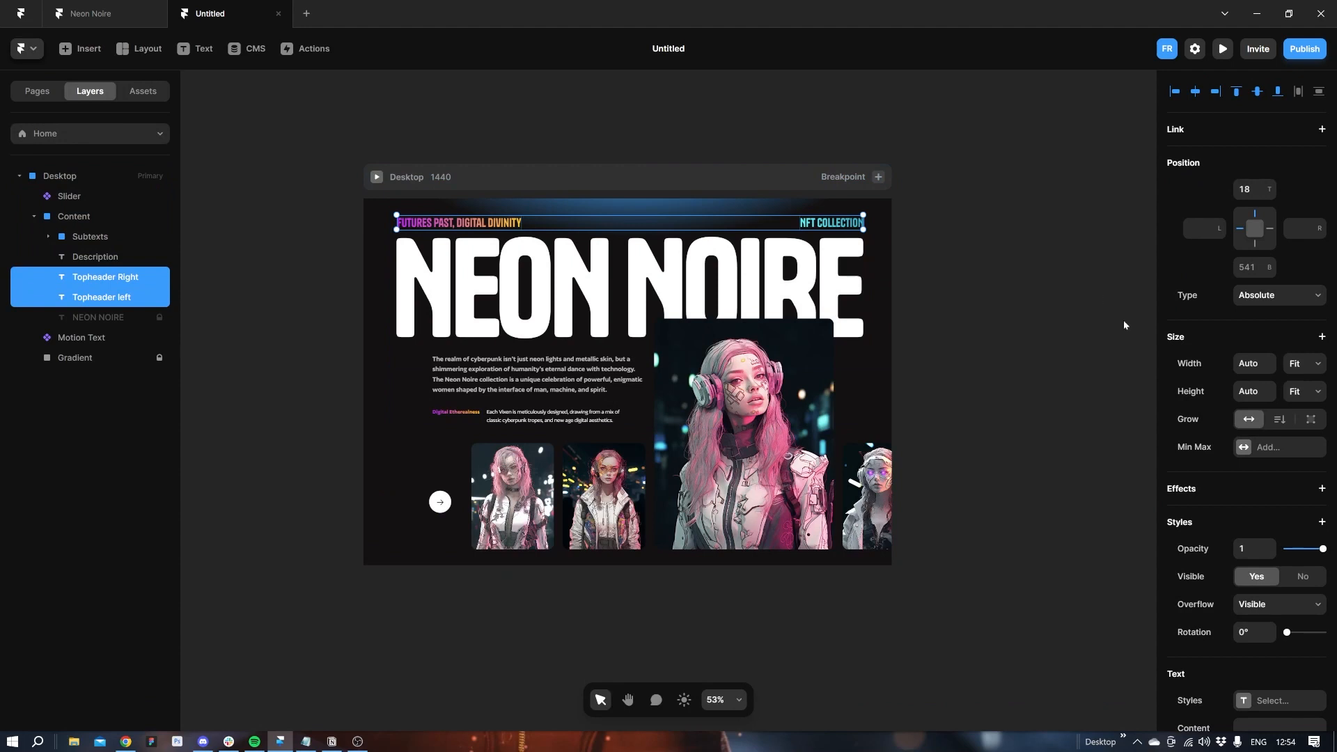
click(1113, 388)
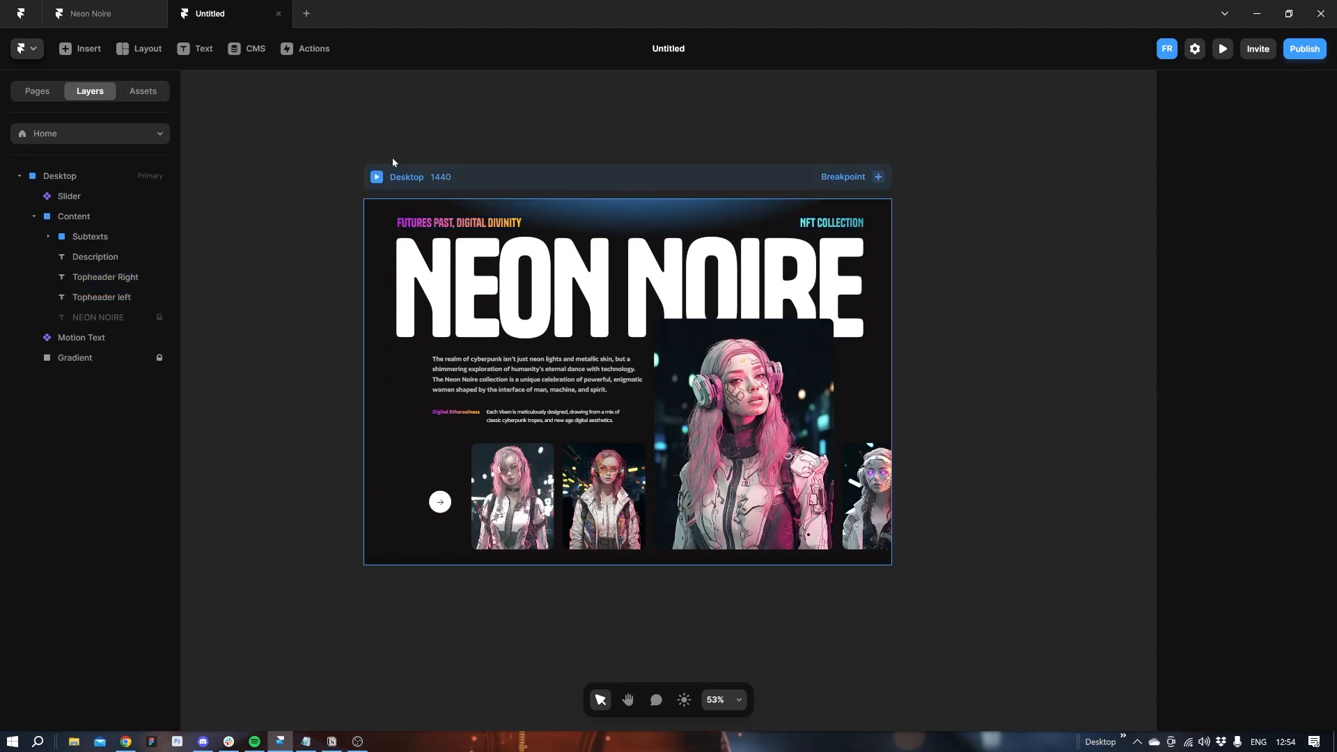
Add an Appear effect with the Slide In Left preset to the FUTURES PAST, DIGITAL DIVINITY text.
click(458, 225)
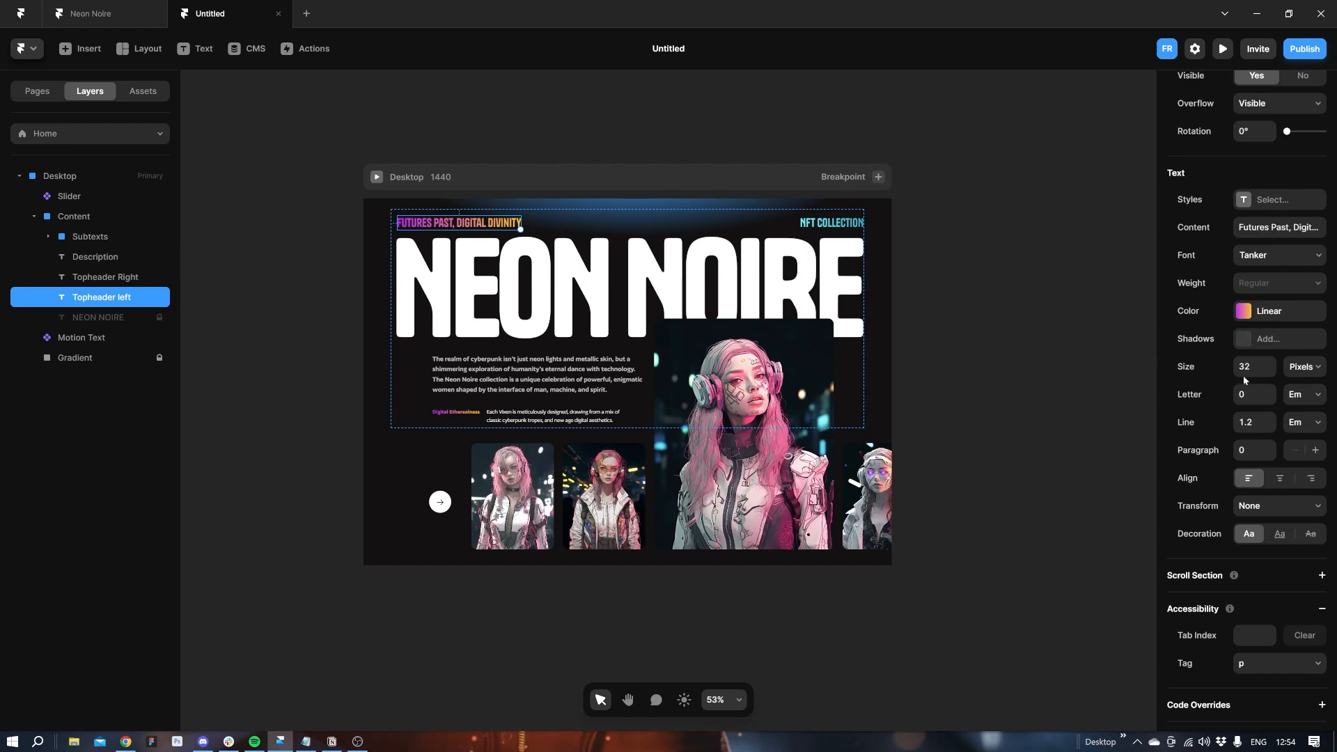
scroll(1171, 217, up, 4)
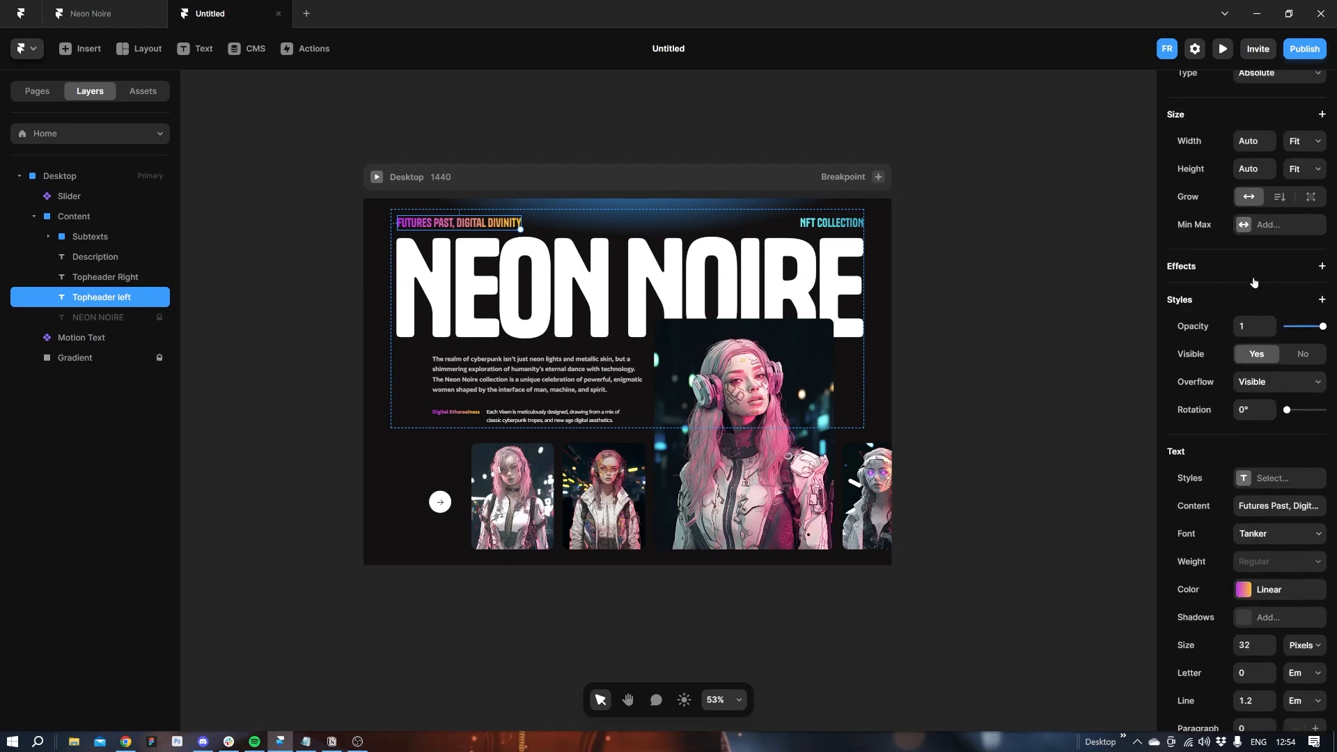
click(1311, 270)
click(1297, 278)
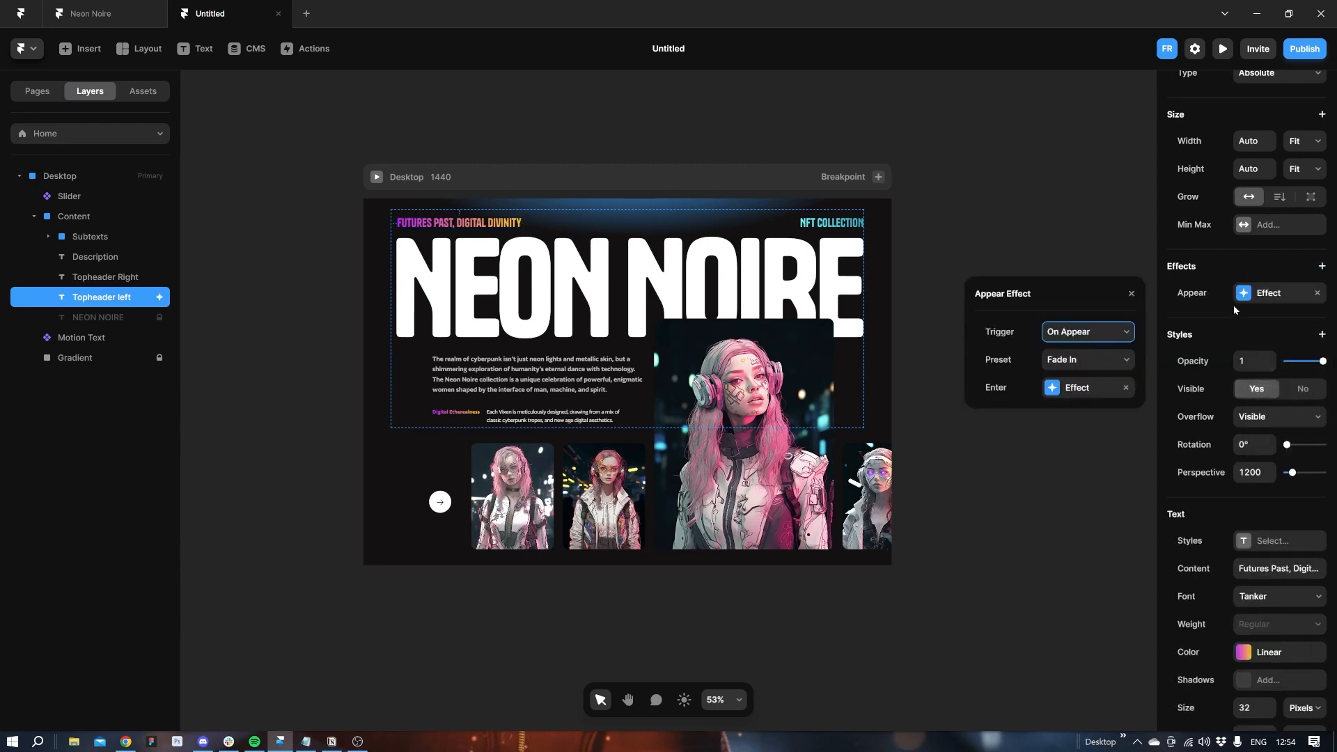
click(1097, 363)
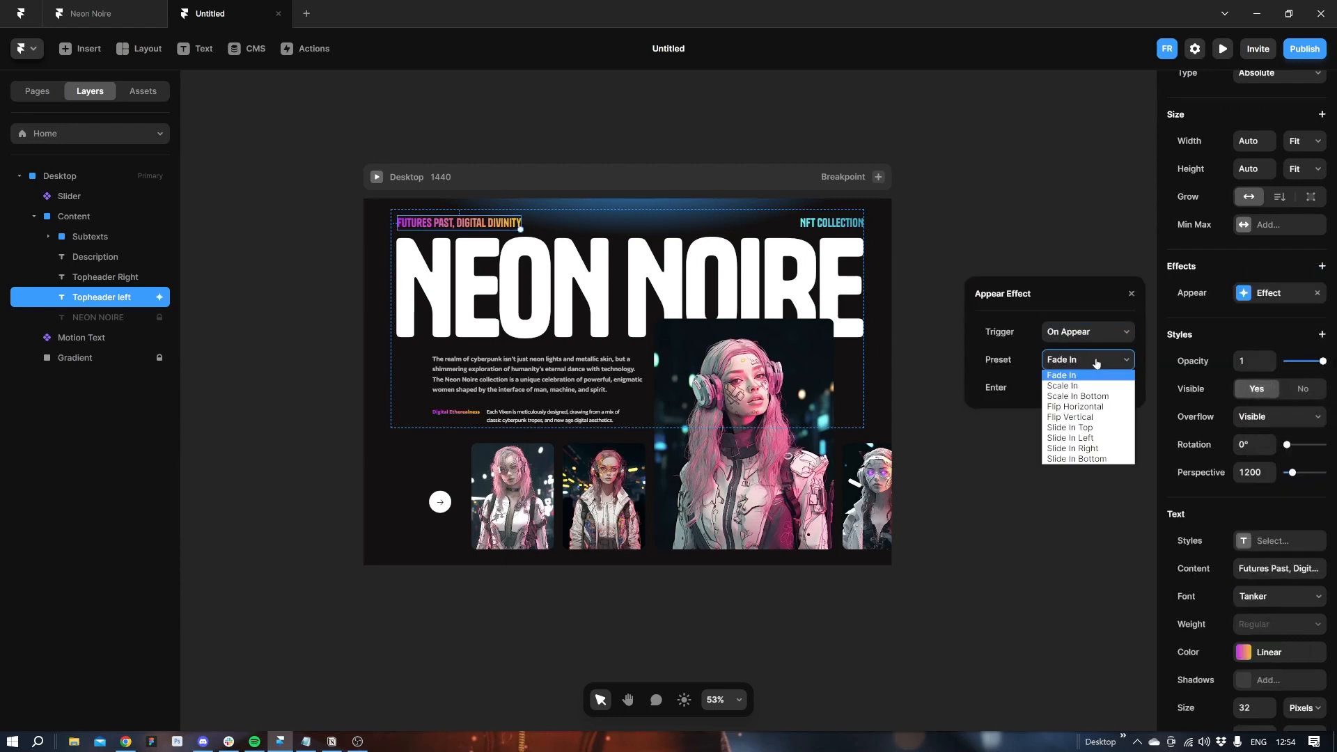
click(1079, 437)
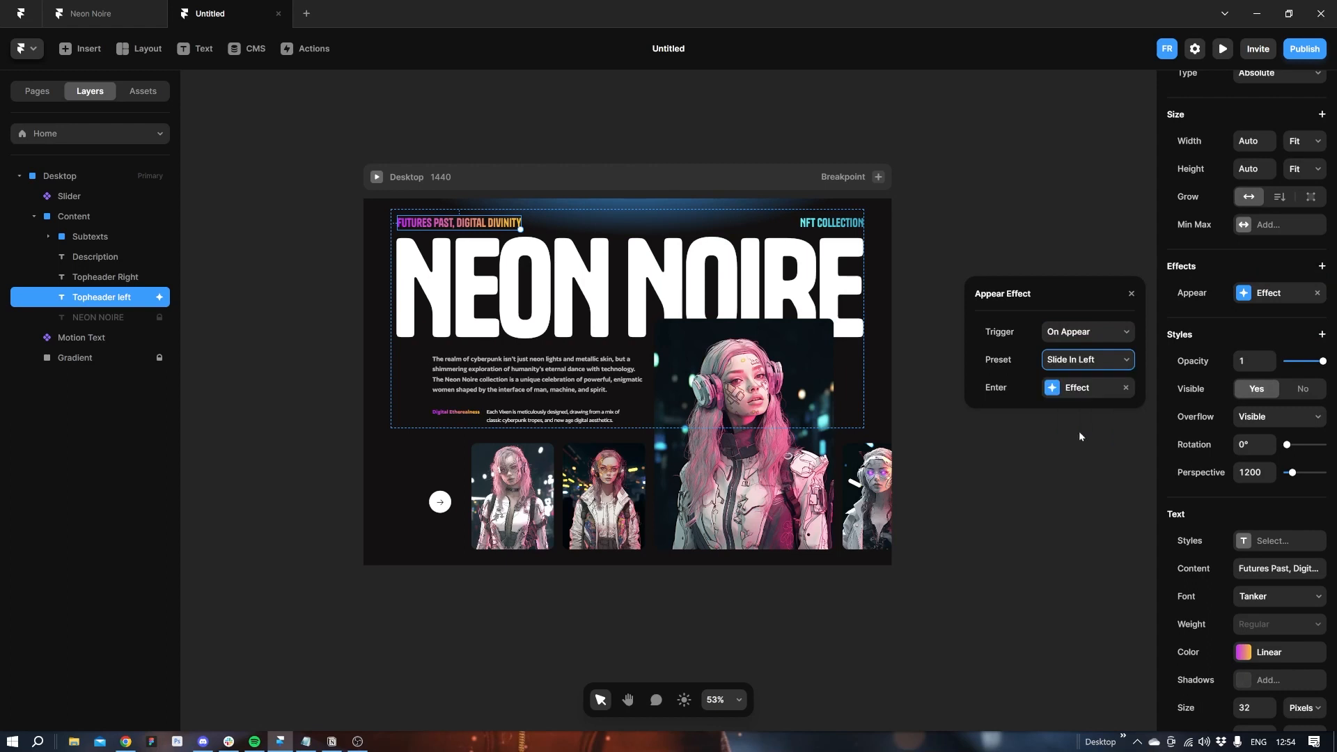
Switch the enter transition to Ease with a custom Bezier of 0.02, 0.82, 0.56, 1 and a 0.5 s time, and adjust its delay.
click(1076, 387)
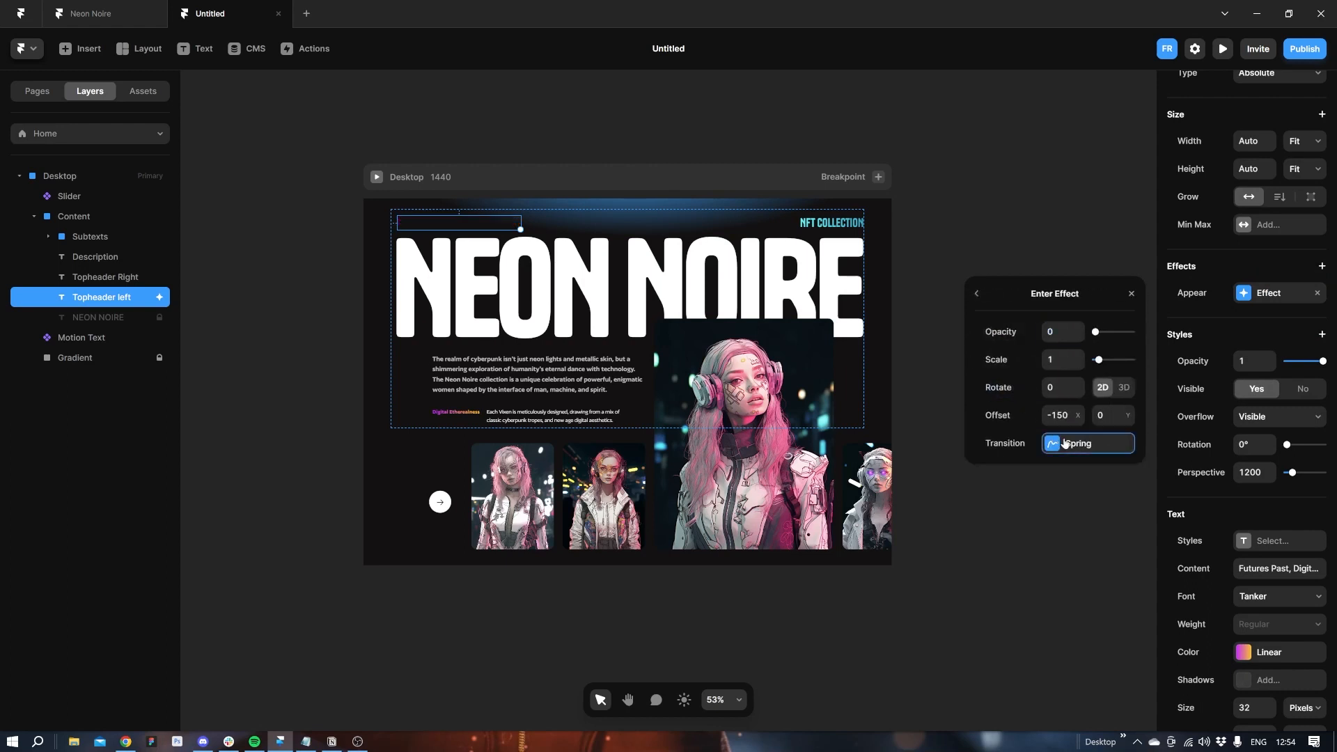
click(1086, 443)
click(1035, 324)
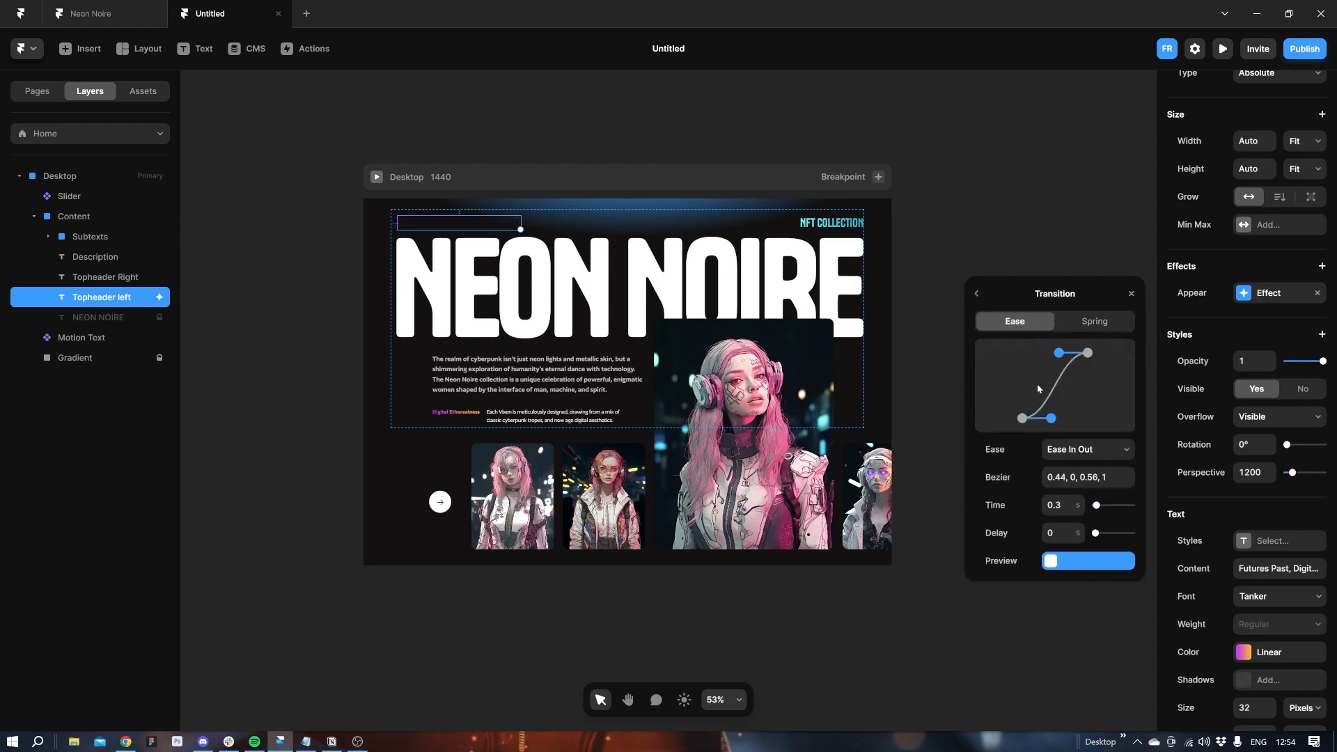
drag(1050, 417, 1022, 364)
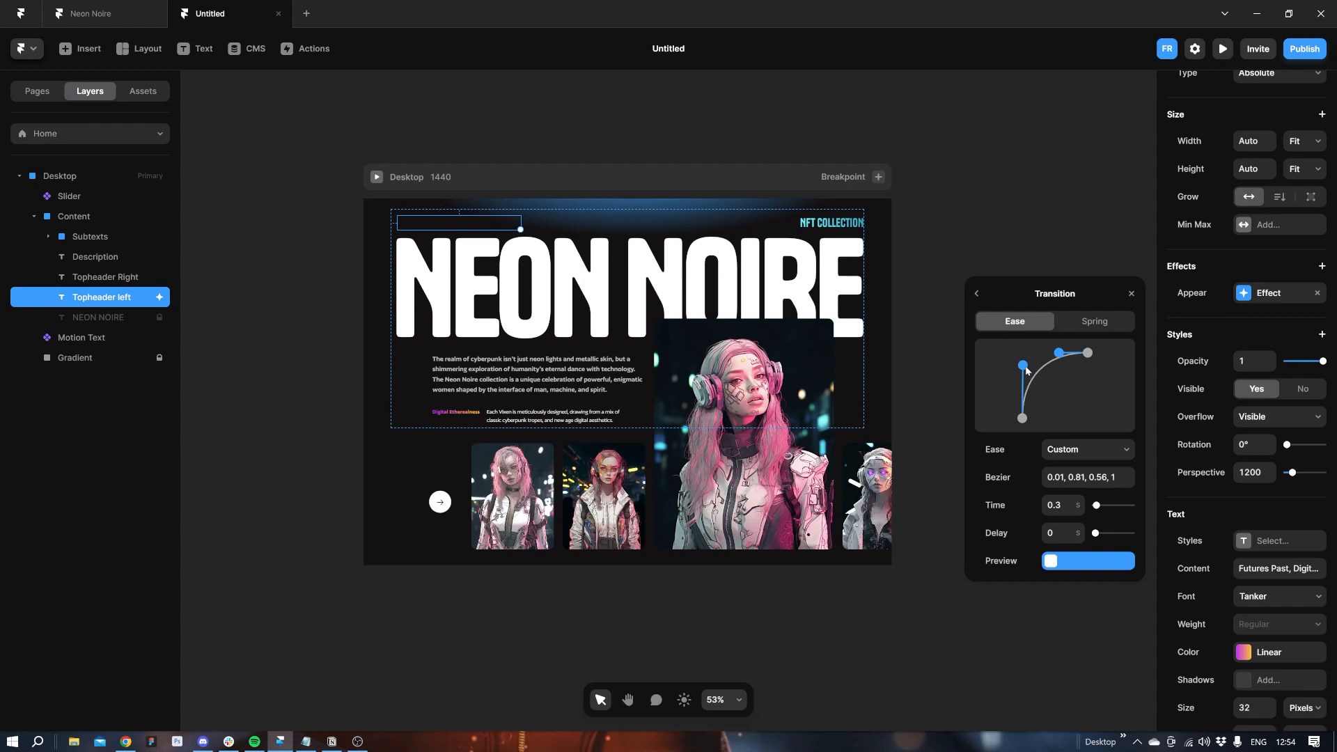
click(1078, 502)
click(1055, 532)
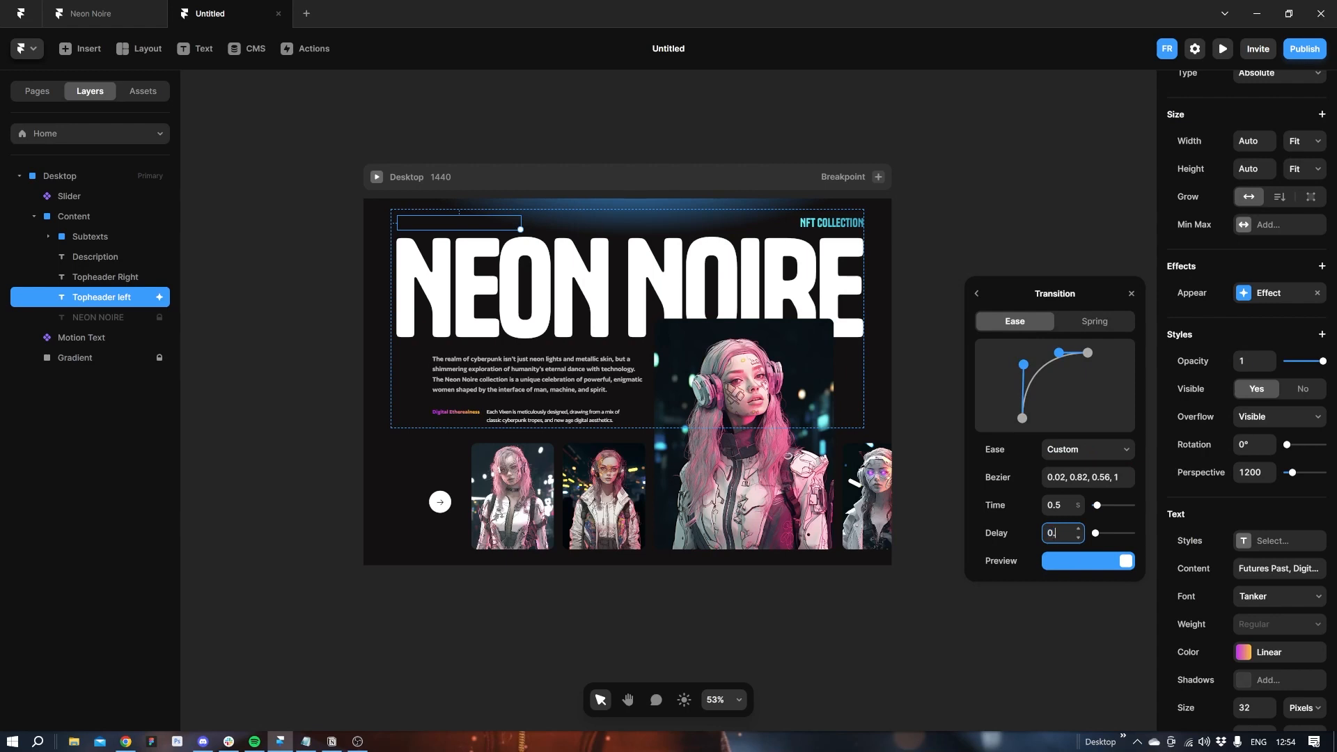
key(Return)
Add an Appear effect with the Slide In Right preset to the NFT COLLECTION text.
click(832, 228)
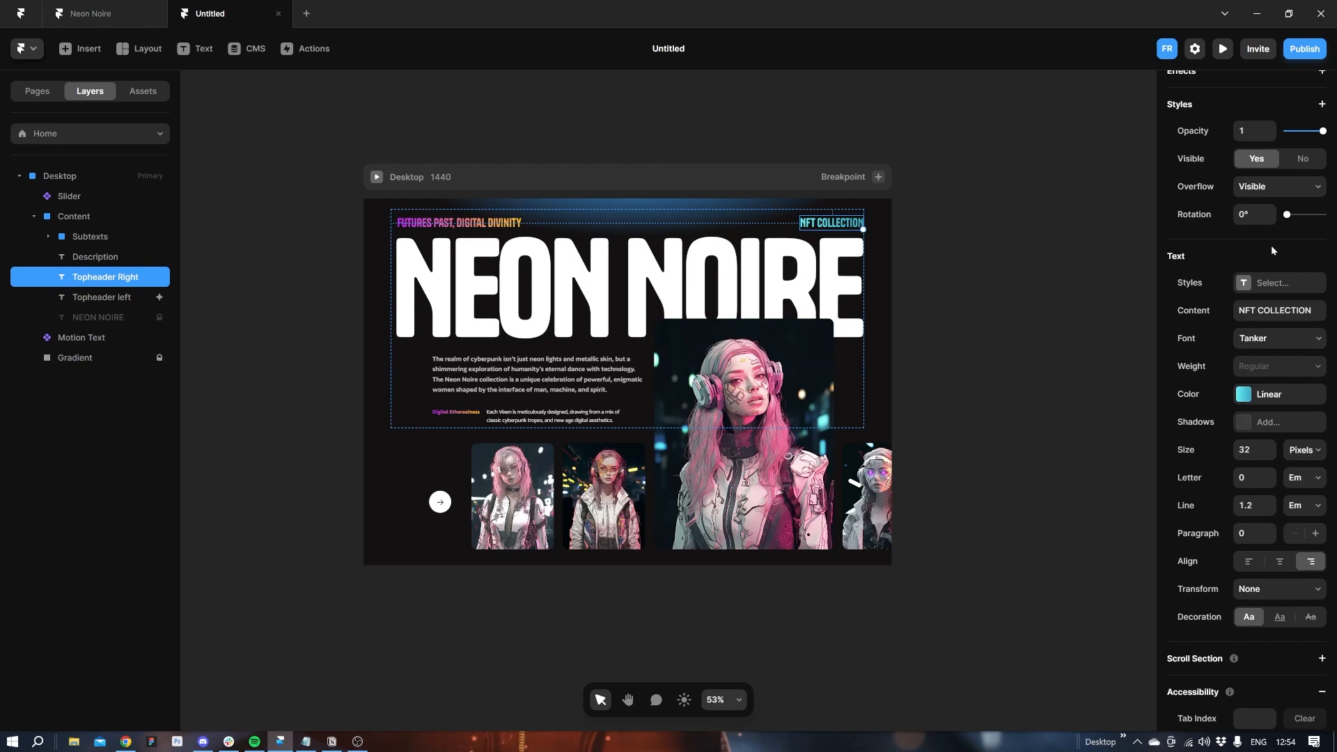
scroll(1282, 240, up, 4)
click(1321, 211)
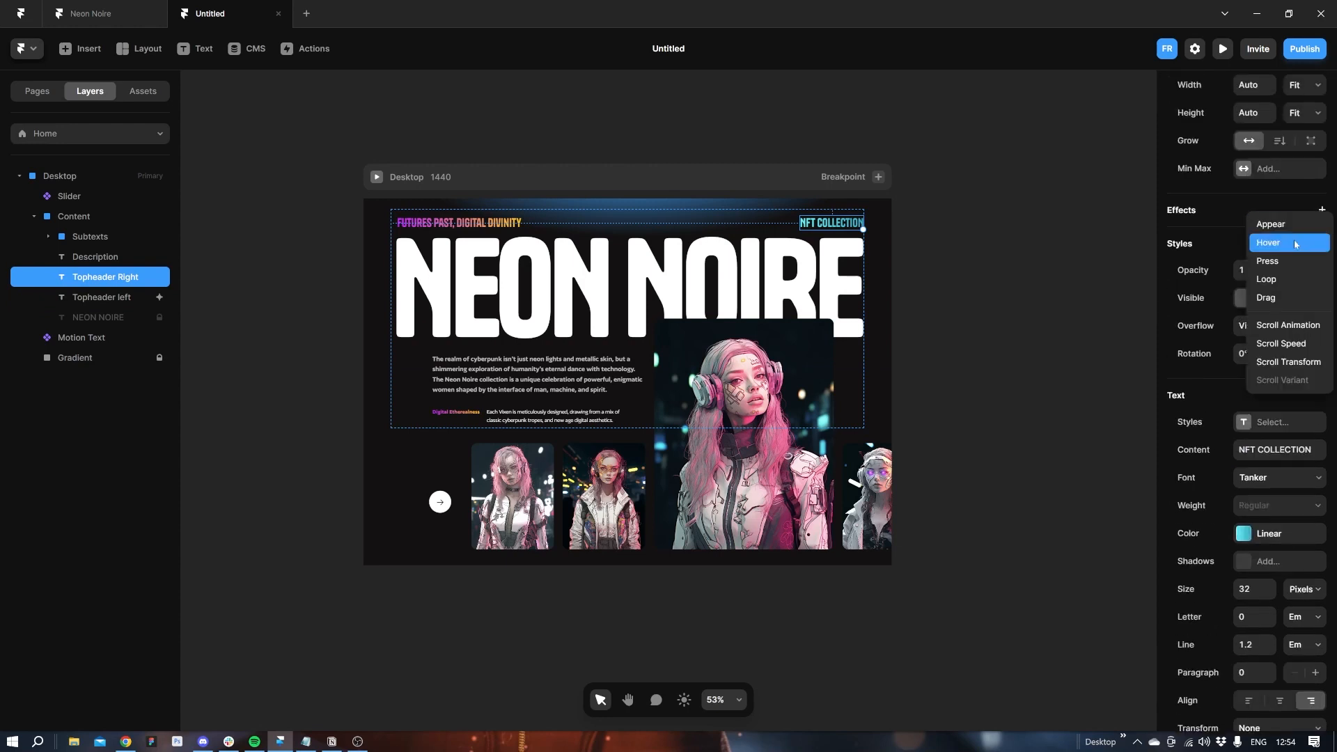
click(1288, 227)
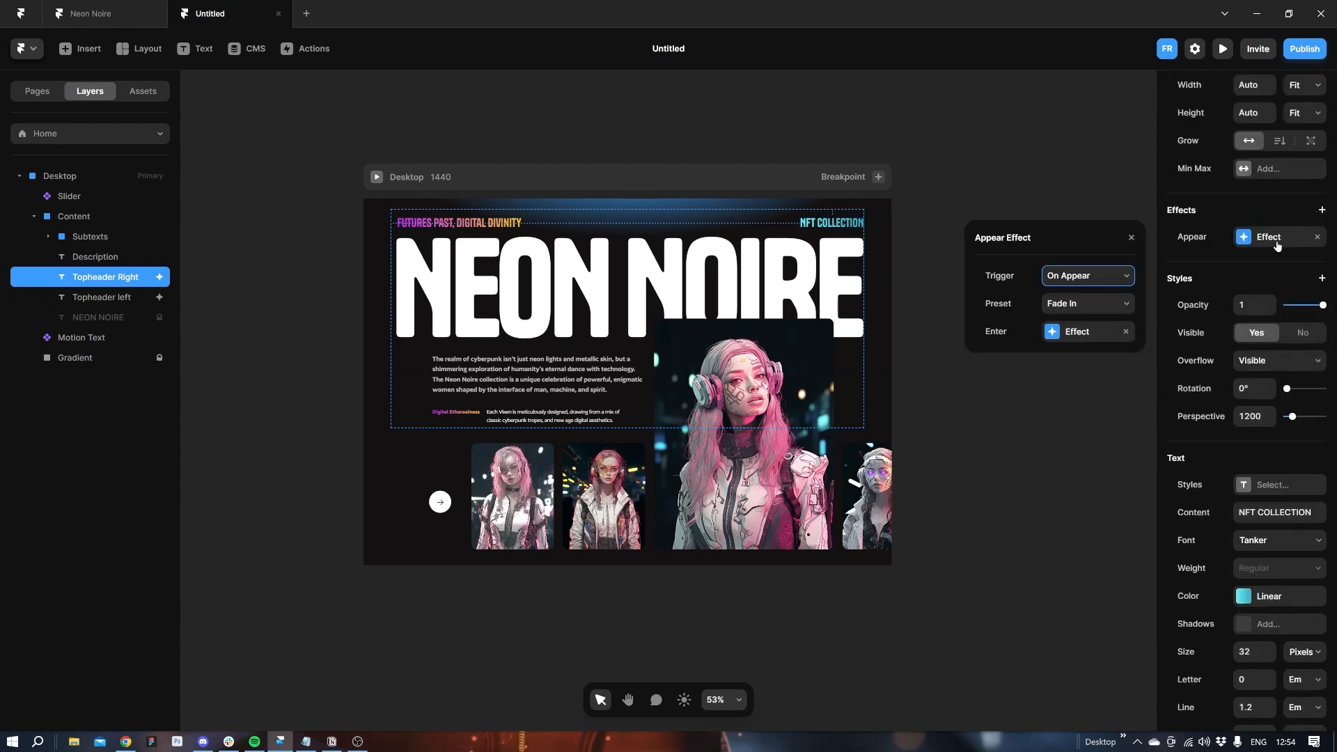
click(1089, 308)
click(1072, 392)
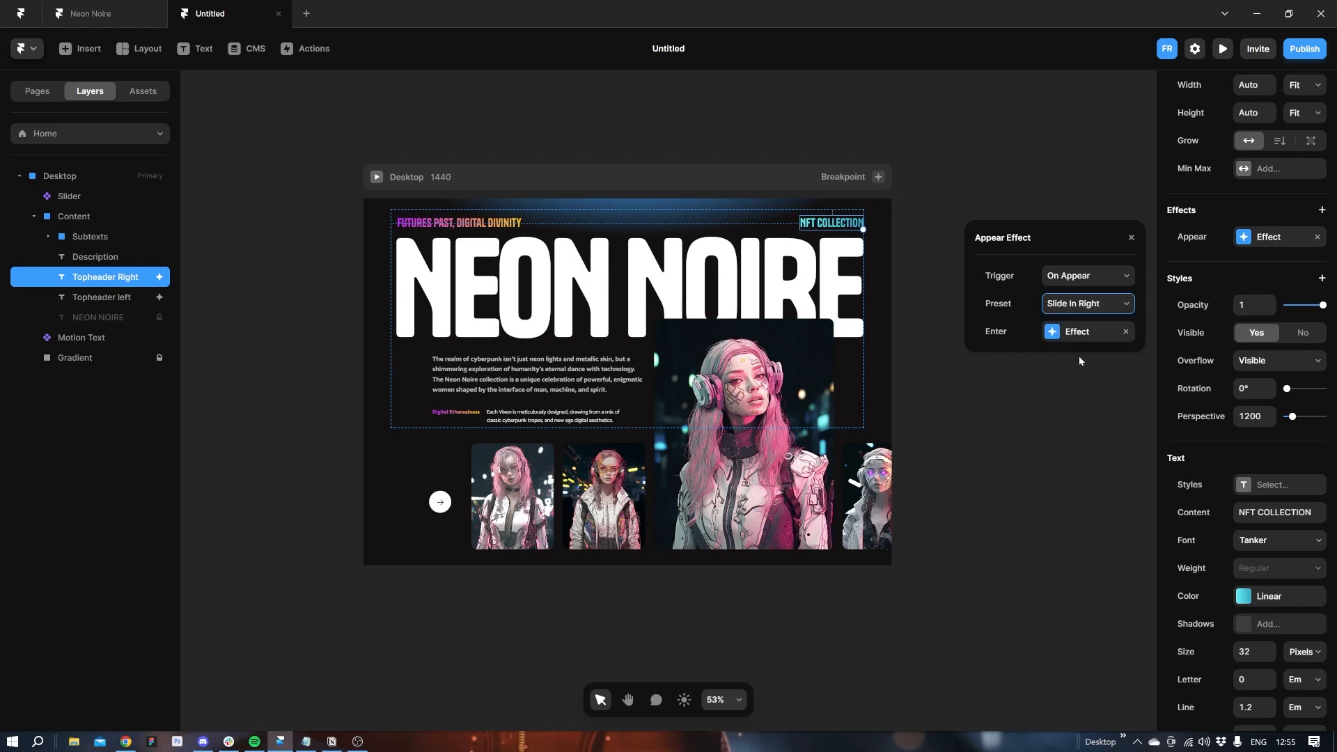
Switch the NFT COLLECTION enter transition to Ease with a custom Bezier of 0.07, 0.9, 0.56, 1, a 0.5 s time and a 0.7 s delay.
click(1084, 332)
click(1079, 388)
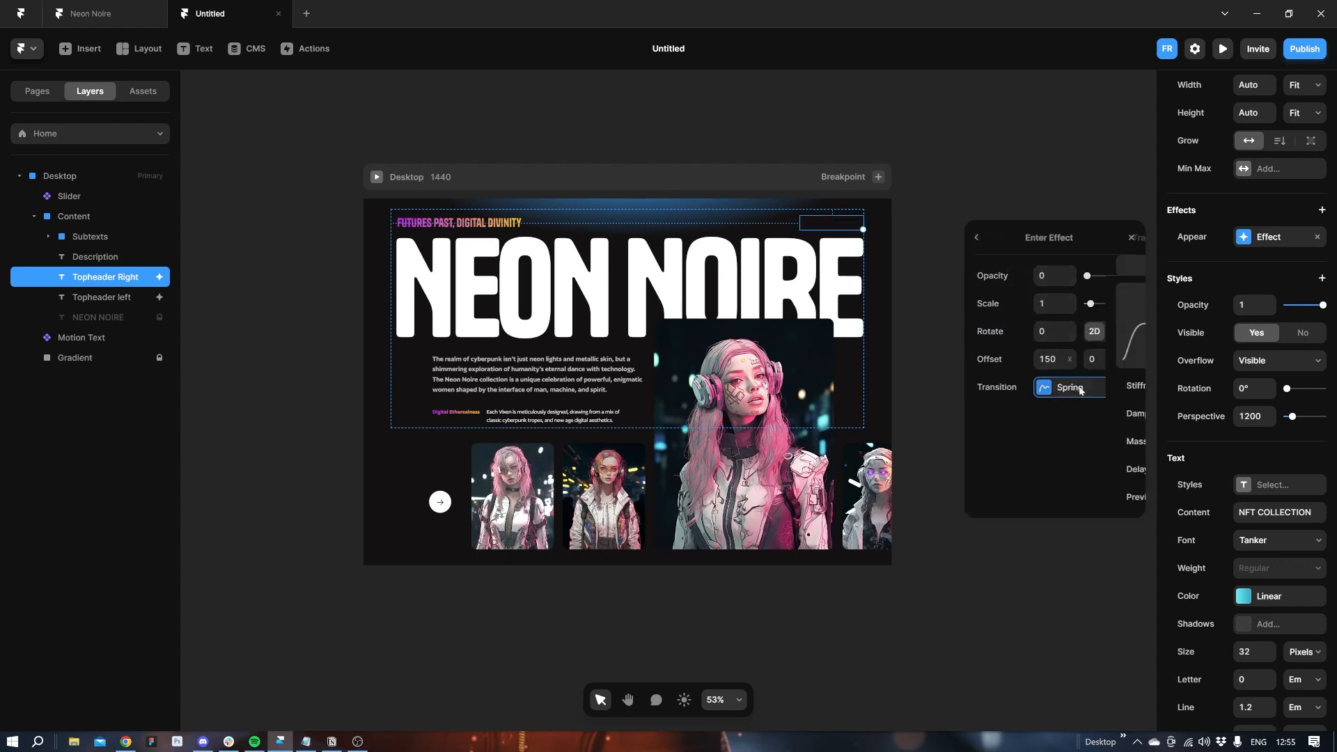
click(1032, 267)
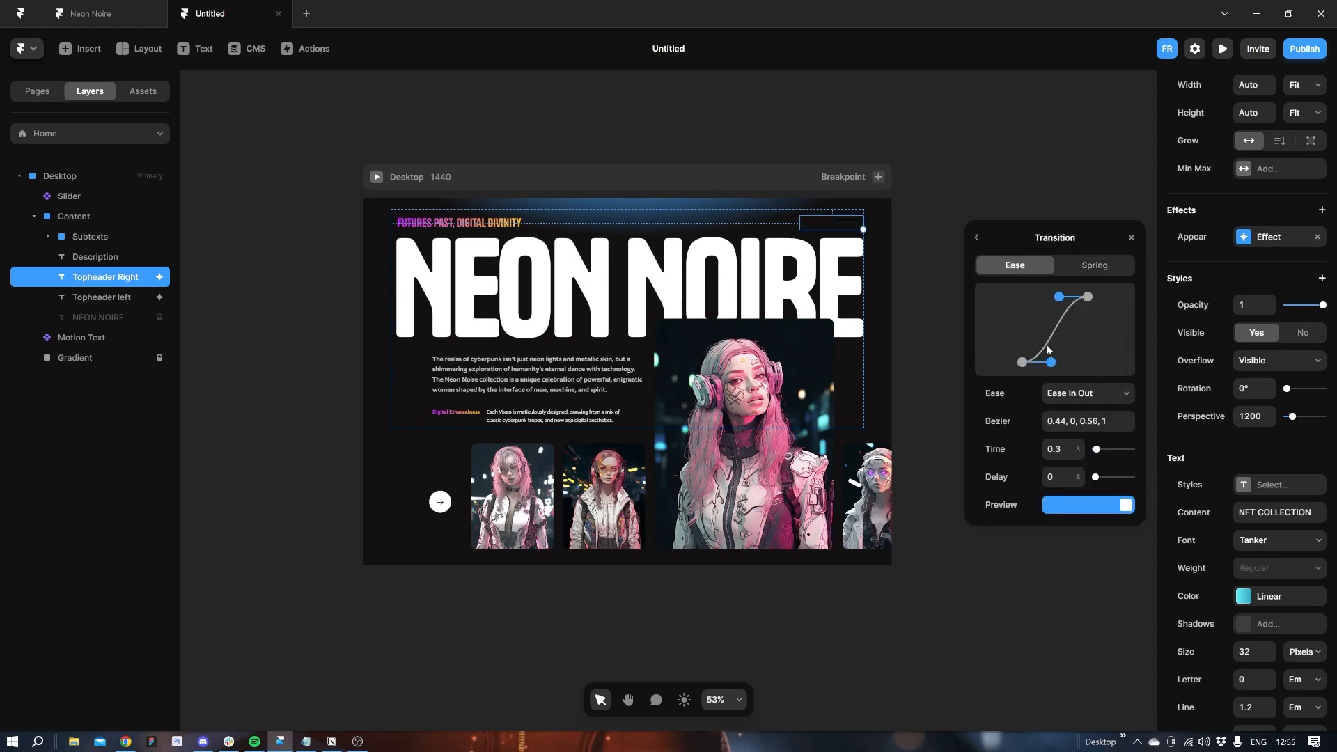
drag(1050, 362, 1026, 303)
click(1055, 449)
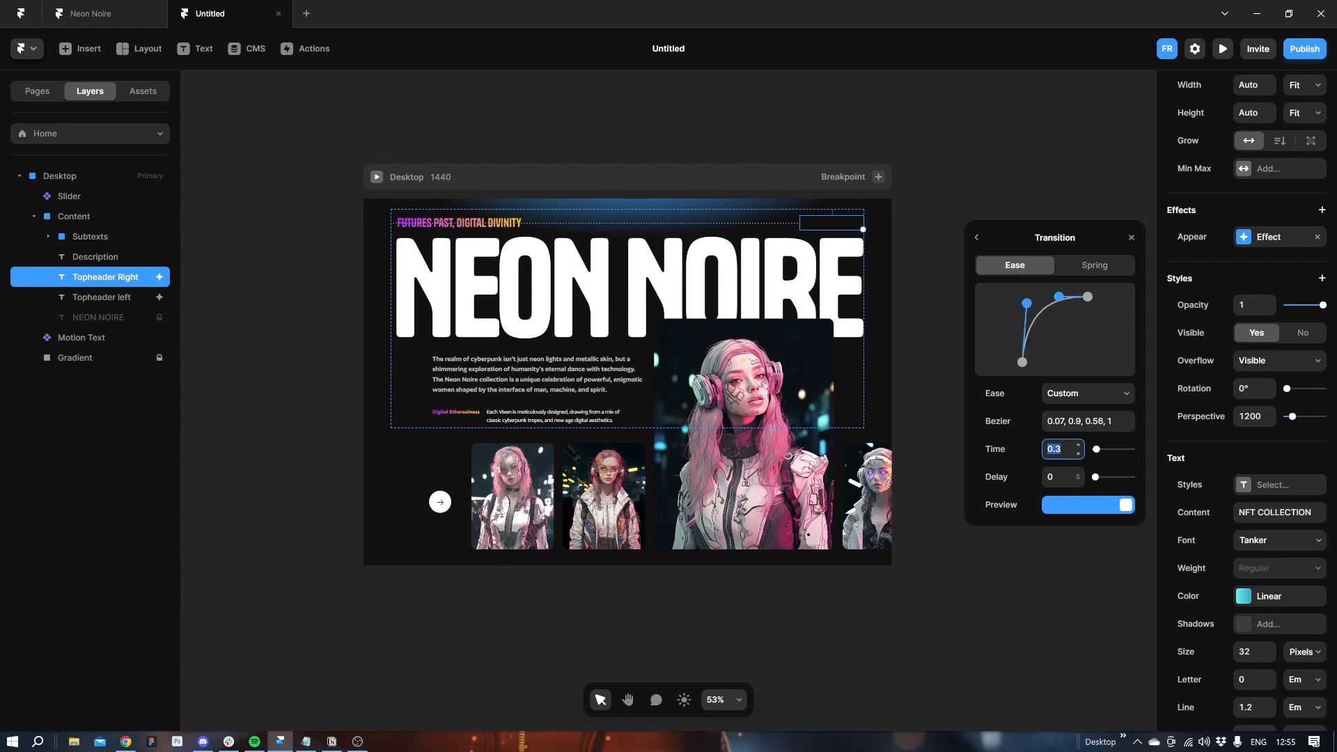
text(0.5)
text(6)
key(Tab)
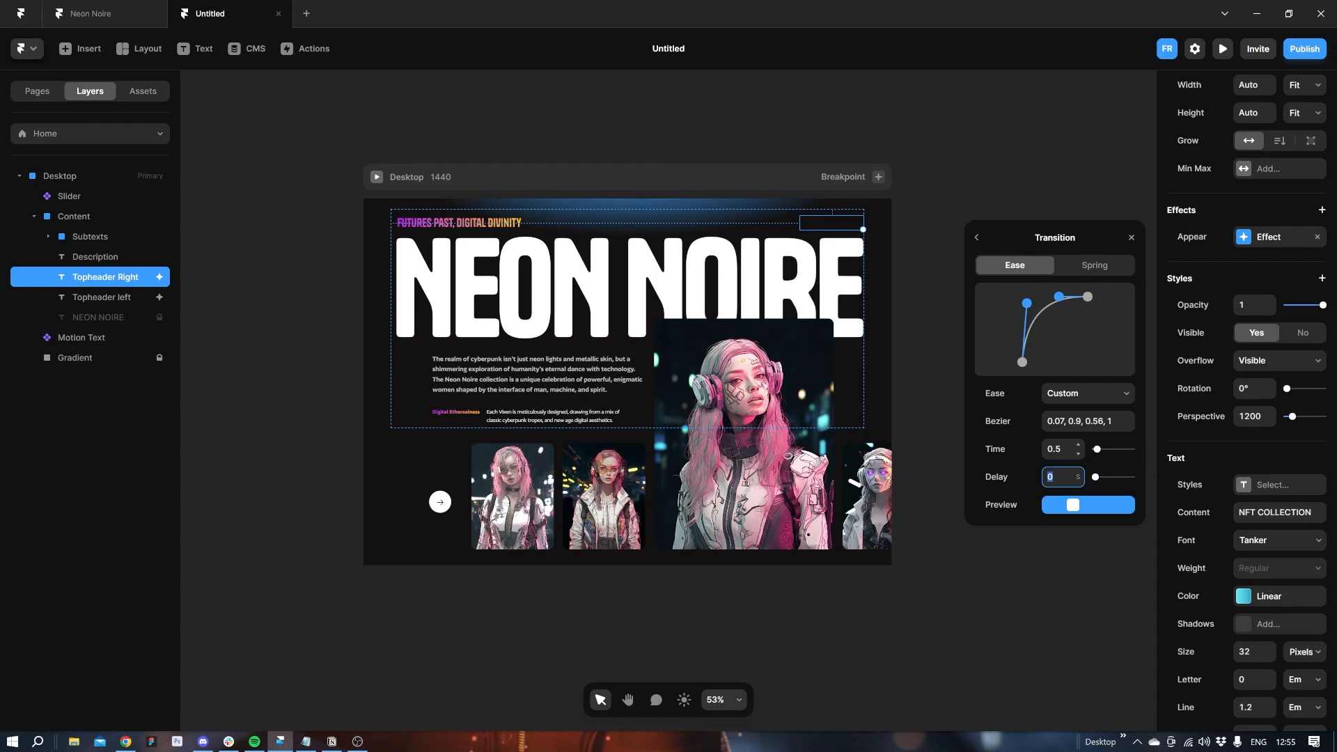
text(0.7)
Preview the page to check how the two top header texts slide in, and return to the canvas.
click(898, 117)
click(376, 177)
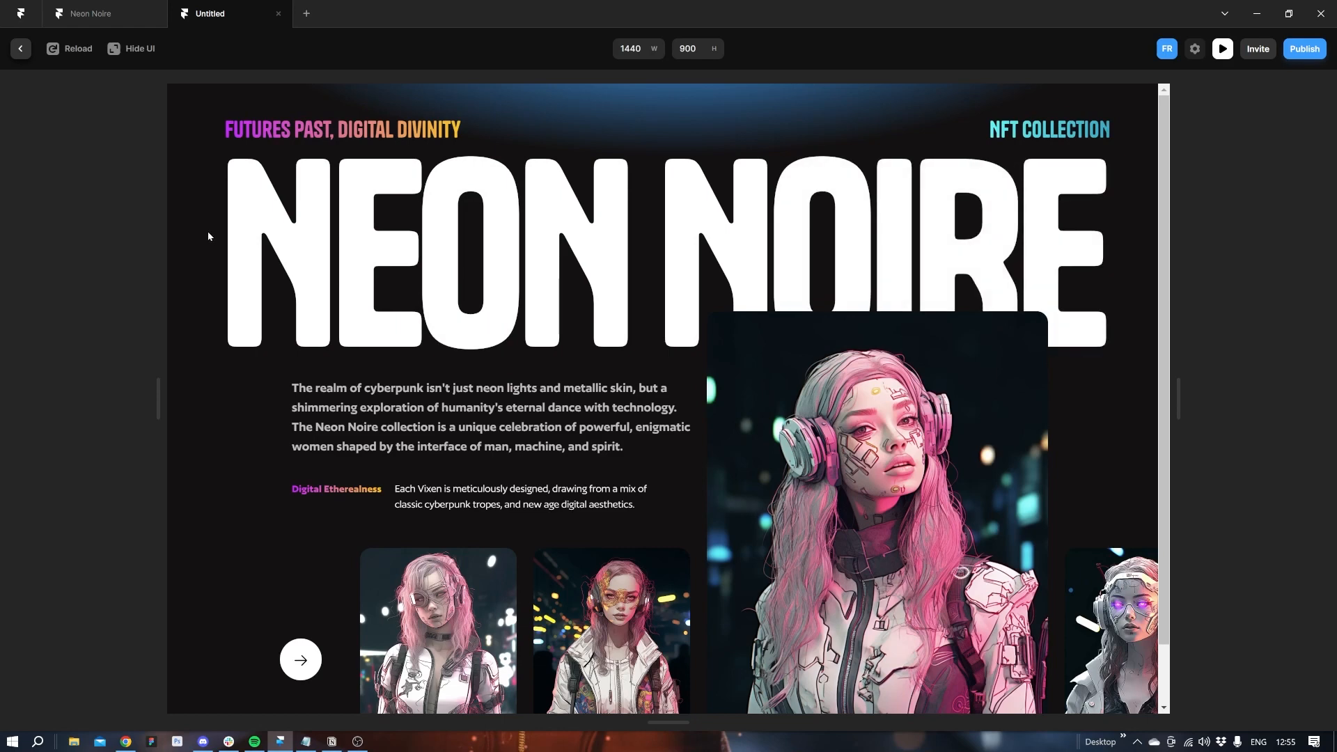
click(21, 49)
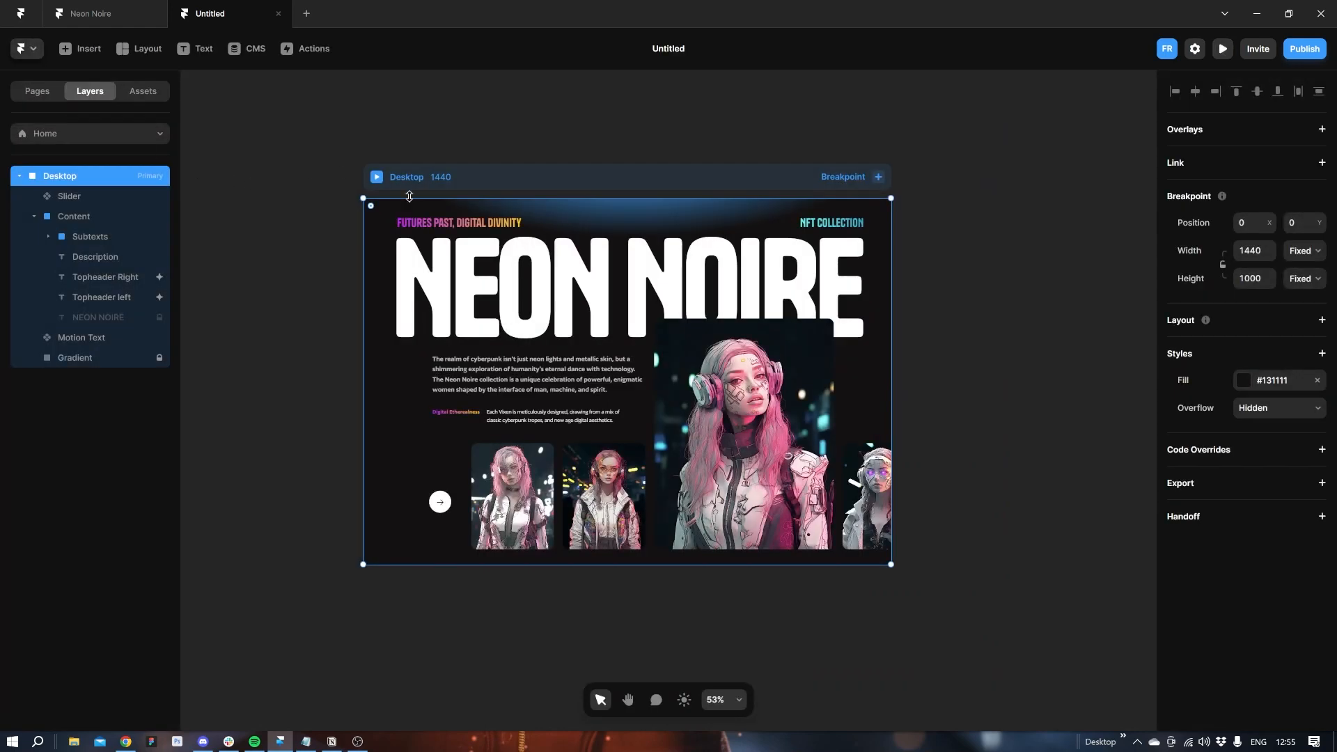
Open the enter transition's time setting in the Appear effect of the FUTURES PAST, DIGITAL DIVINITY text.
click(422, 221)
click(1268, 293)
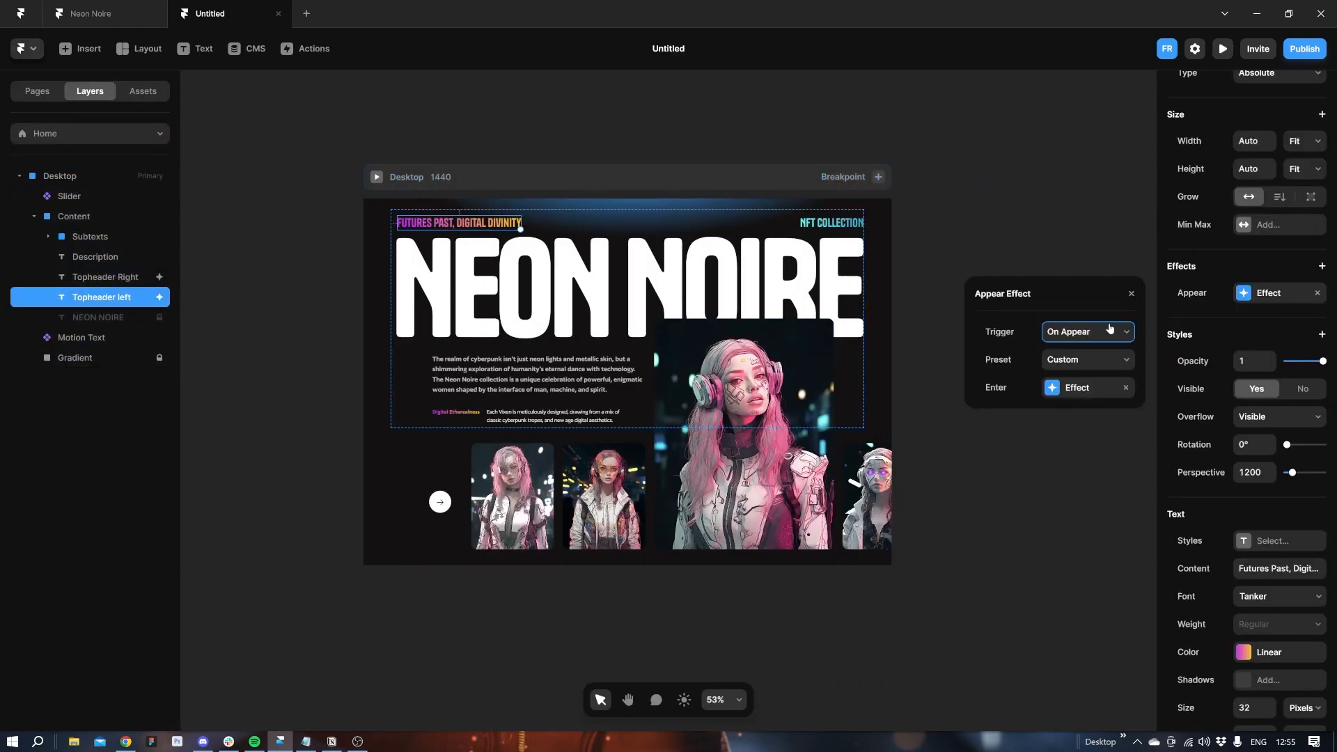
click(1067, 386)
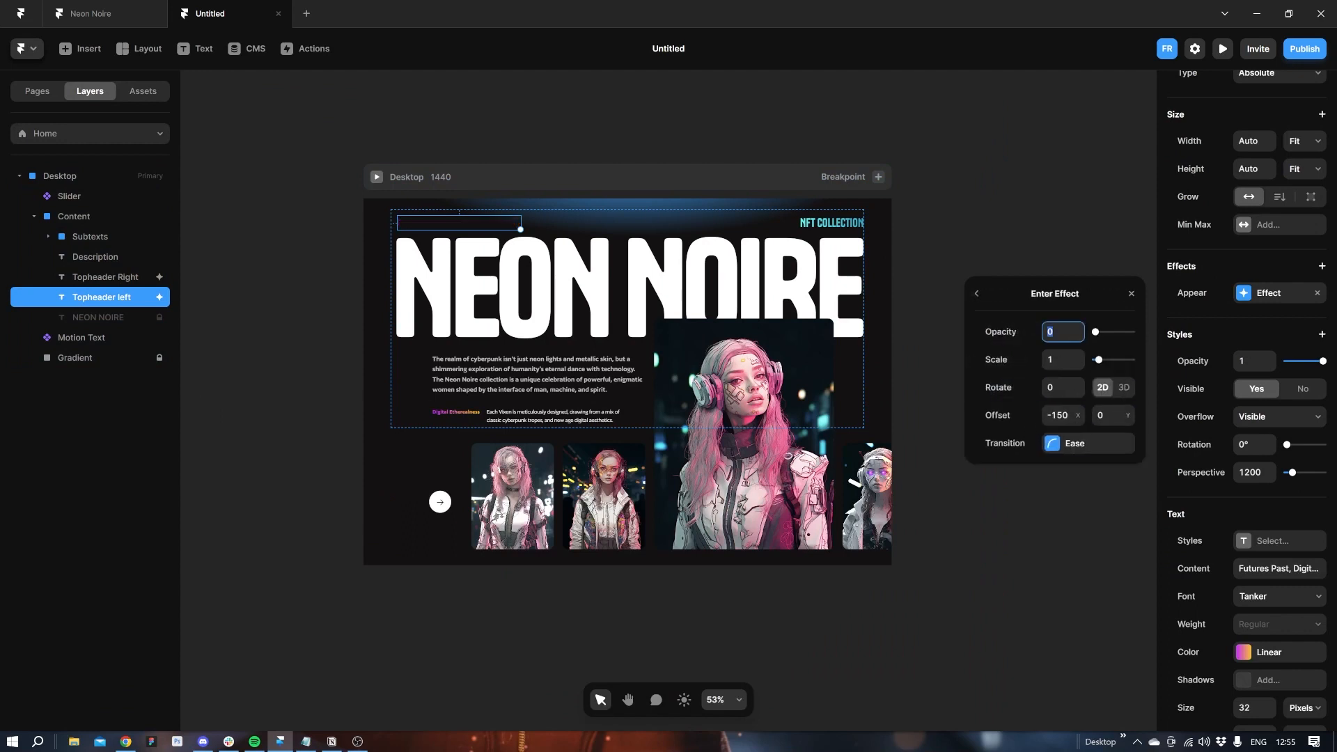
click(1066, 446)
click(1054, 505)
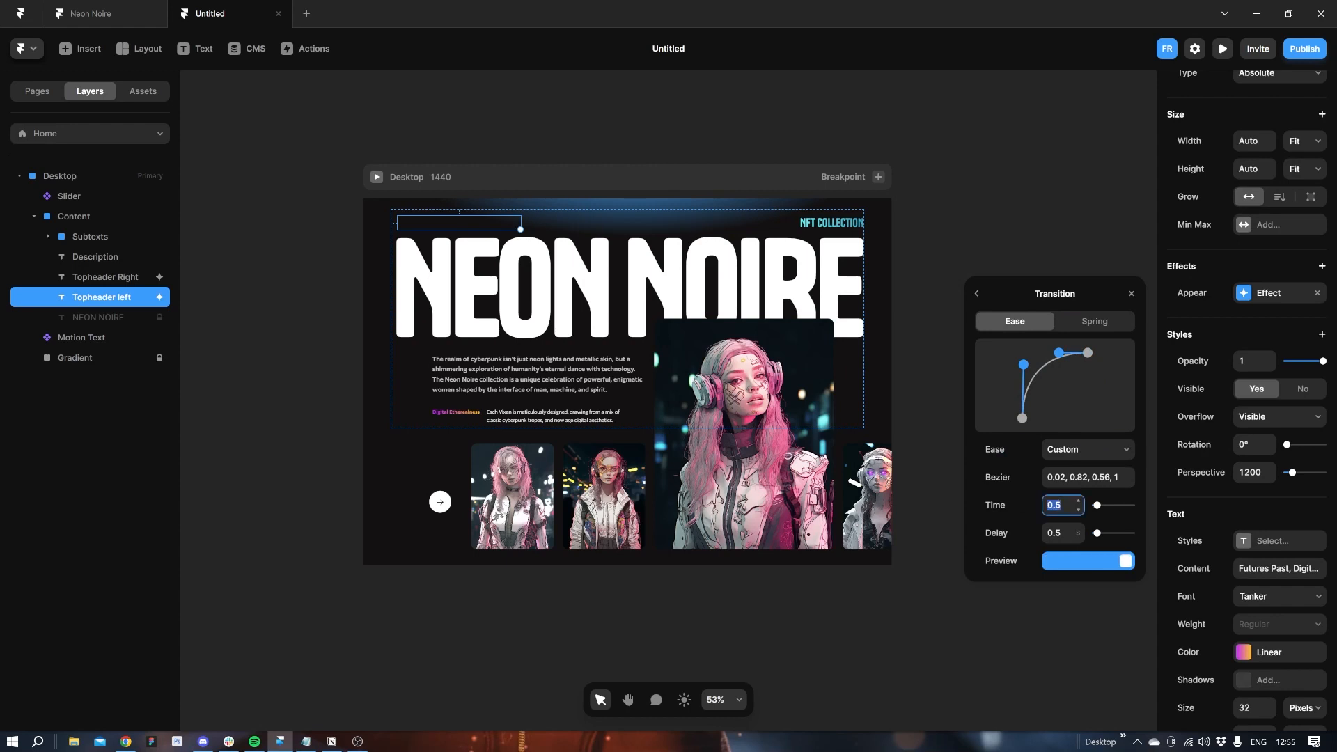
click(977, 294)
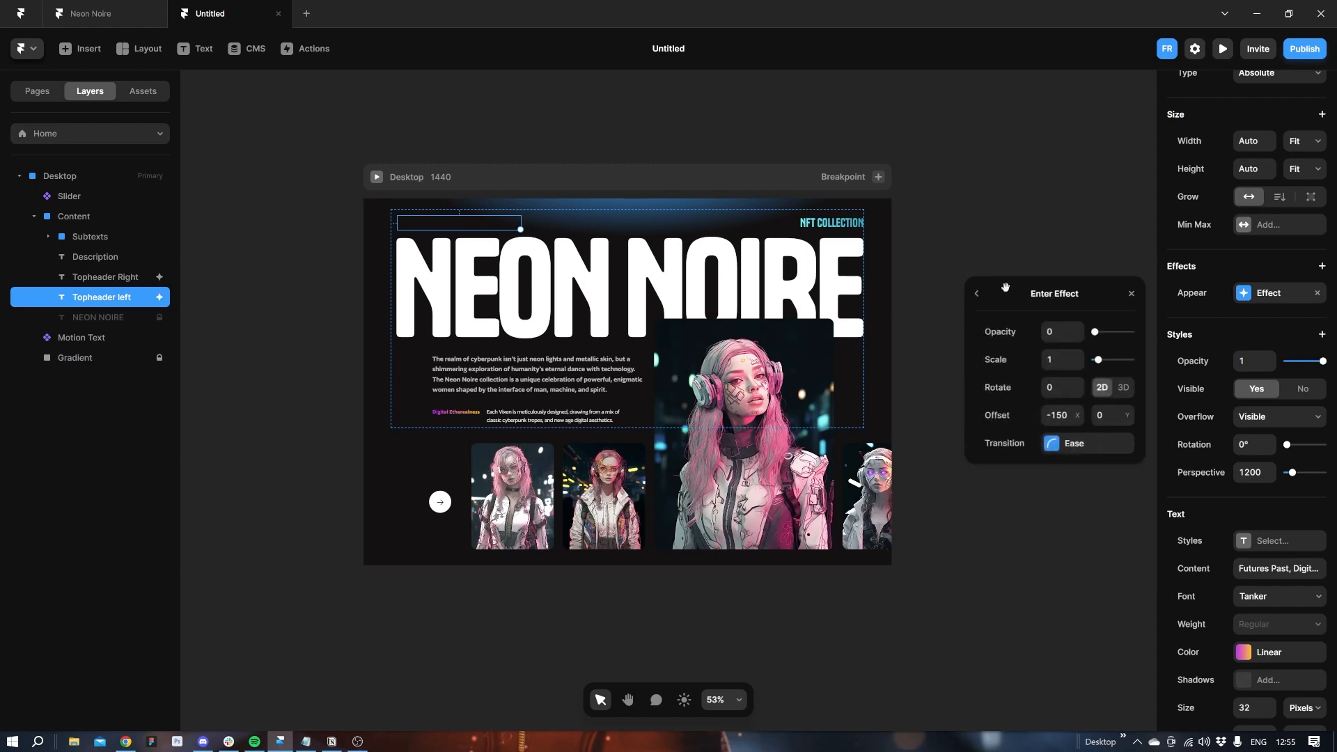
click(1132, 294)
Set the enter transition time of the NFT COLLECTION text's Appear effect to 1 s.
click(859, 224)
click(1267, 236)
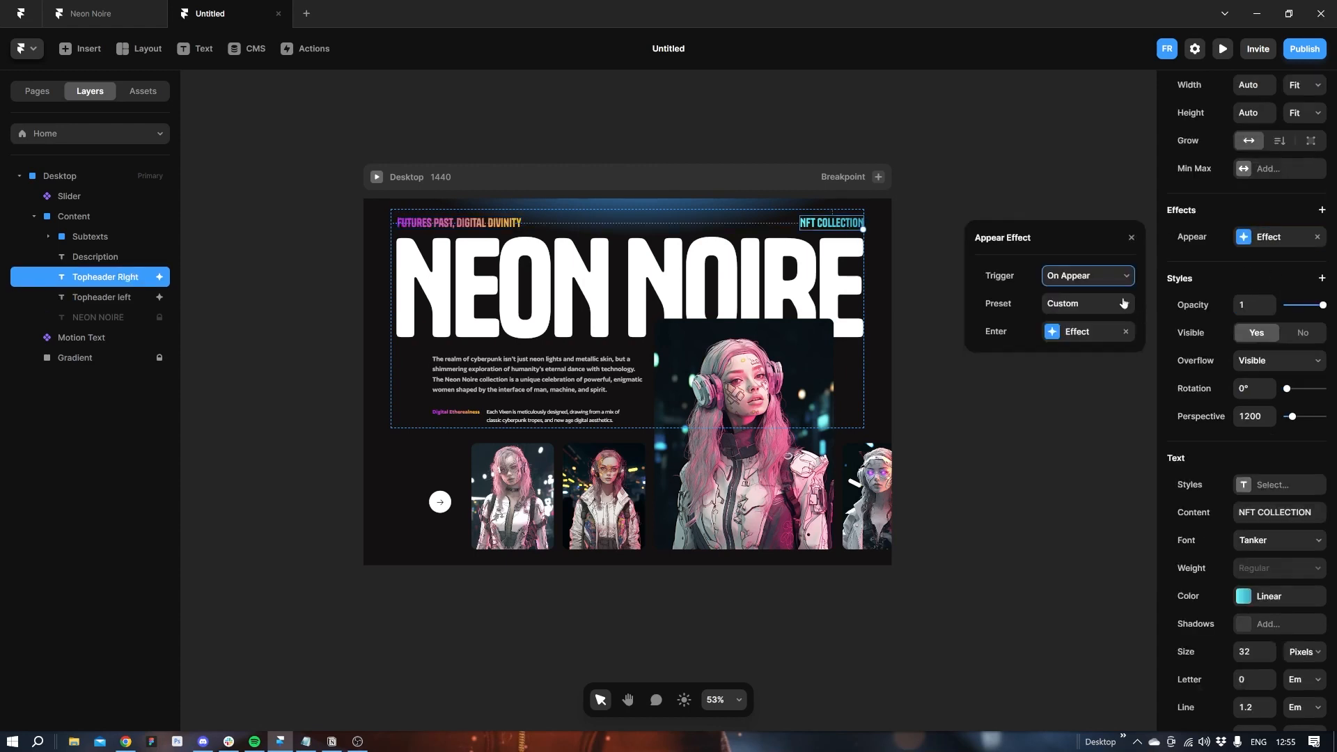
click(1089, 332)
click(1071, 387)
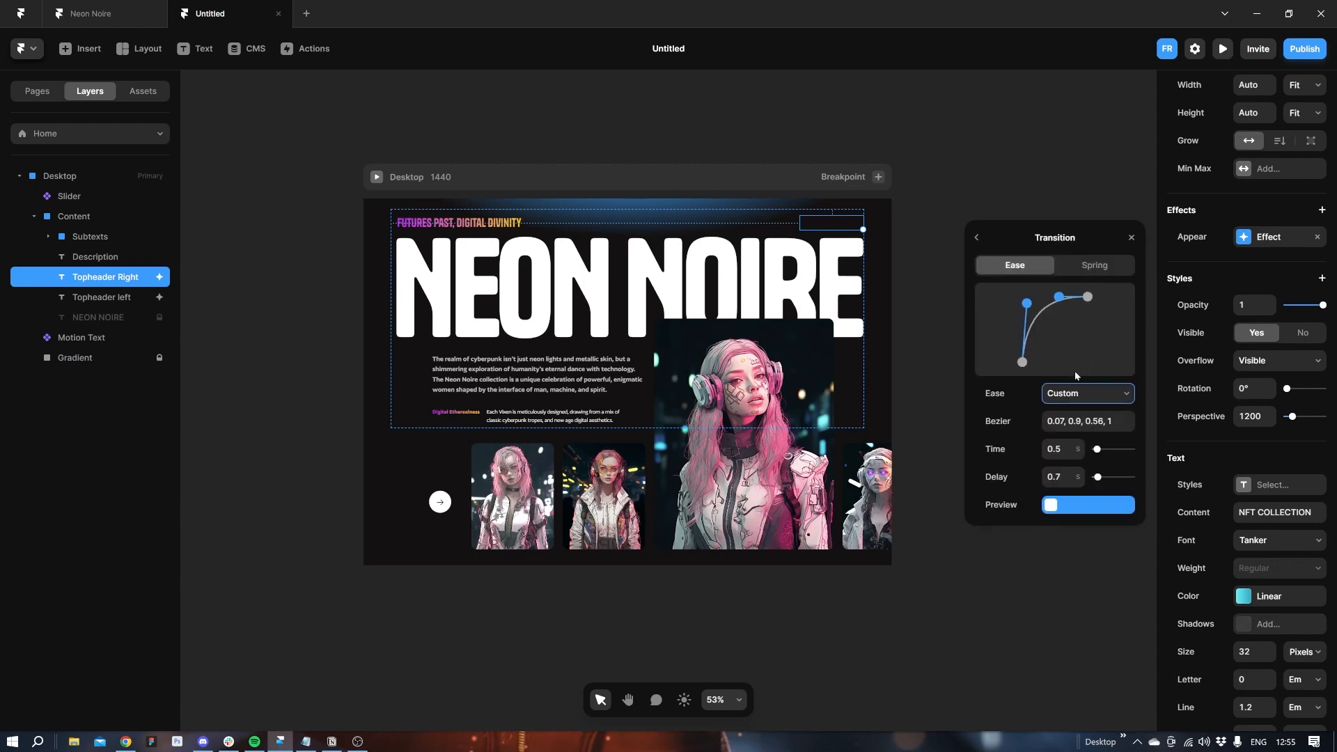
click(1074, 450)
text(1)
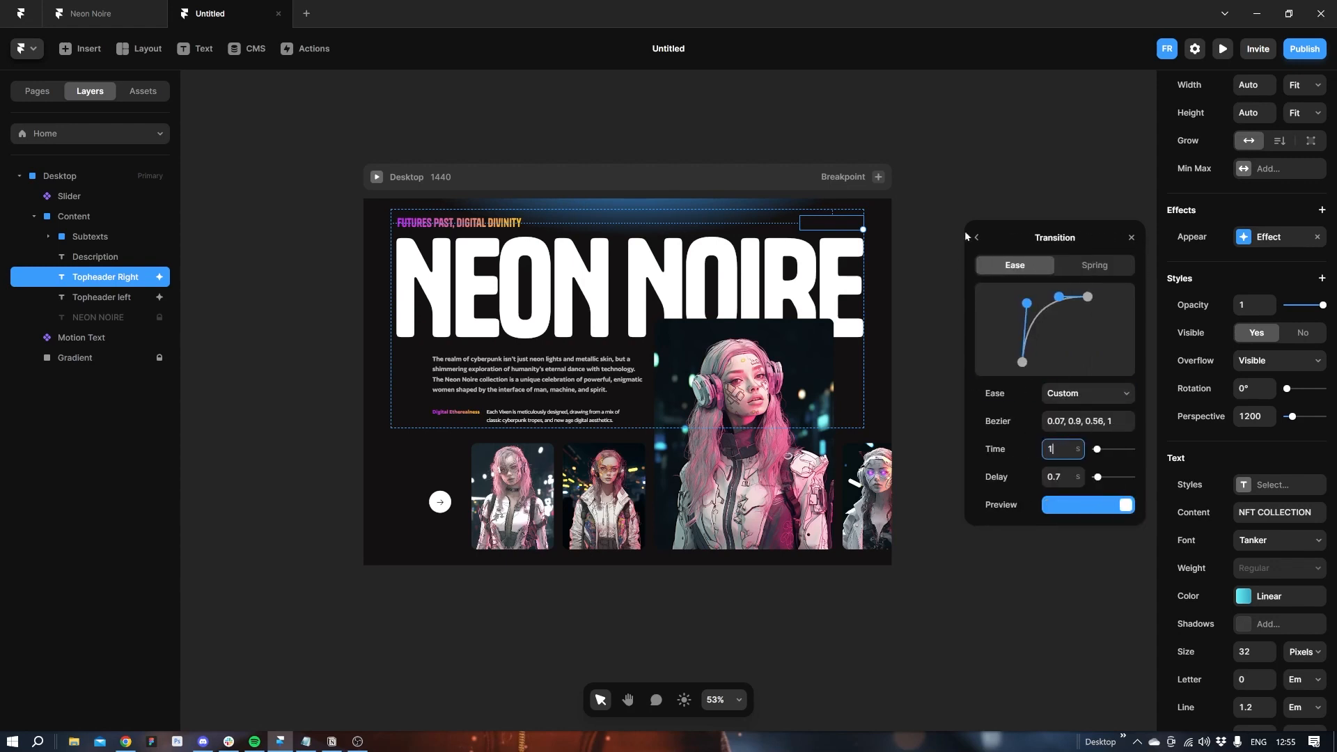
click(1131, 238)
click(1055, 245)
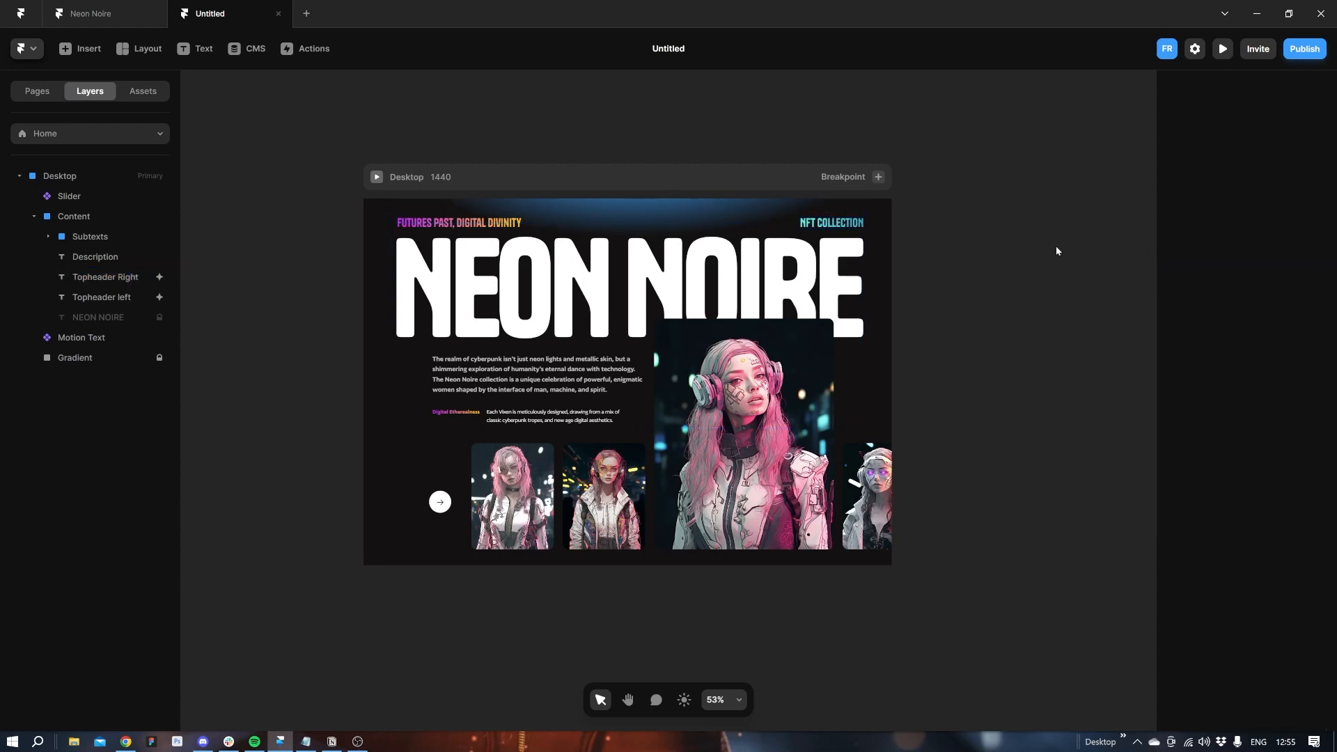
Lock the Slider layer so the texts it overlaps can be selected on the canvas.
click(575, 374)
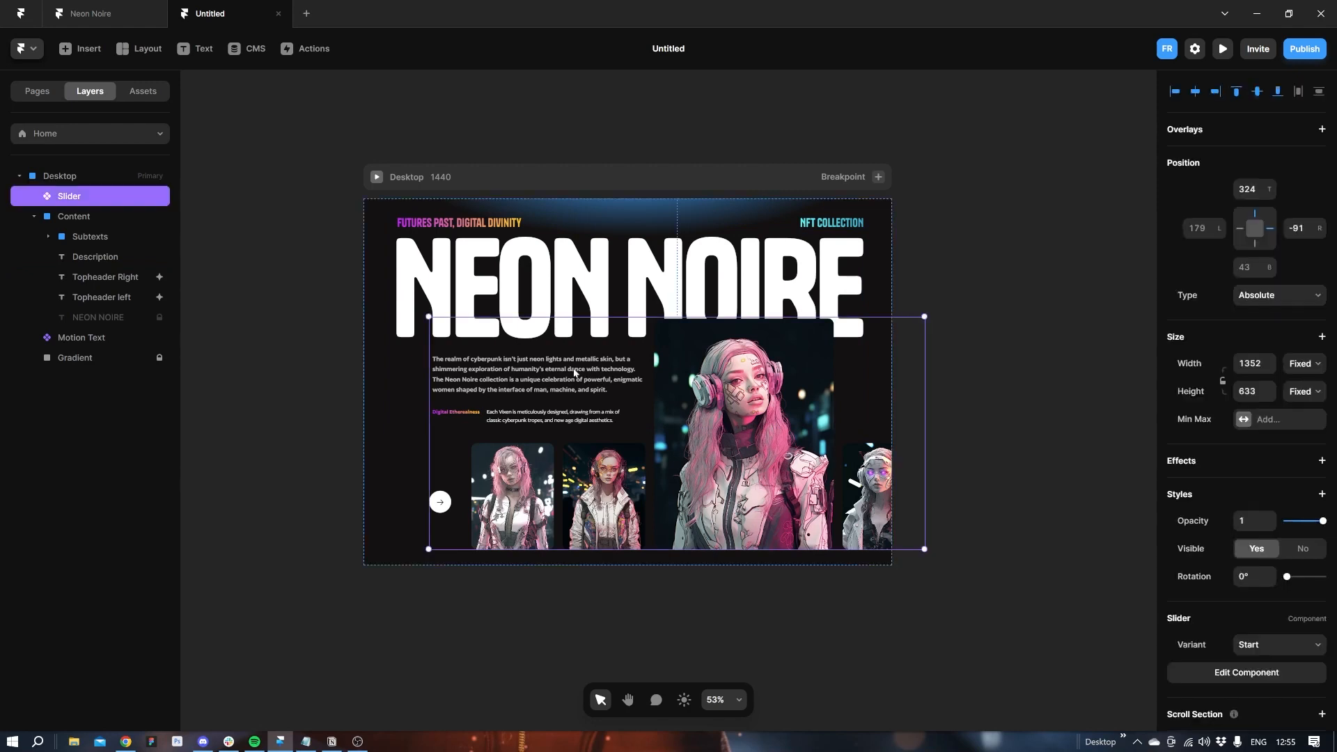
right_click(116, 199)
click(153, 465)
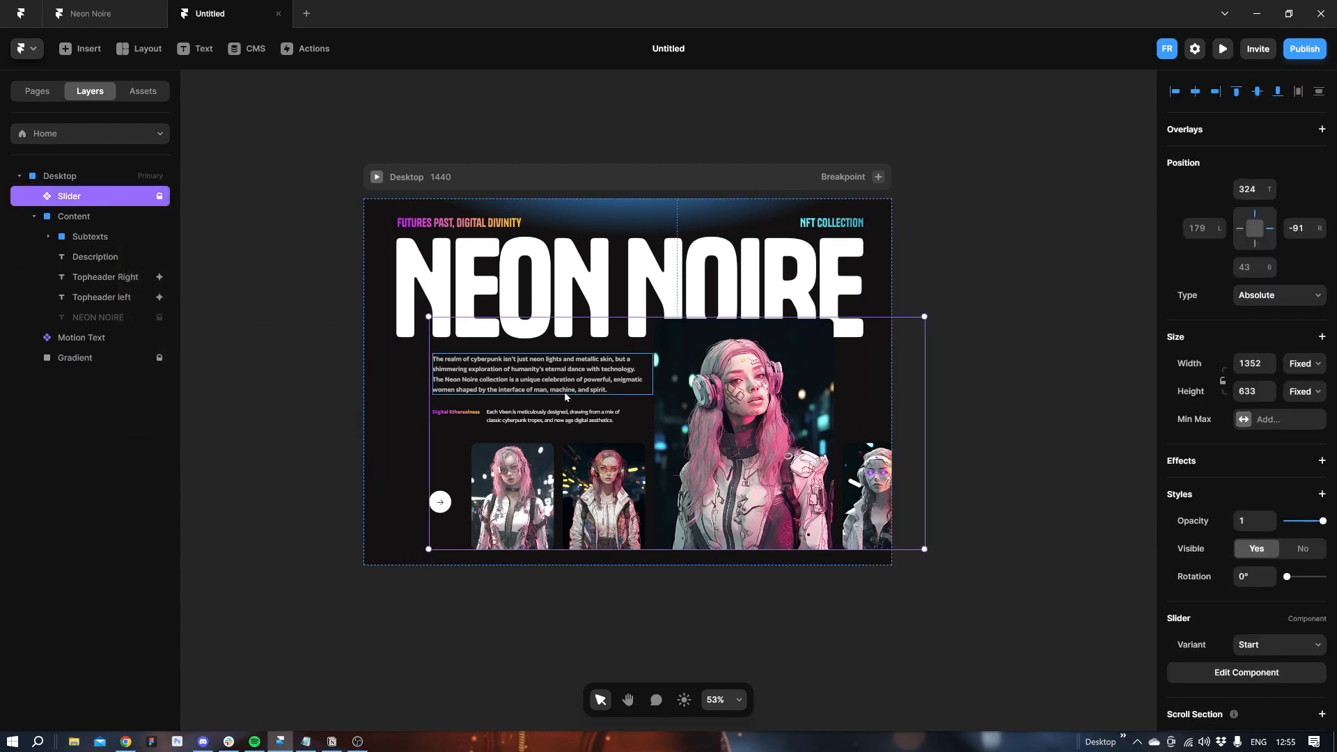
Add an Appear effect with the Slide In Bottom preset to the description paragraph.
click(552, 374)
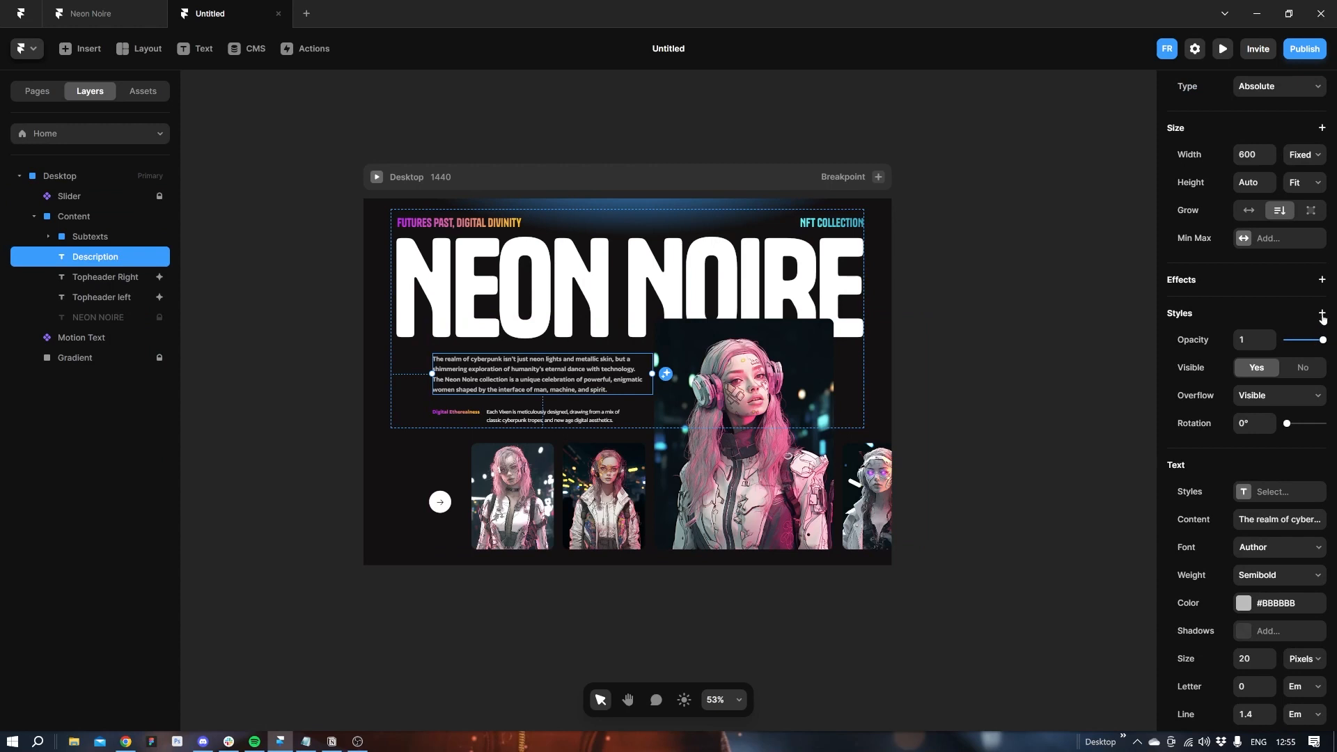
click(1323, 280)
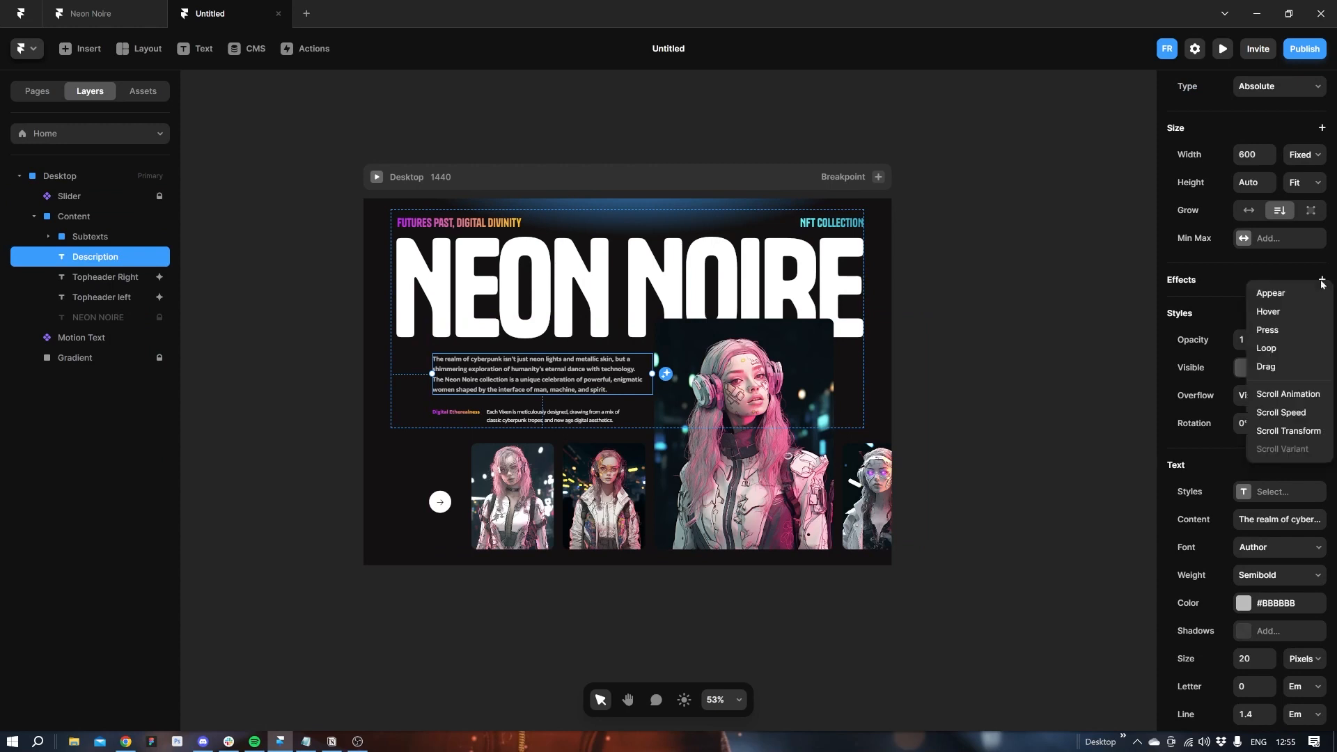
click(1264, 295)
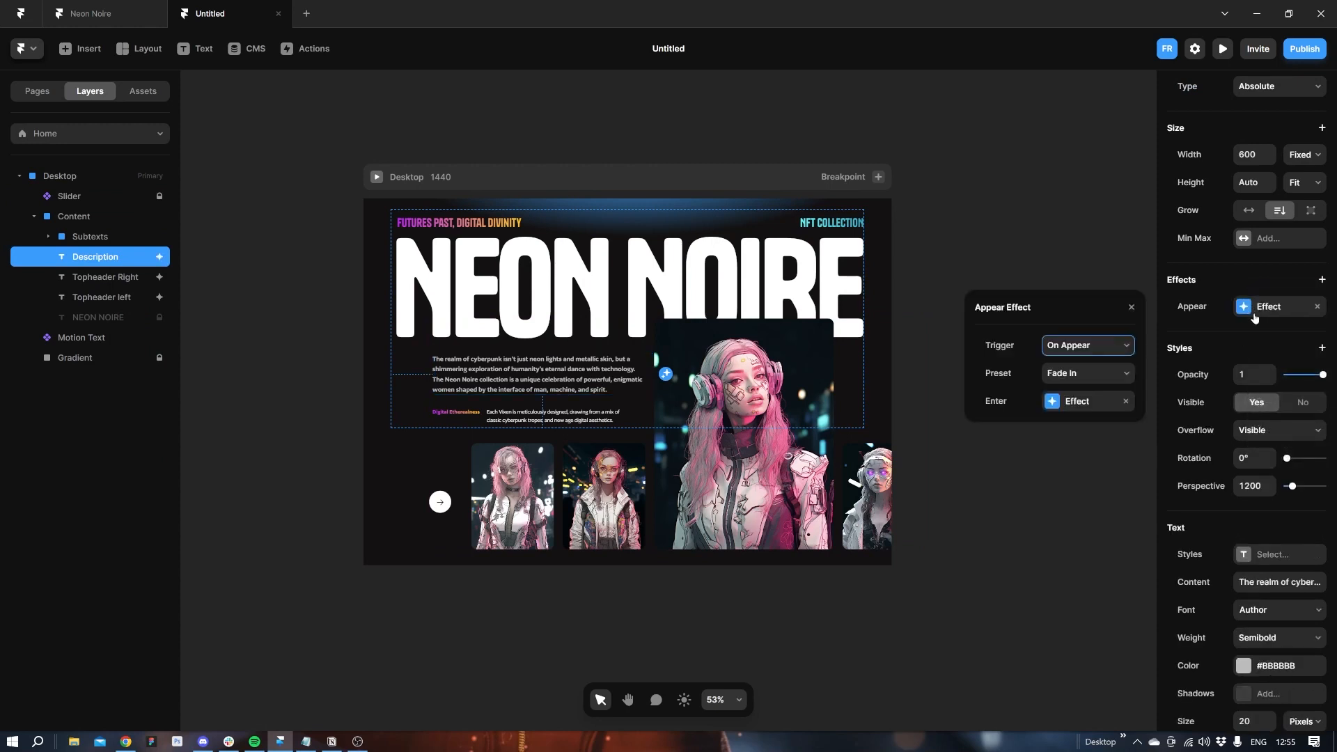
click(1068, 372)
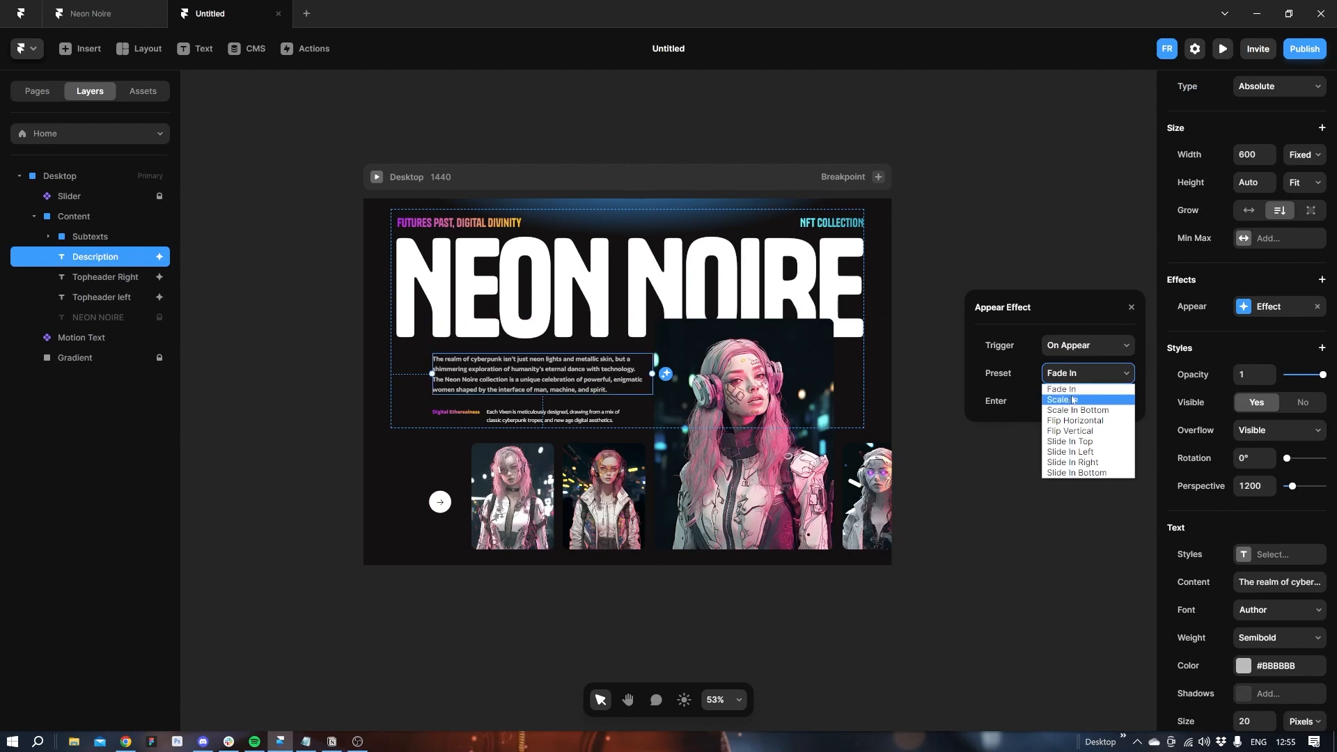
click(1069, 473)
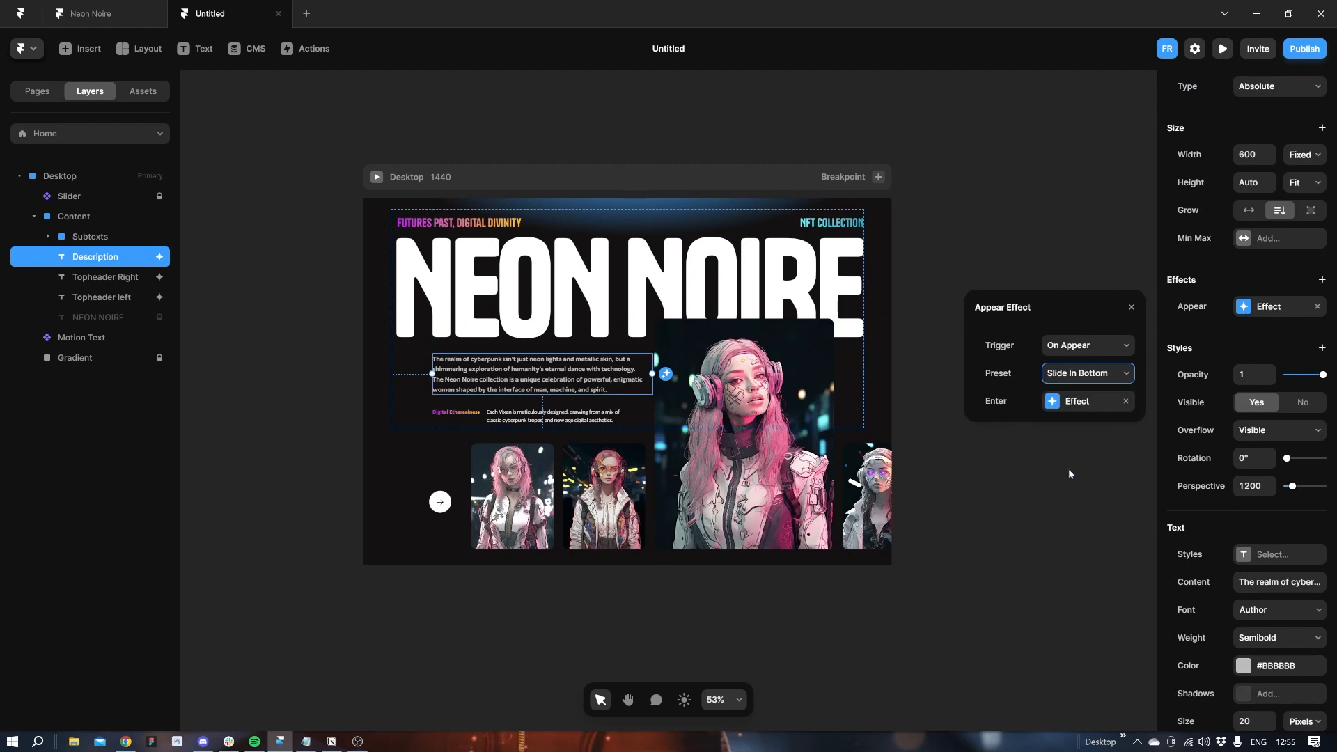
Switch the description's enter transition to Ease with a custom Bezier of 0.03, 0.84, 0.56, 1, a 0.6 s time and a 2 s delay.
click(1072, 403)
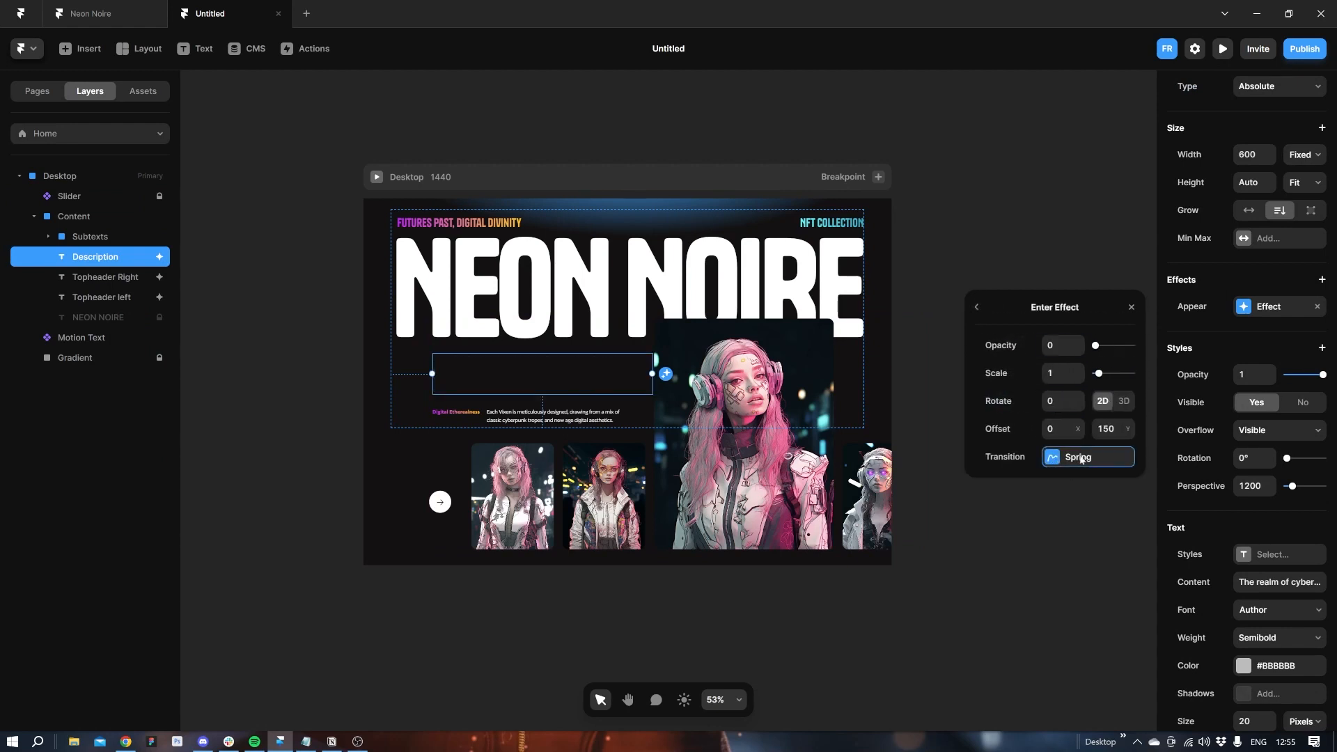
click(1078, 457)
click(1015, 335)
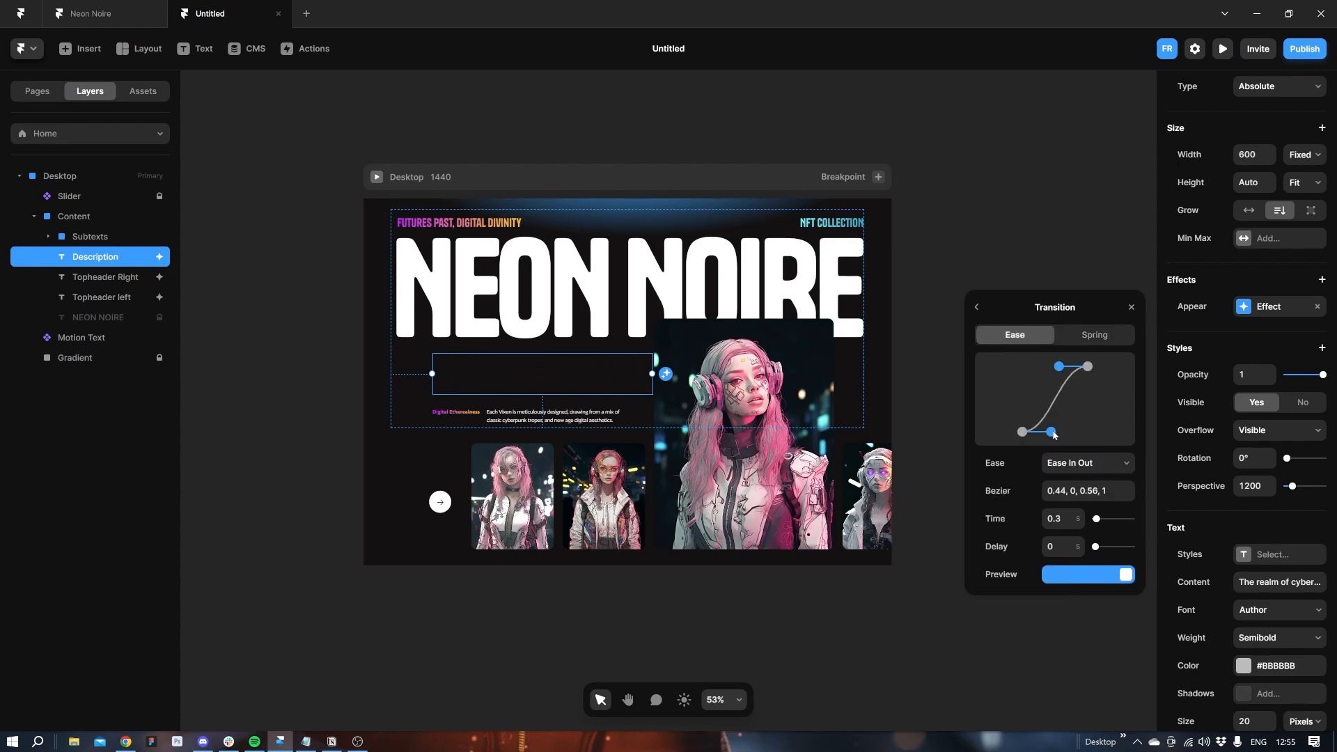
drag(1051, 433, 1027, 382)
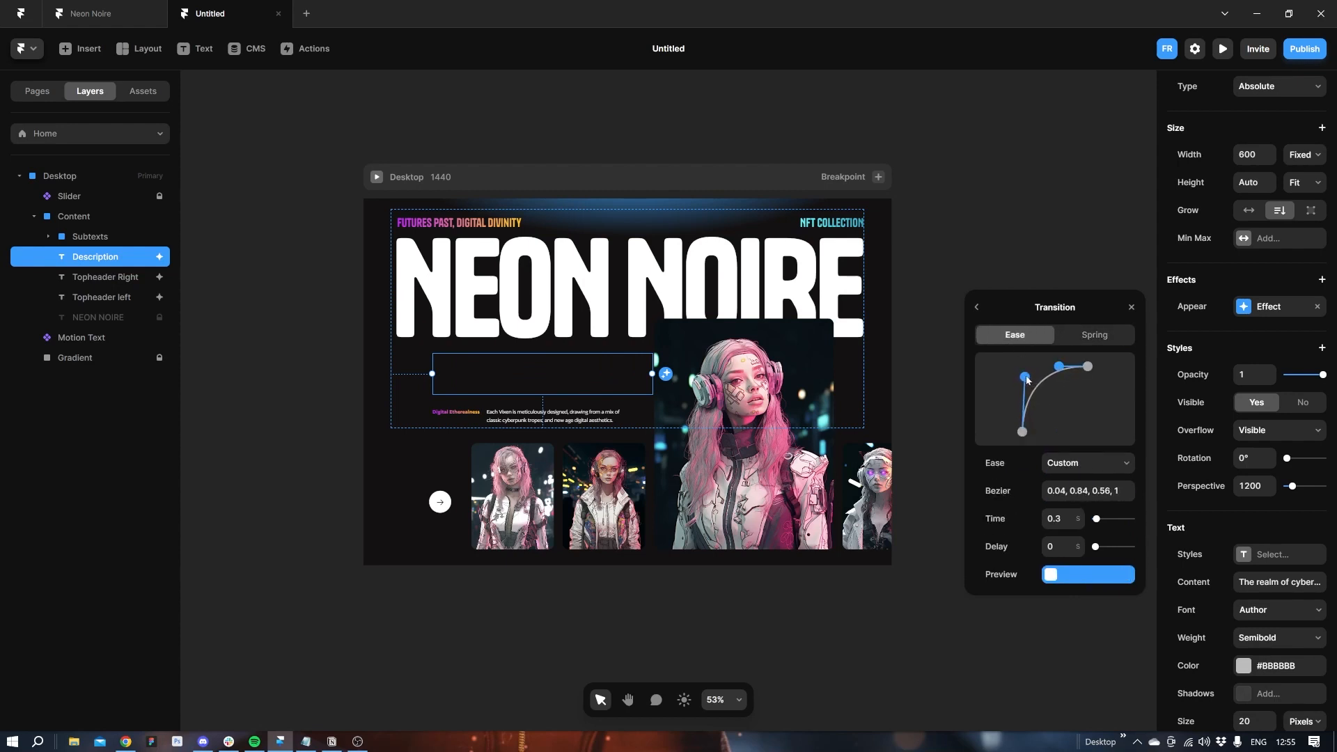
click(1077, 515)
click(1077, 515)
click(1077, 515)
click(1057, 546)
text(2)
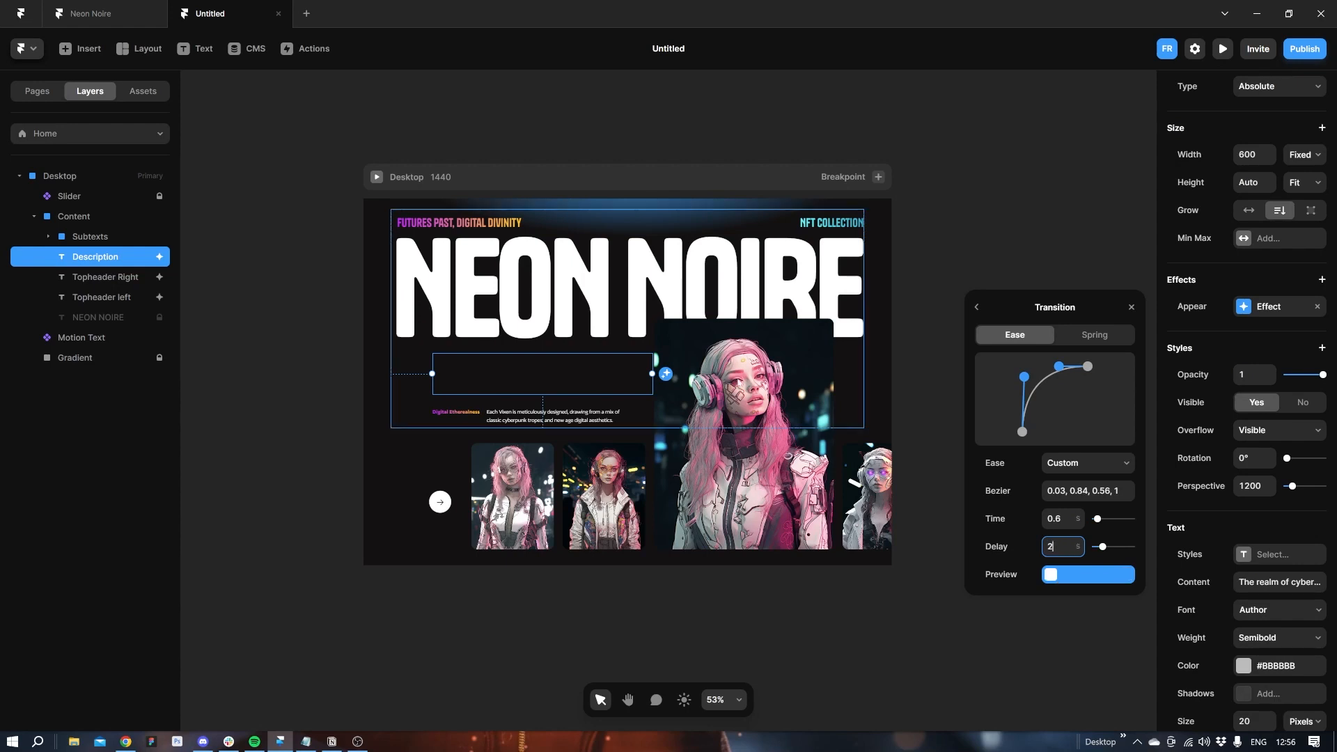
click(328, 440)
Add an Appear effect with the Fade In preset to the Subtexts frame below the description.
click(471, 420)
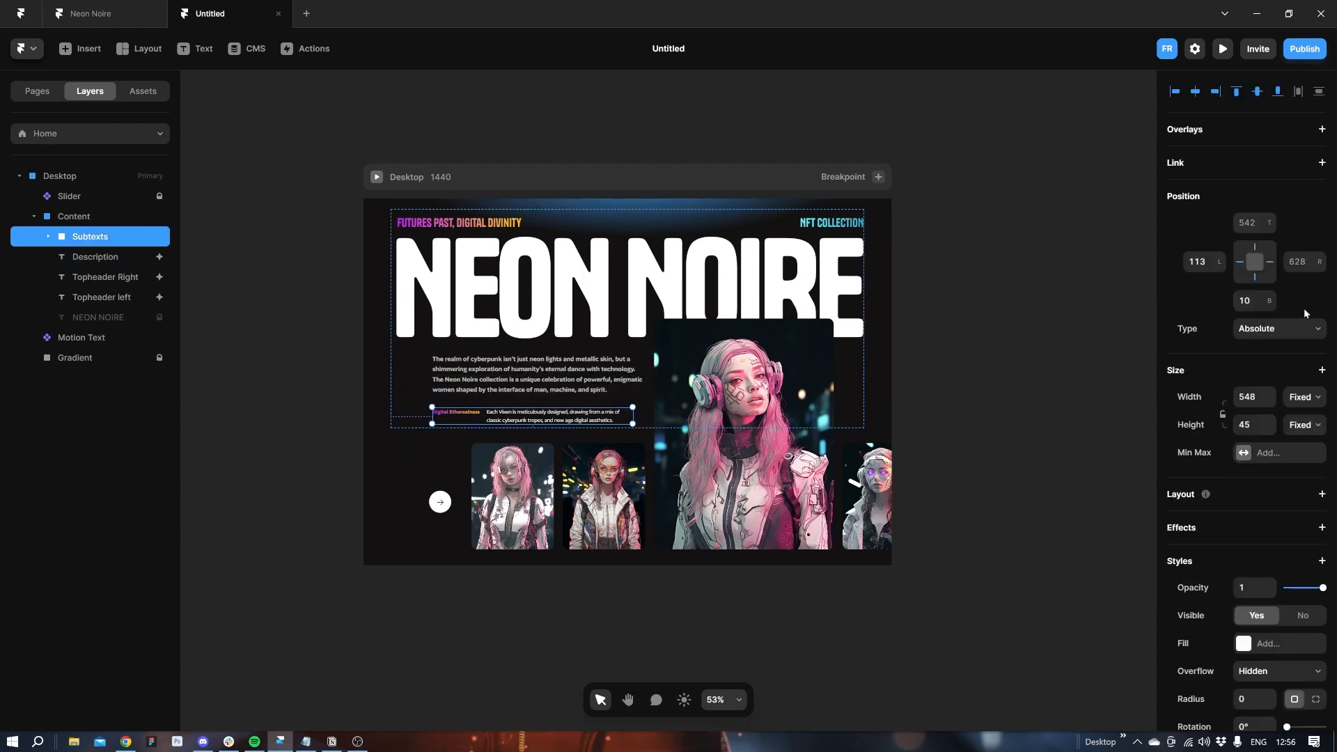
click(1318, 532)
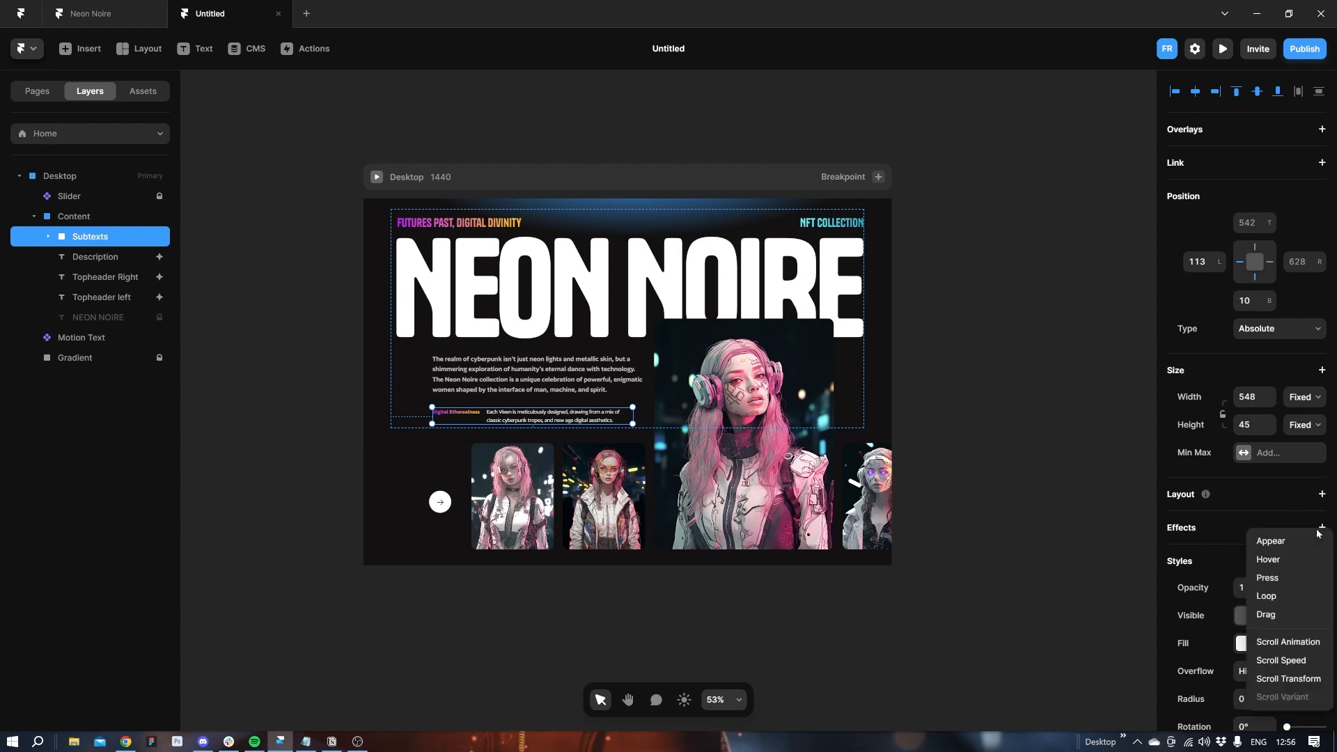
click(1254, 542)
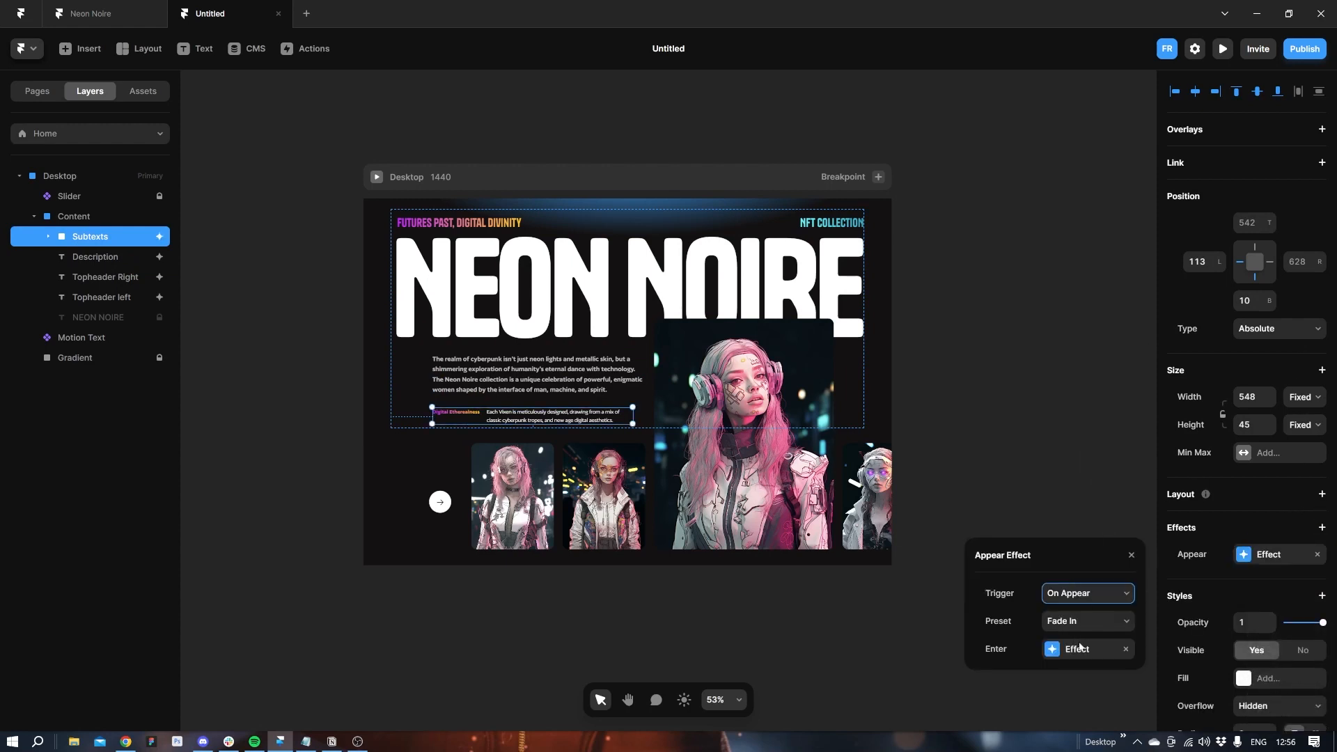
Switch the Subtexts enter transition to Ease with a custom Bezier of 0, 0.73, 0.56, 1 and a 2.5 s delay.
click(1078, 647)
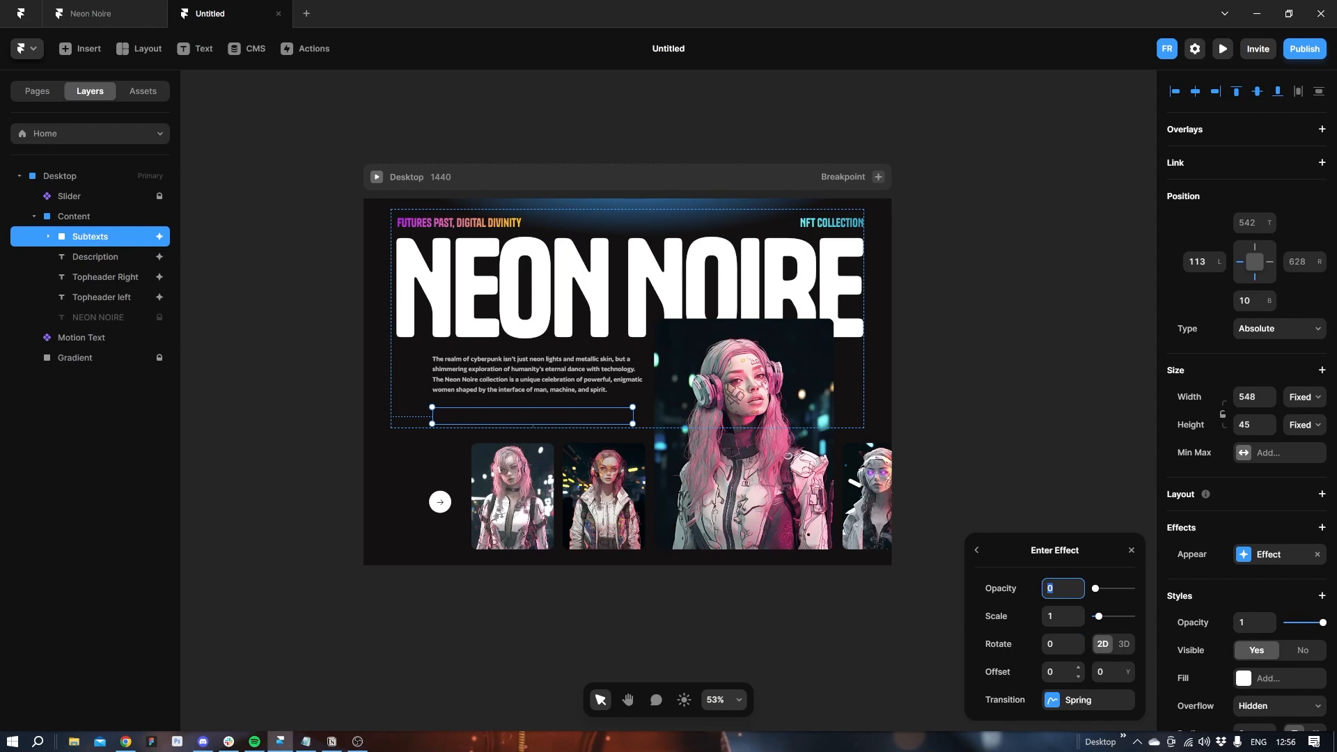
click(1075, 699)
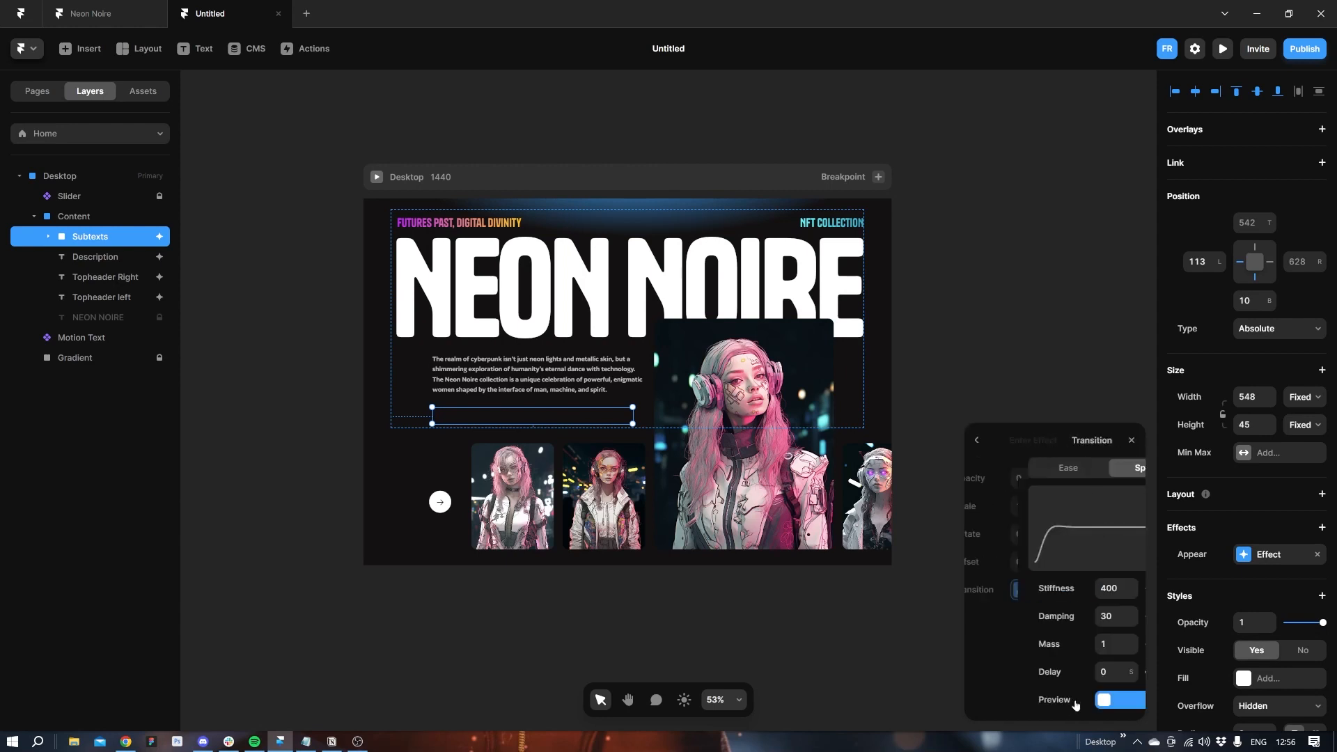
click(1017, 468)
drag(1050, 557, 1023, 511)
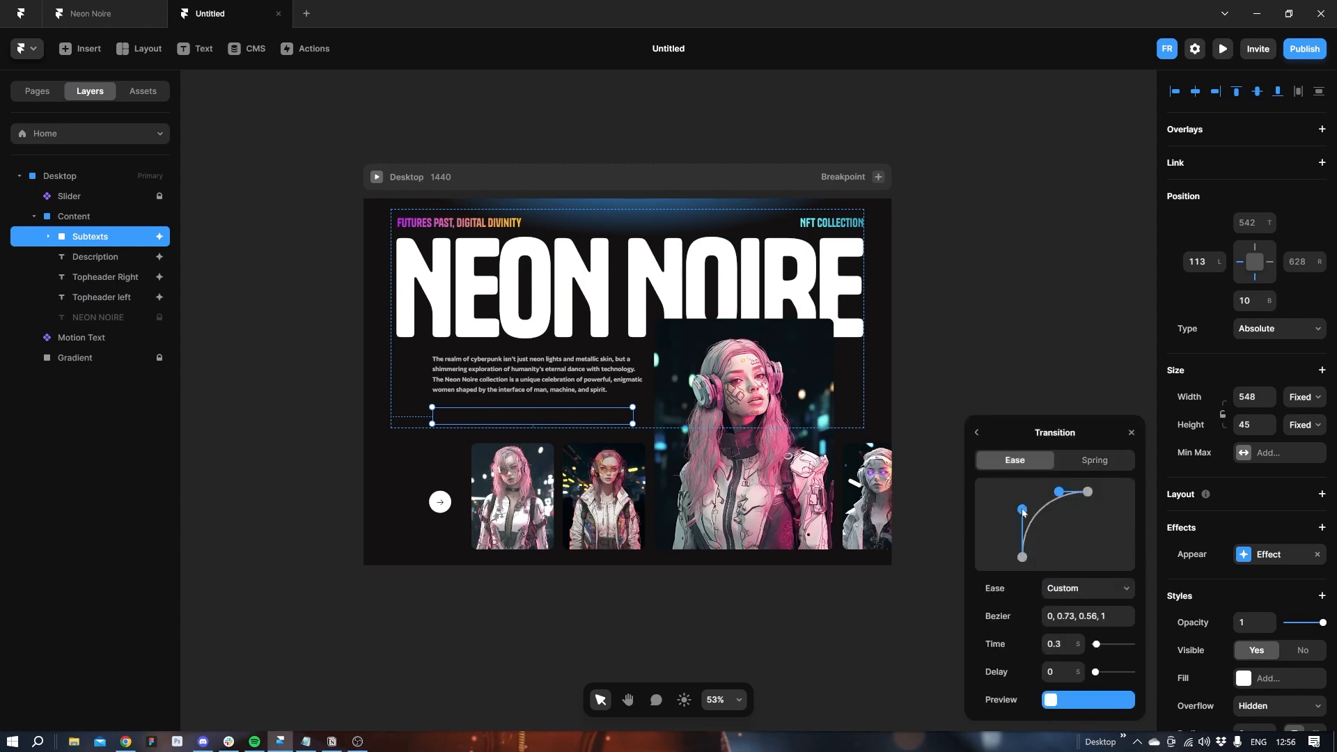
click(1057, 671)
text(2.5)
click(1131, 432)
click(1014, 418)
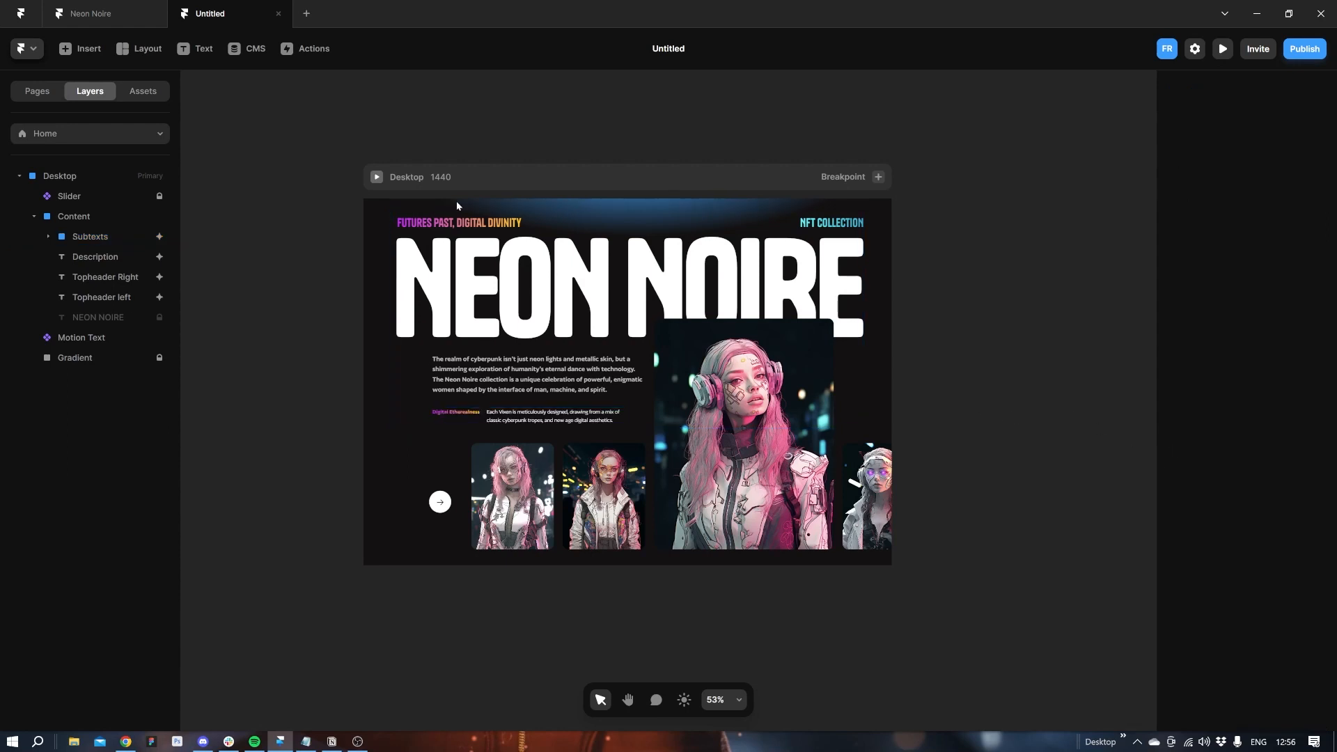
Preview the page, replay its appear animations, and test the slider's forward and back arrows through the images.
click(373, 179)
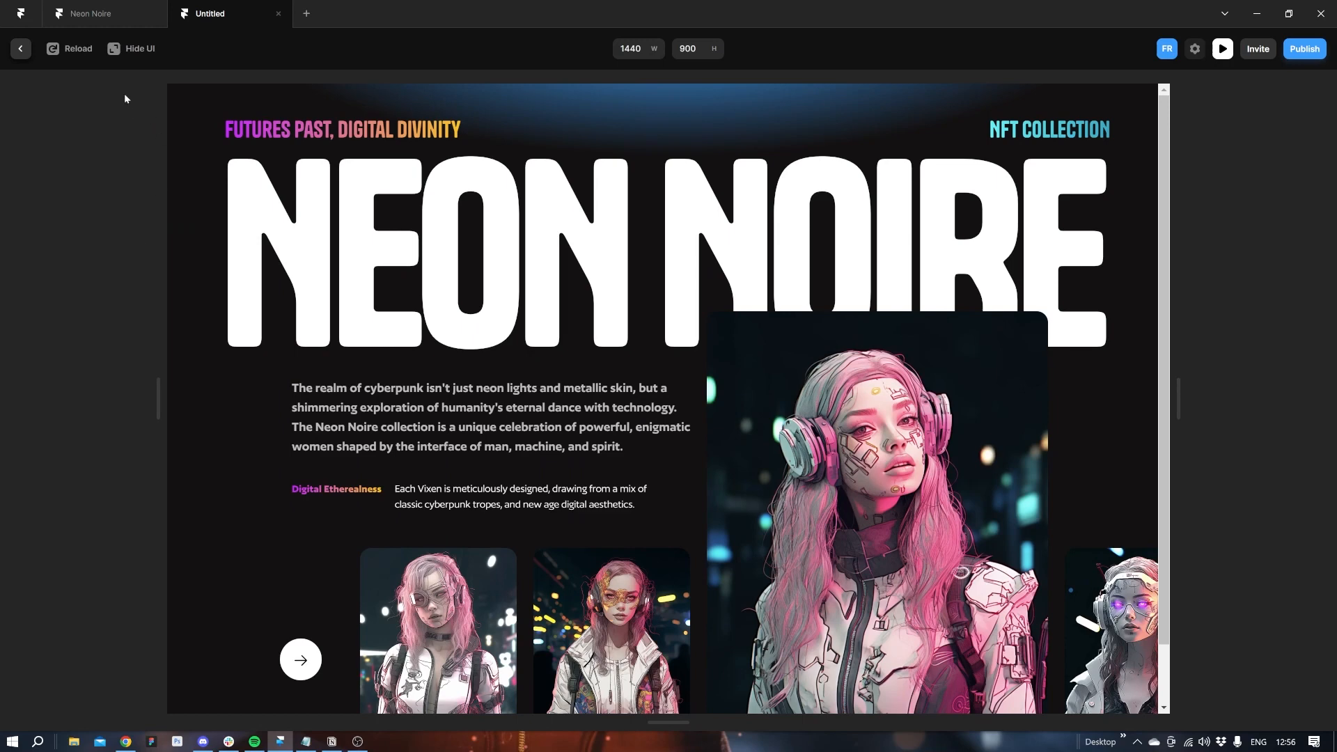
click(82, 57)
click(302, 660)
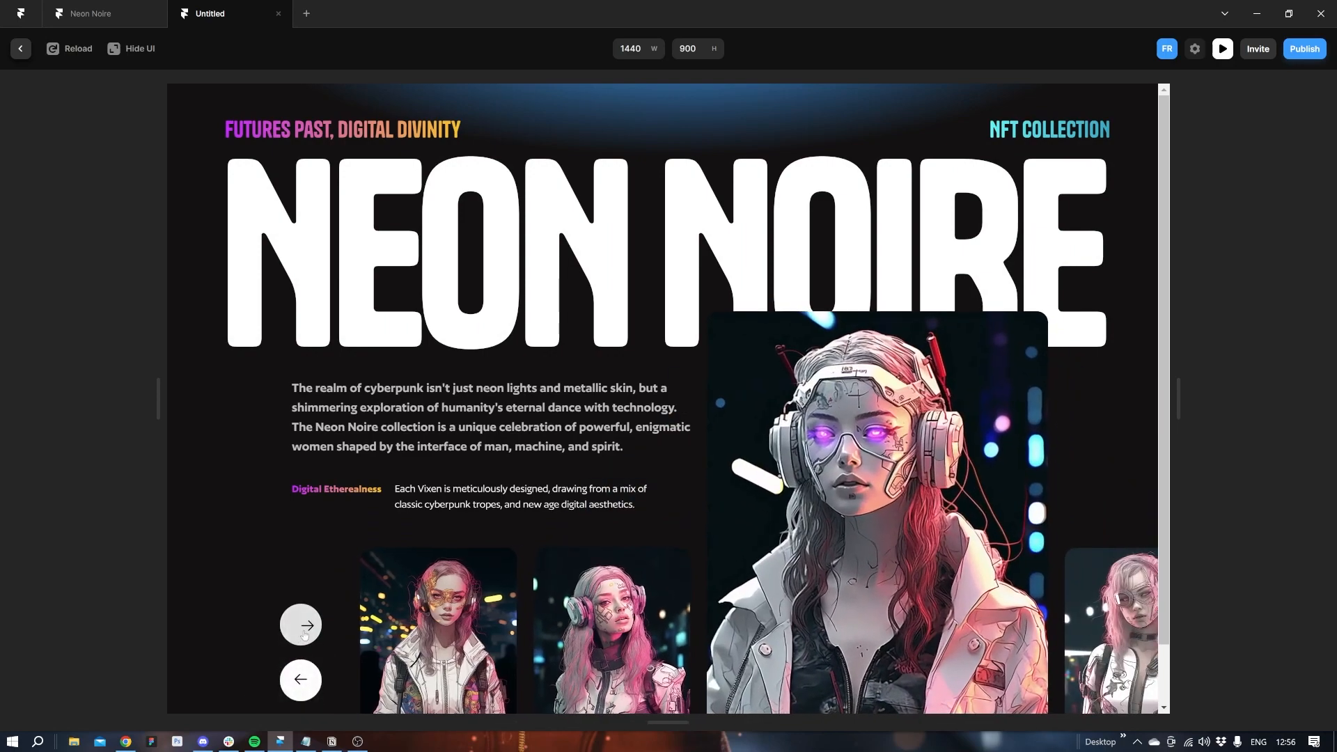
click(305, 634)
click(304, 633)
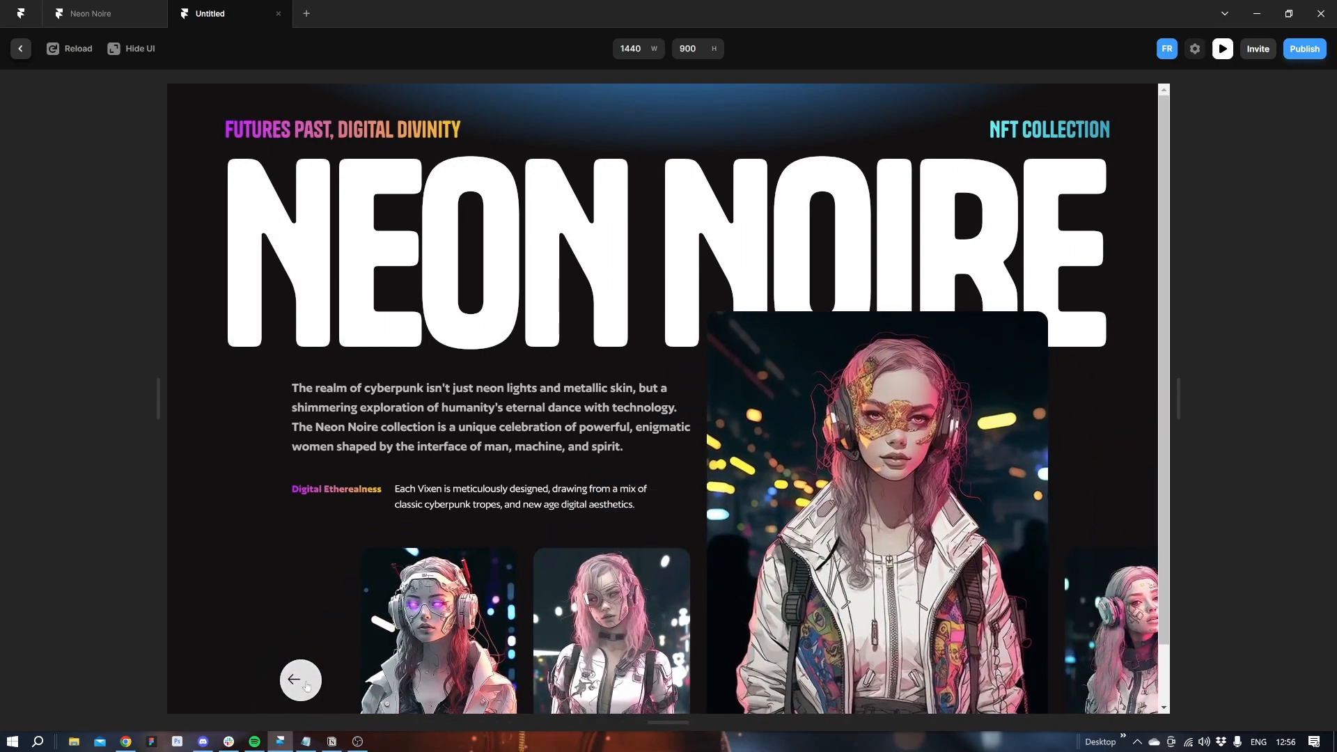
click(307, 684)
click(307, 684)
click(306, 682)
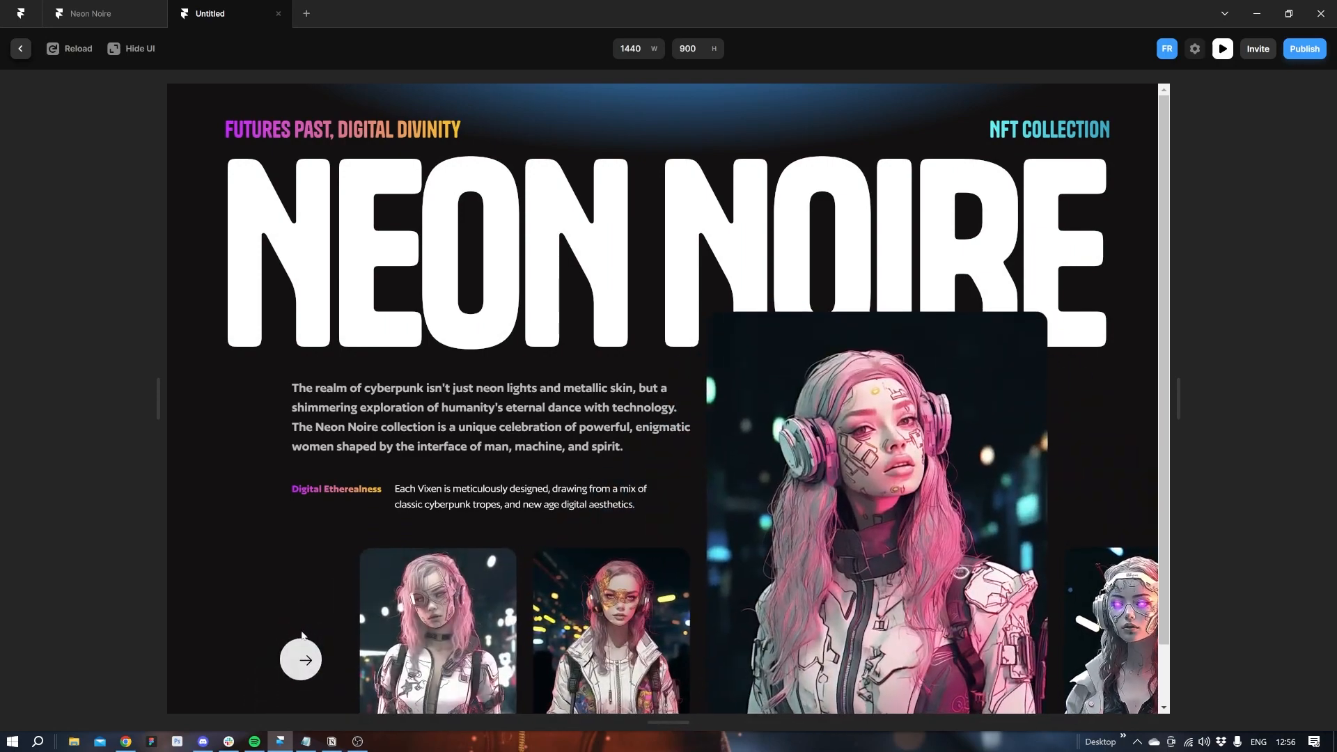
click(302, 660)
click(305, 633)
click(305, 634)
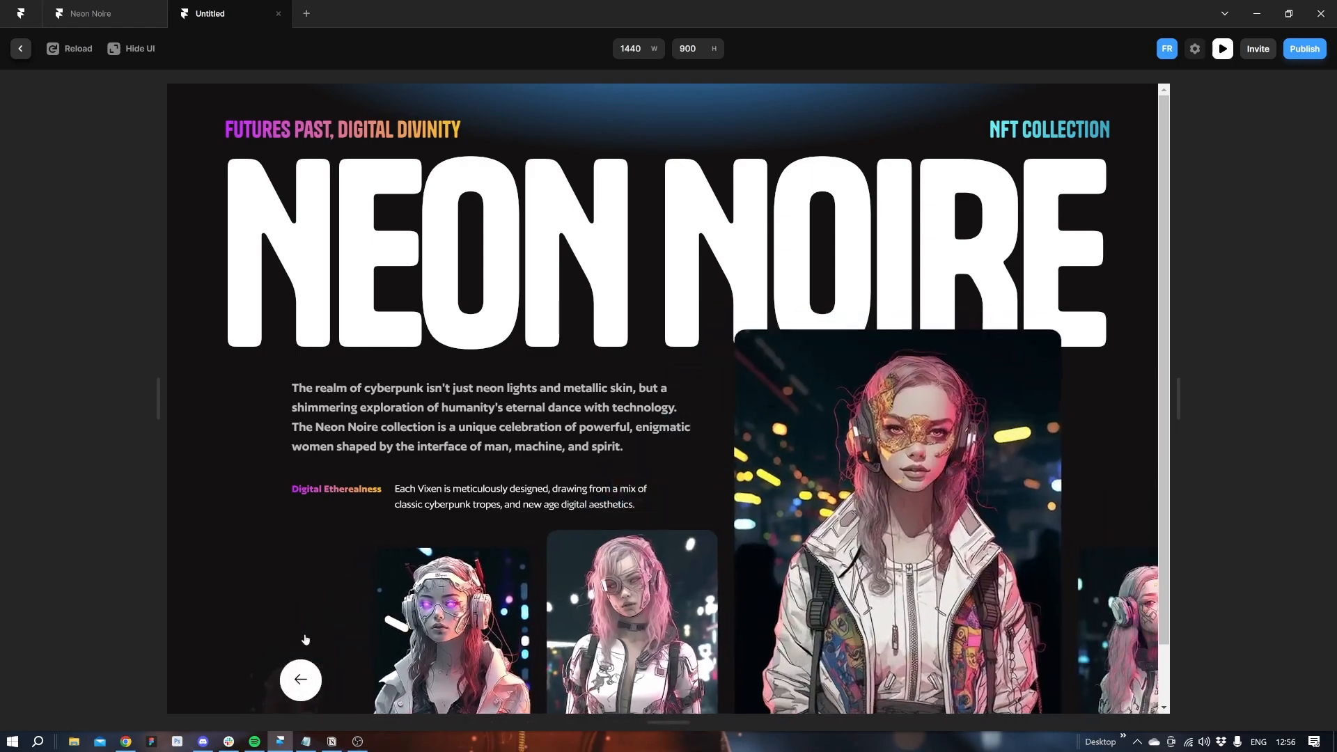
click(81, 47)
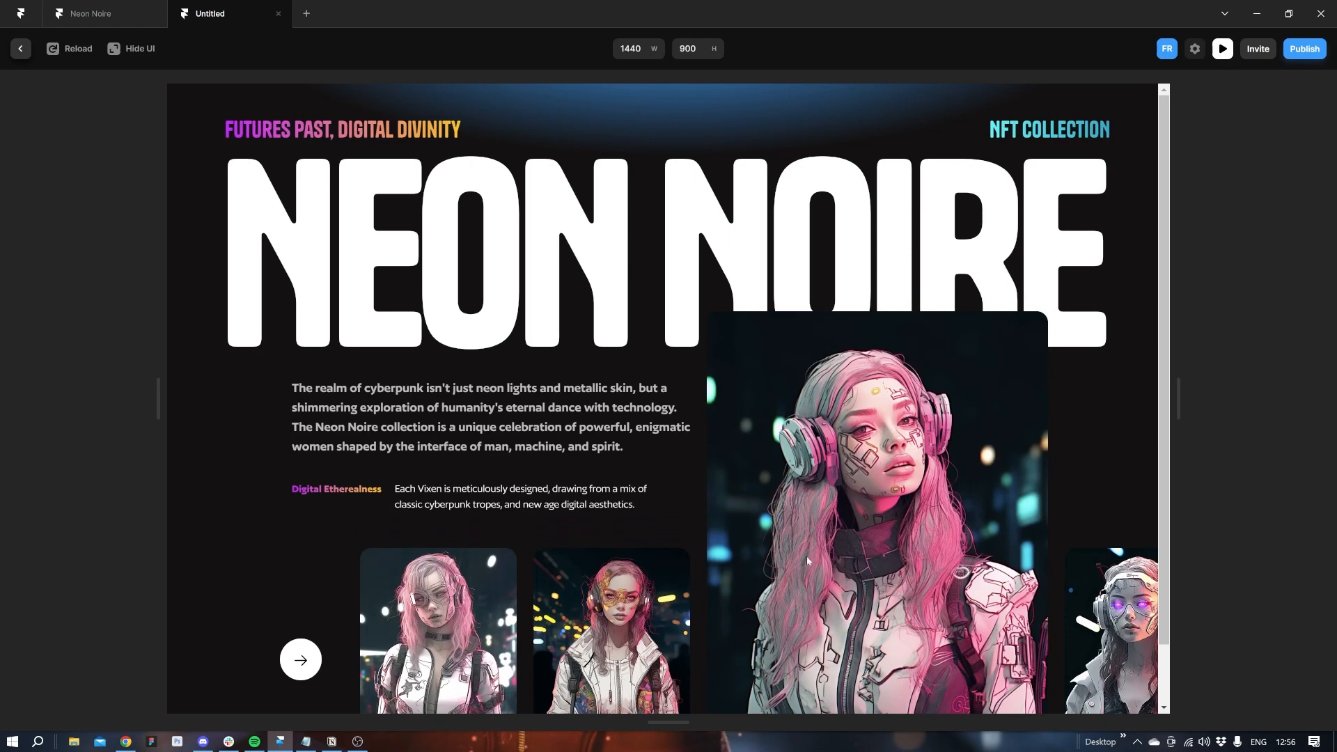
click(20, 48)
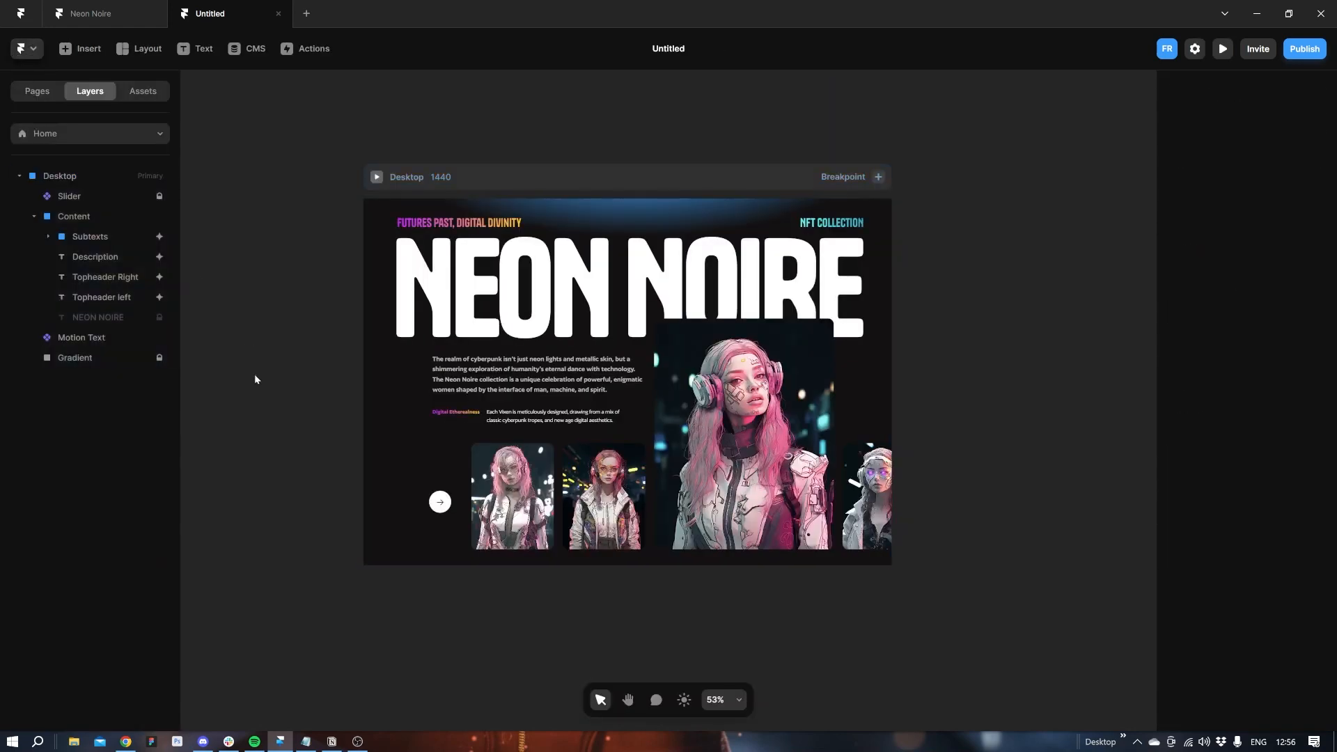
Unlock the Slider layer and add an Appear effect to it.
right_click(85, 200)
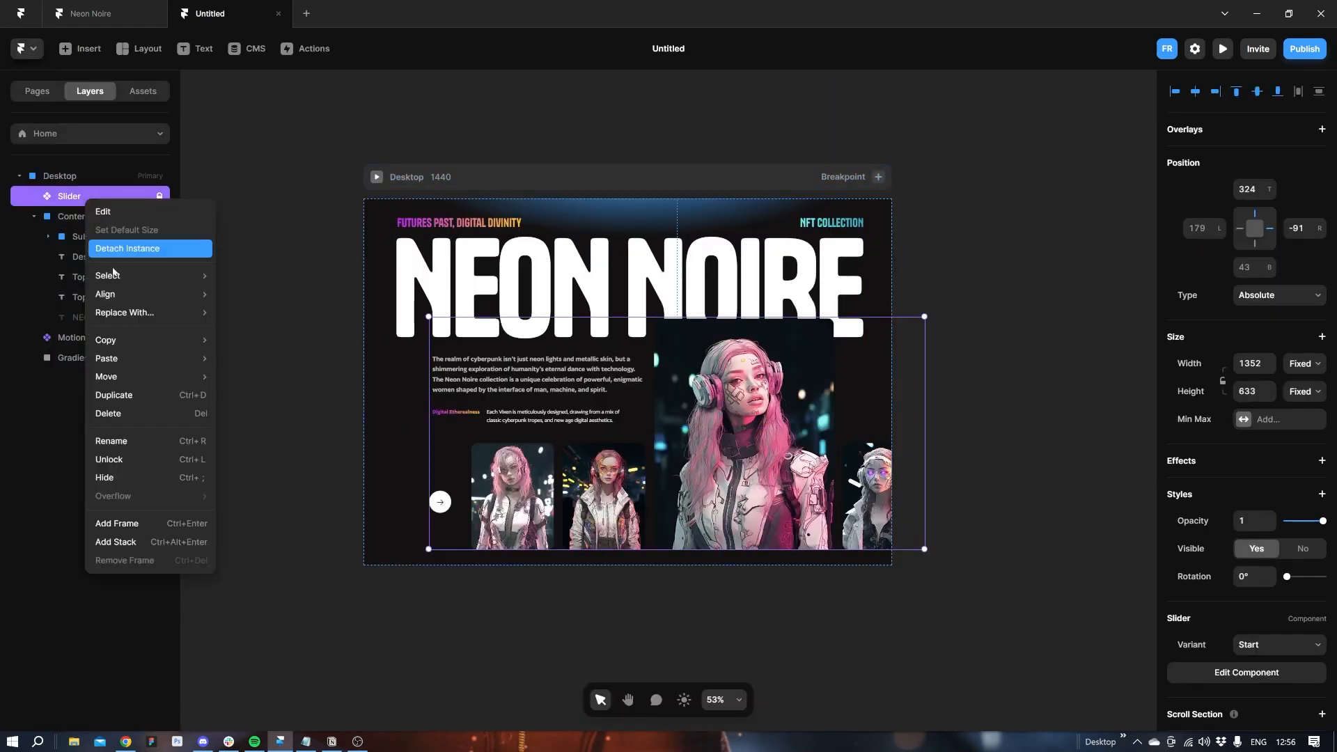
mouse_move(116, 372)
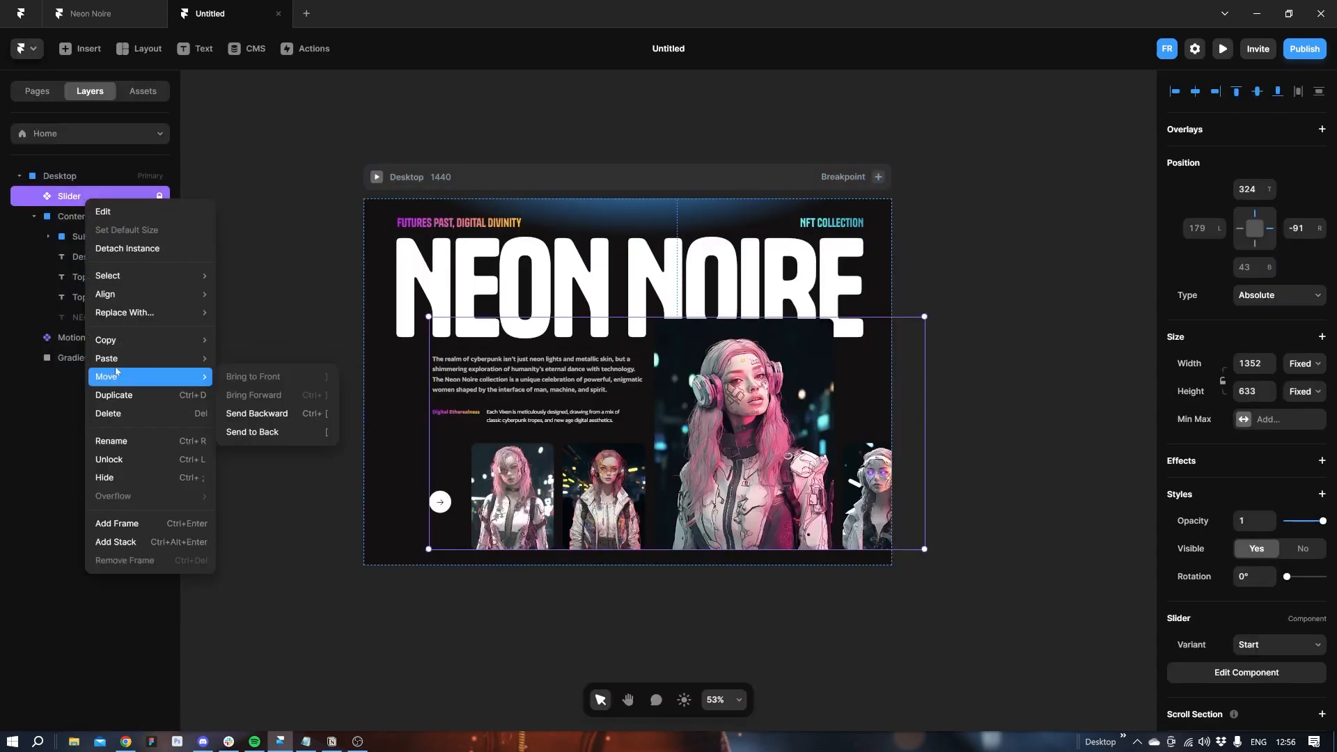
click(115, 458)
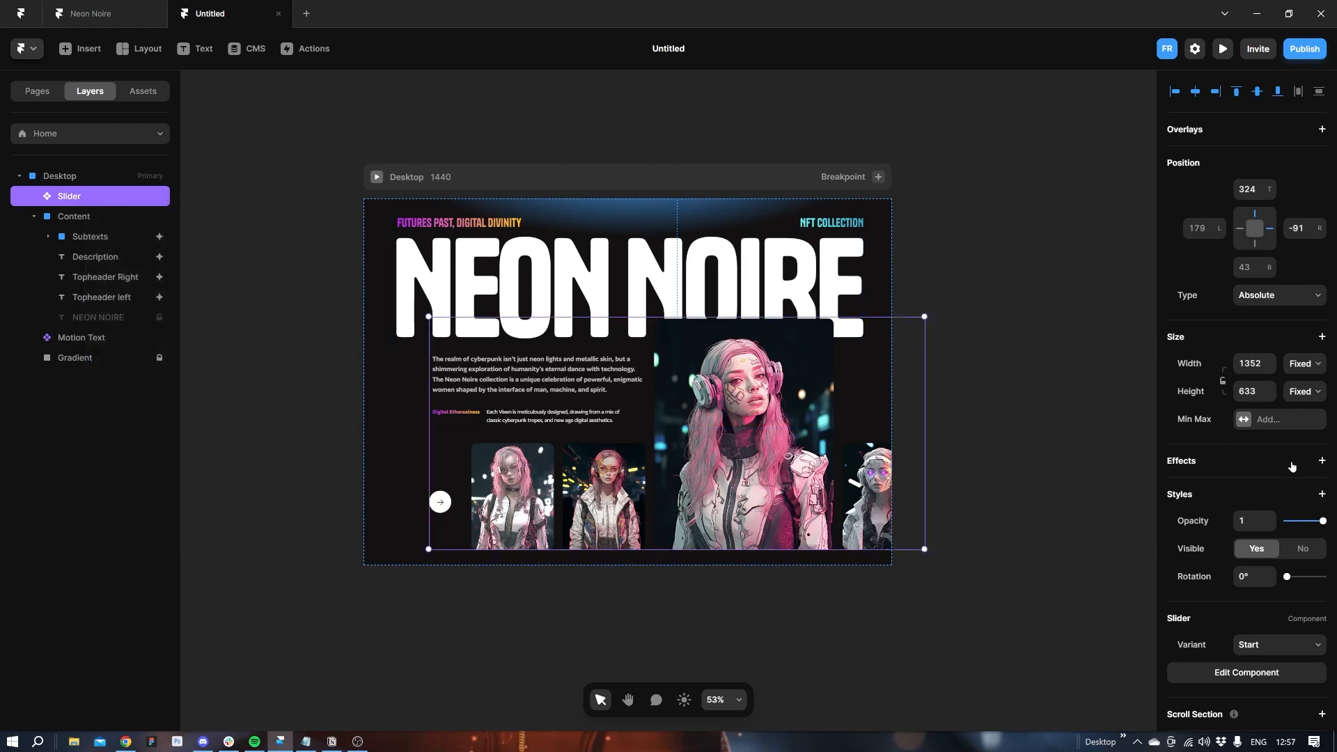
click(1322, 461)
click(1303, 478)
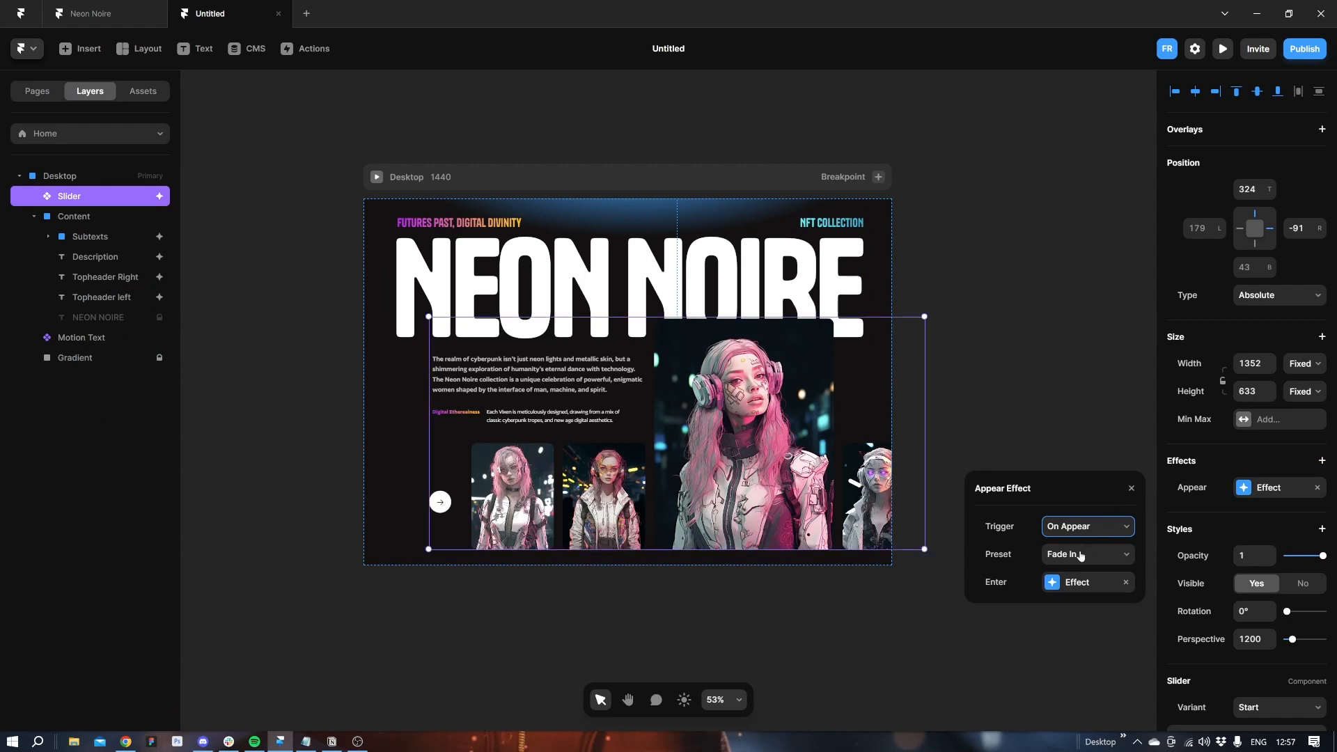
Try the Slide In Right preset on the Slider with an Ease transition and custom Bezier of 0, 0.73, 0.56, 1, and preview it.
click(1080, 555)
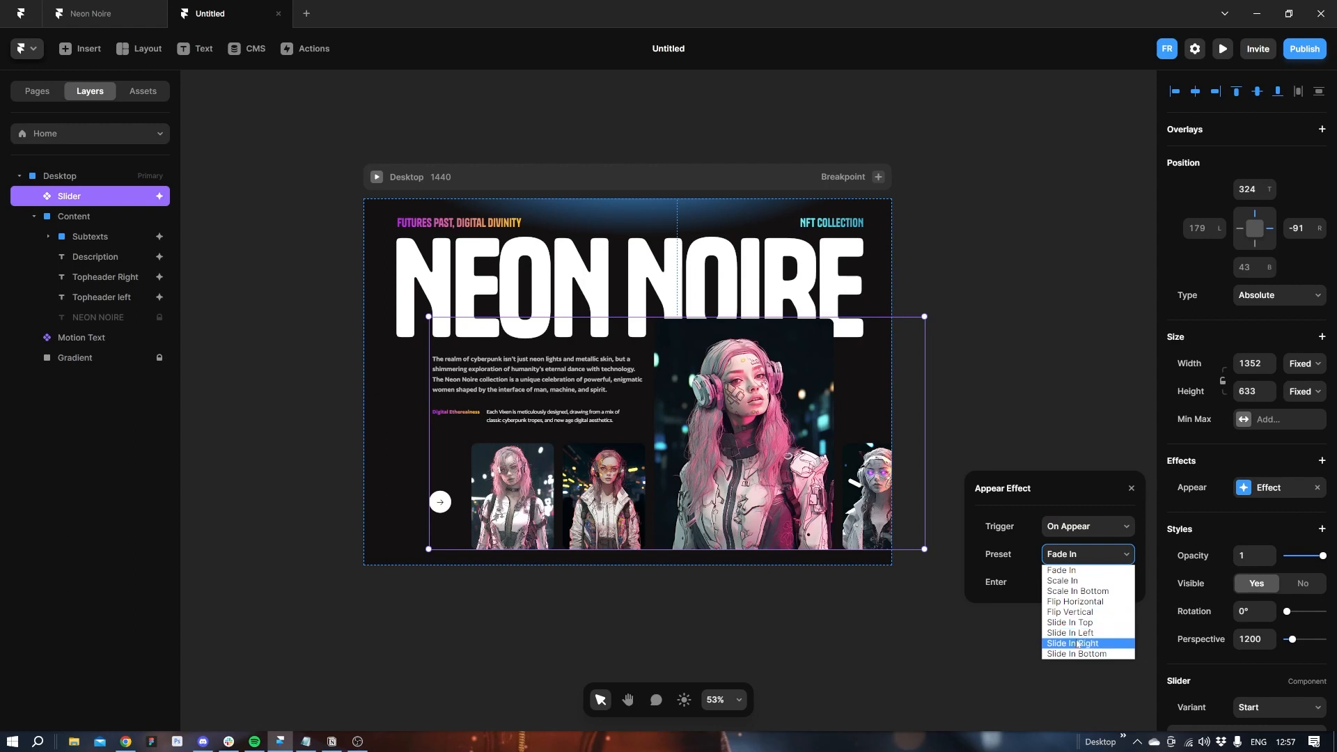
click(1076, 644)
click(1091, 586)
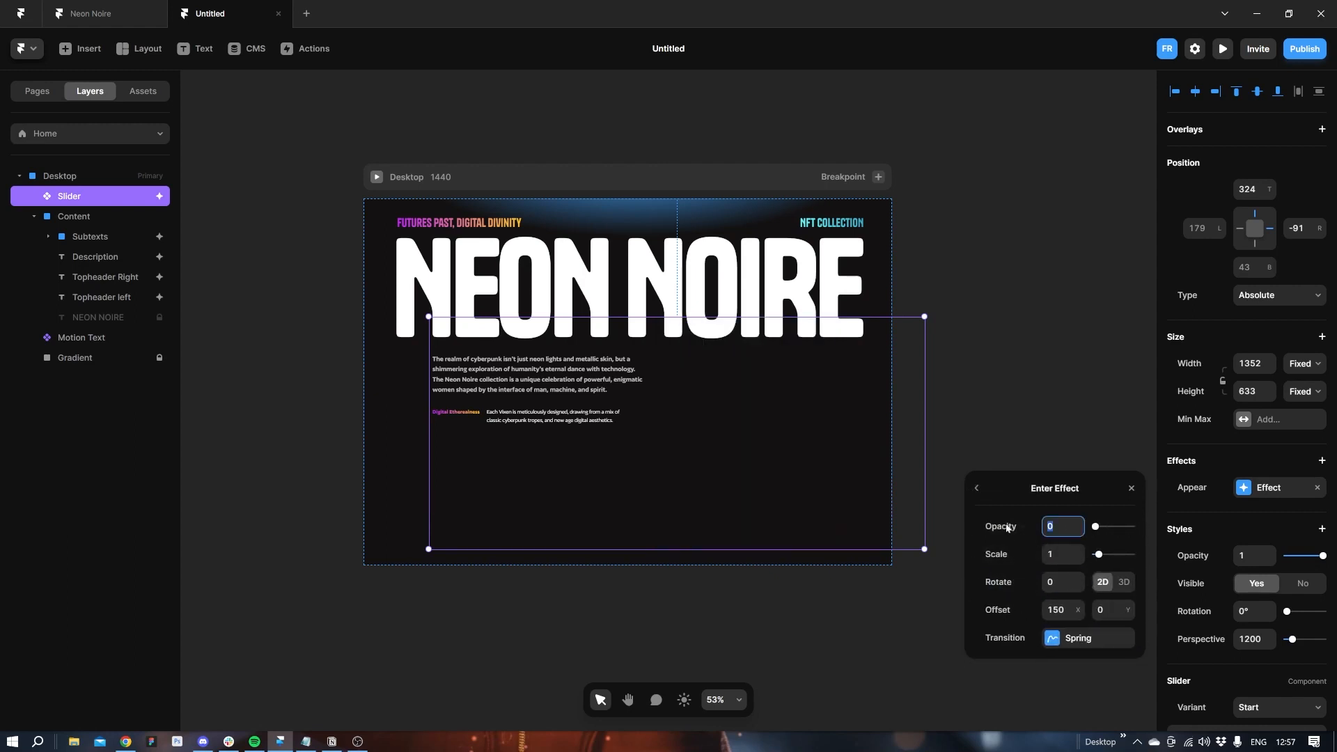
click(1058, 637)
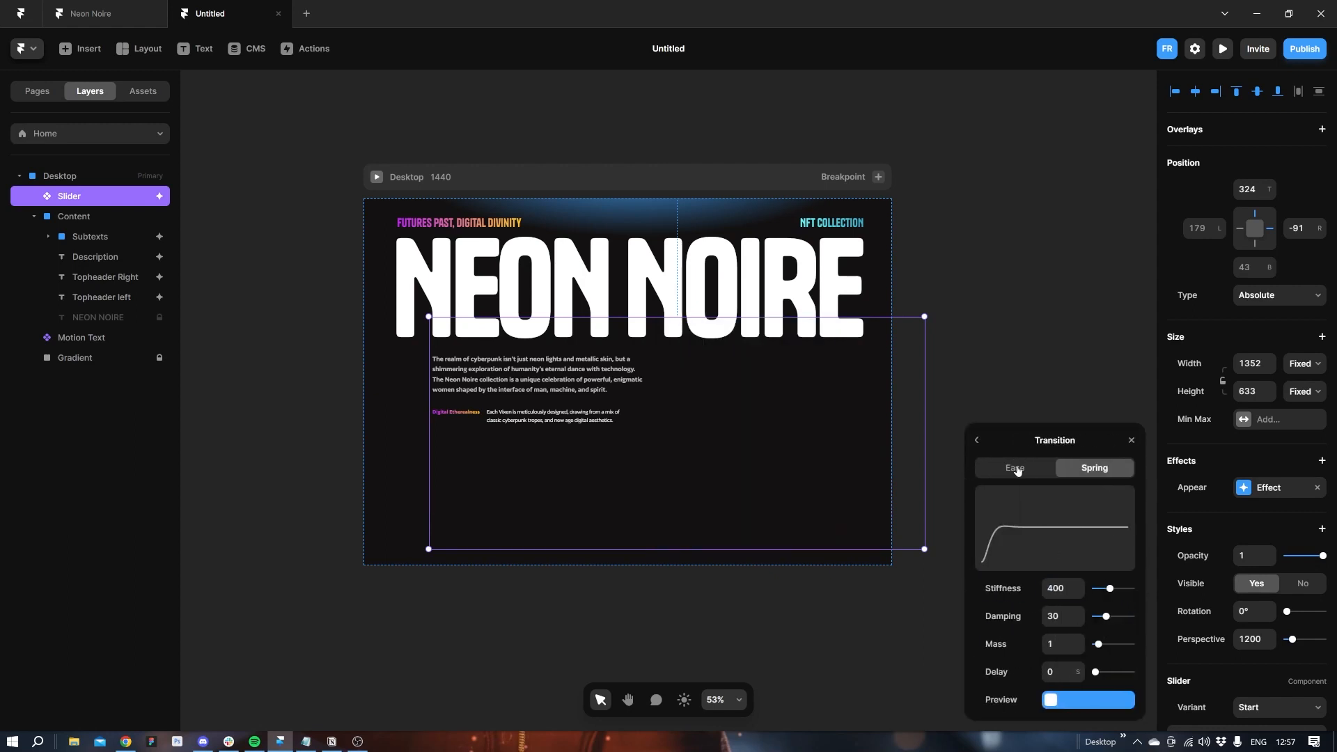
click(1015, 457)
drag(1051, 557, 1022, 509)
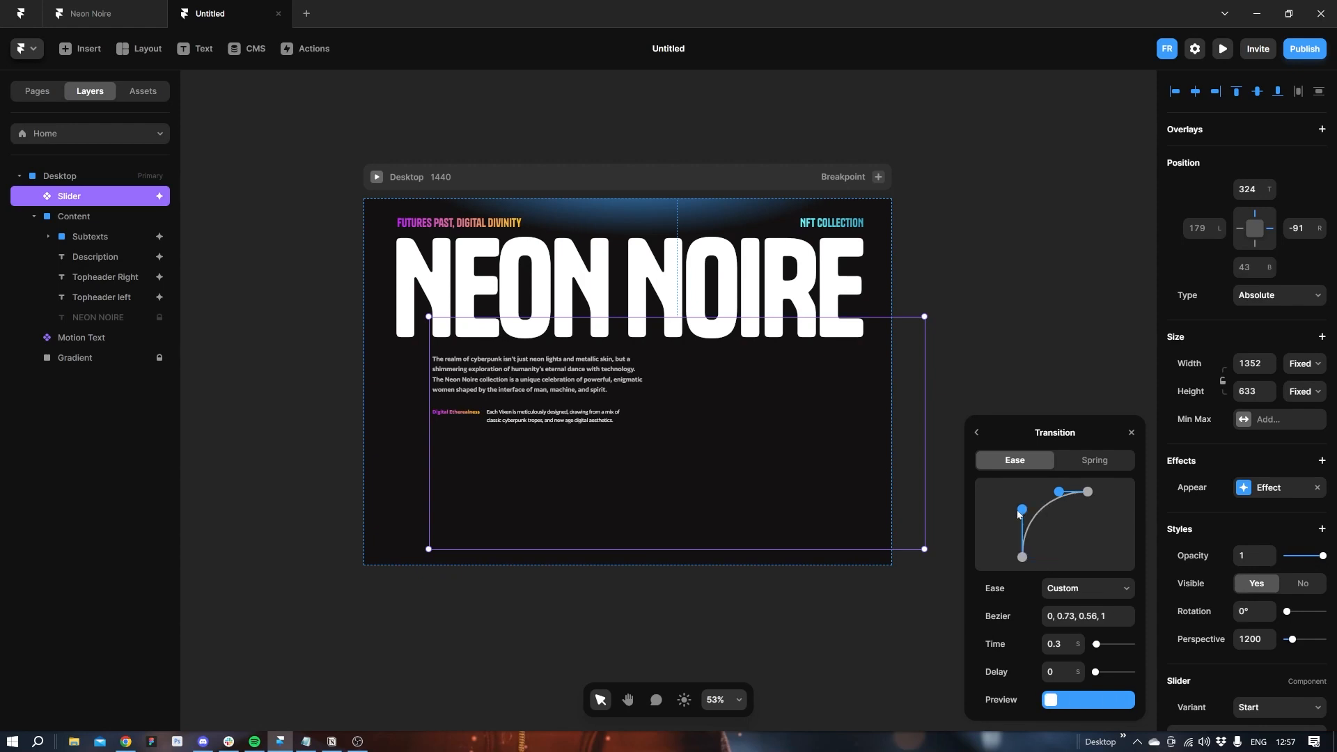
click(1055, 644)
click(1131, 433)
click(1075, 399)
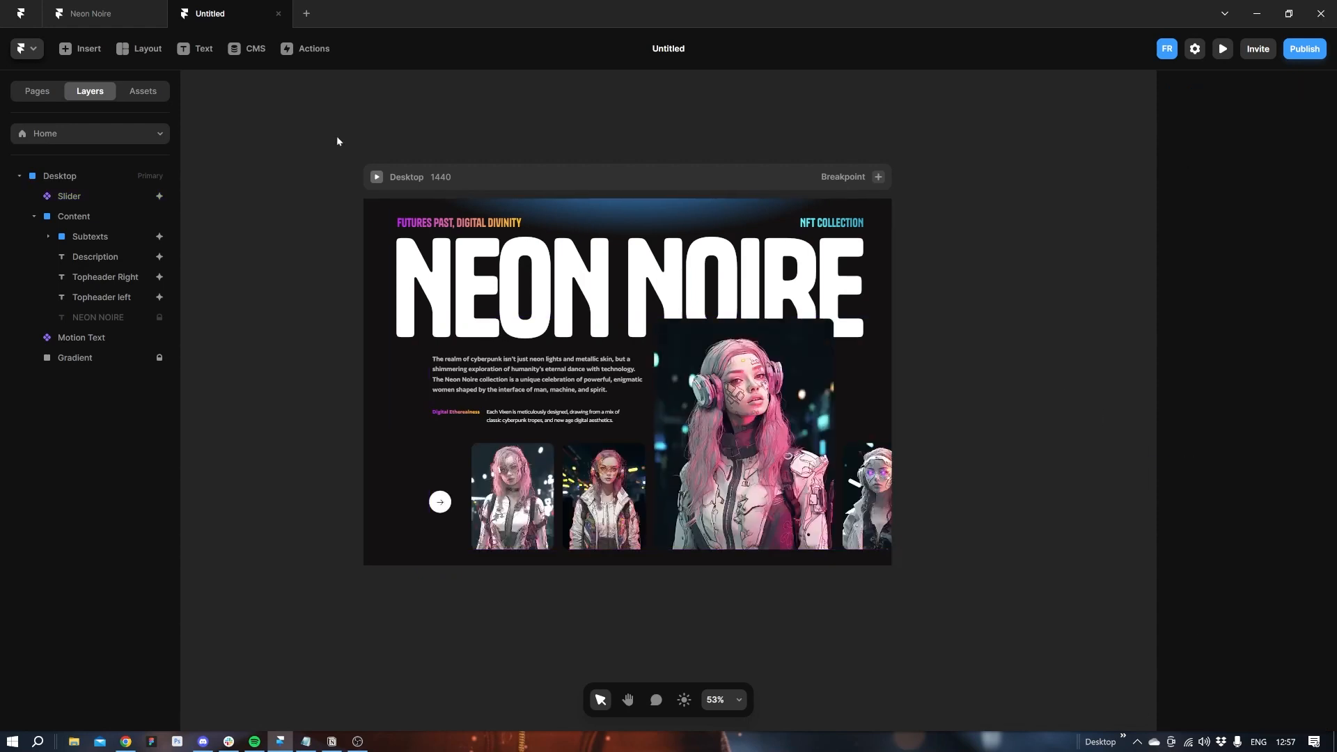
click(376, 179)
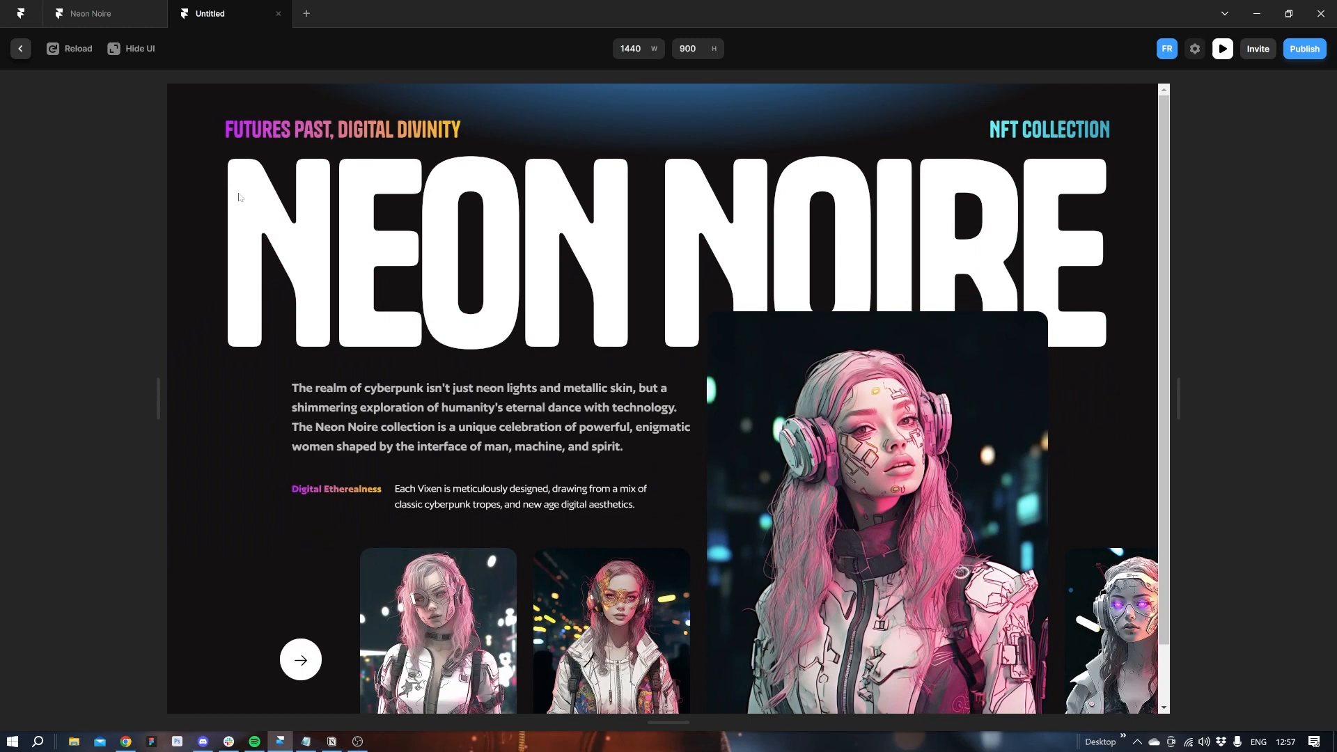
click(20, 48)
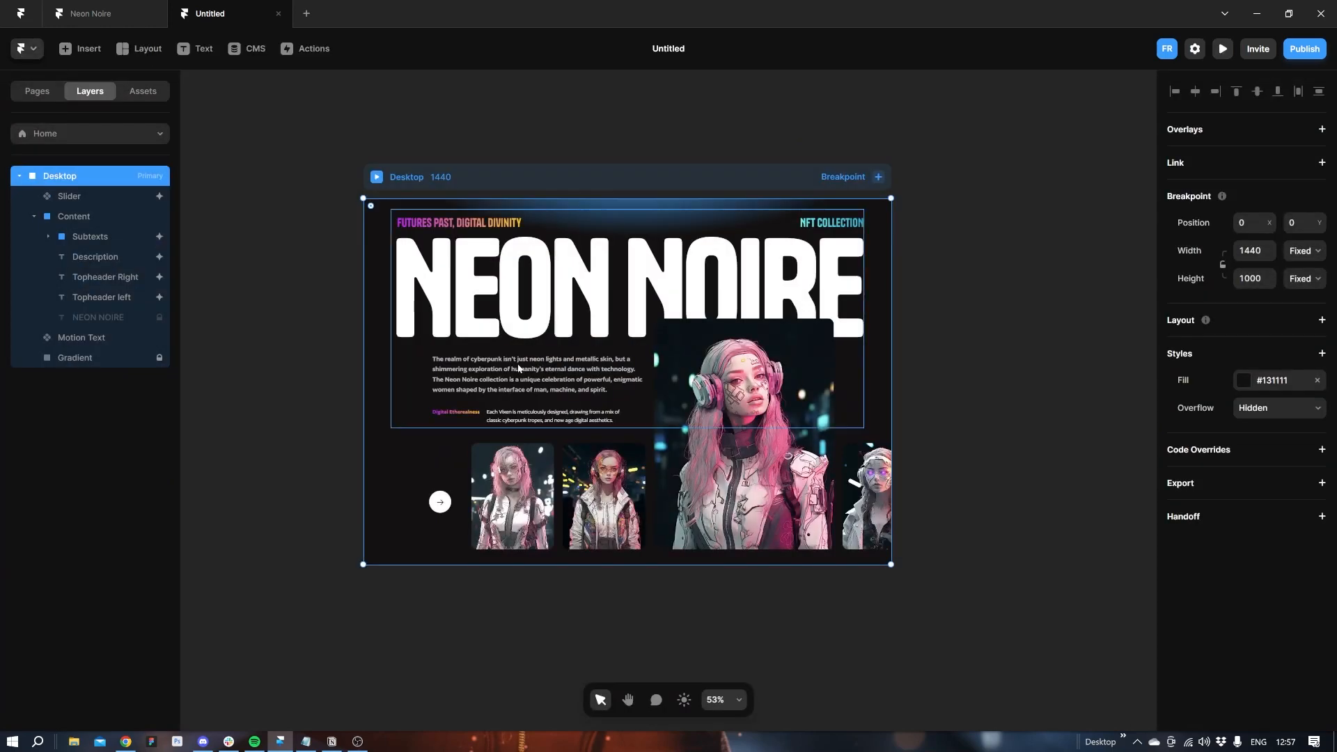
Try a different horizontal offset for the Slider's enter effect and preview the page.
click(585, 467)
click(1261, 494)
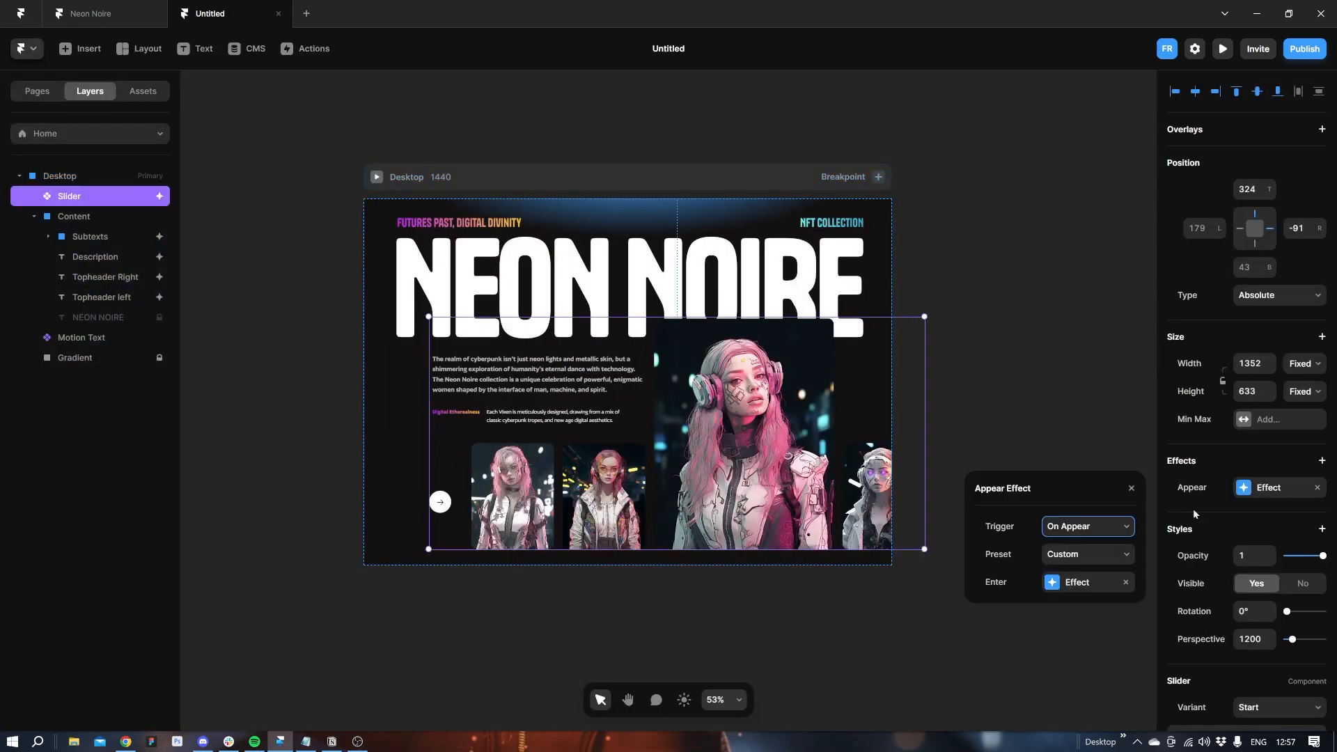
click(1073, 581)
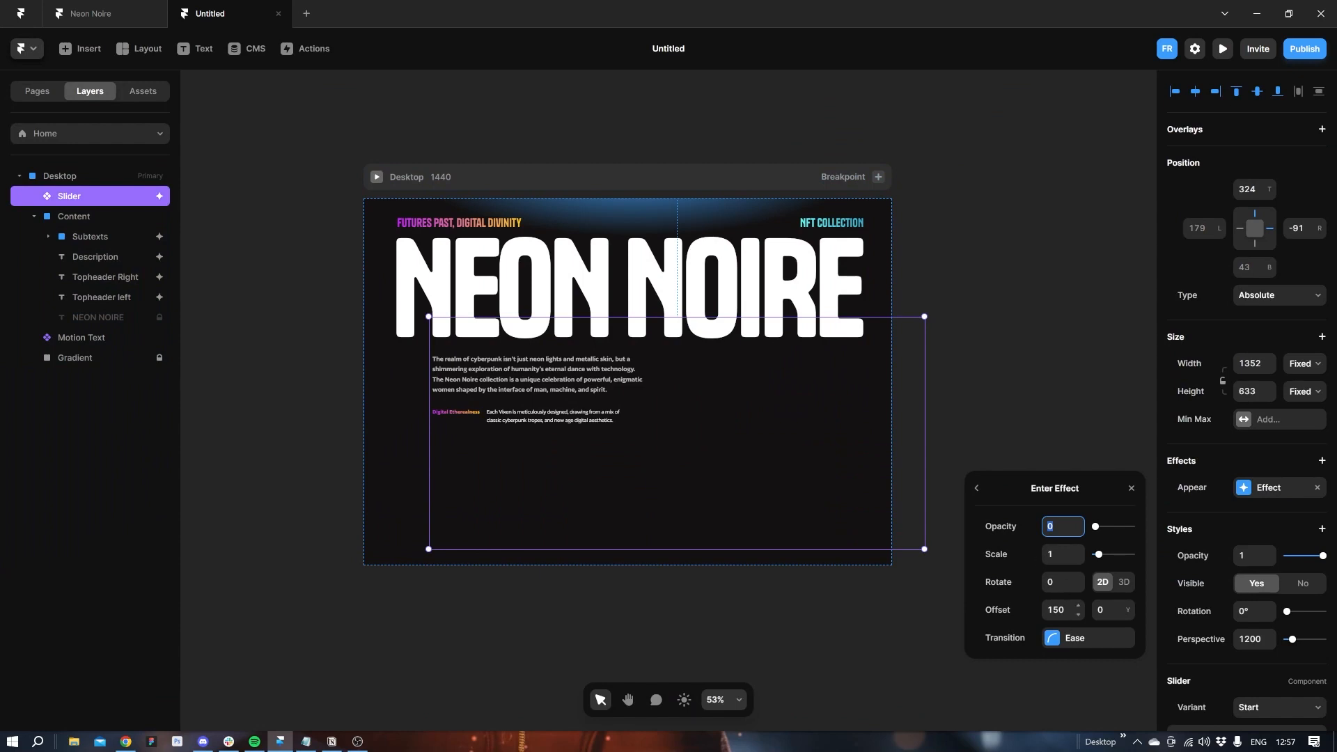
click(1061, 609)
click(375, 177)
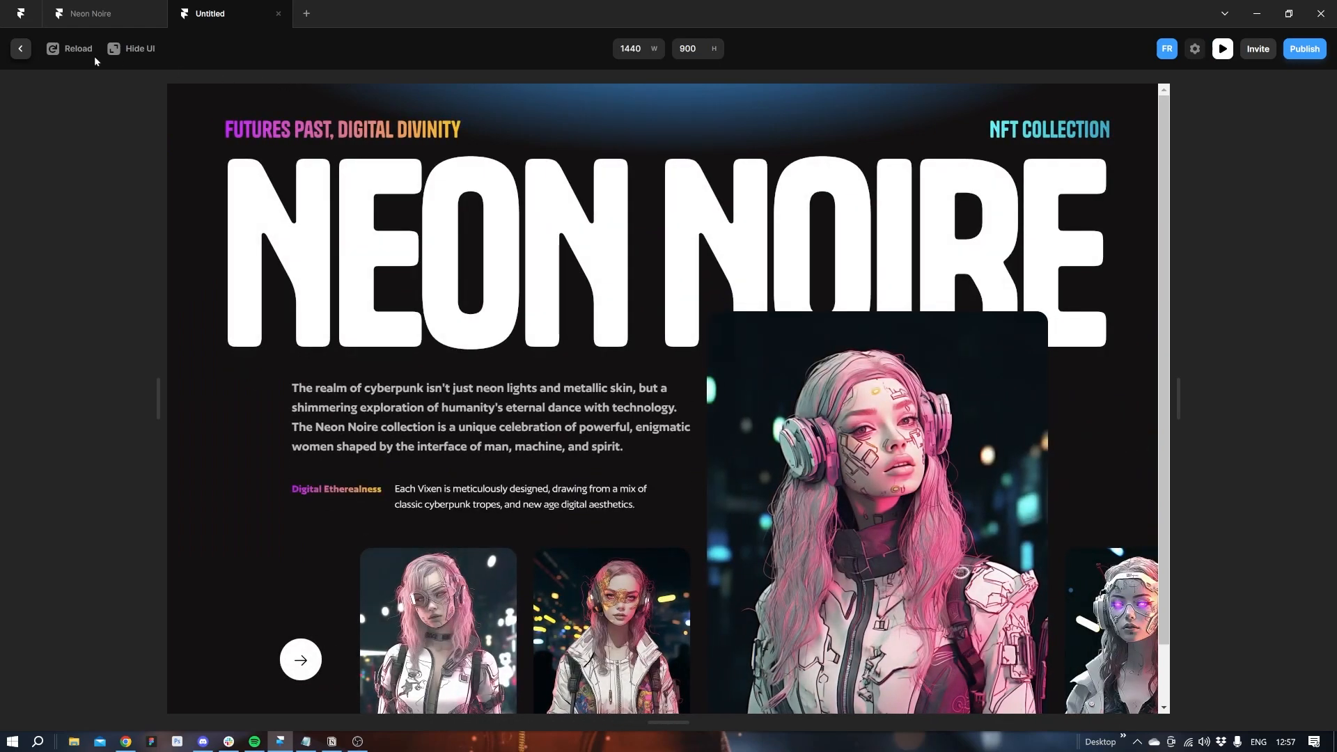
click(21, 48)
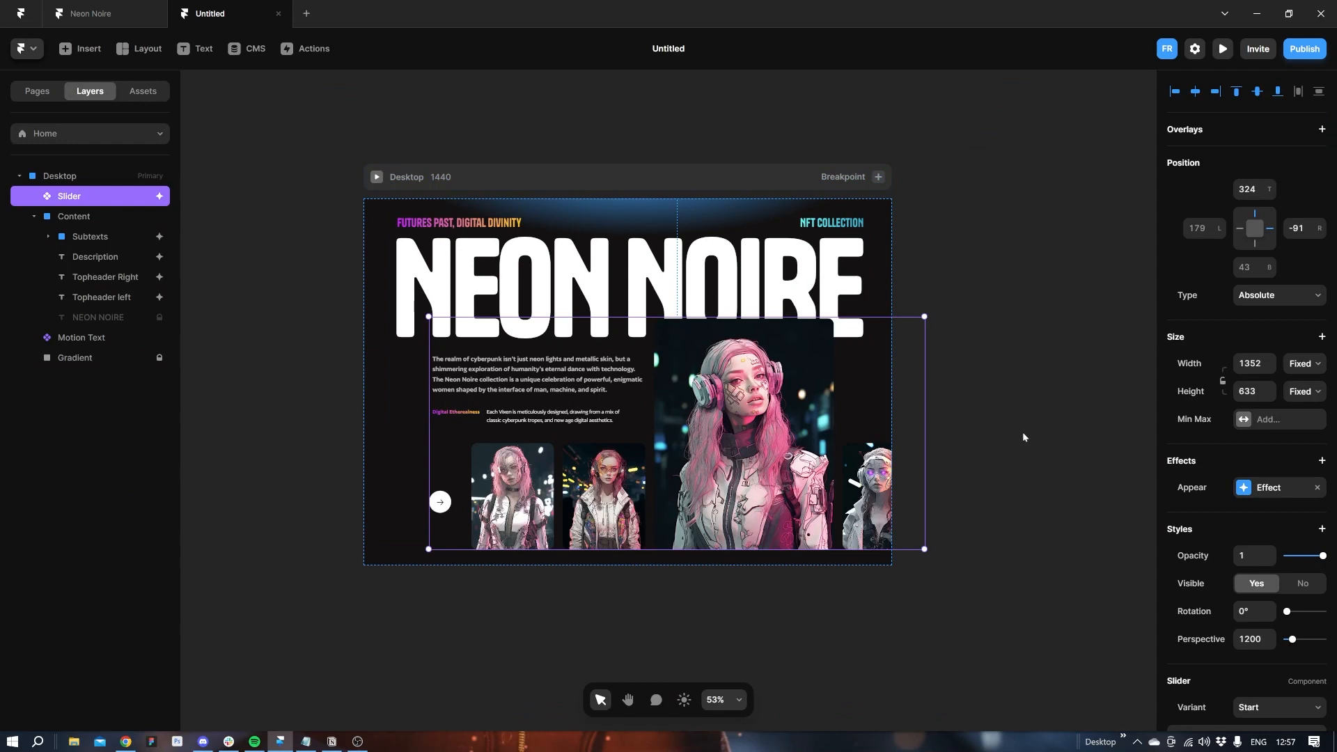
Change the Slider's appear preset to Slide In Bottom with a vertical offset of 600, and preview the page.
click(1267, 487)
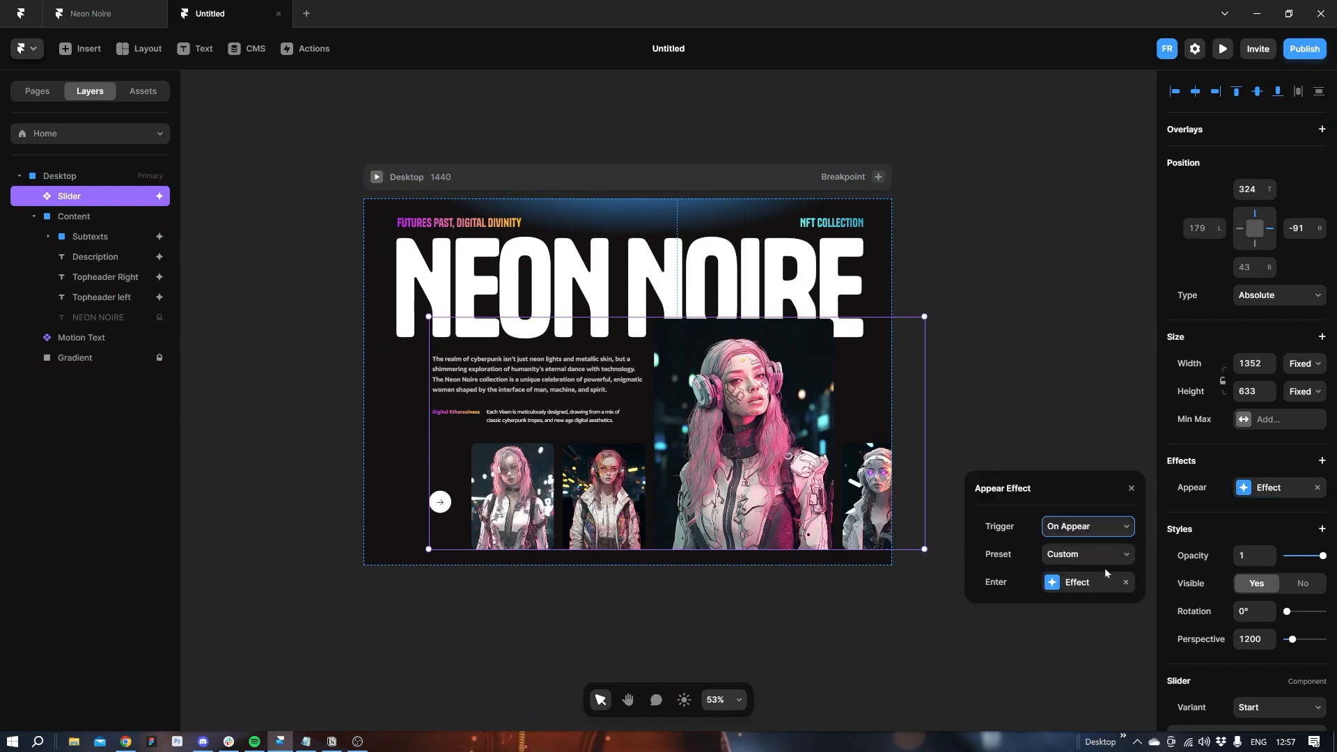
click(1123, 557)
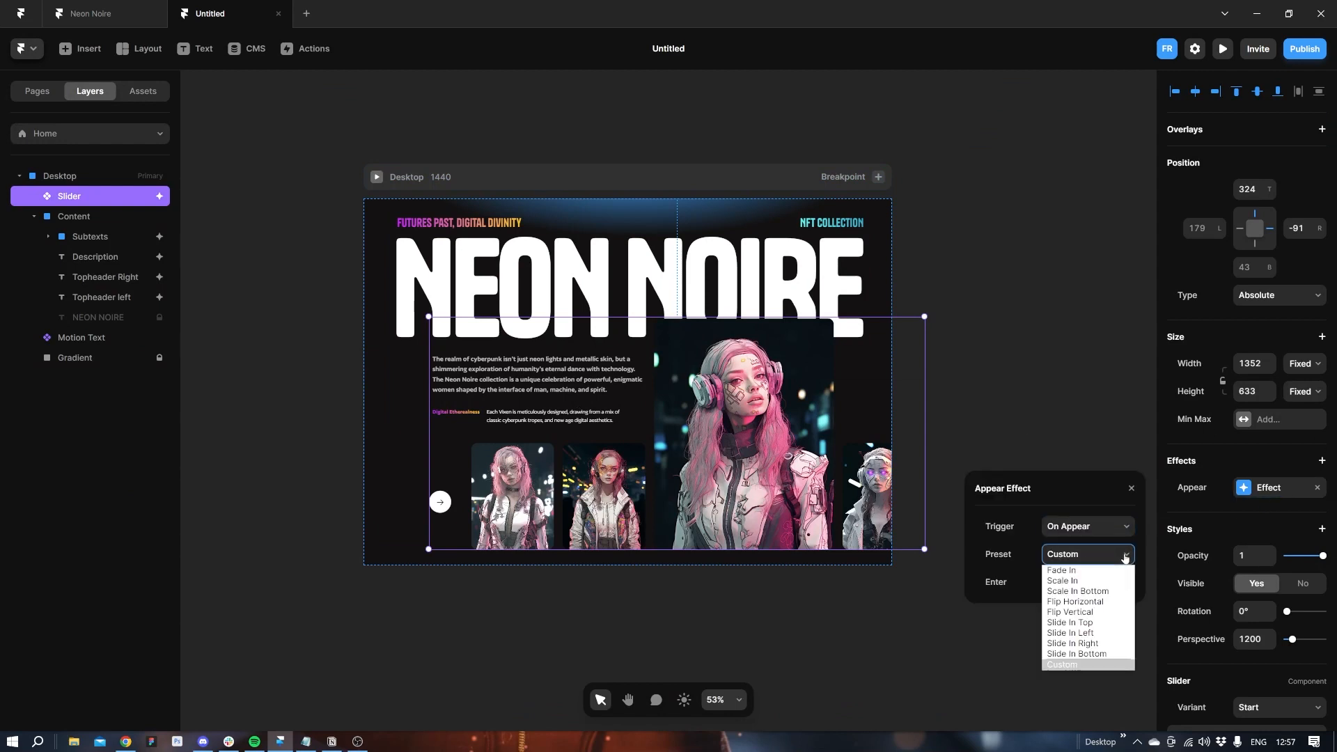
click(1080, 655)
click(1076, 585)
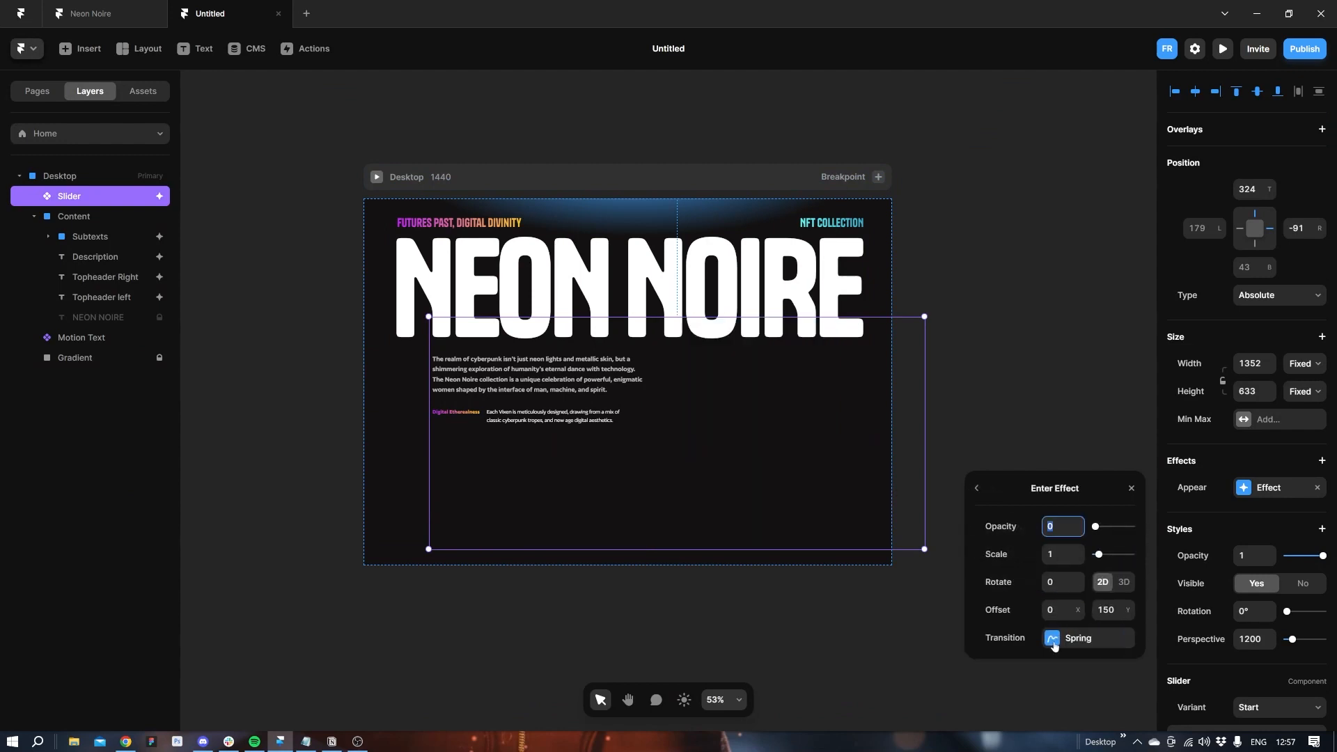
click(1123, 613)
click(1131, 488)
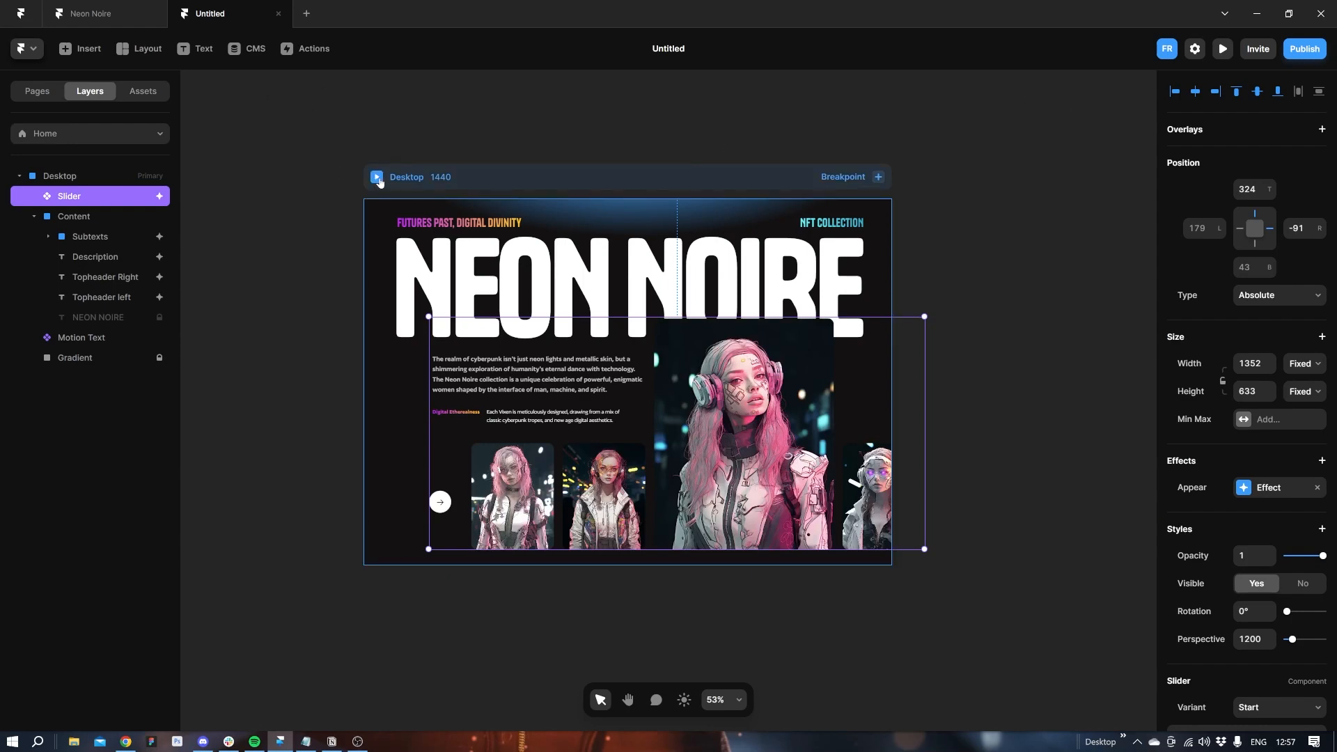
click(377, 177)
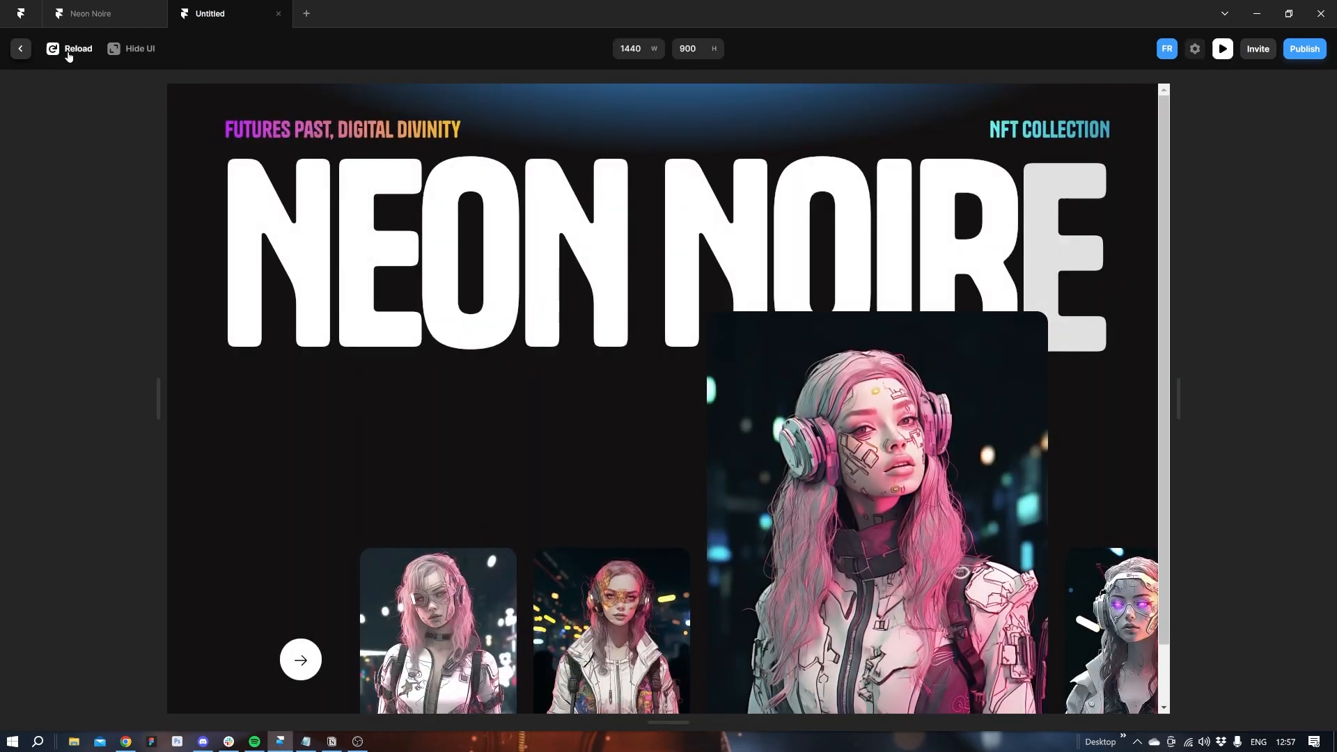
key(Escape)
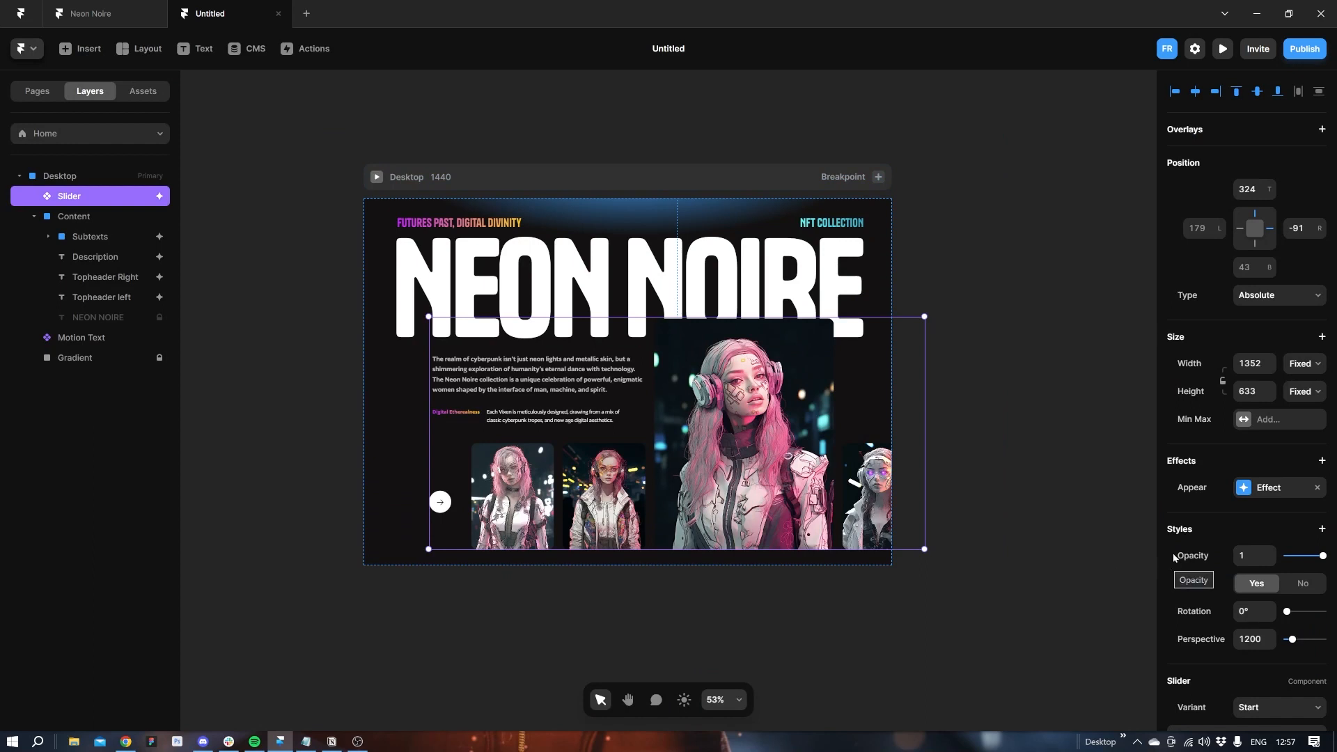
Switch the Slider's enter transition to Ease with a custom Bezier of 0, 0.74, 0.56, 1 and a 1 s time, and preview it.
click(1246, 488)
click(1081, 583)
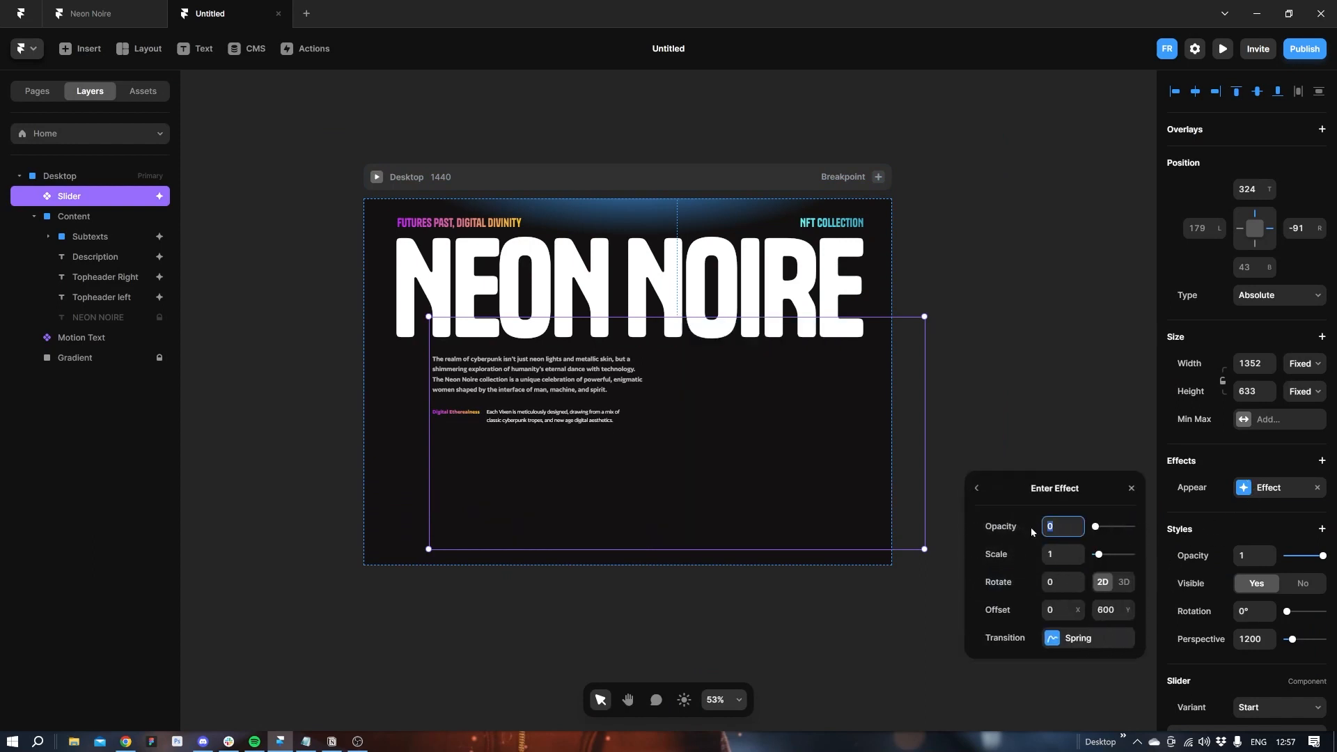
click(1055, 635)
click(1013, 464)
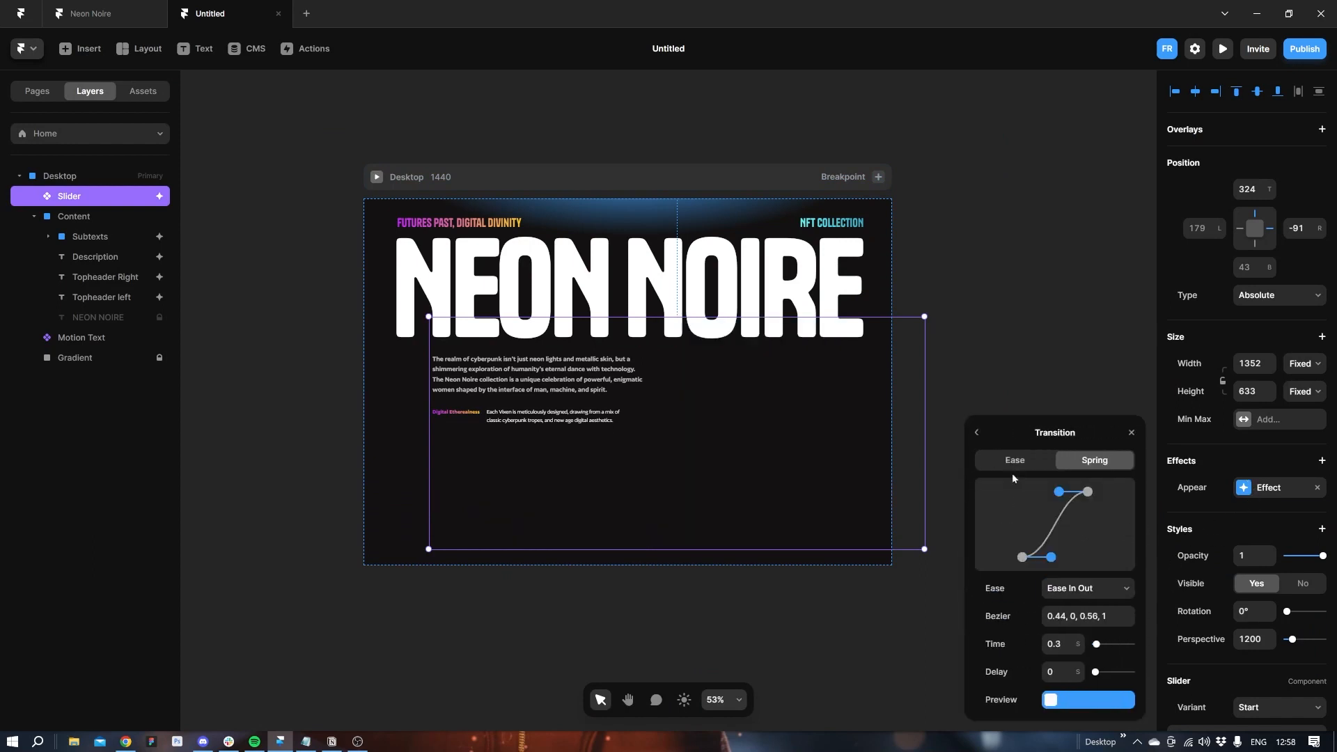
drag(1052, 557, 1022, 509)
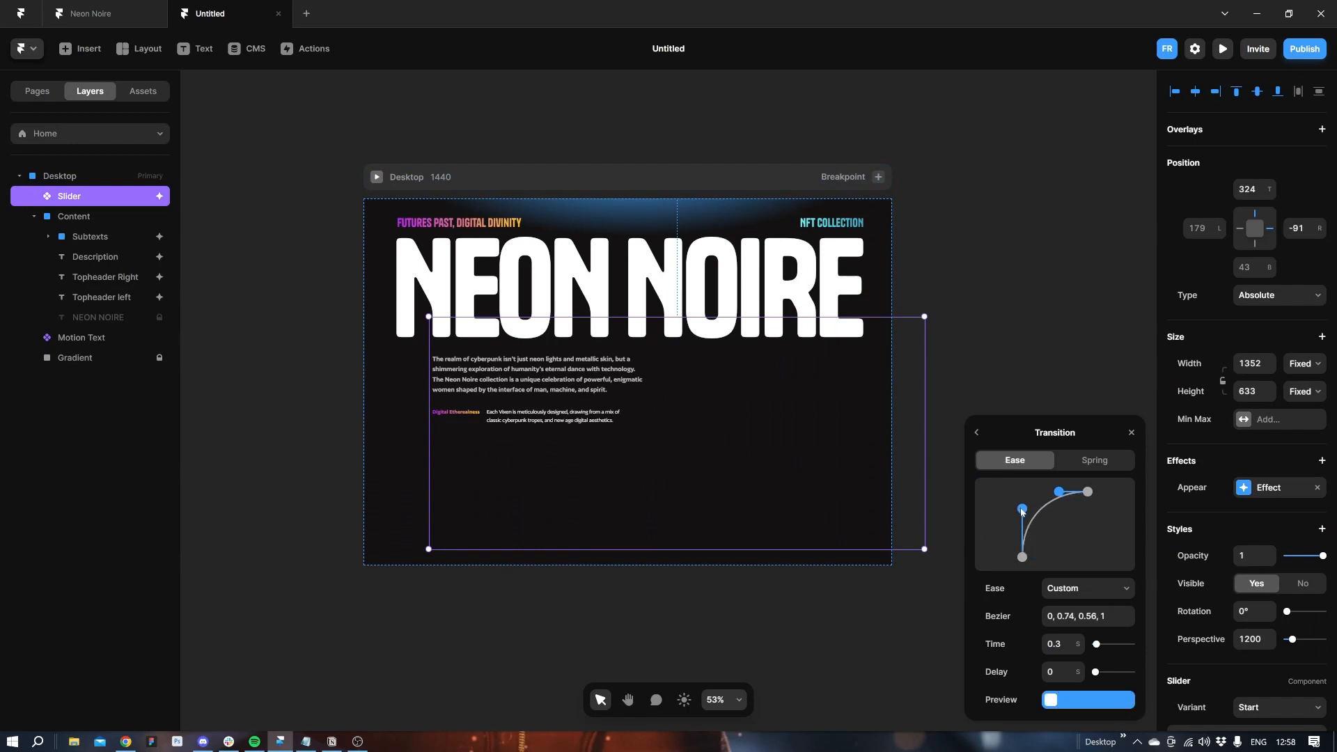
click(1044, 642)
text(1)
click(378, 181)
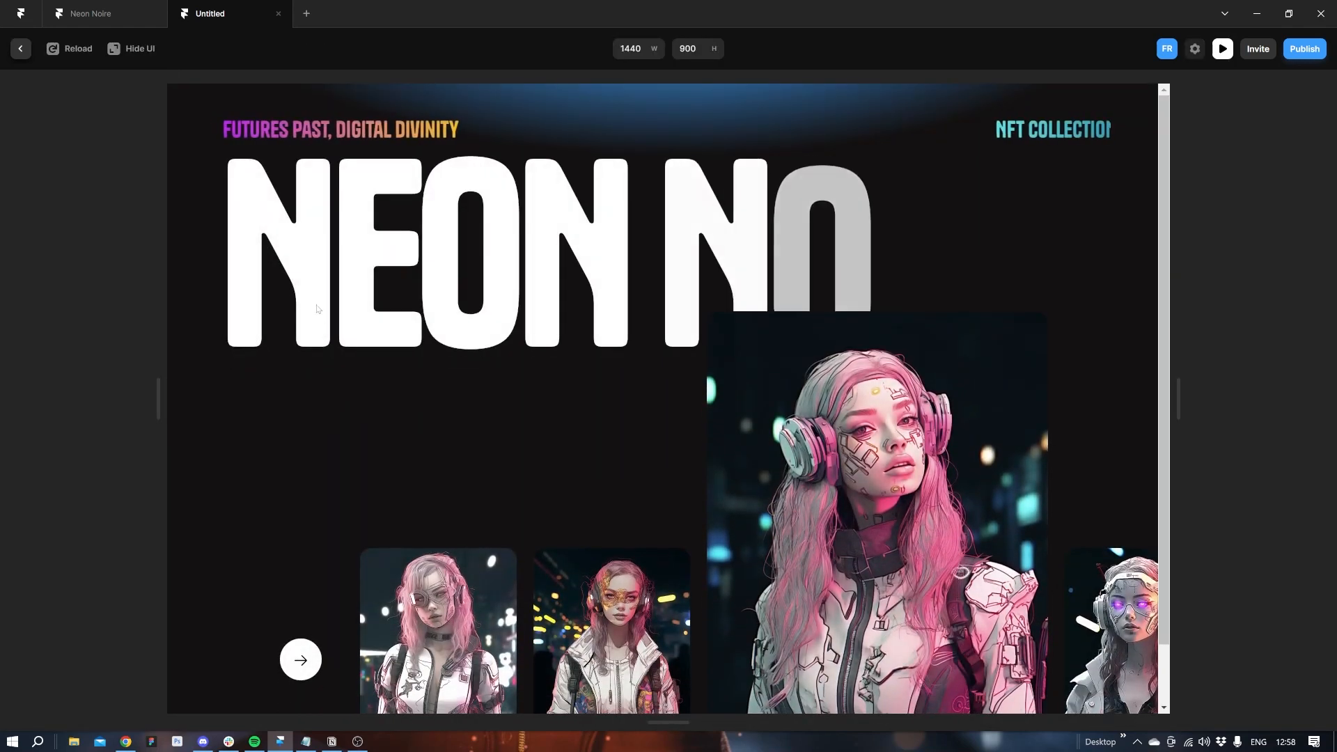